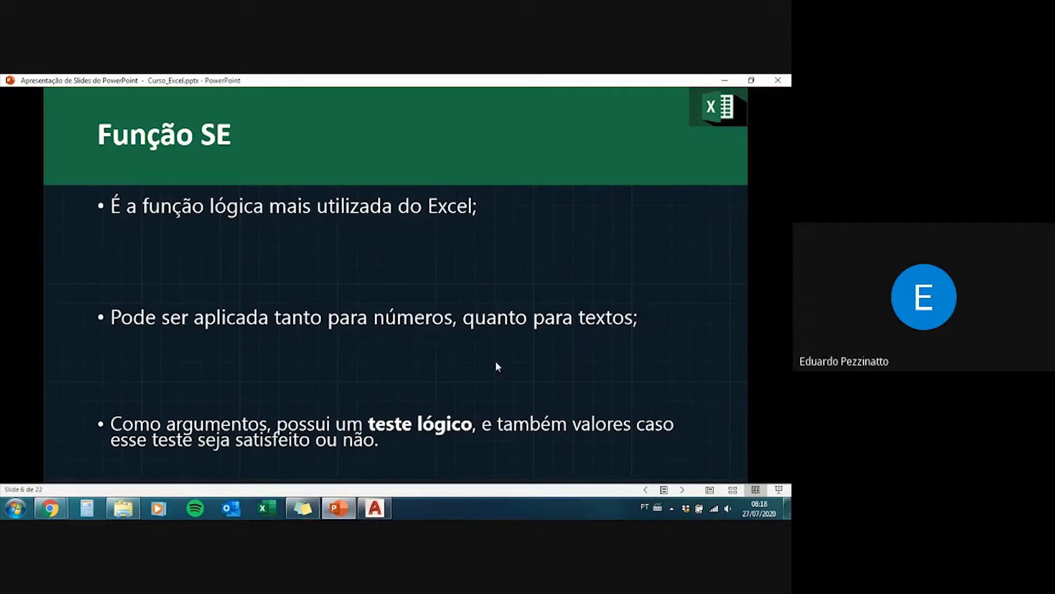
# Step: Advance the slideshow to the SE function syntax slide and reveal its full true/false condition flowchart
pyautogui.click(496, 362)
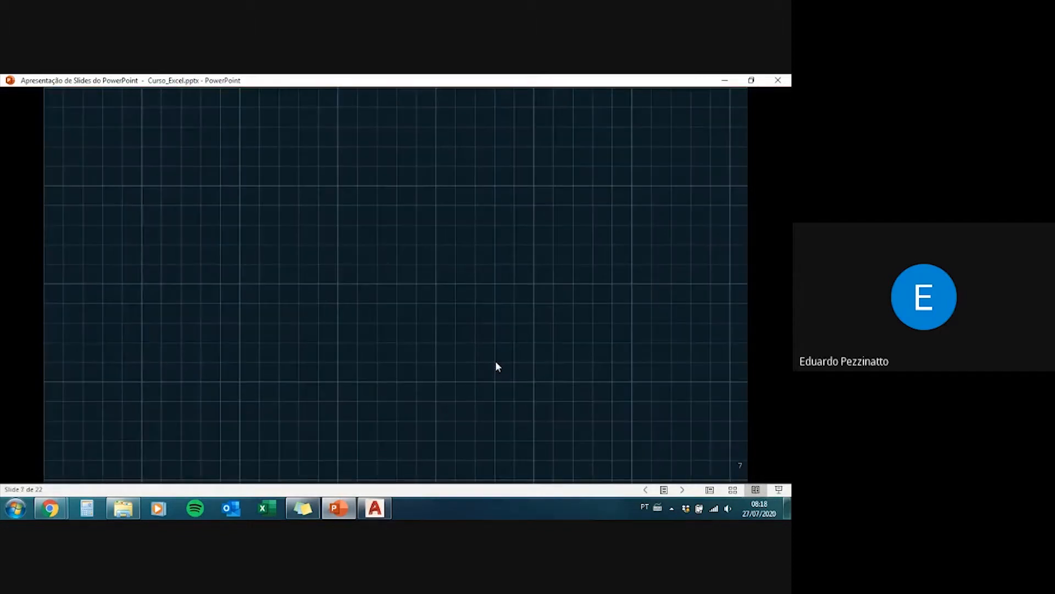
pyautogui.click(496, 362)
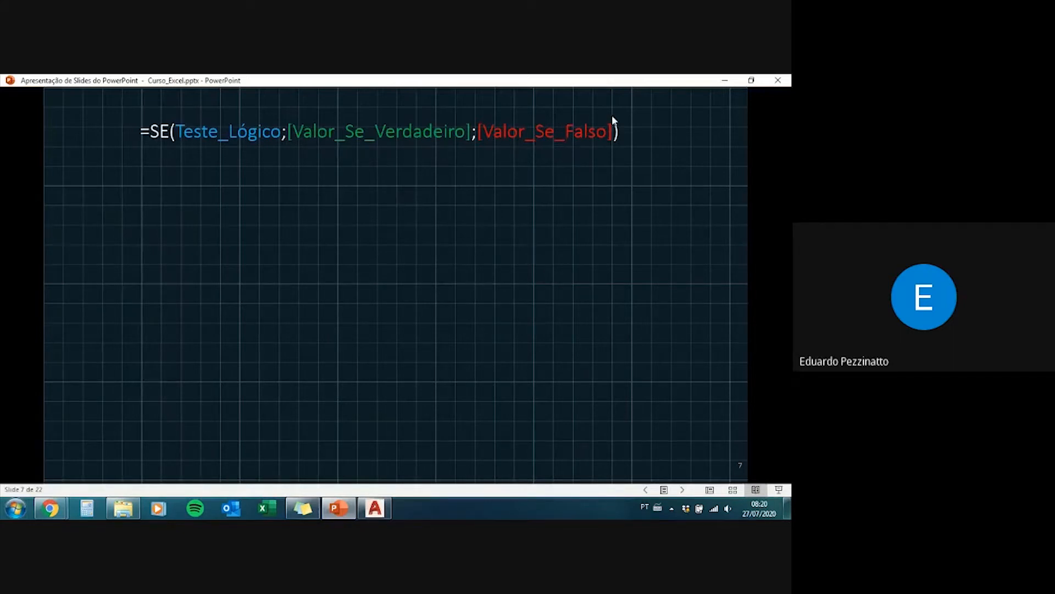
pyautogui.click(629, 150)
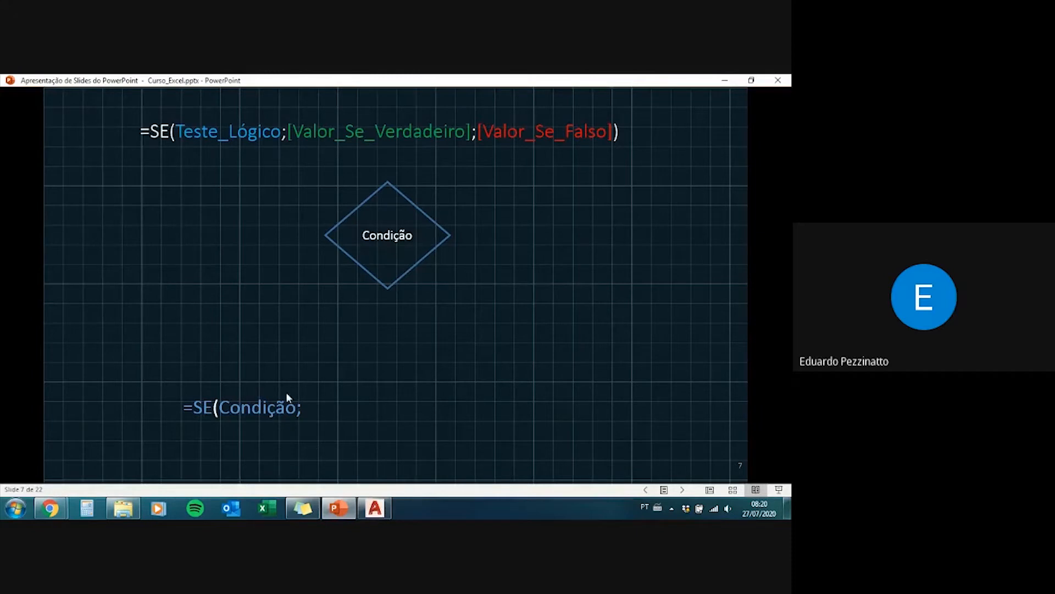
pyautogui.click(276, 445)
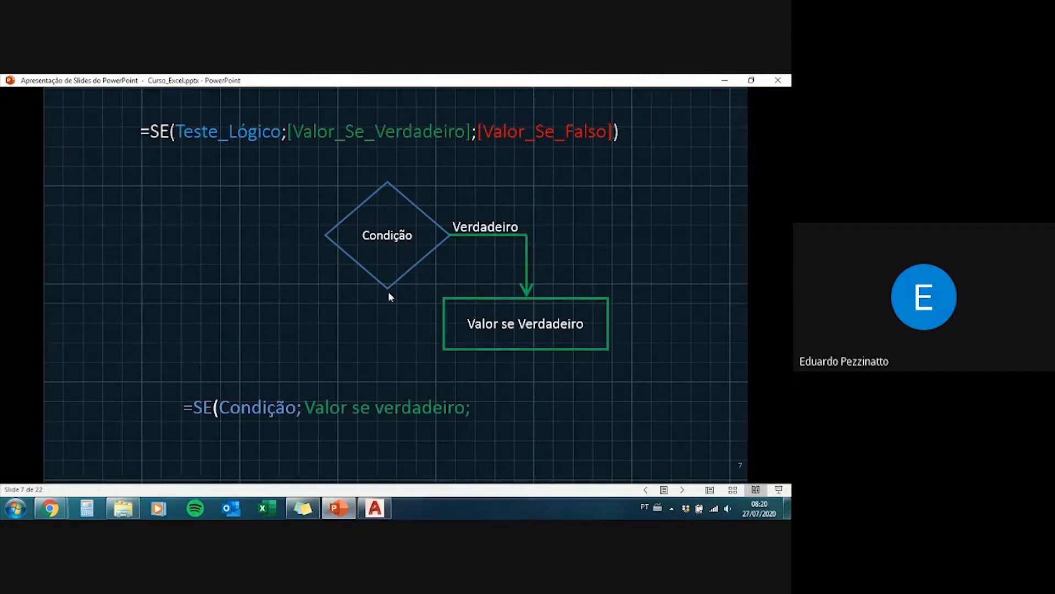
pyautogui.click(516, 327)
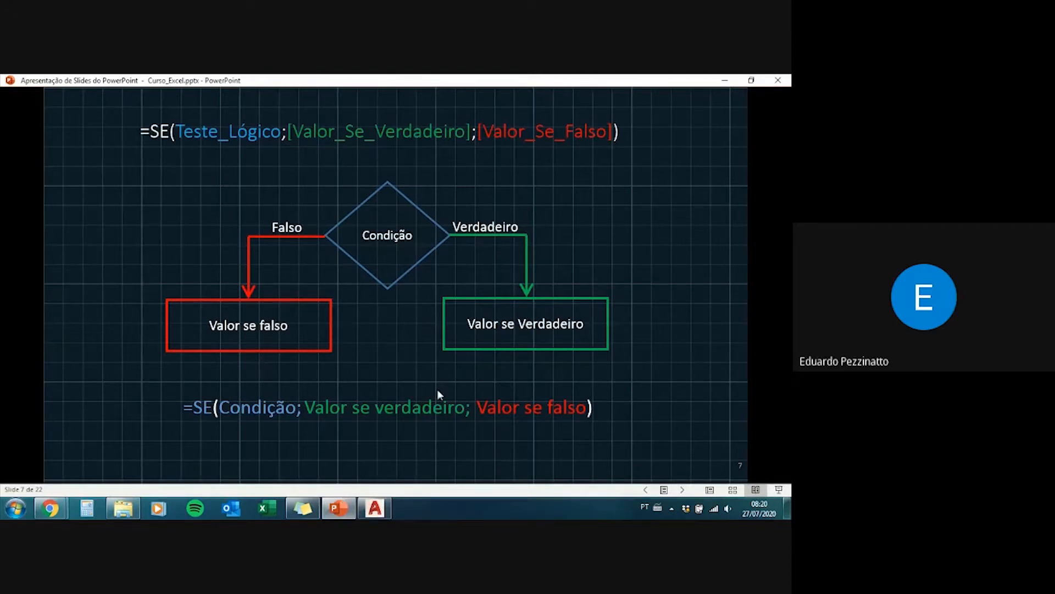
# Step: Switch to the Curso UFSCAR folder and open the workbook Planilha_curso_Excel.xlsx in Excel
pyautogui.click(134, 511)
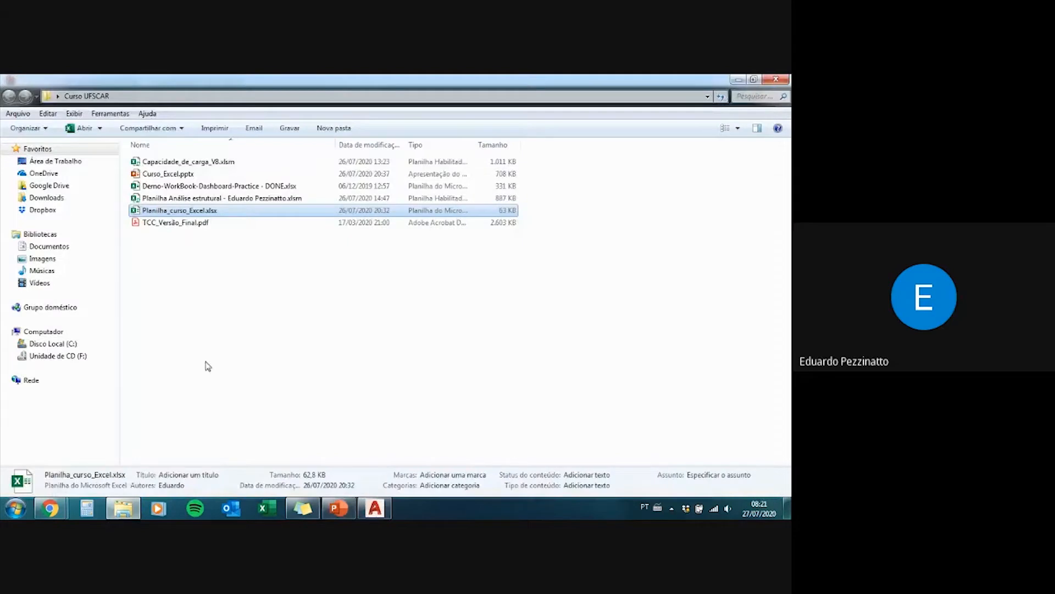
pyautogui.click(207, 212)
pyautogui.doubleClick(208, 213)
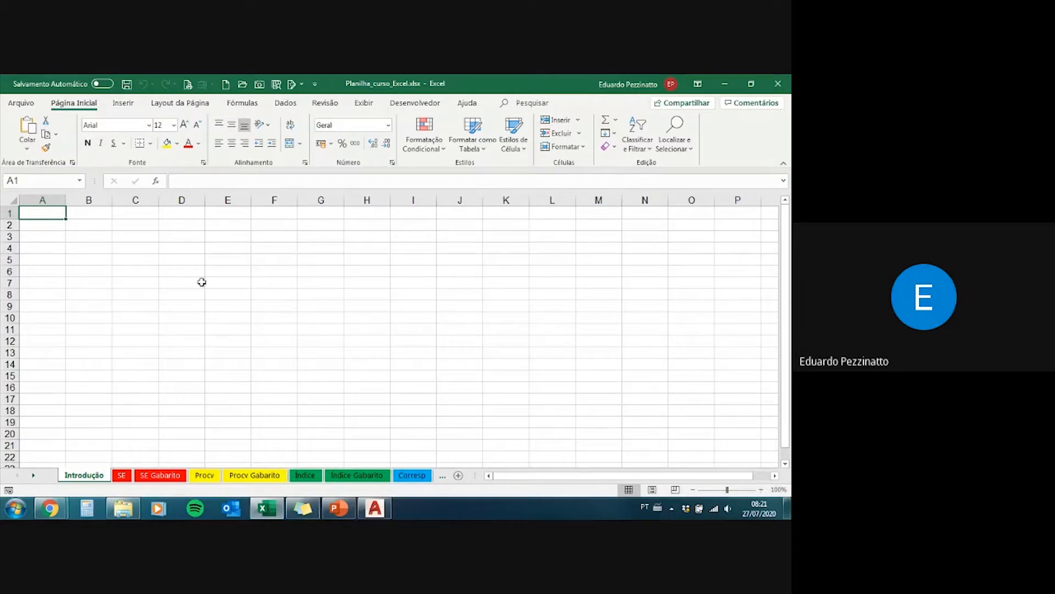
# Step: Give cell H14 on the Introdução sheet a defined name, using the presenter's first name
pyautogui.moveTo(43, 211); pyautogui.dragTo(434, 336)
pyautogui.click(354, 361)
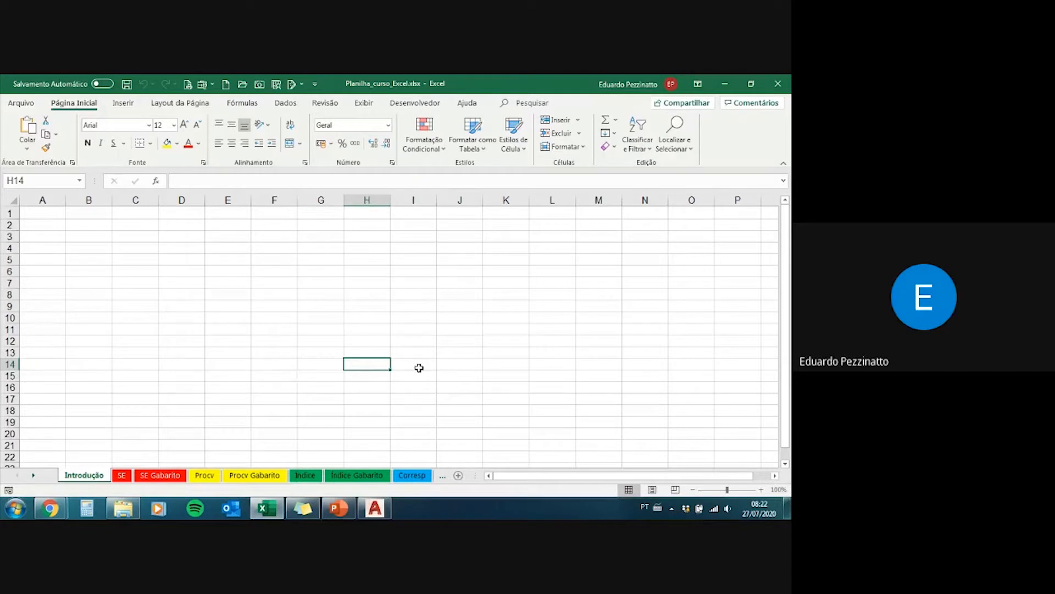
pyautogui.click(42, 179)
pyautogui.write('Eduardo')
pyautogui.press('Return')
# Step: Enter a formula in cell E7 that references cell H14
pyautogui.click(221, 284)
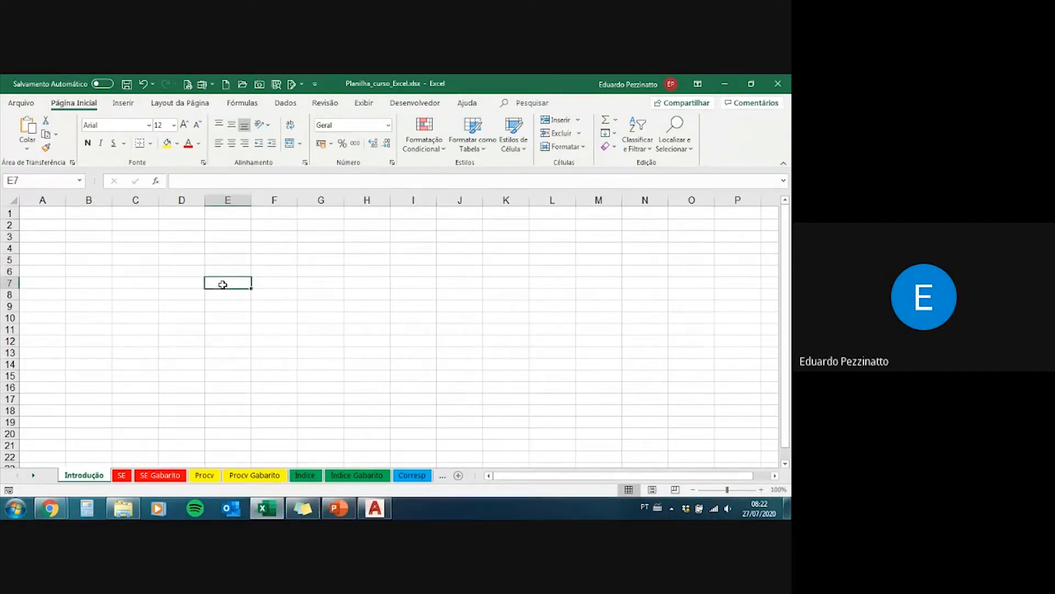
pyautogui.write('=h14')
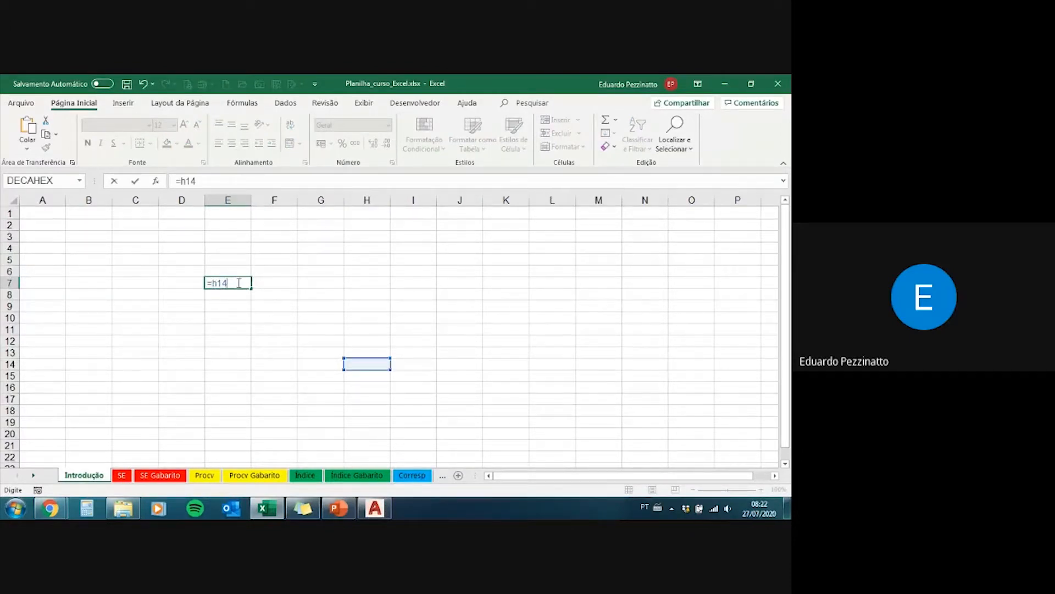
pyautogui.moveTo(228, 283); pyautogui.dragTo(215, 284)
pyautogui.press('Return')
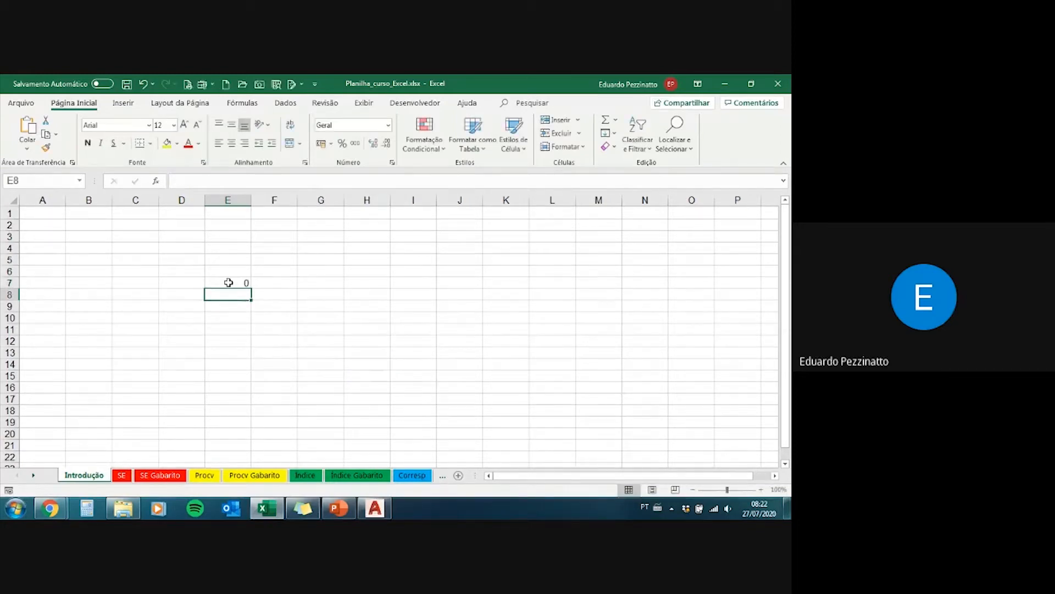
# Step: Go from cell E7 to the named cell H14 and enter the value 5
pyautogui.click(228, 282)
pyautogui.press('Right')
pyautogui.press('Right')
pyautogui.press('Right')
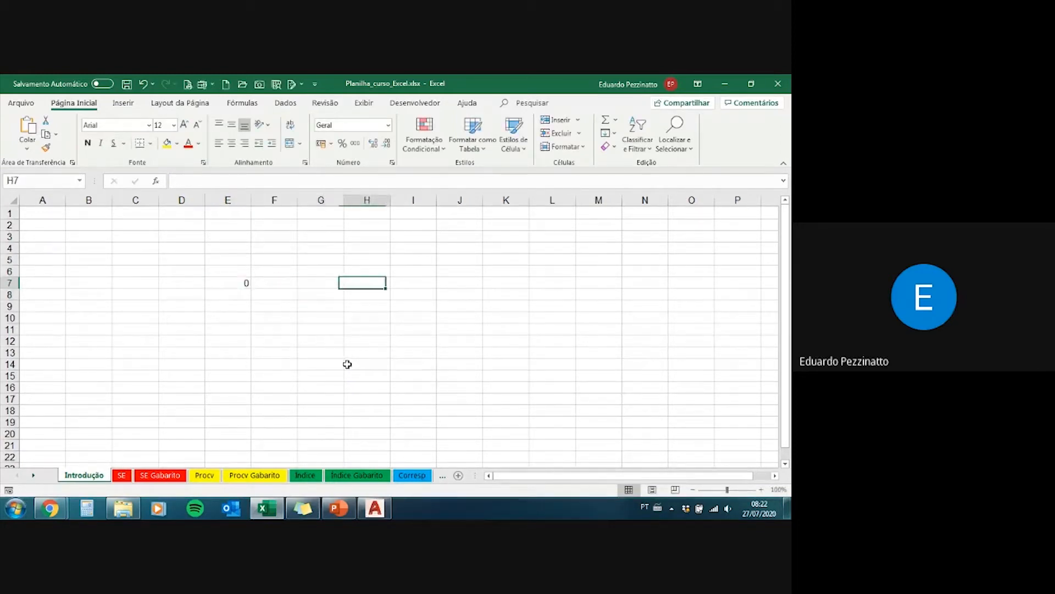
pyautogui.press('Down')
pyautogui.press('Down')
pyautogui.press('Down')
pyautogui.press('Down')
pyautogui.press('Down')
pyautogui.press('Down')
pyautogui.press('Down')
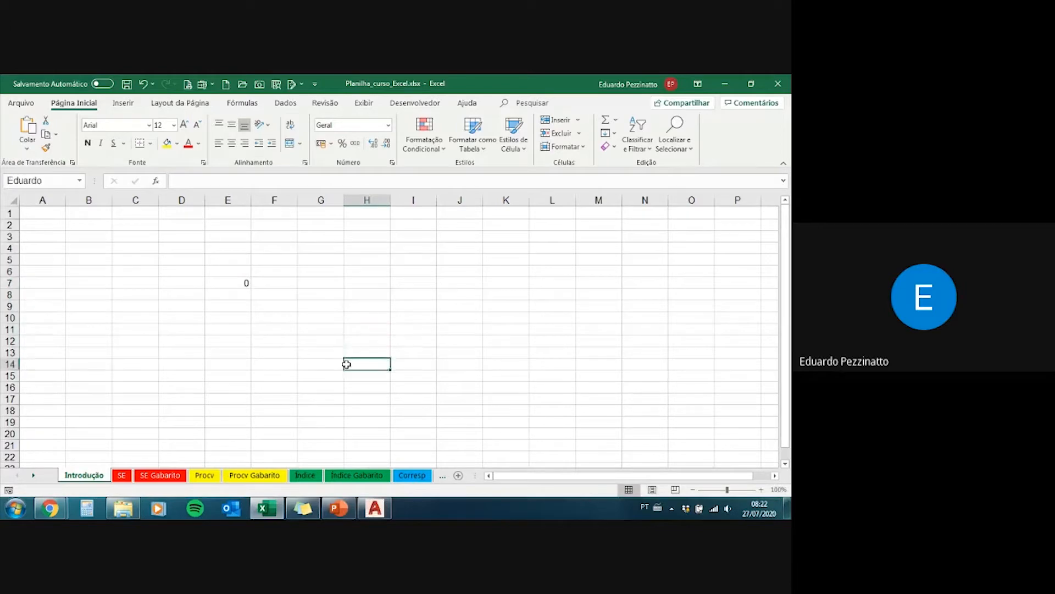
pyautogui.write('5')
pyautogui.press('Return')
# Step: Enter a formula in cell E9 that references H14 through its defined name
pyautogui.click(223, 308)
pyautogui.write('=eduar')
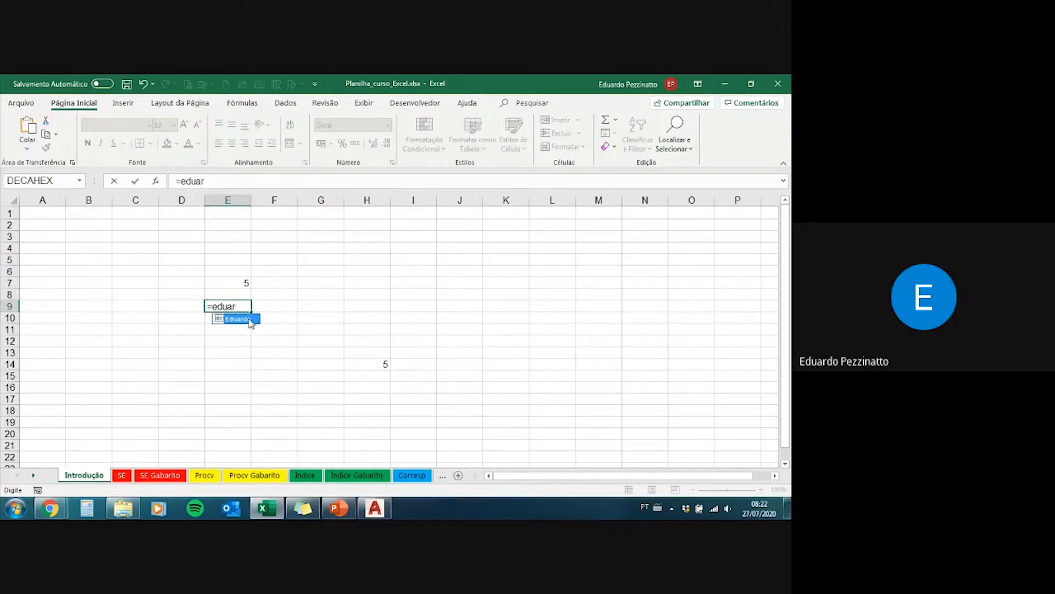
pyautogui.press('Tab')
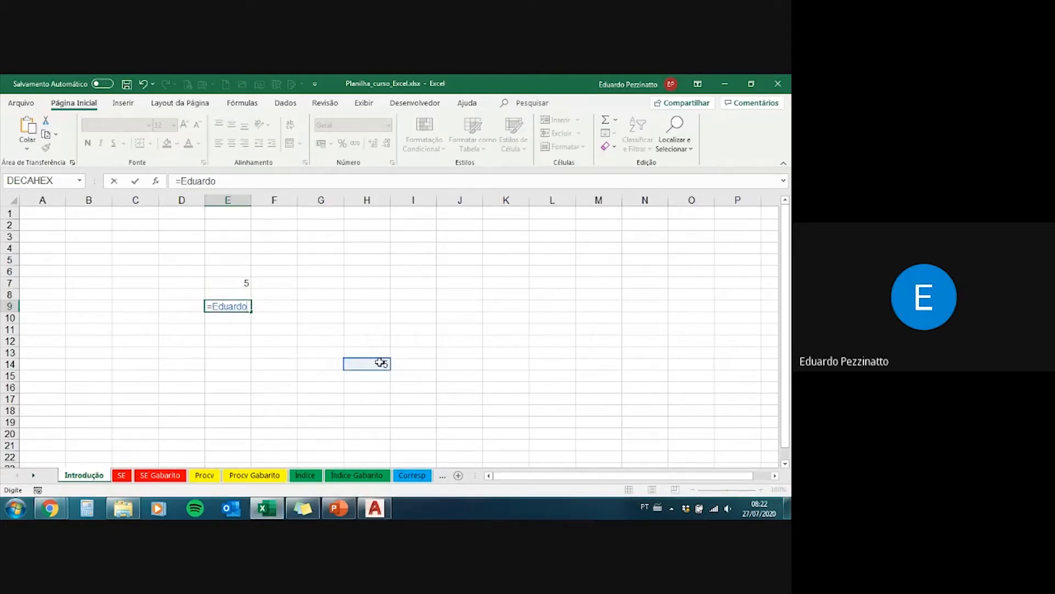
pyautogui.press('Return')
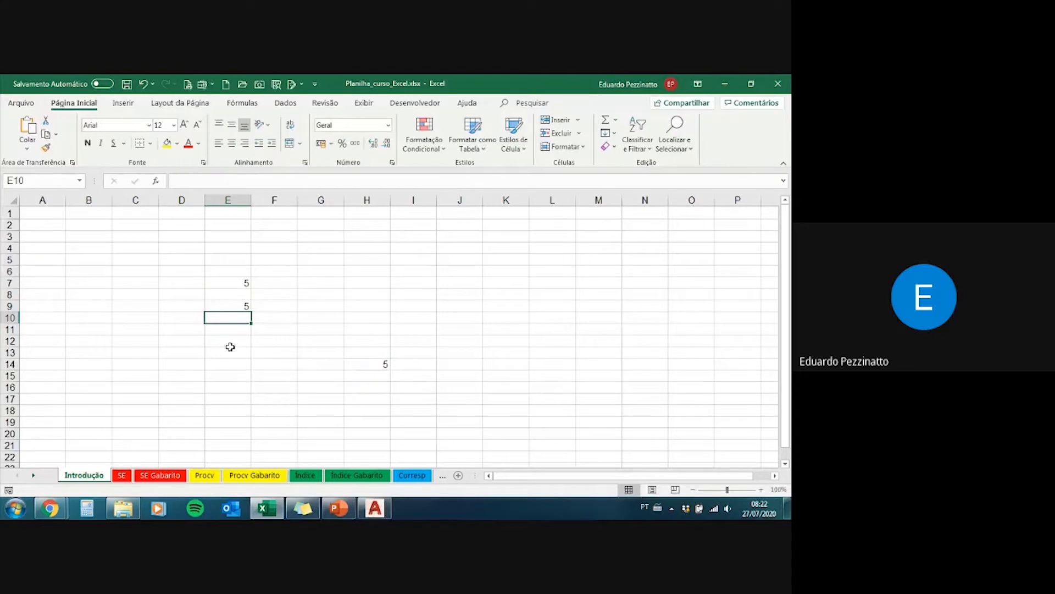
pyautogui.click(240, 305)
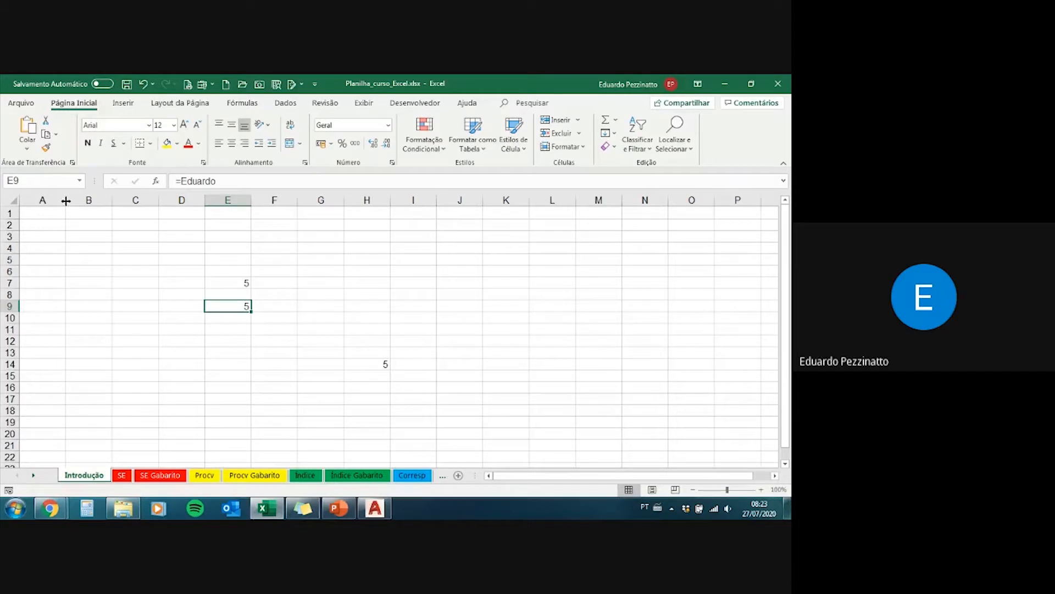
# Step: Widen column A slightly and increase the height of row 1
pyautogui.moveTo(65, 201)
pyautogui.mouseDown()
pyautogui.moveTo(212, 199)
pyautogui.moveTo(69, 200)
pyautogui.moveTo(141, 211)
pyautogui.moveTo(78, 200)
pyautogui.mouseUp()
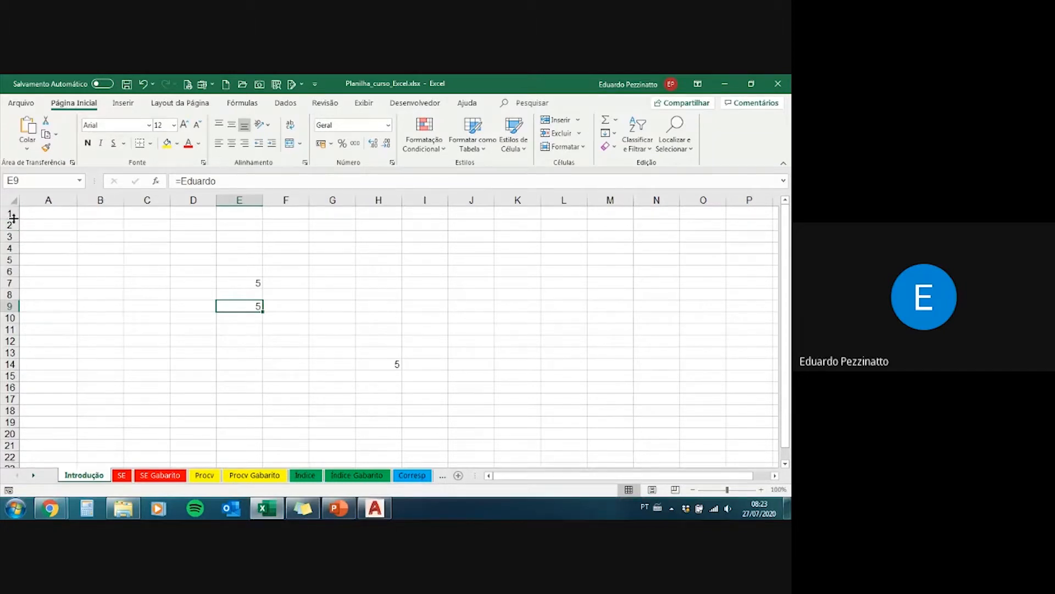
pyautogui.moveTo(13, 218); pyautogui.dragTo(14, 236)
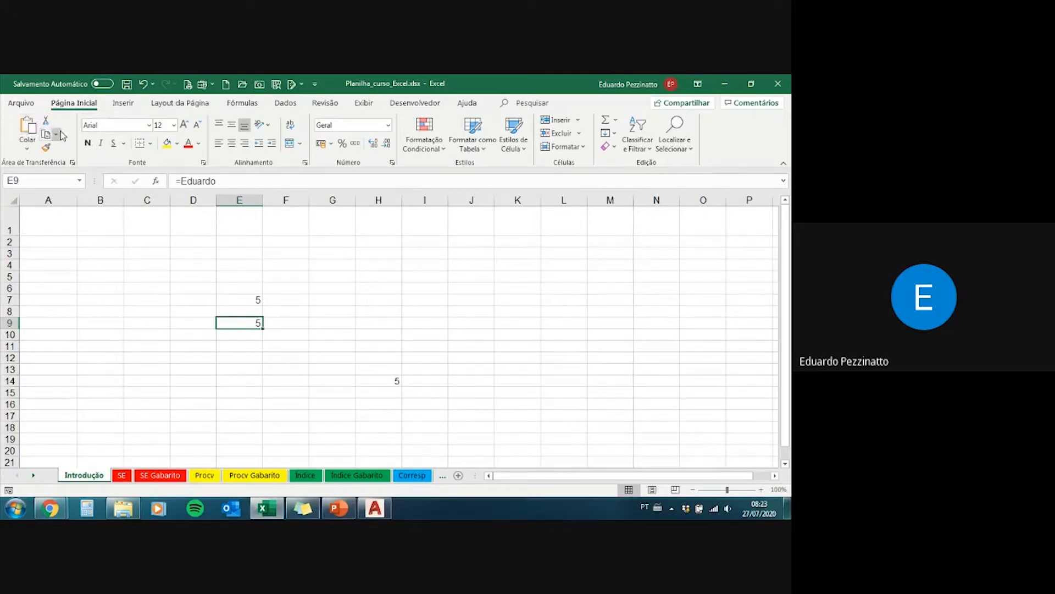
# Step: View the paste options without pasting, and left-align the content of cell E9
pyautogui.click(25, 147)
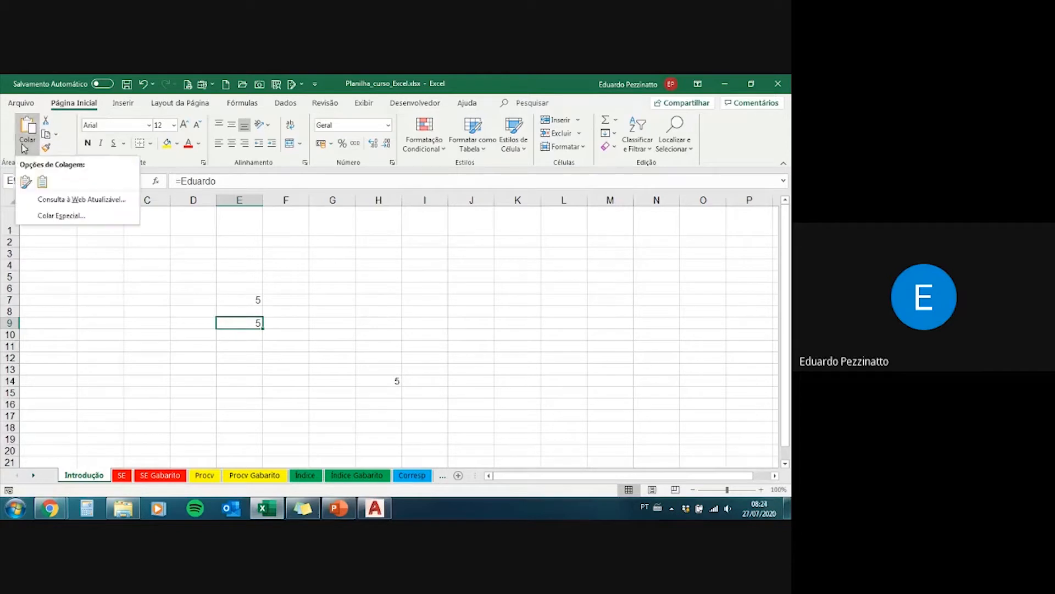
pyautogui.click(25, 148)
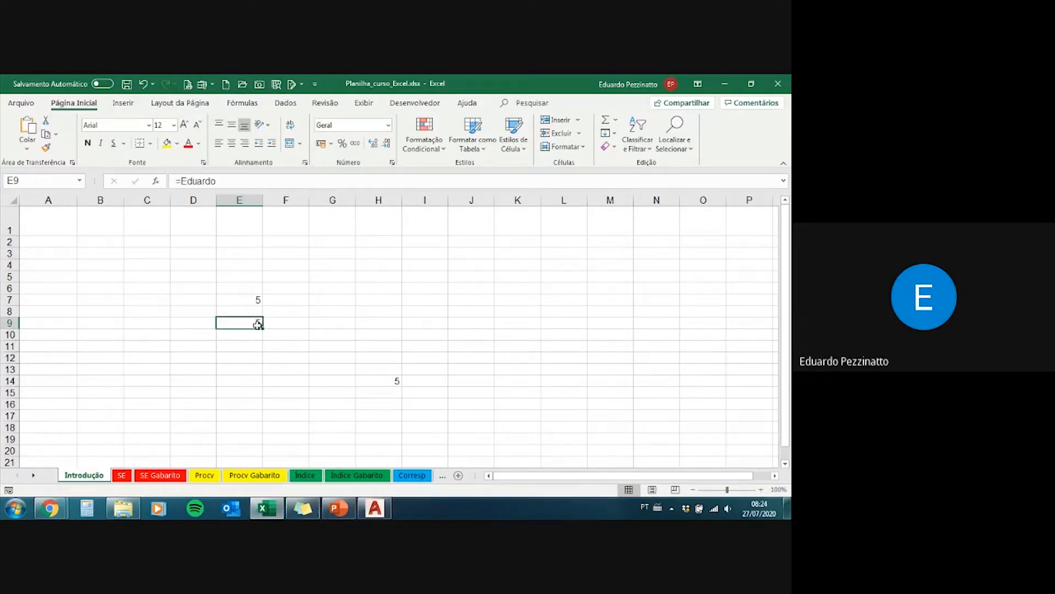
pyautogui.click(219, 143)
# Step: Select cells E9:F9 and review the available merge options and number formats without applying any
pyautogui.moveTo(248, 322); pyautogui.dragTo(283, 322)
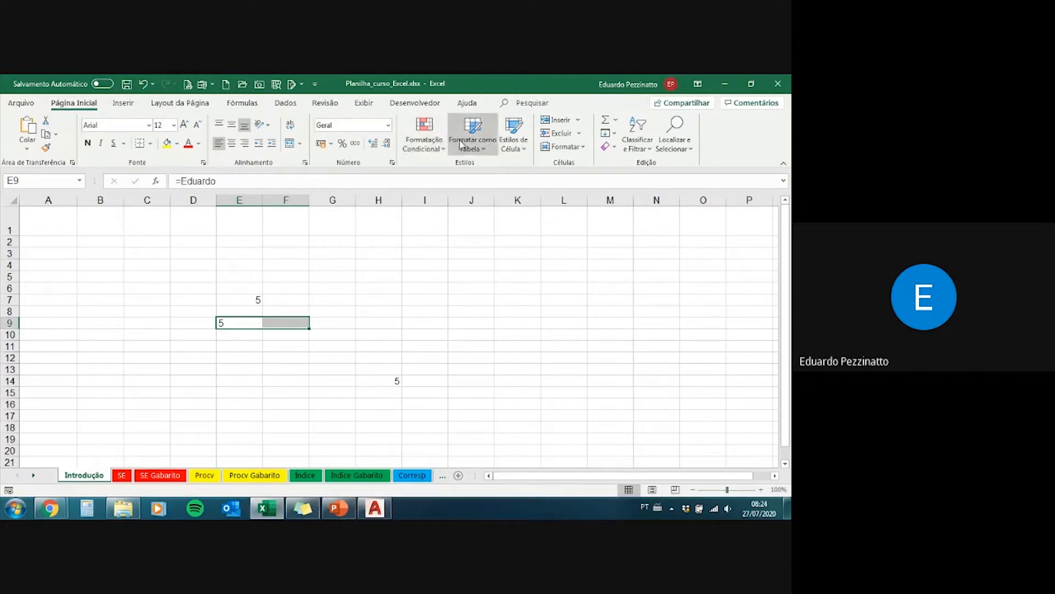
pyautogui.click(302, 144)
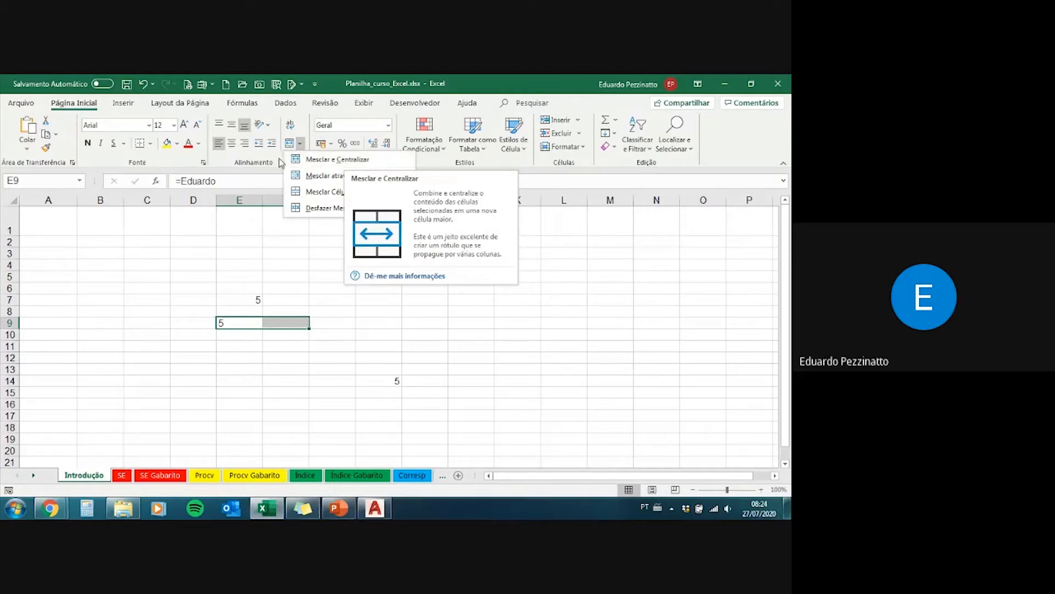
pyautogui.click(251, 166)
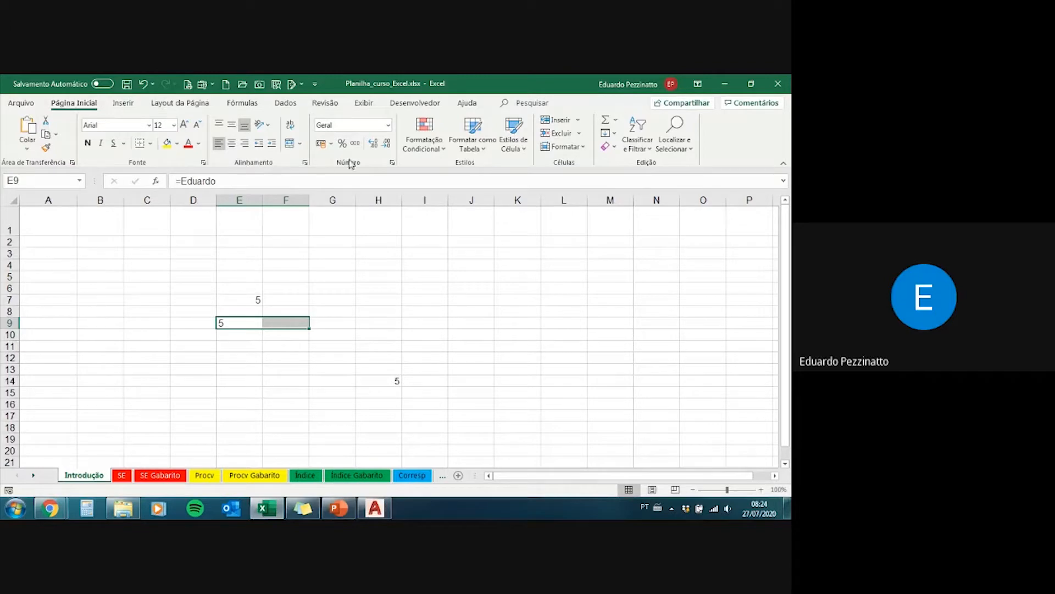
pyautogui.click(389, 128)
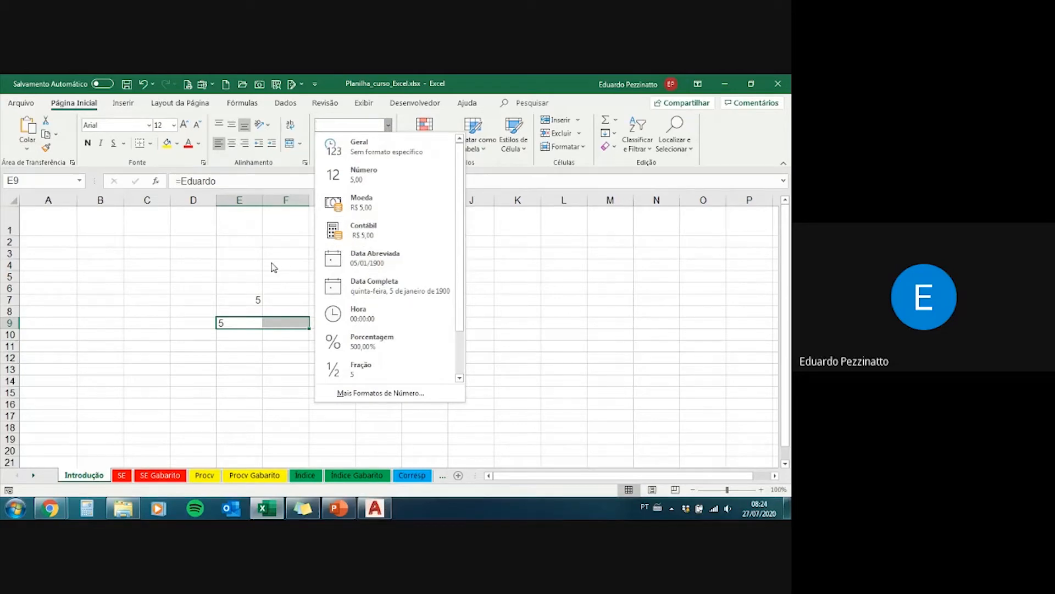
pyautogui.click(272, 248)
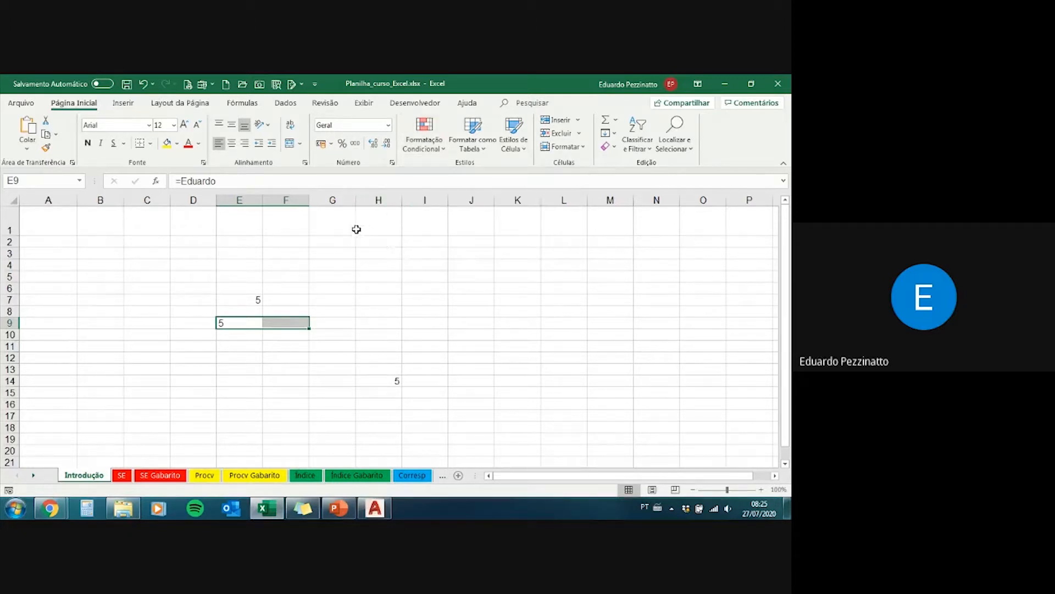
# Step: Review the insert commands, including the illustration options, without inserting anything
pyautogui.click(130, 109)
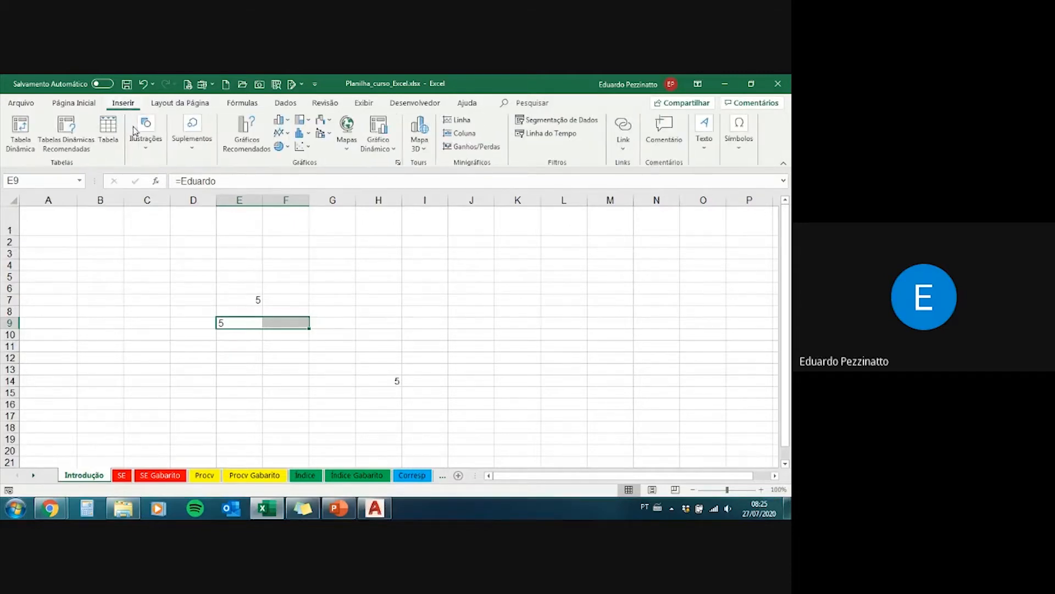
pyautogui.click(151, 159)
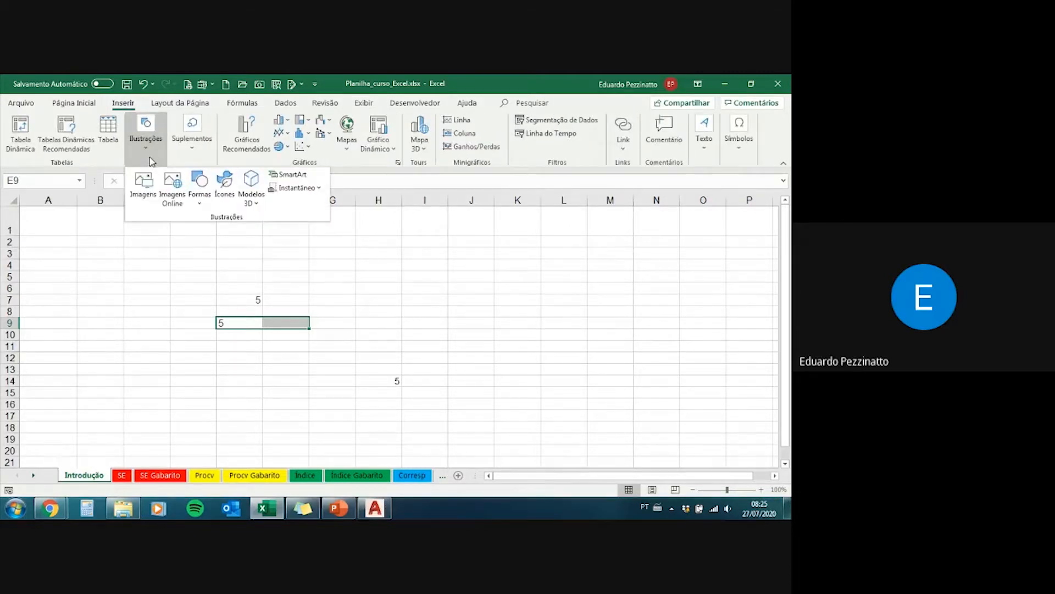
pyautogui.click(149, 159)
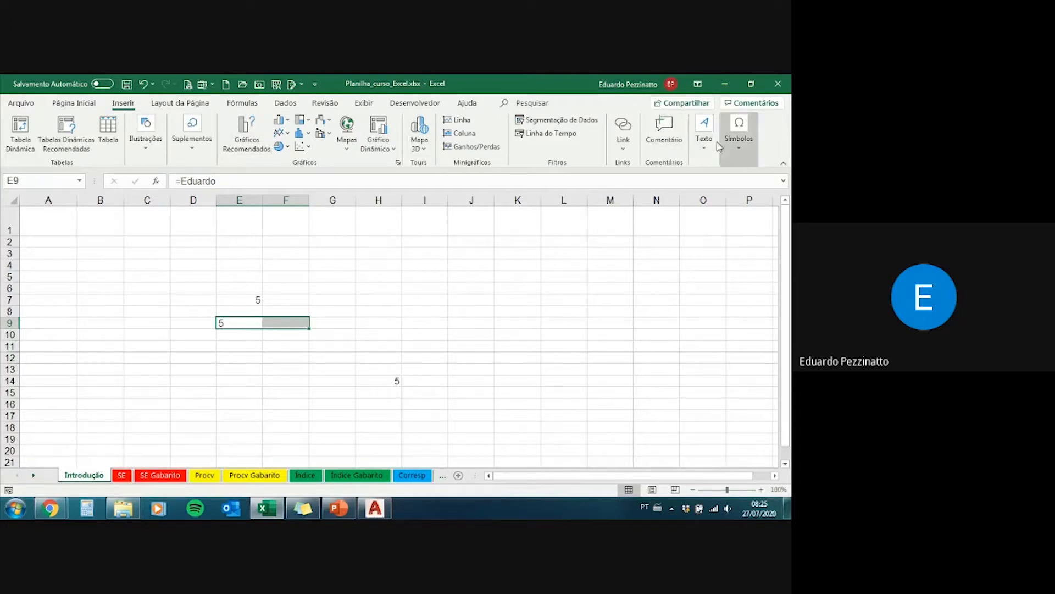
# Step: Review the page layout settings for orientation, paper size and print area without changing them
pyautogui.click(189, 100)
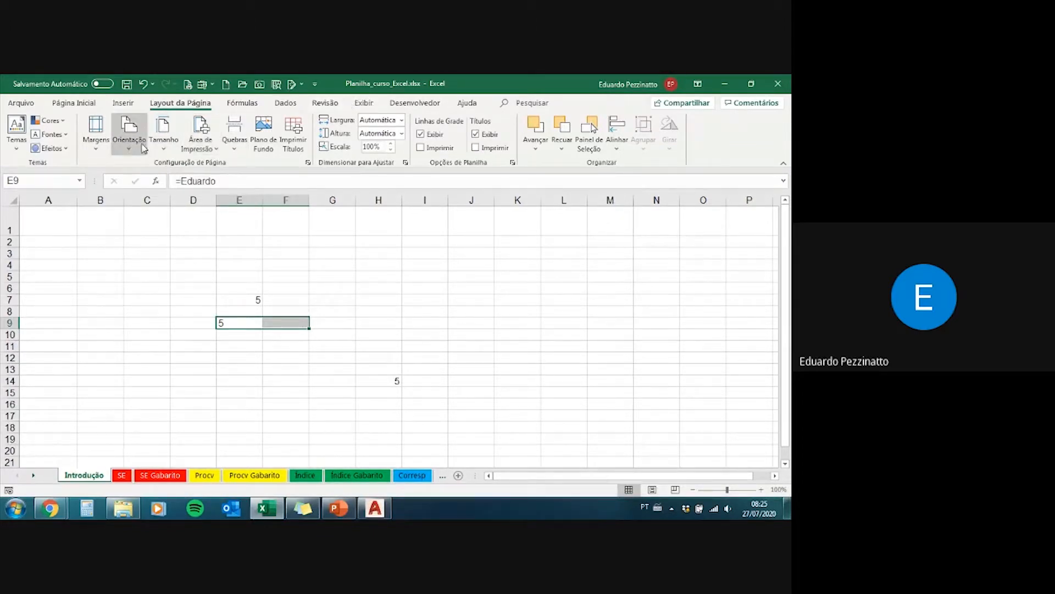
pyautogui.click(95, 132)
pyautogui.click(128, 144)
pyautogui.click(128, 144)
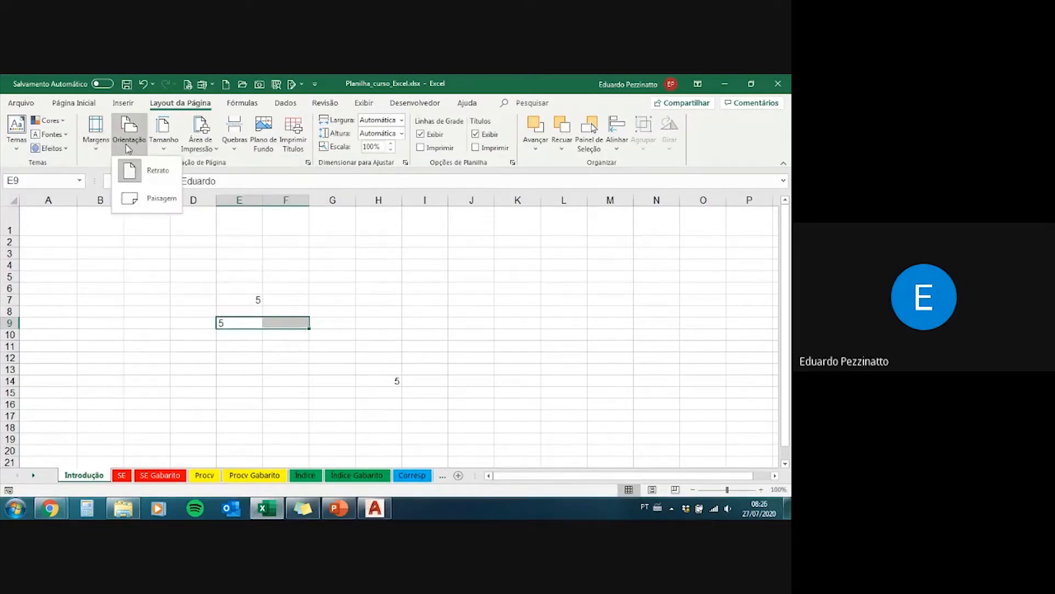
pyautogui.click(163, 144)
pyautogui.click(163, 149)
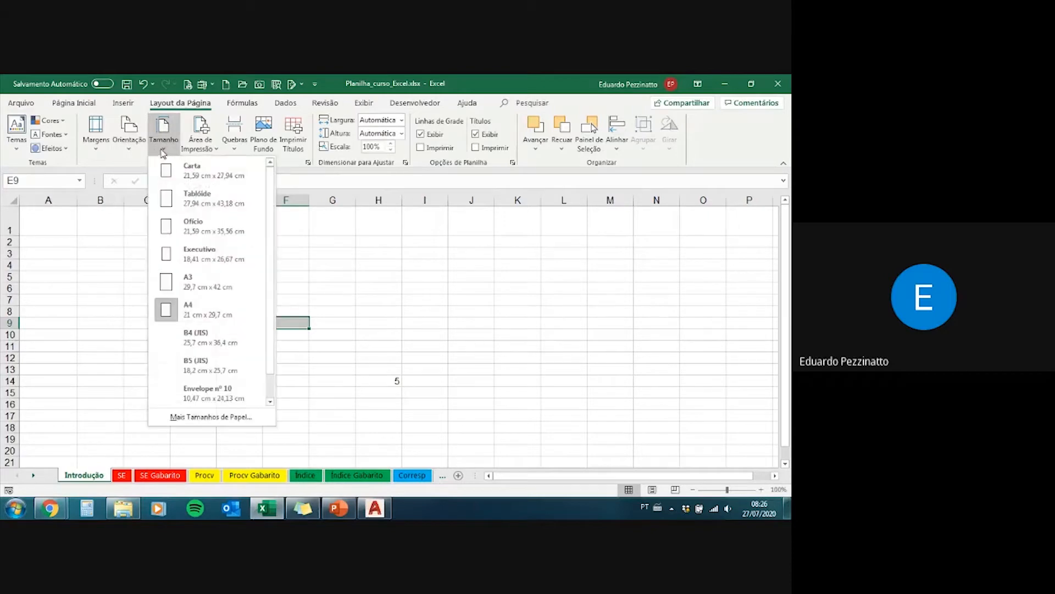
pyautogui.click(196, 145)
pyautogui.click(197, 147)
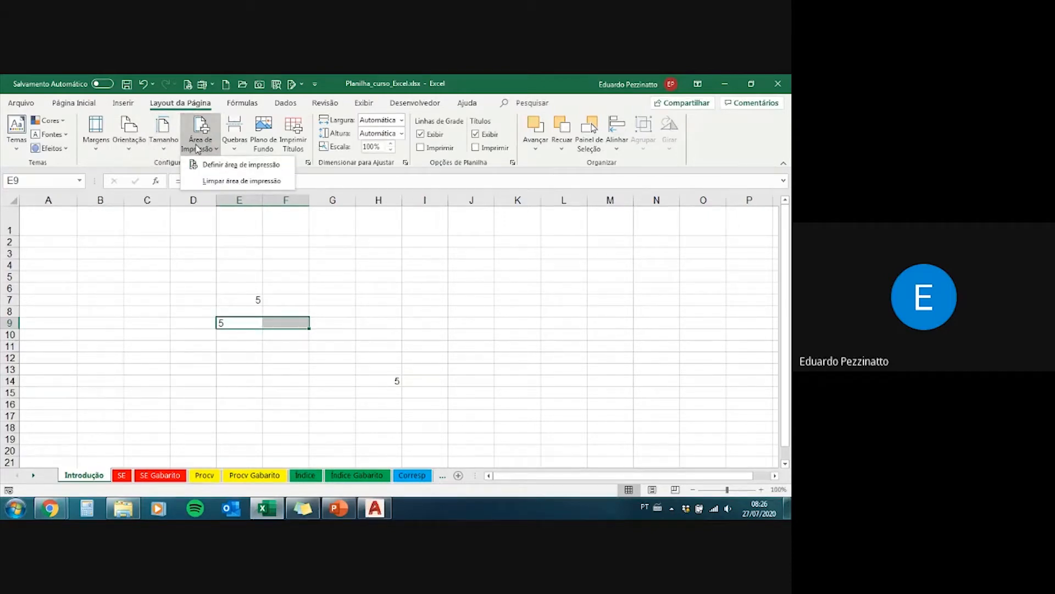
pyautogui.click(197, 147)
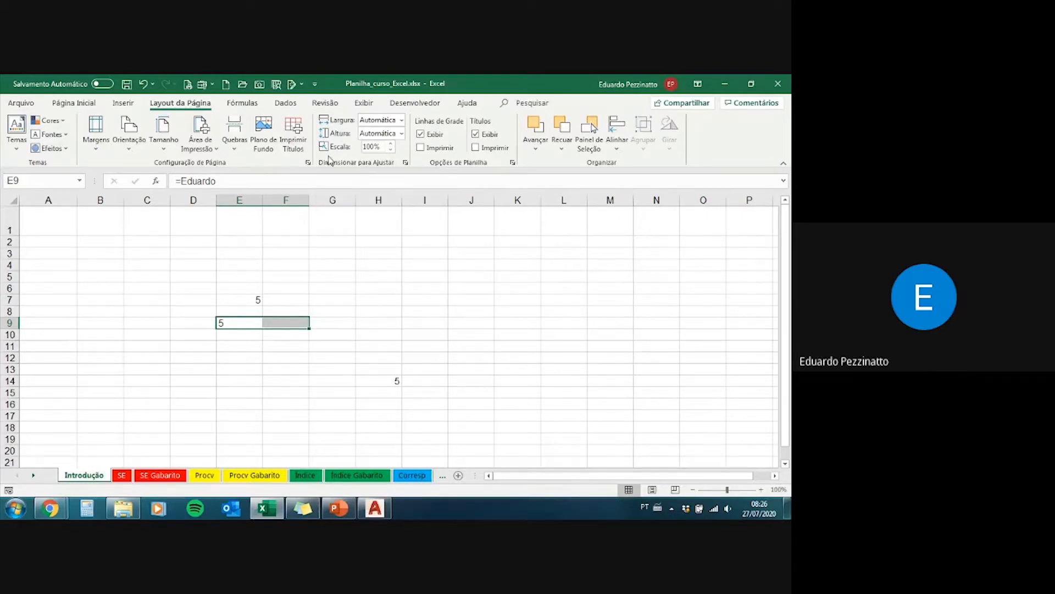
# Step: Review the recently used, financial and logical function lists, including the SE function, without inserting any function
pyautogui.click(243, 103)
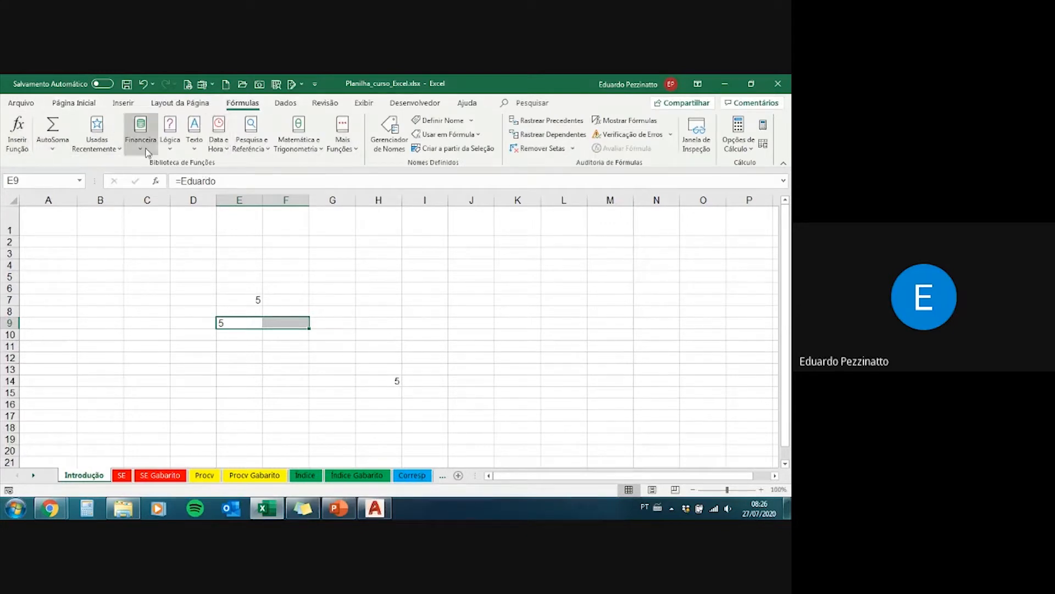
pyautogui.click(115, 150)
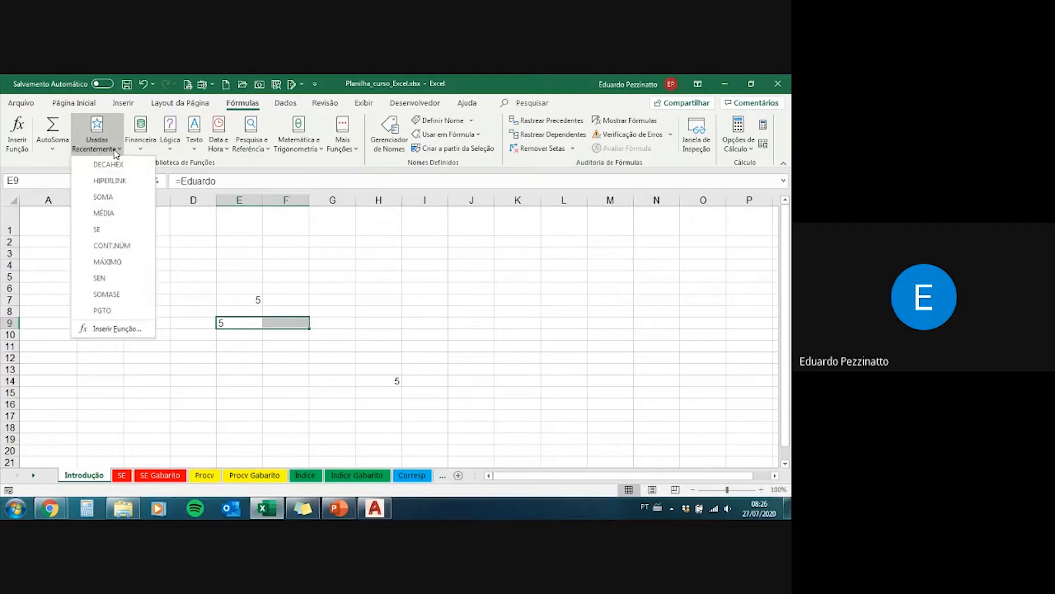
pyautogui.click(116, 154)
pyautogui.click(142, 151)
pyautogui.click(142, 151)
pyautogui.click(174, 152)
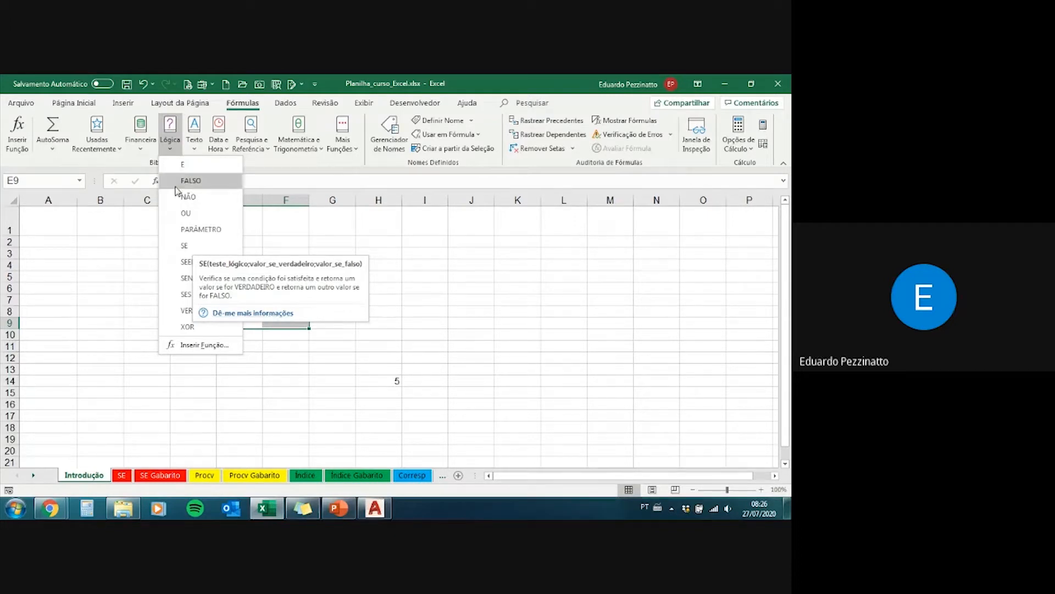
pyautogui.click(171, 150)
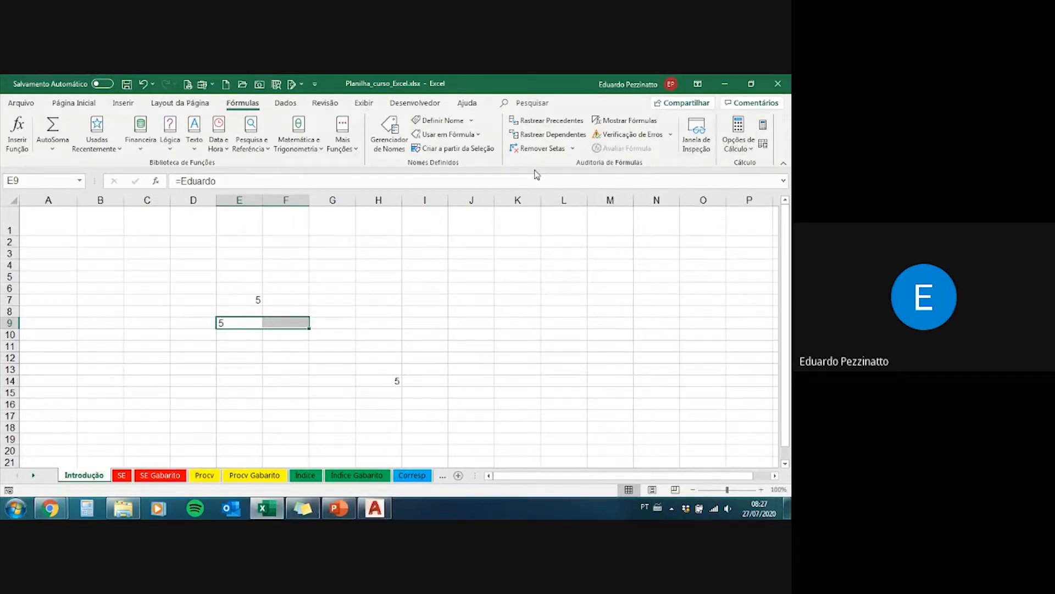
# Step: Review the data validation options and the sheet and workbook protection commands without applying any
pyautogui.click(285, 103)
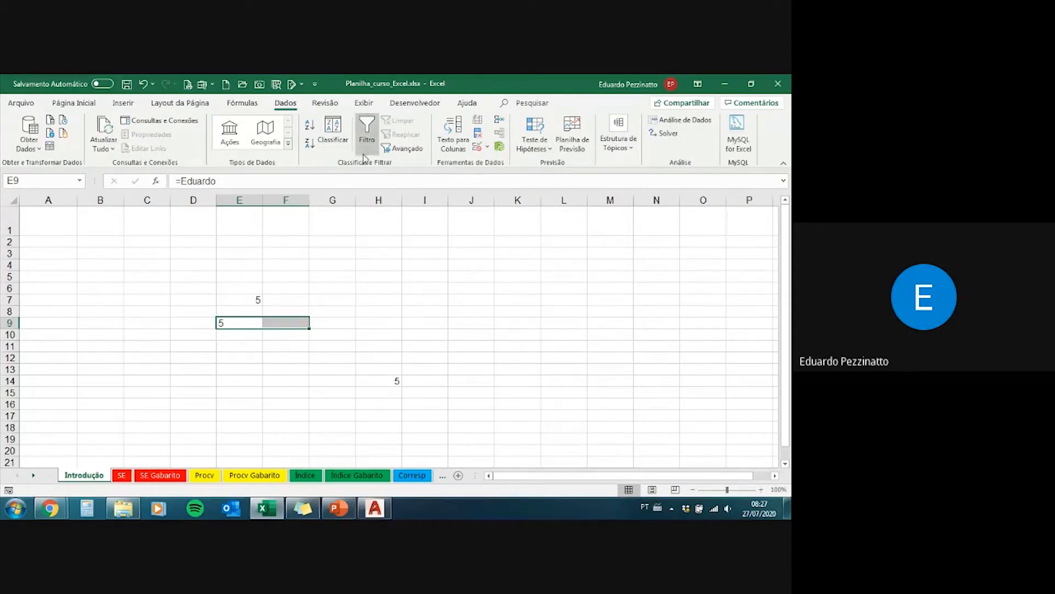
pyautogui.click(487, 149)
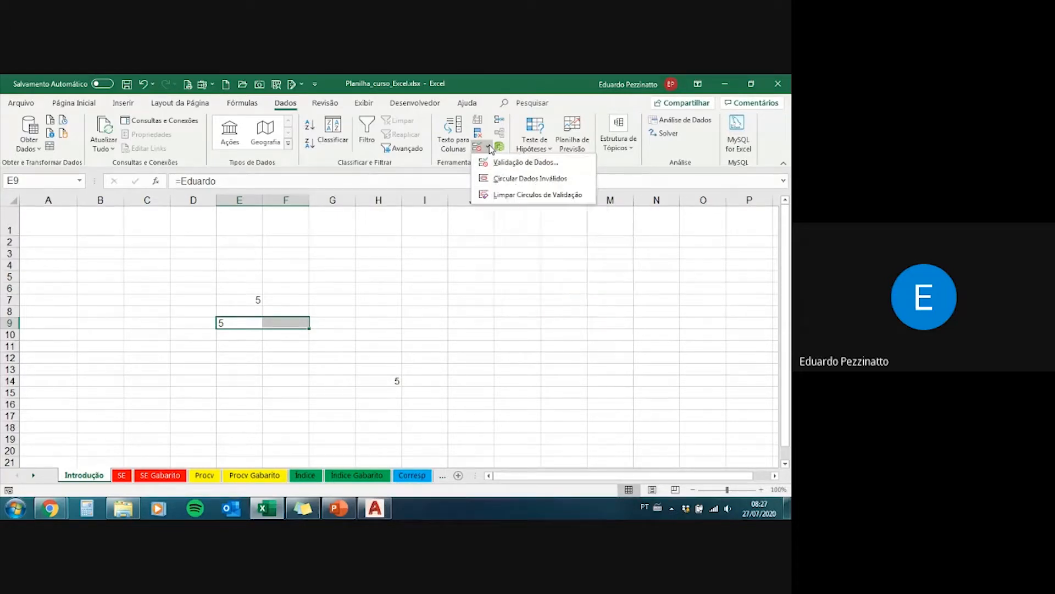
pyautogui.click(489, 147)
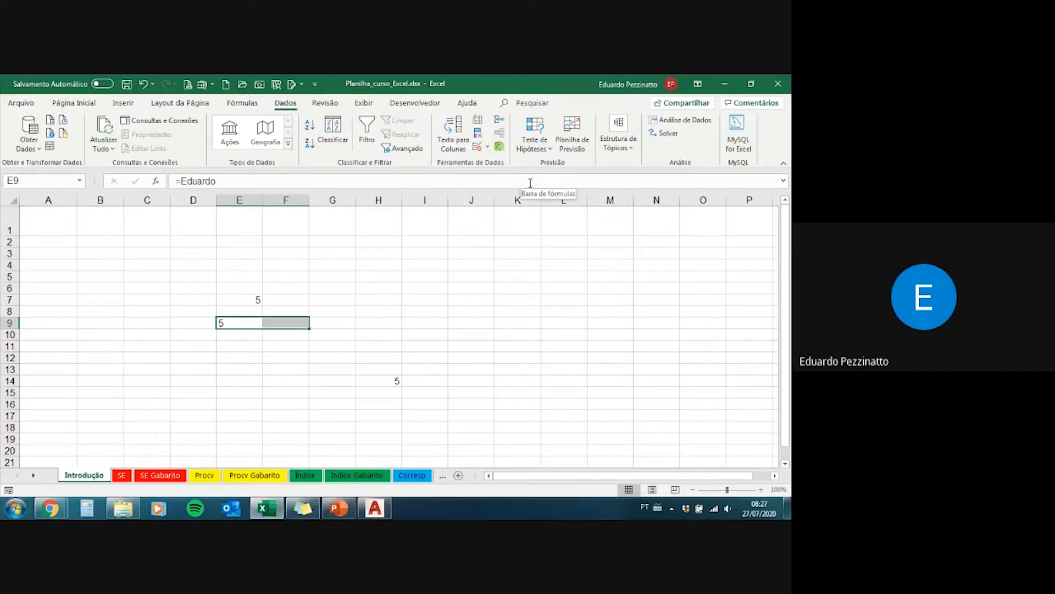
pyautogui.click(337, 105)
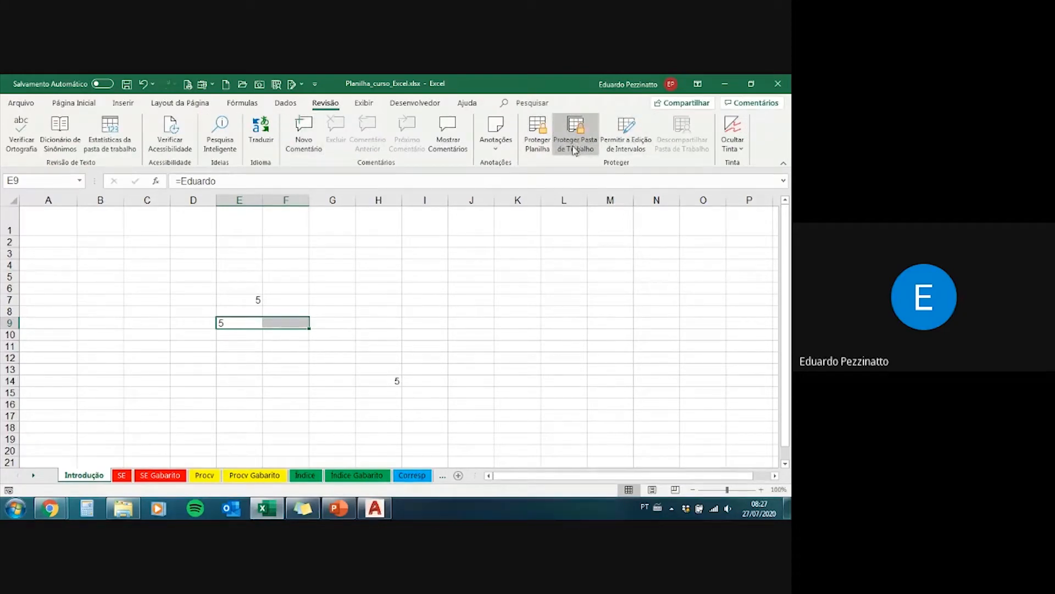
# Step: Display the Introdução sheet in page layout view, examine its header and footer areas across the pages, and return to normal view
pyautogui.click(364, 104)
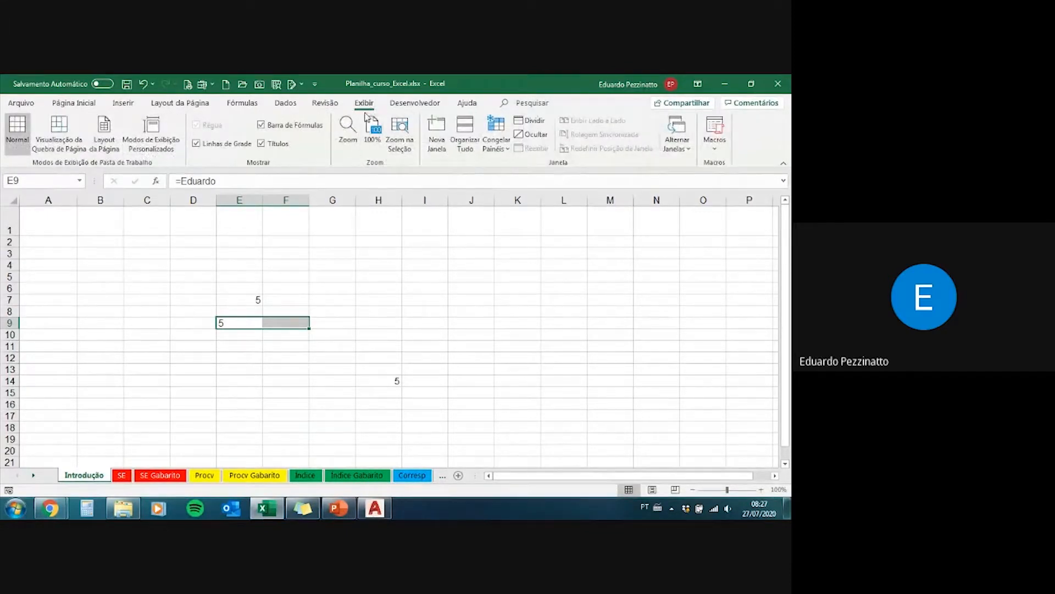
pyautogui.click(103, 137)
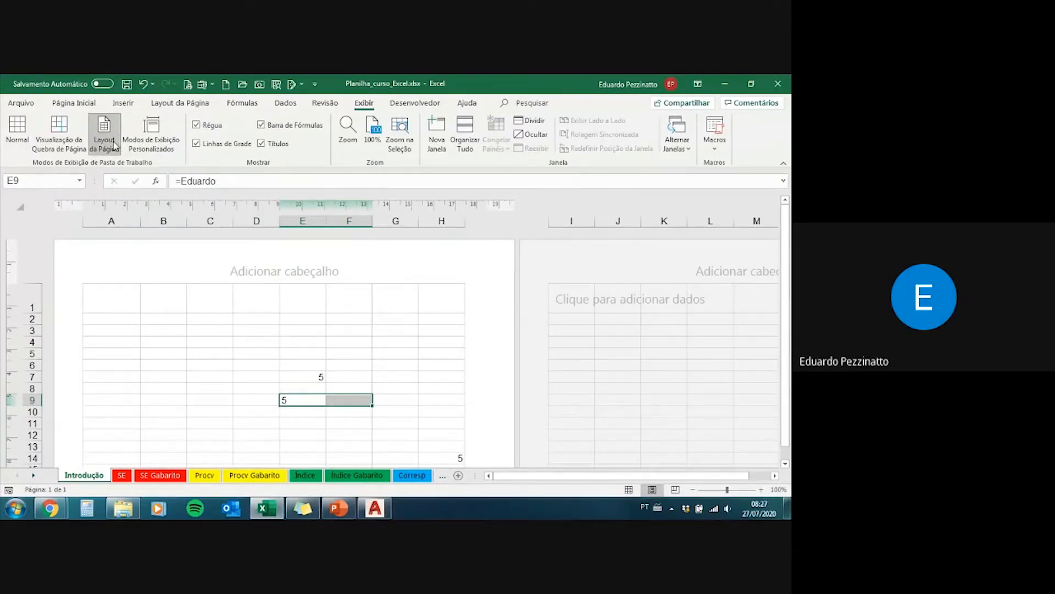
pyautogui.scroll(-3, 266, 337)
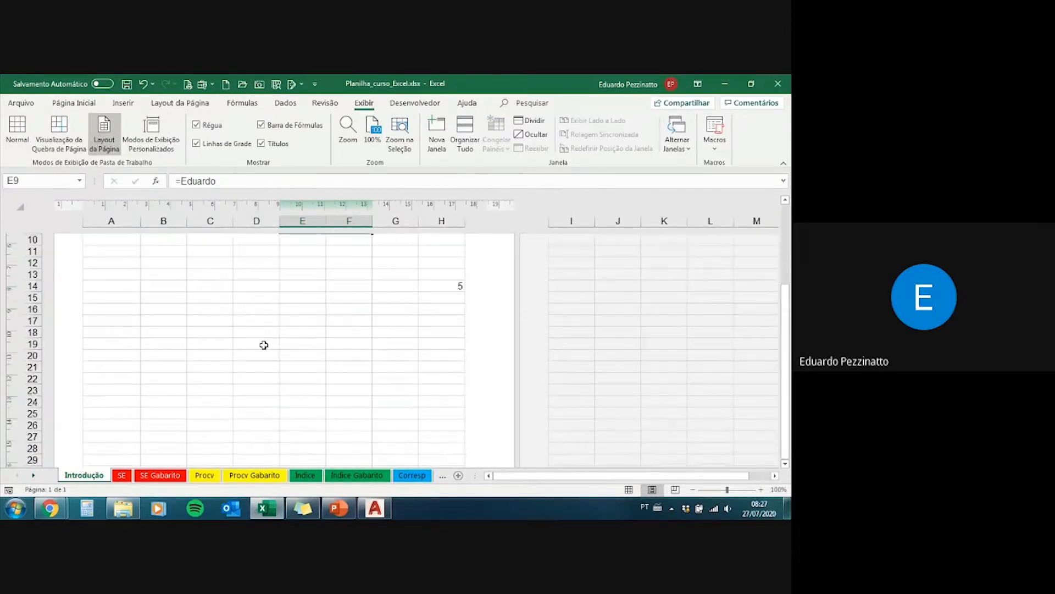
pyautogui.scroll(-10, 264, 344)
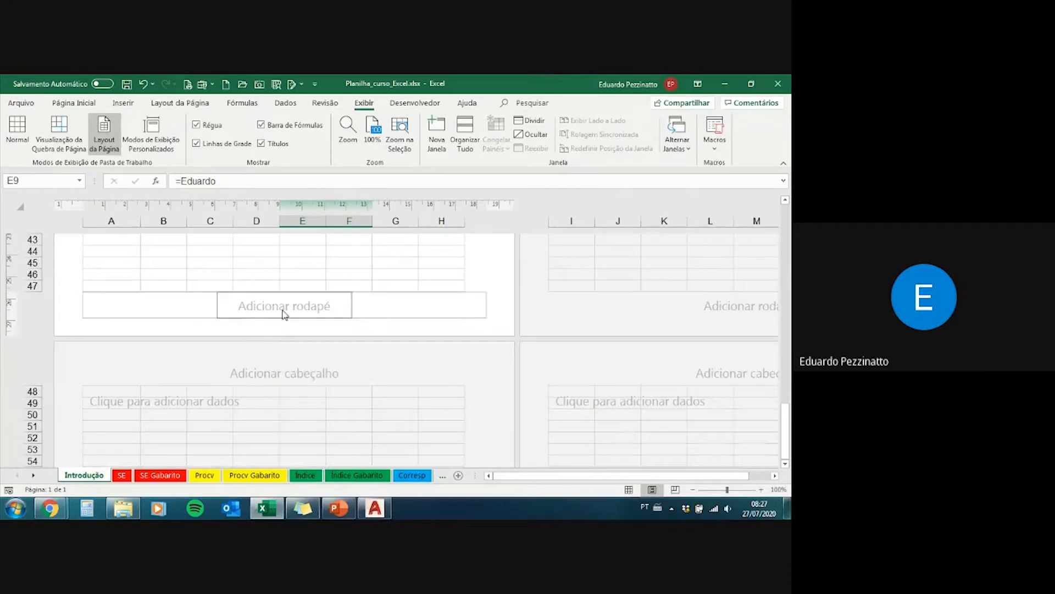
pyautogui.scroll(11, 258, 324)
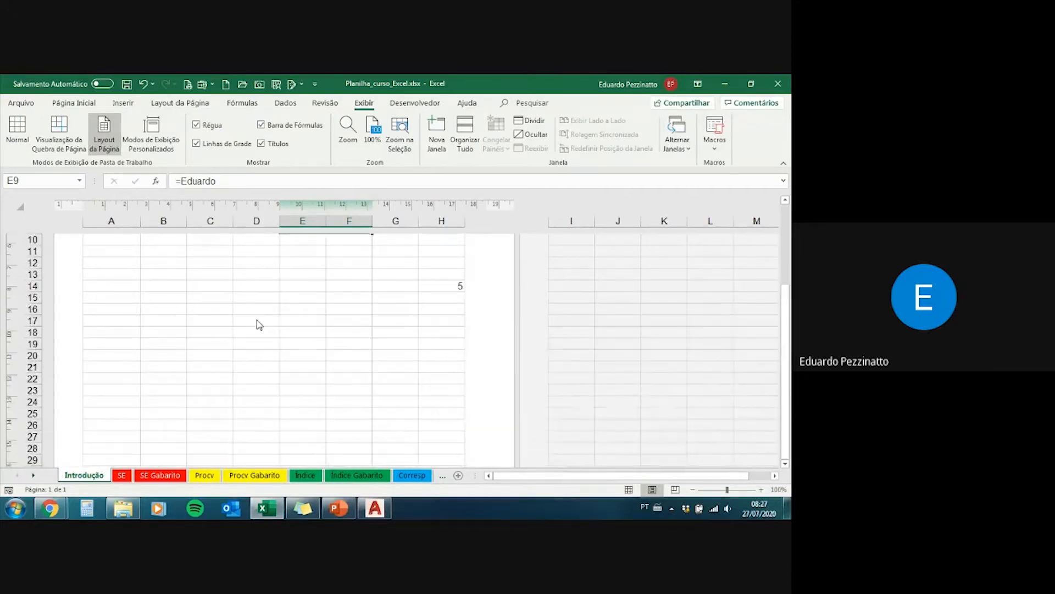
pyautogui.scroll(4, 259, 324)
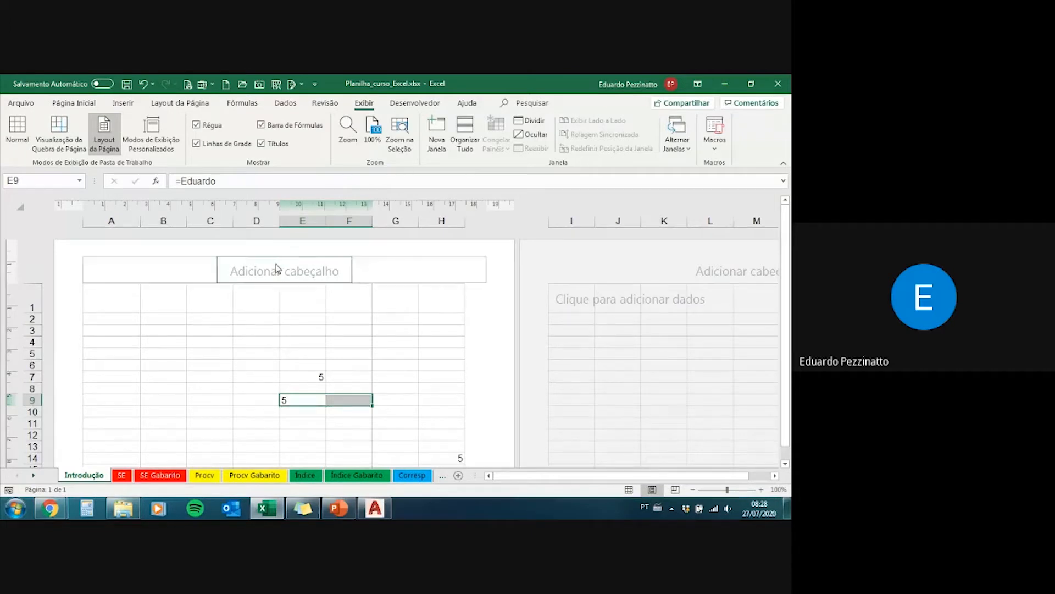
pyautogui.scroll(-18, 309, 341)
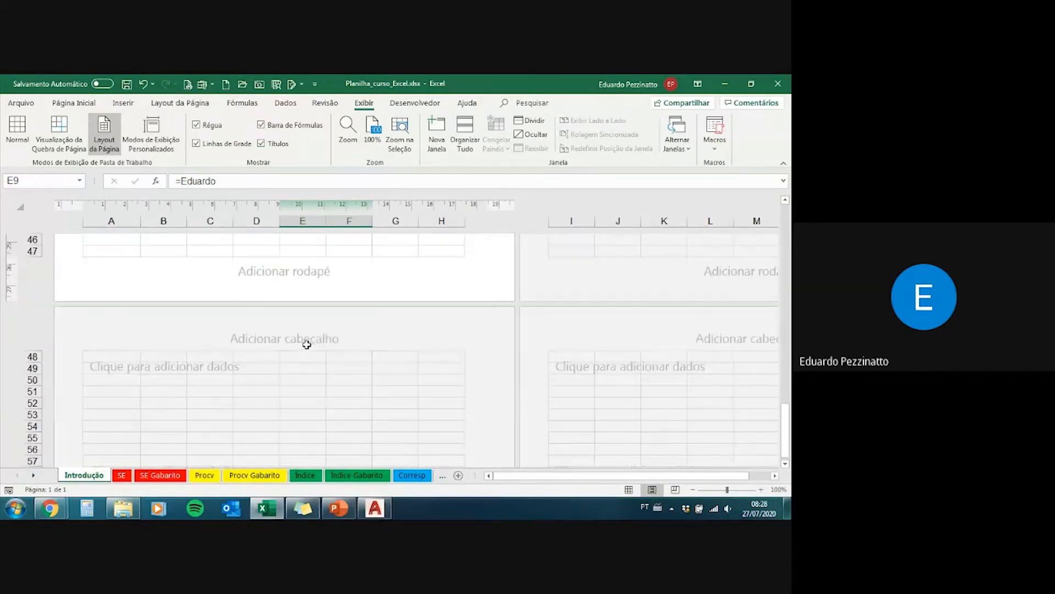
pyautogui.scroll(-10, 306, 344)
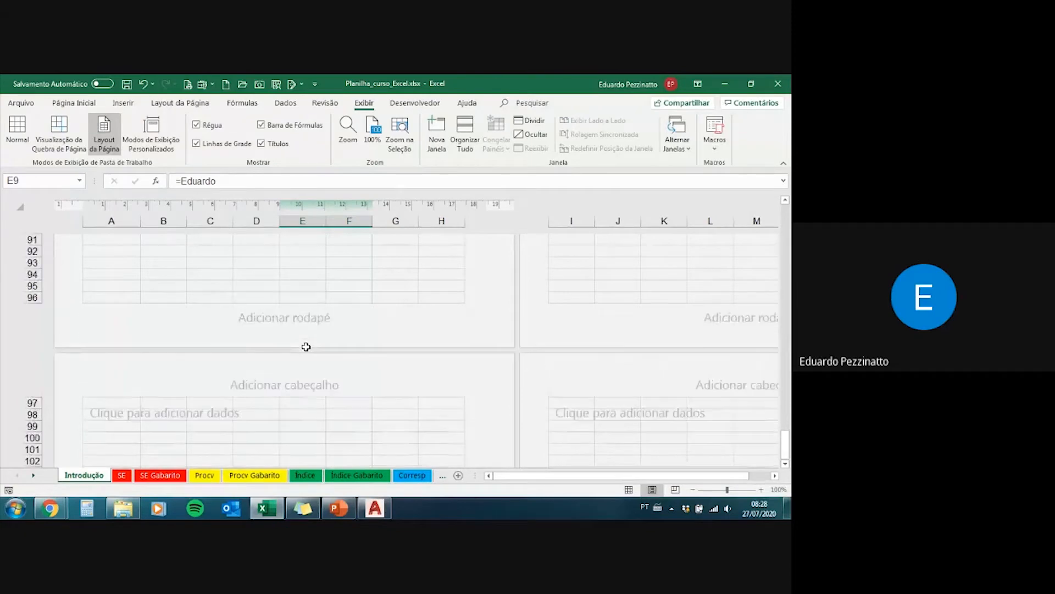
pyautogui.scroll(16, 303, 349)
pyautogui.scroll(14, 302, 350)
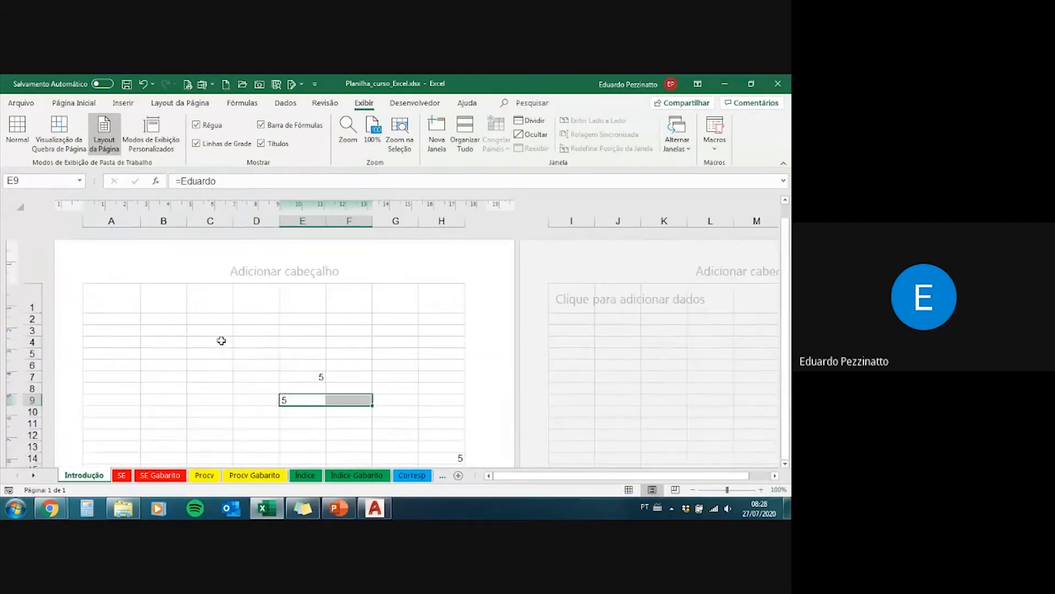
pyautogui.click(17, 130)
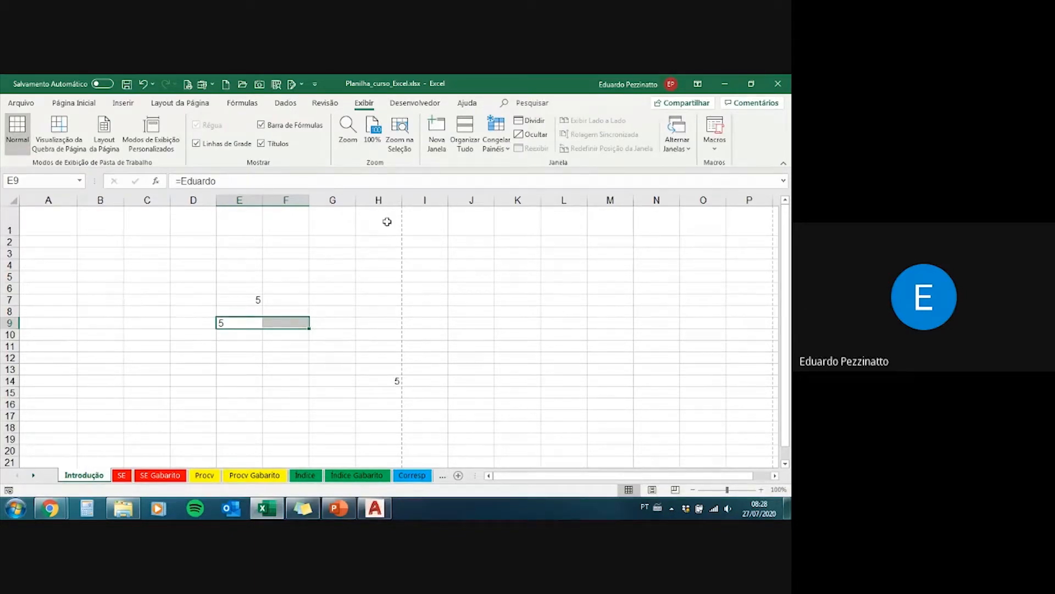
# Step: Examine the dashed page-break lines and select cells A47:H47 along the end of the first printed page
pyautogui.scroll(-7, 407, 416)
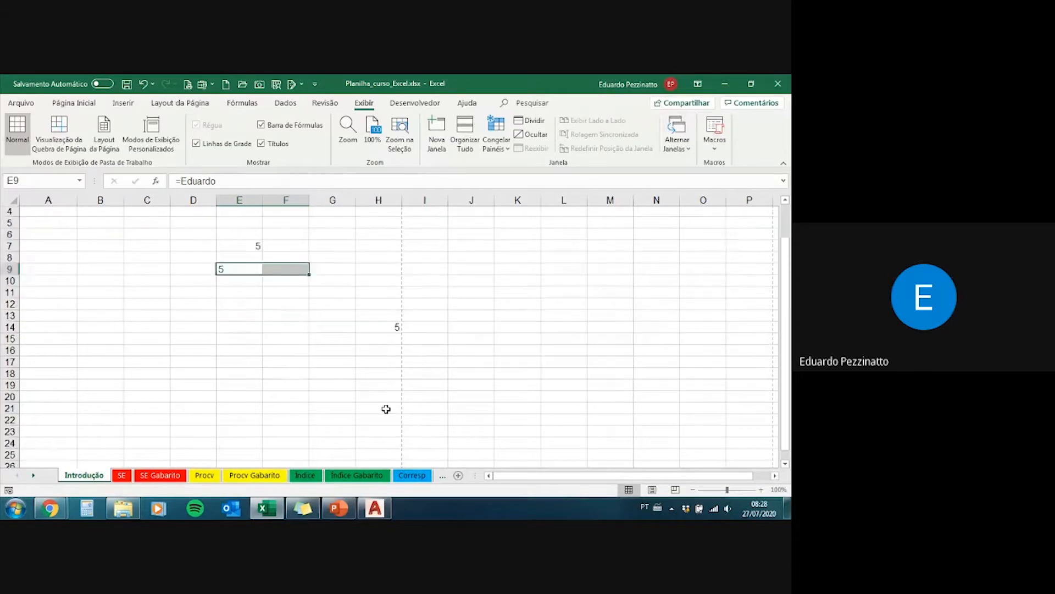
pyautogui.scroll(-6, 380, 351)
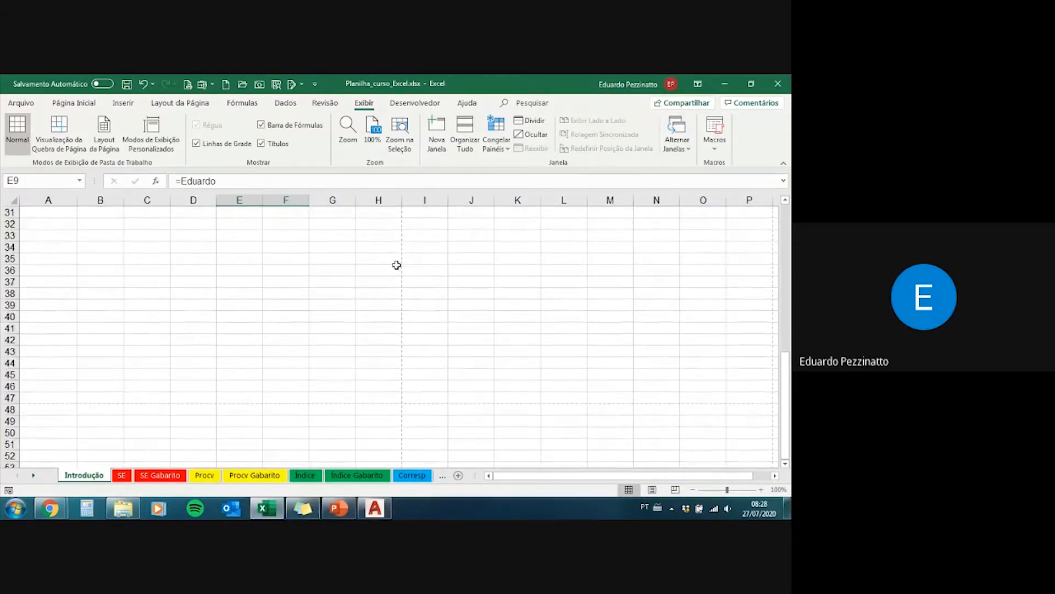
pyautogui.moveTo(380, 293); pyautogui.dragTo(20, 293)
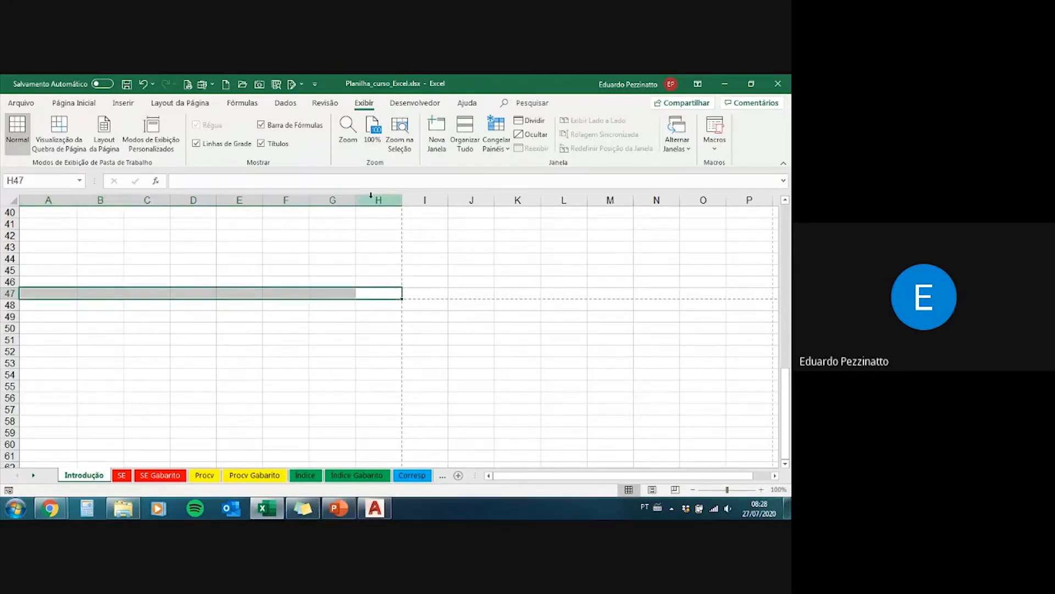
pyautogui.scroll(9, 352, 262)
pyautogui.scroll(4, 352, 262)
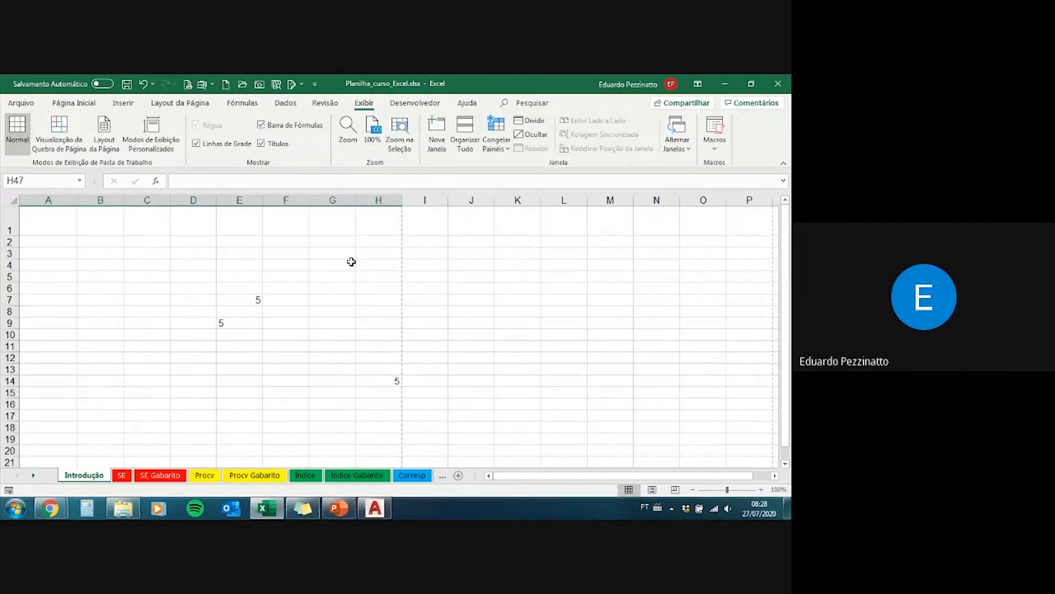
# Step: Review the developer commands, then look at the SE exercise sheet and return to the Introdução sheet
pyautogui.click(414, 104)
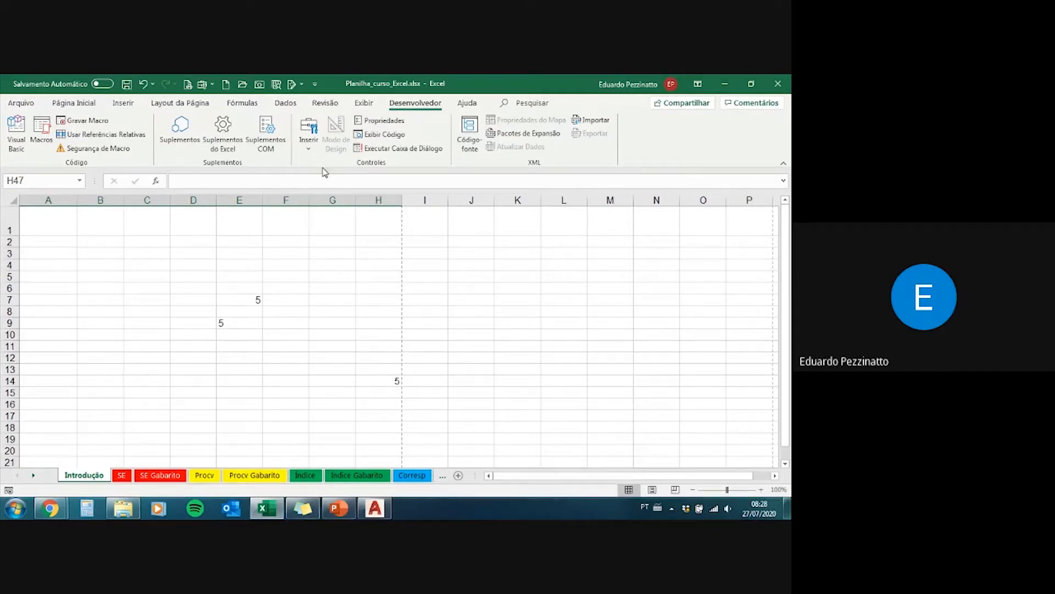
pyautogui.click(91, 104)
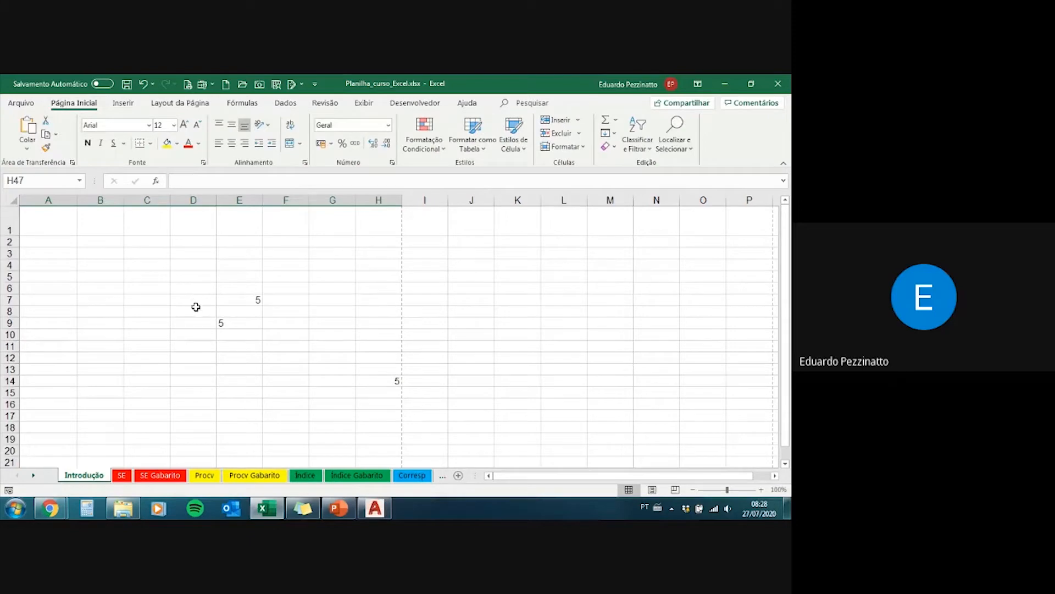
pyautogui.click(122, 476)
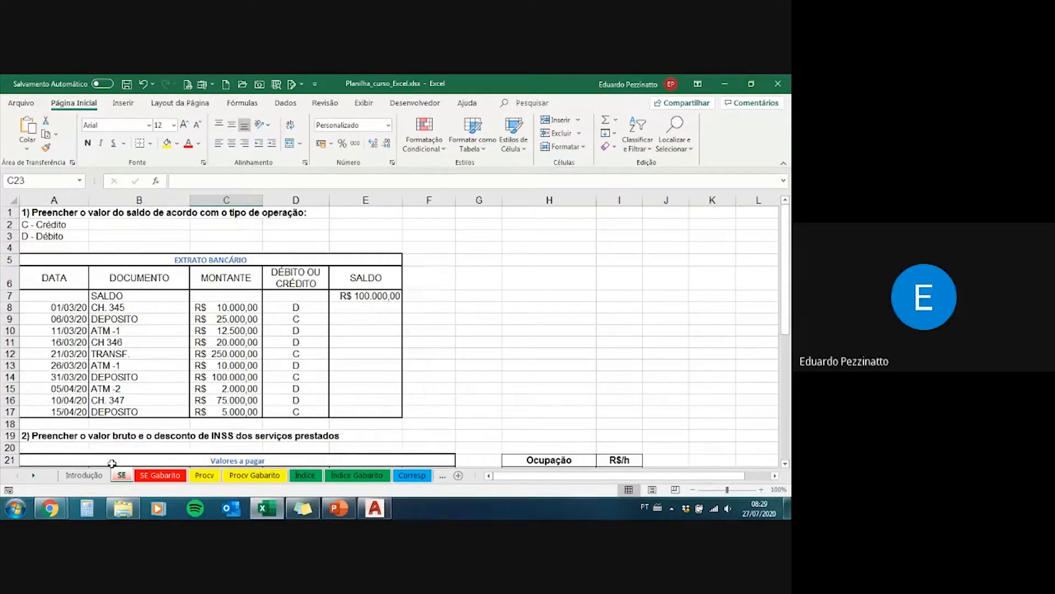
pyautogui.click(83, 474)
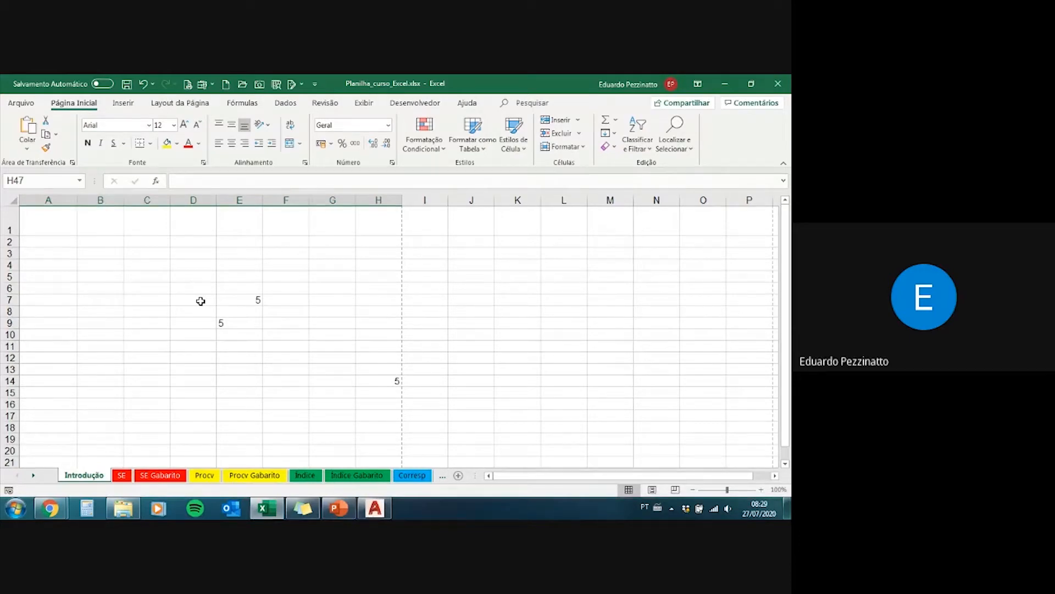
# Step: Select the cell ranges D7:F11 and D6:F10 on the Introdução sheet to demonstrate range selection
pyautogui.moveTo(201, 301); pyautogui.dragTo(300, 345)
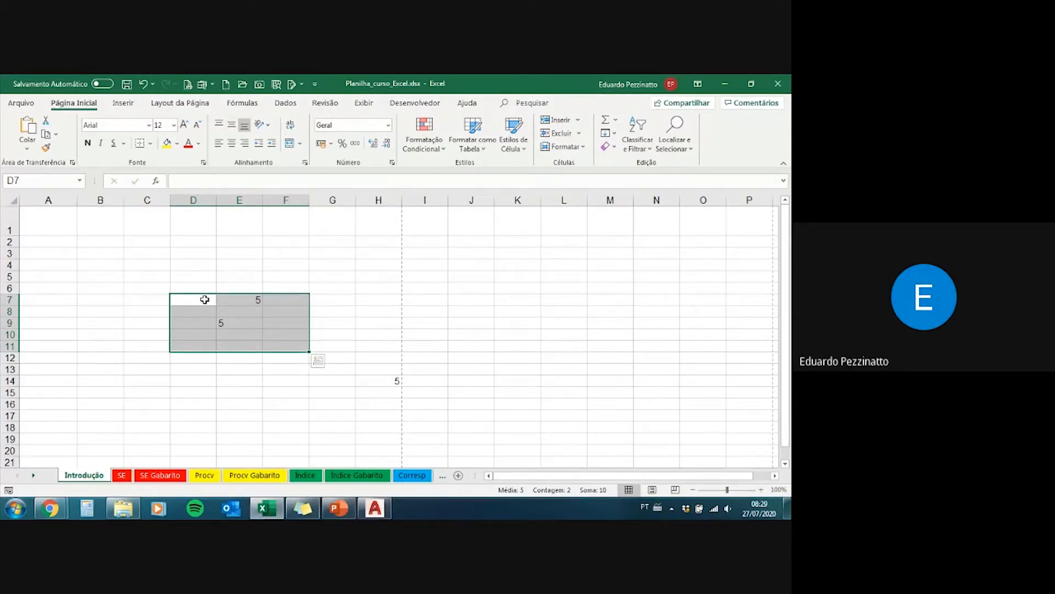
pyautogui.moveTo(200, 285); pyautogui.dragTo(283, 332)
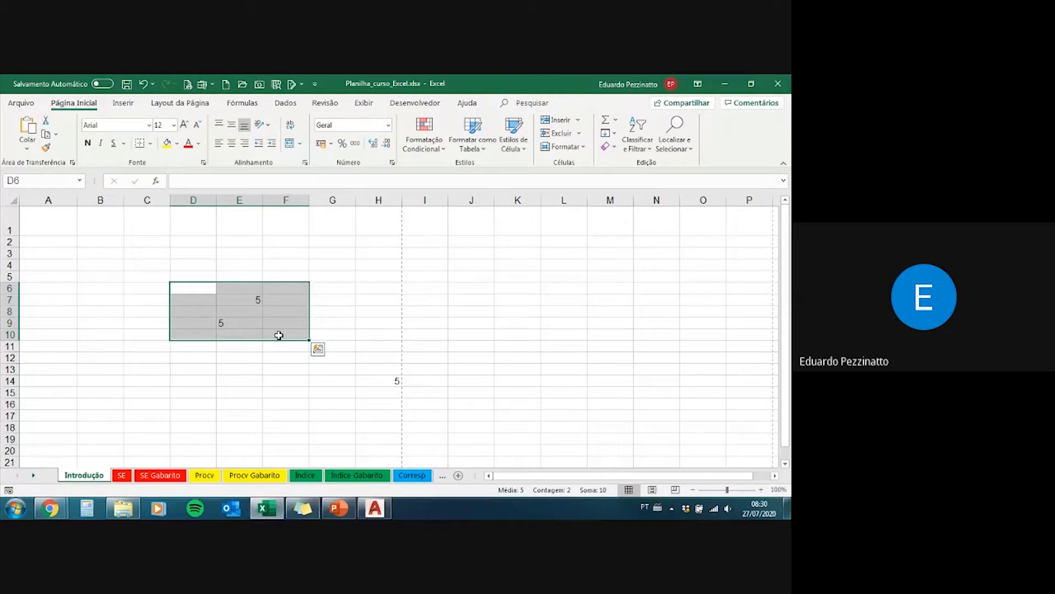
pyautogui.moveTo(278, 335)
pyautogui.mouseDown()
pyautogui.moveTo(203, 288)
pyautogui.moveTo(284, 335)
pyautogui.mouseUp()
pyautogui.moveTo(276, 323)
pyautogui.mouseDown()
pyautogui.moveTo(208, 304)
pyautogui.moveTo(202, 293)
pyautogui.moveTo(281, 329)
pyautogui.mouseUp()
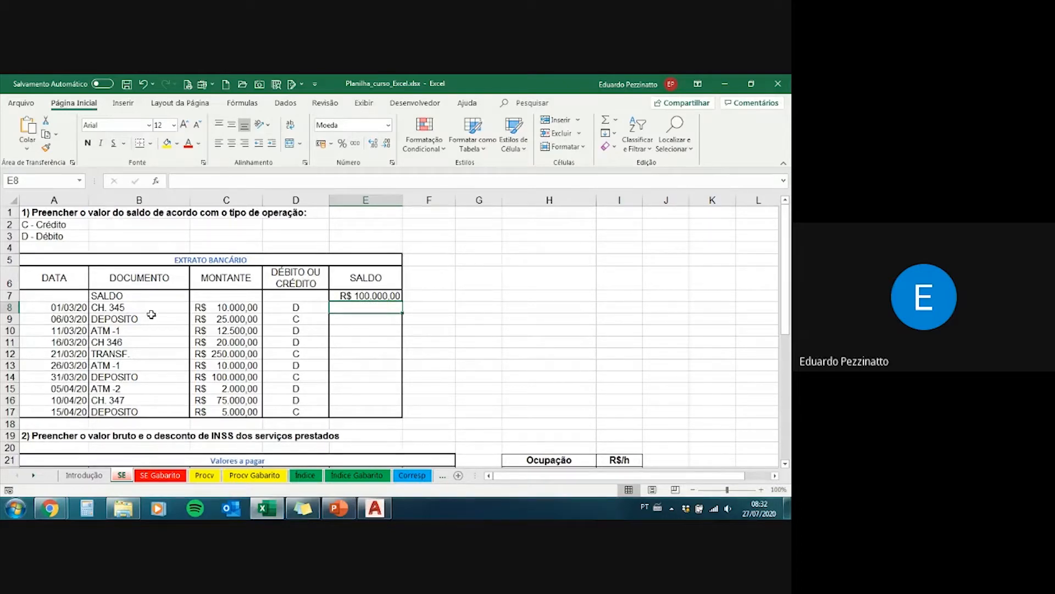
# Step: Examine the bank statement on the SE sheet by selecting entries in its date, document, amount and debit/credit columns, ending at D9
pyautogui.moveTo(55, 308); pyautogui.dragTo(65, 383)
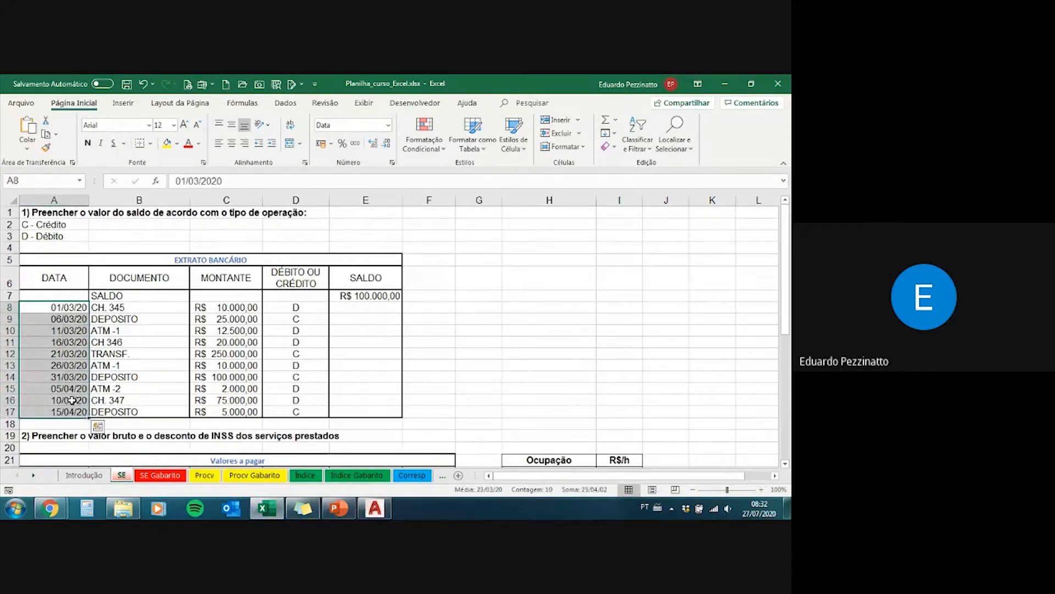
pyautogui.moveTo(128, 307); pyautogui.dragTo(162, 392)
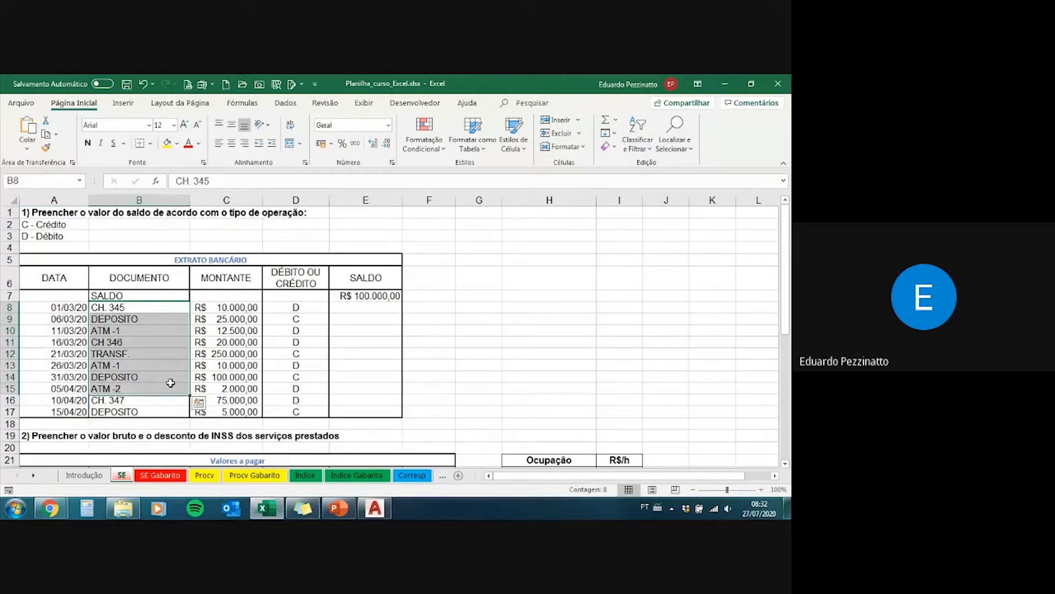
pyautogui.click(226, 310)
pyautogui.moveTo(228, 319); pyautogui.dragTo(233, 364)
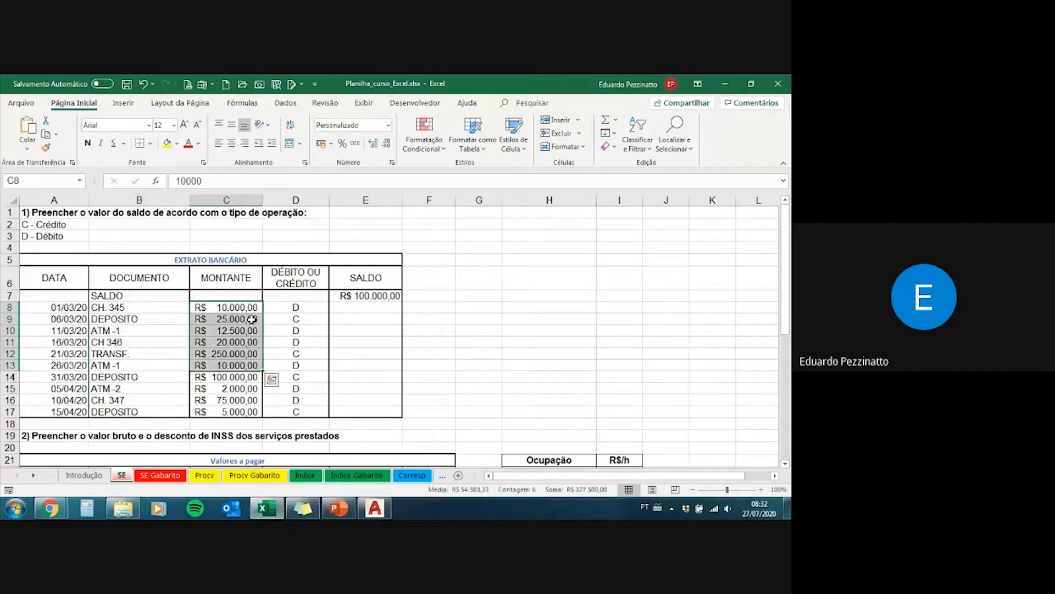
pyautogui.moveTo(285, 308); pyautogui.dragTo(282, 381)
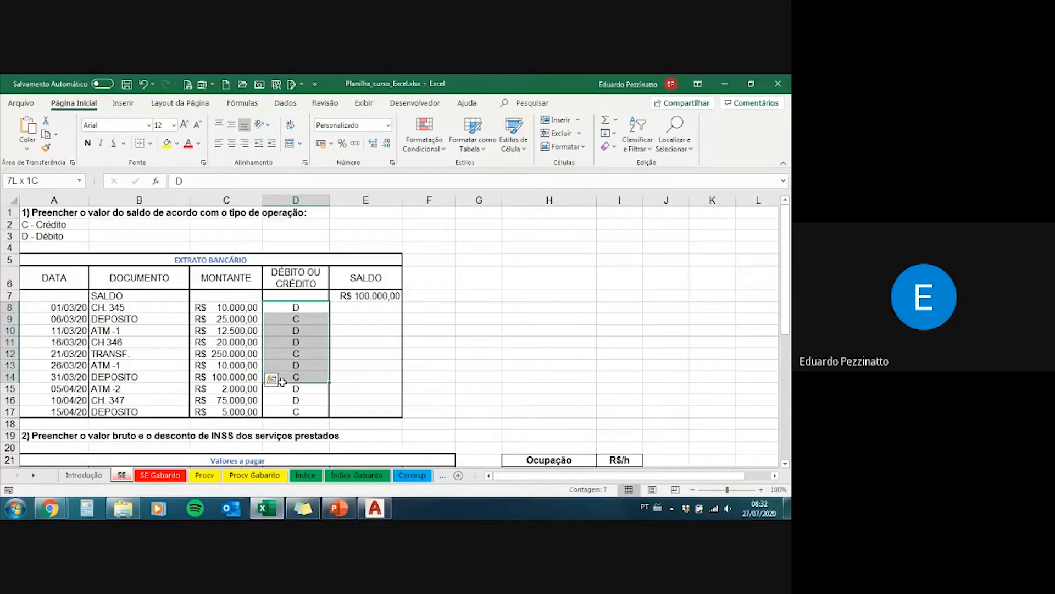
pyautogui.click(309, 309)
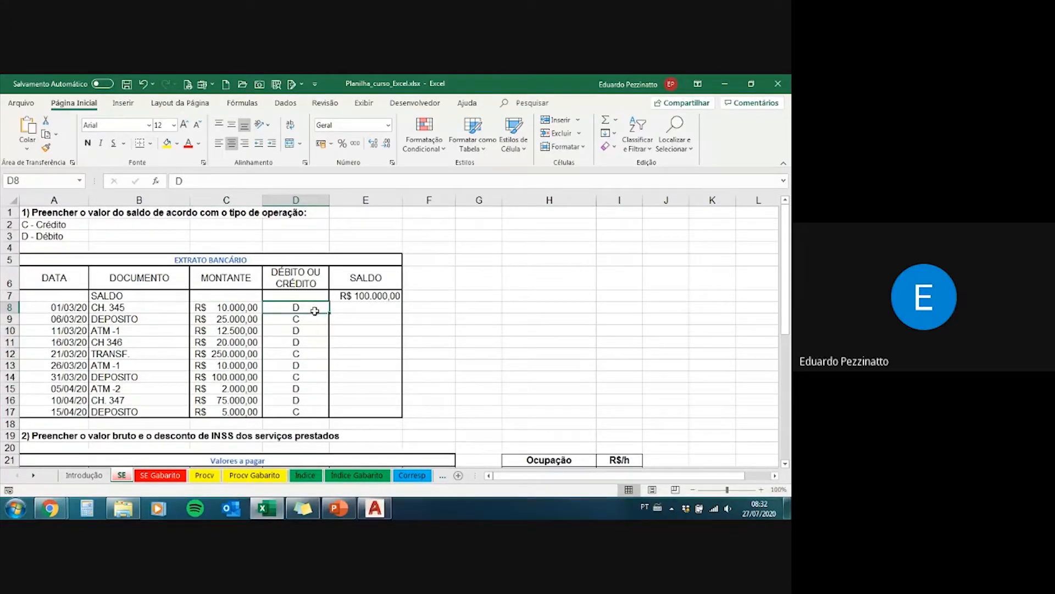
pyautogui.click(315, 317)
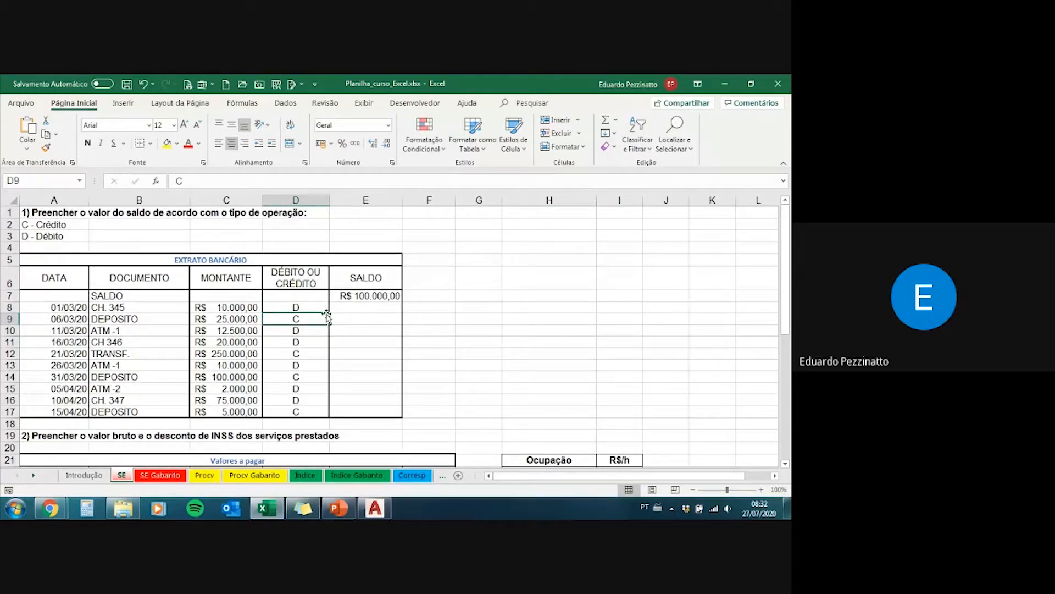
# Step: Begin an SE function in E8, the balance cell for the CH. 345 entry
pyautogui.click(348, 308)
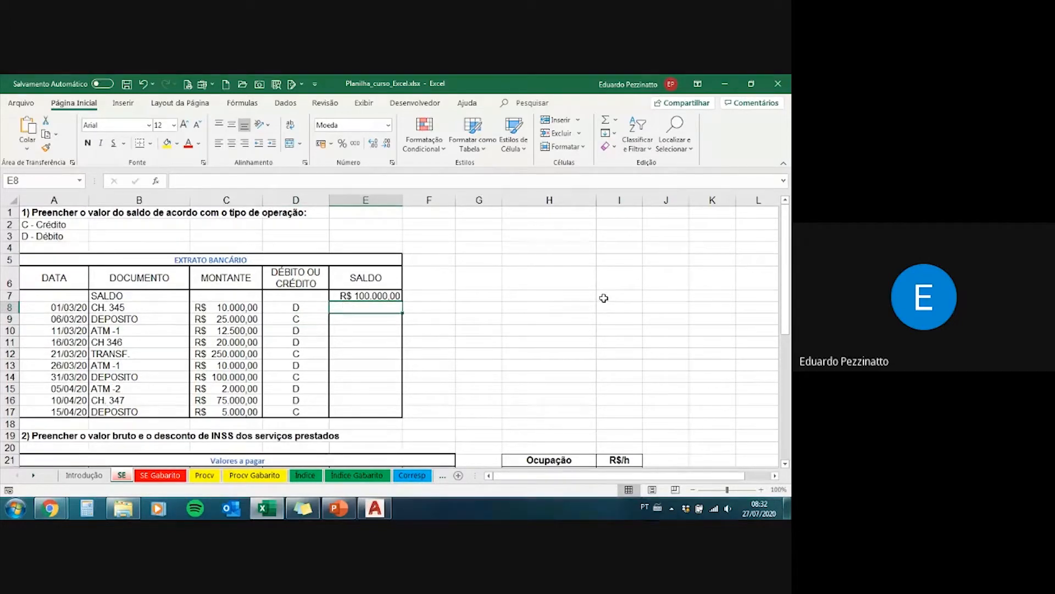
pyautogui.write('=se')
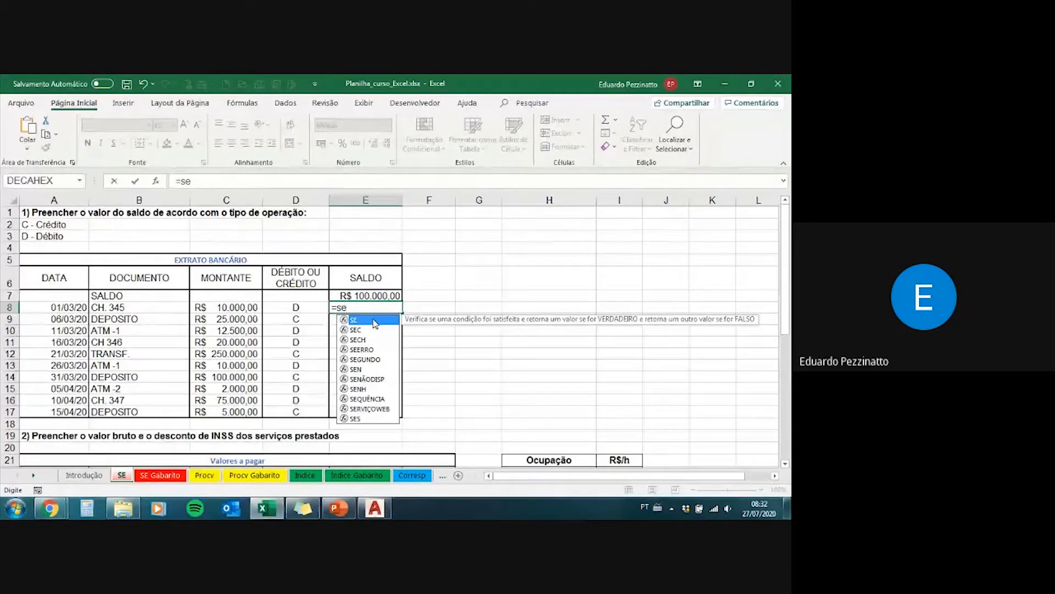
pyautogui.write('(')
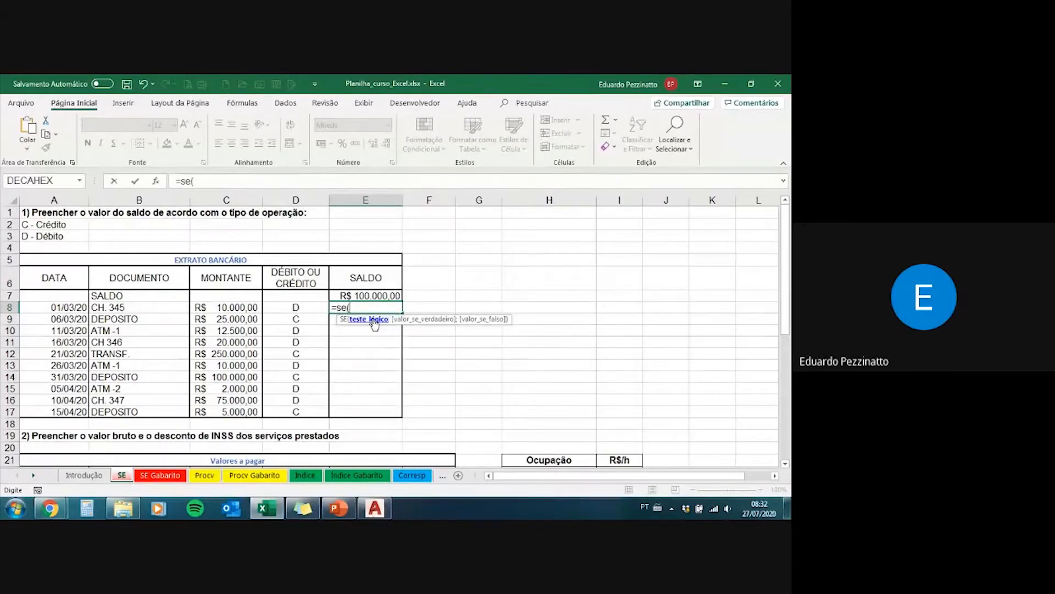
pyautogui.press('BackSpace')
pyautogui.press('Tab')
pyautogui.press('BackSpace')
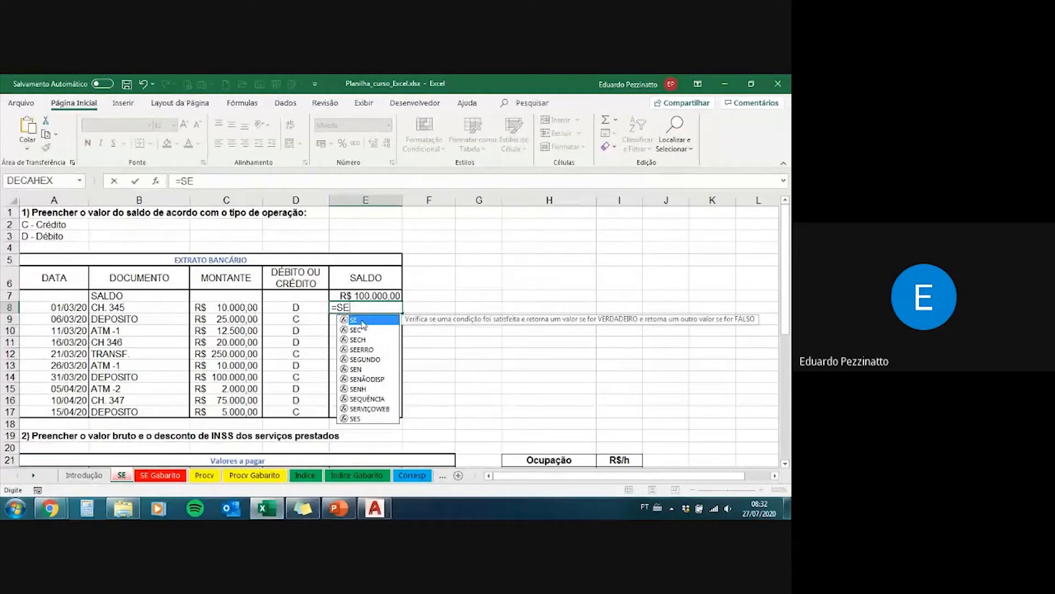
pyautogui.doubleClick(363, 322)
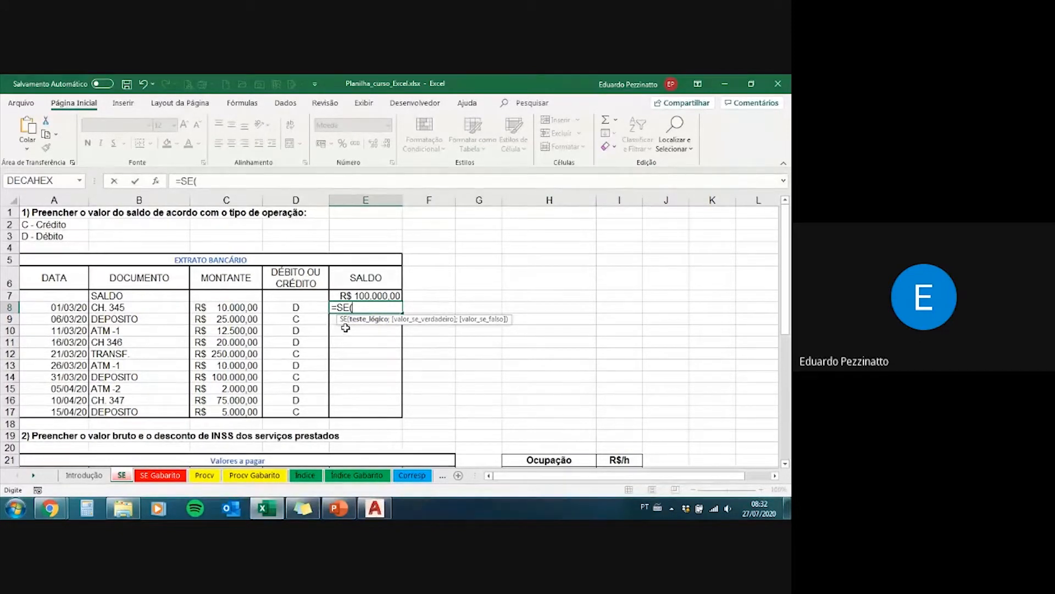
pyautogui.write('D')
pyautogui.press('BackSpace')
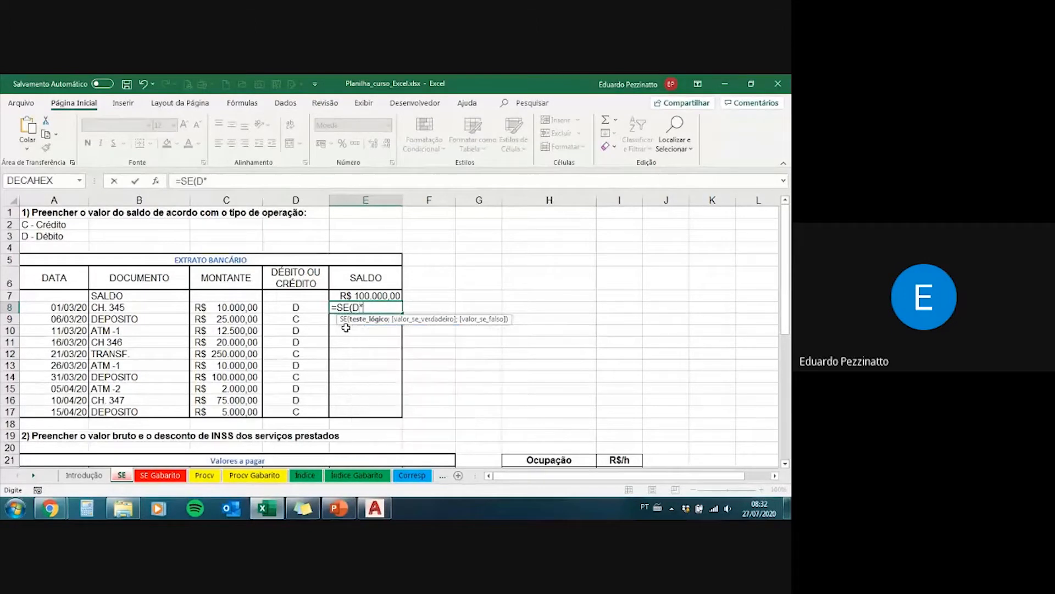
pyautogui.write('D8')
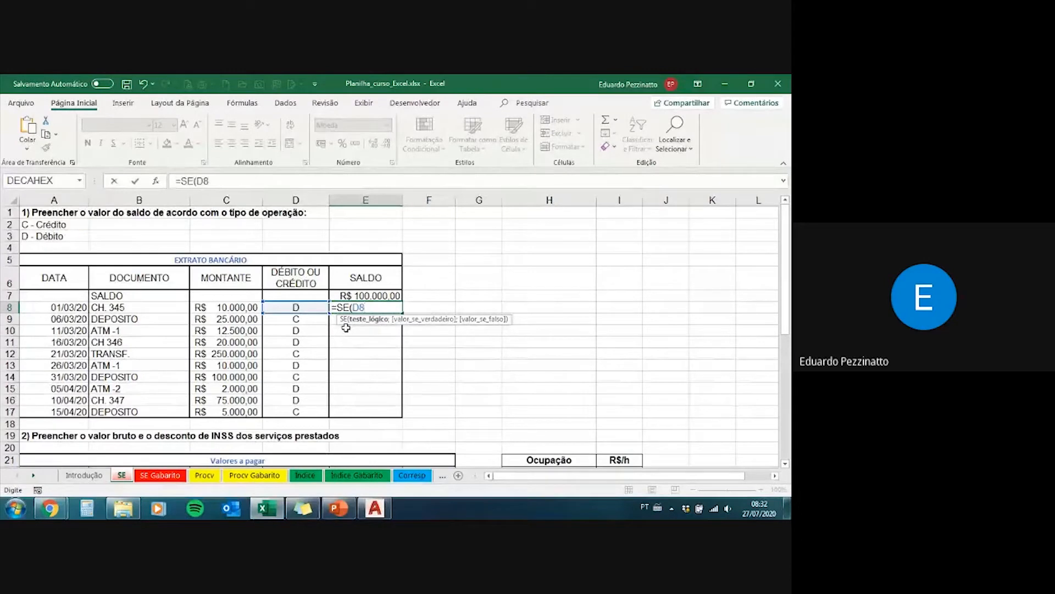
pyautogui.press('BackSpace')
pyautogui.press('BackSpace')
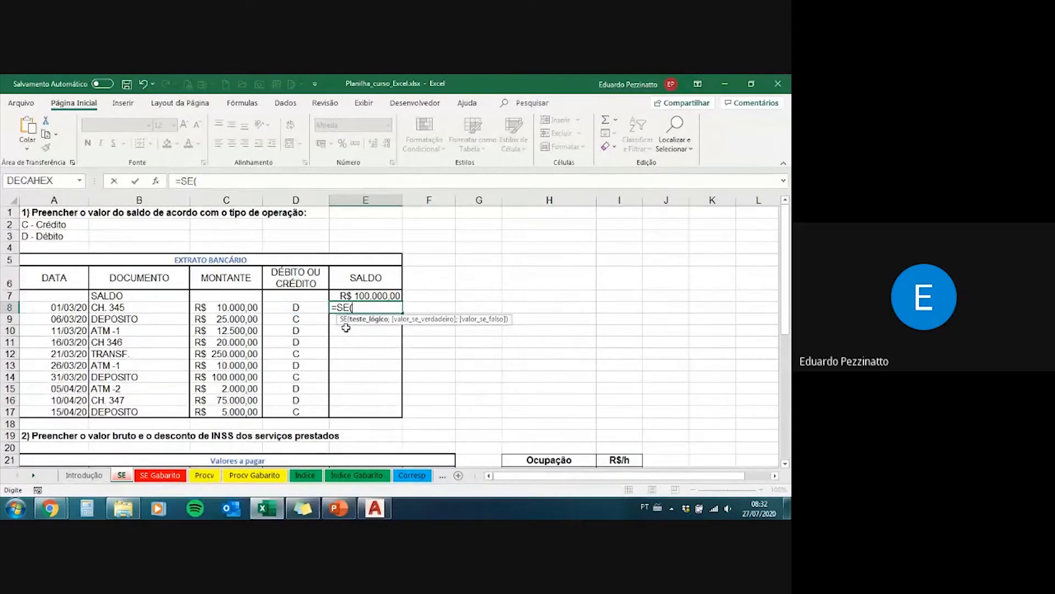
# Step: Enter D8="D" as the logical test of the SE formula in E8, with the letter in quotation marks
pyautogui.click(310, 306)
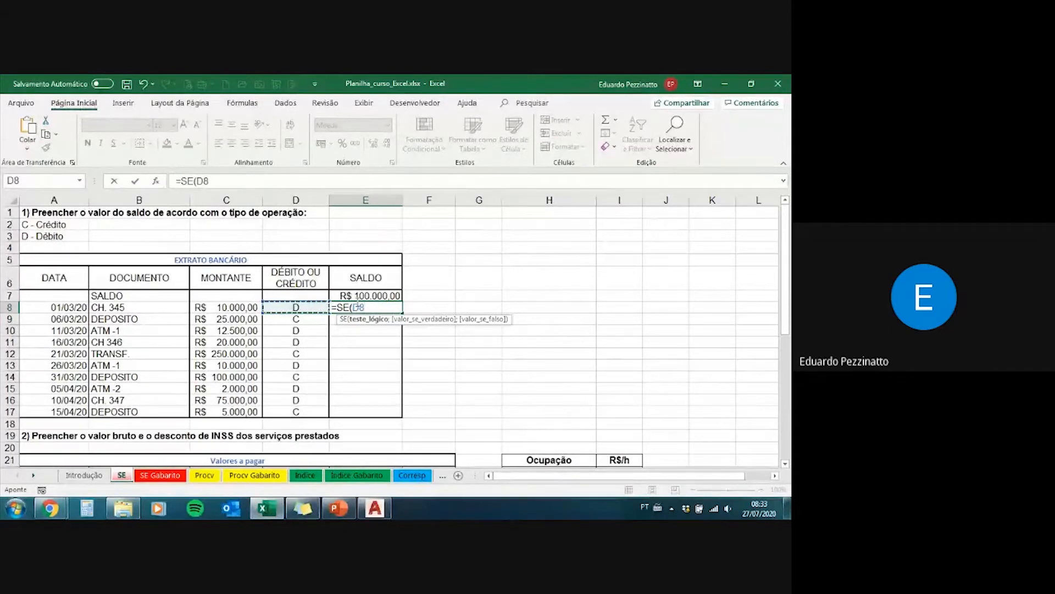
pyautogui.write('="')
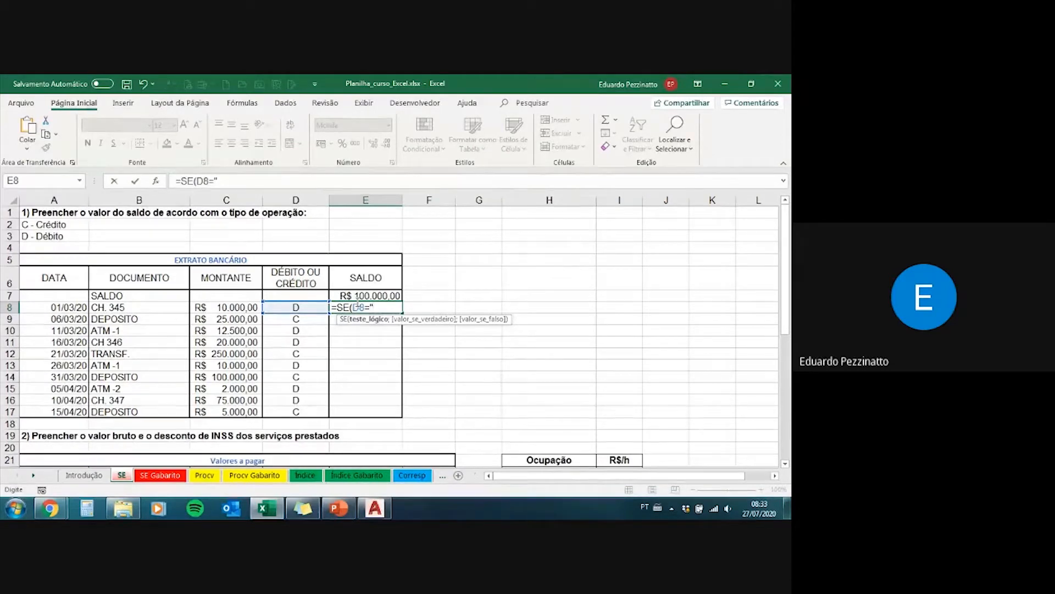
pyautogui.write('D"')
pyautogui.press('BackSpace')
pyautogui.press('Left')
pyautogui.press('BackSpace')
pyautogui.press('Delete')
pyautogui.write('D')
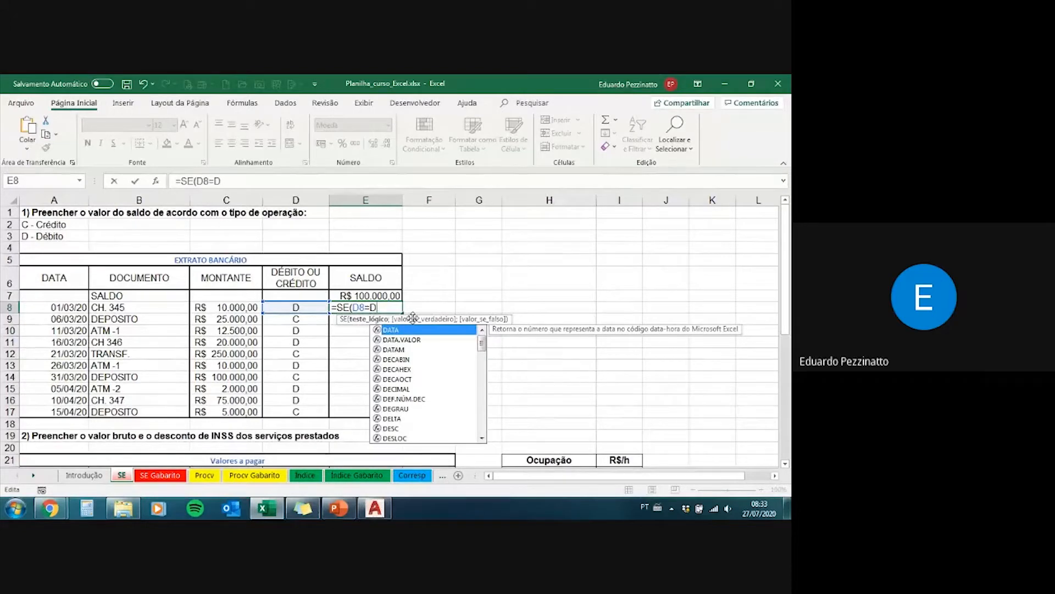
pyautogui.write('"D')
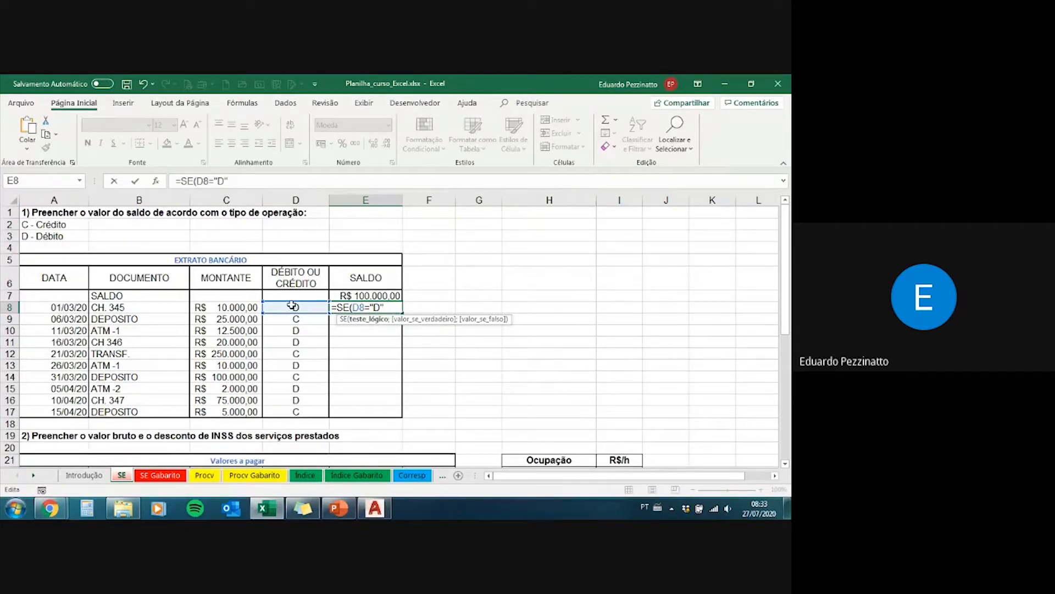
pyautogui.write(';')
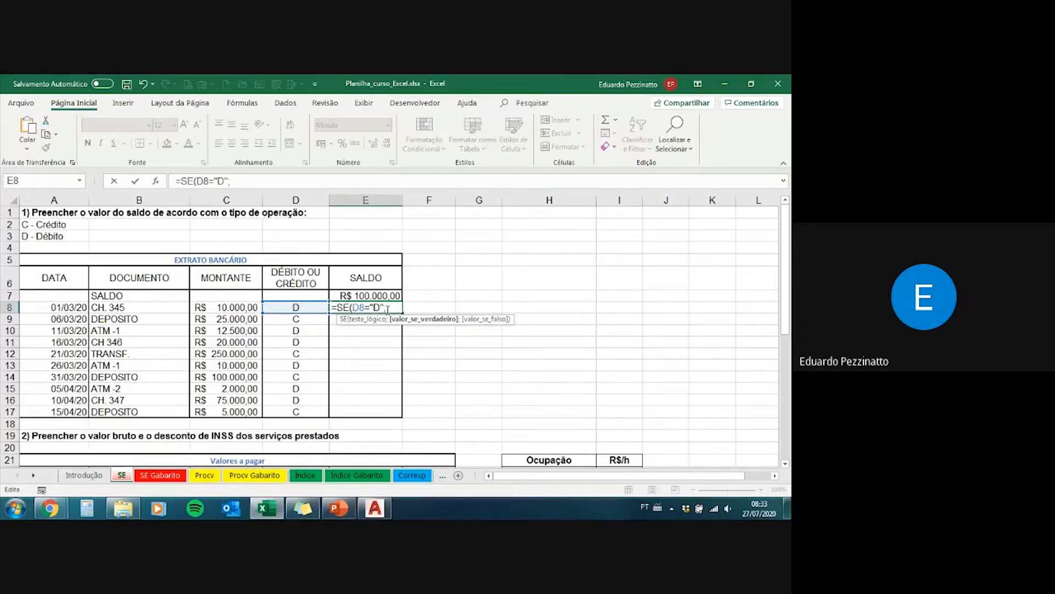
# Step: Set the SE formula's value-if-true to E7-C8, subtracting the amount from the previous balance
pyautogui.moveTo(357, 307); pyautogui.dragTo(353, 307)
pyautogui.click(394, 310)
pyautogui.click(381, 295)
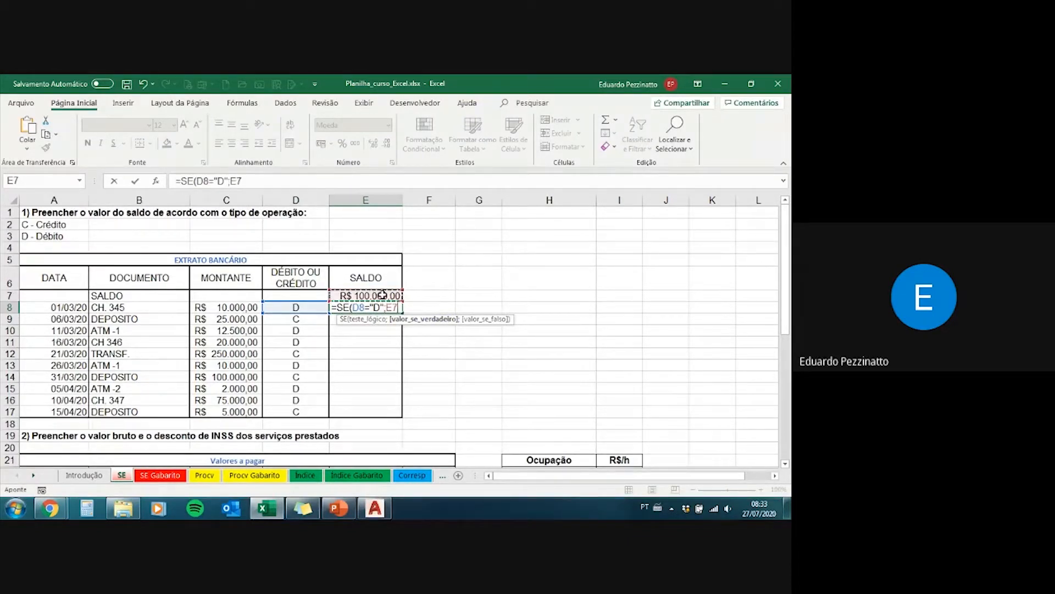
pyautogui.write('-')
pyautogui.click(238, 307)
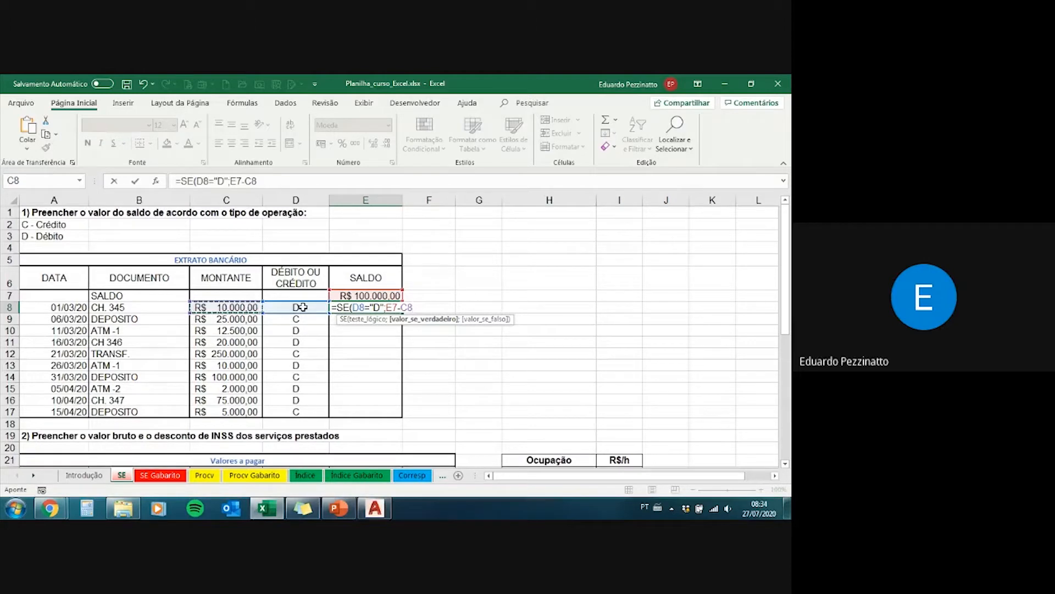
pyautogui.write(';')
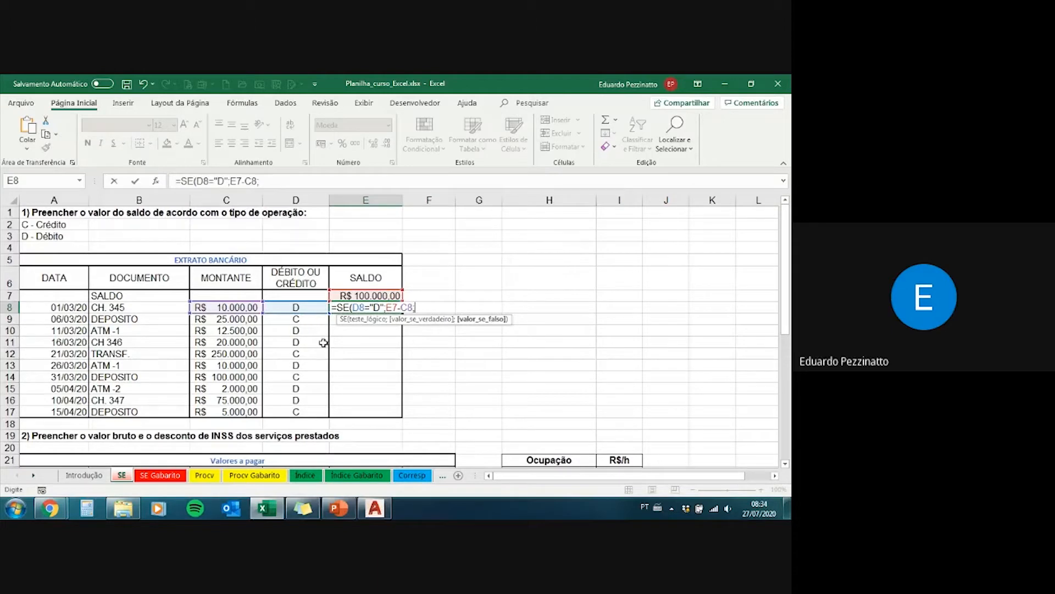
# Step: Set the value-if-false to E7+C8 and complete the formula =SE(D8="D";E7-C8;E7+C8) in E8
pyautogui.click(378, 296)
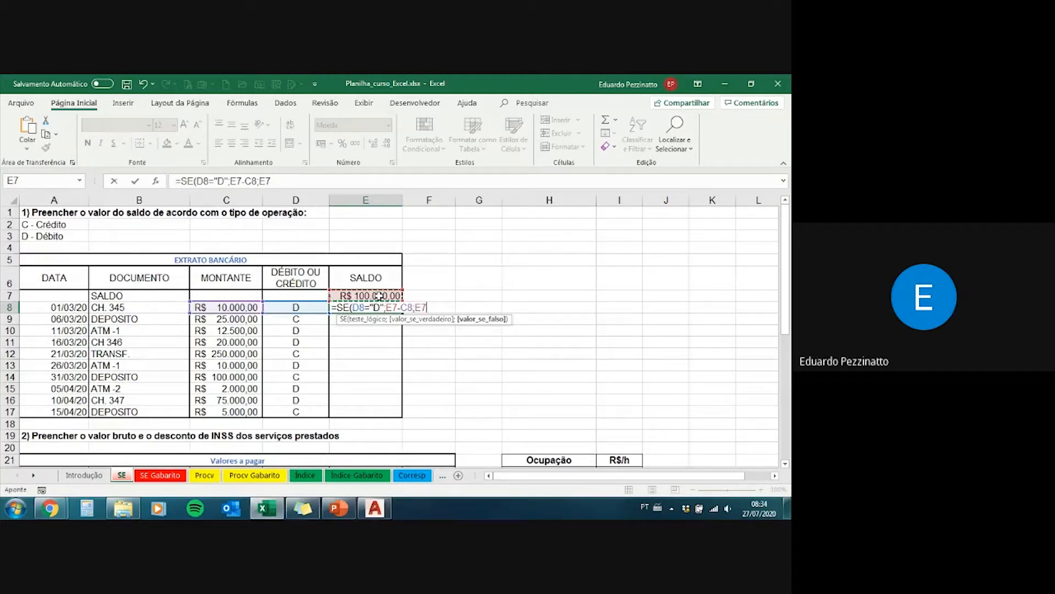
pyautogui.write('+')
pyautogui.click(251, 308)
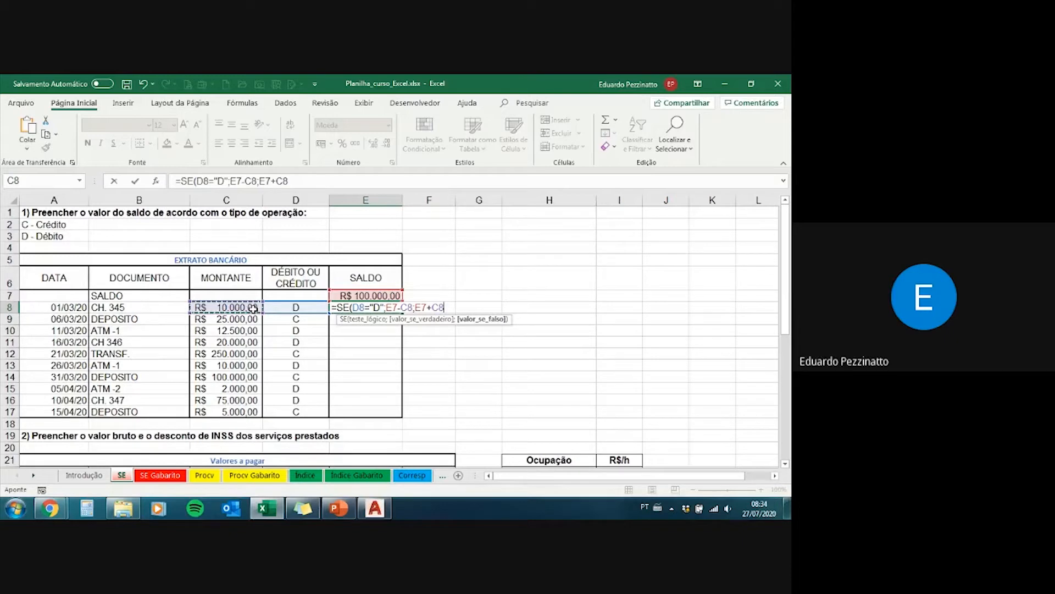
pyautogui.write(')')
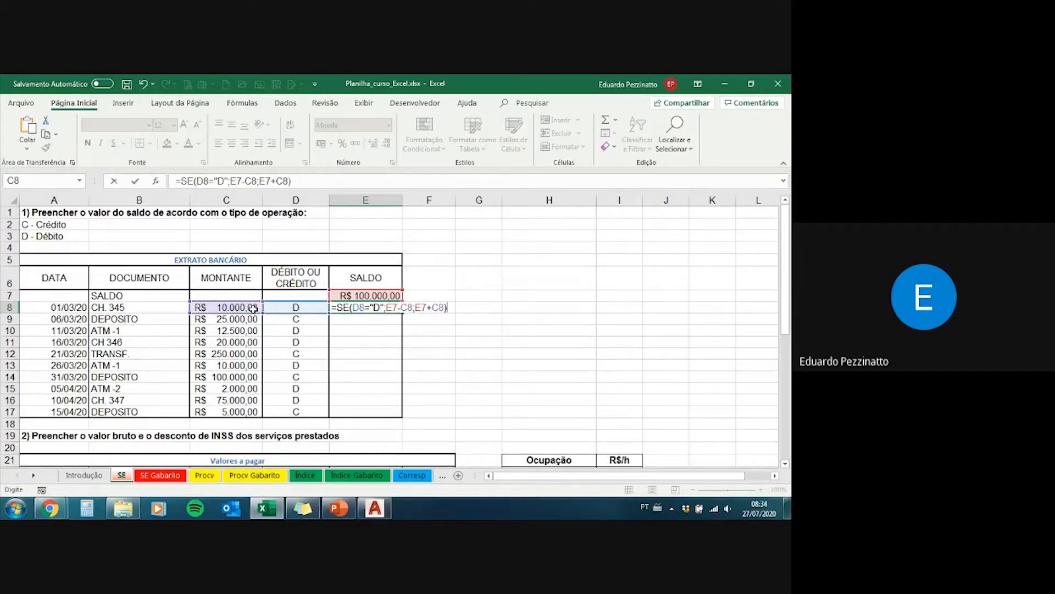
pyautogui.press('Return')
pyautogui.press('Up')
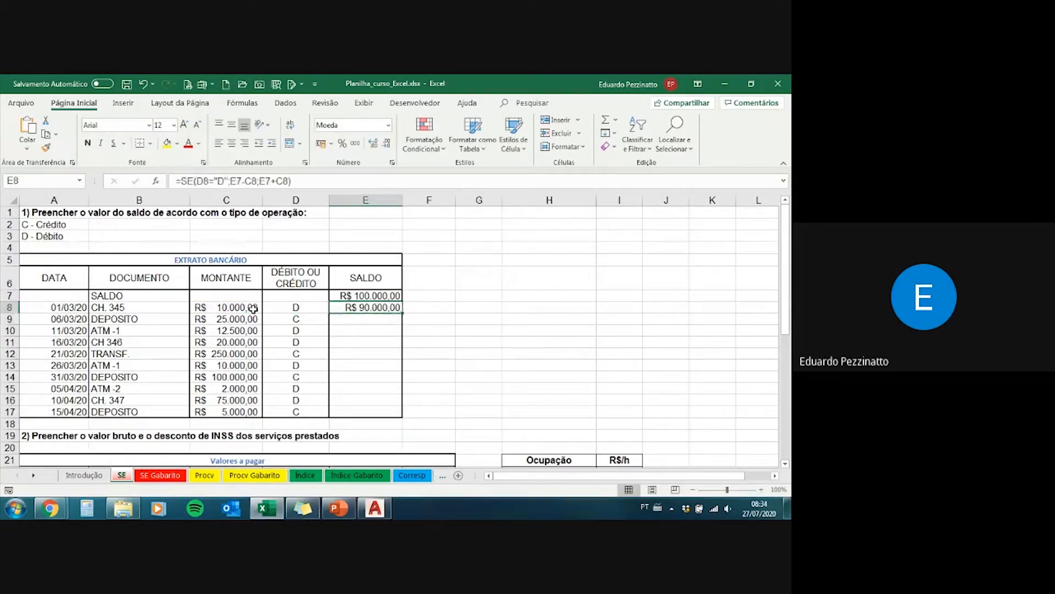
# Step: Examine how the balance in E8 derives from the operation type in D8, the balance in E7 and the amount in C8
pyautogui.click(282, 307)
pyautogui.click(348, 295)
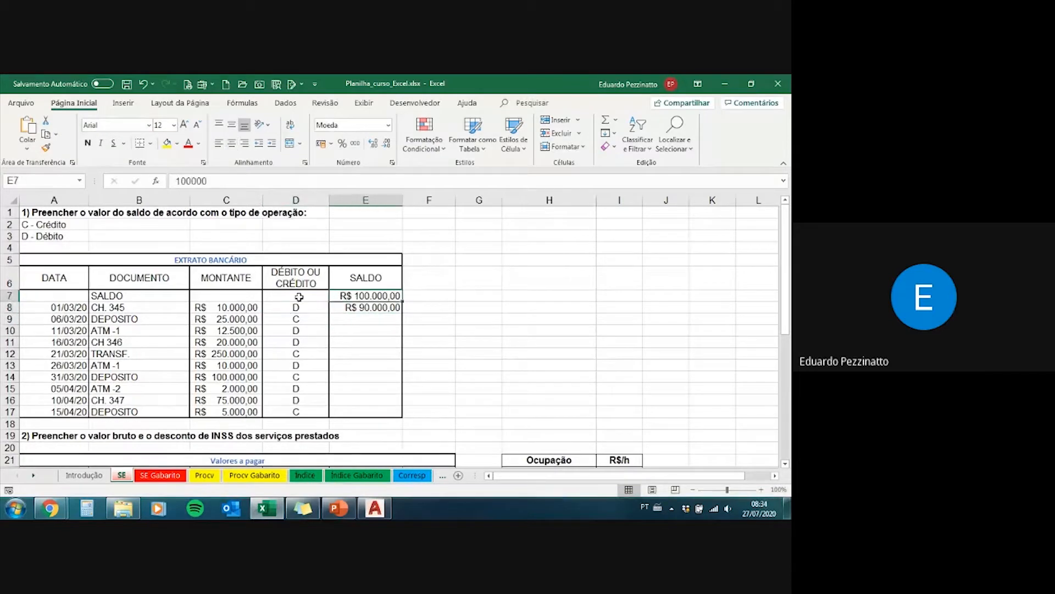
pyautogui.click(246, 304)
pyautogui.click(374, 306)
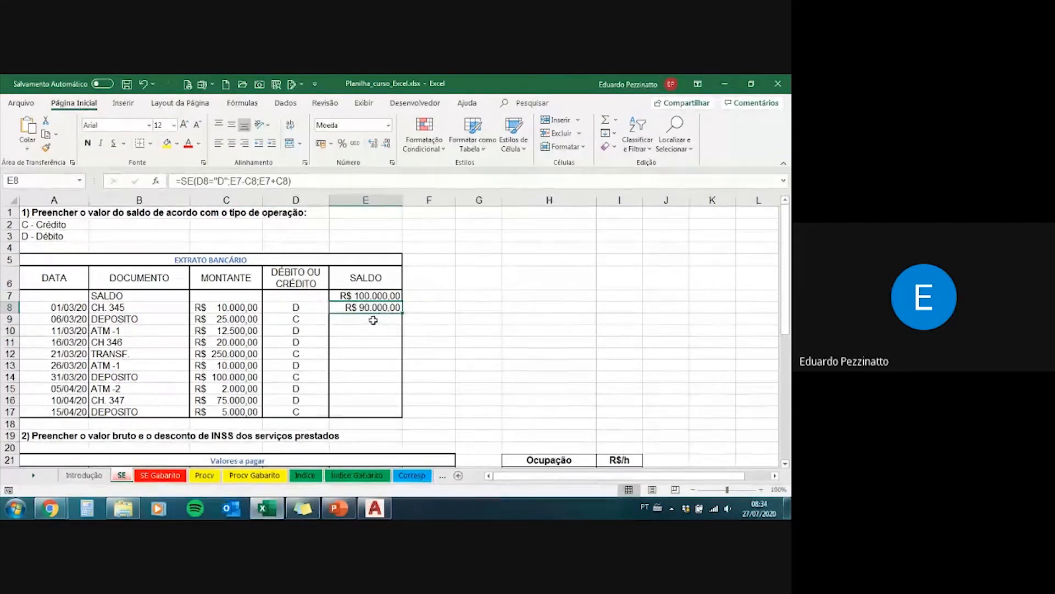
# Step: Fill the balance formula from E8 down to E17 for the remaining bank statement entries
pyautogui.click(355, 318)
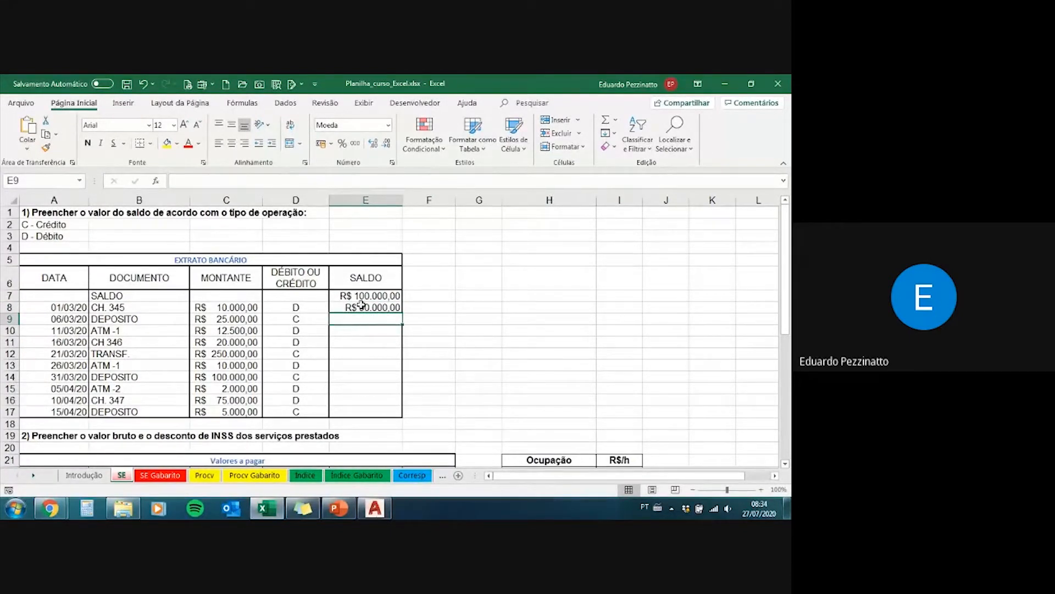
pyautogui.click(361, 304)
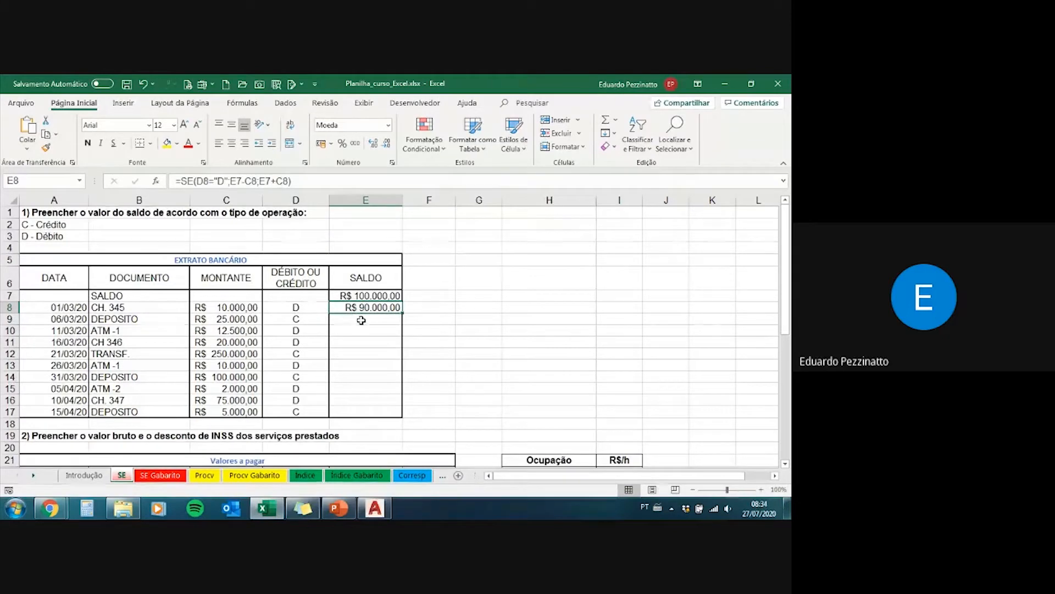
pyautogui.click(361, 320)
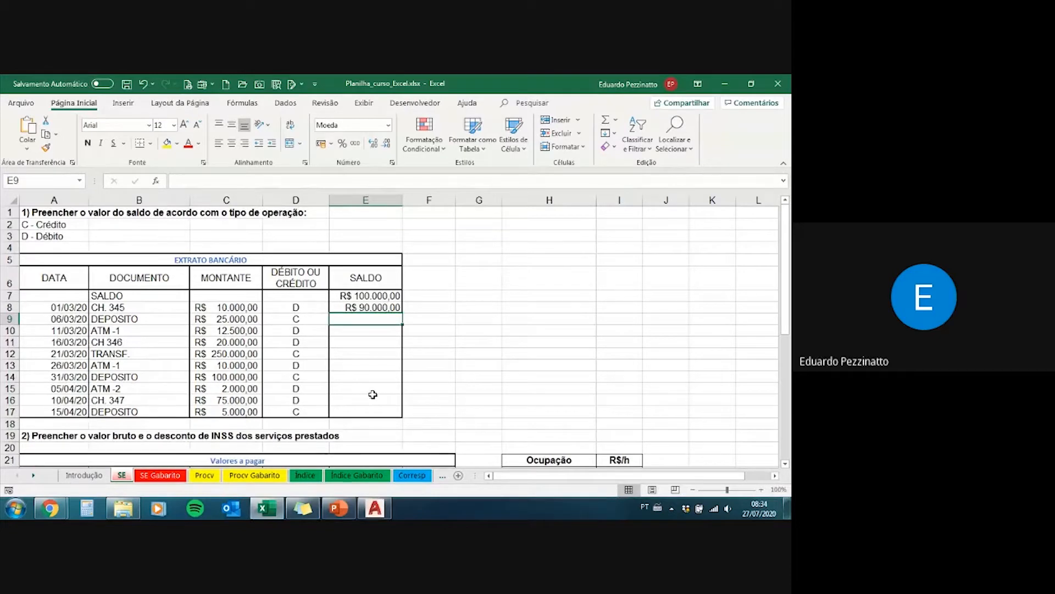
pyautogui.click(376, 308)
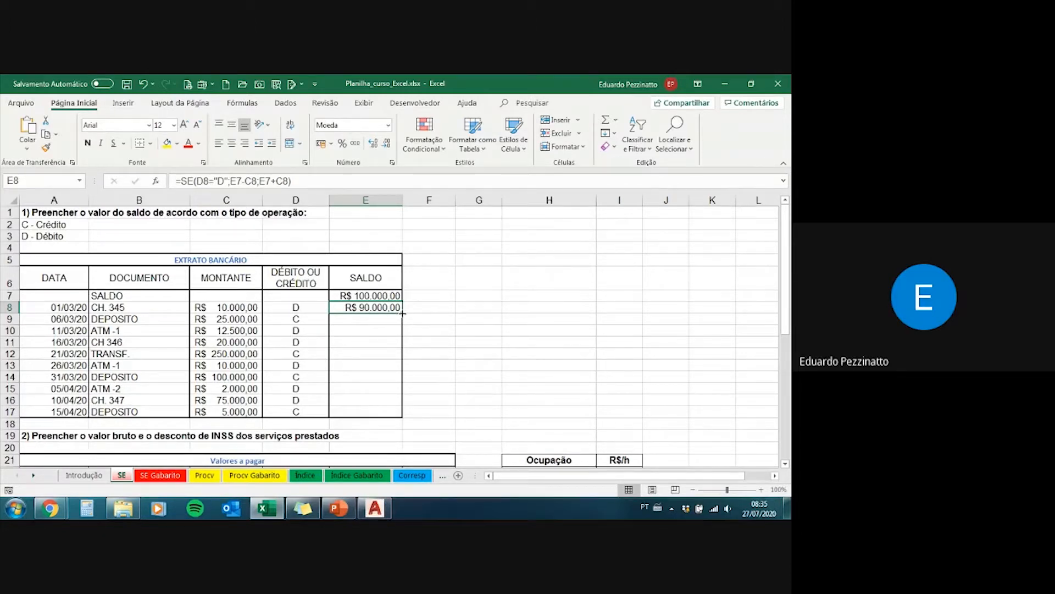
pyautogui.moveTo(403, 313); pyautogui.dragTo(395, 420)
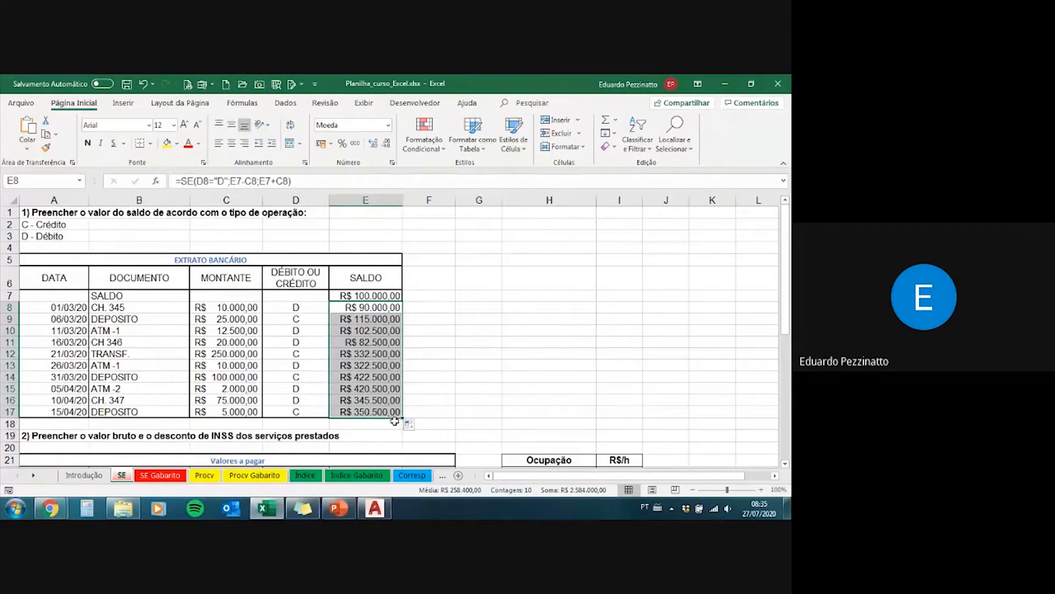
# Step: Inspect the copied SE formula and its cell references in E12, the balance of the TRANSF. entry
pyautogui.click(381, 354)
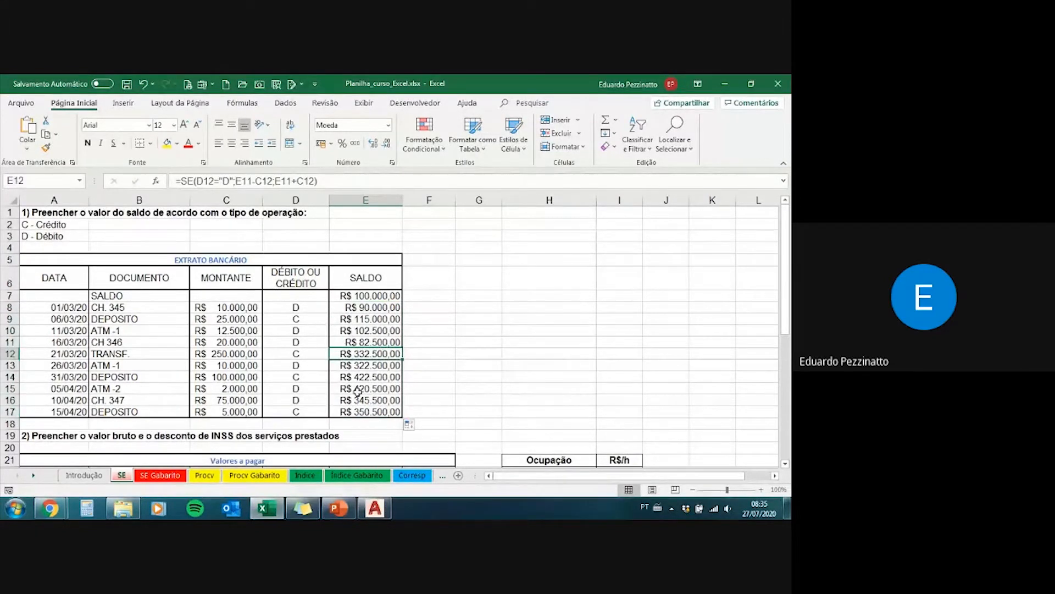
pyautogui.click(323, 181)
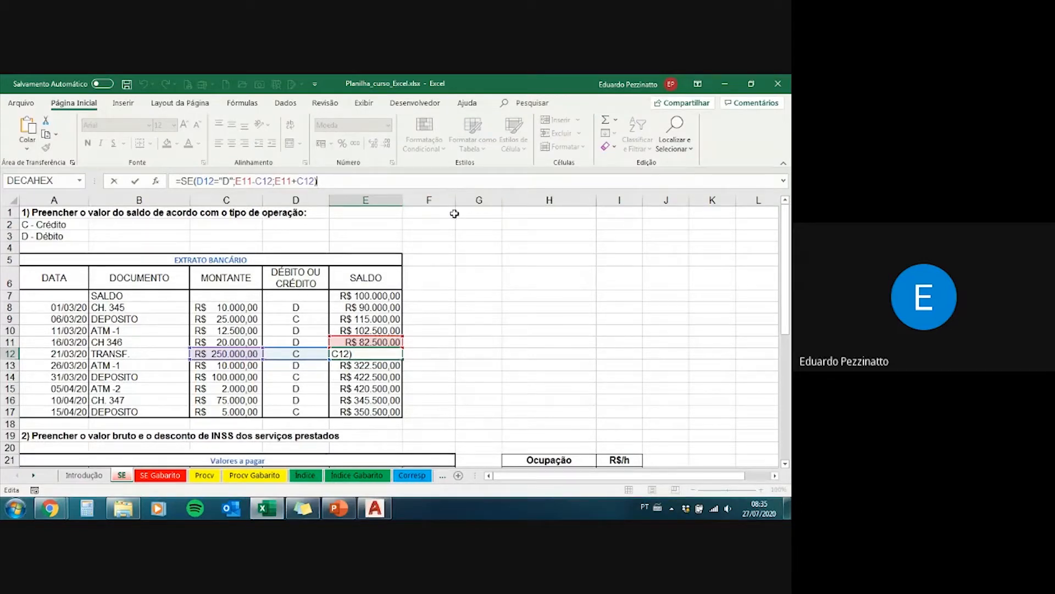
pyautogui.press('Return')
pyautogui.press('Up')
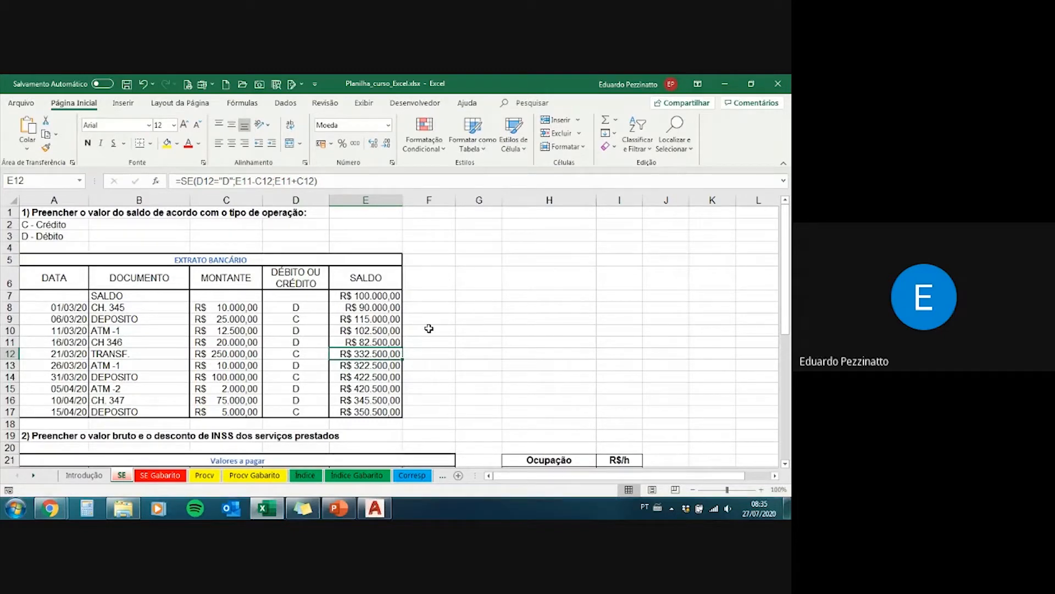
# Step: Evaluate the value-if-false E11+C12 and value-if-true E11-C12 inside the E12 formula, then cancel the edit to keep the formula
pyautogui.press('F2')
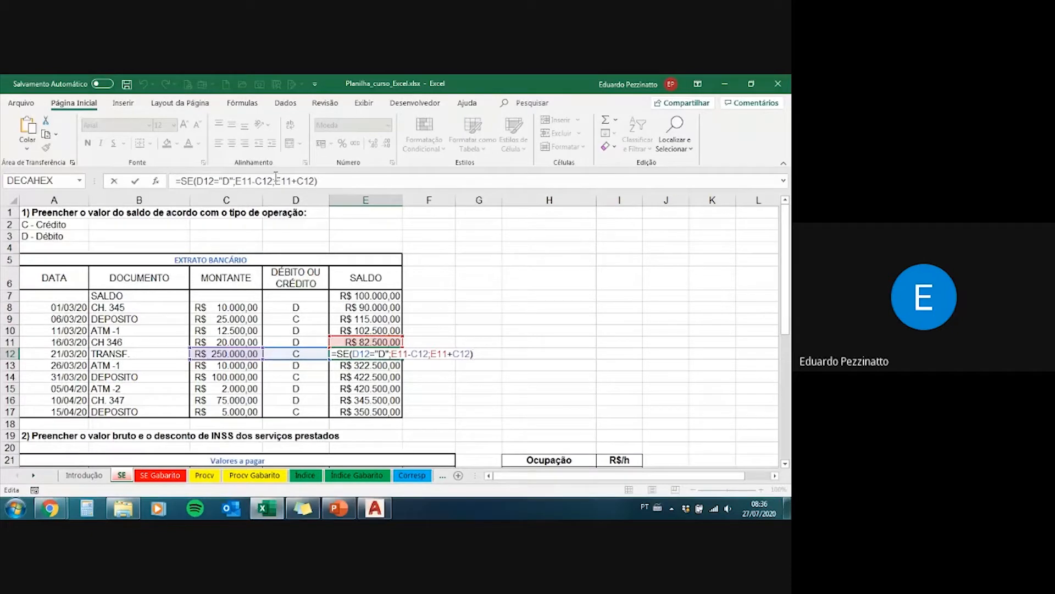
pyautogui.moveTo(275, 182); pyautogui.dragTo(316, 181)
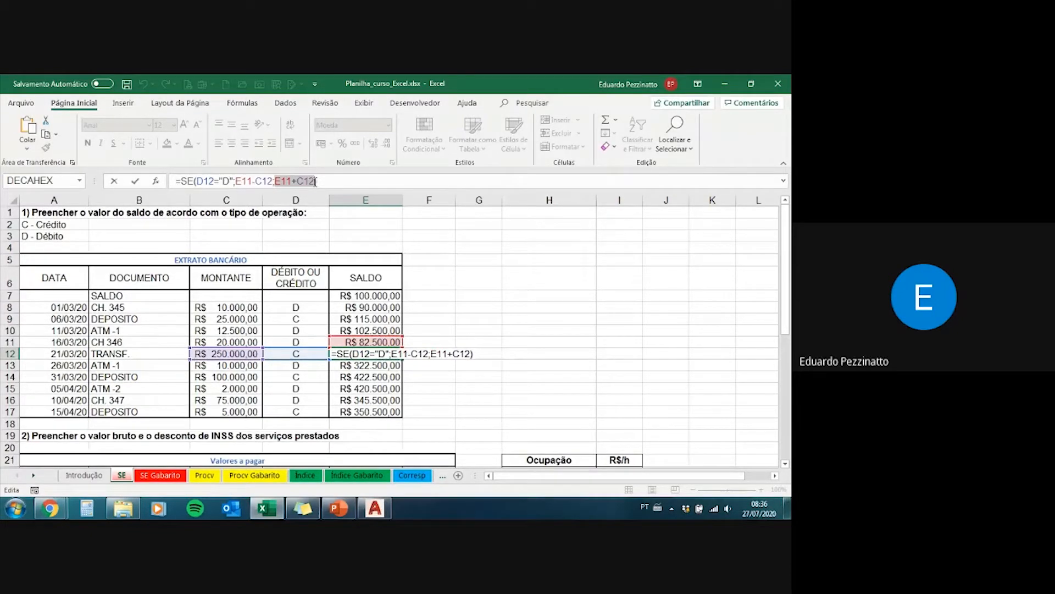
pyautogui.press('F9')
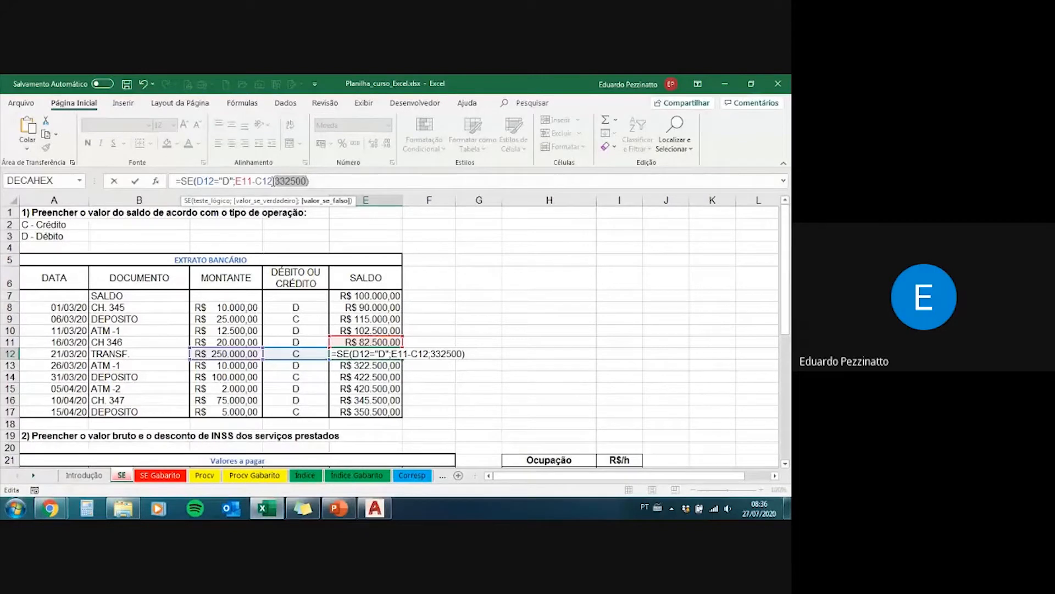
pyautogui.moveTo(273, 181); pyautogui.dragTo(235, 182)
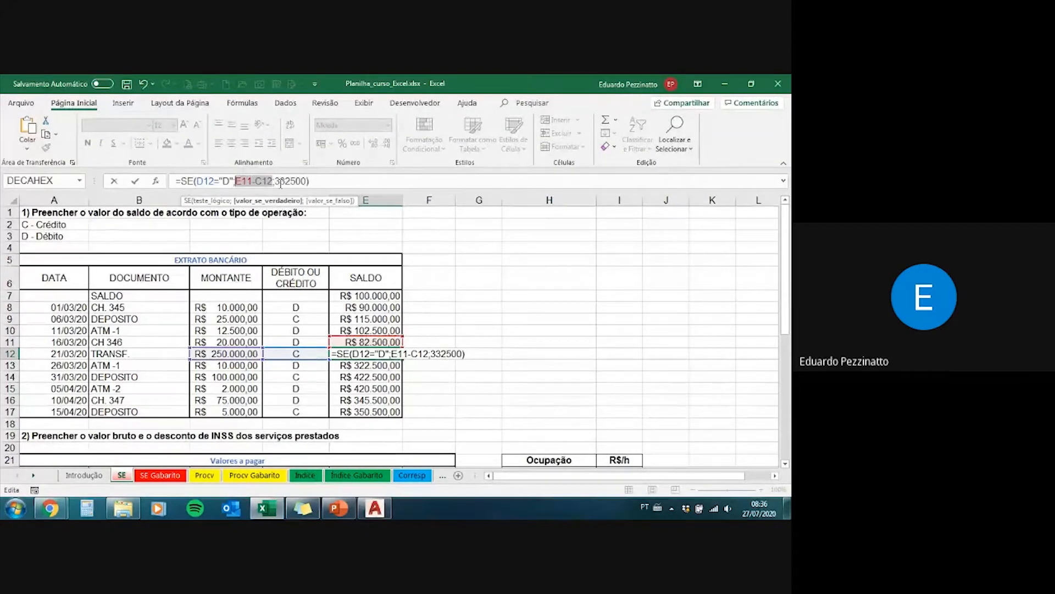
pyautogui.press('F9')
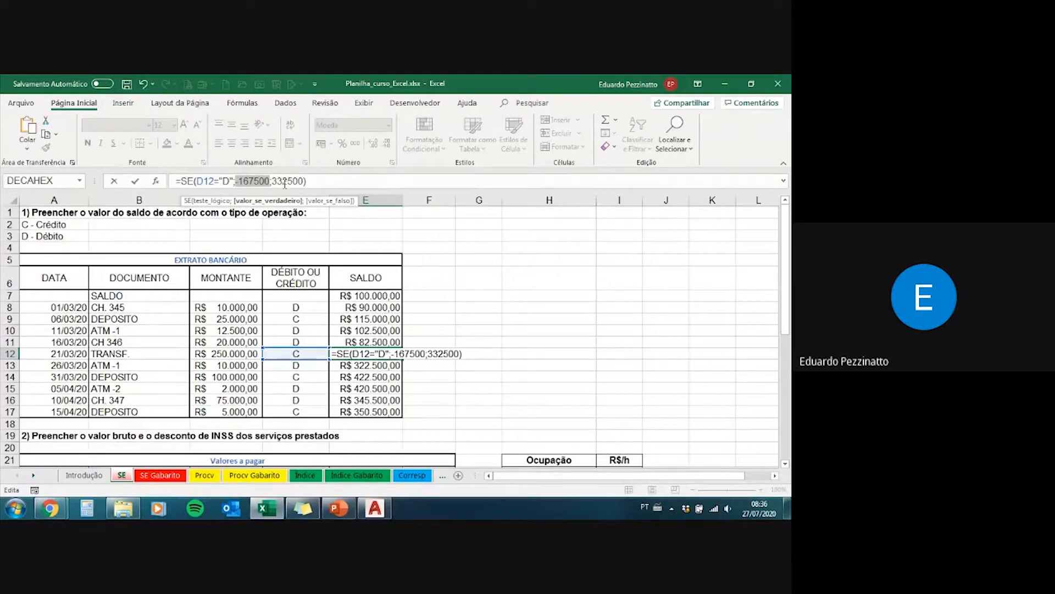
pyautogui.moveTo(305, 181); pyautogui.dragTo(282, 181)
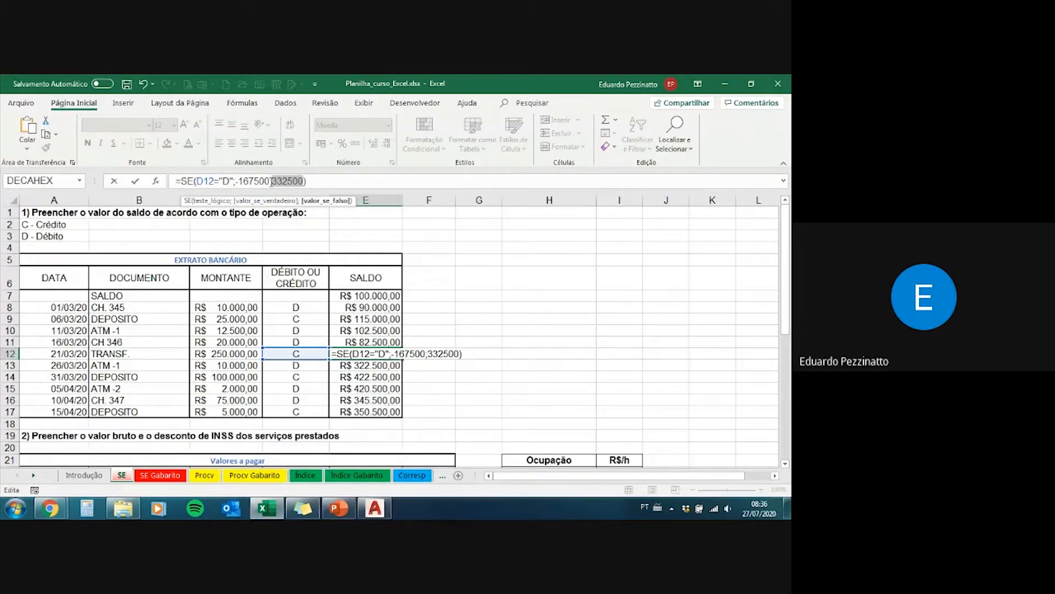
pyautogui.press('Escape')
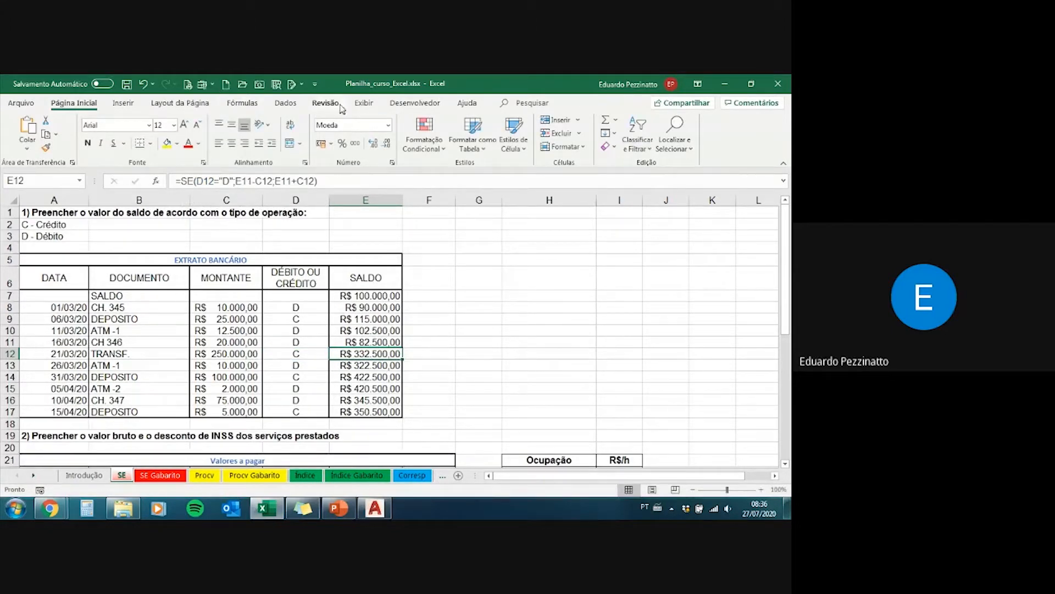
# Step: Display the sheet's formulas instead of their results and examine the SE formulas in the SALDO column
pyautogui.click(261, 105)
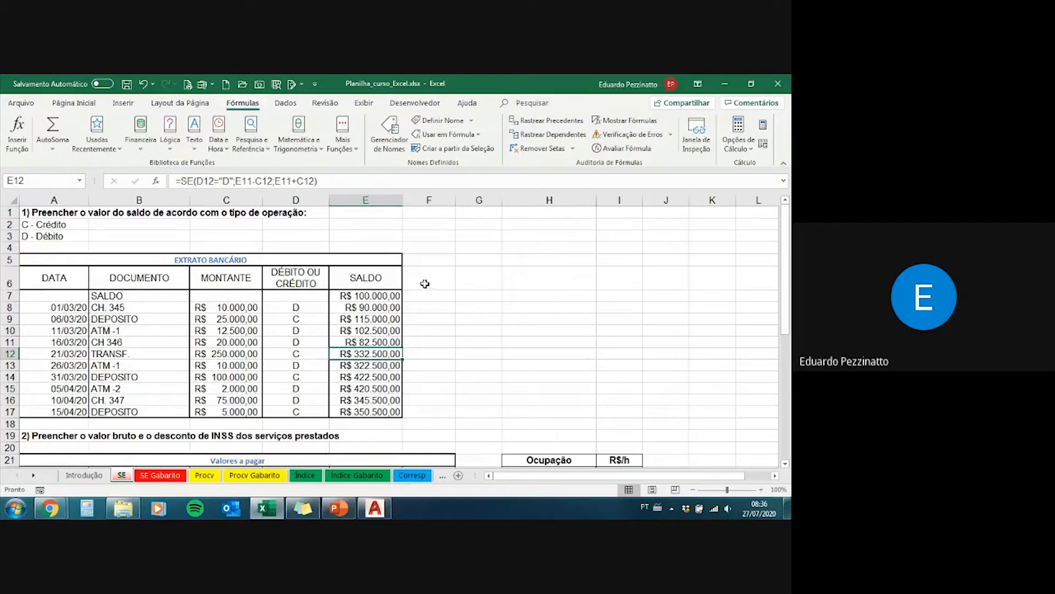
pyautogui.click(657, 122)
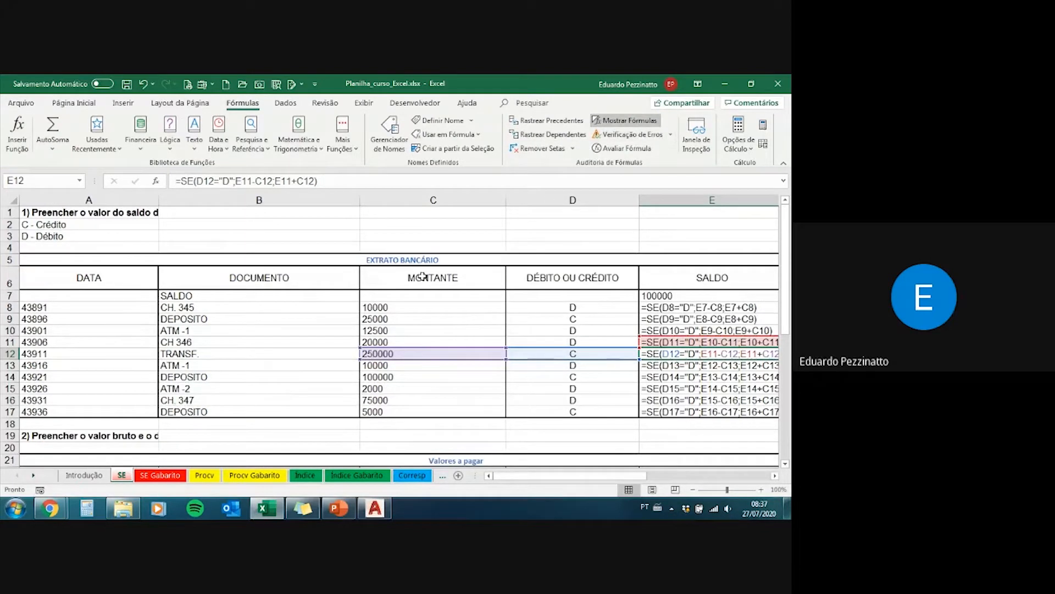
pyautogui.hscroll(2, 478, 275)
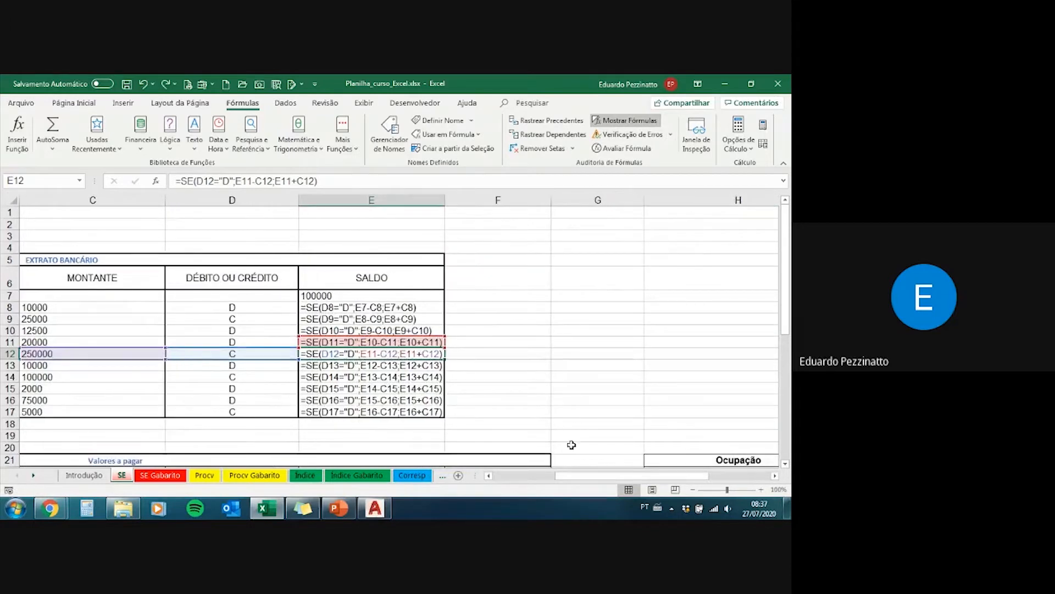
pyautogui.hscroll(-2, 575, 444)
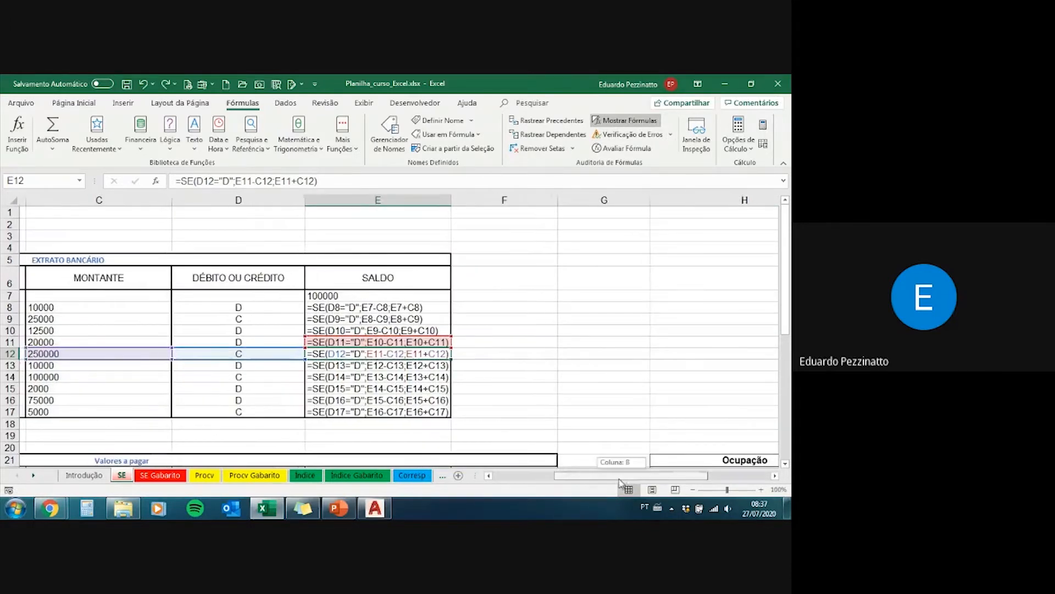
# Step: View the SE formula of E12 in Evaluate Formula, then close it and switch the sheet back to showing results
pyautogui.click(626, 149)
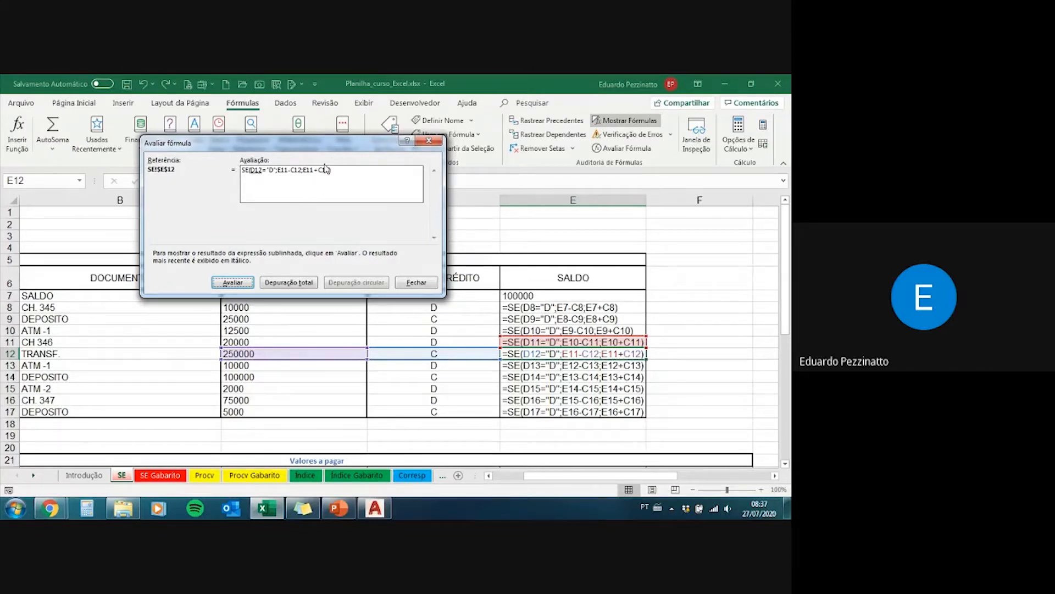
pyautogui.click(430, 140)
pyautogui.click(624, 120)
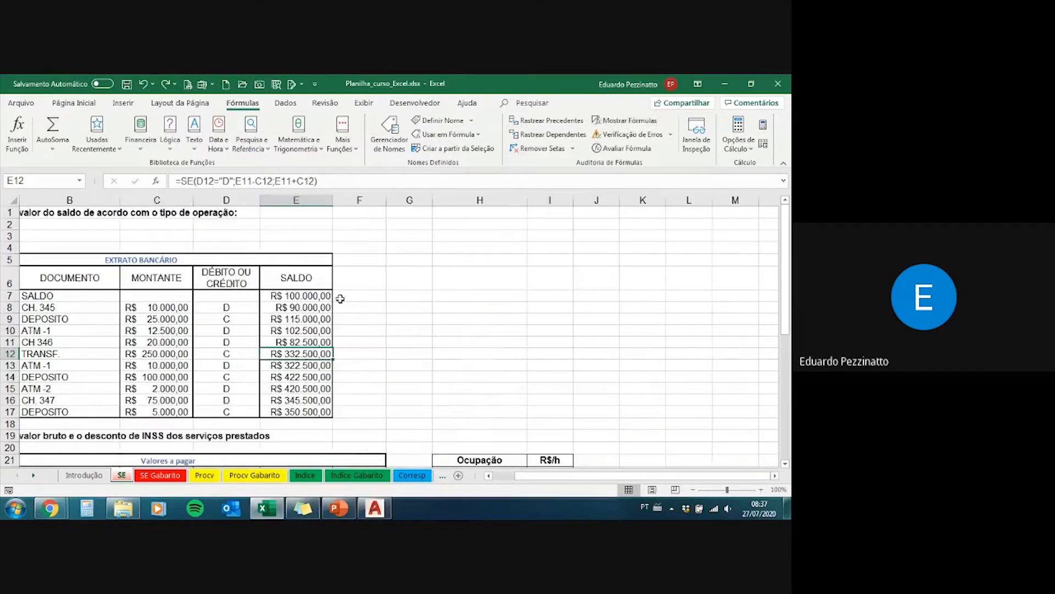
# Step: Review the calculated balances in E8:E17 and the SE formula in E12
pyautogui.click(311, 329)
pyautogui.press('Left')
pyautogui.press('Left')
pyautogui.press('Left')
pyautogui.press('Left')
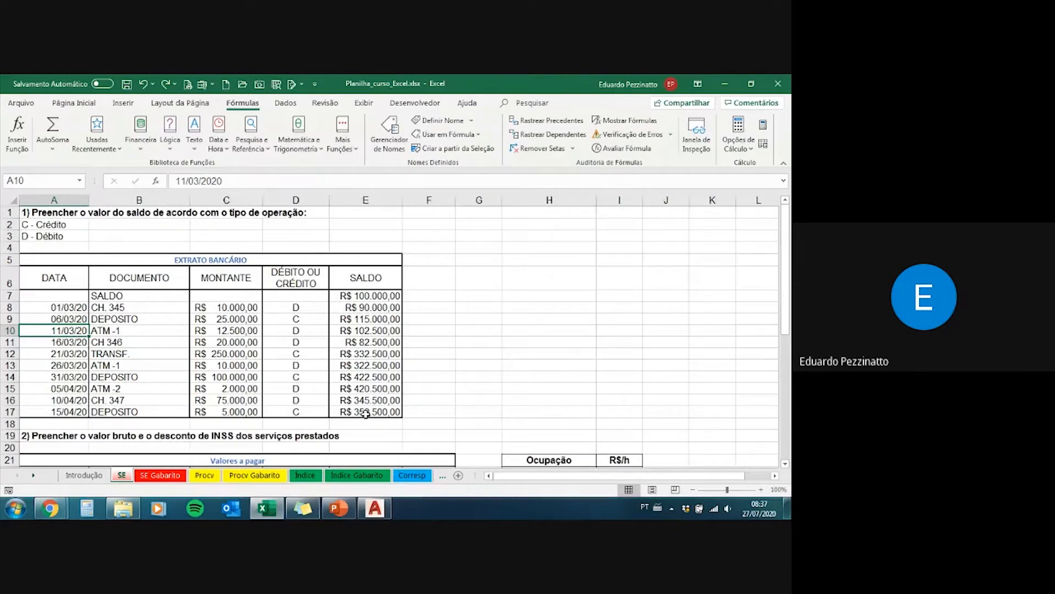
pyautogui.moveTo(365, 414); pyautogui.dragTo(362, 308)
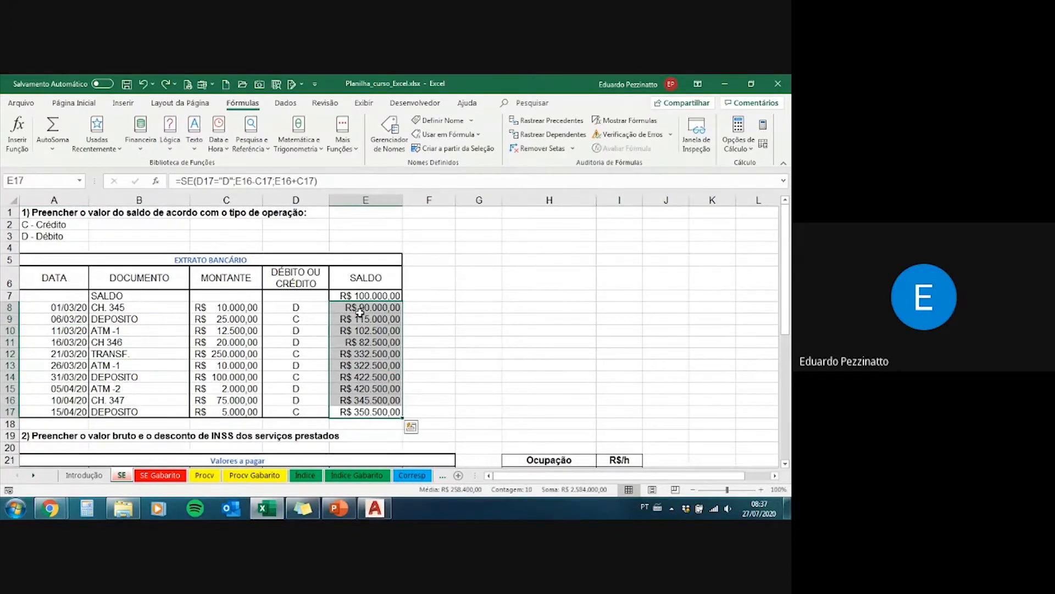
pyautogui.click(360, 318)
pyautogui.click(367, 351)
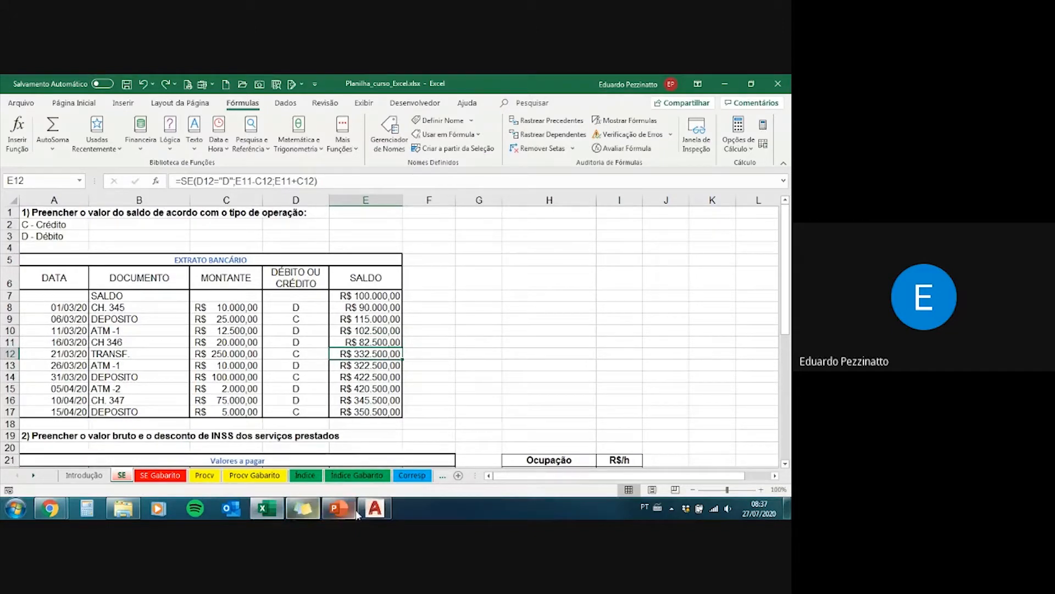
# Step: Switch to the PowerPoint presentation and review slide 7, the flowchart of the SE function's syntax
pyautogui.moveTo(343, 514)
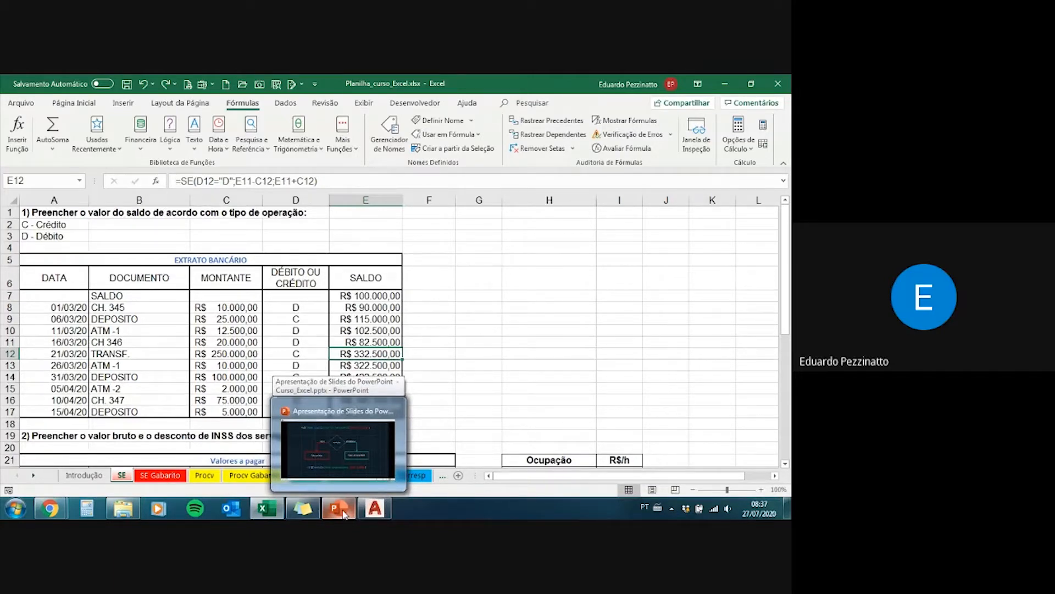
pyautogui.click(343, 513)
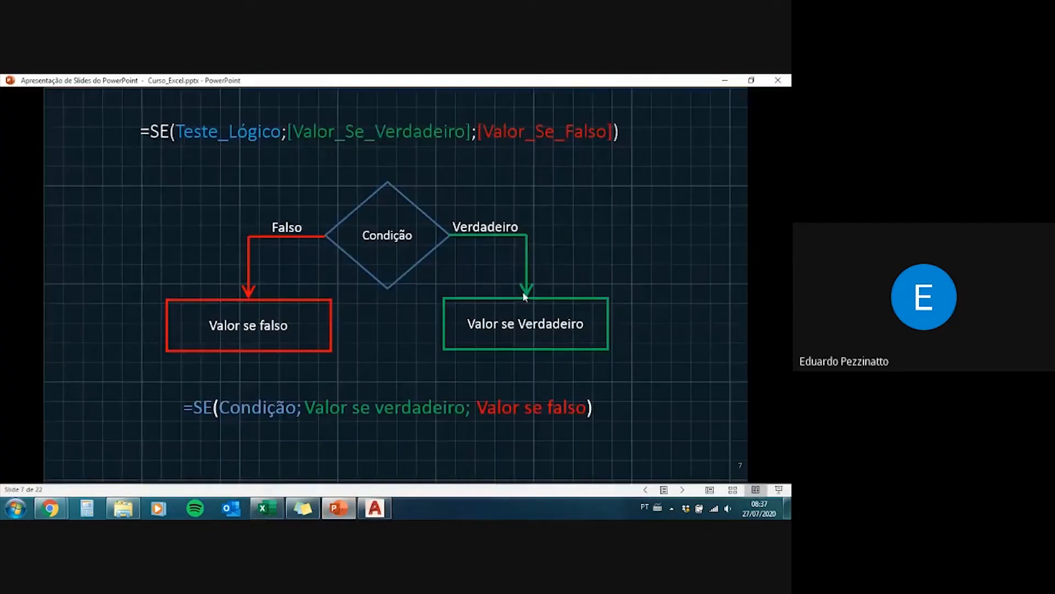
pyautogui.click(659, 242)
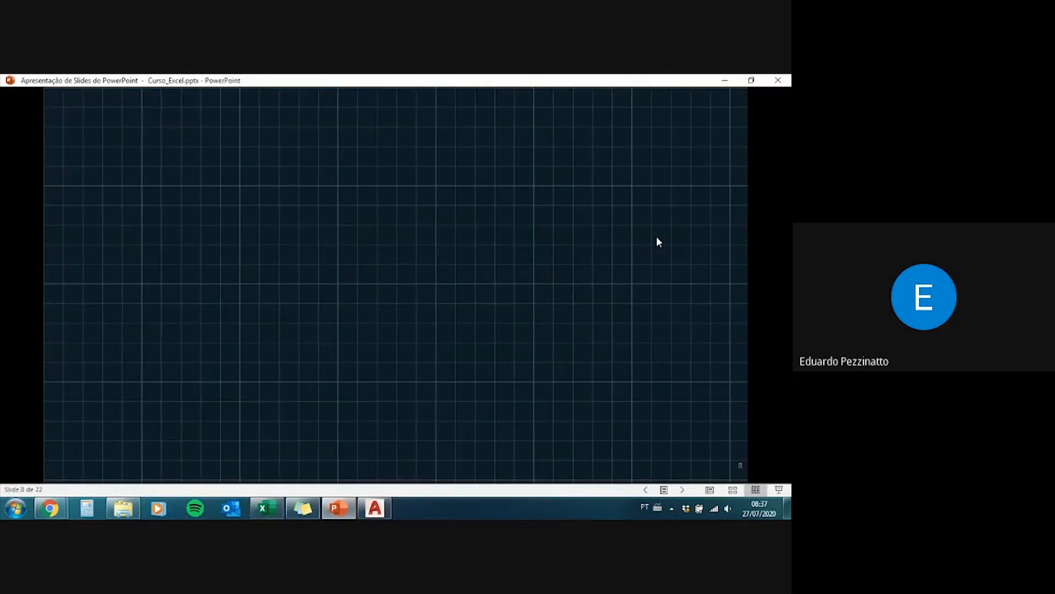
pyautogui.press('Left')
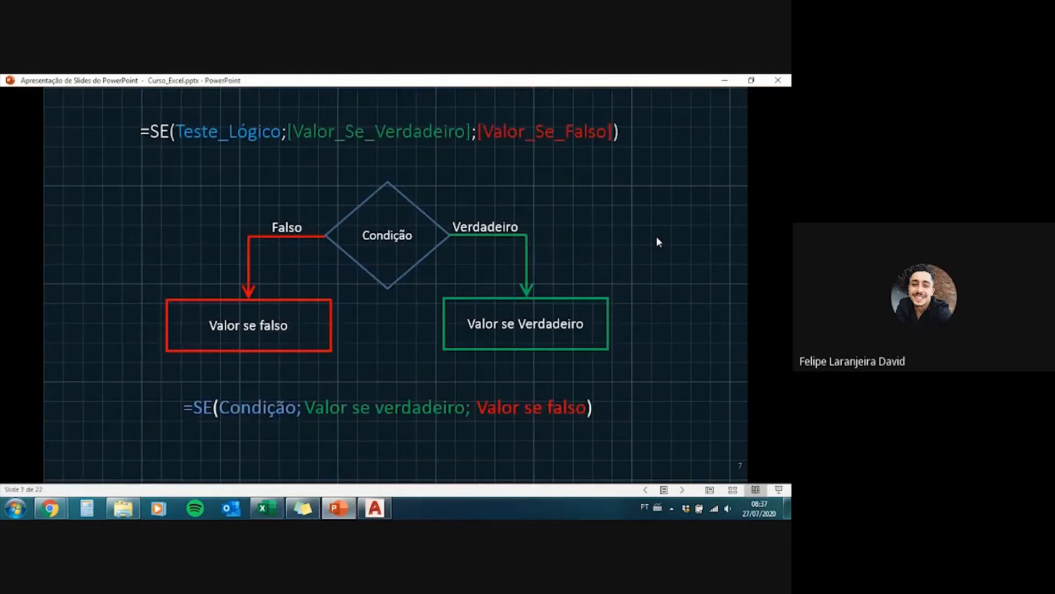
# Step: Switch back to Excel, check the formula in E8 on the SE sheet and bring up the SE Gabarito answer sheet
pyautogui.click(265, 514)
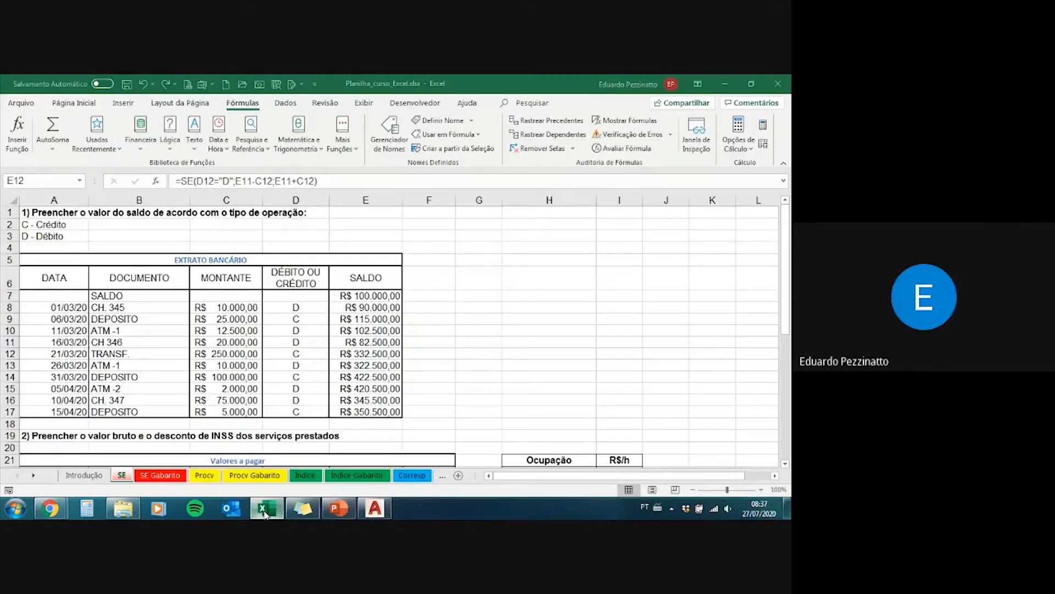
pyautogui.click(368, 307)
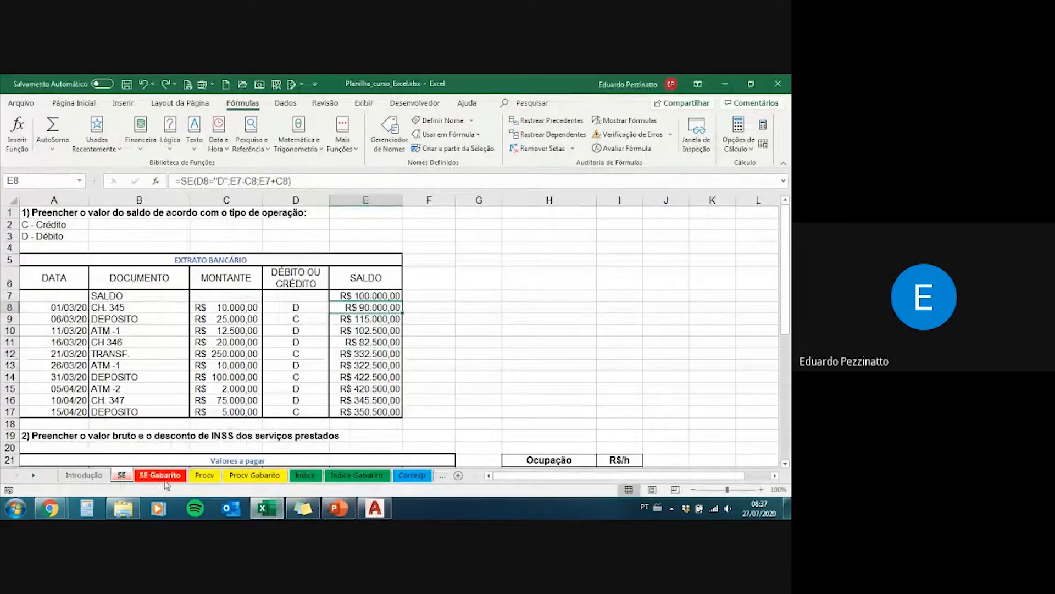
pyautogui.click(120, 476)
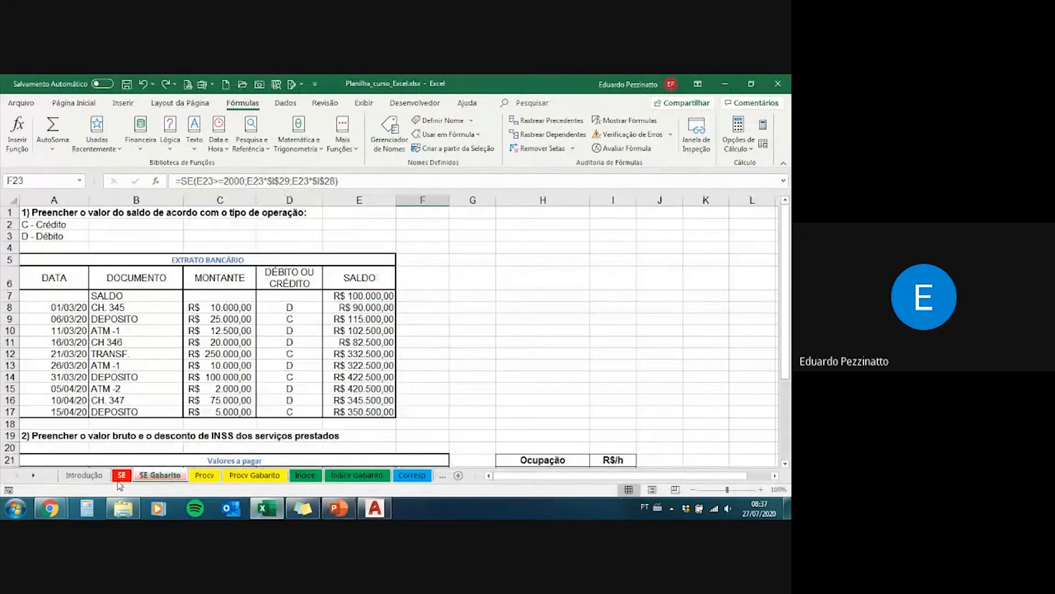
pyautogui.click(158, 476)
pyautogui.click(157, 476)
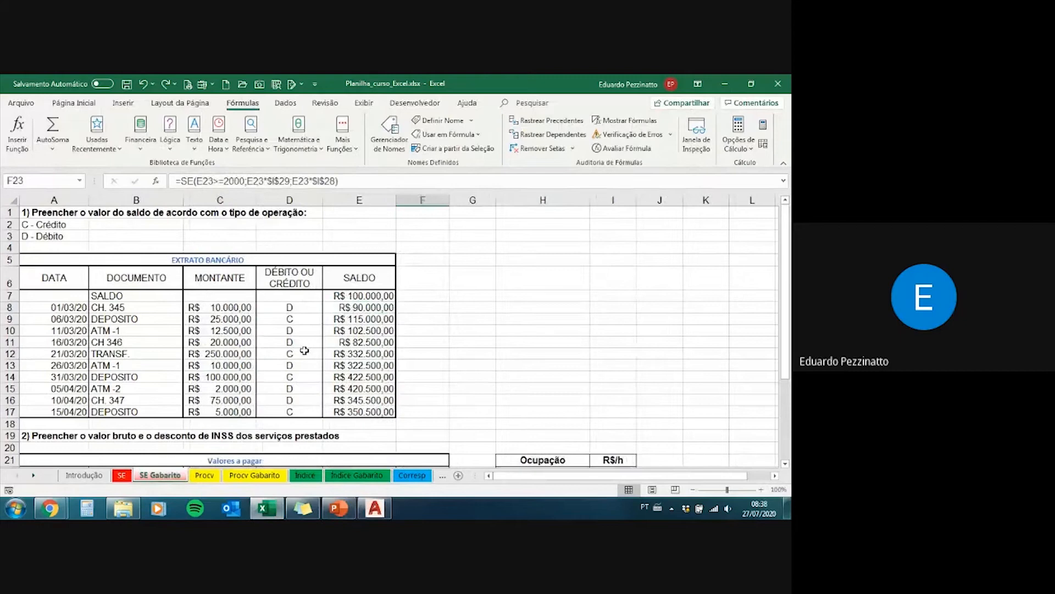
# Step: Inspect the opening balance in E7 and the first SE balance formulas from E8 to E10 on the SE Gabarito sheet
pyautogui.click(344, 307)
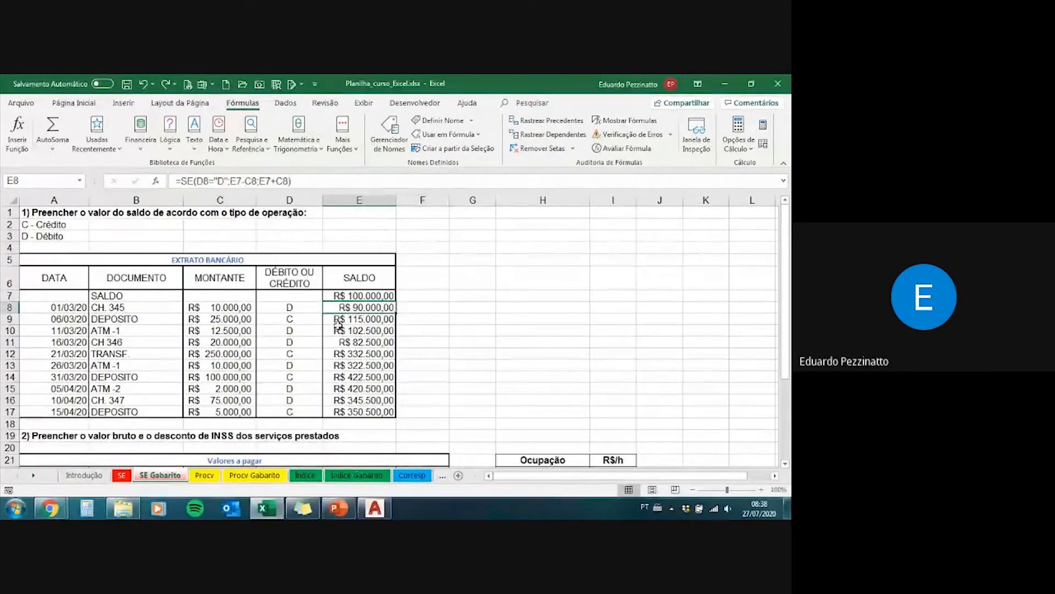
pyautogui.click(350, 316)
pyautogui.click(354, 297)
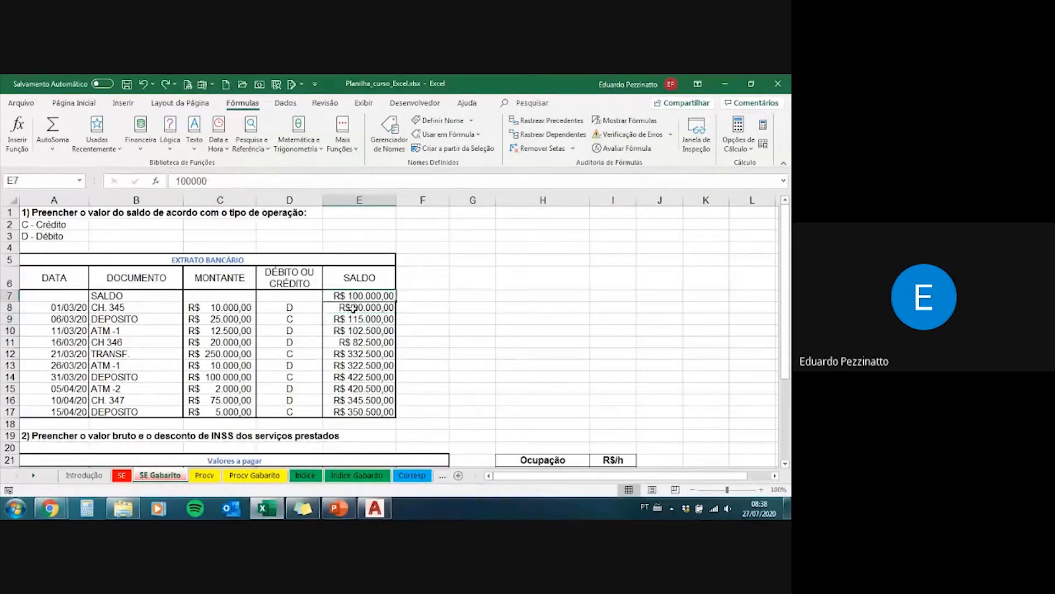
pyautogui.click(340, 307)
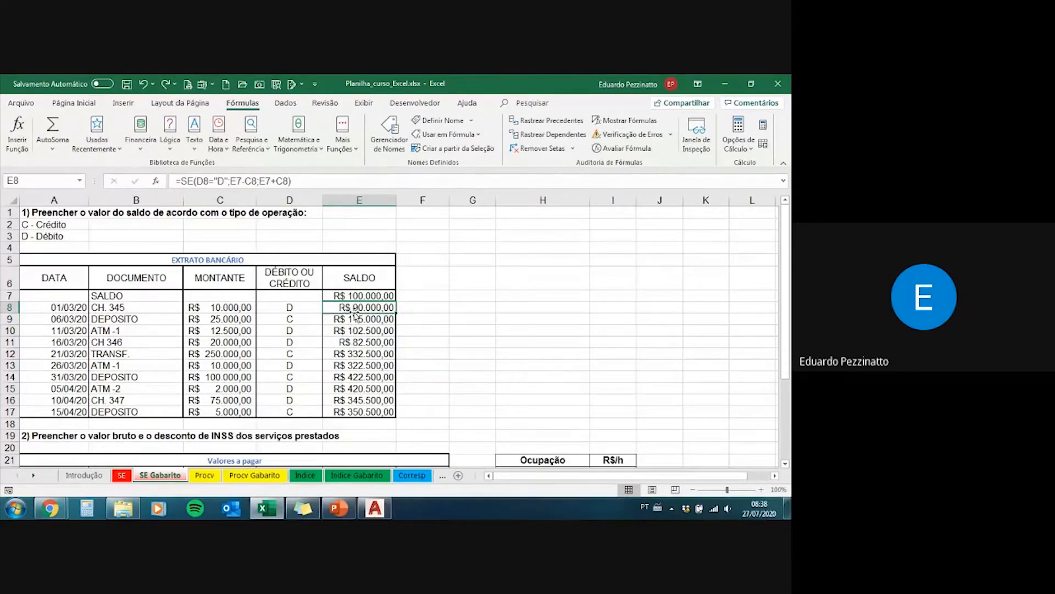
pyautogui.moveTo(355, 305); pyautogui.dragTo(358, 326)
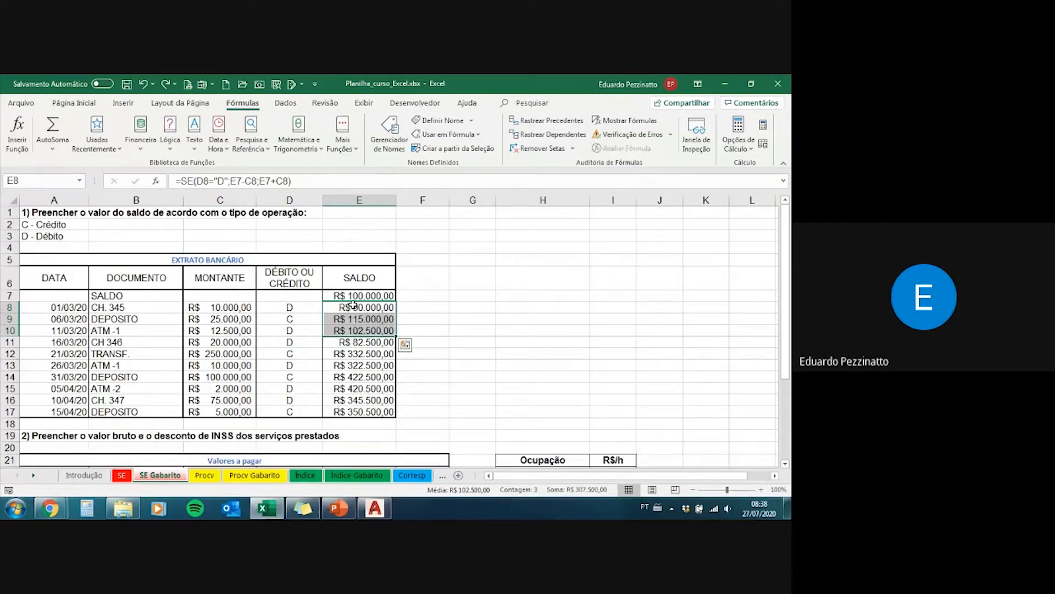
pyautogui.click(353, 306)
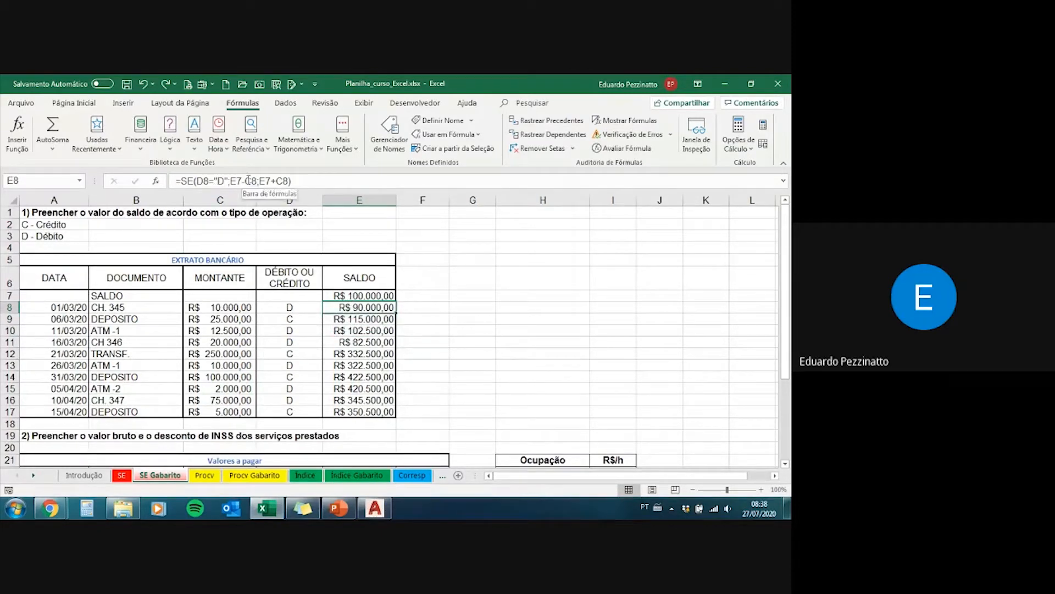
# Step: Examine each argument of the SE formula in E8 of the answer sheet and check its copies in E9 and E17
pyautogui.moveTo(321, 182); pyautogui.dragTo(175, 181)
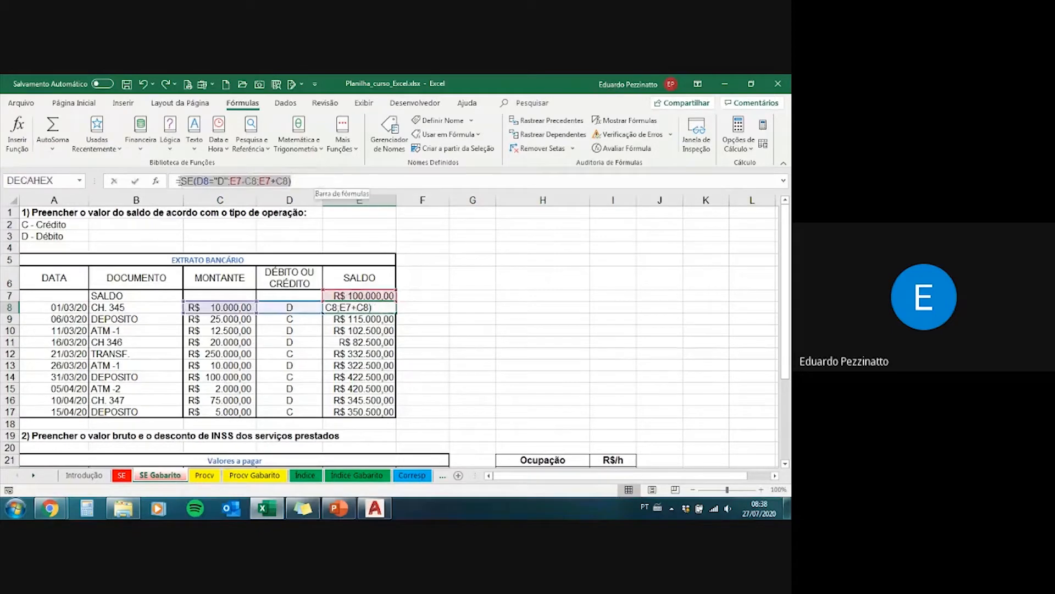
pyautogui.click(305, 182)
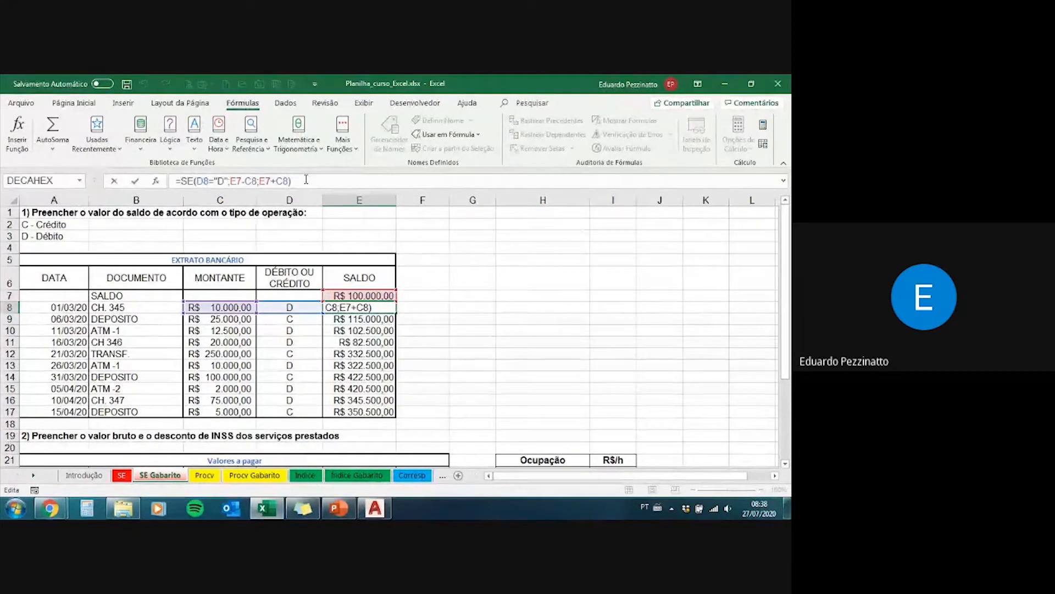
pyautogui.click(232, 181)
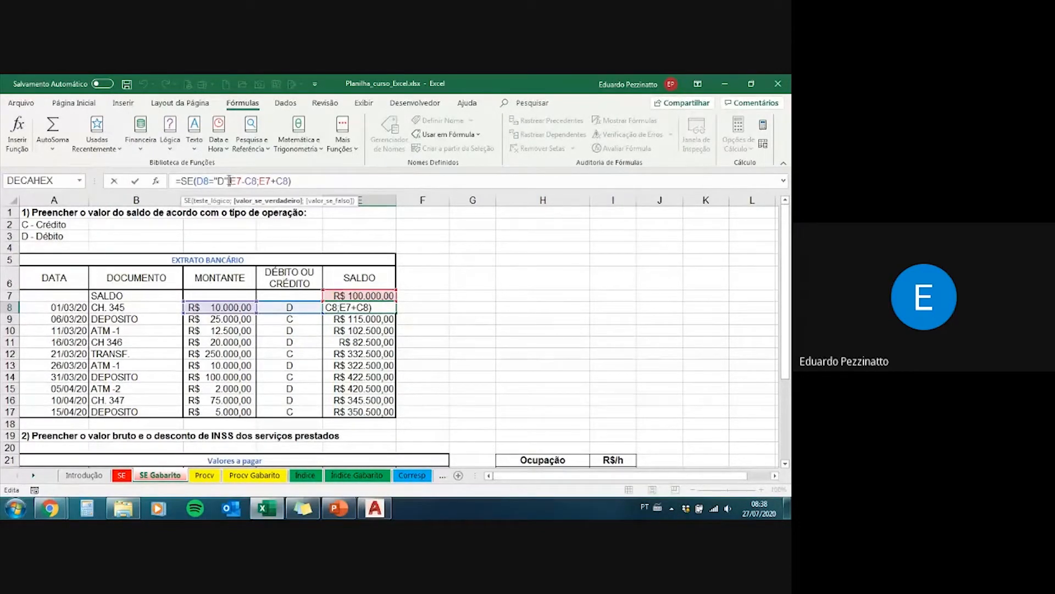
pyautogui.moveTo(256, 182); pyautogui.dragTo(288, 182)
pyautogui.click(289, 182)
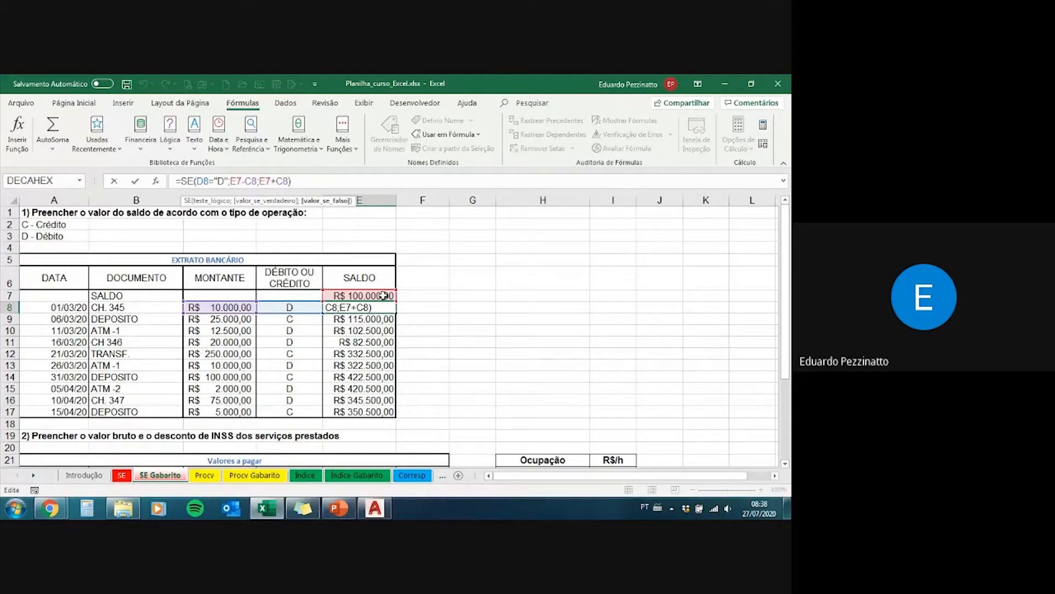
pyautogui.hotkey('ctrl', 'Return')
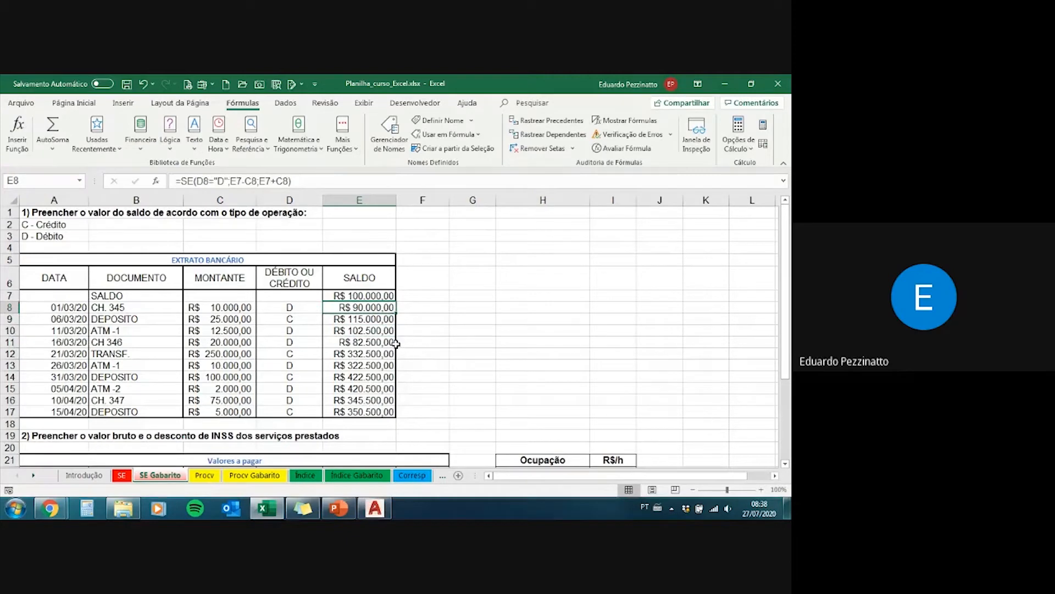
pyautogui.click(353, 320)
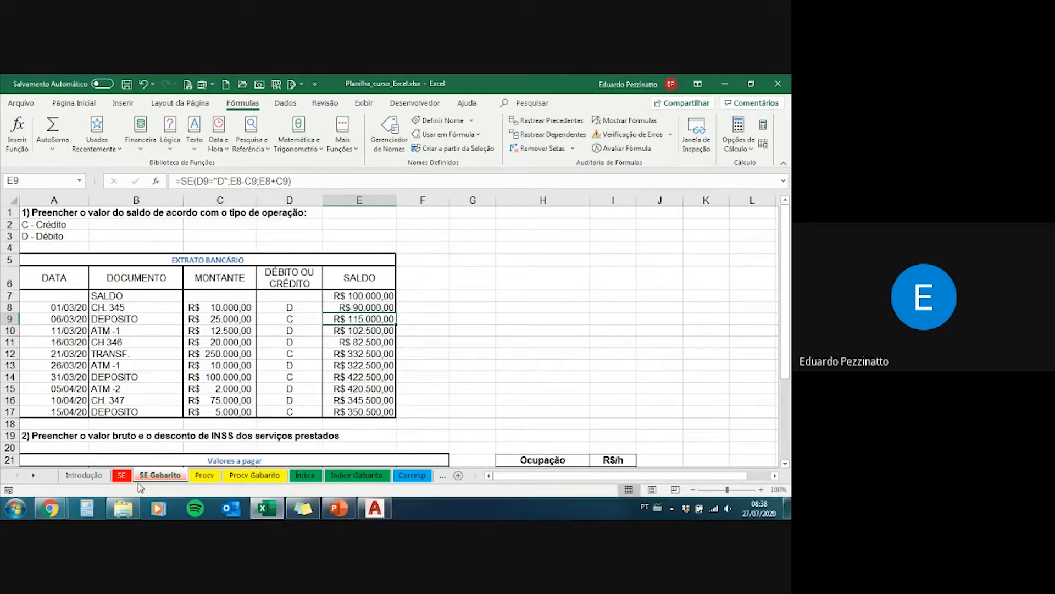
pyautogui.click(368, 411)
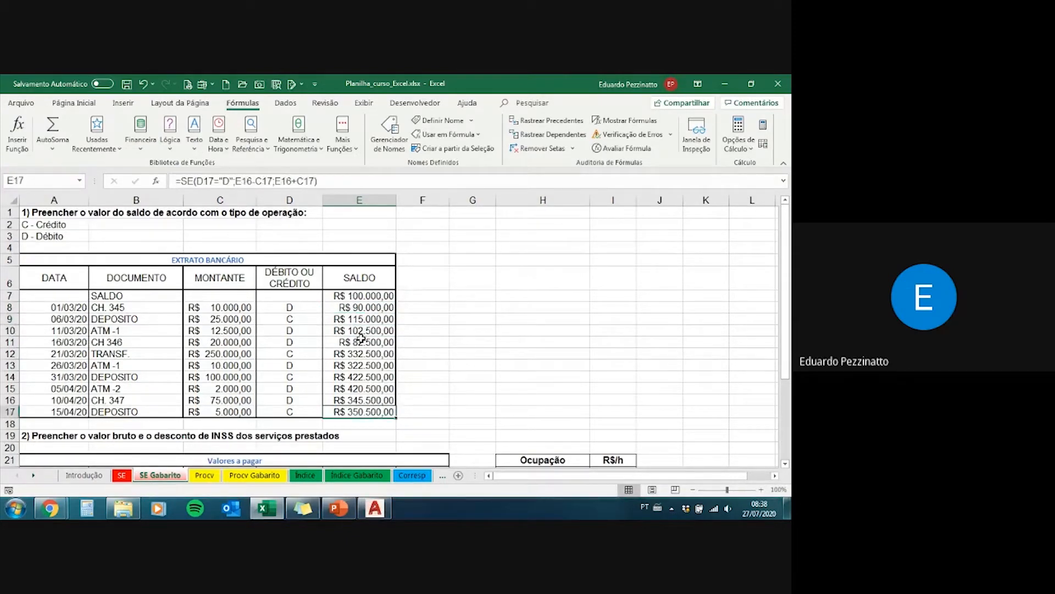
# Step: Check the formula in E8 on the SE Gabarito sheet and compare the bank statement exercise between the SE and SE Gabarito sheets
pyautogui.click(365, 308)
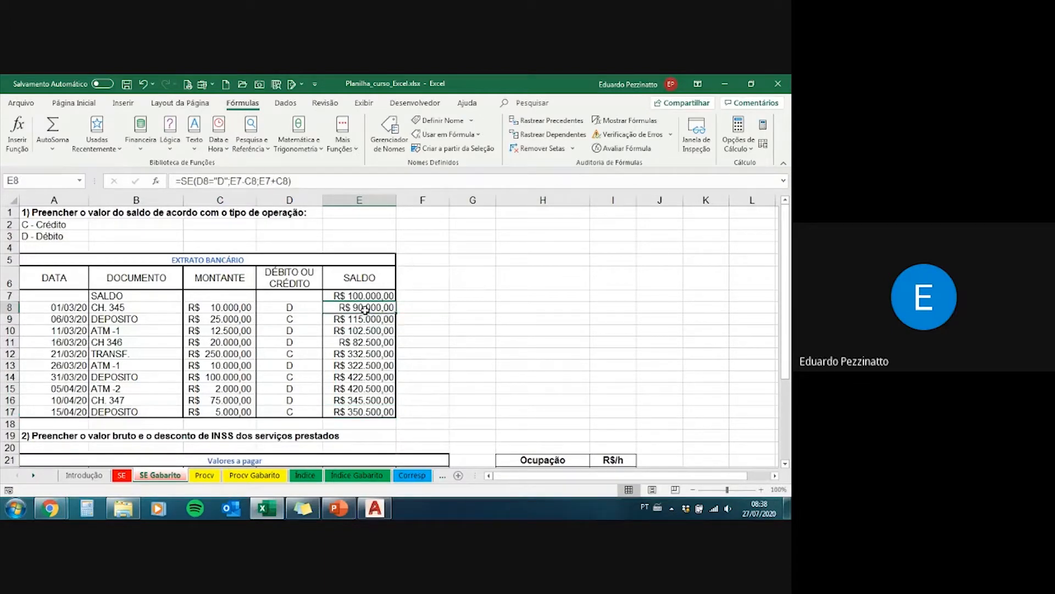
pyautogui.click(122, 476)
pyautogui.click(157, 476)
pyautogui.click(120, 477)
pyautogui.click(153, 477)
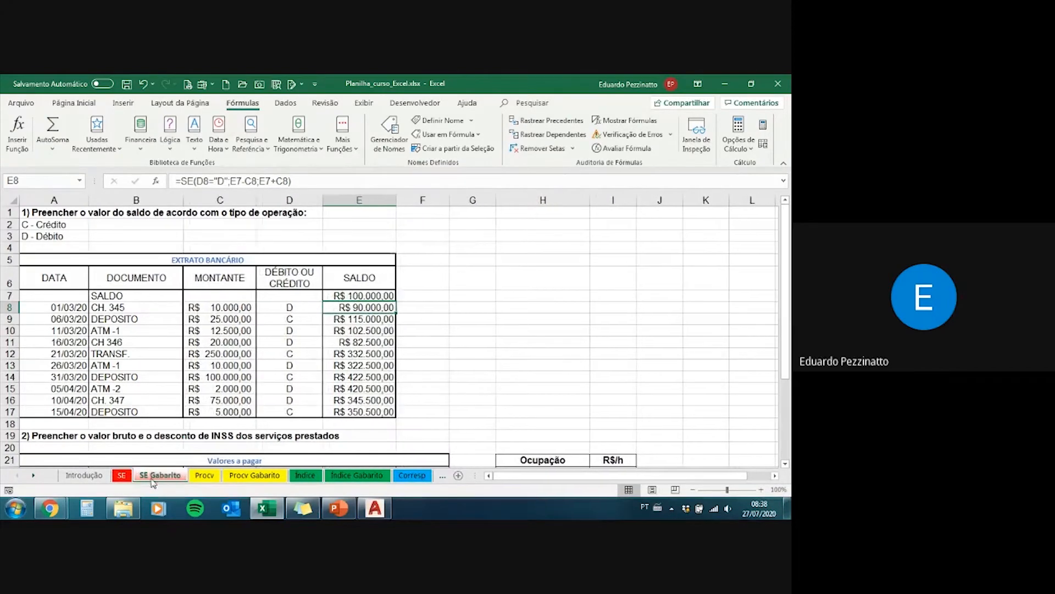
pyautogui.click(121, 476)
pyautogui.click(155, 477)
pyautogui.scroll(-1, 368, 374)
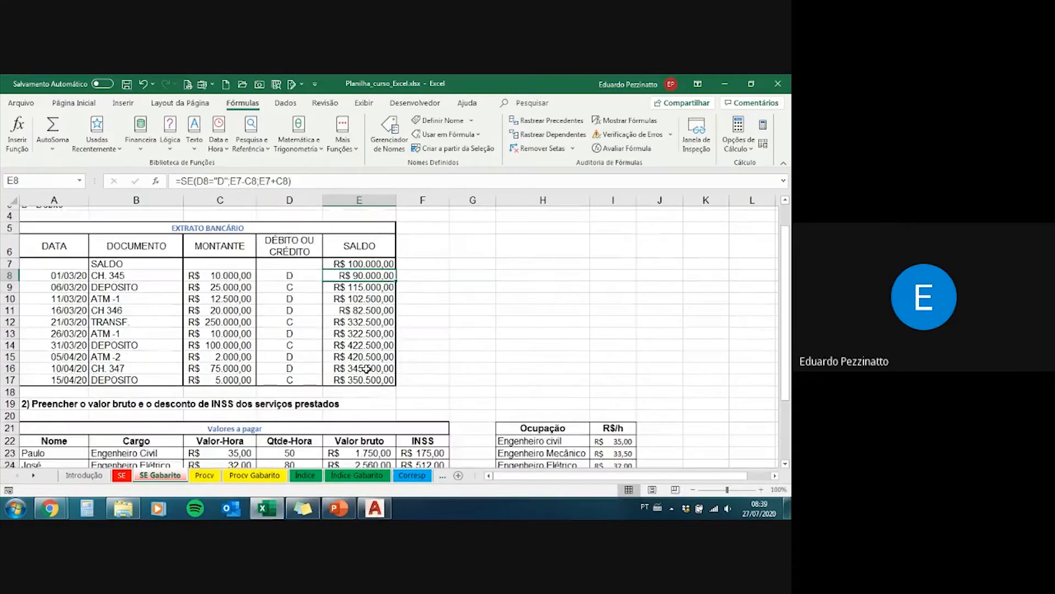
pyautogui.scroll(1, 369, 377)
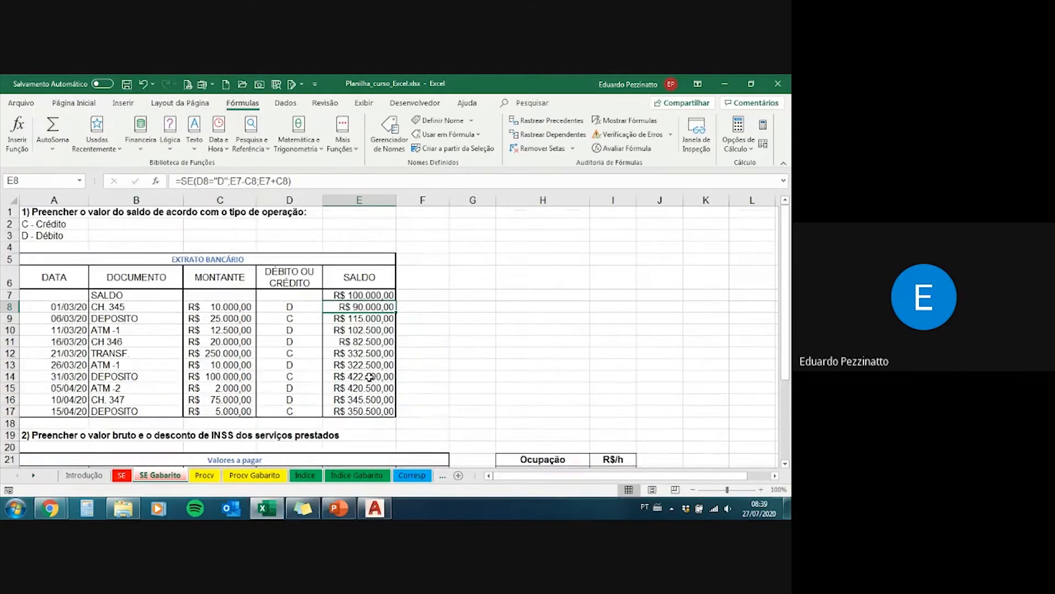
# Step: Inspect how the SE formula's references shift down the SALDO column, comparing E12, E9 and E11 with E8 and the opening balance in E7
pyautogui.click(357, 354)
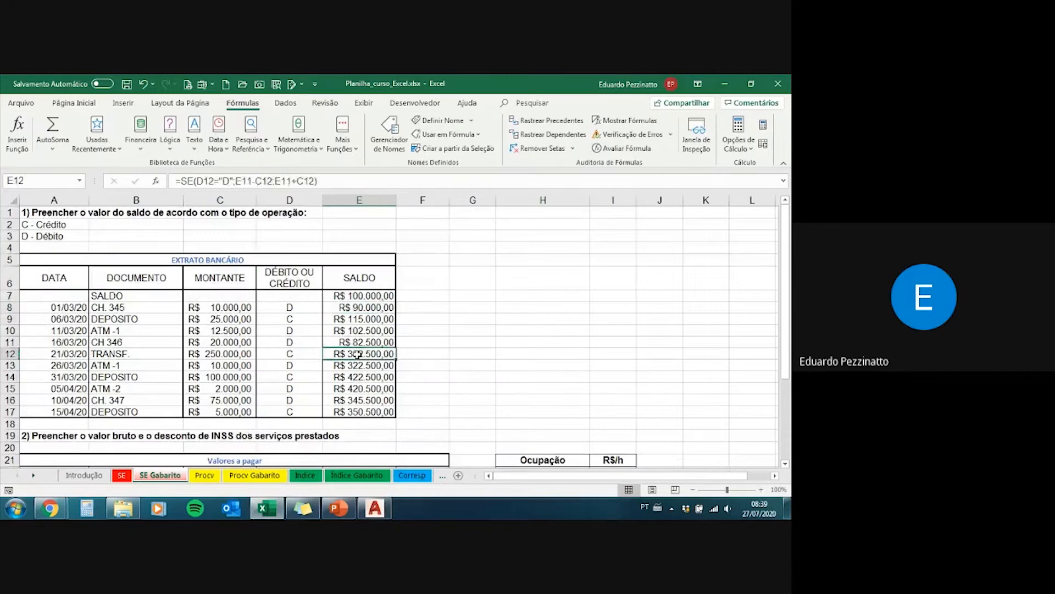
pyautogui.click(361, 307)
pyautogui.moveTo(361, 296); pyautogui.dragTo(367, 307)
pyautogui.click(367, 308)
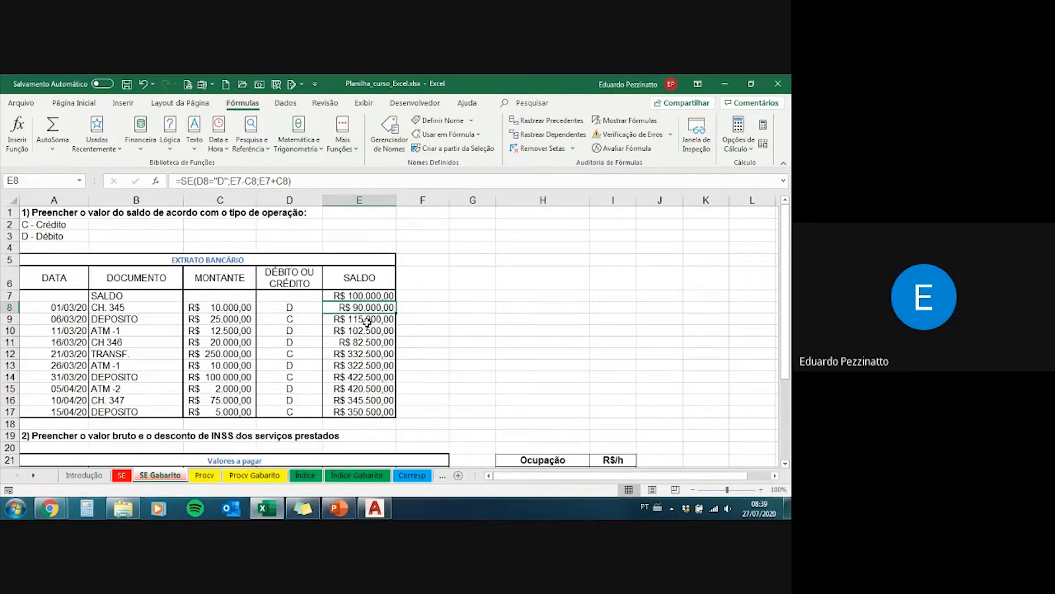
pyautogui.click(367, 319)
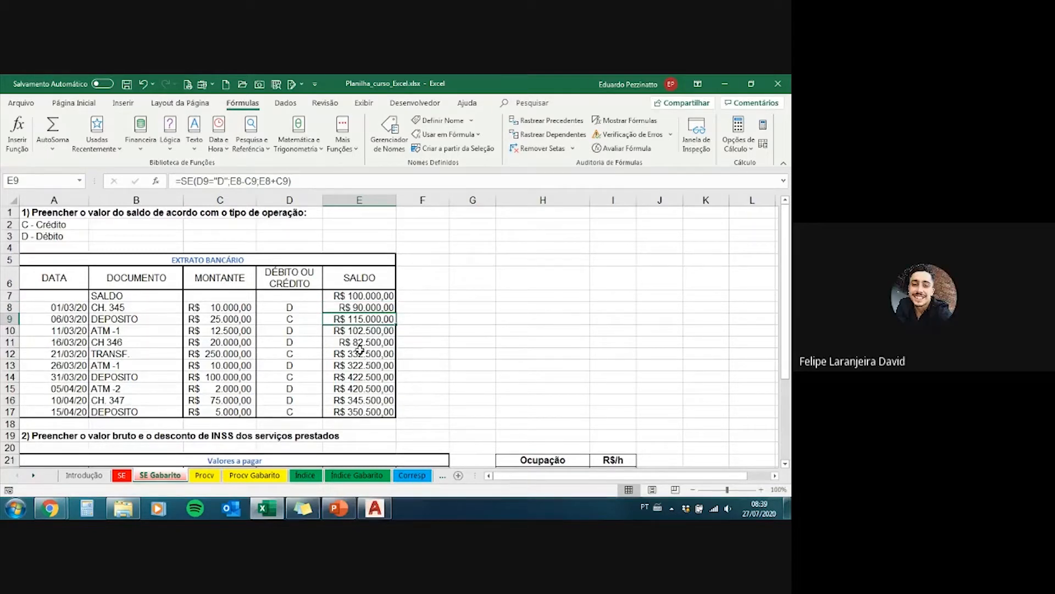
pyautogui.click(360, 344)
pyautogui.click(356, 308)
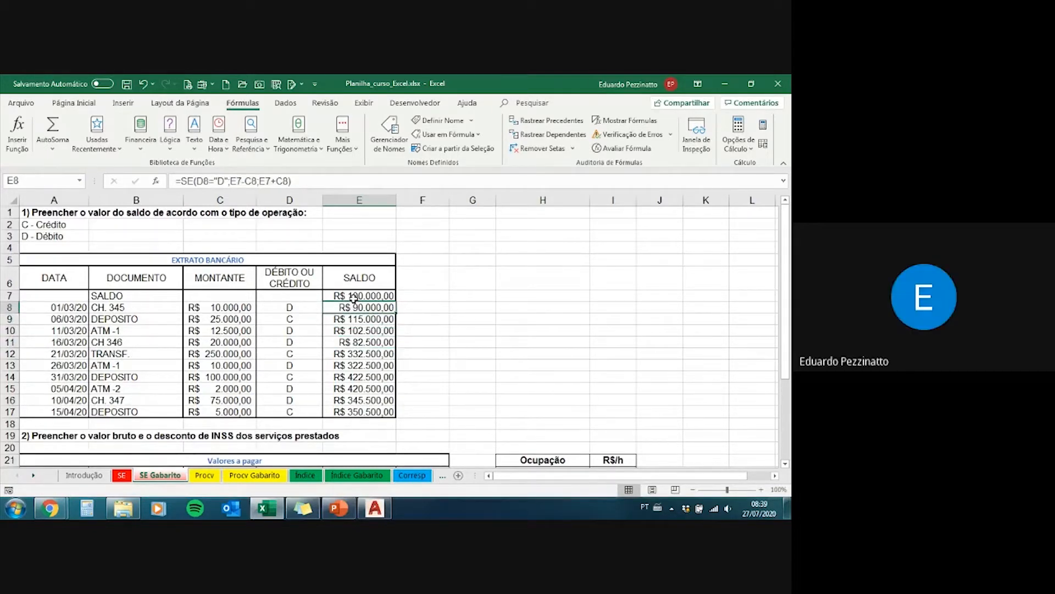
# Step: Switch to the PowerPoint presentation and review slides 8 and 9 on the nested SE function, revealing every bullet point on slide 9
pyautogui.hotkey('alt', 'Tab')
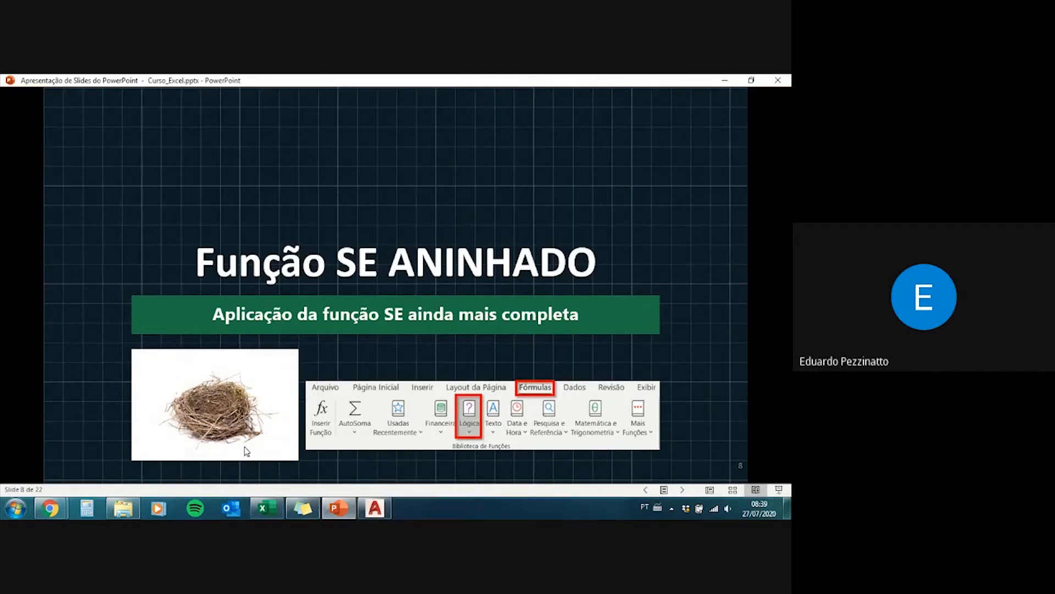
pyautogui.click(361, 358)
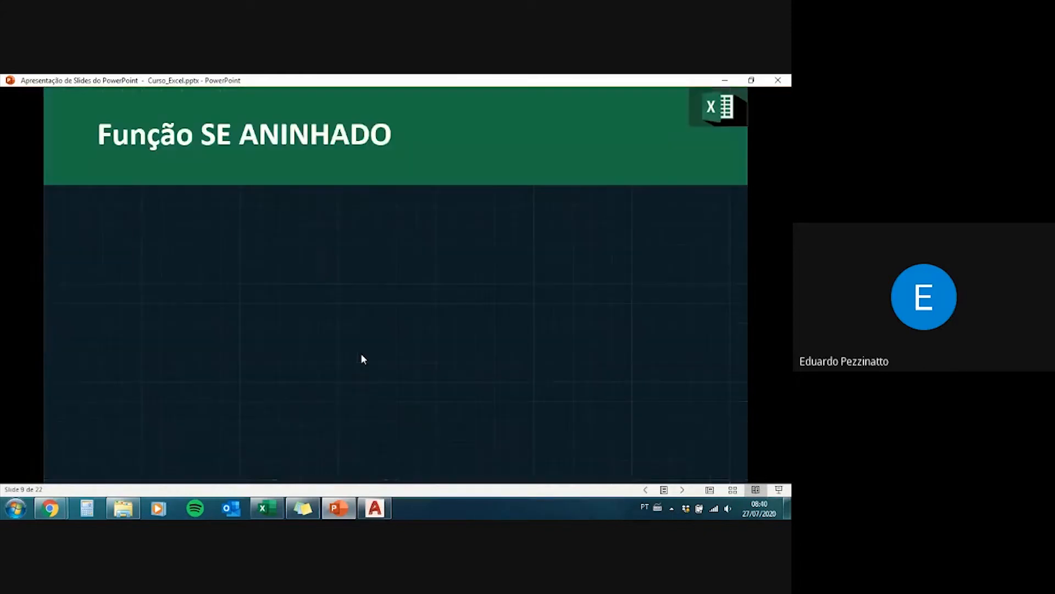
pyautogui.click(361, 355)
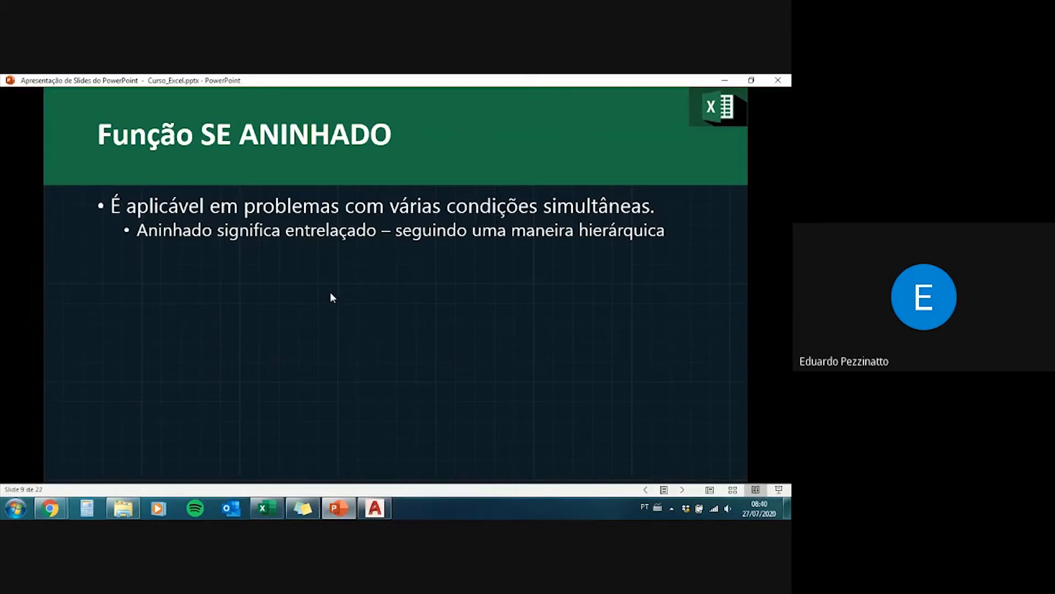
pyautogui.click(527, 255)
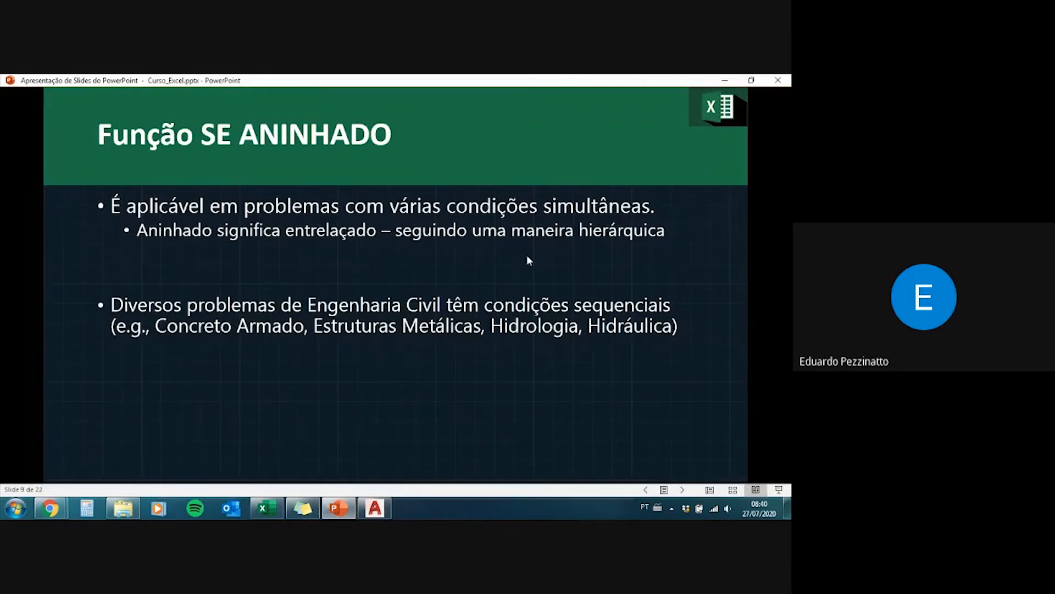
pyautogui.click(527, 258)
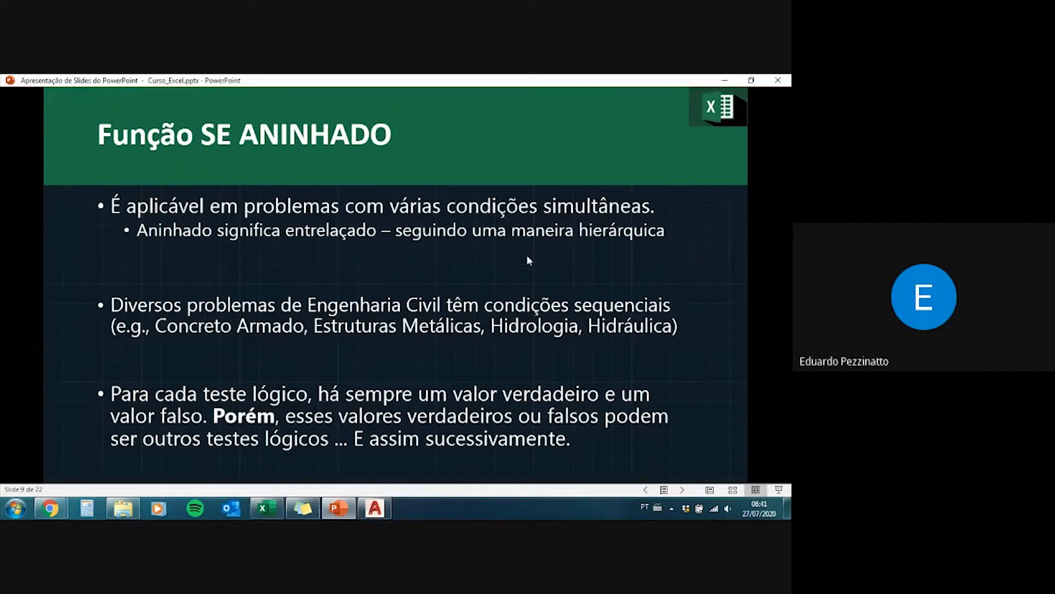
# Step: Advance to slide 10 and reveal the nested SE flowchart and formula through both the true and false outcomes of condition 2
pyautogui.click(527, 255)
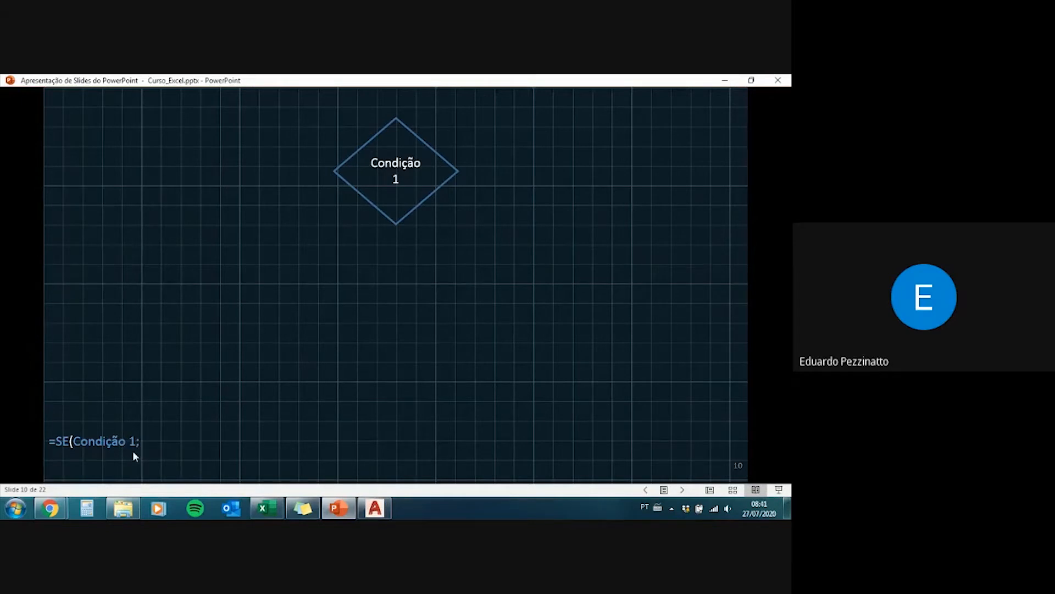
pyautogui.click(205, 465)
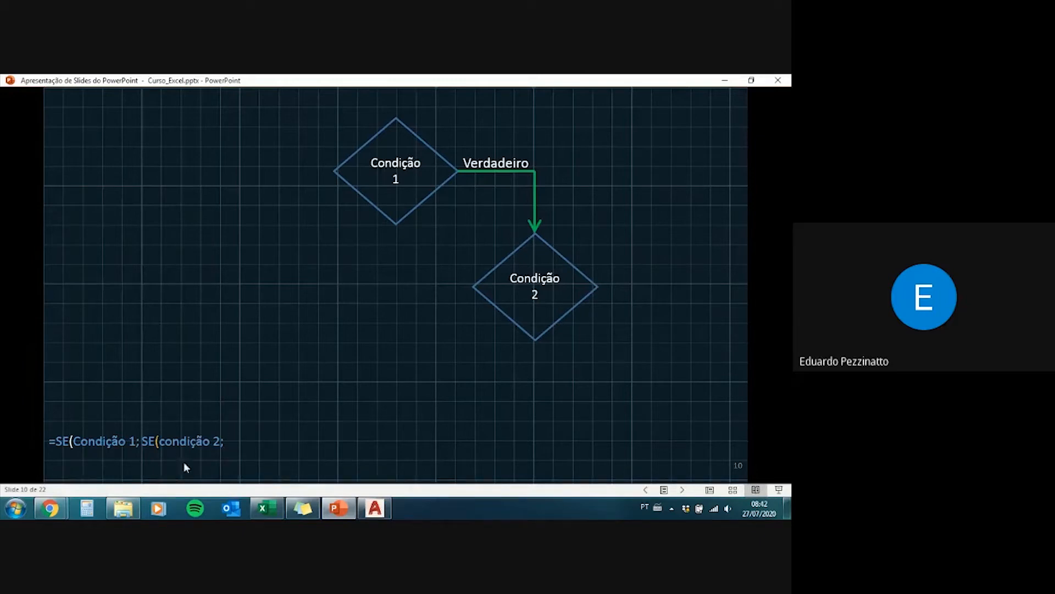
pyautogui.click(217, 443)
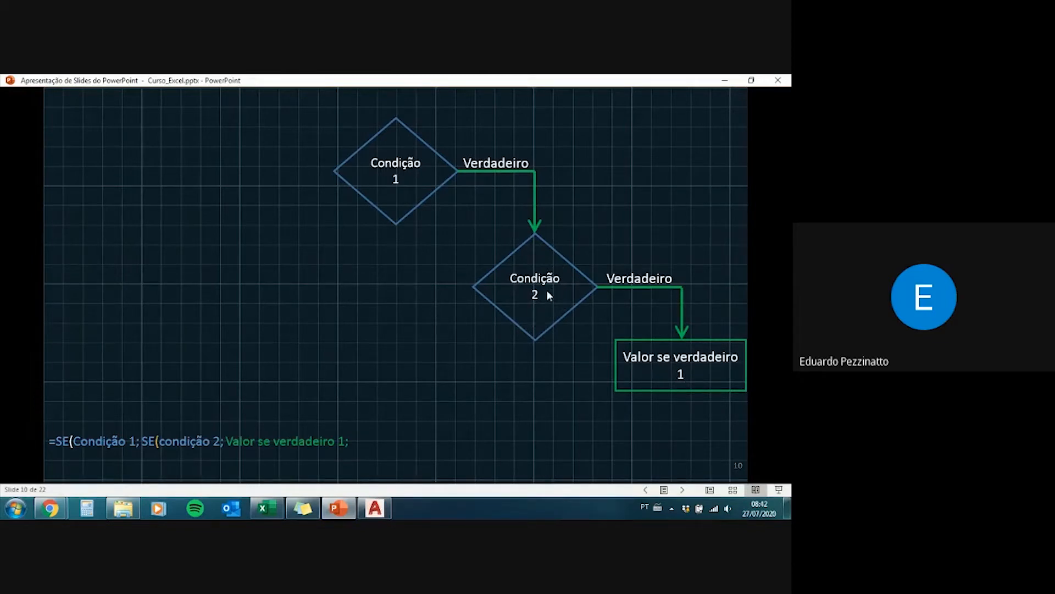
pyautogui.press('Left')
pyautogui.press('Right')
pyautogui.press('Right')
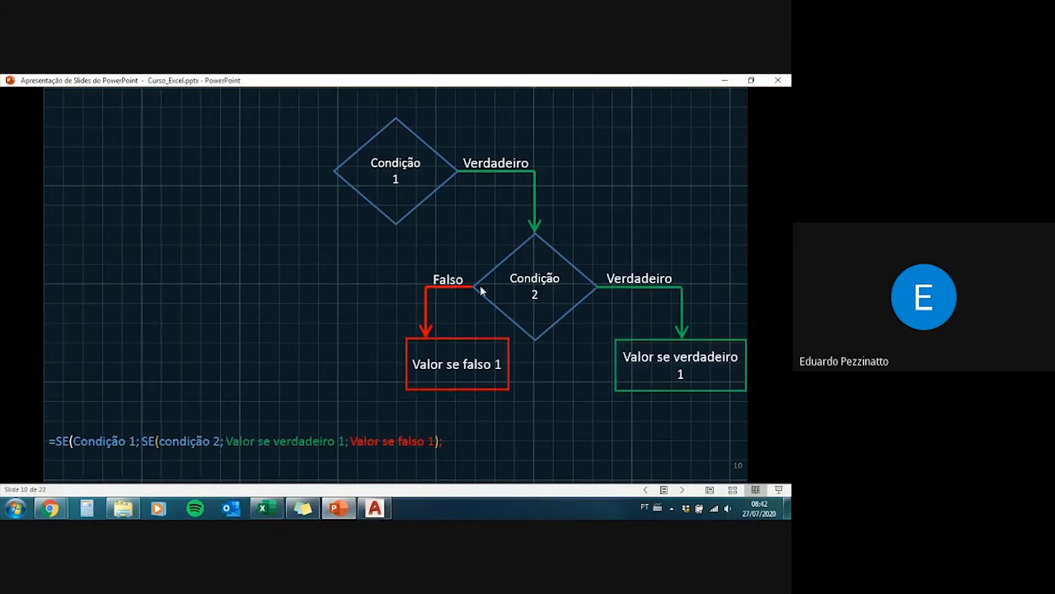
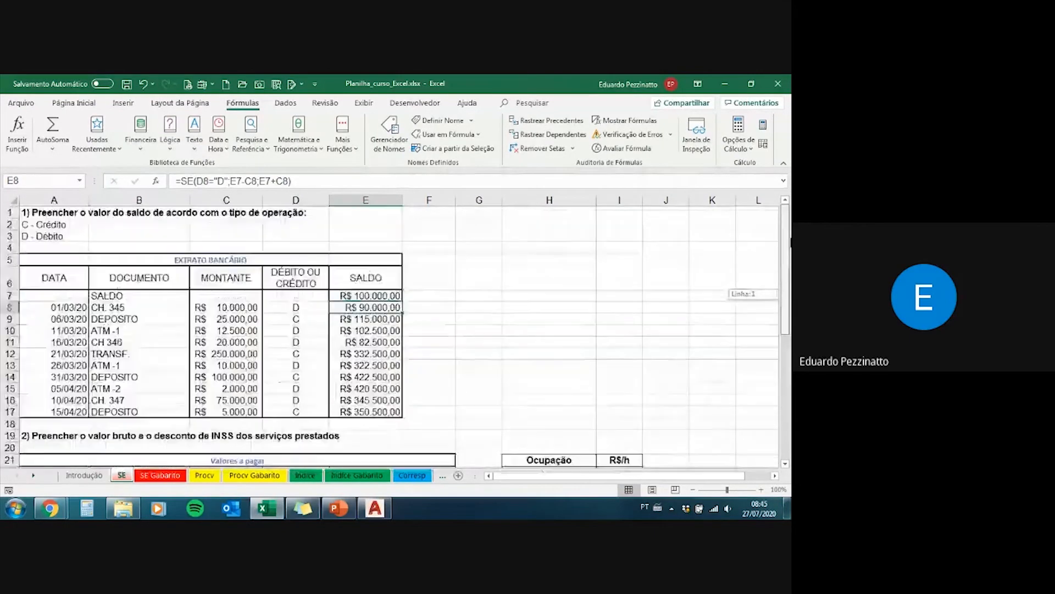
# Step: Review exercise 2 on the SE sheet, examining the Cargo column and the hourly rates in the R$/h column
pyautogui.scroll(-2, 273, 308)
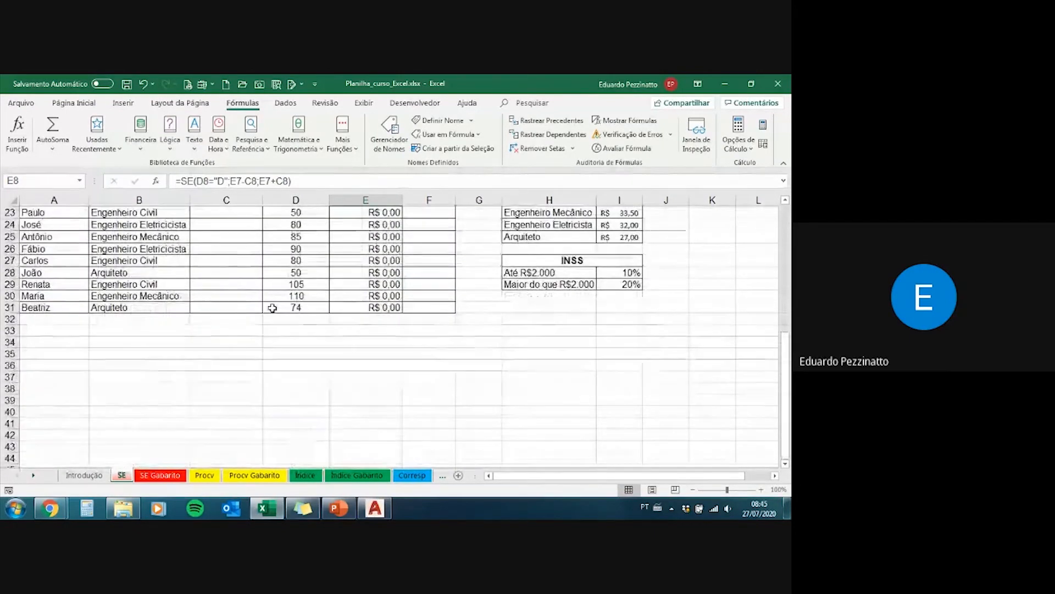
pyautogui.scroll(3, 272, 308)
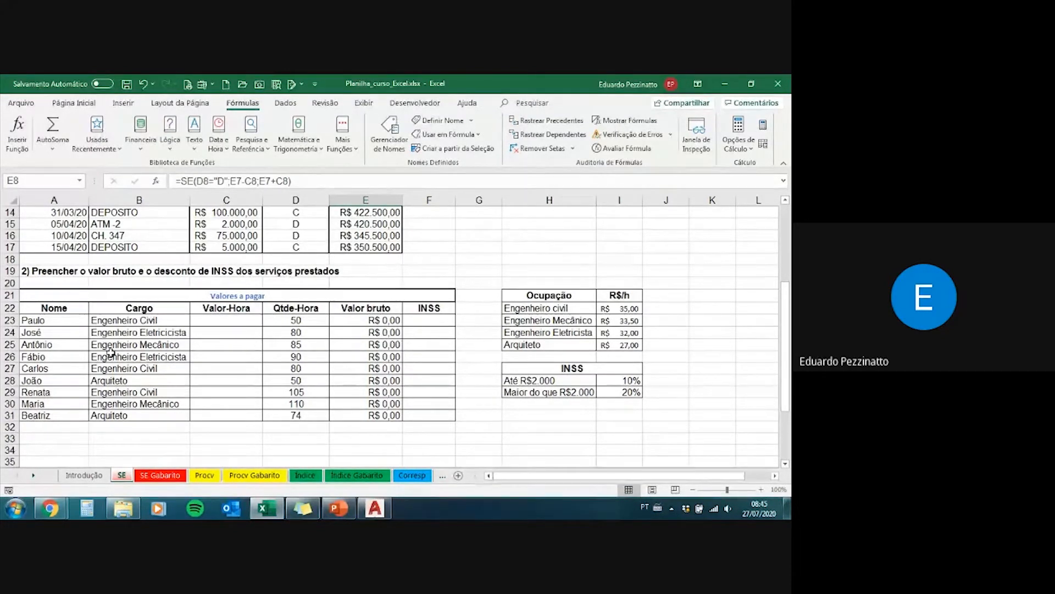
pyautogui.moveTo(67, 321); pyautogui.dragTo(139, 320)
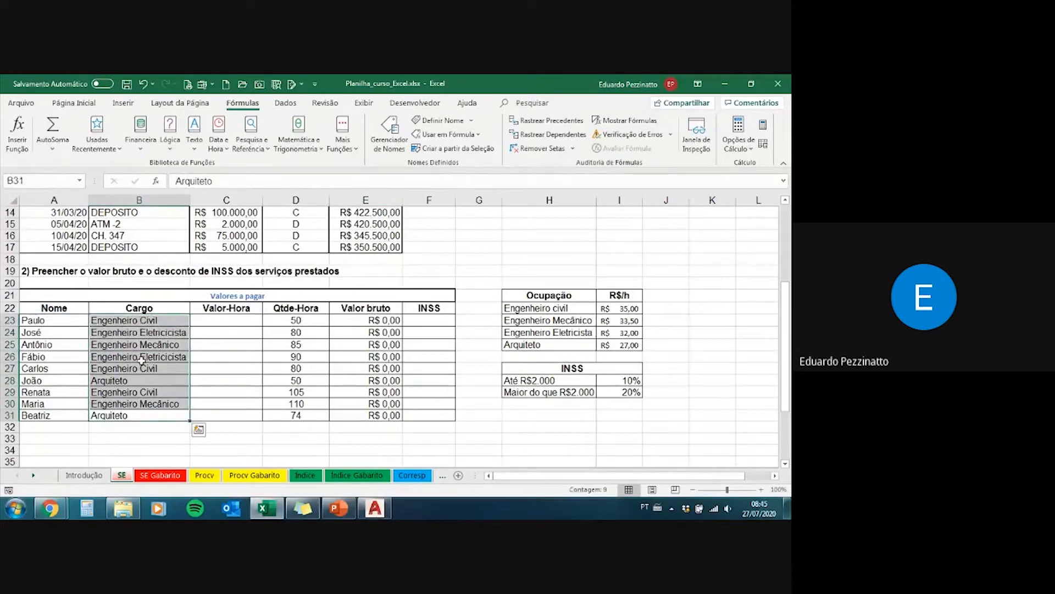
pyautogui.moveTo(625, 307); pyautogui.dragTo(624, 339)
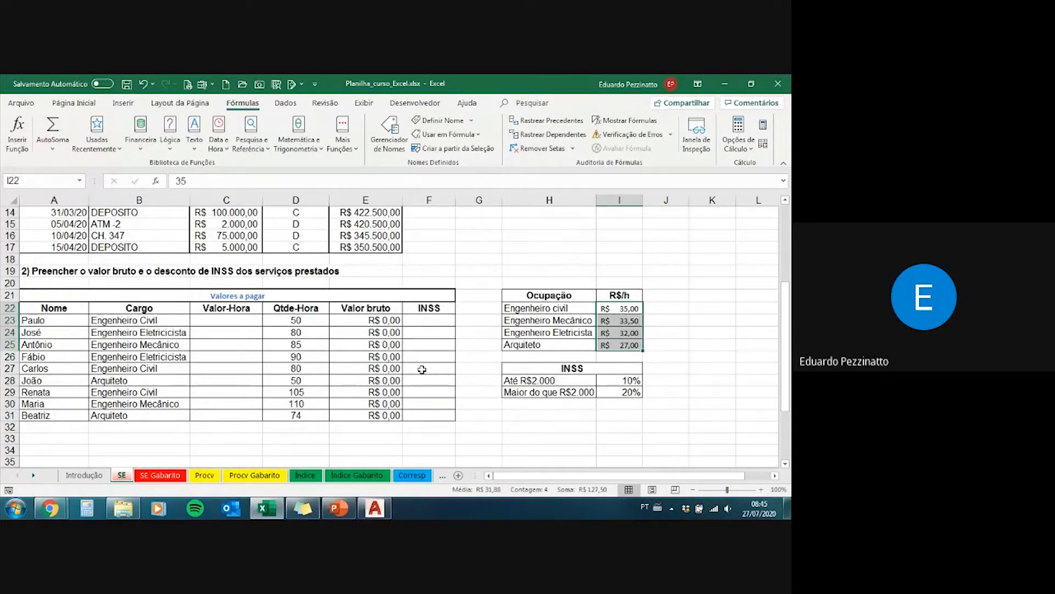
# Step: Enter 35 in C23 and 32 in C24 as manual Valor-Hora rates for the first two workers
pyautogui.click(240, 318)
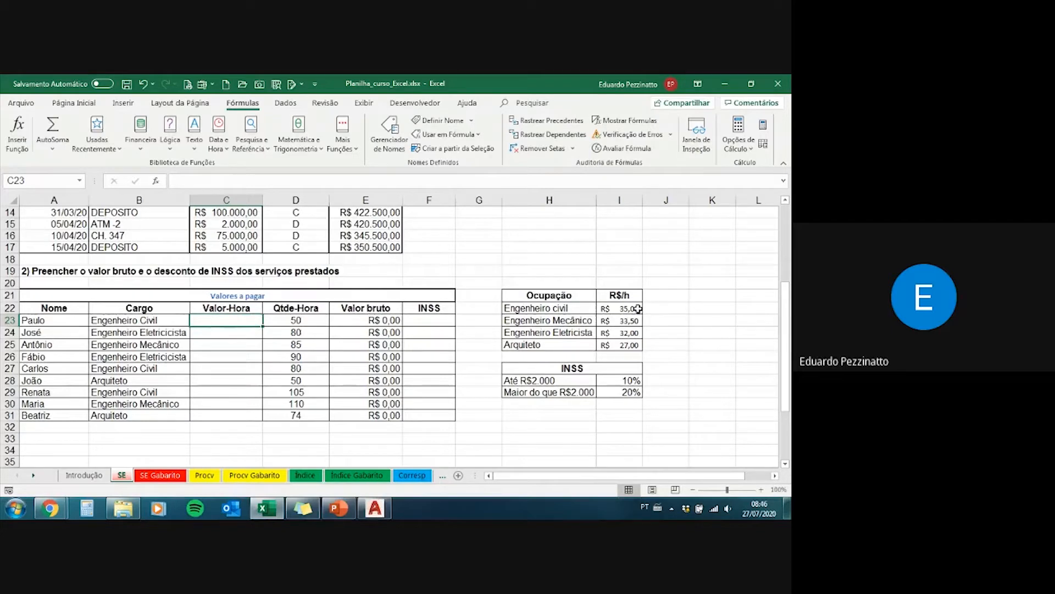
pyautogui.write('35')
pyautogui.press('Return')
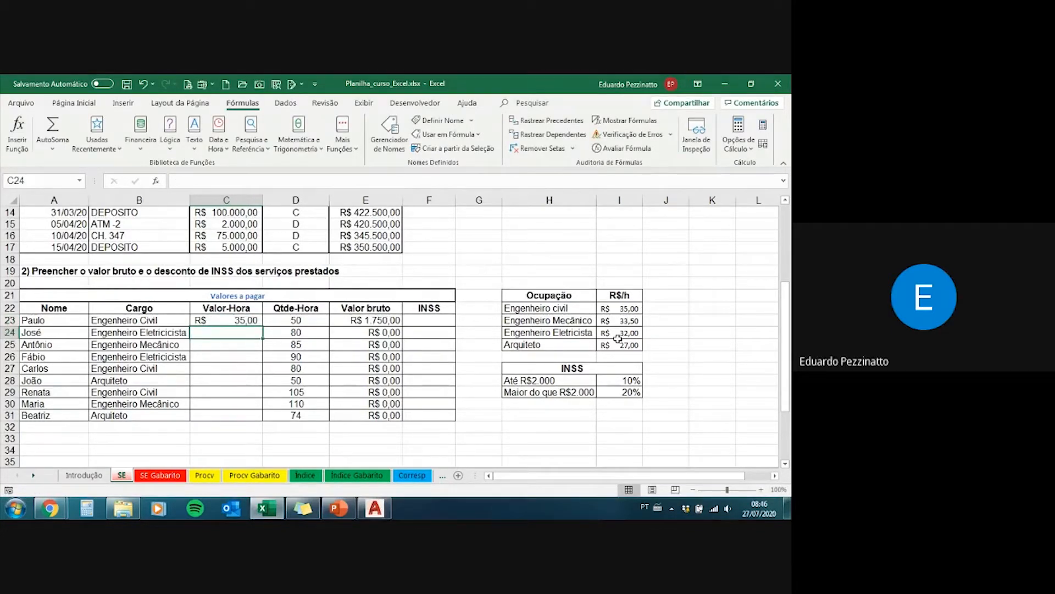
pyautogui.write('32')
pyautogui.press('Return')
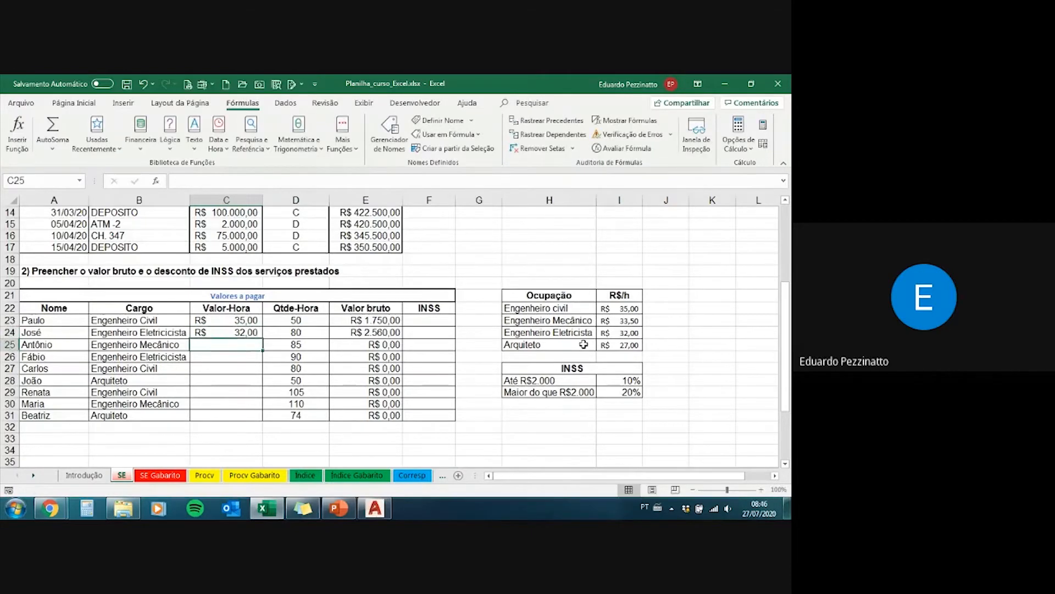
# Step: Clear the manually entered Valor-Hora rates from C23 and C24
pyautogui.press('Up')
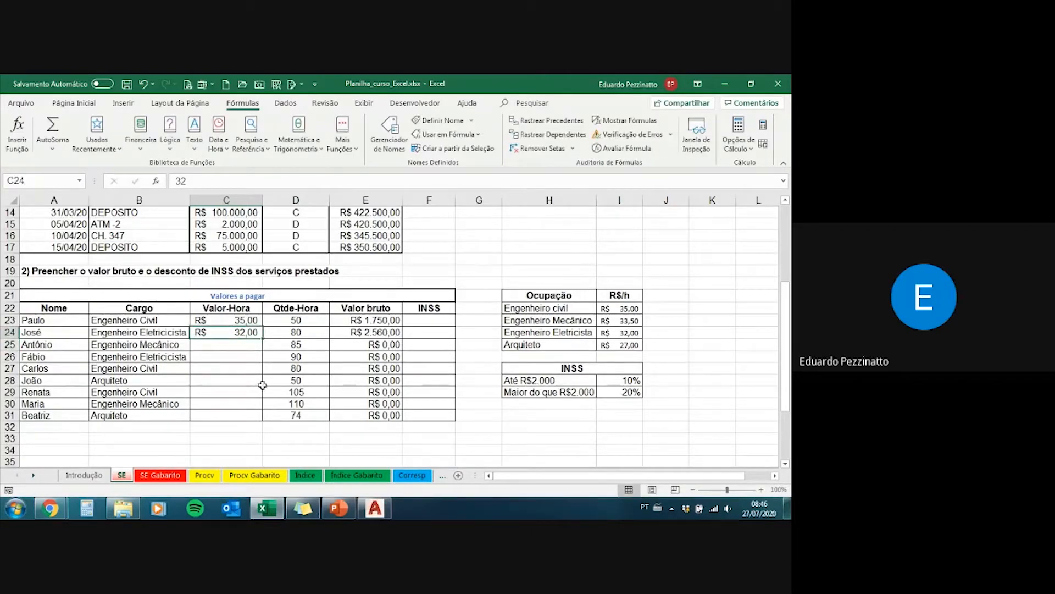
pyautogui.moveTo(215, 415); pyautogui.dragTo(219, 330)
pyautogui.press('Delete')
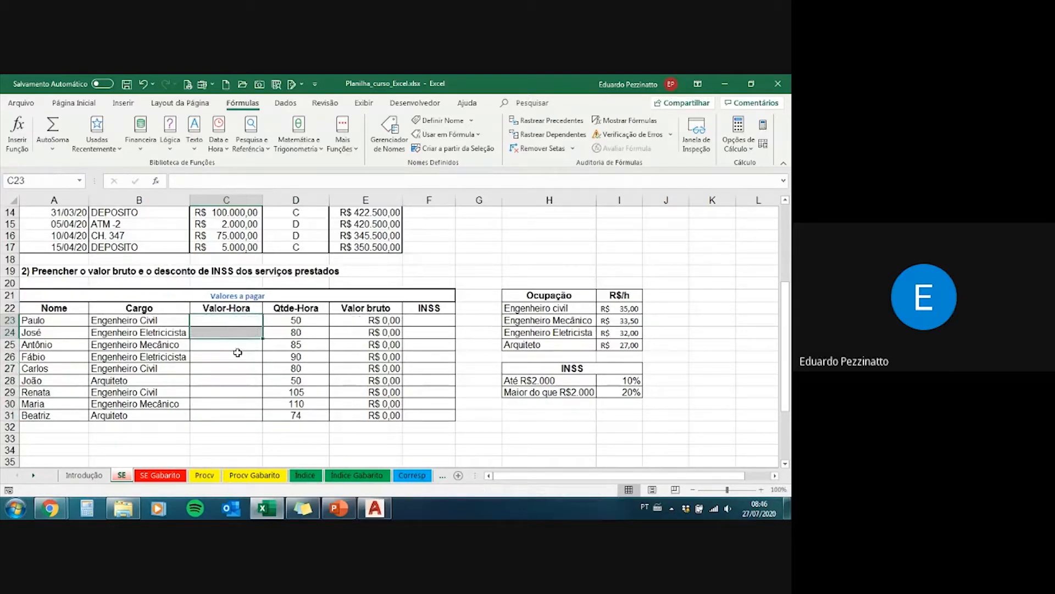
# Step: Review the Valores a pagar table and highlight the Ocupação and R$/h lookup table in H21:I25
pyautogui.scroll(-3, 224, 381)
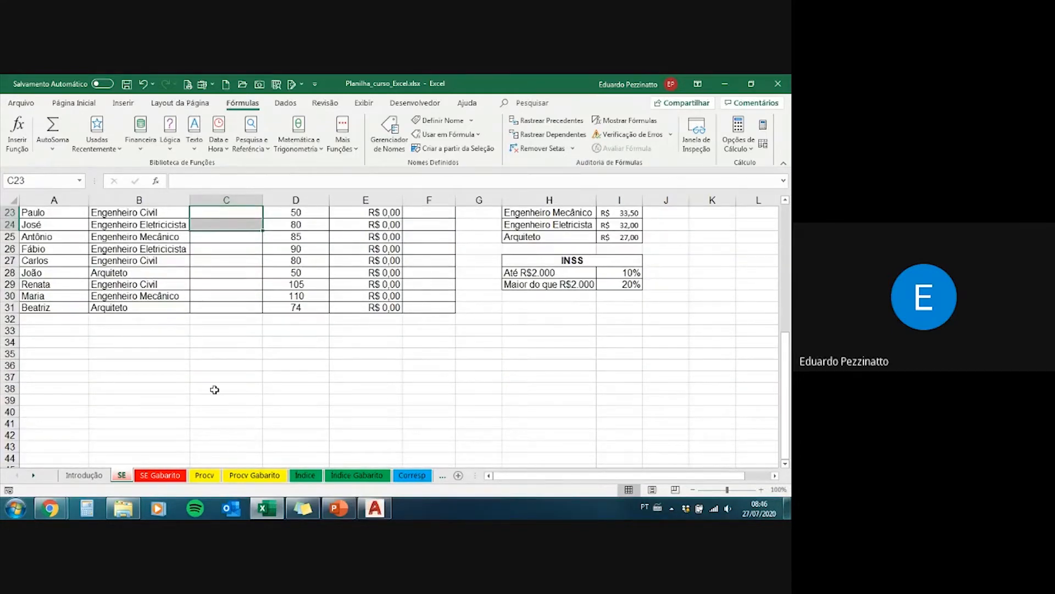
pyautogui.scroll(1, 214, 389)
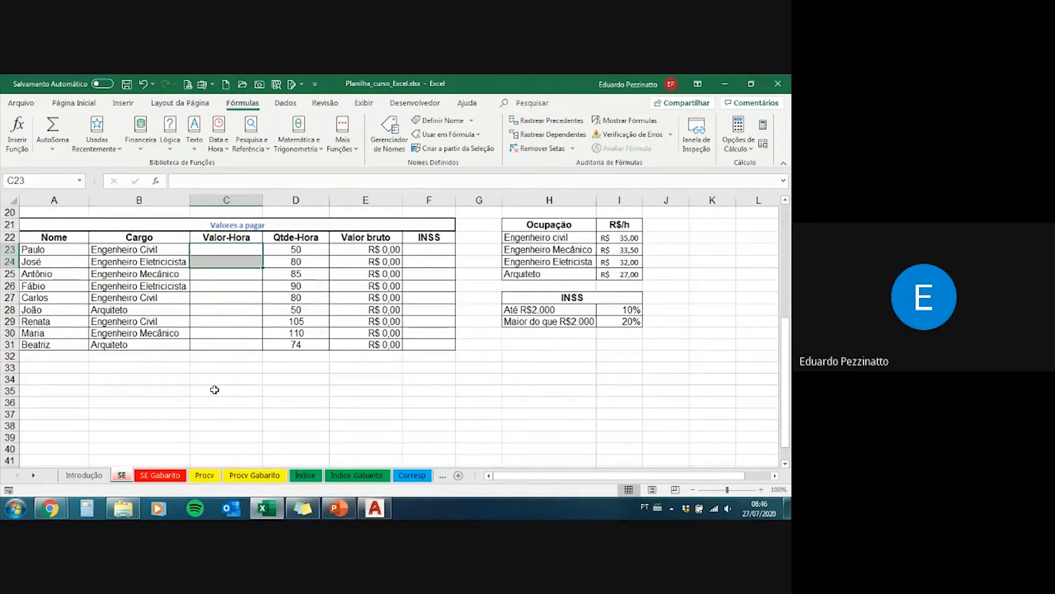
pyautogui.scroll(1, 214, 389)
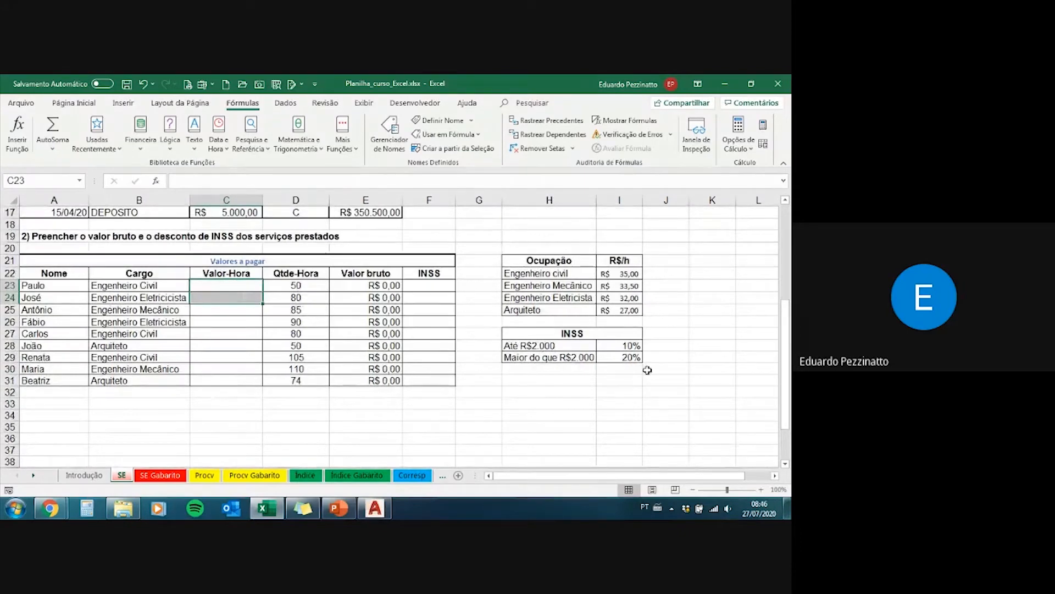
pyautogui.moveTo(531, 310); pyautogui.dragTo(617, 259)
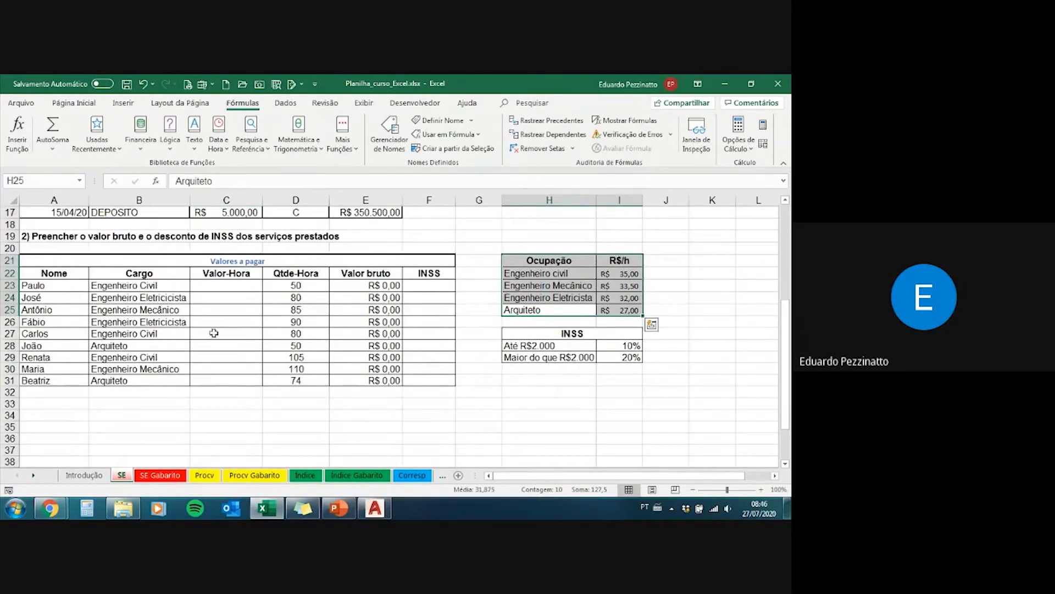
# Step: Start an SE formula in C23 with the logical test B23=H22, comparing the worker's Cargo with Engenheiro civil
pyautogui.click(222, 287)
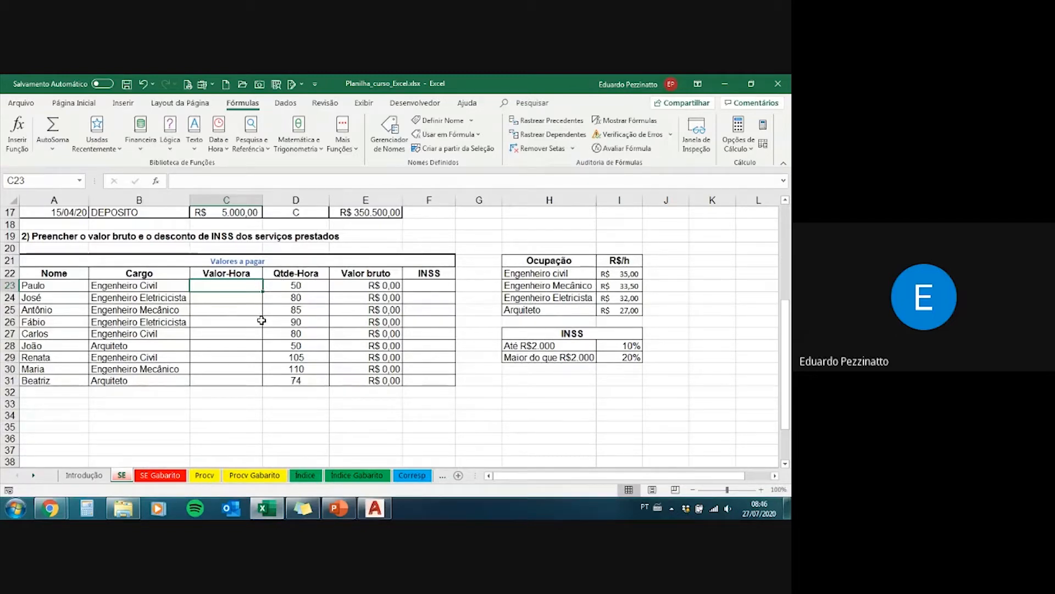
pyautogui.scroll(1, 247, 341)
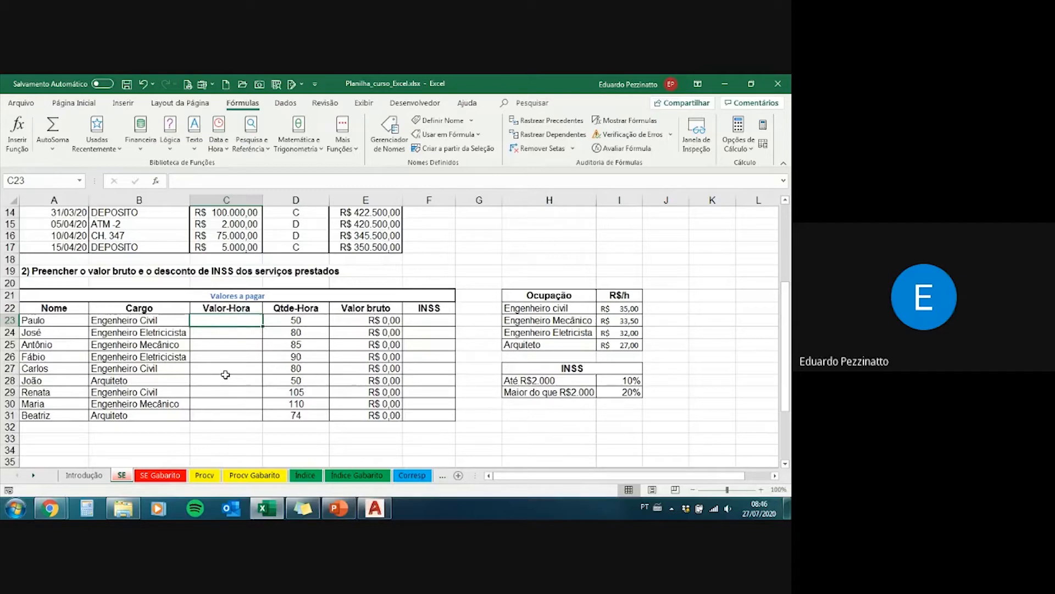
pyautogui.write('=')
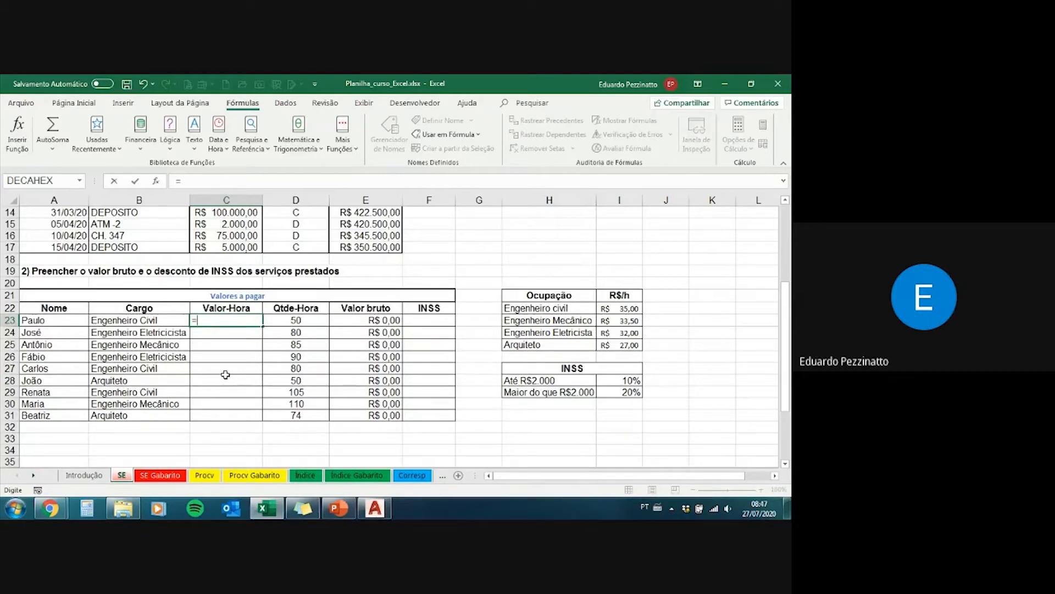
pyautogui.write('se')
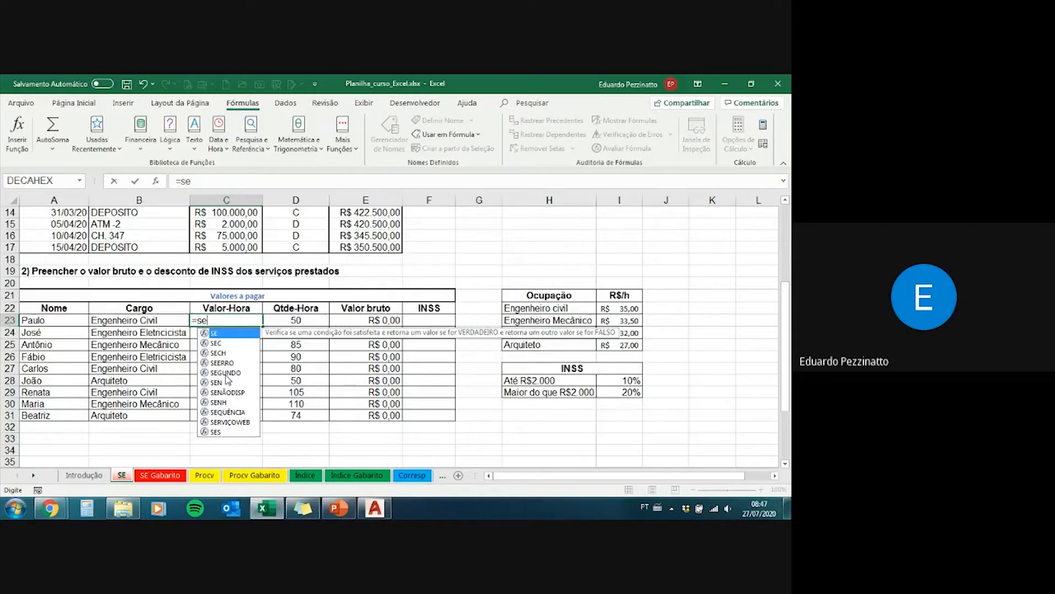
pyautogui.write('(')
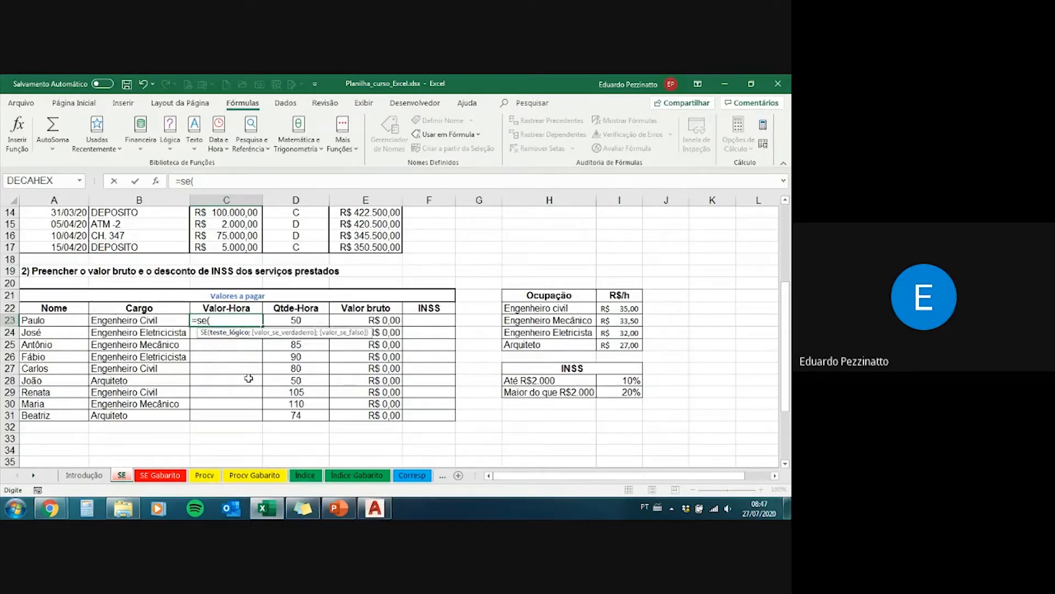
pyautogui.click(163, 320)
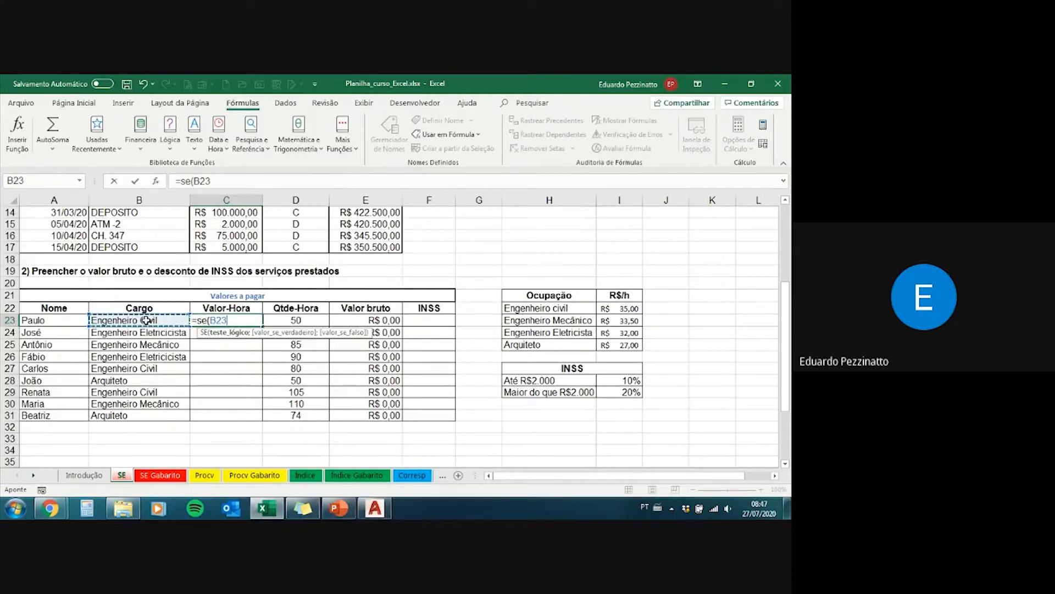
pyautogui.write('=')
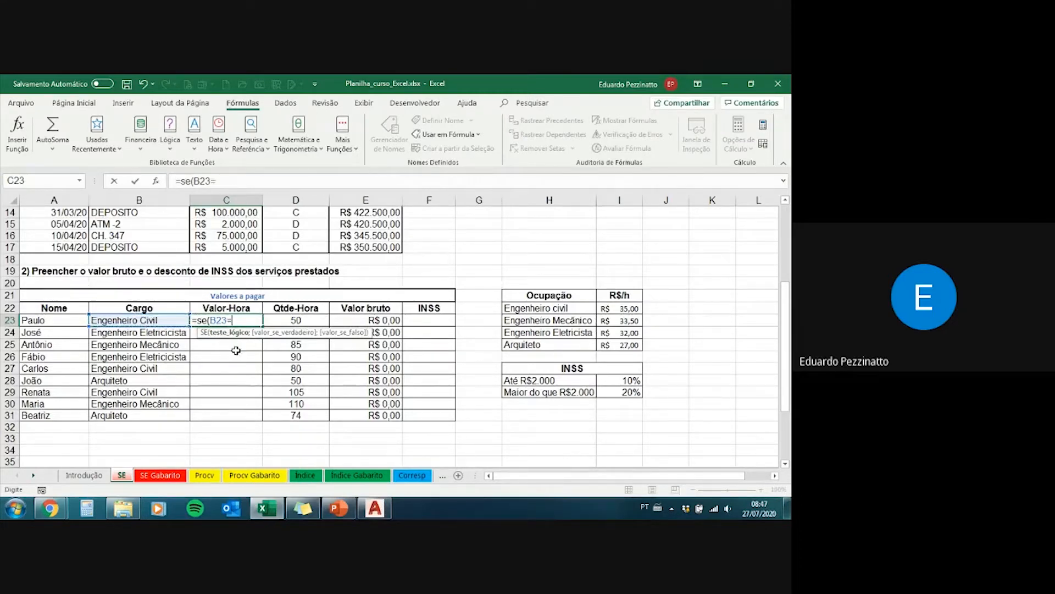
pyautogui.click(525, 309)
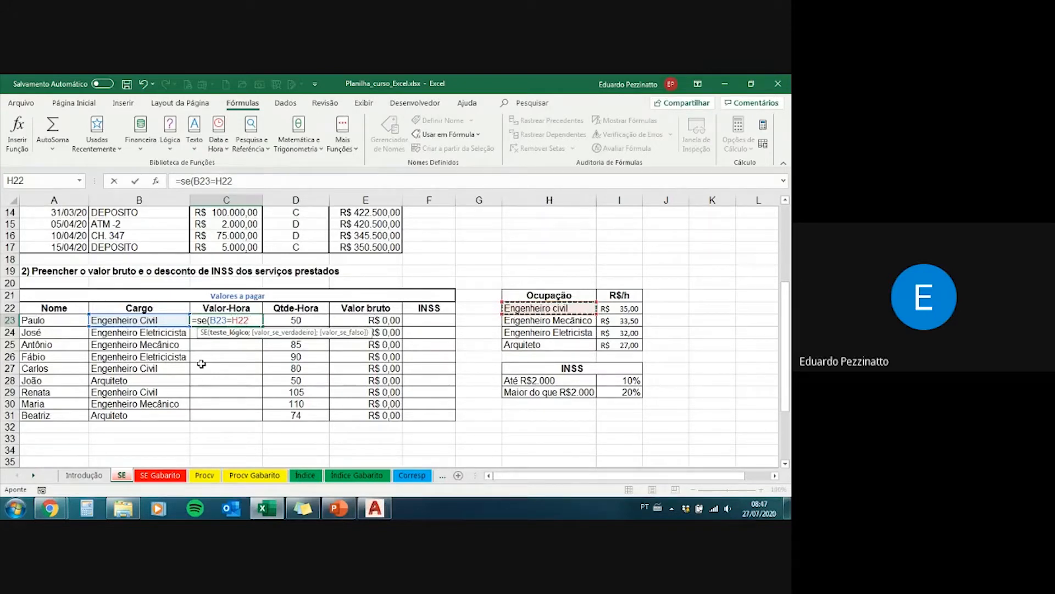
# Step: Add I22, the Engenheiro civil rate, as the formula's value if true
pyautogui.write(';')
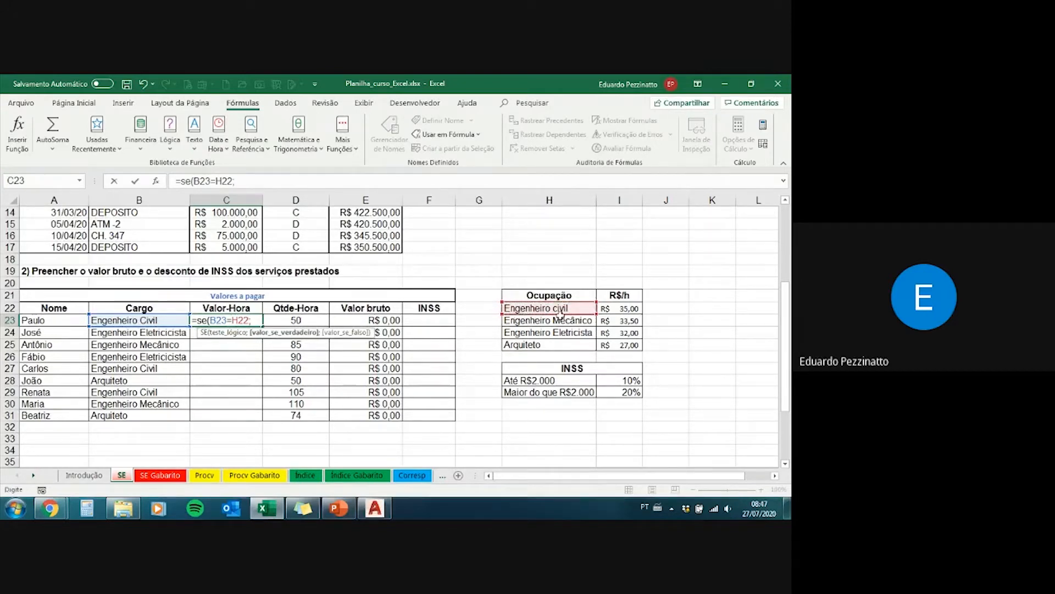
pyautogui.click(627, 310)
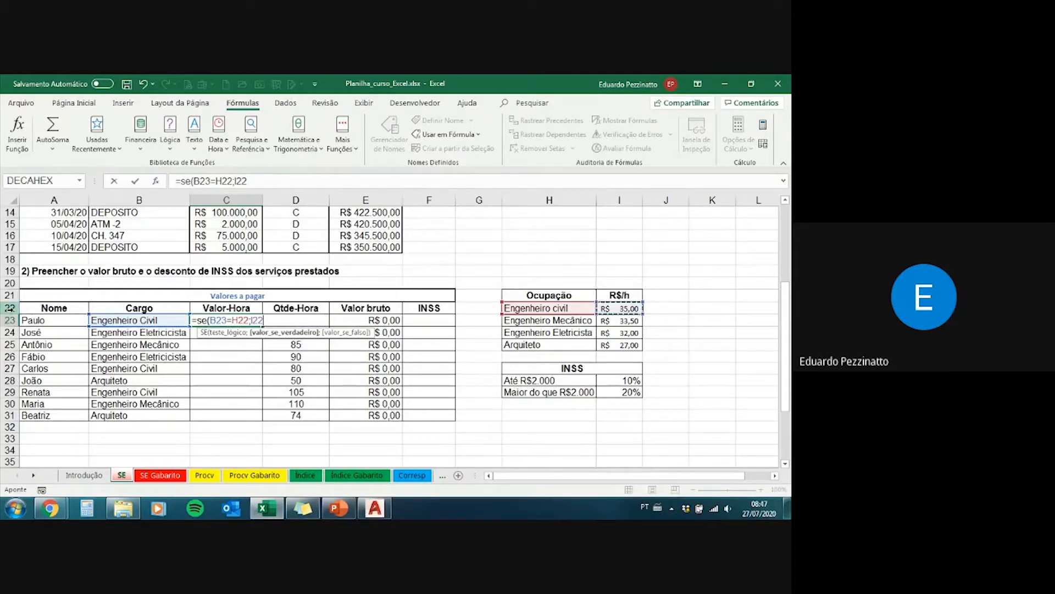
pyautogui.moveTo(260, 179); pyautogui.dragTo(238, 180)
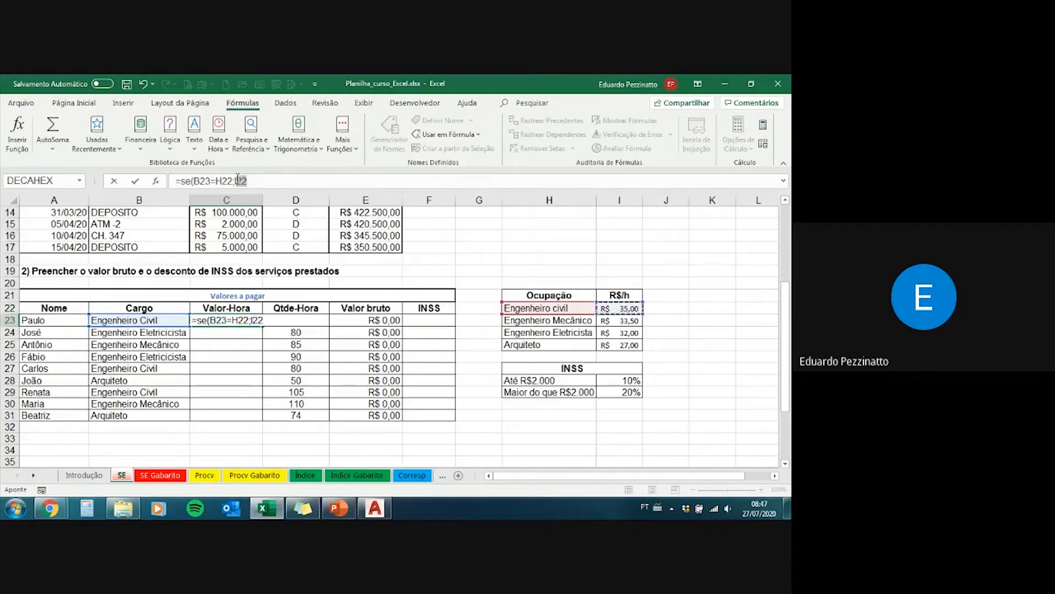
pyautogui.click(256, 180)
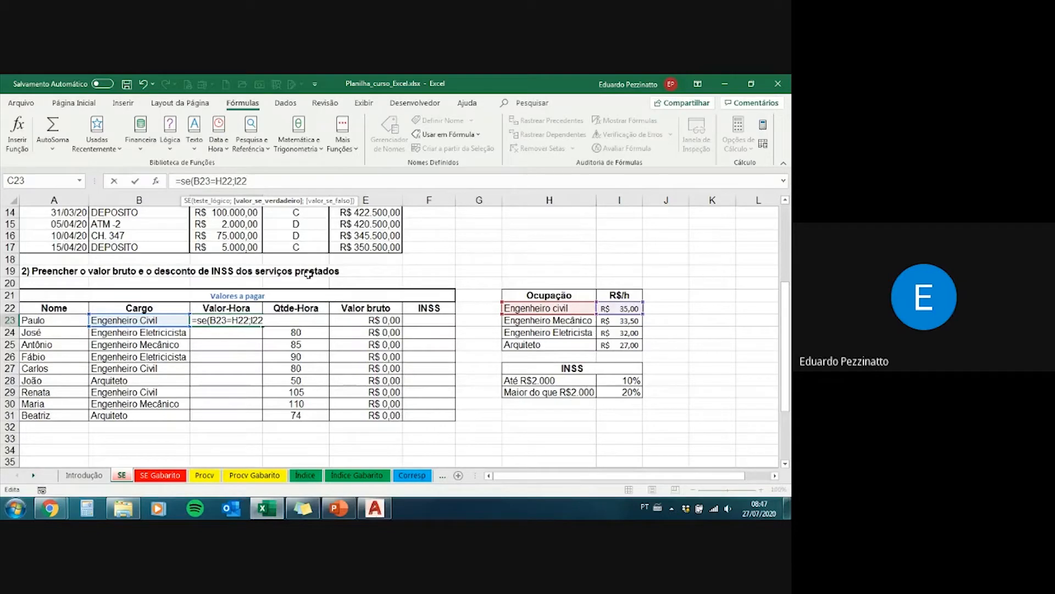
# Step: Nest a second SE as the value if false, testing B23=H23 and returning the Engenheiro Mecânico rate in I23
pyautogui.write(';')
pyautogui.write('se')
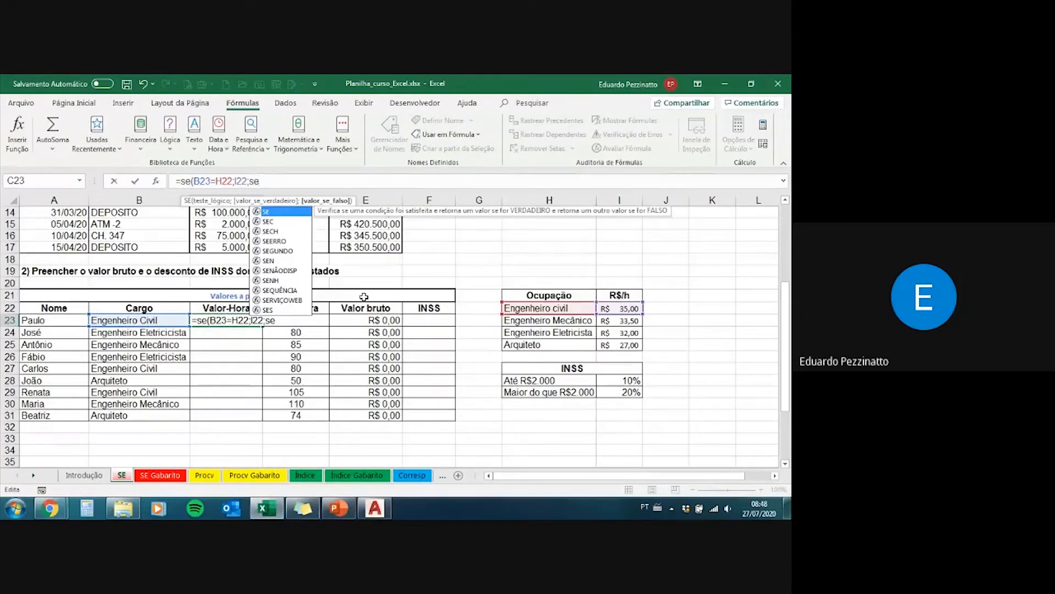
pyautogui.write('(')
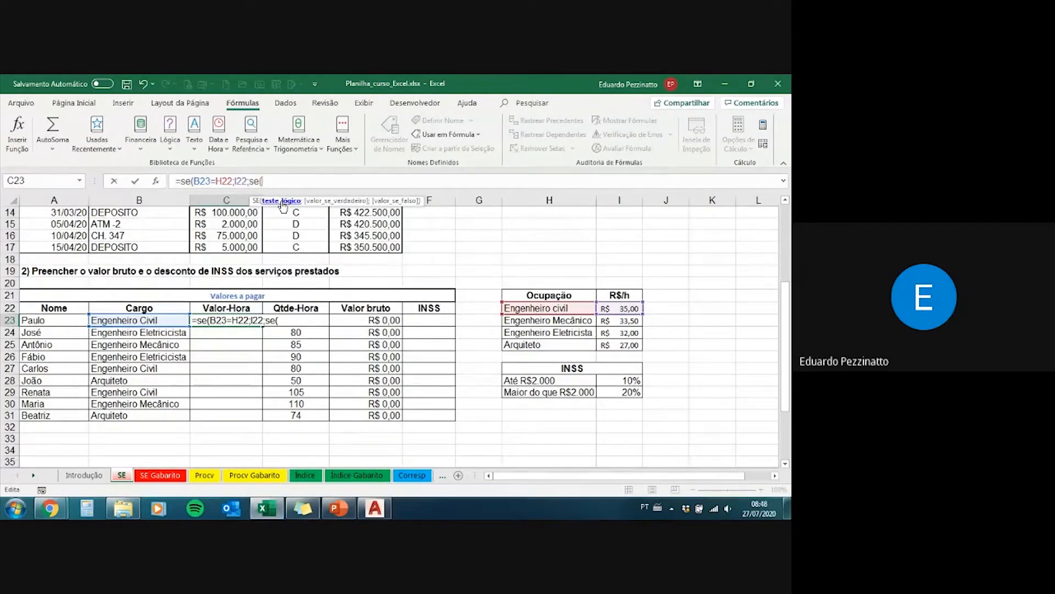
pyautogui.click(166, 320)
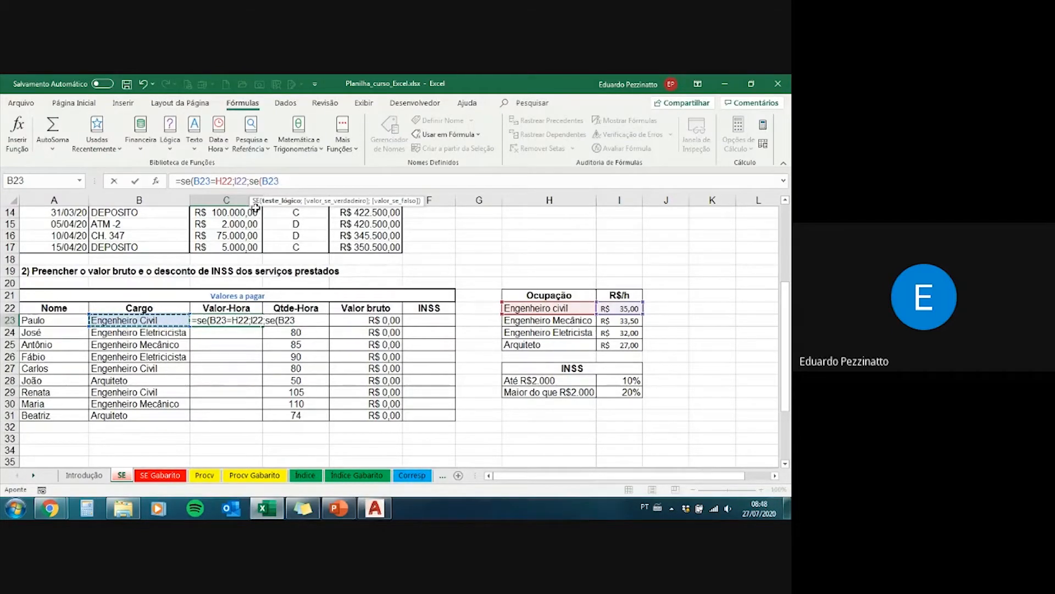
pyautogui.write('=')
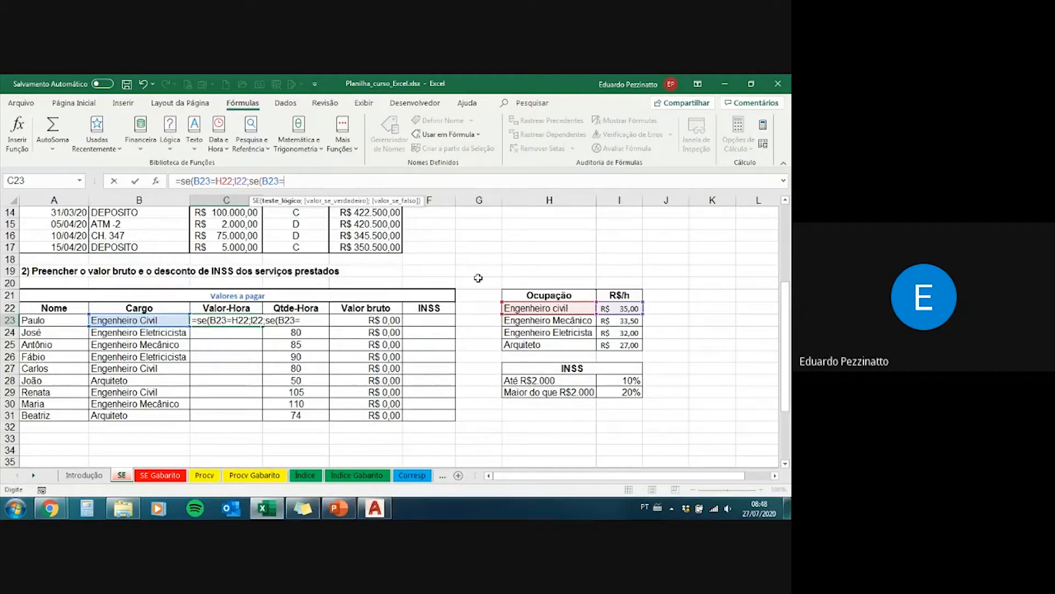
pyautogui.click(526, 322)
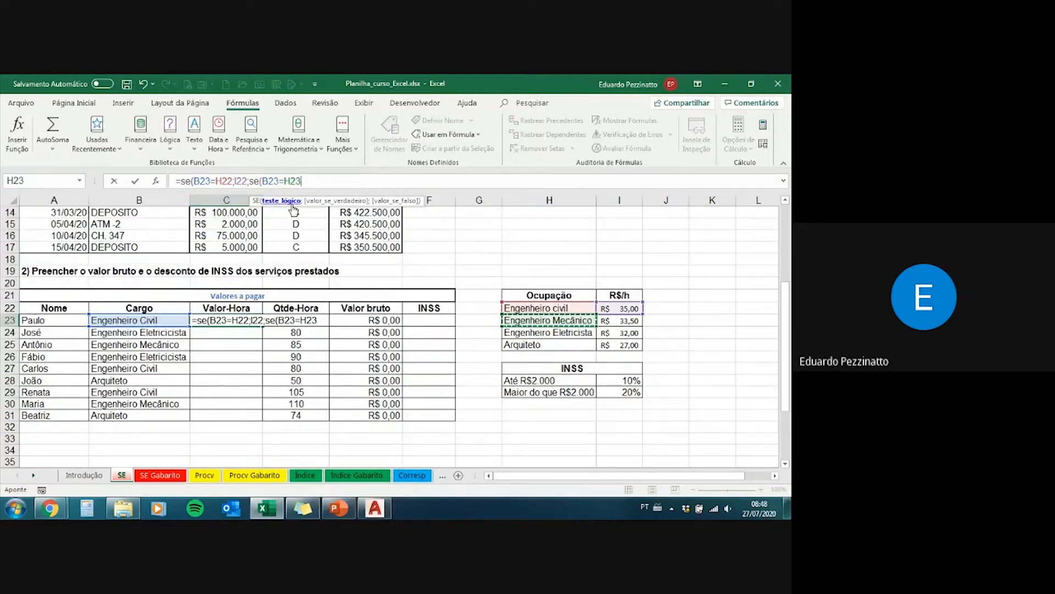
pyautogui.write(';')
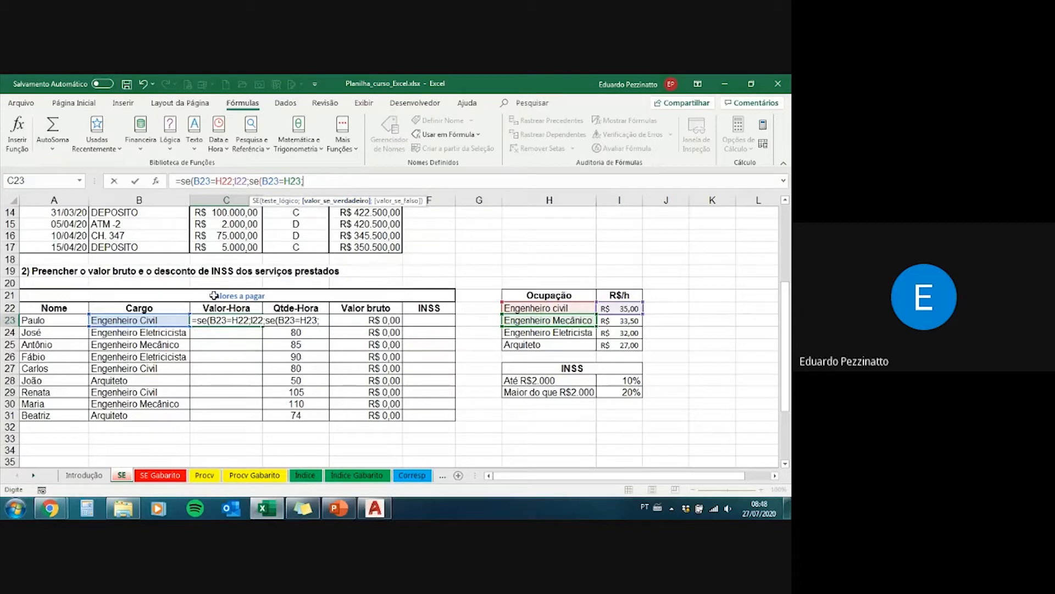
pyautogui.click(613, 322)
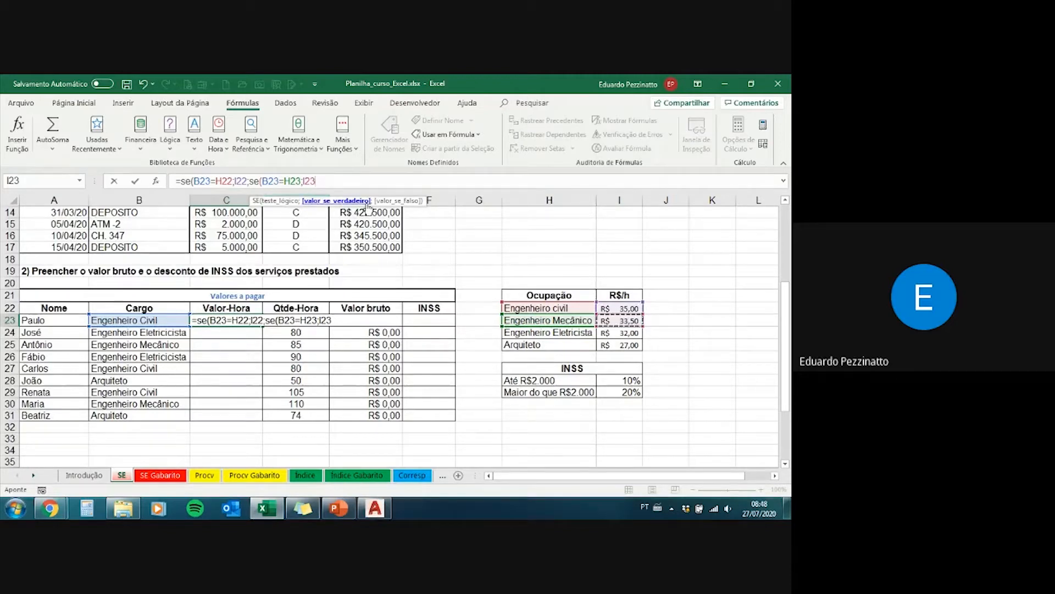
# Step: Nest a third SE as the value if false, testing B23=H24 and returning the Engenheiro Eletricista rate in I24
pyautogui.write(';')
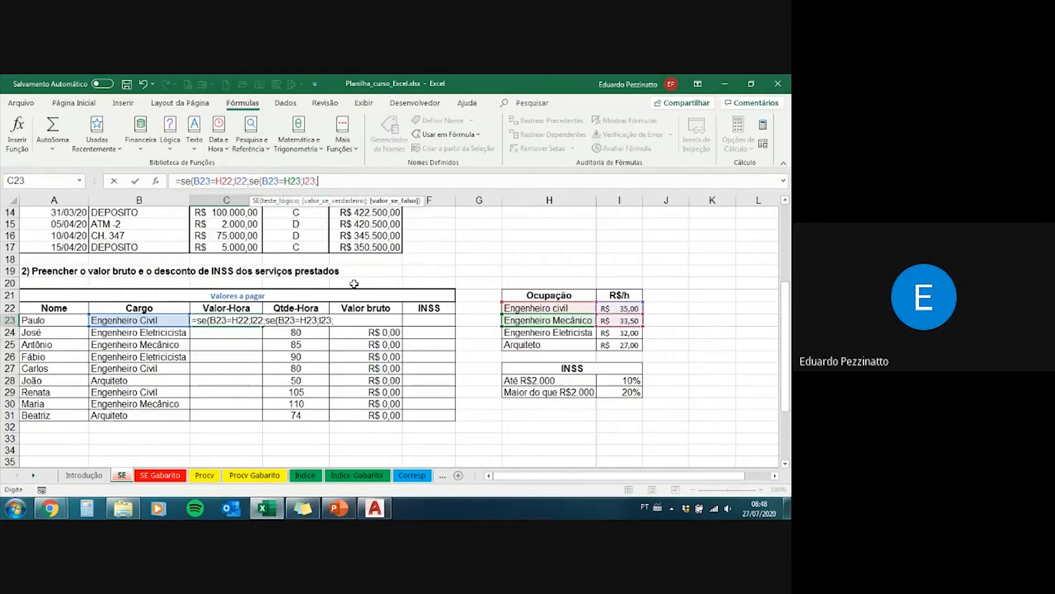
pyautogui.write('se(')
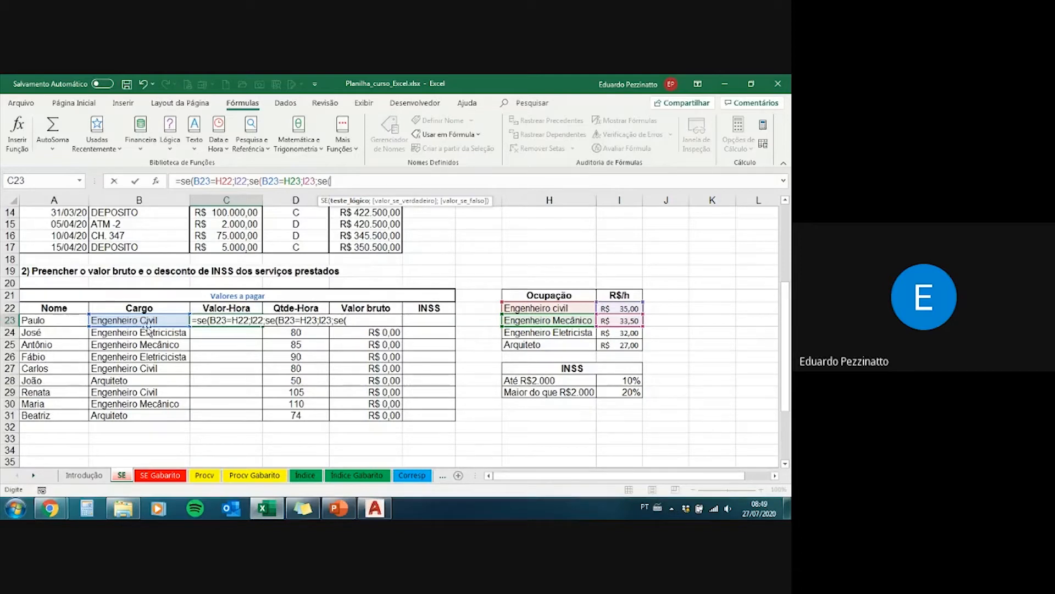
pyautogui.click(111, 318)
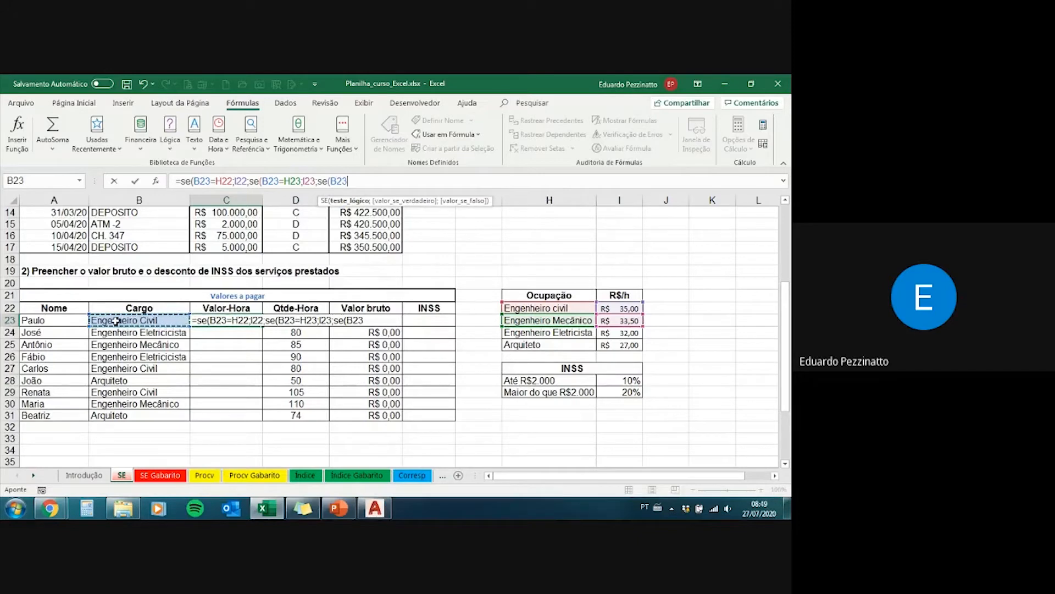
pyautogui.write('=')
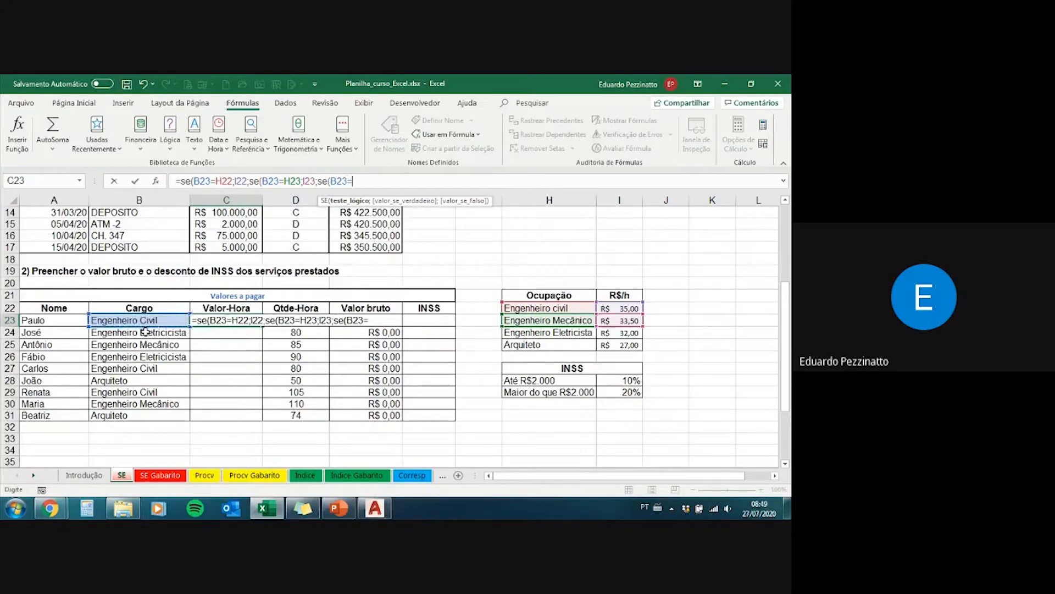
pyautogui.click(523, 333)
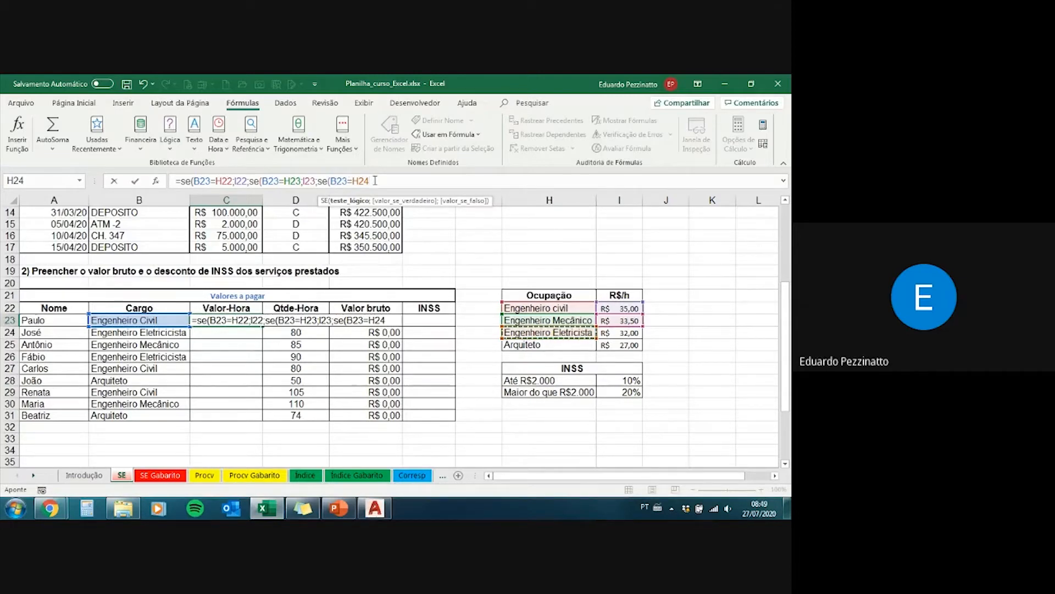
pyautogui.write(';')
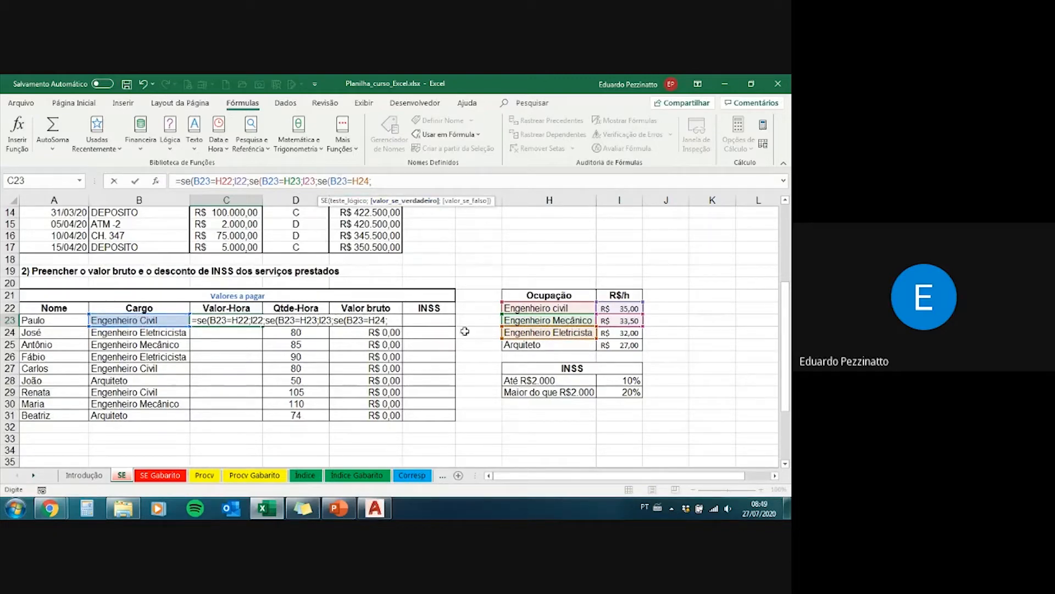
pyautogui.click(613, 332)
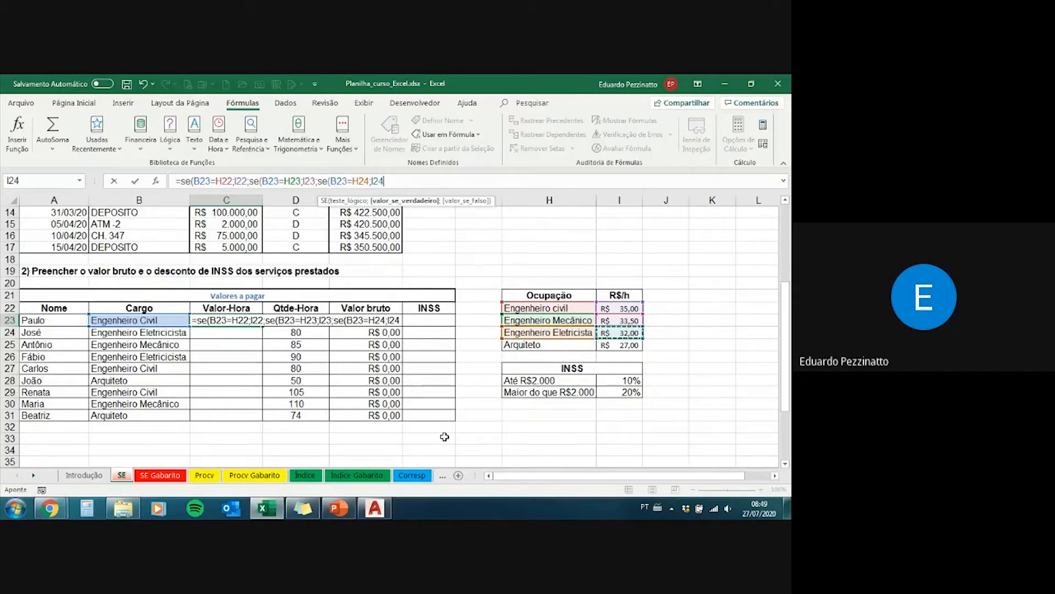
# Step: Add I25, the Arquiteto rate, as the final value if false, try entering the formula with one closing parenthesis, and decline the proposed correction
pyautogui.write(';')
pyautogui.click(408, 186)
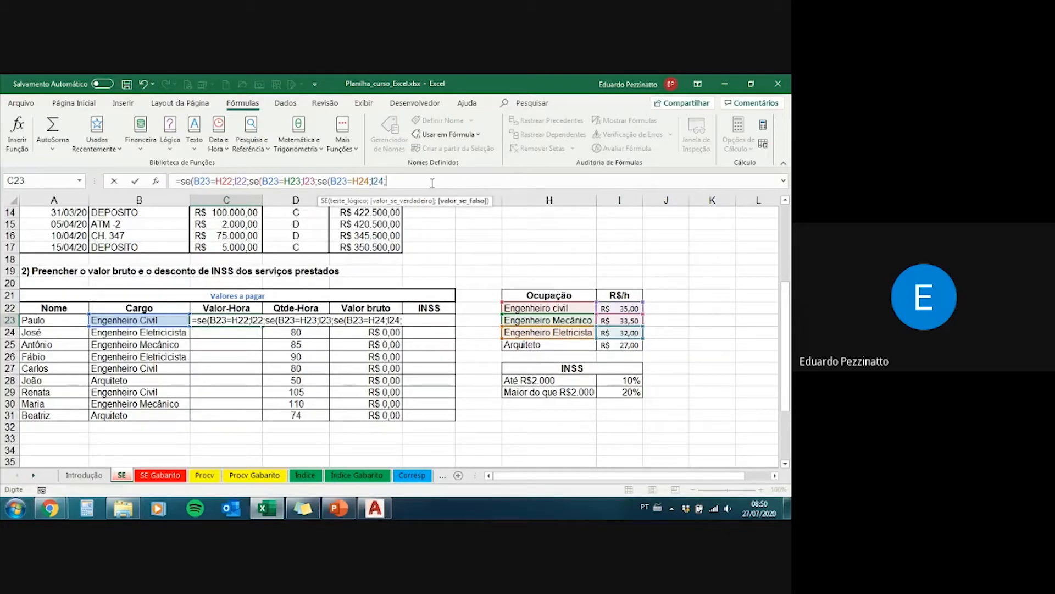
pyautogui.click(612, 345)
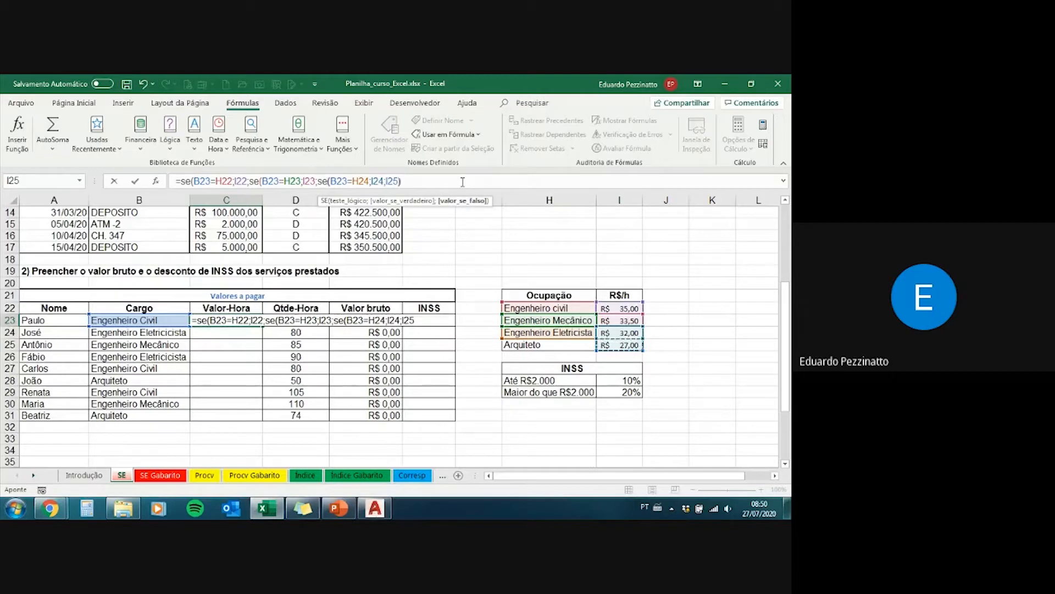
pyautogui.write(')')
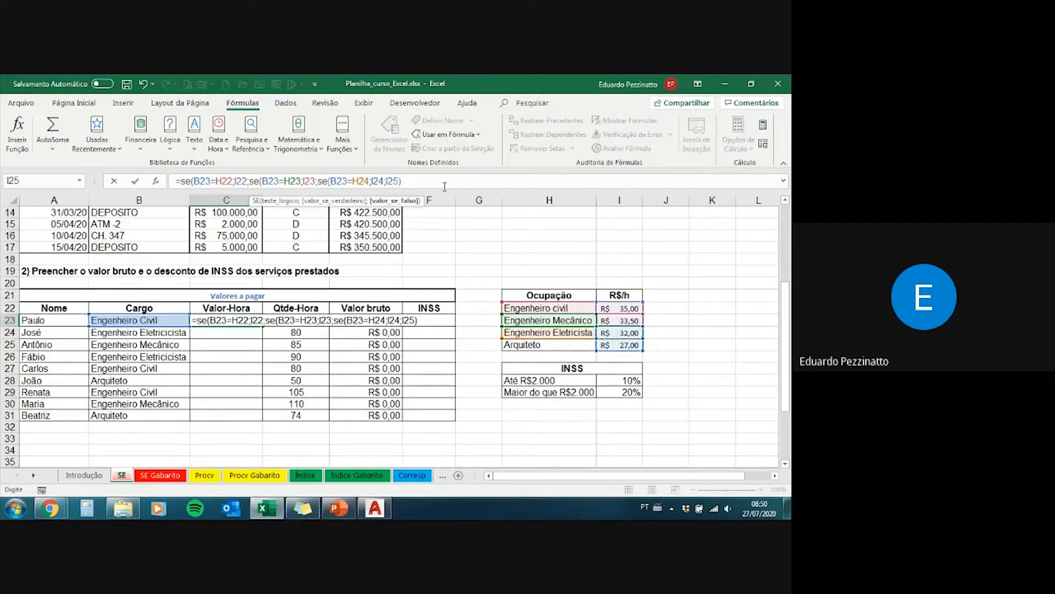
pyautogui.press('Return')
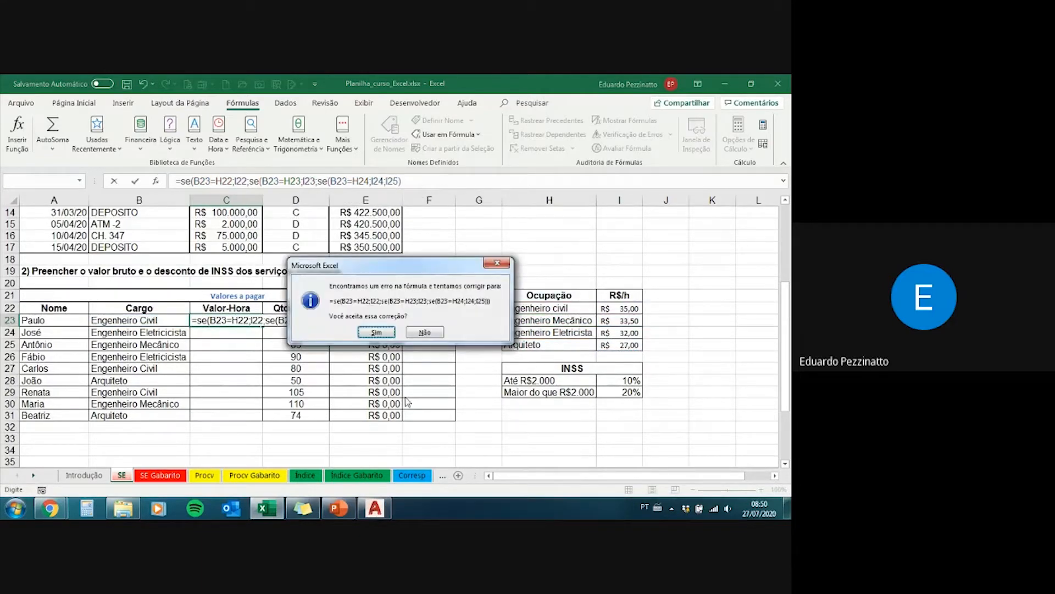
pyautogui.click(424, 332)
pyautogui.press('Return')
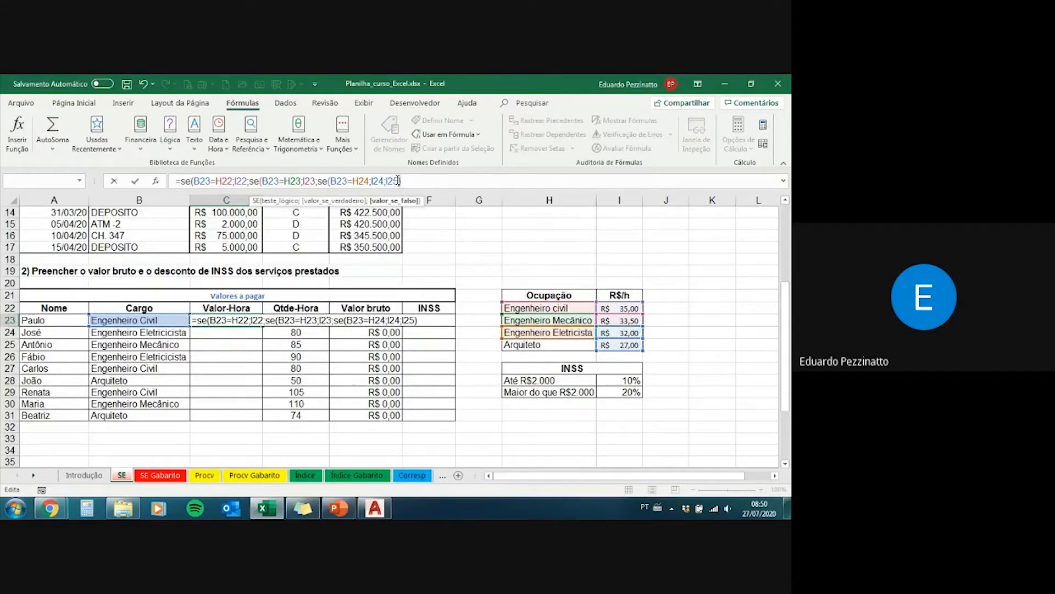
# Step: Close all three nested SE functions with two more closing parentheses and enter the formula in C23
pyautogui.click(327, 181)
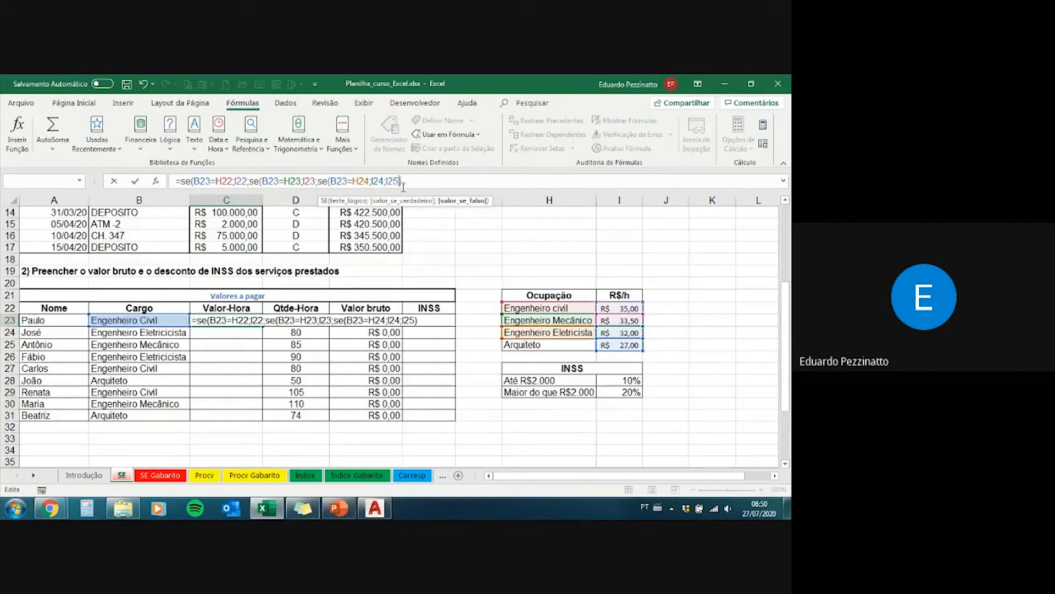
pyautogui.click(332, 181)
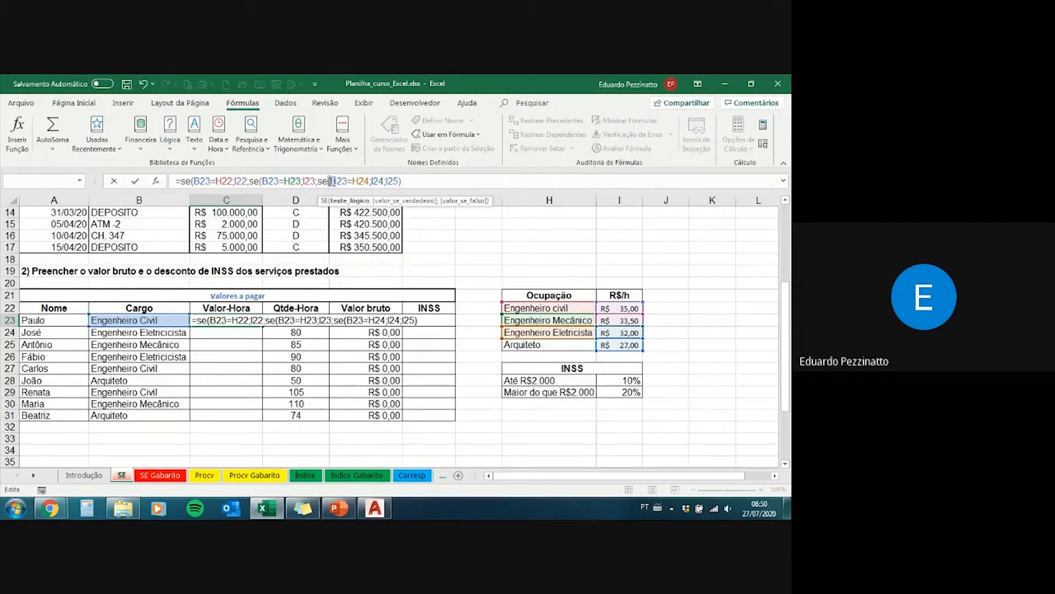
pyautogui.click(404, 182)
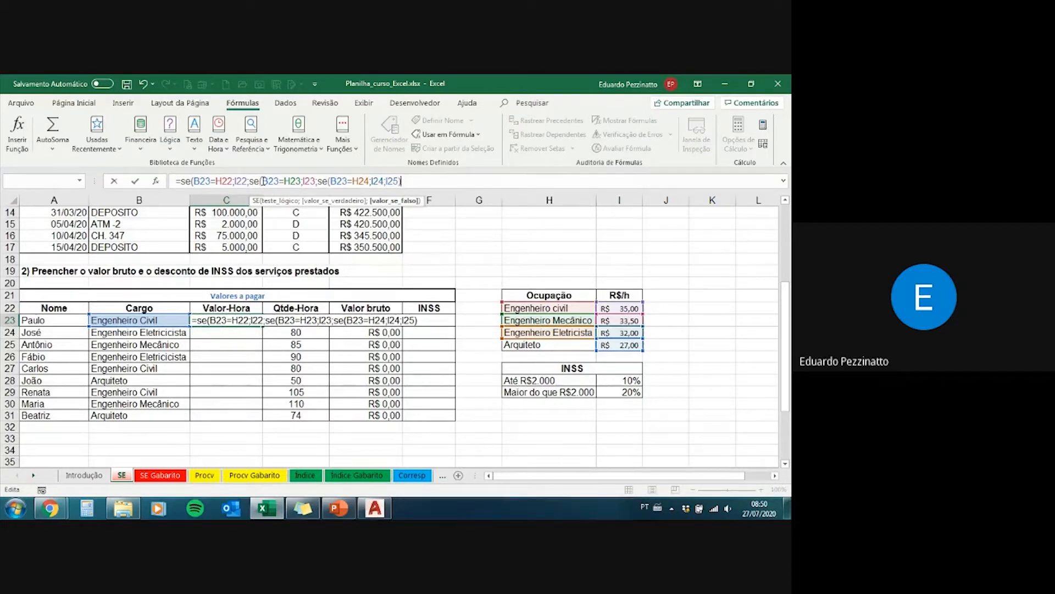
pyautogui.write(')')
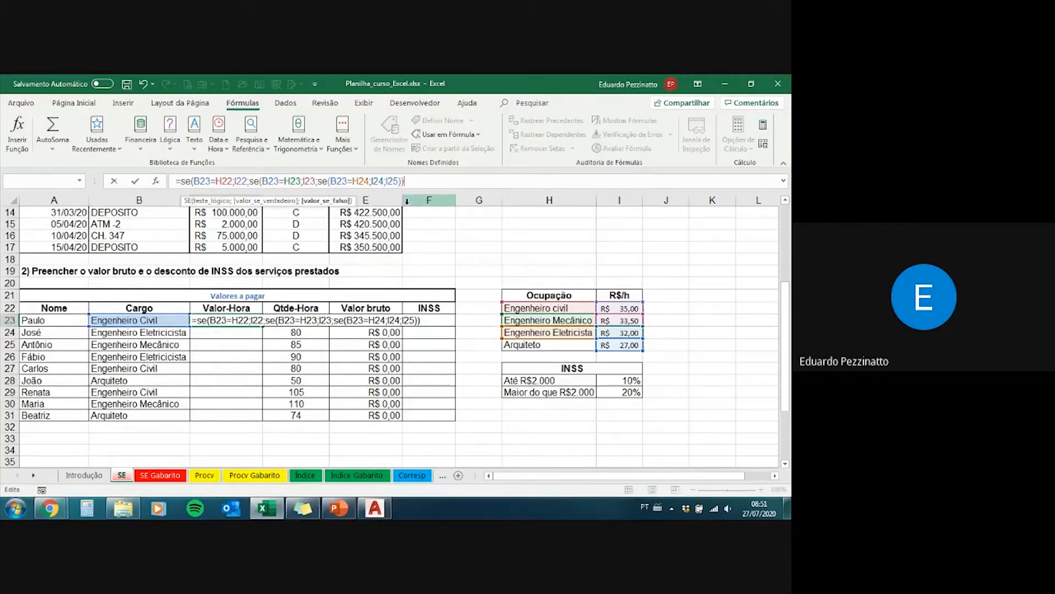
pyautogui.write(')')
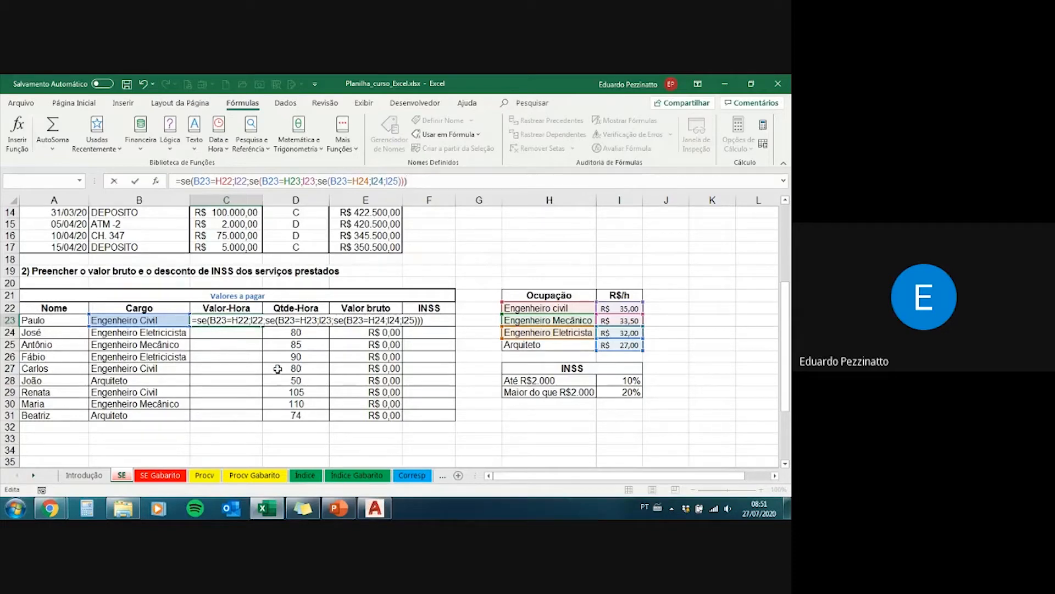
pyautogui.press('Return')
# Step: Examine the Valor-Hora result in C23 and the Valor bruto formula in E23 that multiplies hours by the hourly rate
pyautogui.click(244, 320)
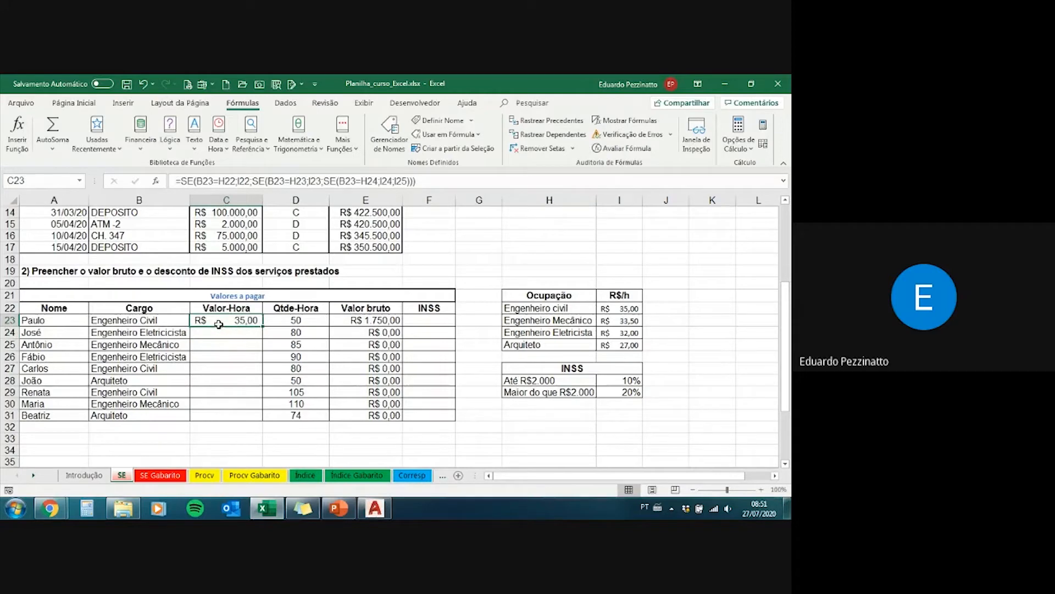
pyautogui.click(346, 320)
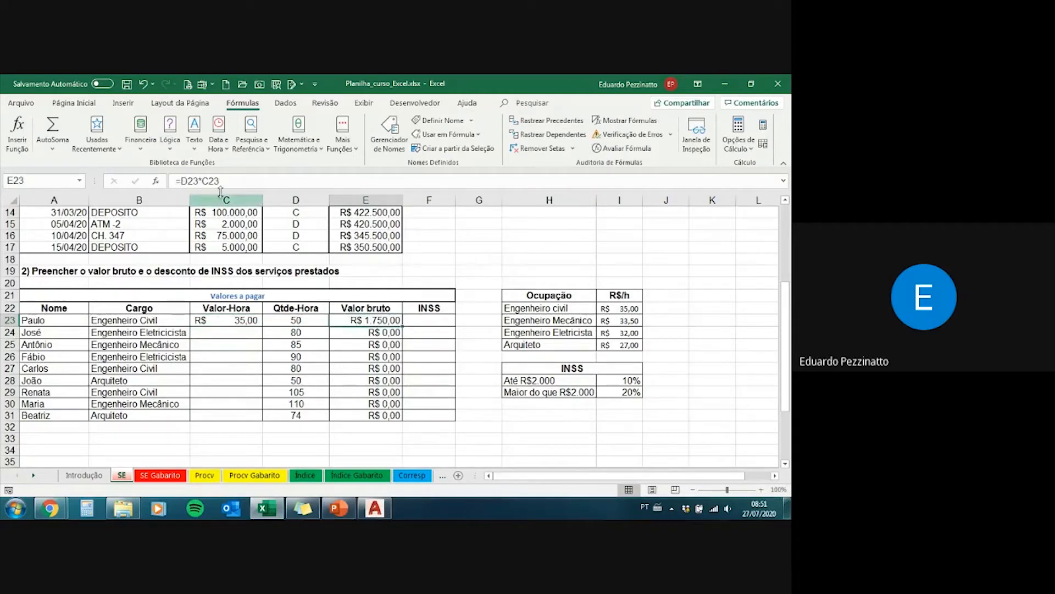
pyautogui.click(189, 180)
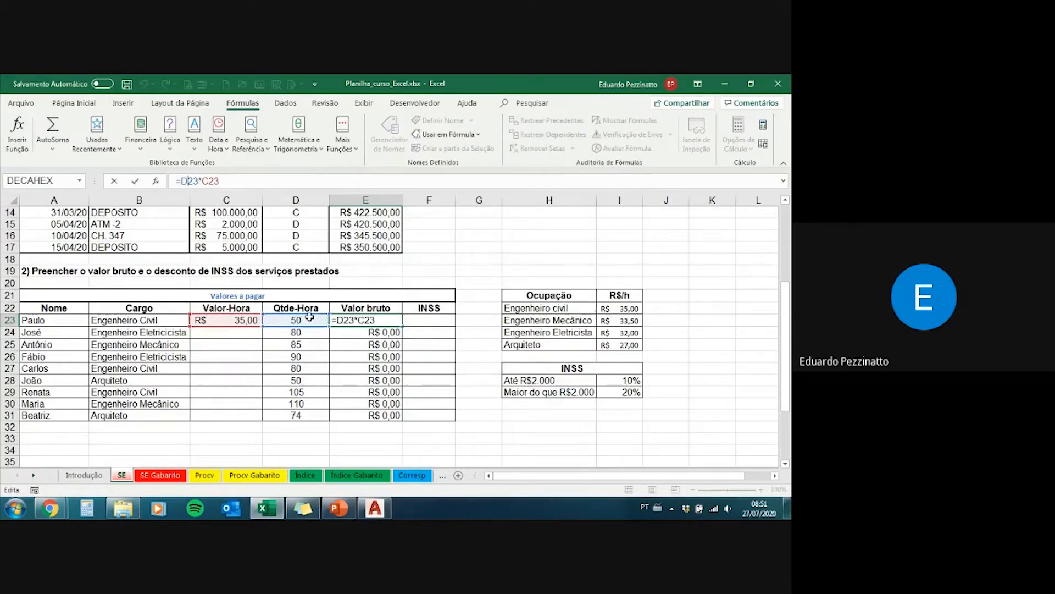
pyautogui.press('Return')
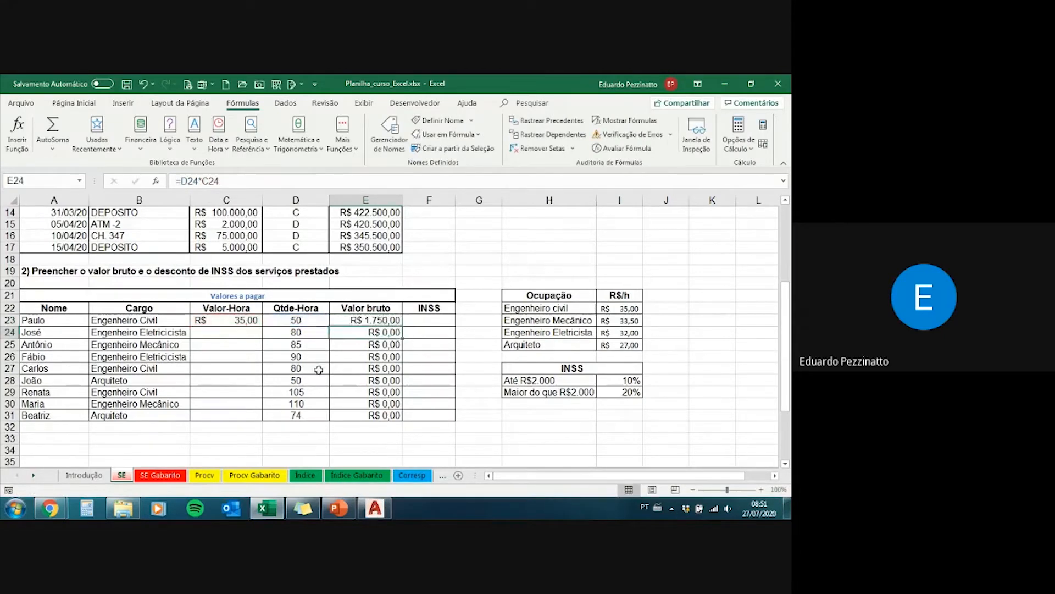
# Step: Fill the SE formula from C23 down the Valor-Hora column to C28
pyautogui.press('Up')
pyautogui.press('Left')
pyautogui.press('Left')
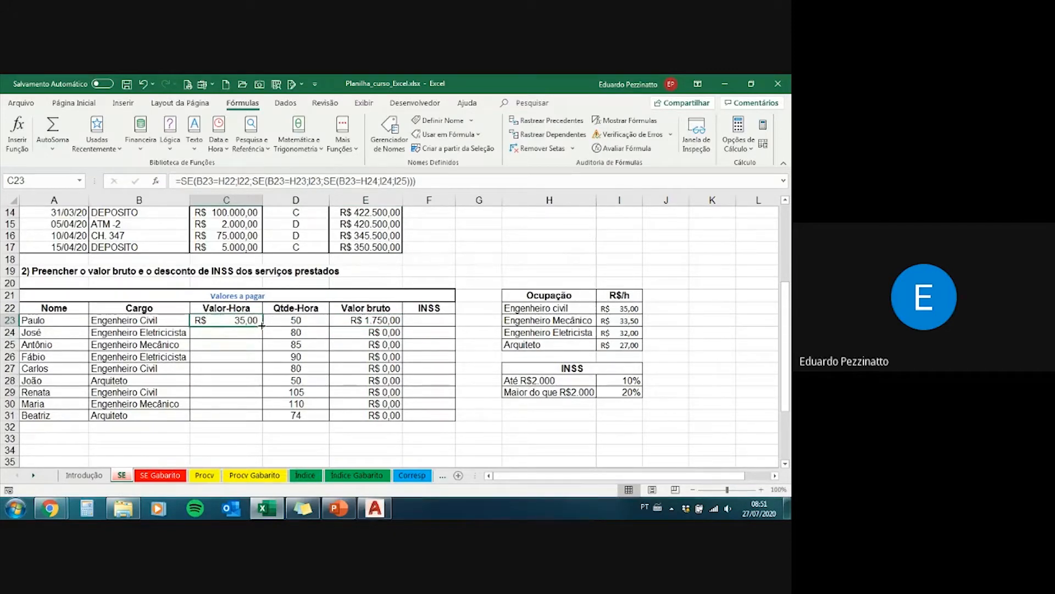
pyautogui.moveTo(263, 326); pyautogui.dragTo(258, 388)
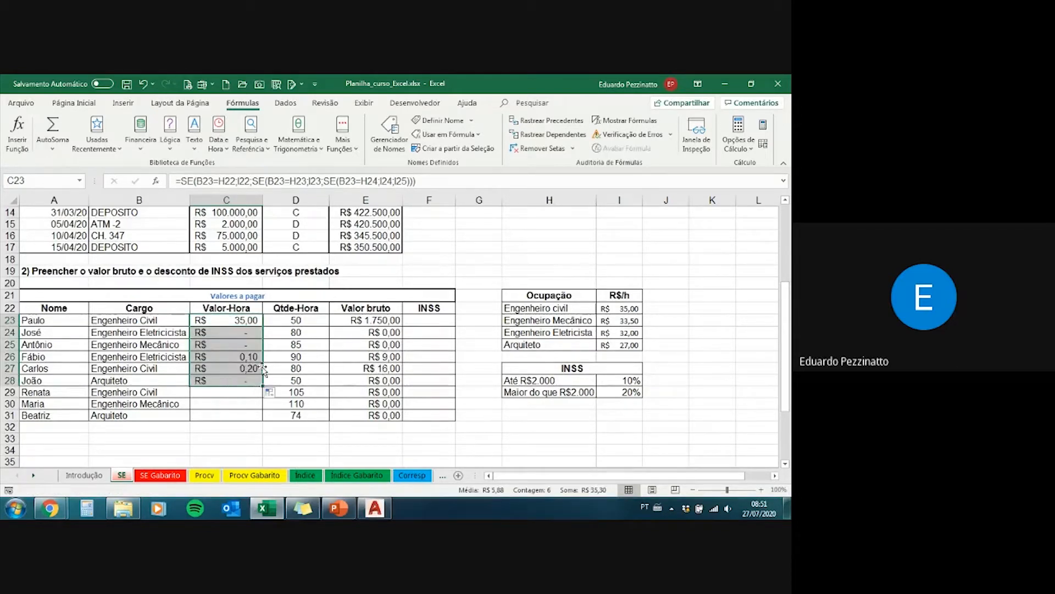
# Step: Inspect the cell references of the copied formula in C25 against the Ocupação table, and return to C23
pyautogui.click(231, 346)
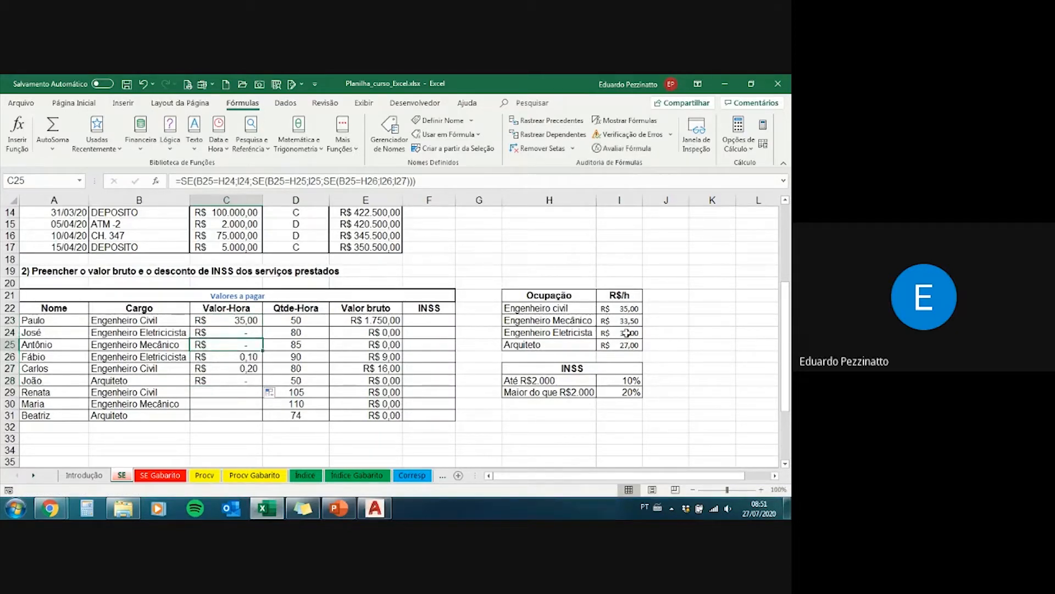
pyautogui.click(430, 180)
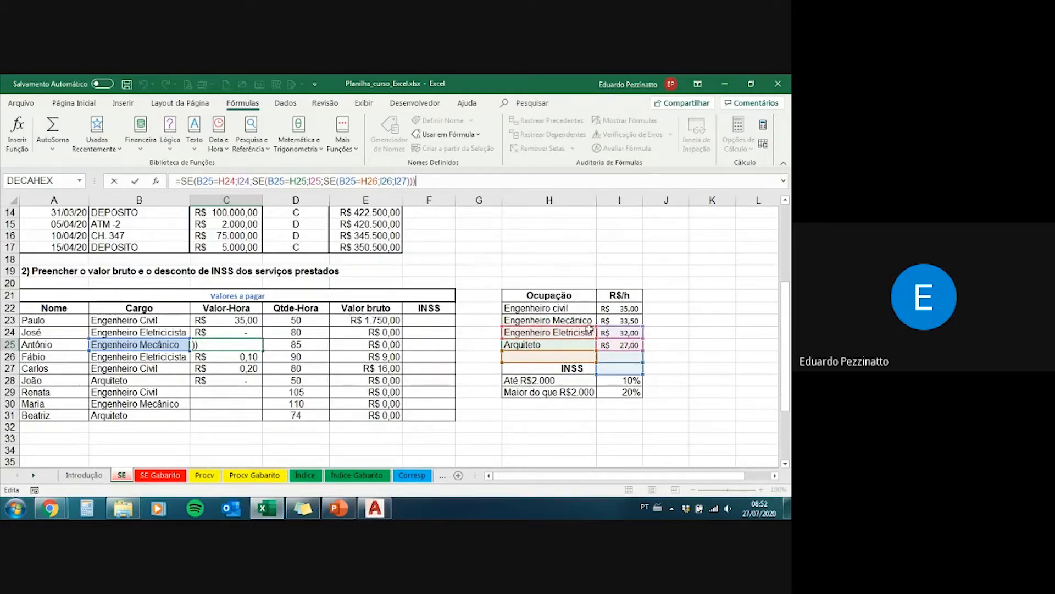
pyautogui.hotkey('ctrl', 'Return')
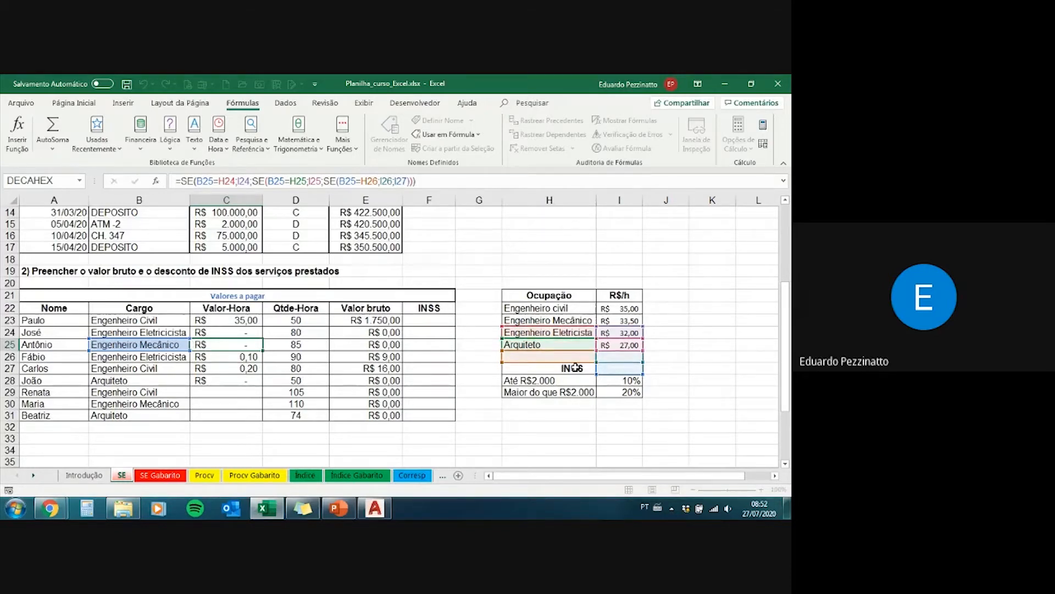
pyautogui.press('Up')
pyautogui.press('Up')
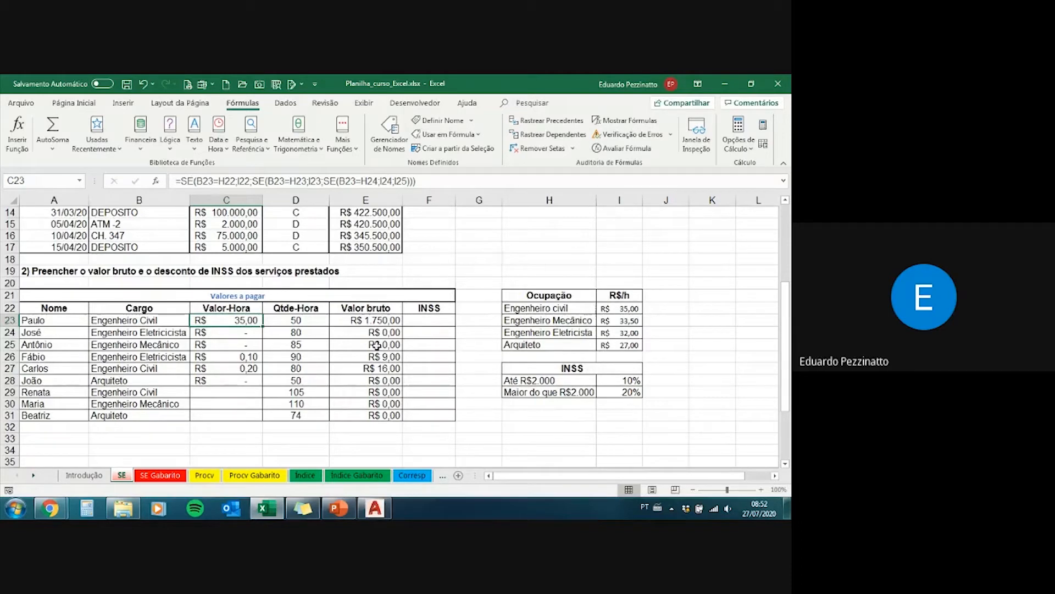
# Step: Make the Engenheiro civil references in C23's first SE absolute, as $H$22 and $I$22, leaving B23 relative
pyautogui.click(208, 179)
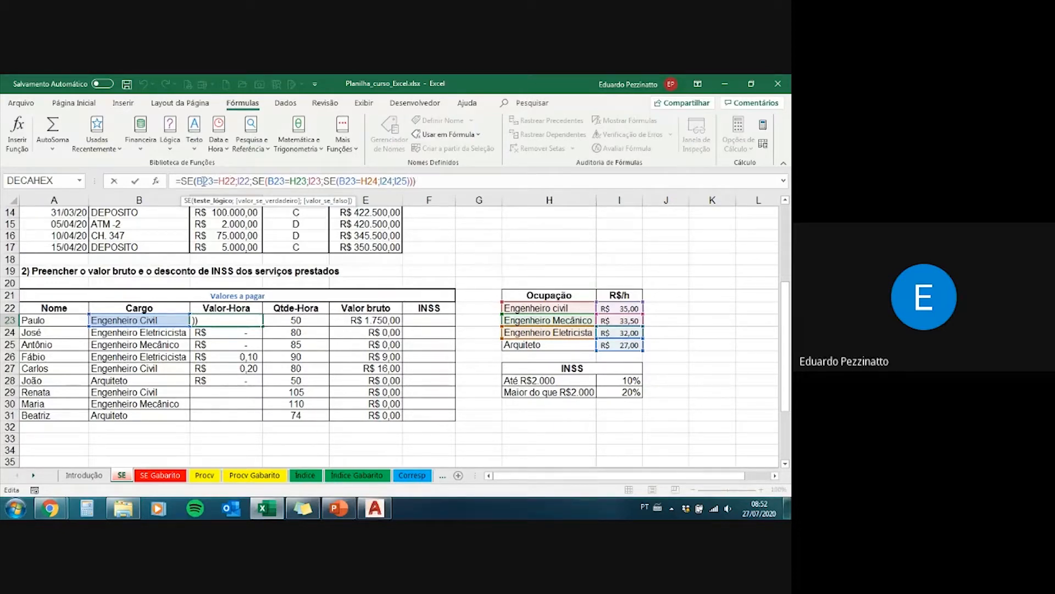
pyautogui.moveTo(197, 181); pyautogui.dragTo(214, 181)
pyautogui.moveTo(220, 181); pyautogui.dragTo(228, 180)
pyautogui.press('F4')
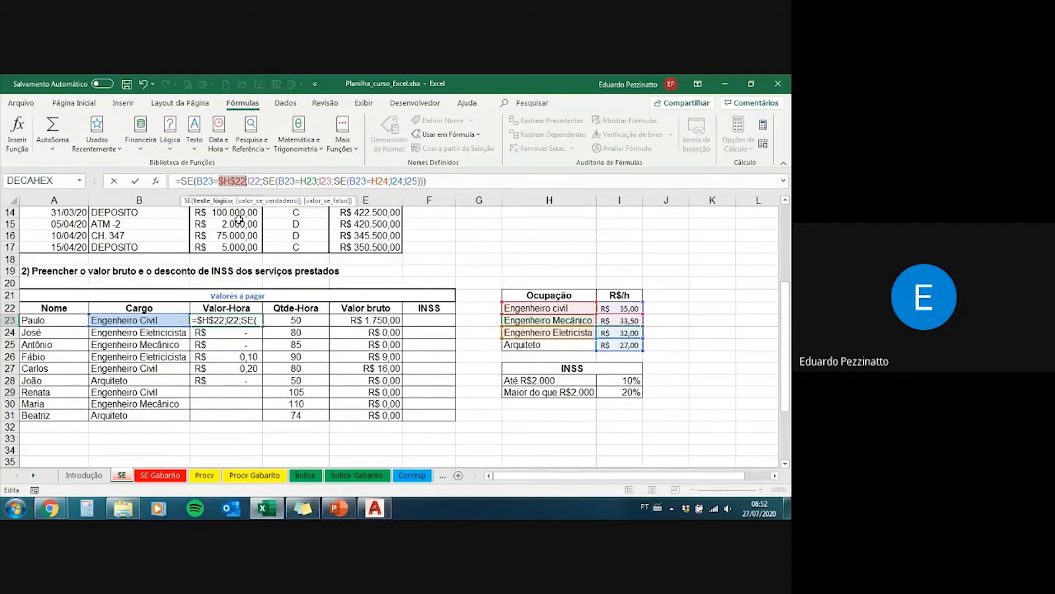
pyautogui.click(220, 181)
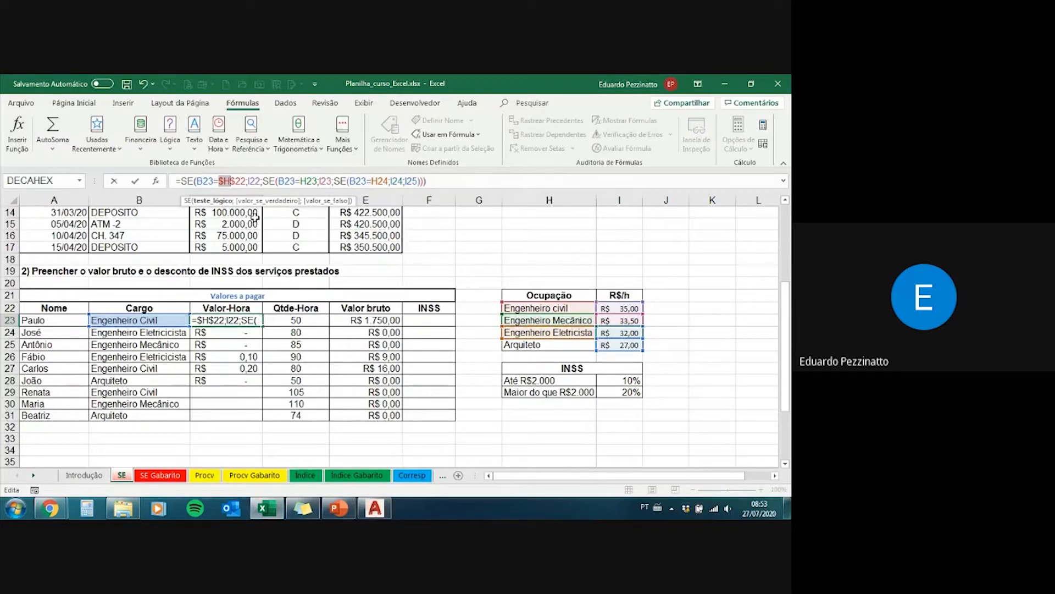
pyautogui.moveTo(230, 181); pyautogui.dragTo(245, 181)
pyautogui.moveTo(218, 181); pyautogui.dragTo(246, 181)
pyautogui.moveTo(248, 181); pyautogui.dragTo(261, 181)
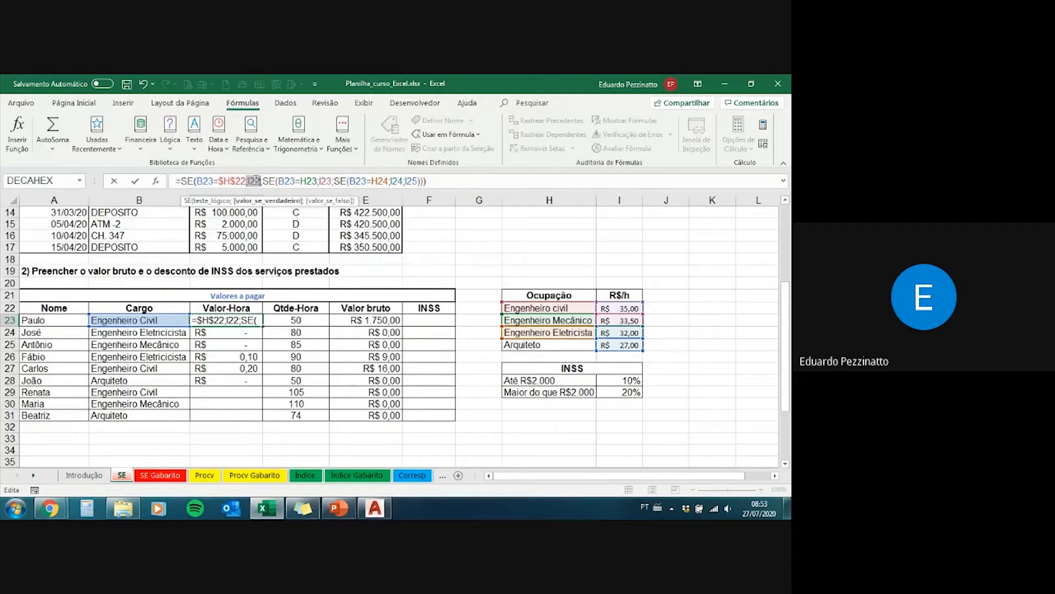
pyautogui.click(254, 181)
pyautogui.press('F4')
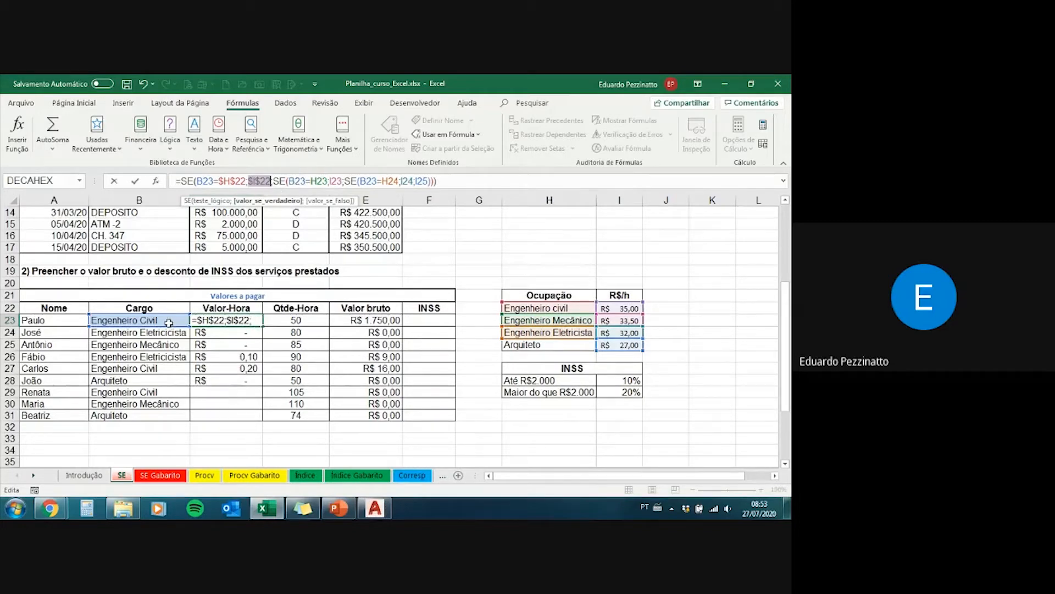
# Step: Make the Engenheiro Mecânico references in the second SE absolute, as $H$23 and $I$23
pyautogui.click(324, 180)
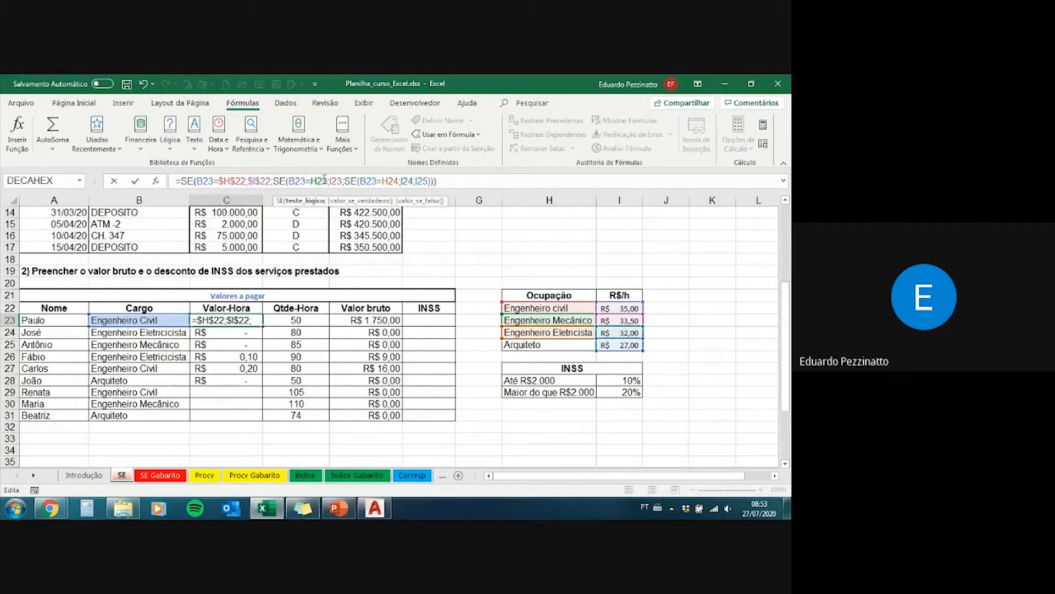
pyautogui.press('F4')
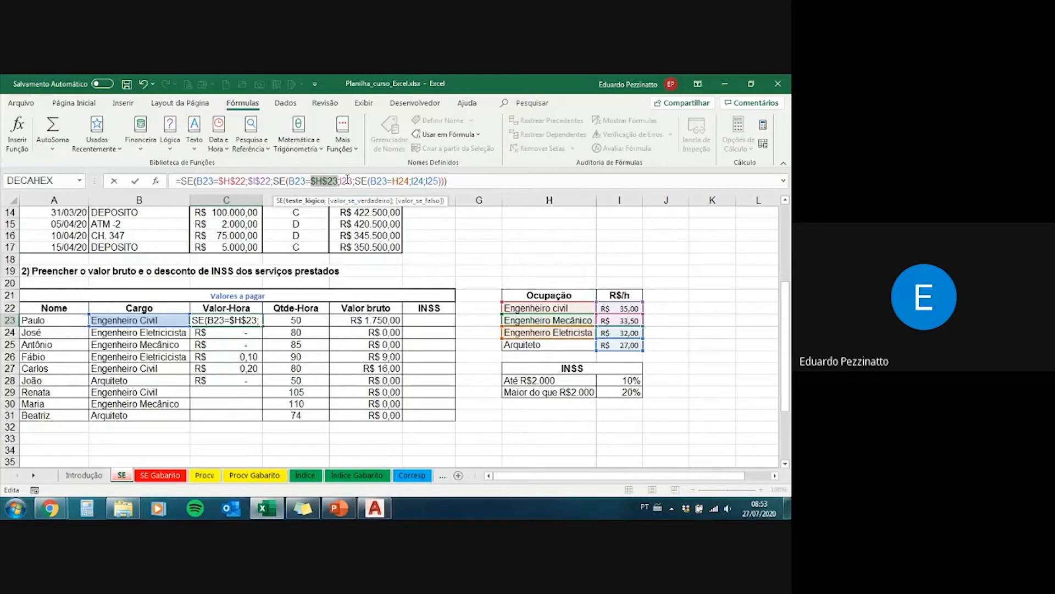
pyautogui.click(346, 179)
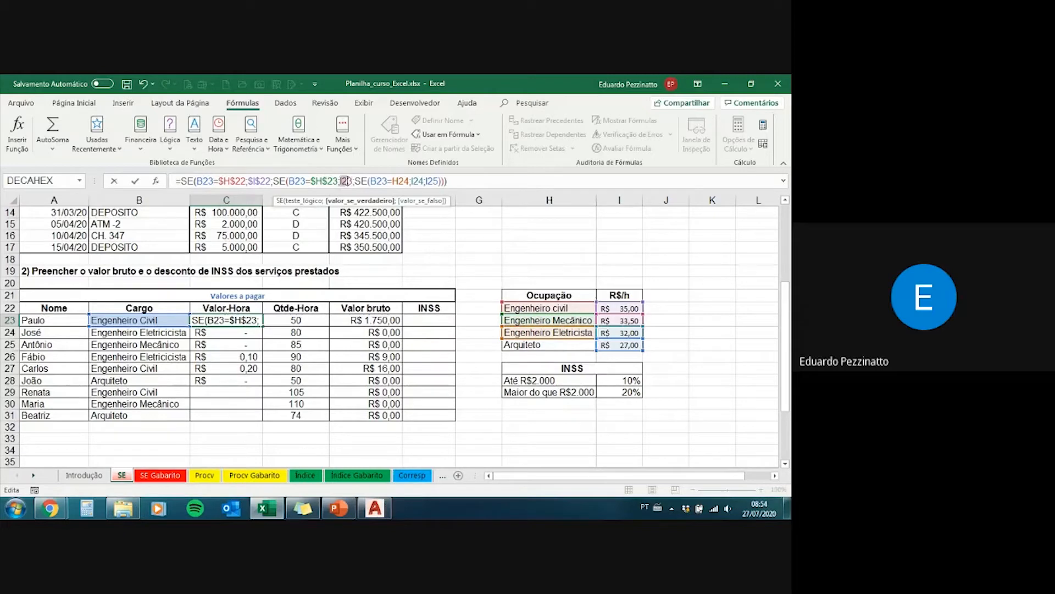
pyautogui.press('F4')
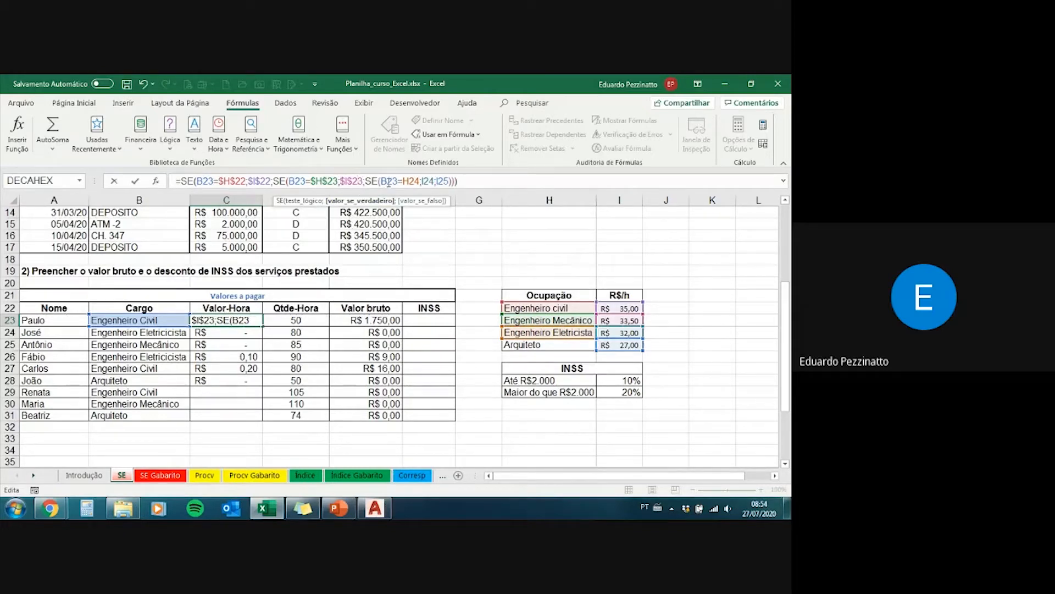
# Step: Make the third SE's table references in C23 absolute, as $H$24, $I$24 and $I$25, and fill the formula down to C31
pyautogui.moveTo(380, 182); pyautogui.dragTo(397, 181)
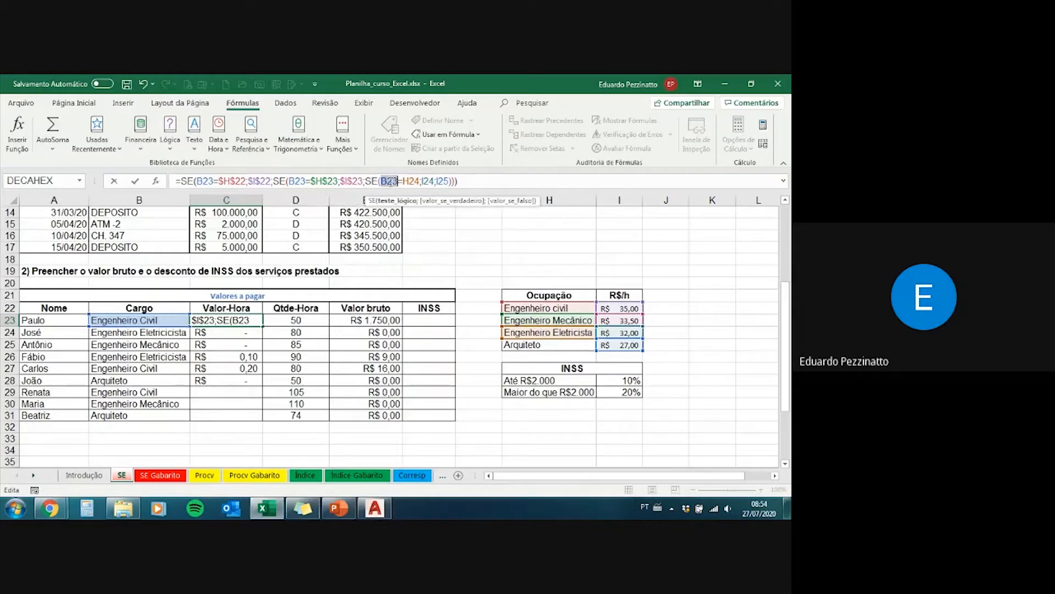
pyautogui.click(391, 181)
pyautogui.press('F4')
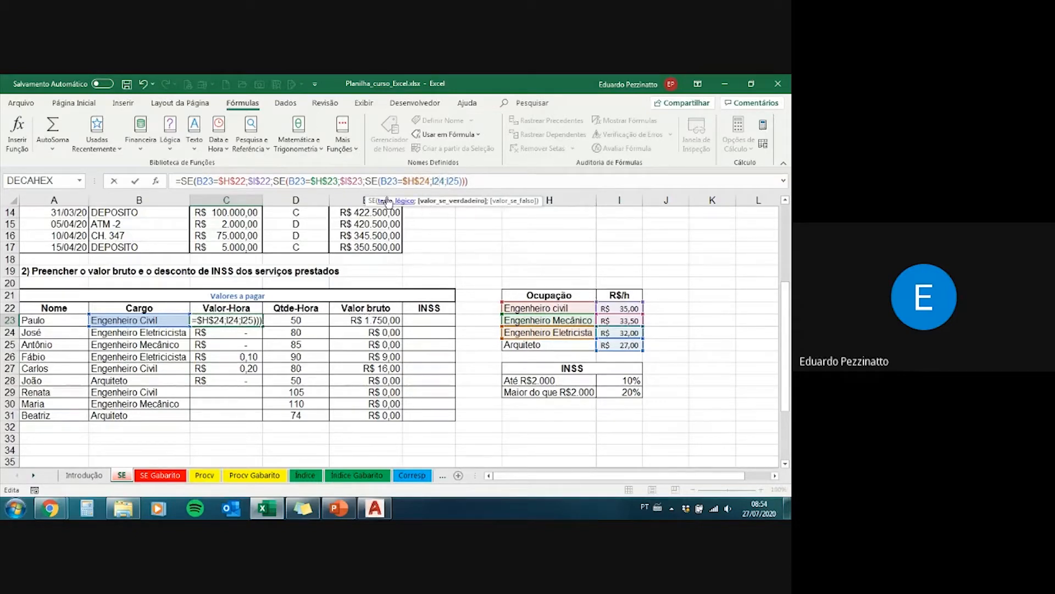
pyautogui.click(447, 201)
pyautogui.press('F4')
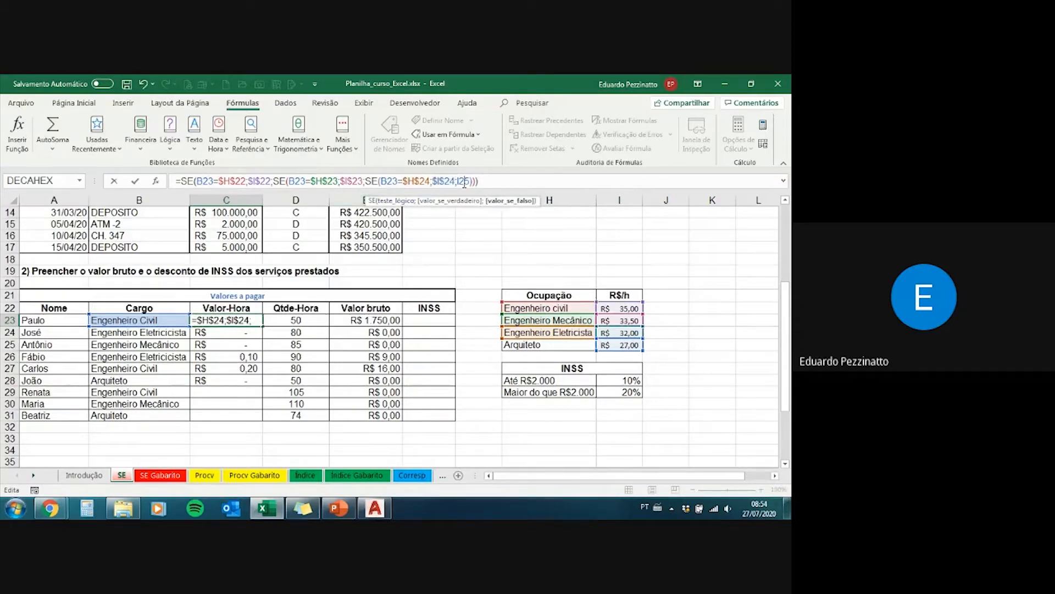
pyautogui.press('F4')
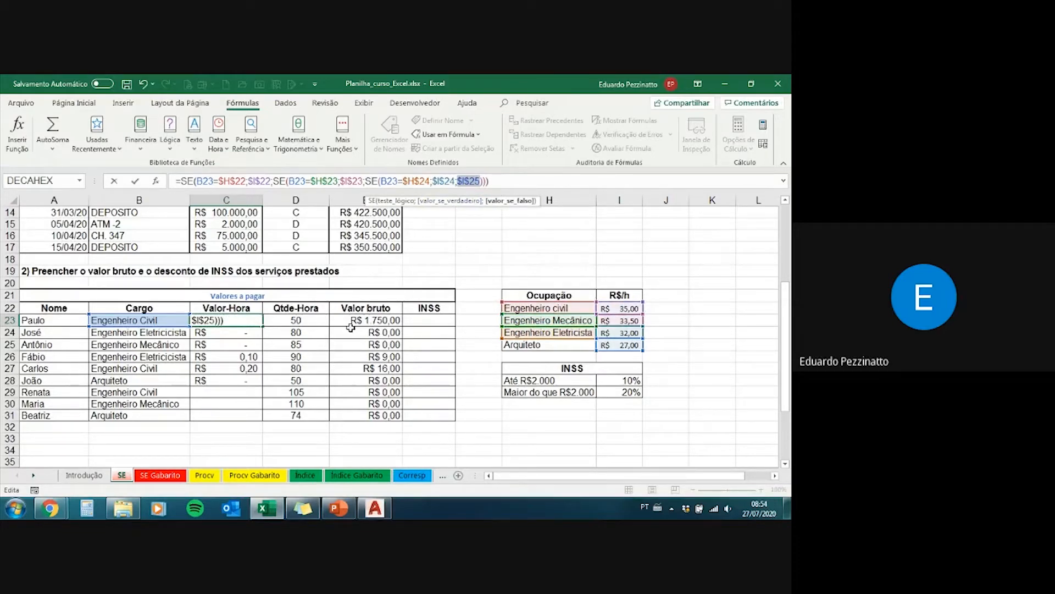
pyautogui.hotkey('ctrl', 'Return')
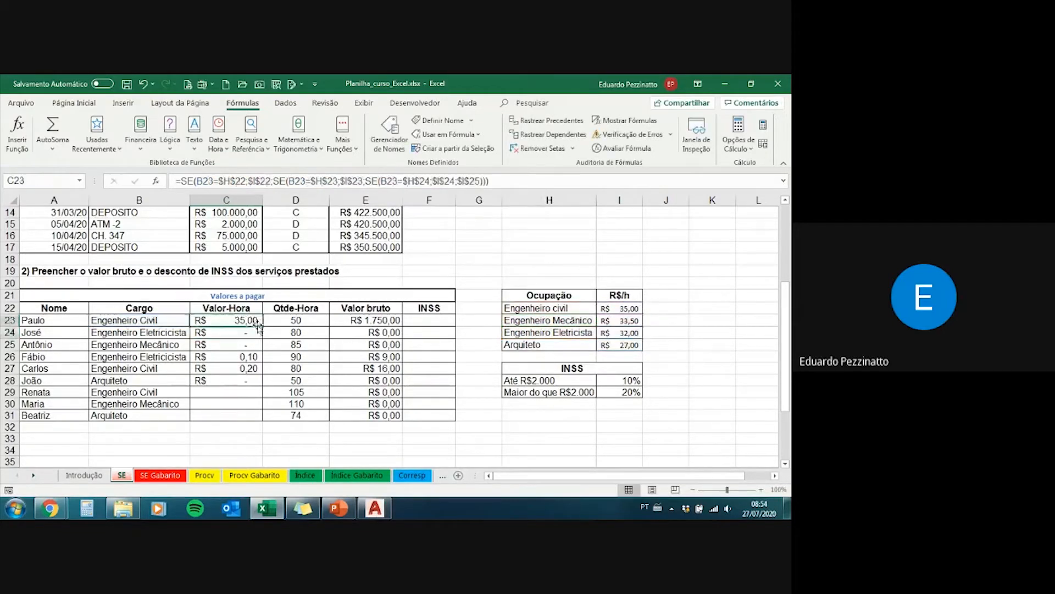
pyautogui.moveTo(263, 328); pyautogui.dragTo(263, 419)
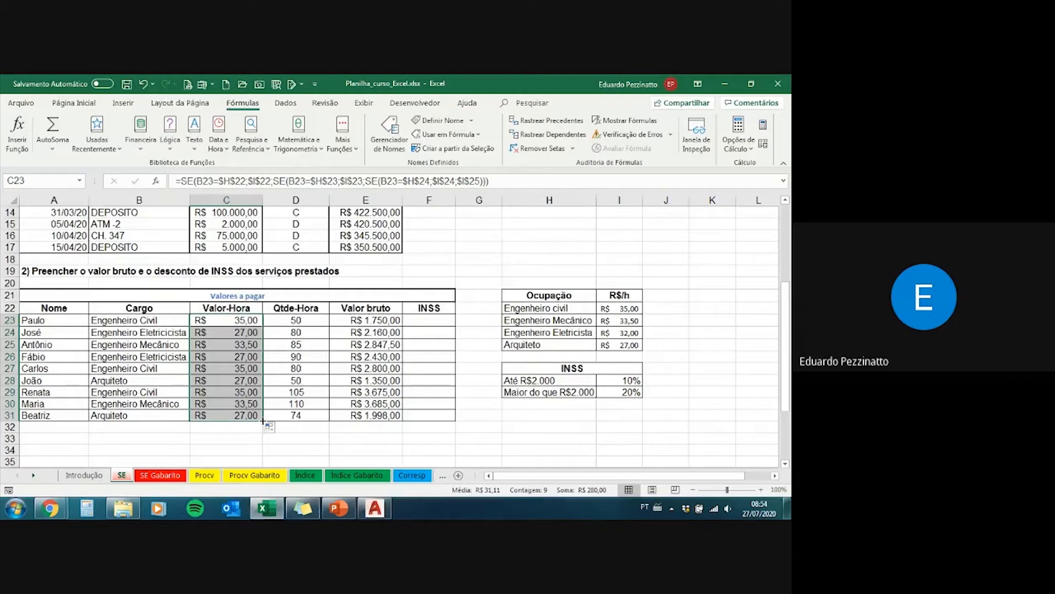
# Step: Inspect the nested SE formula copied into C28, checking its relative Cargo reference and the absolute references to the Ocupação table
pyautogui.click(239, 383)
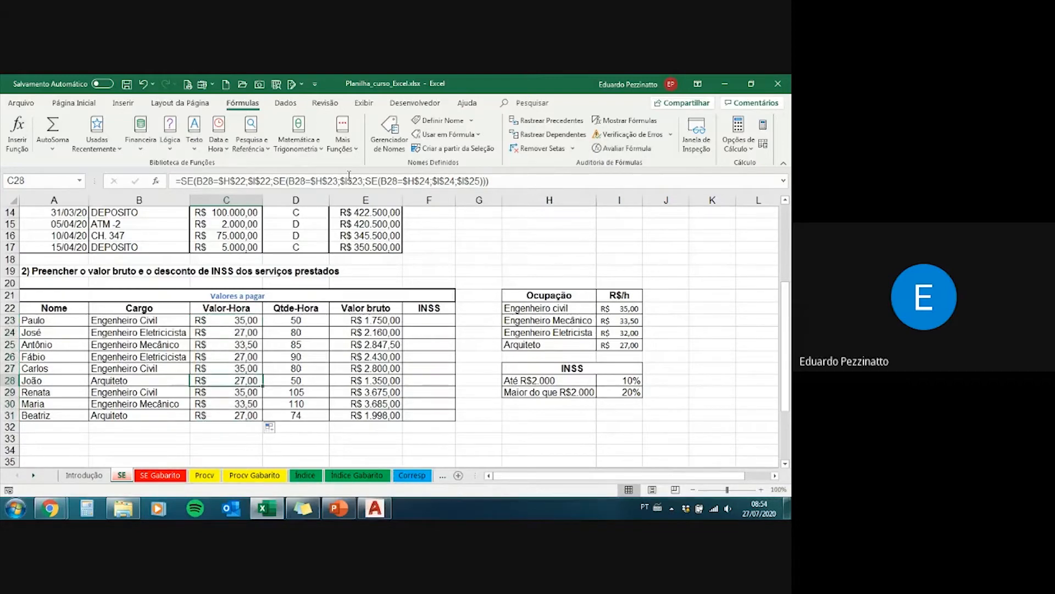
pyautogui.click(339, 186)
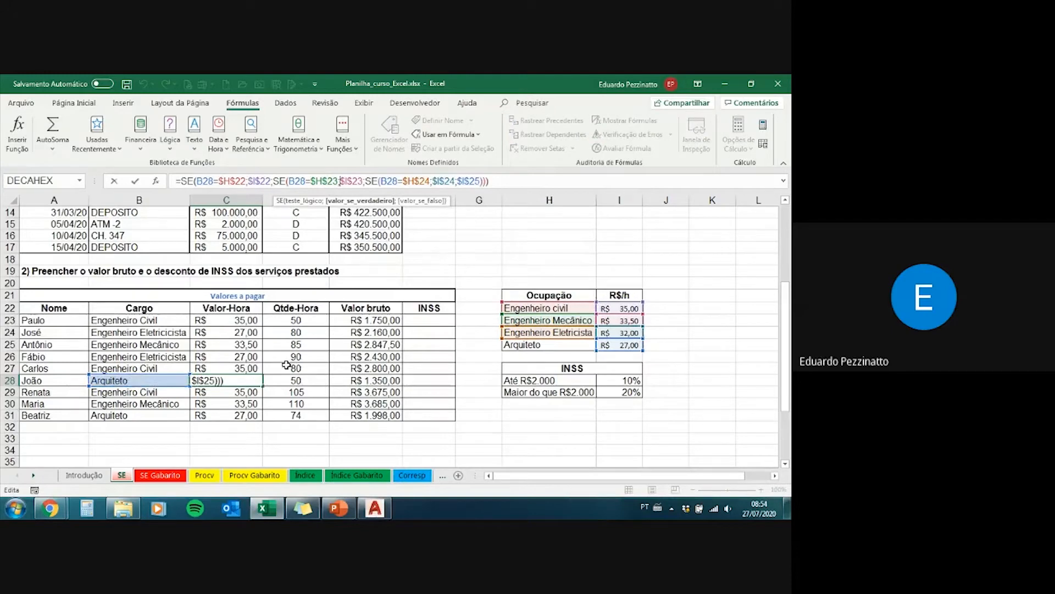
pyautogui.hotkey('ctrl', 'Return')
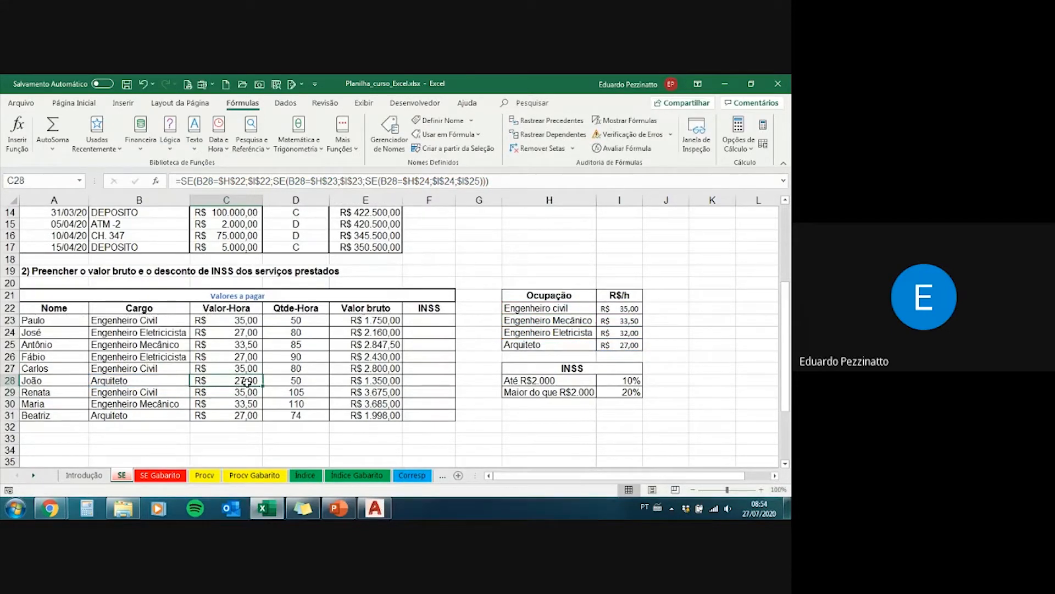
pyautogui.click(347, 182)
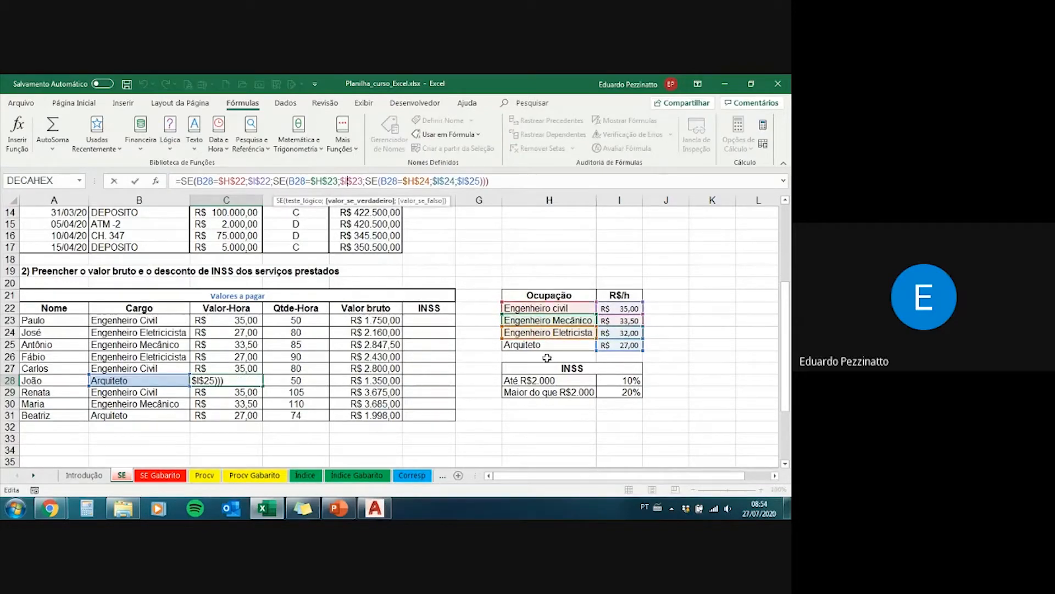
pyautogui.hotkey('ctrl', 'Return')
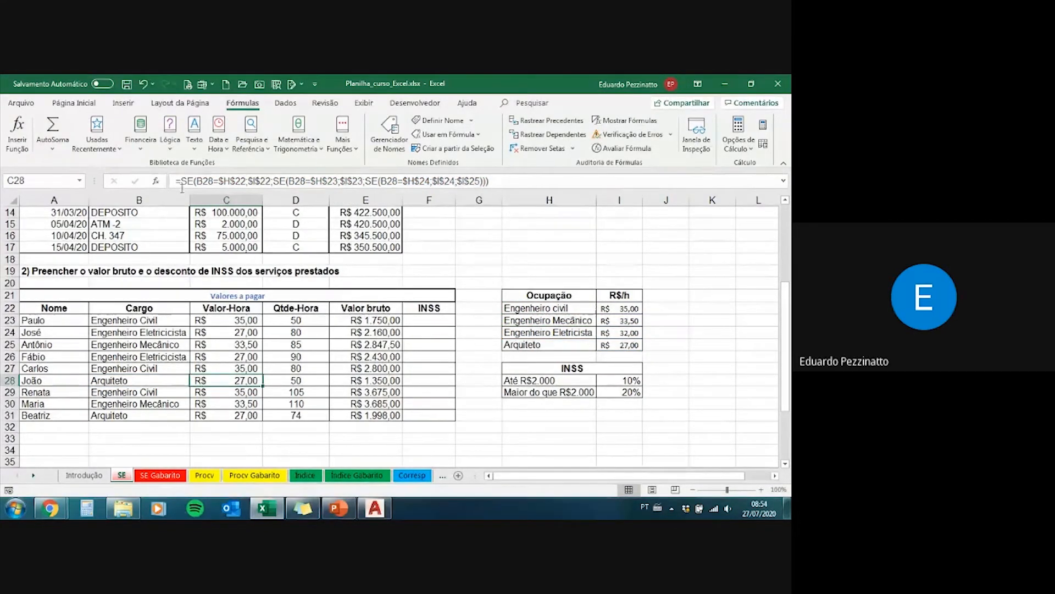
pyautogui.moveTo(184, 180); pyautogui.dragTo(505, 180)
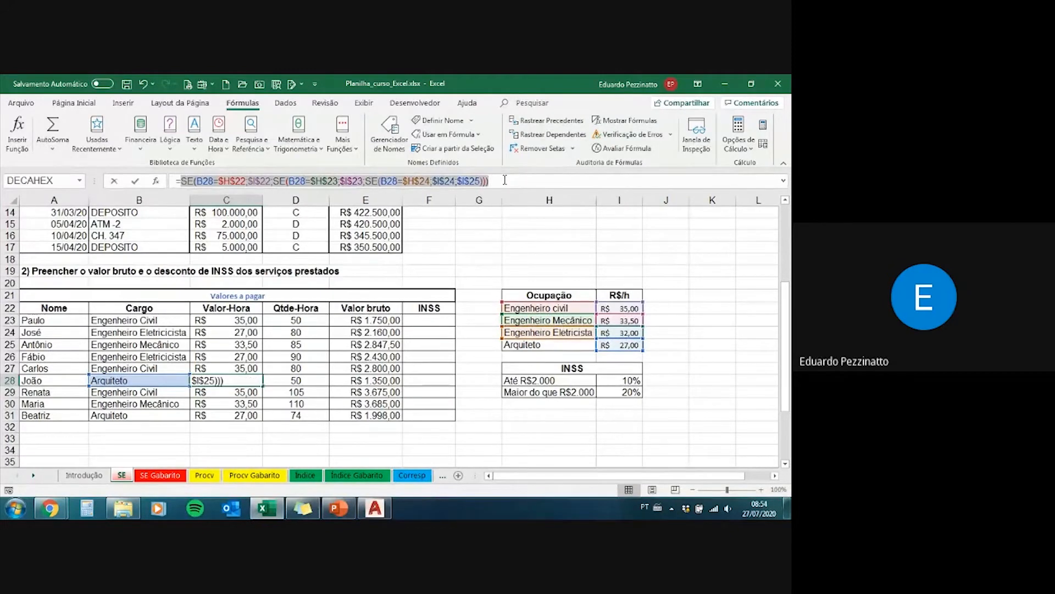
pyautogui.click(504, 180)
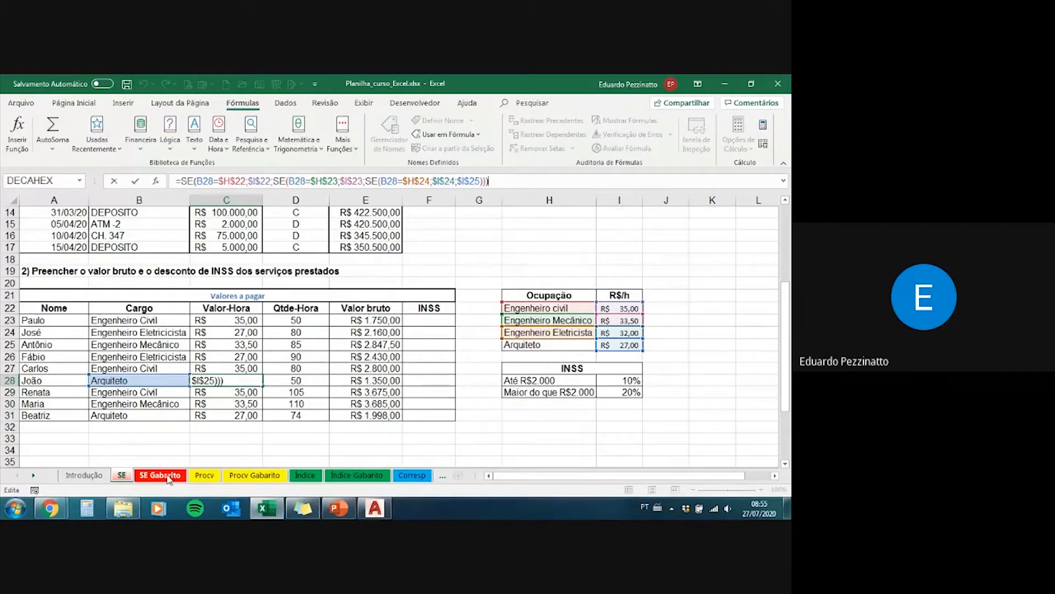
pyautogui.press('Return')
pyautogui.press('Up')
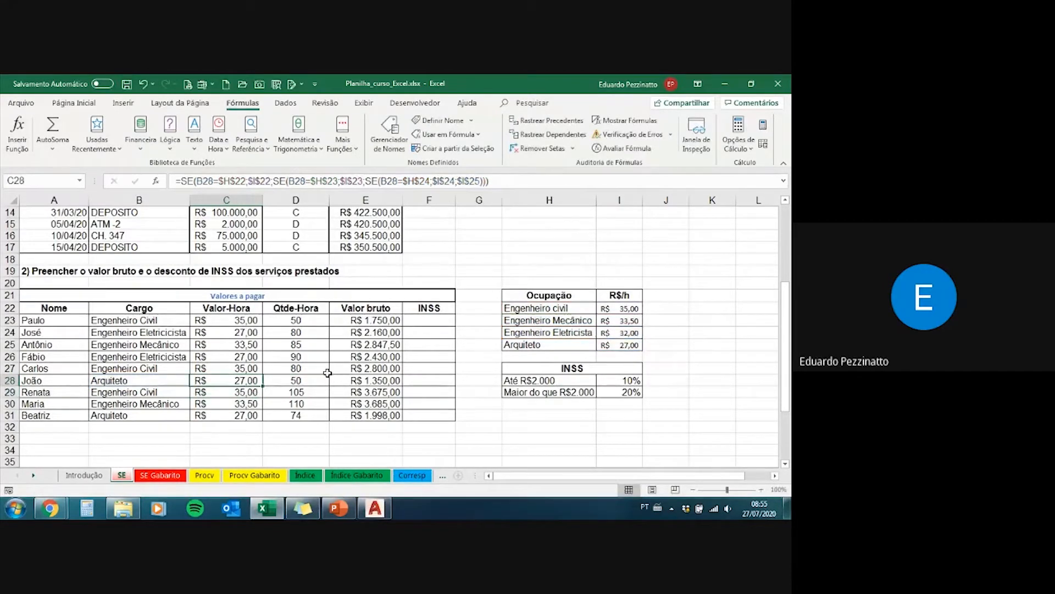
# Step: Check the Valor-Hora formulas of the electrical engineer rows, C24 and C26, against the Ocupação table to trace the wrong rate
pyautogui.click(426, 319)
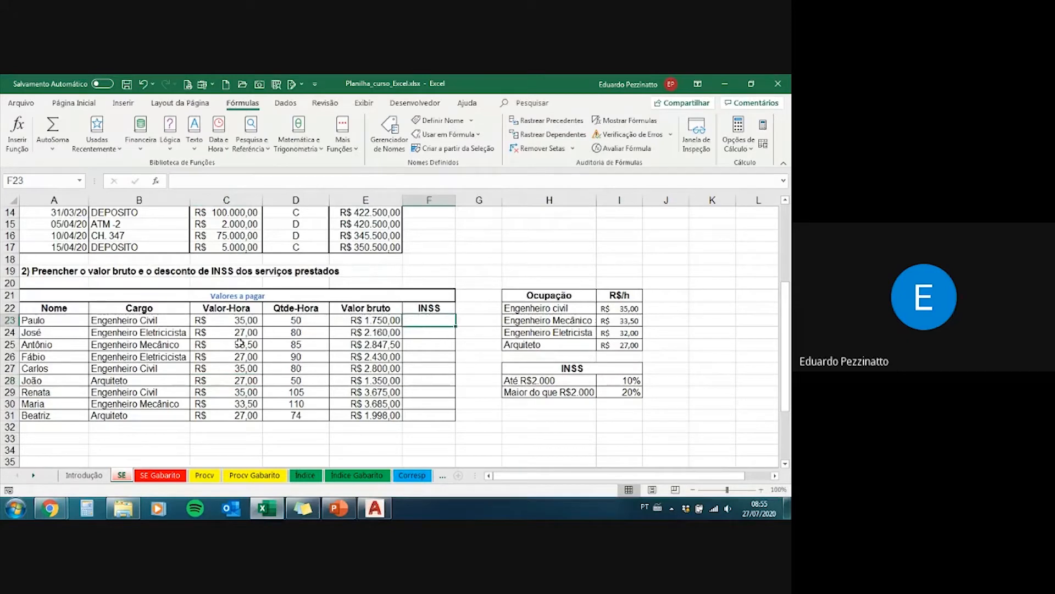
pyautogui.click(231, 412)
pyautogui.click(227, 320)
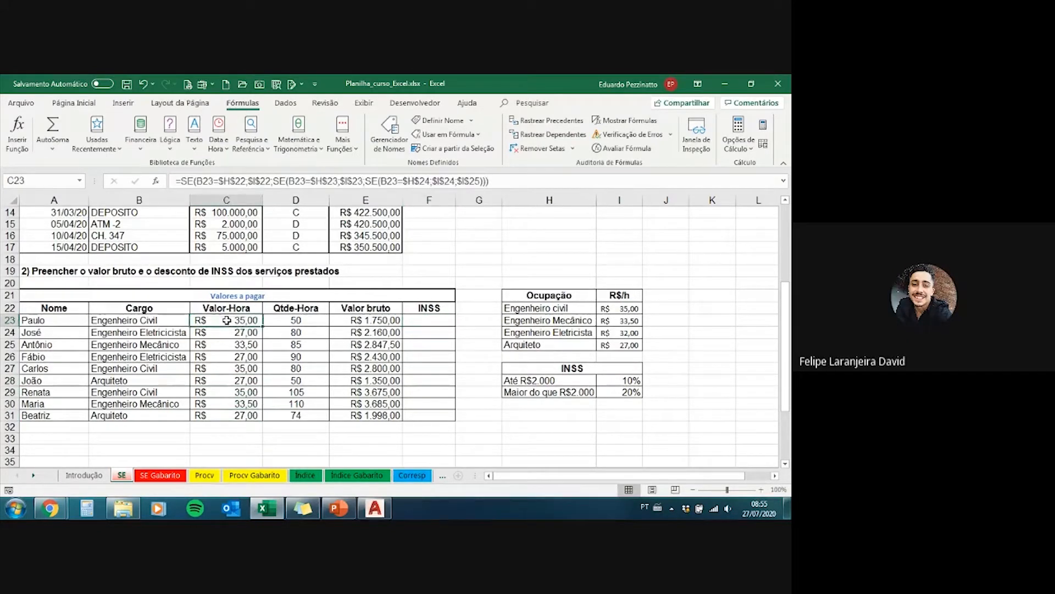
pyautogui.click(226, 343)
pyautogui.click(226, 356)
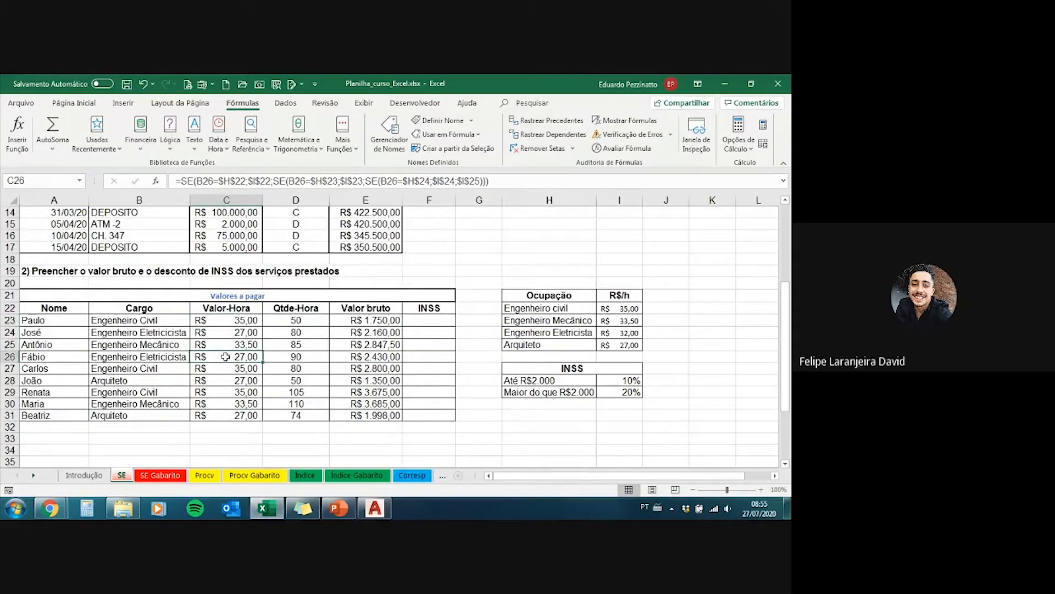
pyautogui.click(385, 181)
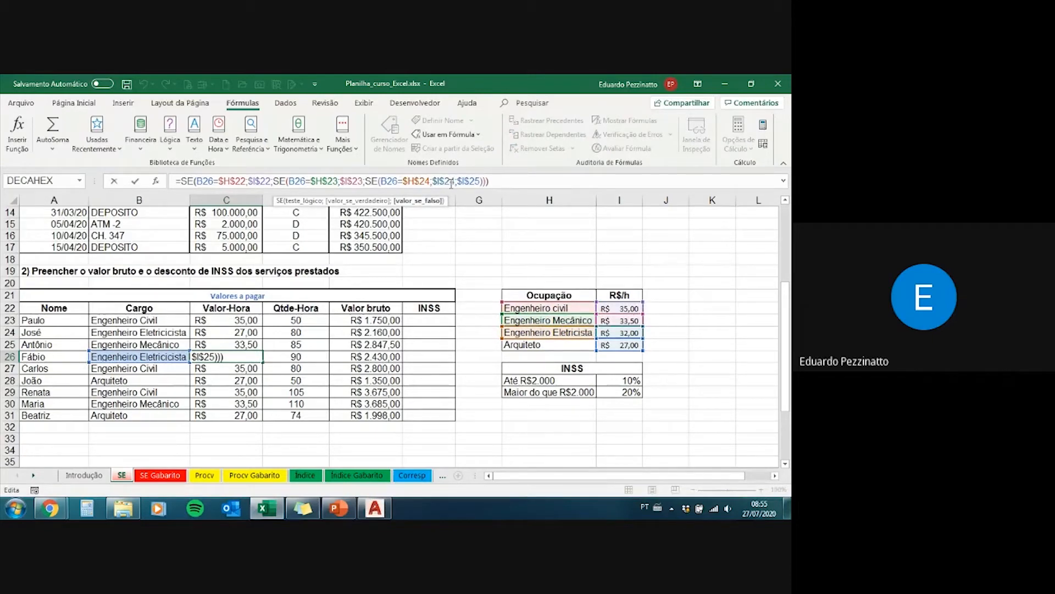
pyautogui.press('Escape')
pyautogui.click(230, 322)
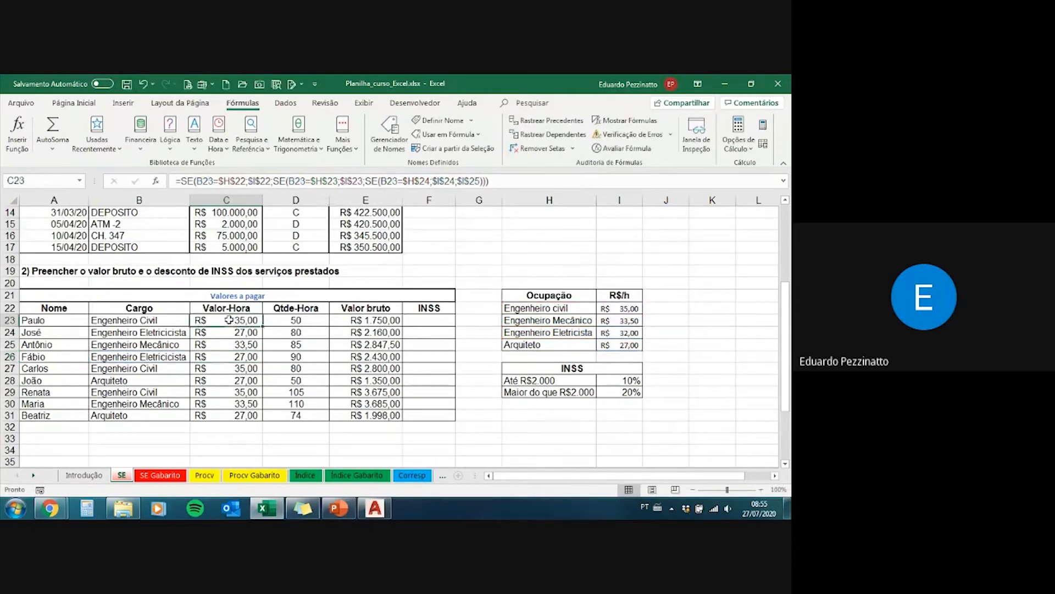
pyautogui.click(231, 332)
pyautogui.click(405, 181)
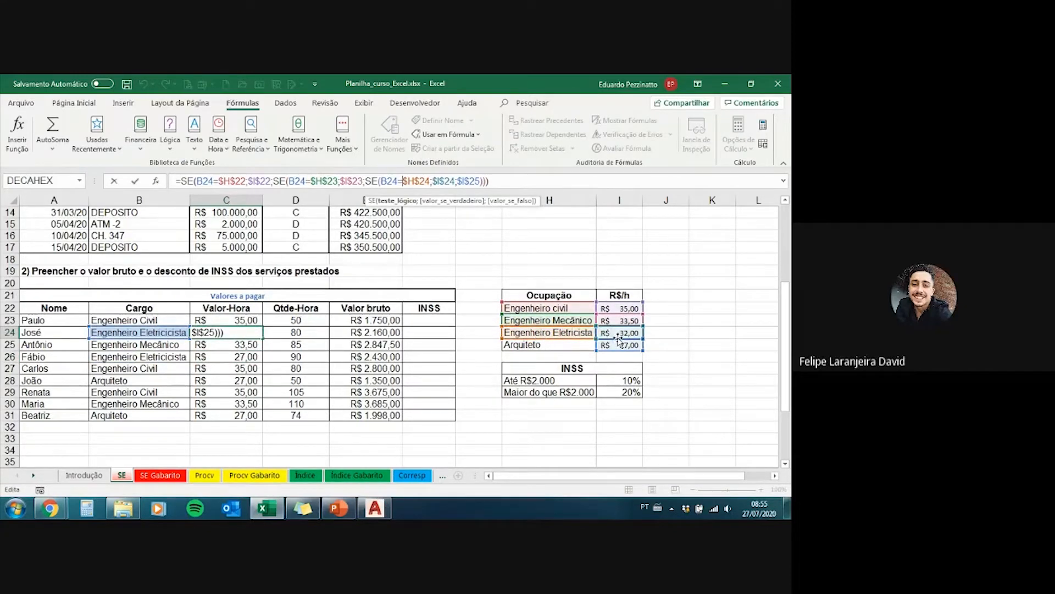
pyautogui.hotkey('ctrl', 'Return')
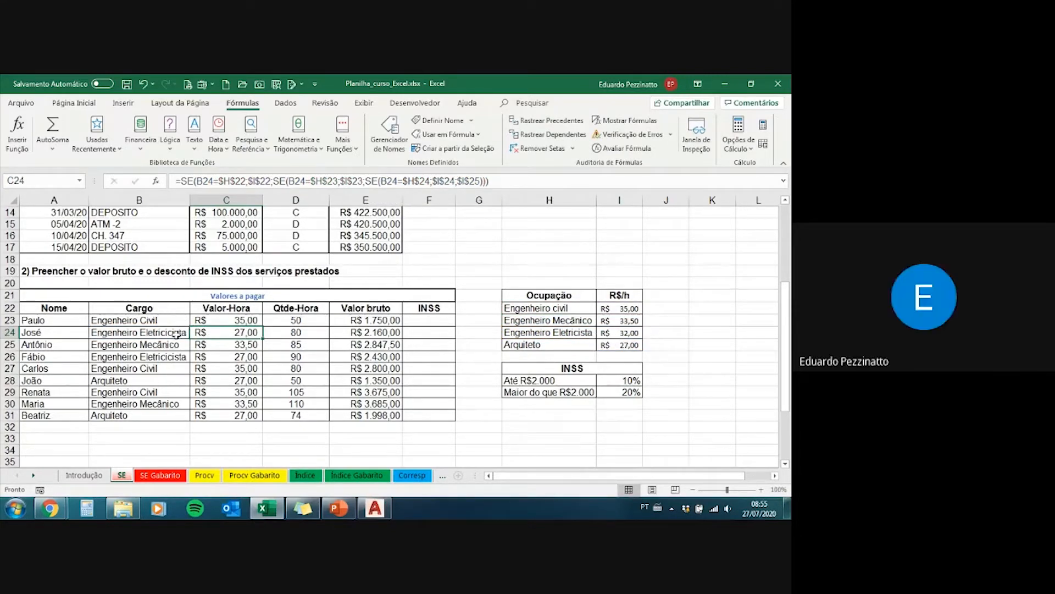
# Step: Correct the misspelled Cargo in B24 to Engenheiro Eletricista
pyautogui.click(176, 332)
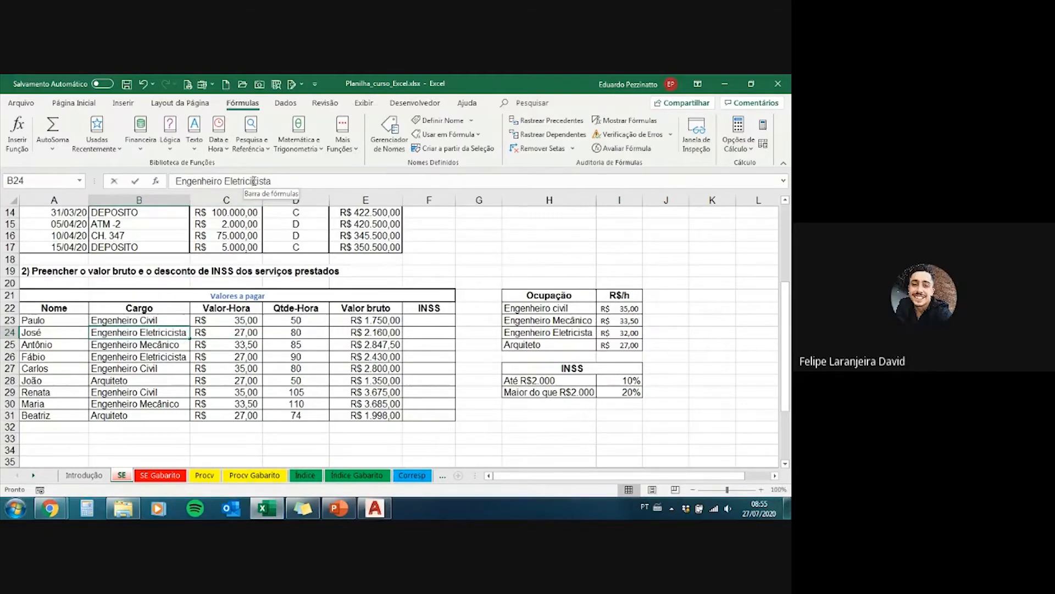
pyautogui.click(253, 181)
pyautogui.press('BackSpace')
pyautogui.press('BackSpace')
pyautogui.press('Return')
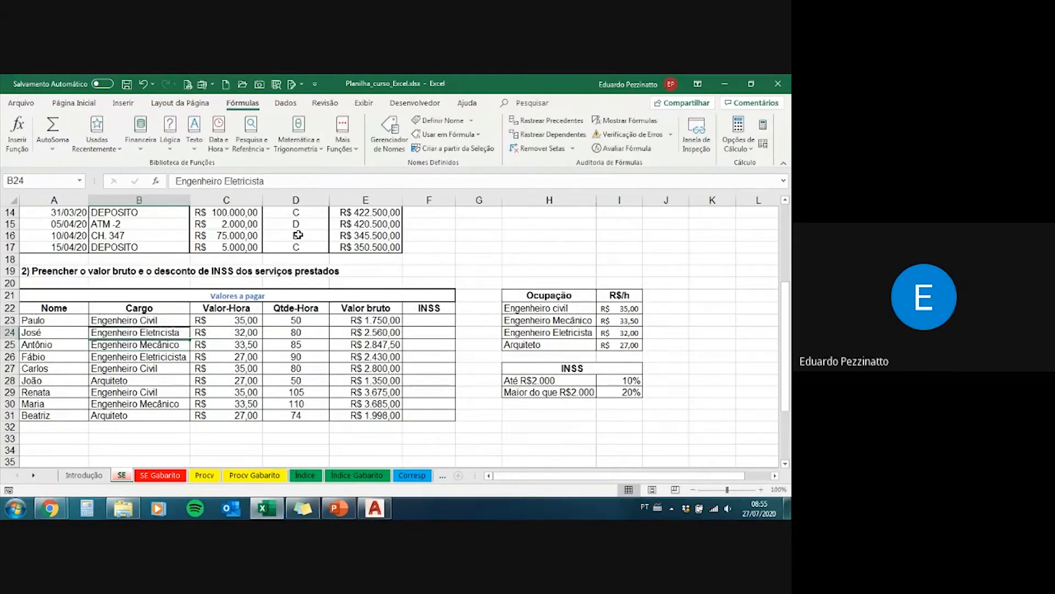
# Step: Correct the misspelled Cargo in B26 to Engenheiro Eletricista as well
pyautogui.press('Down')
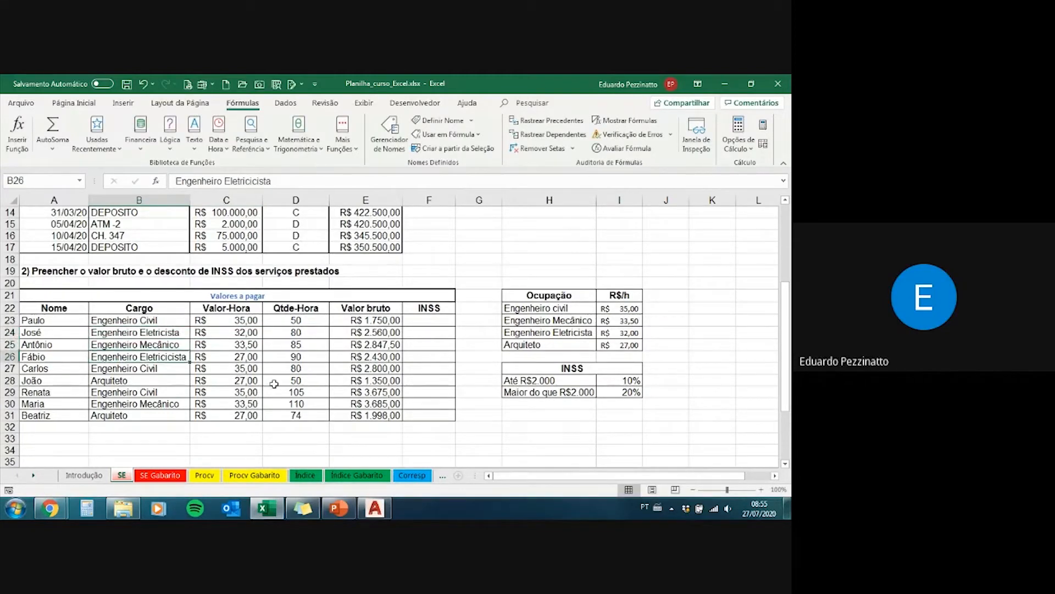
pyautogui.click(253, 181)
pyautogui.press('BackSpace')
pyautogui.press('BackSpace')
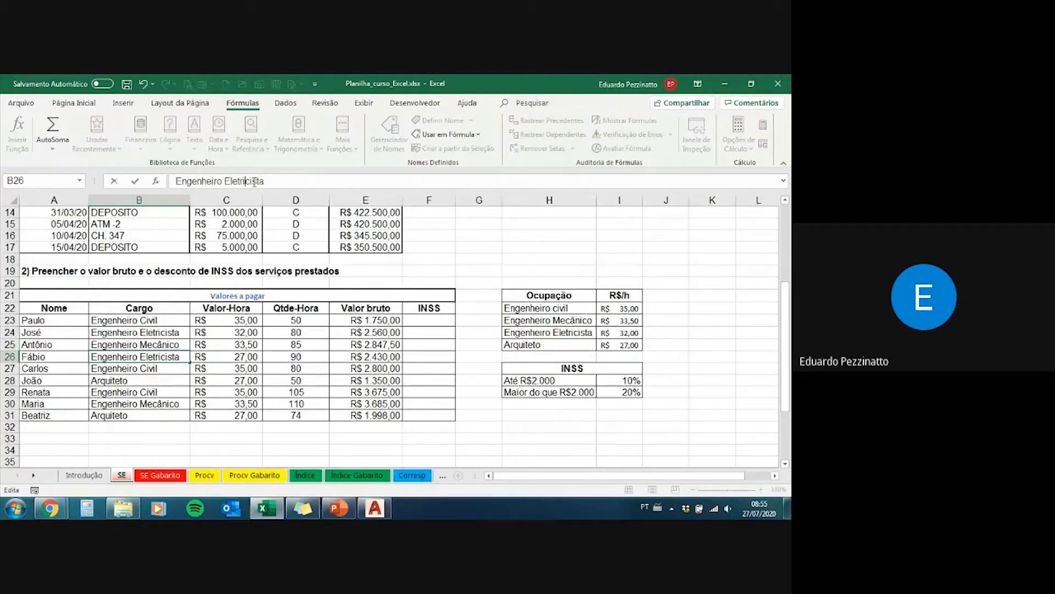
pyautogui.hotkey('ctrl', 'Return')
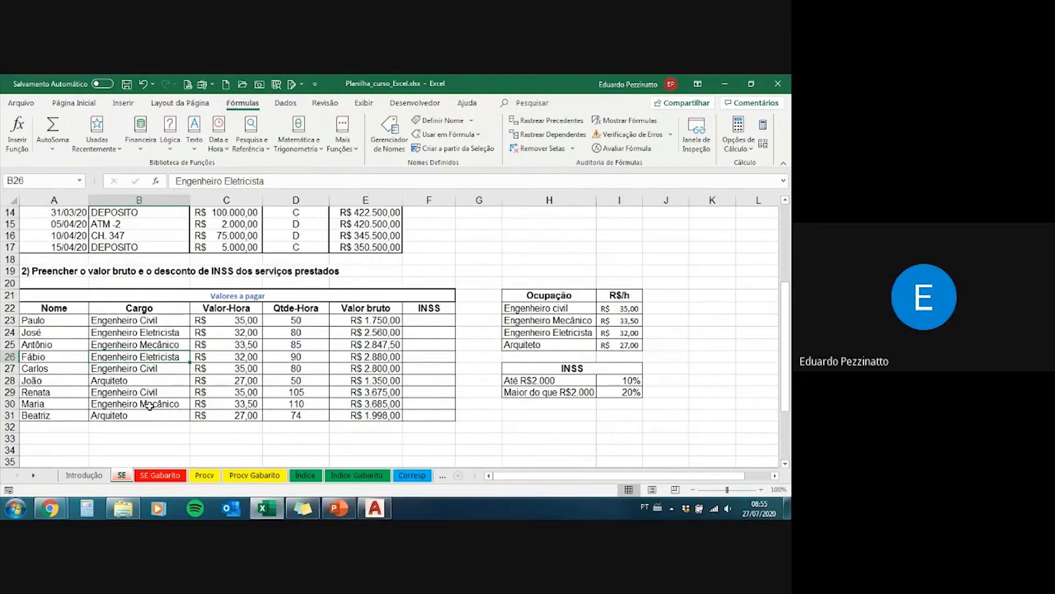
# Step: Review the corrected Cargo entries in B24 and B26 together with the Valor-Hora result in C24
pyautogui.click(154, 334)
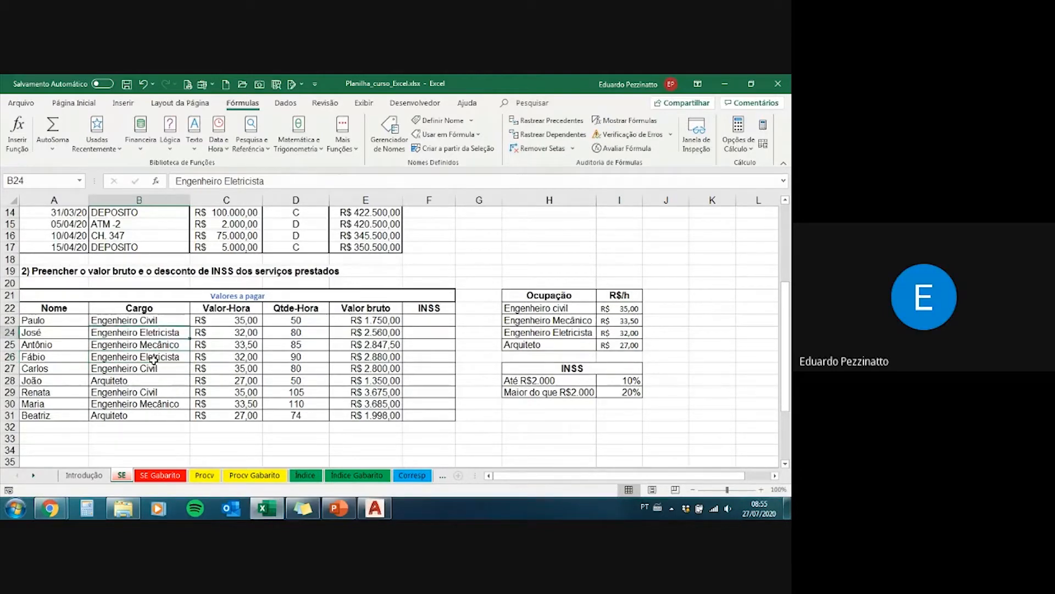
pyautogui.click(153, 356)
pyautogui.click(165, 335)
pyautogui.click(208, 335)
pyautogui.click(178, 332)
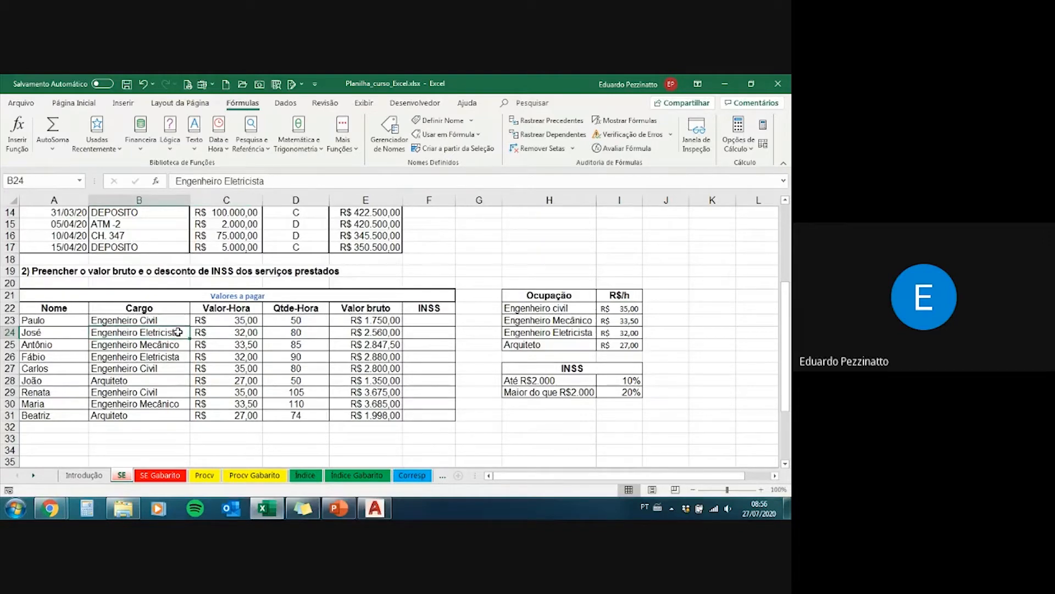
pyautogui.click(177, 359)
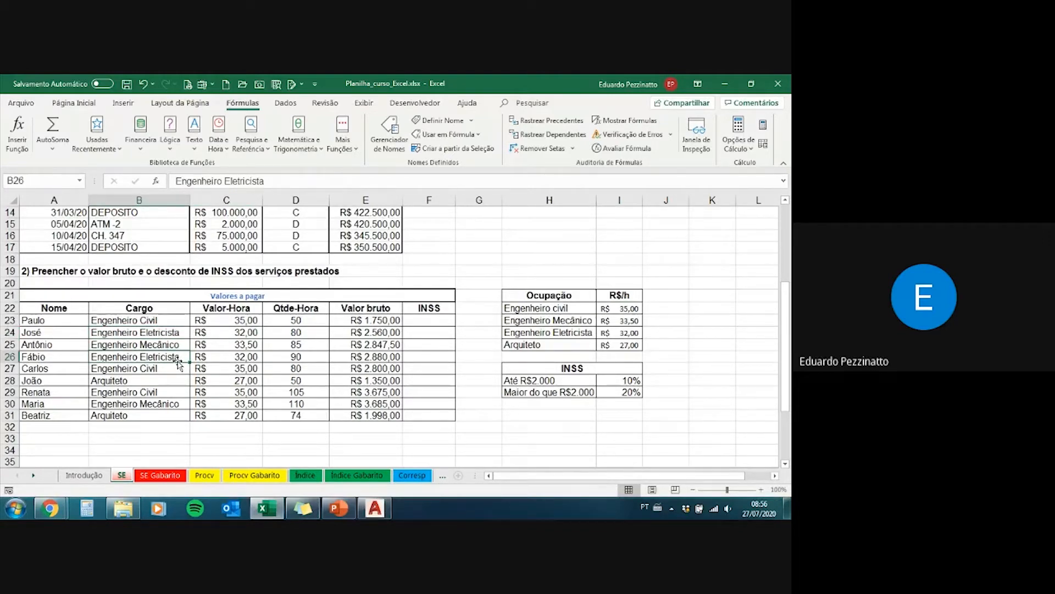
pyautogui.click(167, 334)
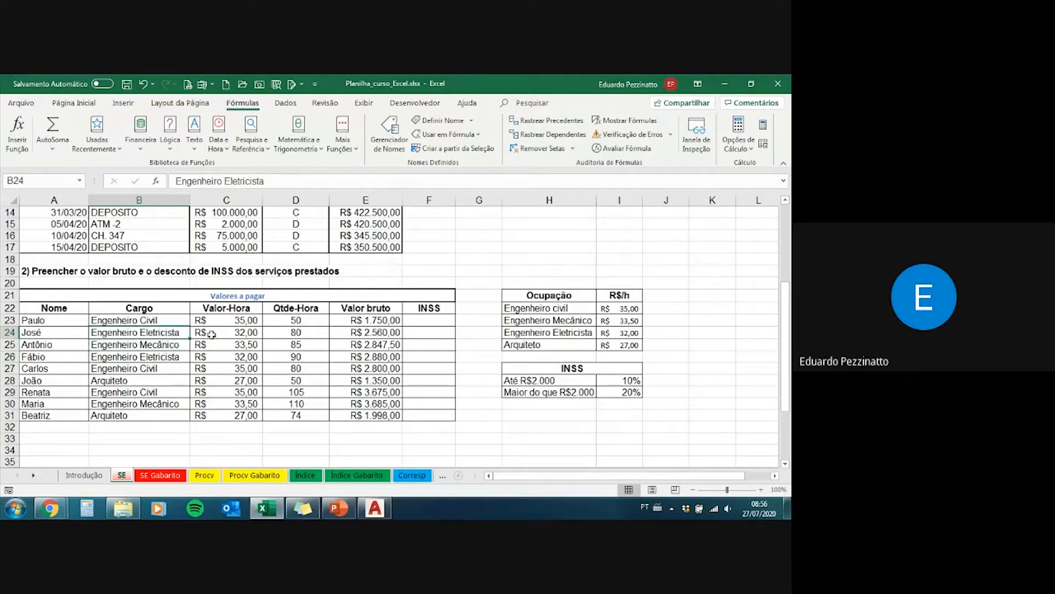
pyautogui.press('Right')
pyautogui.click(173, 332)
# Step: Compare B24 and its Valor-Hora in C24 with the Engenheiro Eletricista and Arquiteto entries in the Ocupação table
pyautogui.click(560, 334)
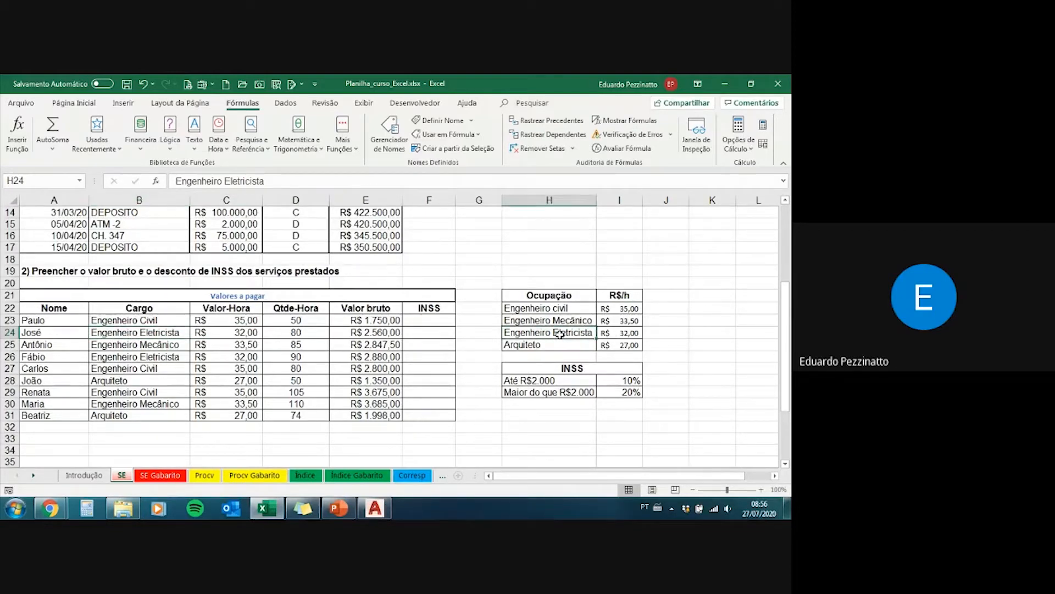
pyautogui.moveTo(619, 344); pyautogui.dragTo(573, 344)
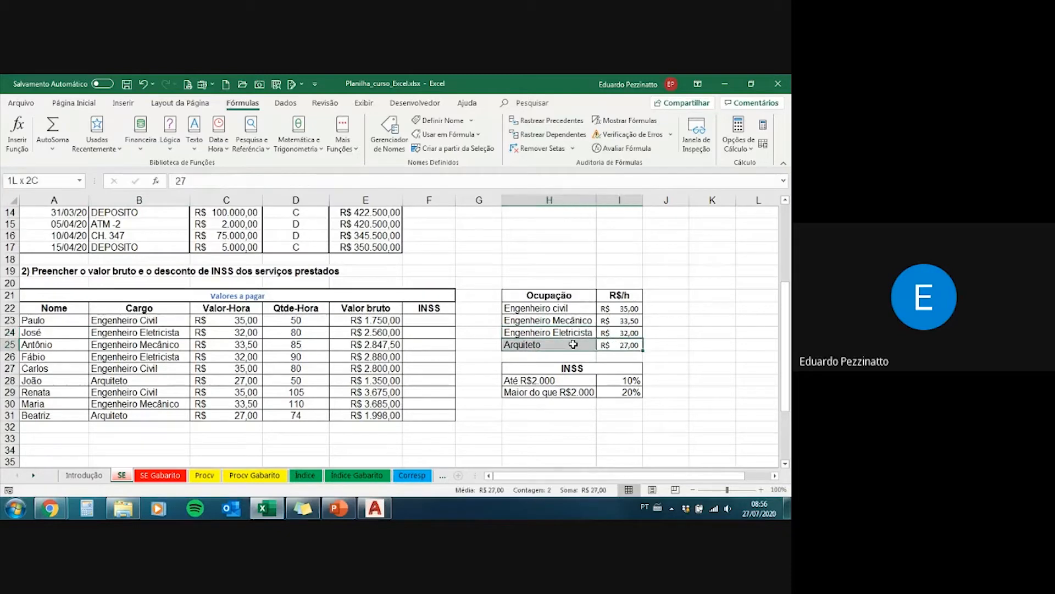
pyautogui.click(243, 333)
pyautogui.click(158, 332)
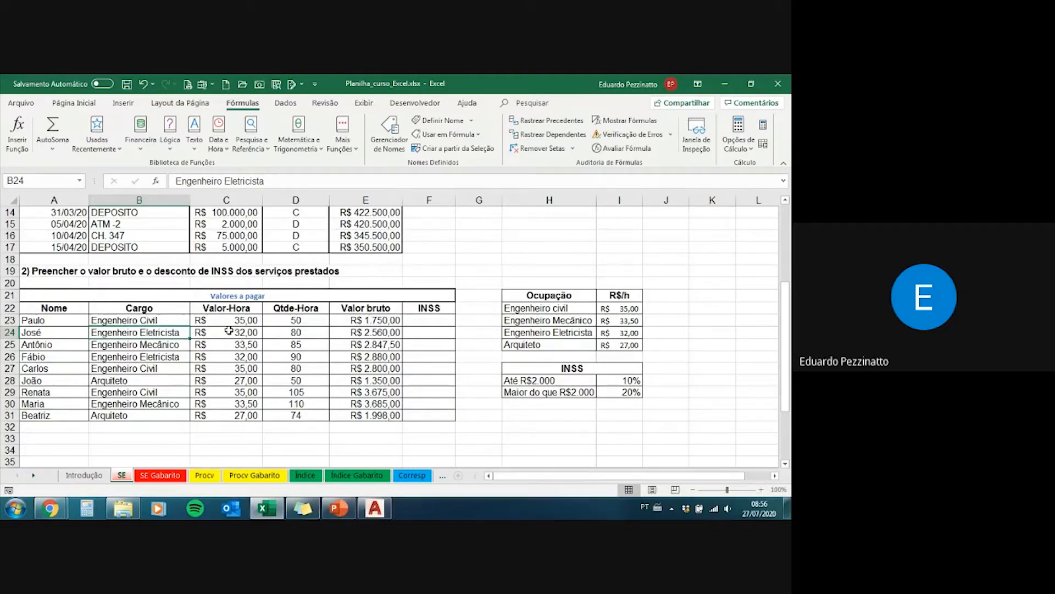
pyautogui.click(200, 332)
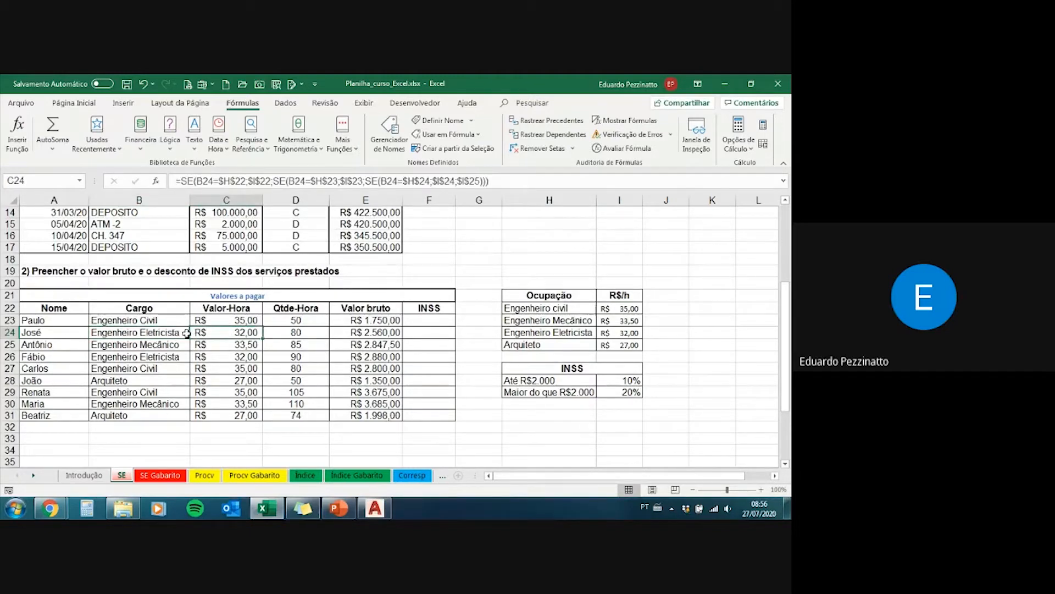
pyautogui.click(183, 332)
pyautogui.click(219, 333)
# Step: Examine the first logical test, B23=$H$22, in the Valor-Hora formula of C23
pyautogui.click(434, 319)
pyautogui.click(216, 321)
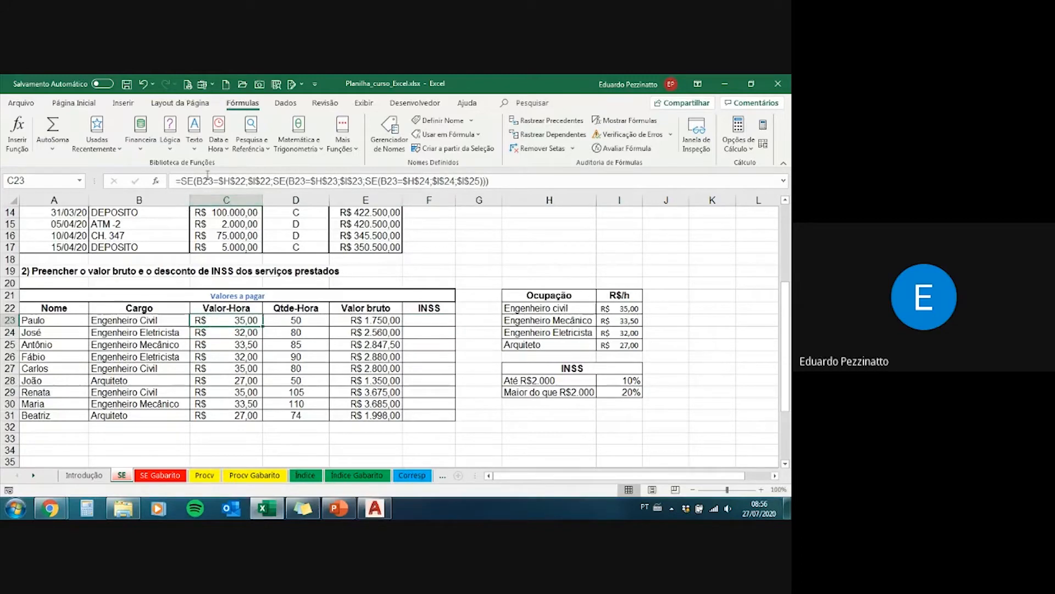
pyautogui.moveTo(196, 181); pyautogui.dragTo(246, 181)
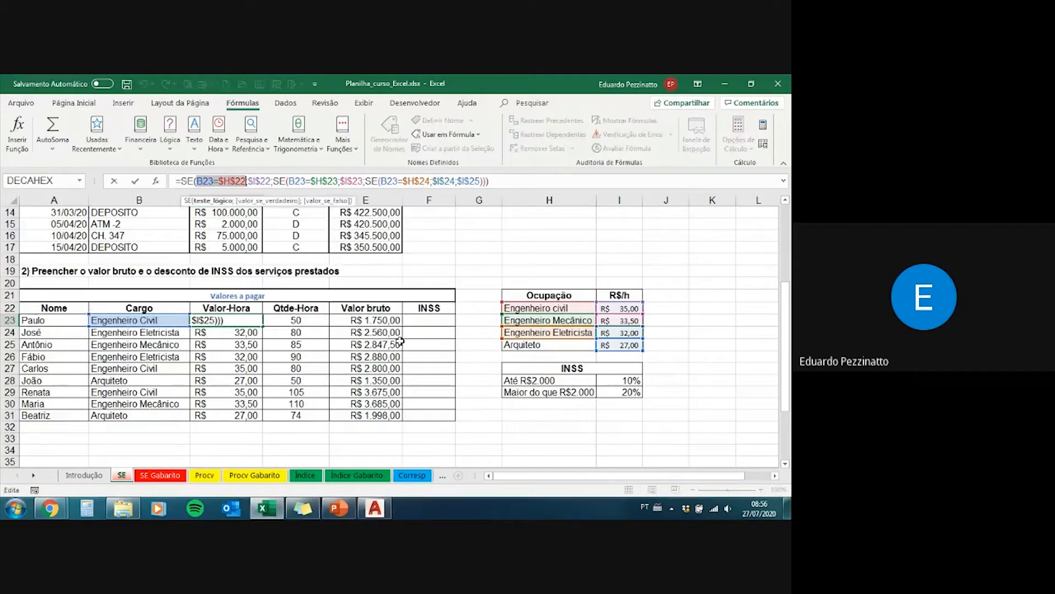
# Step: Start an SE formula in INSS cell F23 with the logical test E23<=2000
pyautogui.click(421, 323)
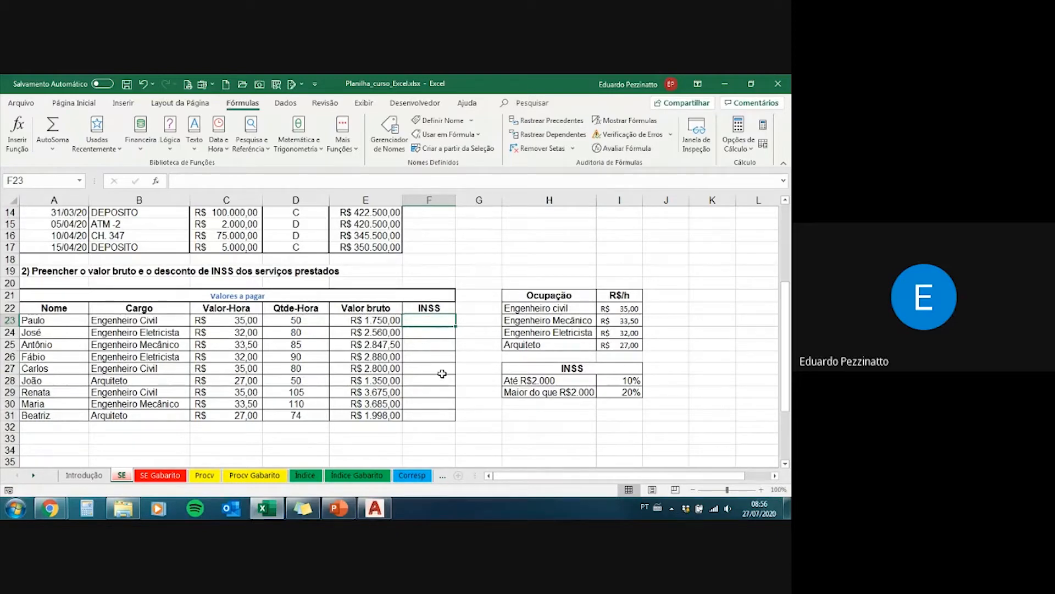
pyautogui.write('=')
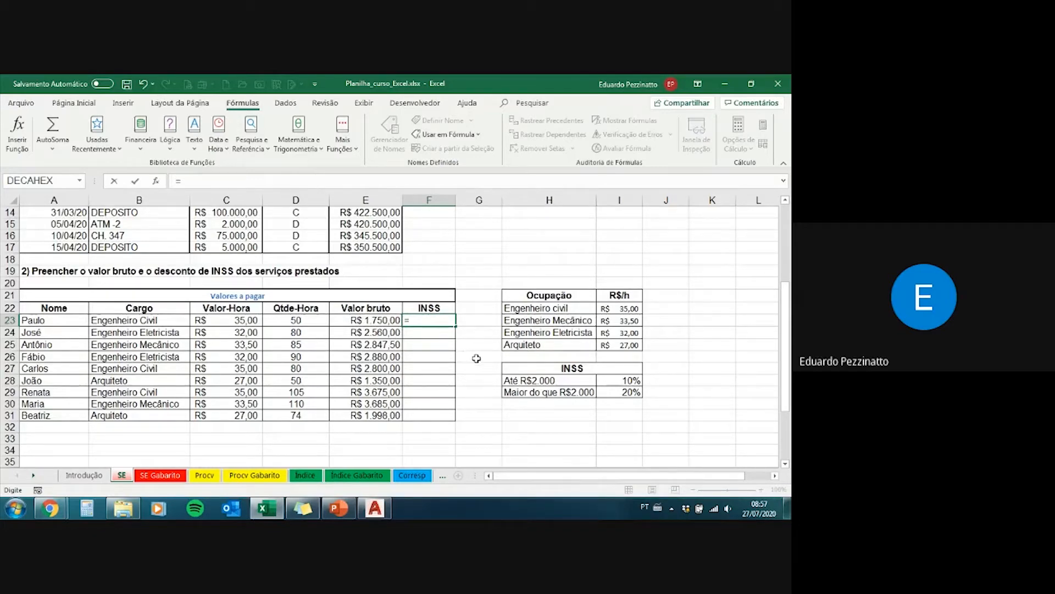
pyautogui.write('se')
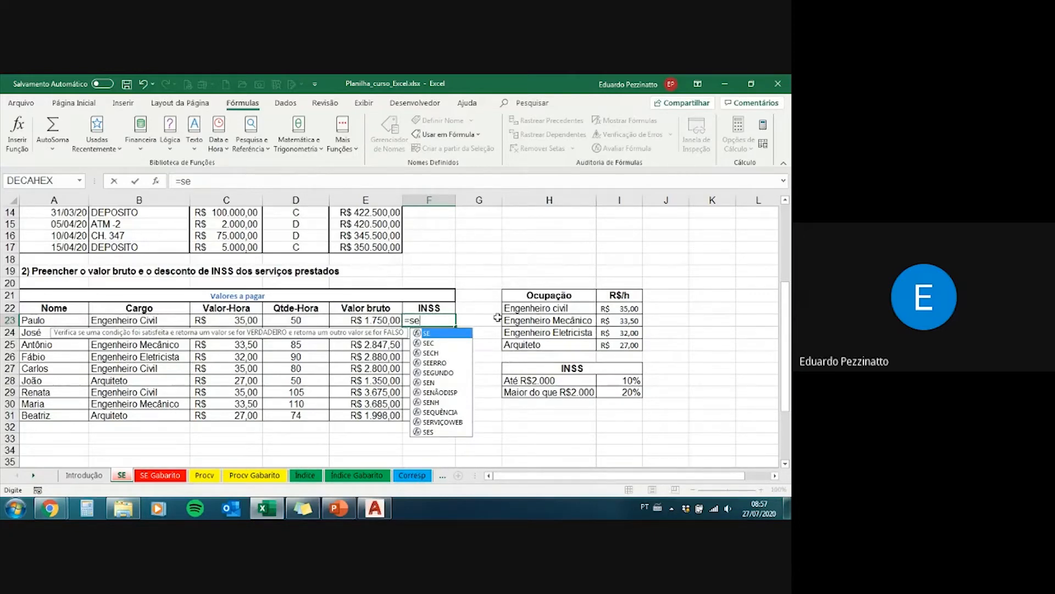
pyautogui.write('(')
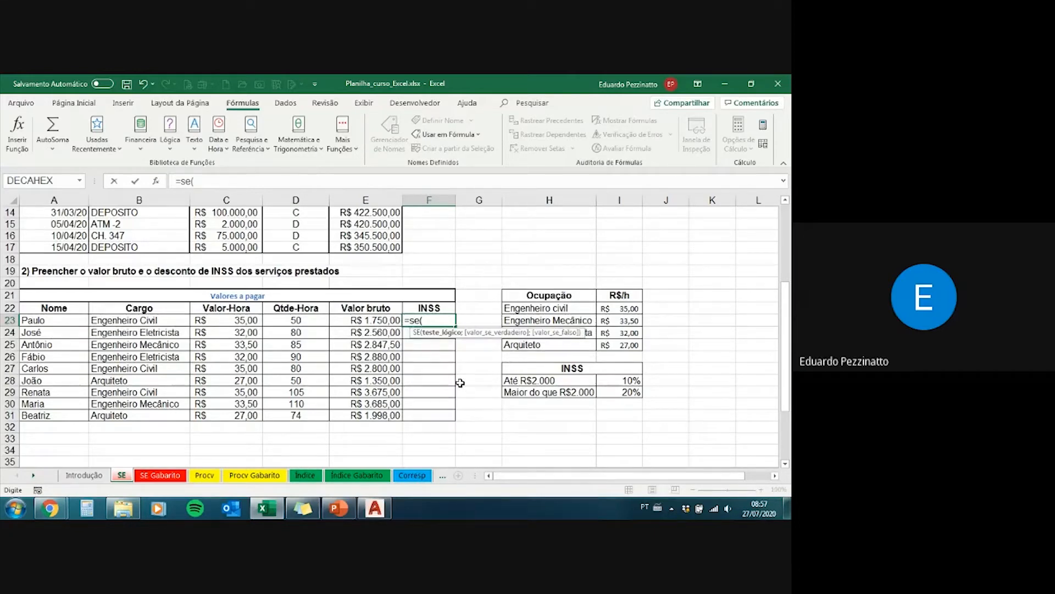
pyautogui.click(374, 319)
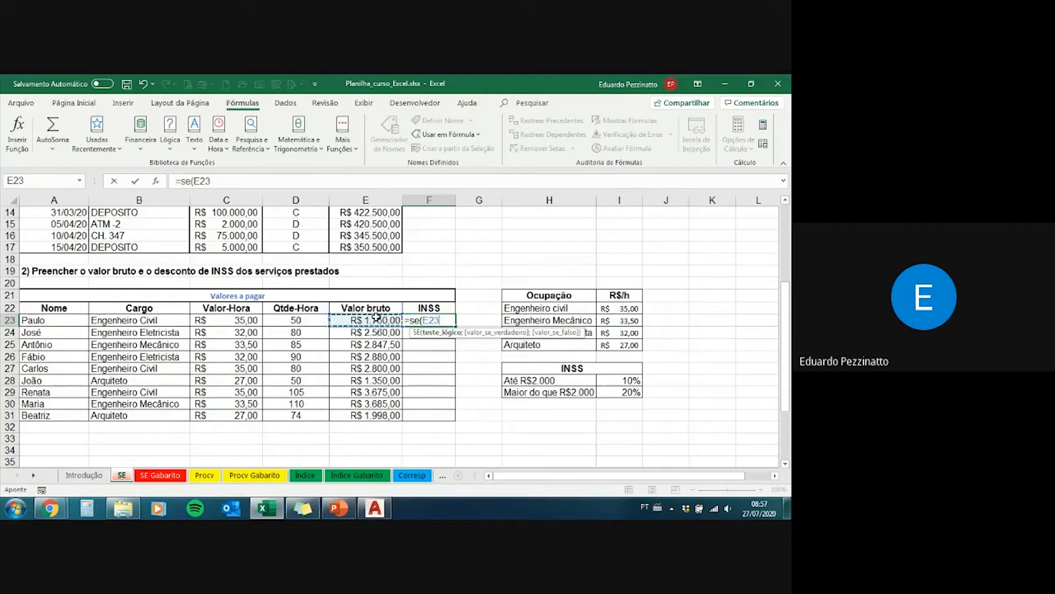
pyautogui.write('<=')
pyautogui.moveTo(441, 320); pyautogui.dragTo(448, 320)
pyautogui.click(451, 319)
pyautogui.write('2000')
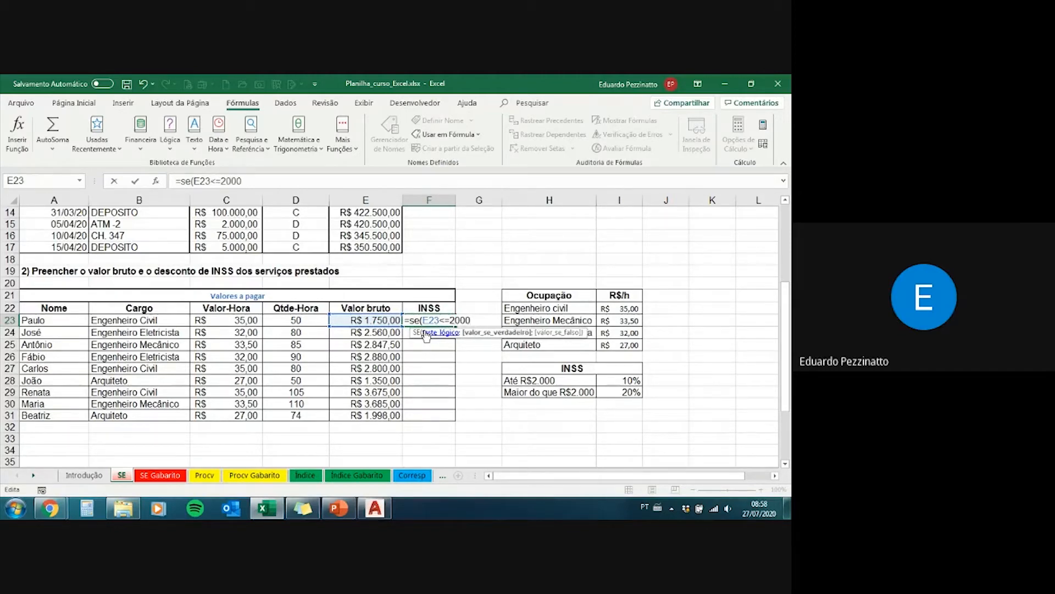
pyautogui.write(';')
# Step: Add the value-if-true argument E23*$I$28 to the F23 formula, with the 10% rate as an absolute reference
pyautogui.click(380, 322)
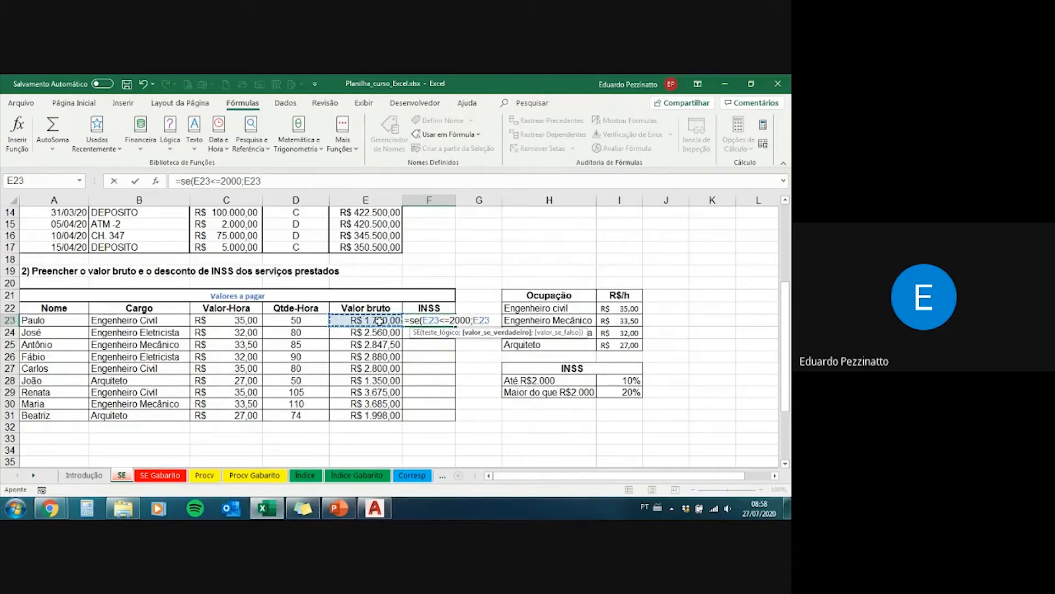
pyautogui.write('*')
pyautogui.click(624, 380)
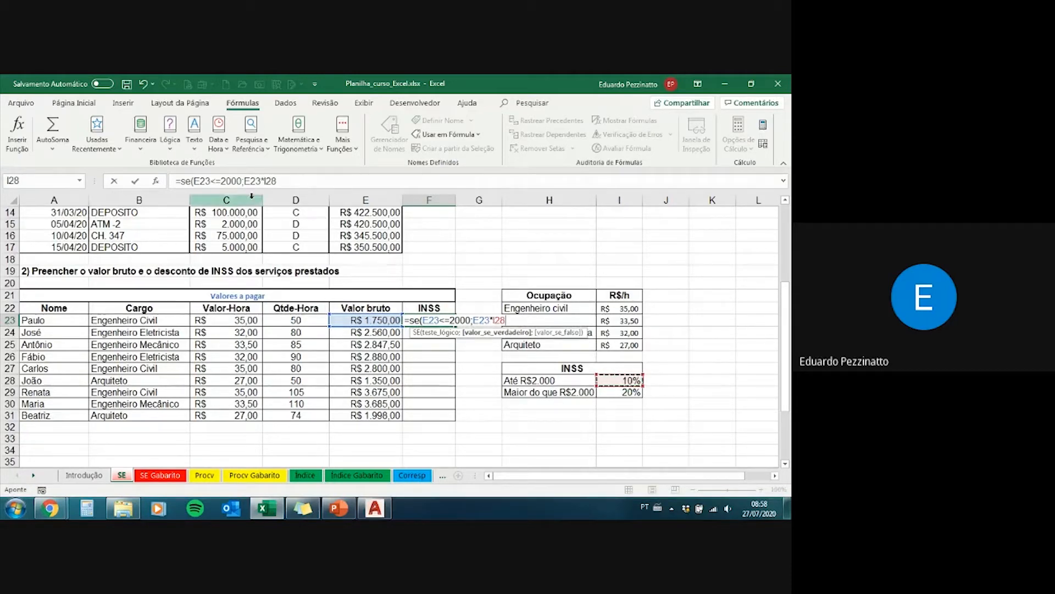
pyautogui.click(269, 181)
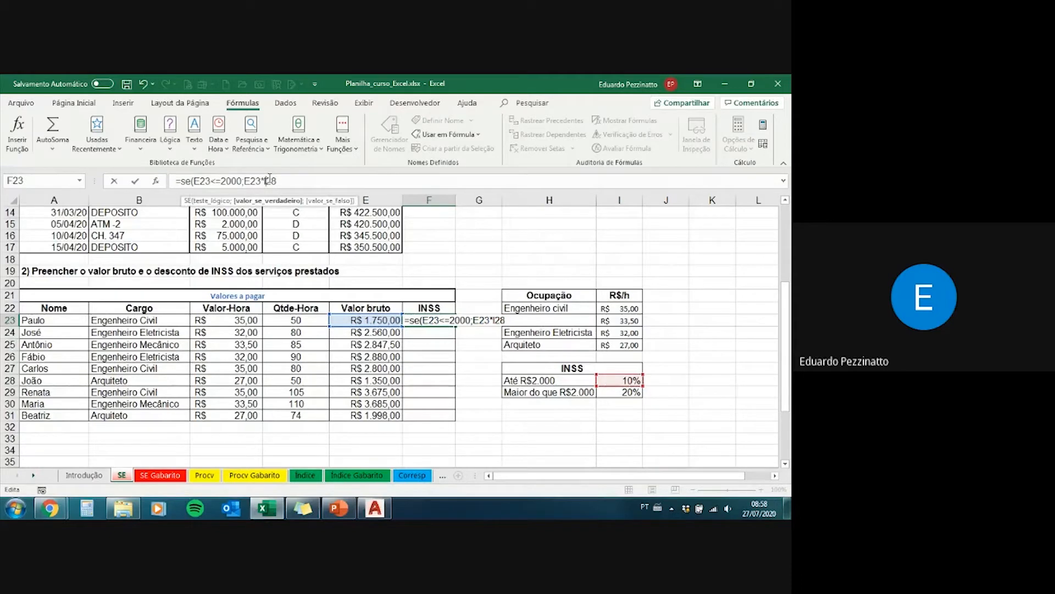
pyautogui.press('F4')
pyautogui.click(297, 181)
pyautogui.write(';')
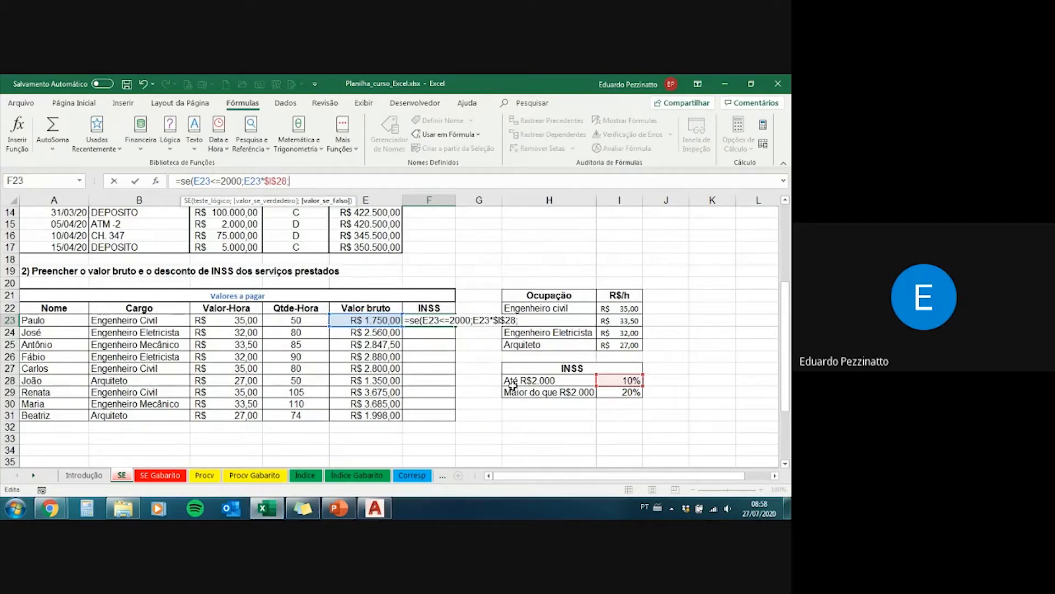
# Step: Complete the F23 formula with the value-if-false argument E23*$I$29, locking the 20% rate as an absolute reference, and enter it
pyautogui.click(382, 320)
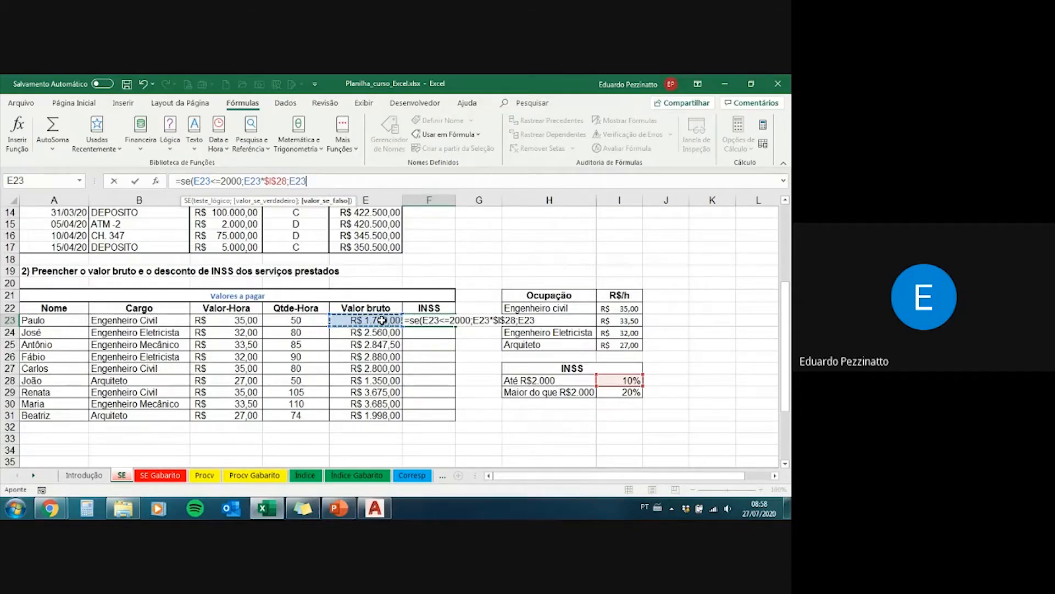
pyautogui.write('*')
pyautogui.click(632, 392)
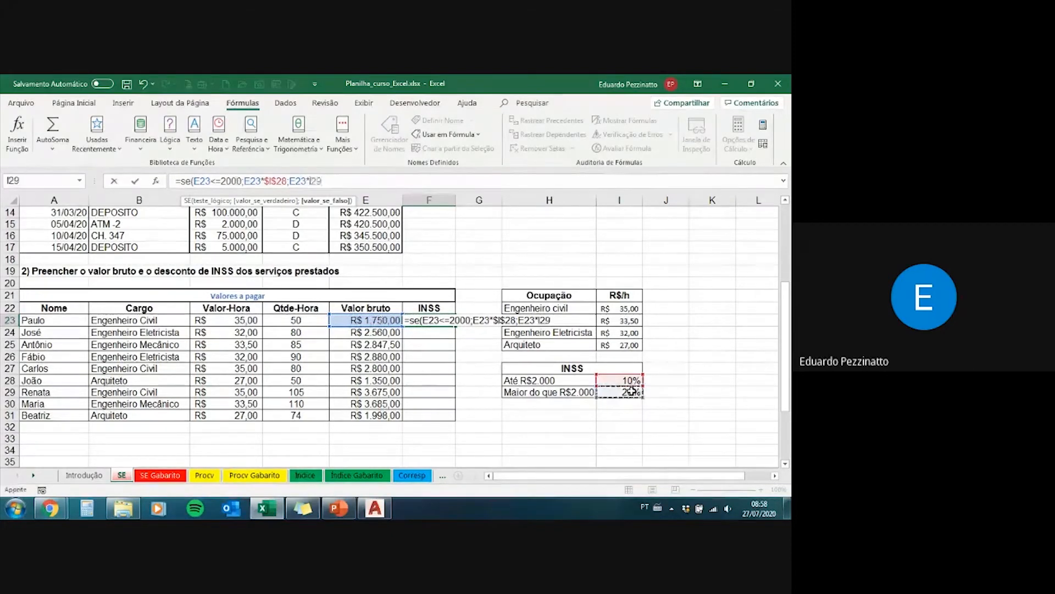
pyautogui.press('F4')
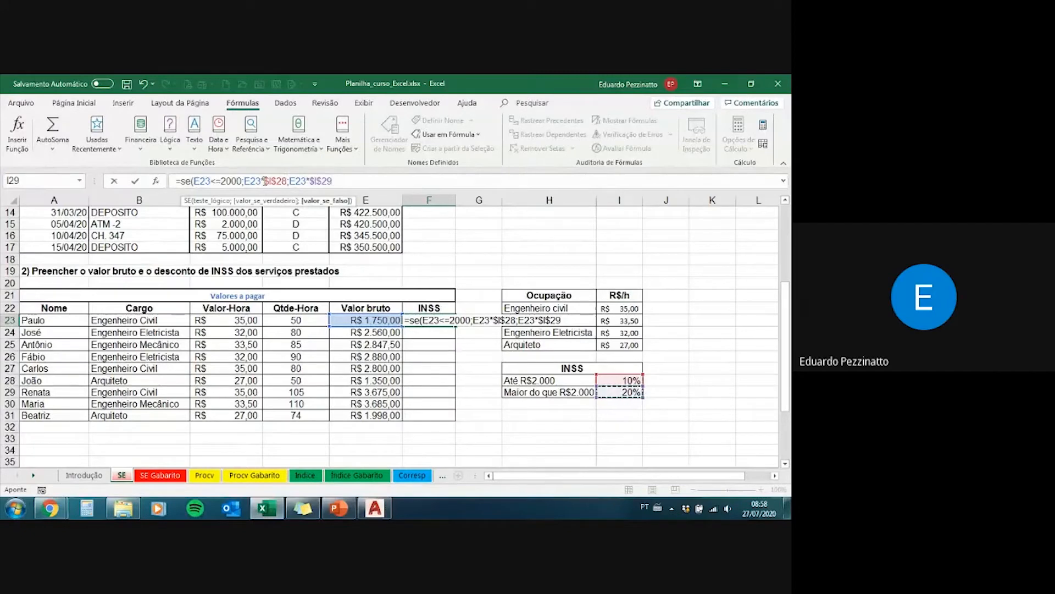
pyautogui.moveTo(264, 181); pyautogui.dragTo(342, 182)
pyautogui.click(342, 182)
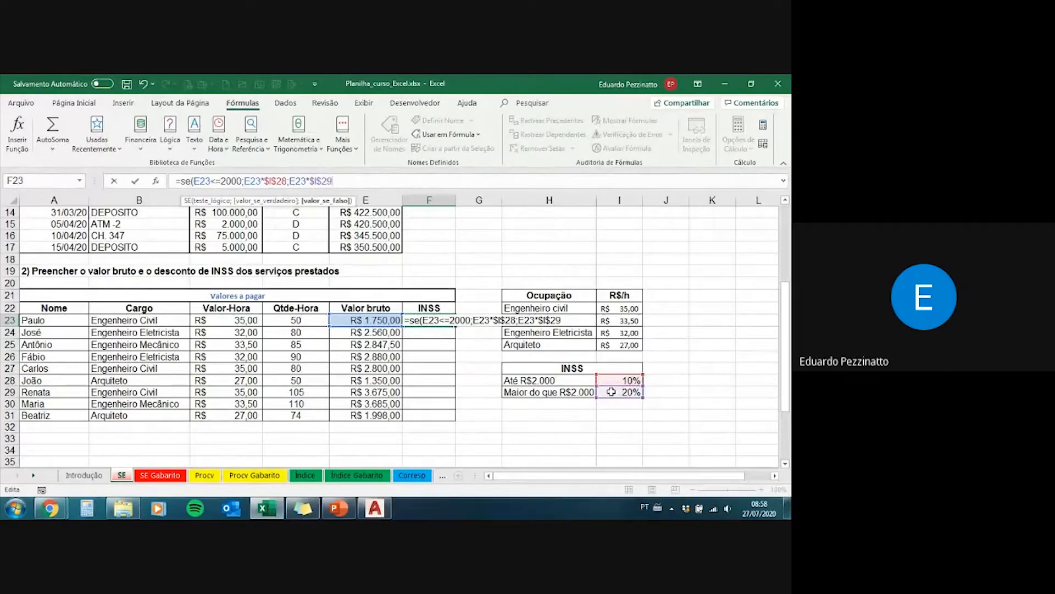
pyautogui.write(')')
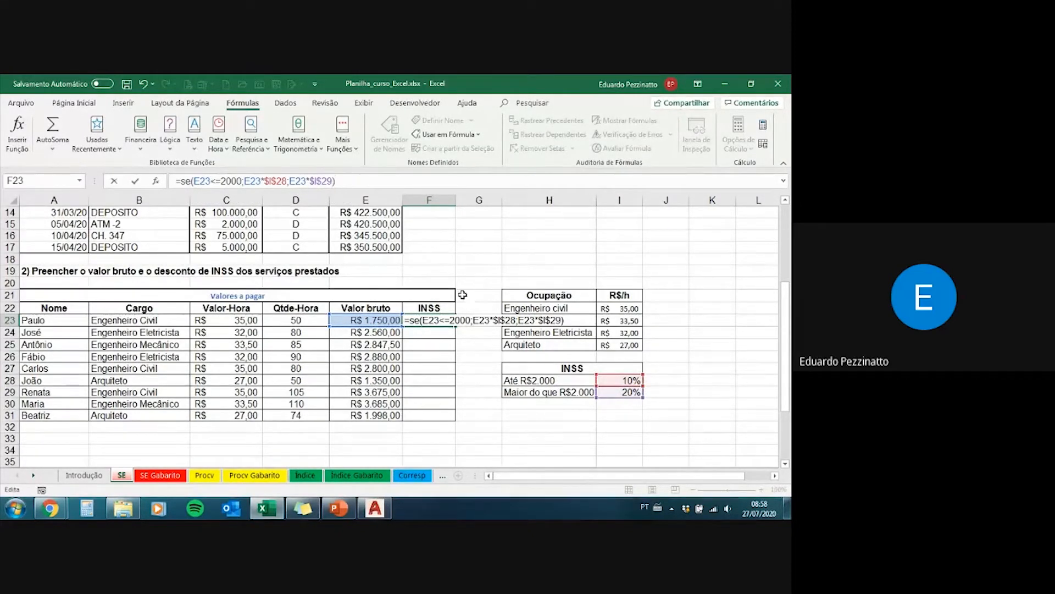
pyautogui.press('Return')
# Step: Fill the INSS formula from F23 down through F31
pyautogui.click(449, 323)
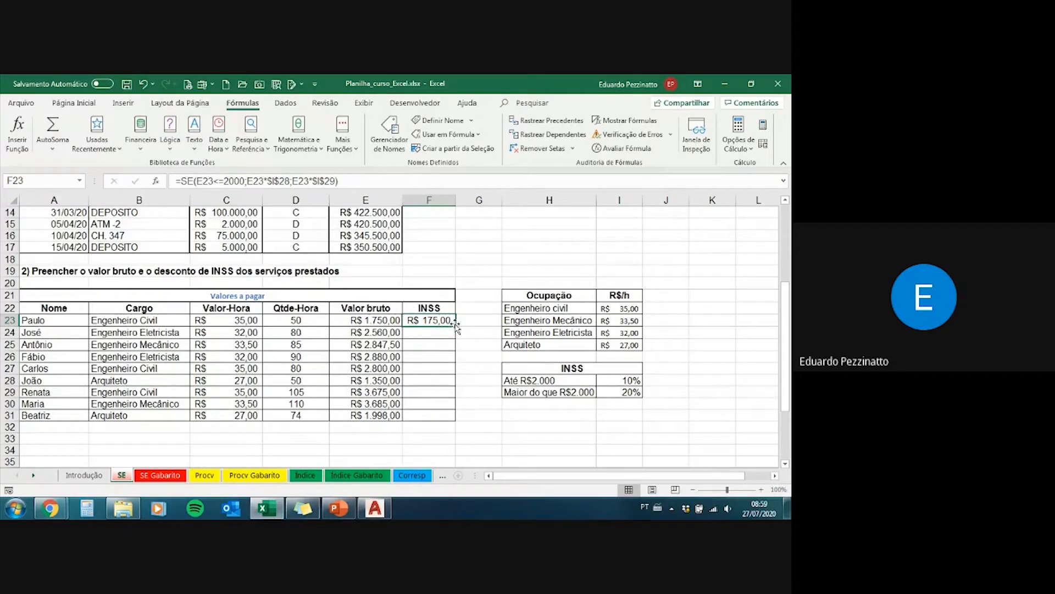
pyautogui.moveTo(456, 327); pyautogui.dragTo(454, 423)
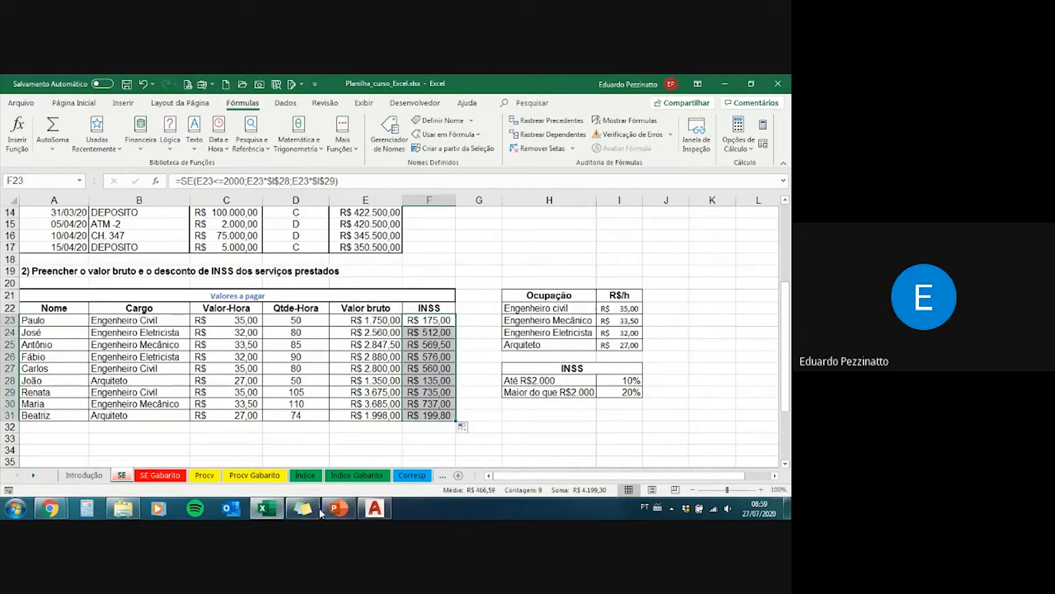
# Step: Review the INSS formulas in F30 and F23, examining the true and false arguments without changing them
pyautogui.moveTo(280, 510)
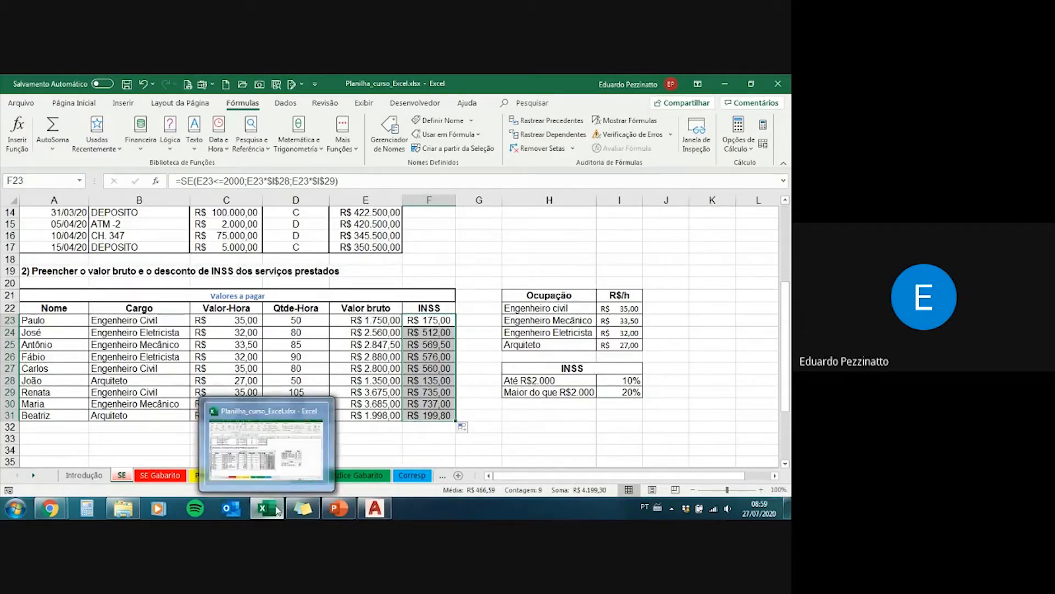
pyautogui.moveTo(342, 509)
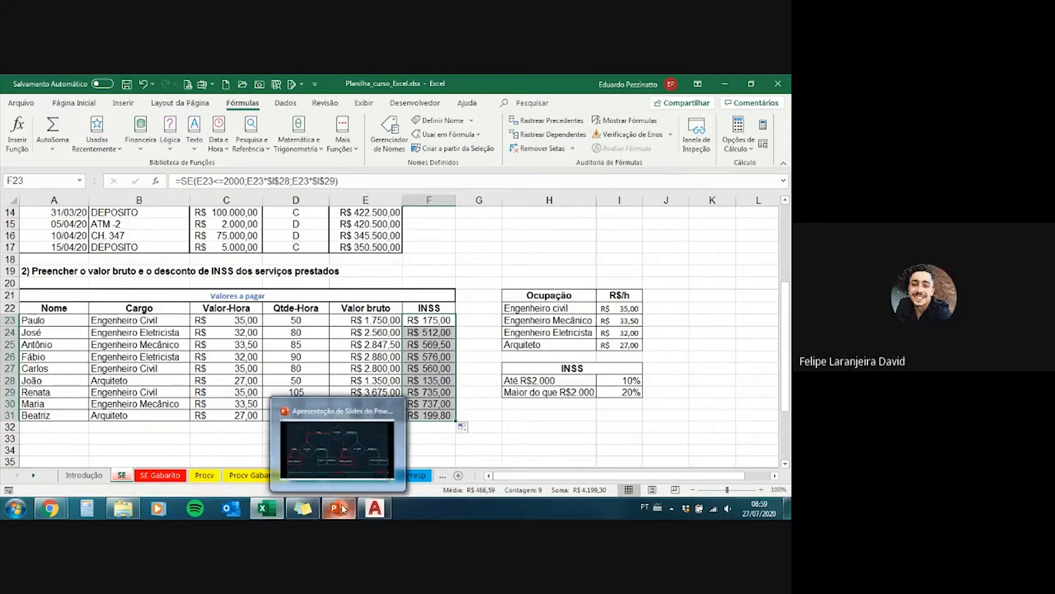
pyautogui.click(422, 388)
pyautogui.click(421, 407)
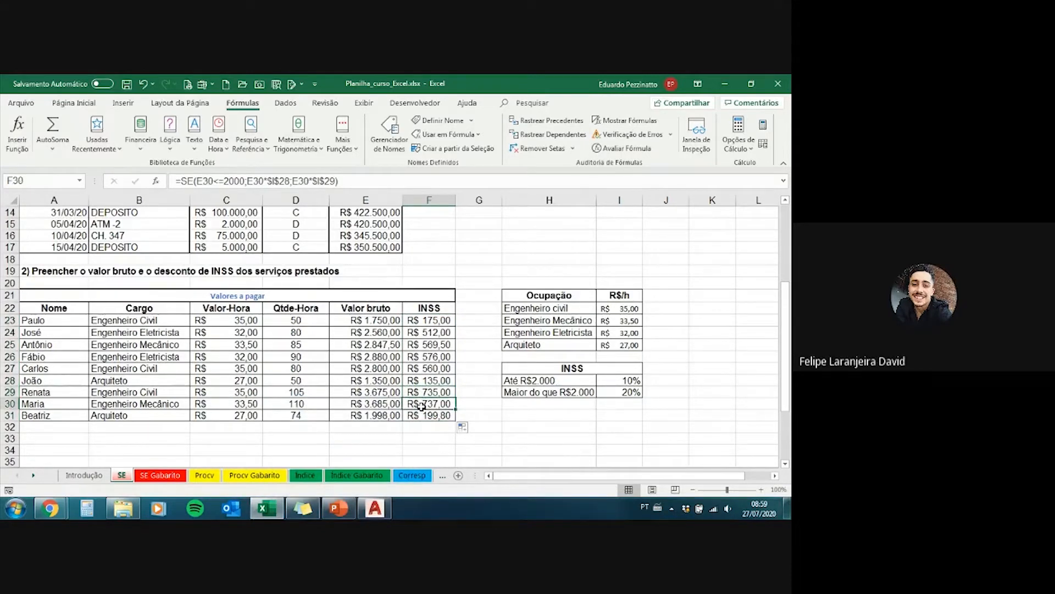
pyautogui.click(431, 323)
pyautogui.click(281, 182)
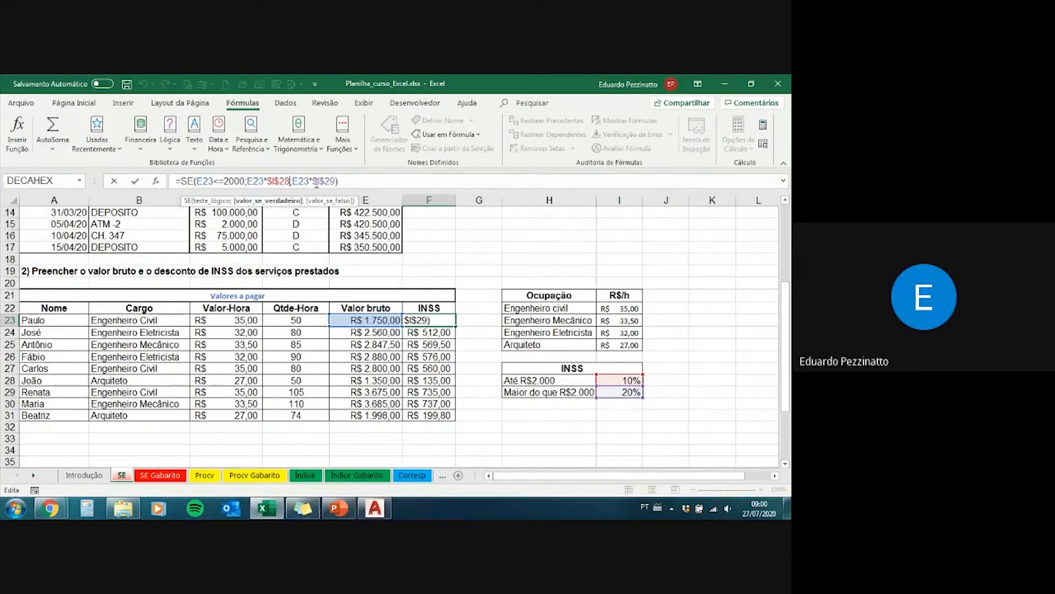
pyautogui.press('Return')
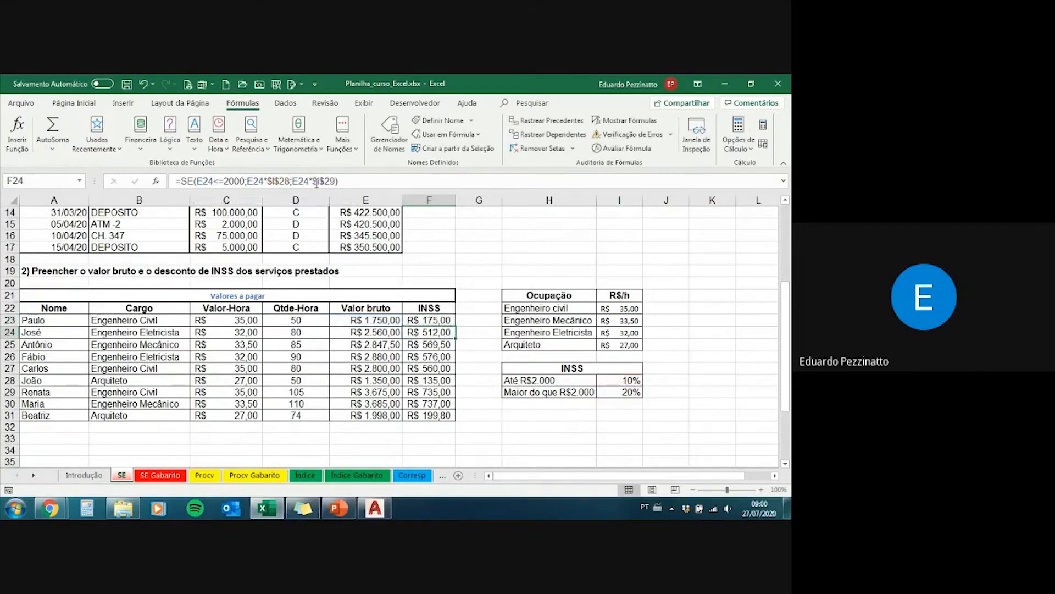
# Step: Switch to the PowerPoint slide show and advance to the Função PROCV title slide, checking back briefly on the Excel exercise
pyautogui.click(338, 515)
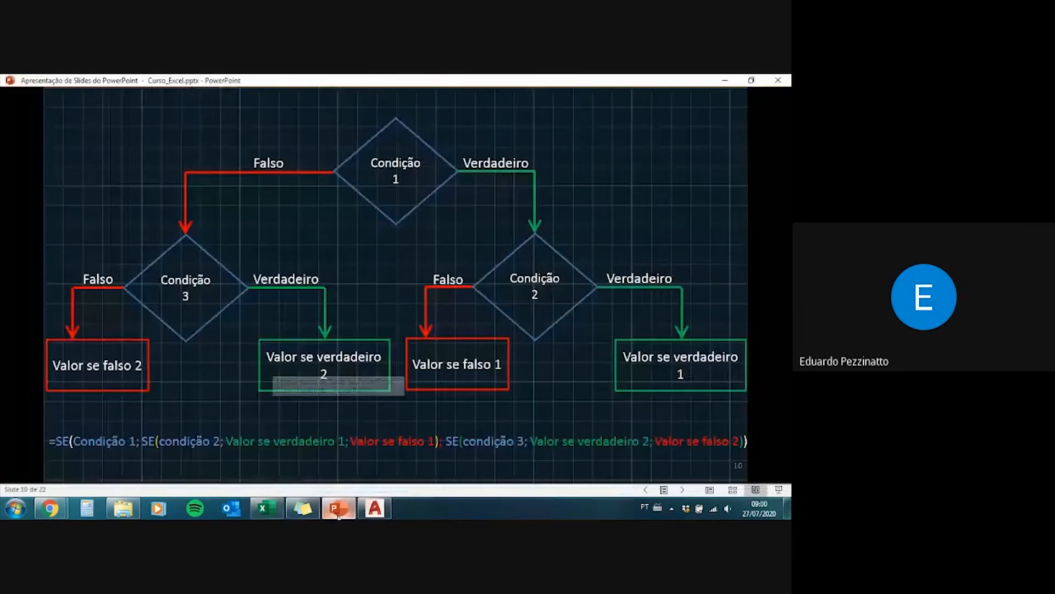
pyautogui.click(307, 283)
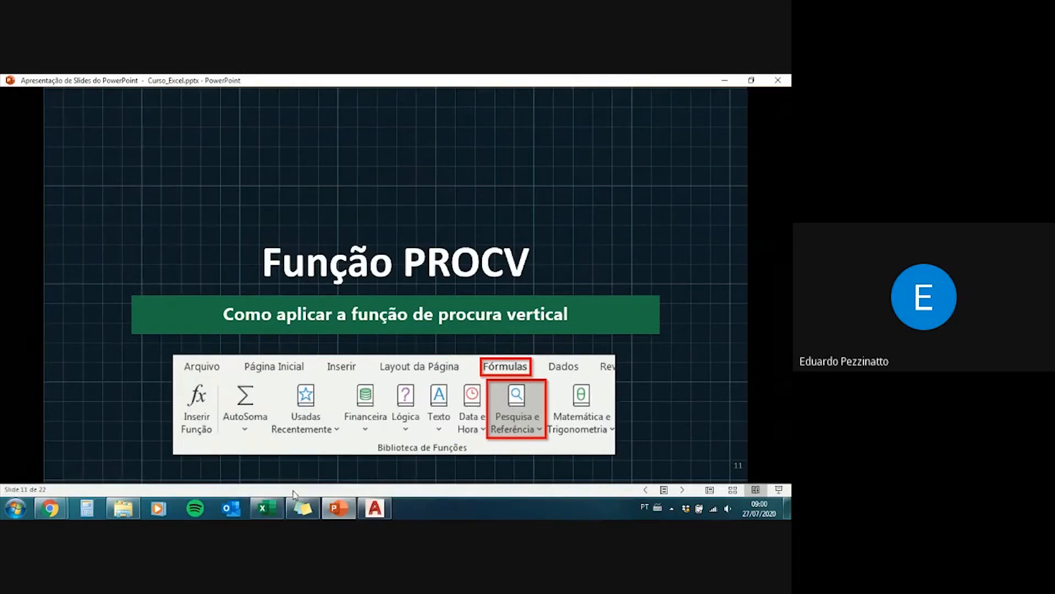
pyautogui.moveTo(268, 507)
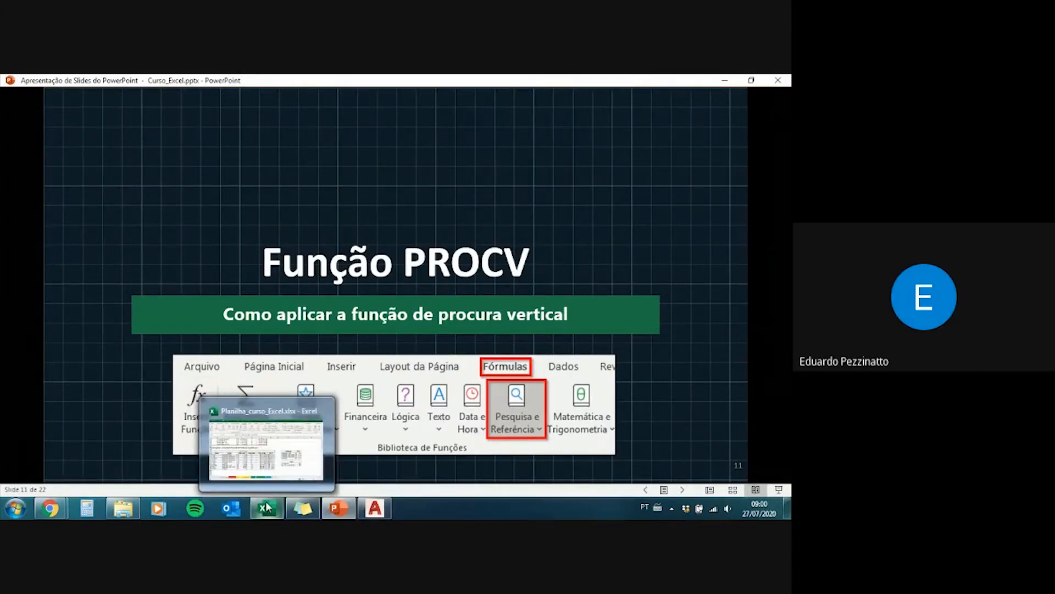
pyautogui.click(267, 506)
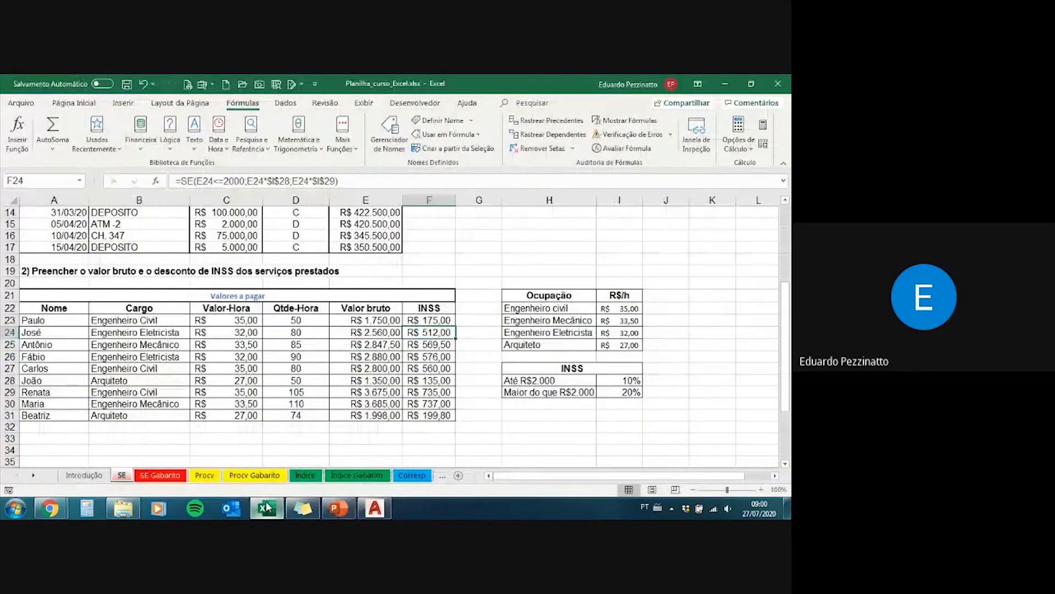
pyautogui.click(266, 507)
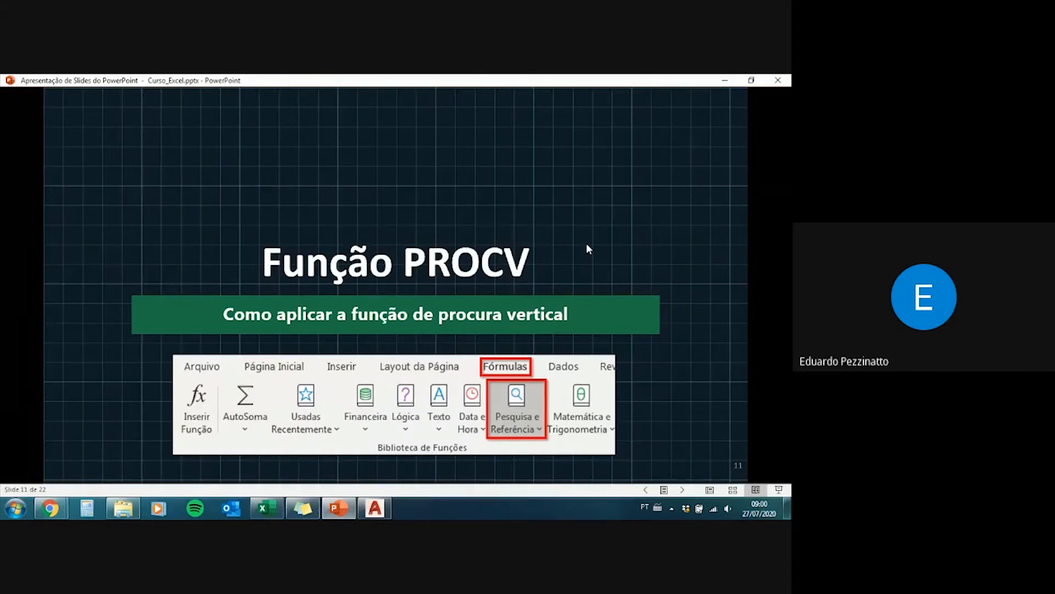
# Step: Advance to the Função PROCV explanation slide and reveal all three of its bullet points
pyautogui.click(533, 402)
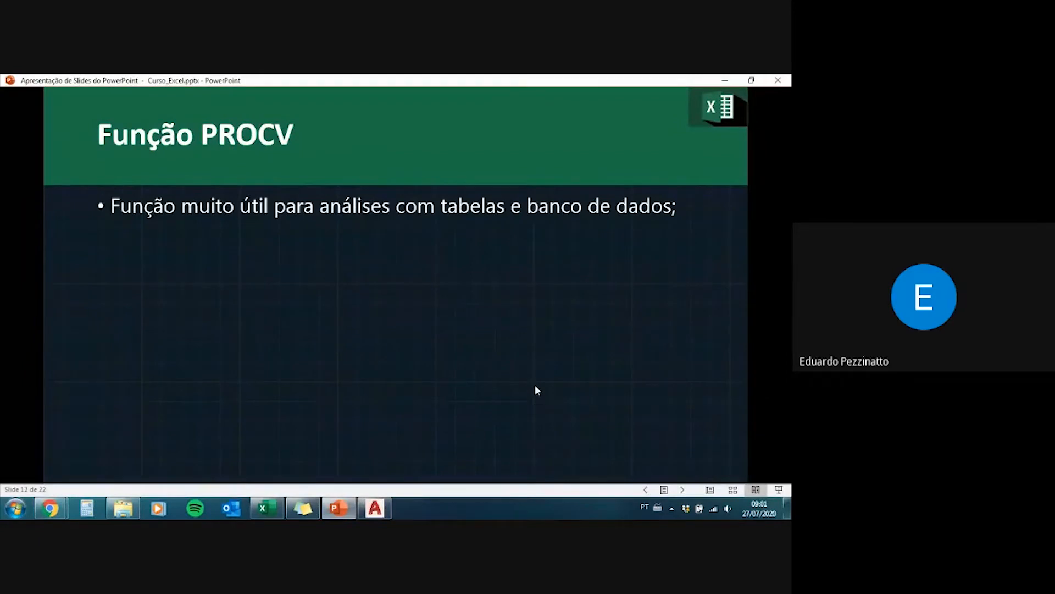
pyautogui.click(534, 384)
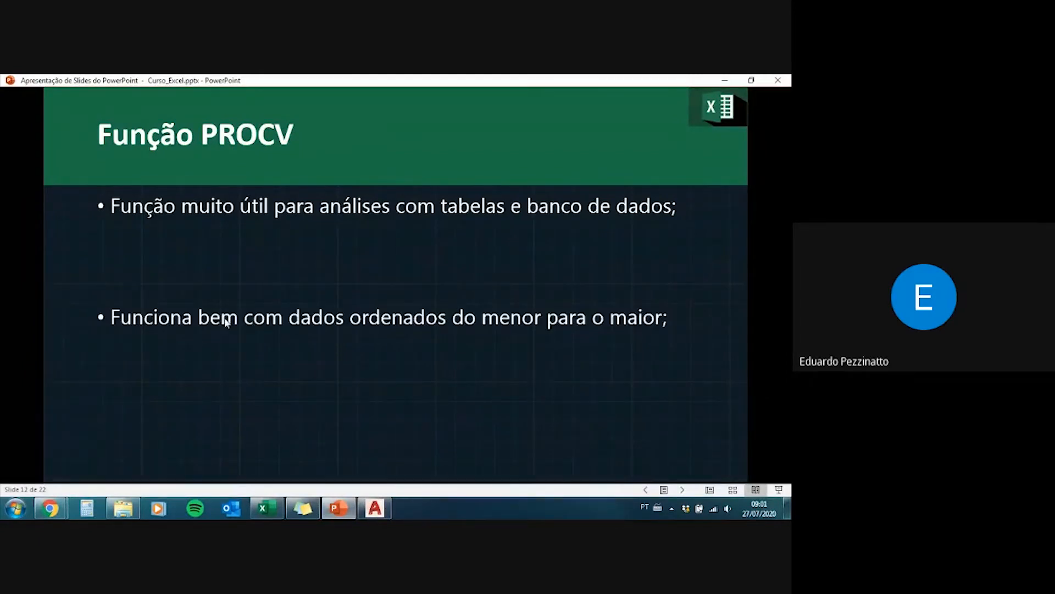
pyautogui.click(634, 325)
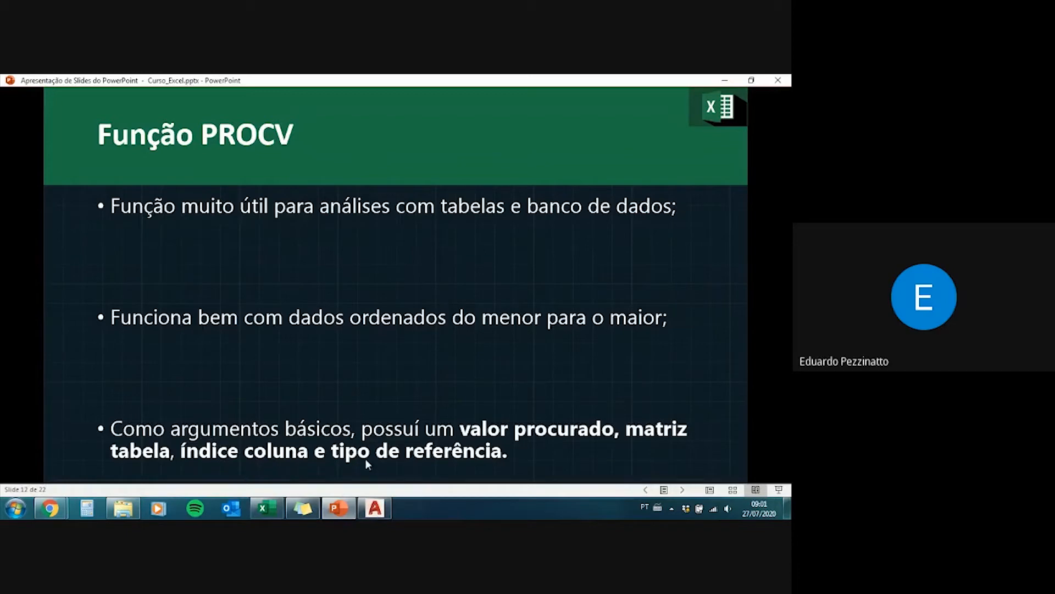
# Step: Advance to slide 13 and reveal the PROCV syntax and the example table of nominal diameters and fittings
pyautogui.click(436, 387)
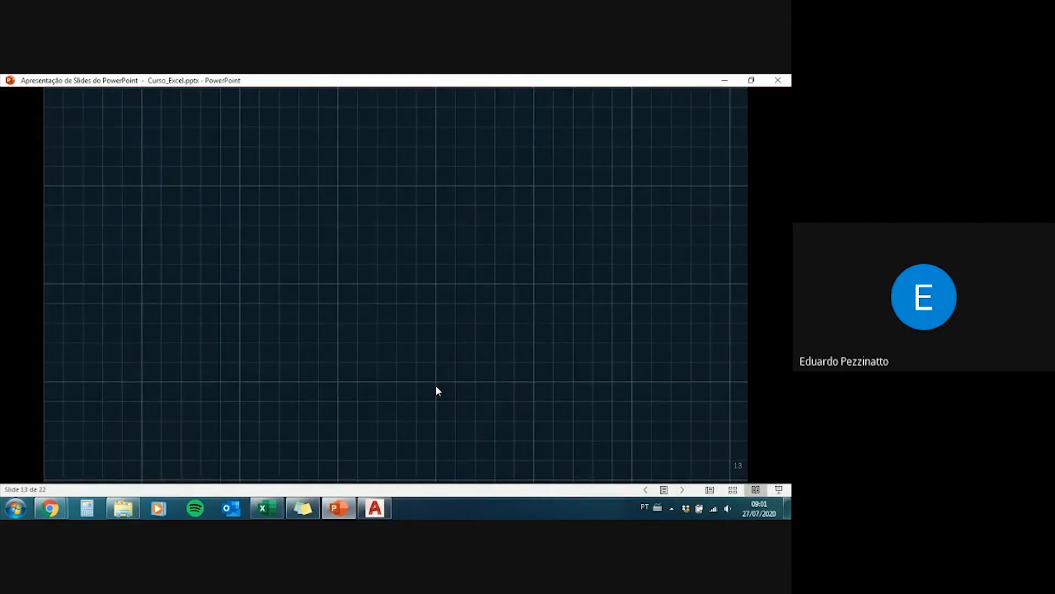
pyautogui.click(555, 412)
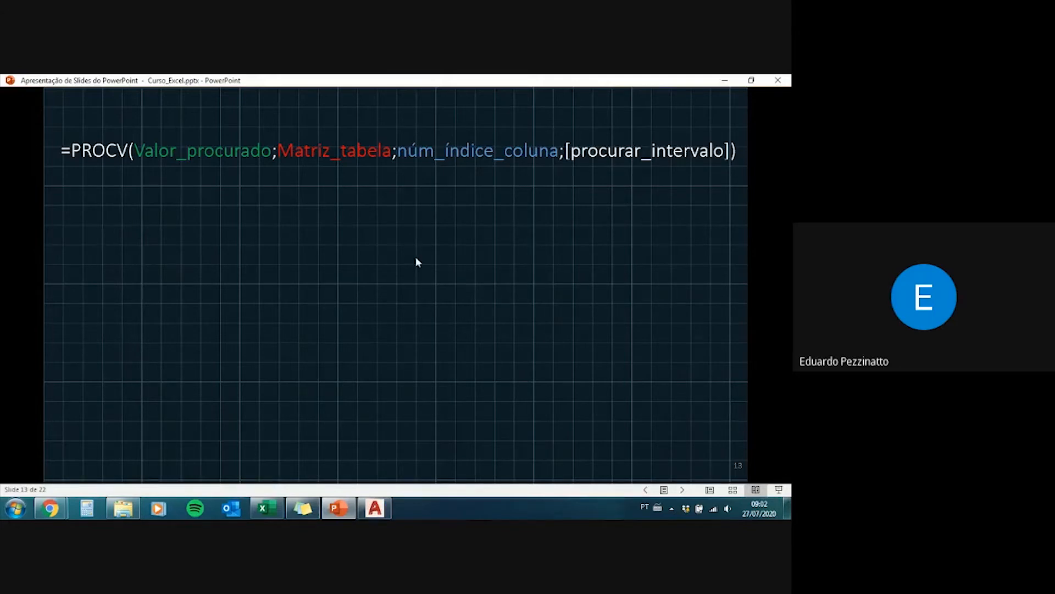
pyautogui.click(365, 311)
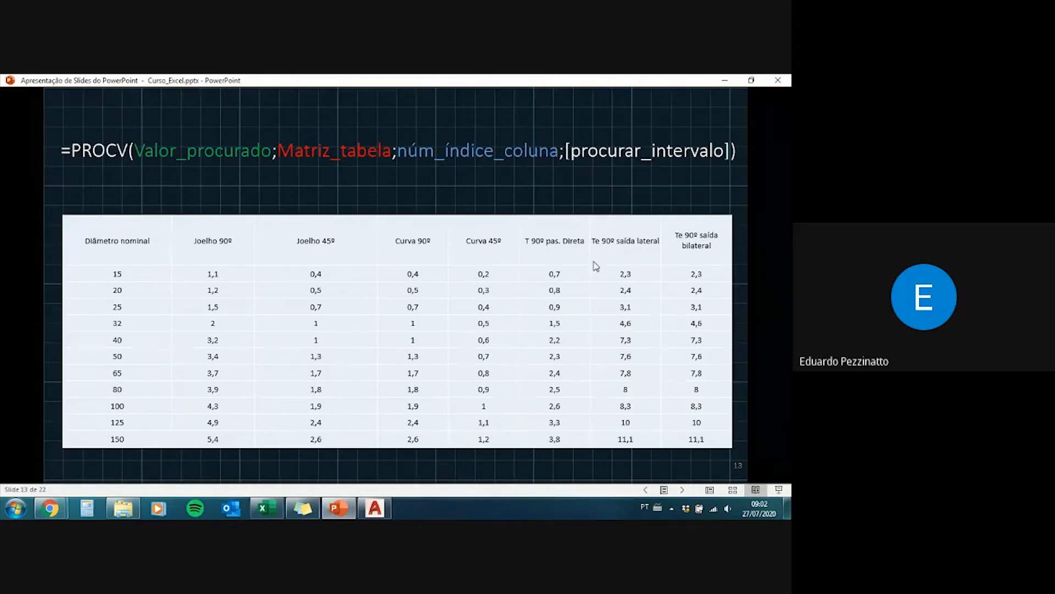
# Step: Reveal the slide's column numbers 1 to 8 and the highlights illustrating each PROCV argument, through the match in column 5
pyautogui.click(184, 346)
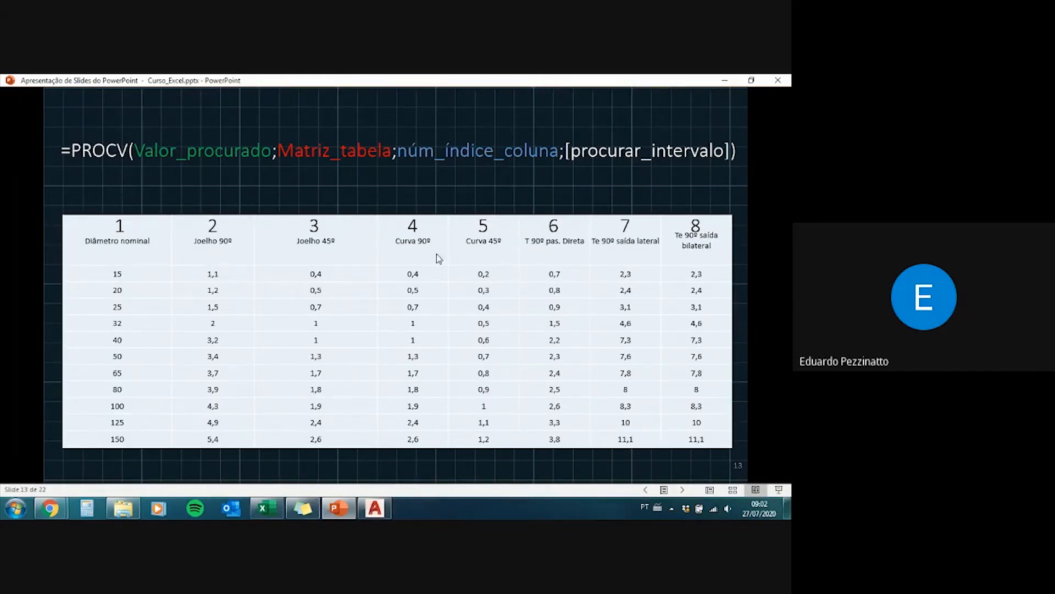
pyautogui.click(528, 252)
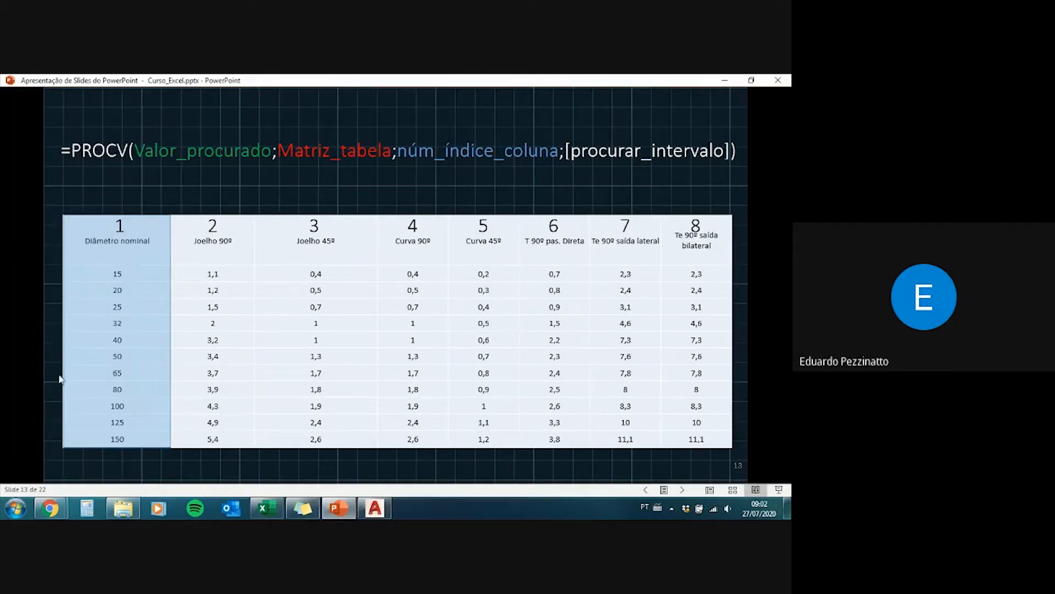
pyautogui.click(97, 425)
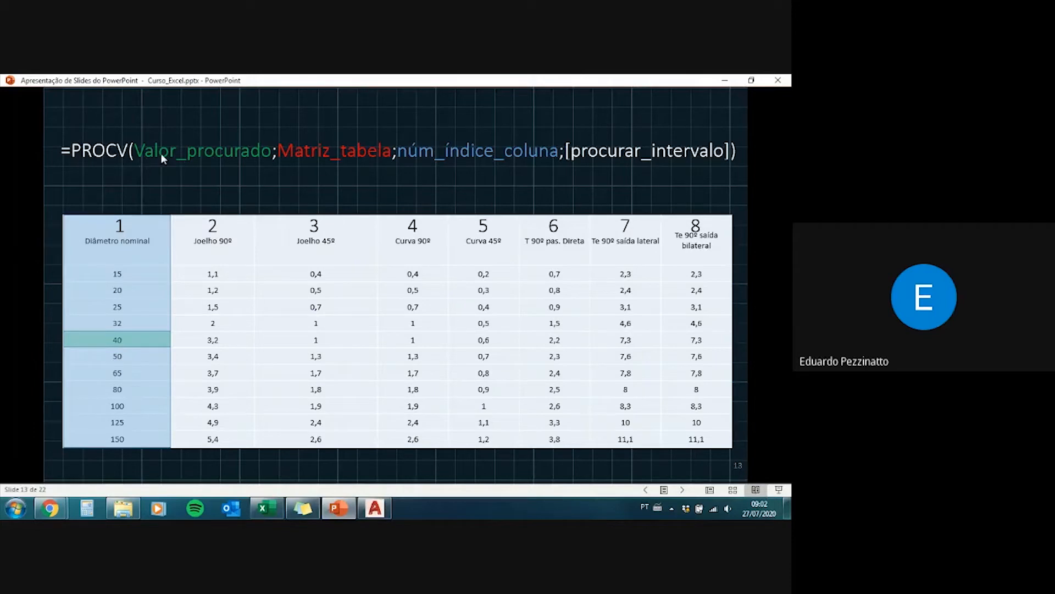
pyautogui.click(136, 337)
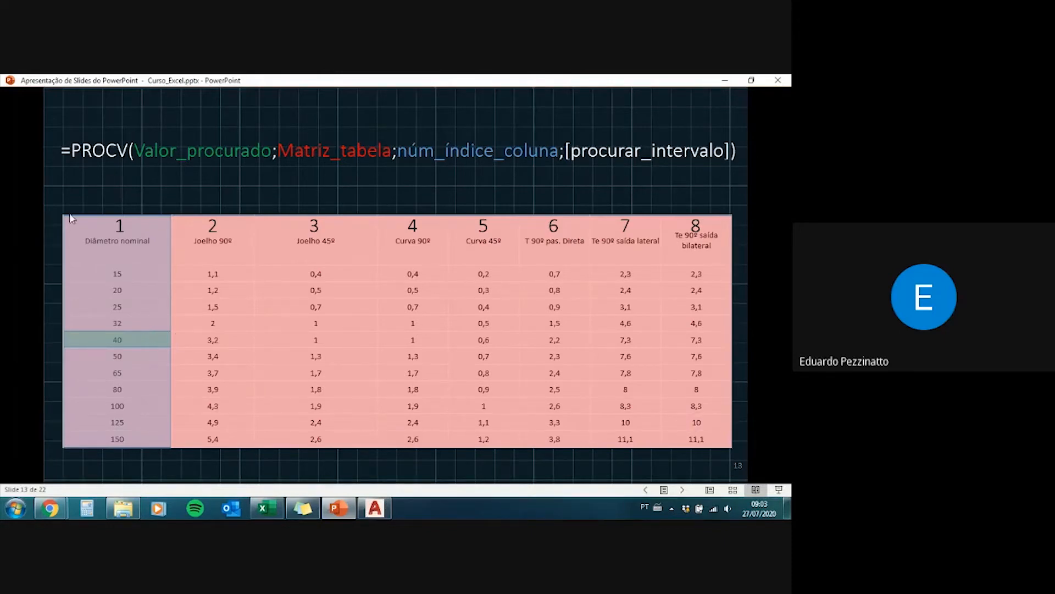
pyautogui.click(456, 135)
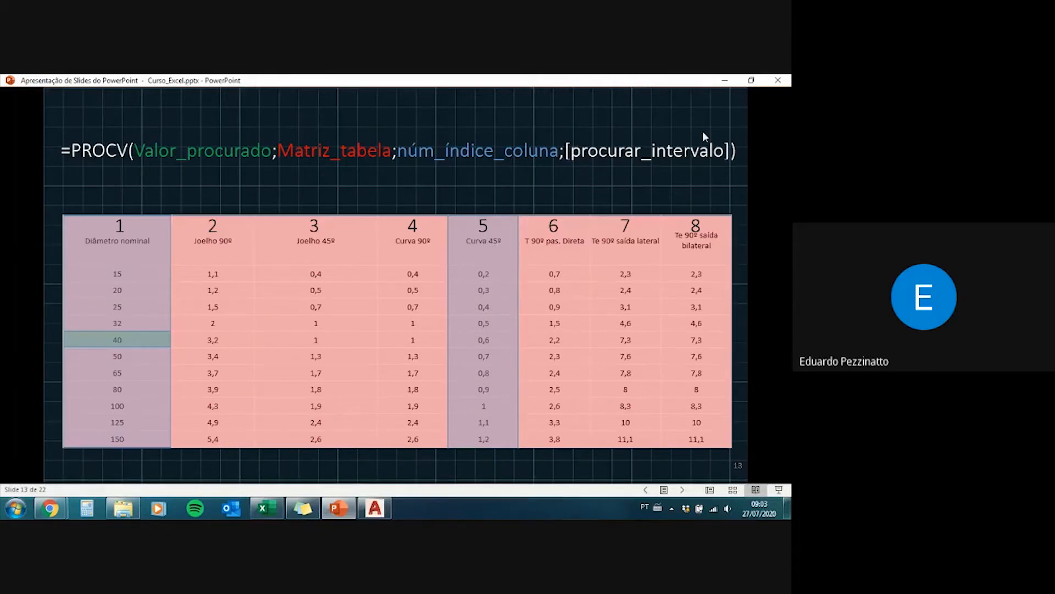
pyautogui.click(631, 144)
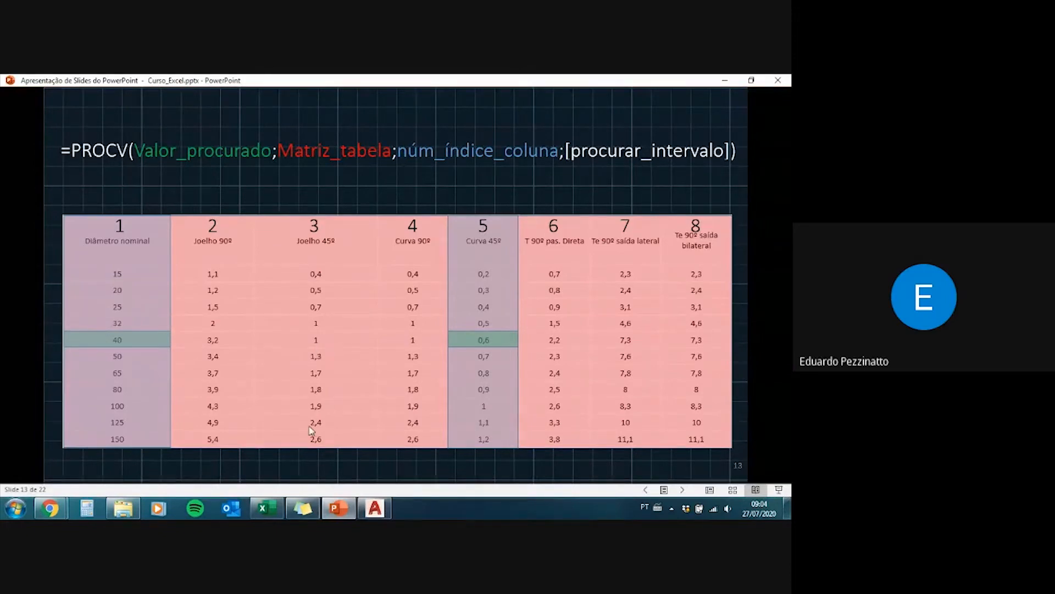
# Step: Exit the slide show, restart it in reading view and advance back to the fully highlighted PROCV table on slide 13
pyautogui.press('Escape')
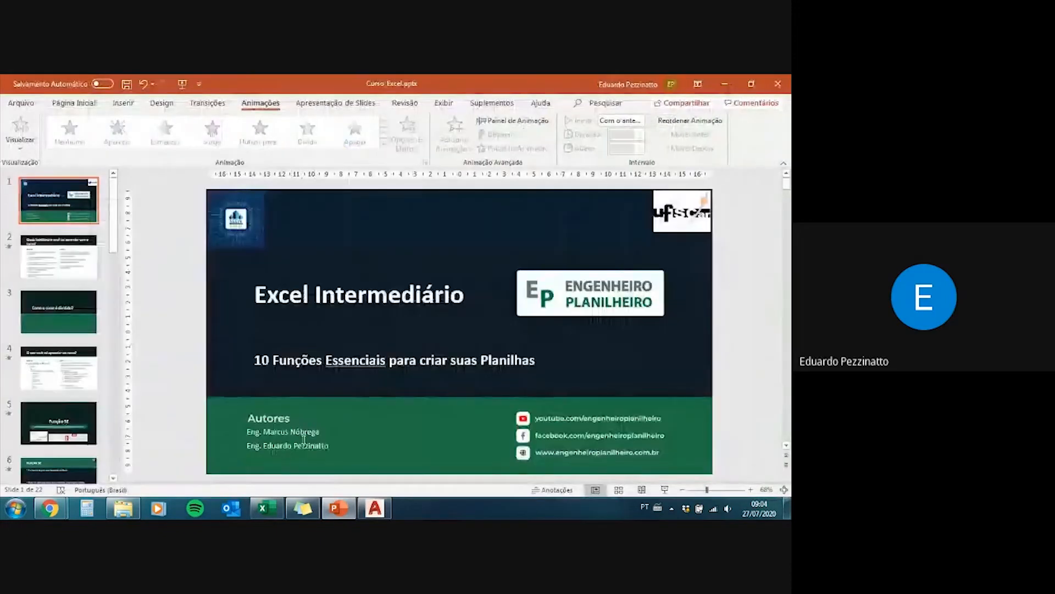
pyautogui.click(641, 489)
pyautogui.scroll(-15, 169, 340)
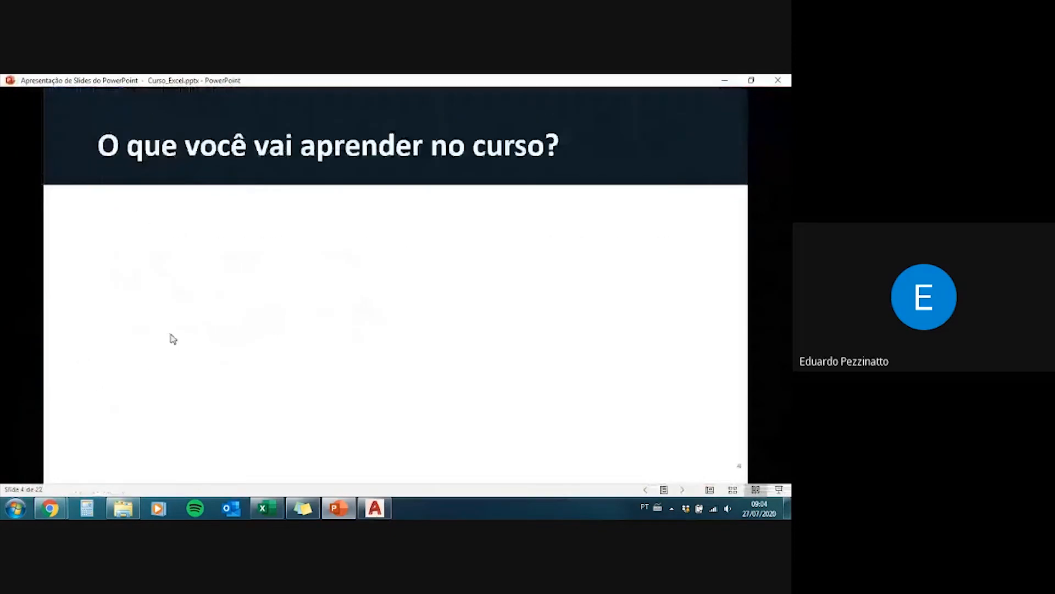
pyautogui.scroll(-6, 169, 342)
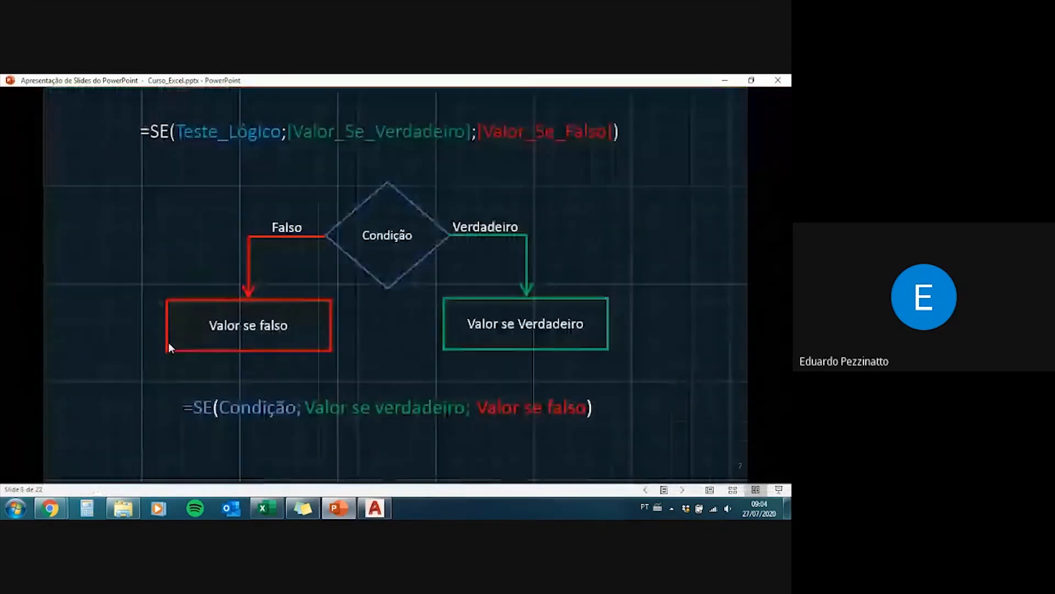
pyautogui.scroll(-6, 170, 344)
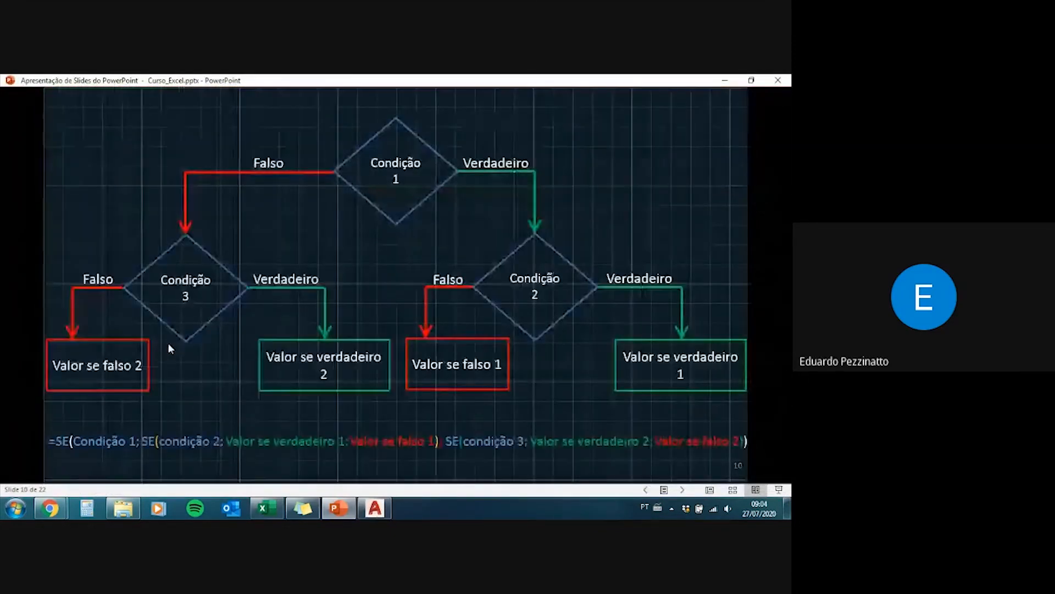
pyautogui.scroll(-3, 169, 346)
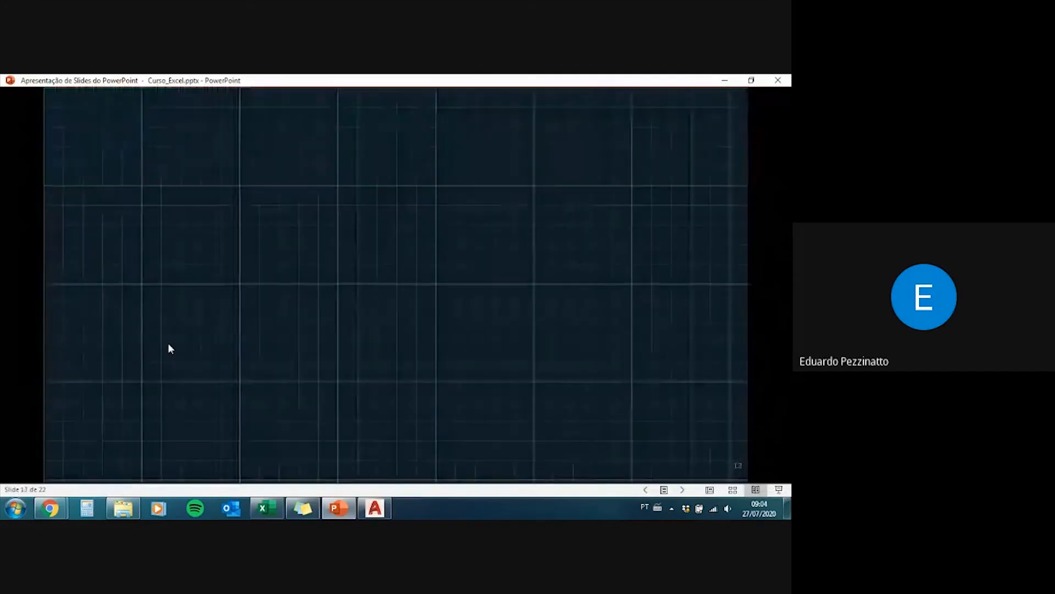
pyautogui.scroll(-2, 169, 347)
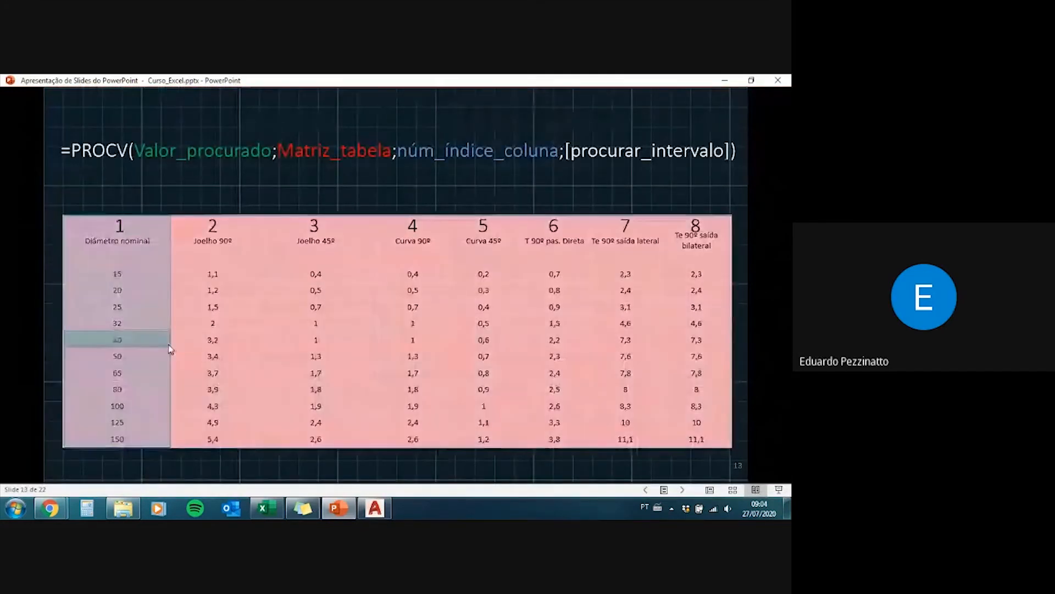
# Step: Switch to the Excel workbook and open the Procv sheet, looking over exercise 1 and its organised data table
pyautogui.click(278, 507)
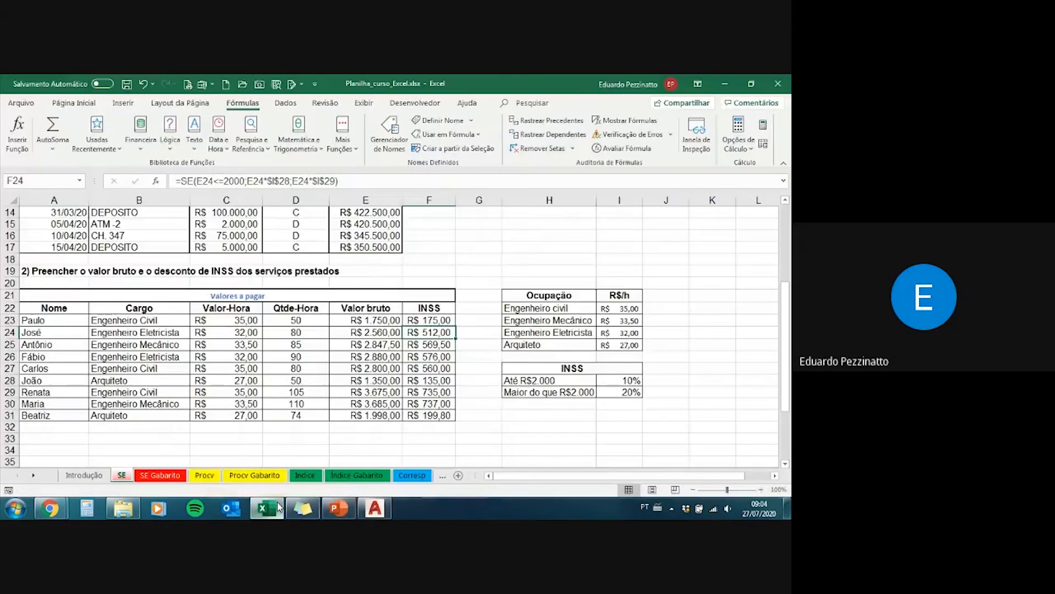
pyautogui.click(201, 477)
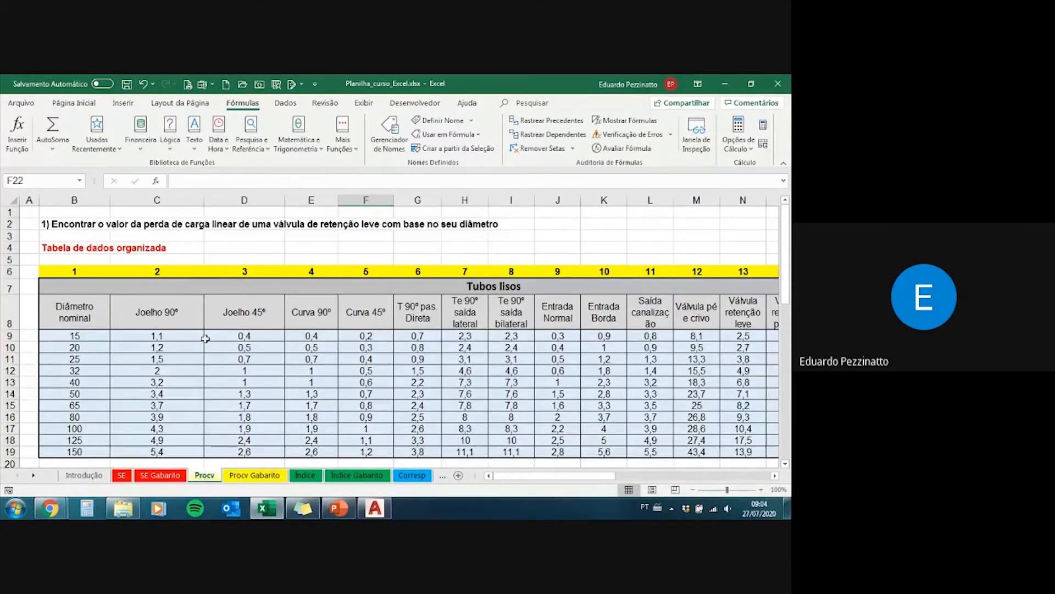
pyautogui.scroll(-1, 206, 353)
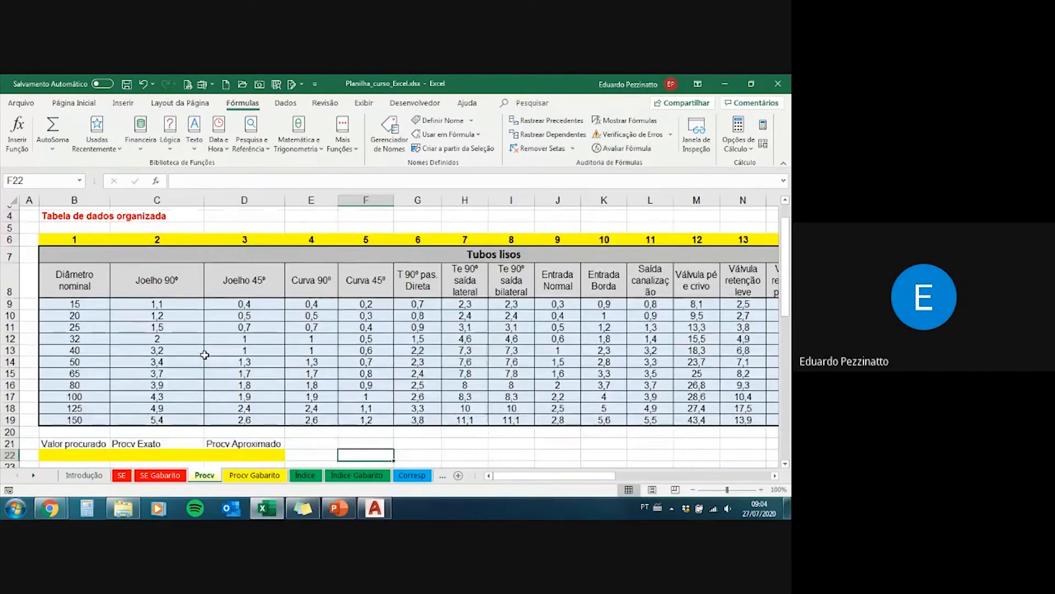
pyautogui.scroll(1, 206, 353)
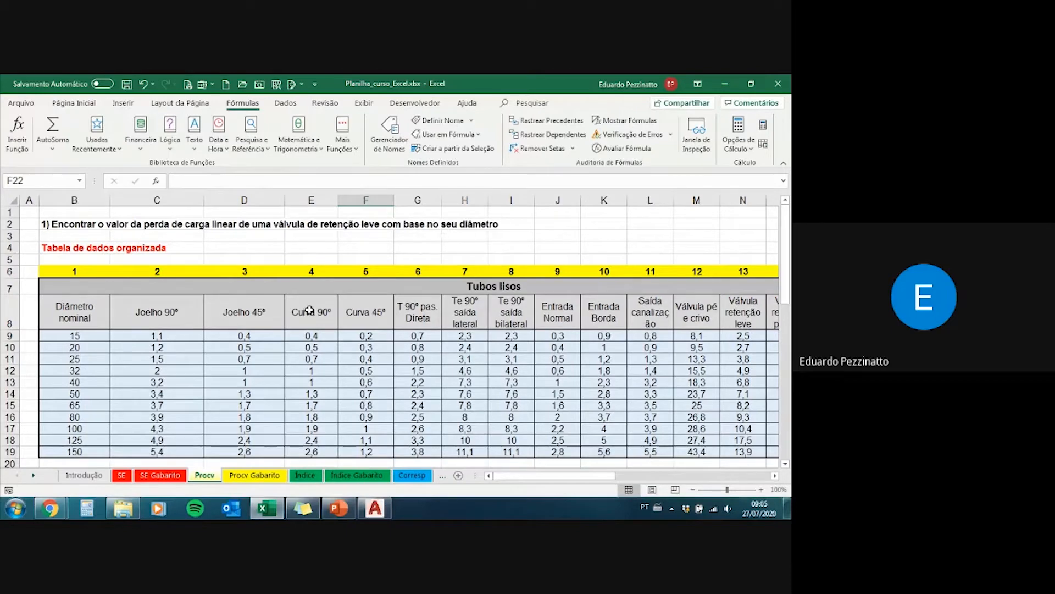
# Step: Examine the column index numbers in row 6, then the Joelho 45º column and its number in D6
pyautogui.moveTo(83, 271); pyautogui.dragTo(731, 272)
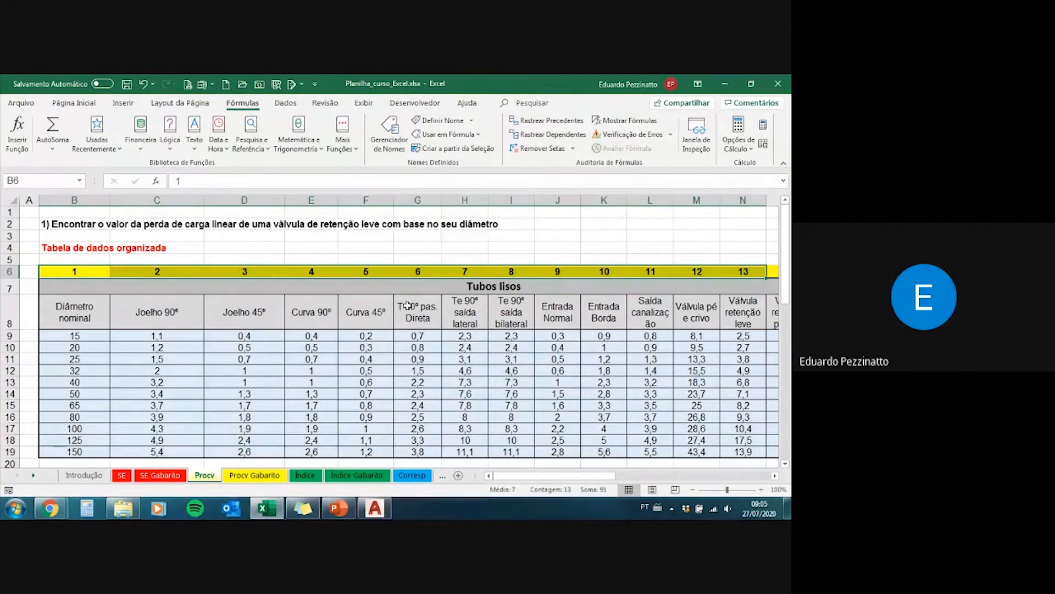
pyautogui.moveTo(256, 270); pyautogui.dragTo(266, 411)
pyautogui.moveTo(263, 449); pyautogui.dragTo(263, 309)
pyautogui.click(258, 274)
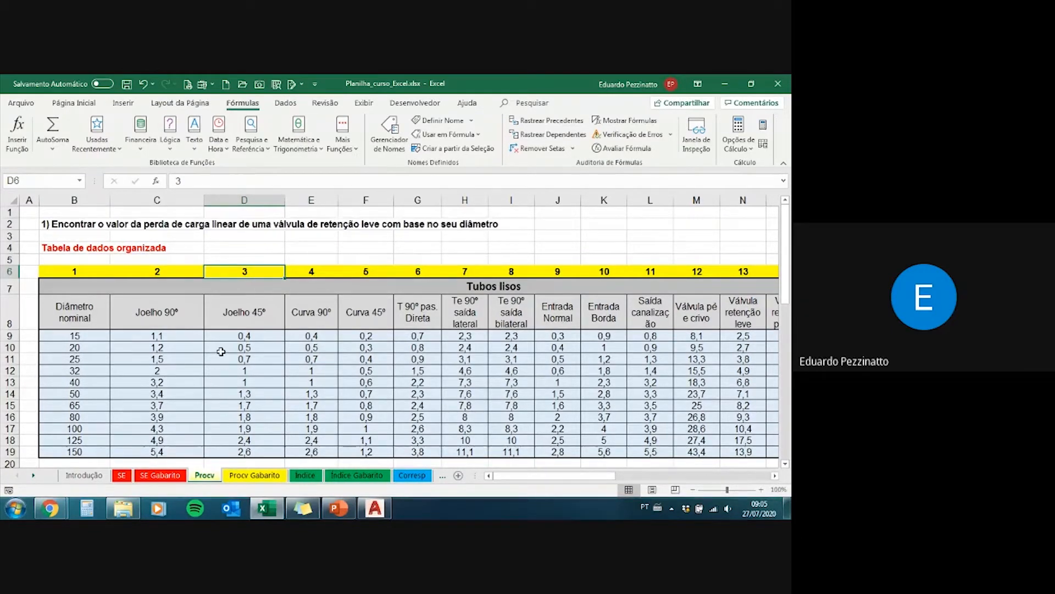
# Step: Review the Valor procurado, Procv Exato and Procv Aproximado cells B22:D22, checking them briefly against the Procv Gabarito sheet
pyautogui.scroll(-1, 99, 446)
pyautogui.moveTo(88, 452); pyautogui.dragTo(238, 450)
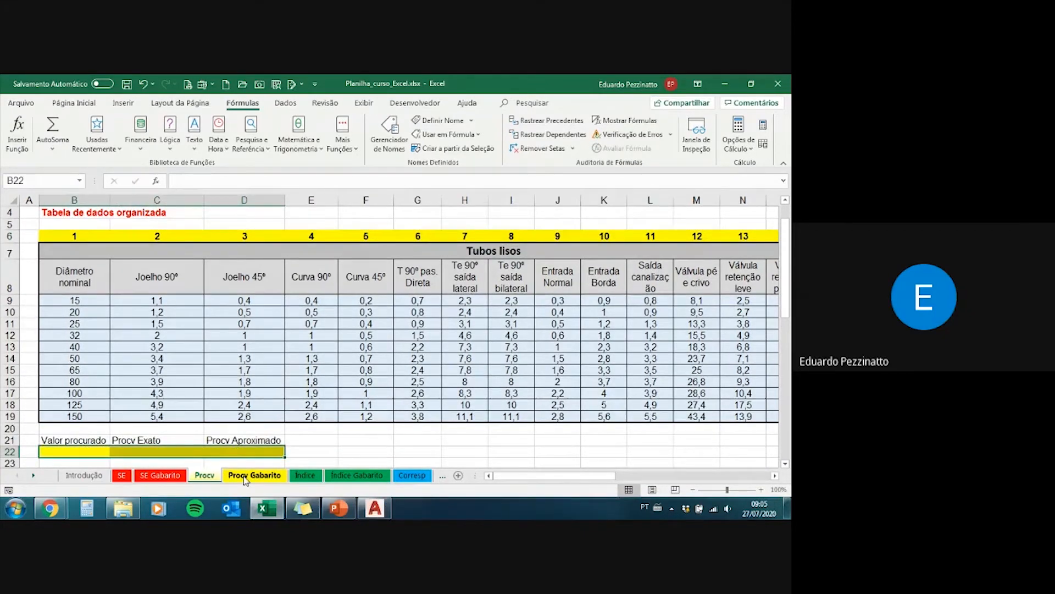
pyautogui.click(245, 476)
pyautogui.moveTo(74, 415); pyautogui.dragTo(246, 415)
pyautogui.click(204, 476)
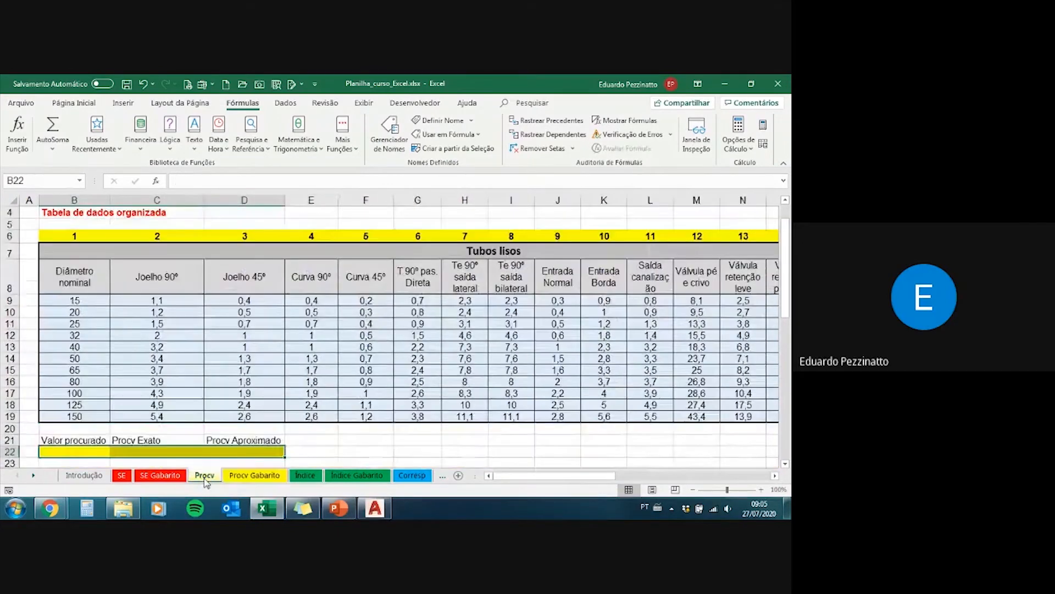
pyautogui.click(82, 453)
pyautogui.click(152, 451)
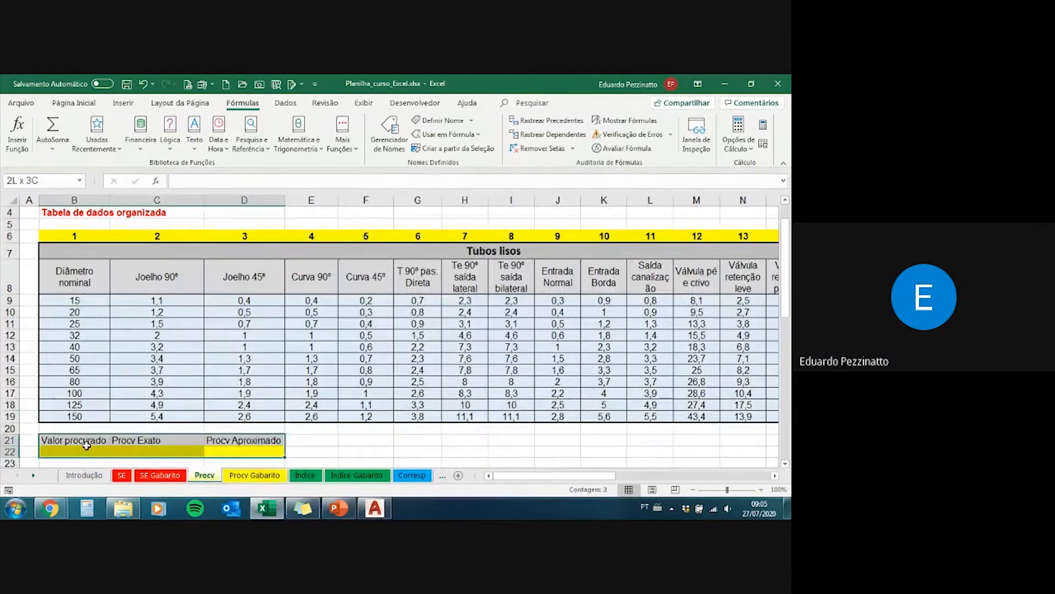
# Step: Enter 40 as the Valor procurado in B22 and move to the Procv Exato cell C22
pyautogui.click(99, 455)
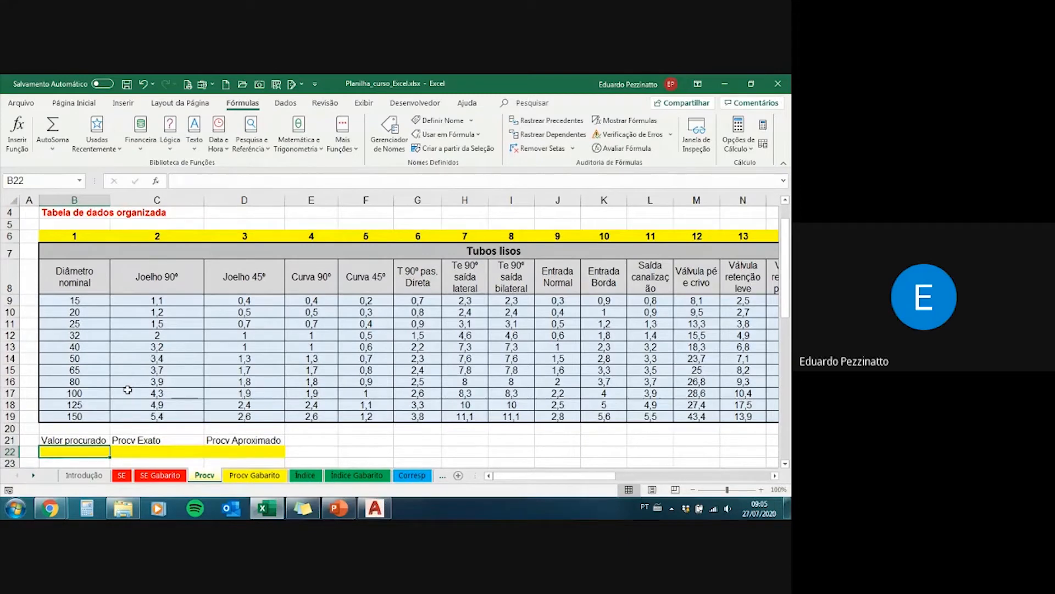
pyautogui.scroll(-1, 127, 389)
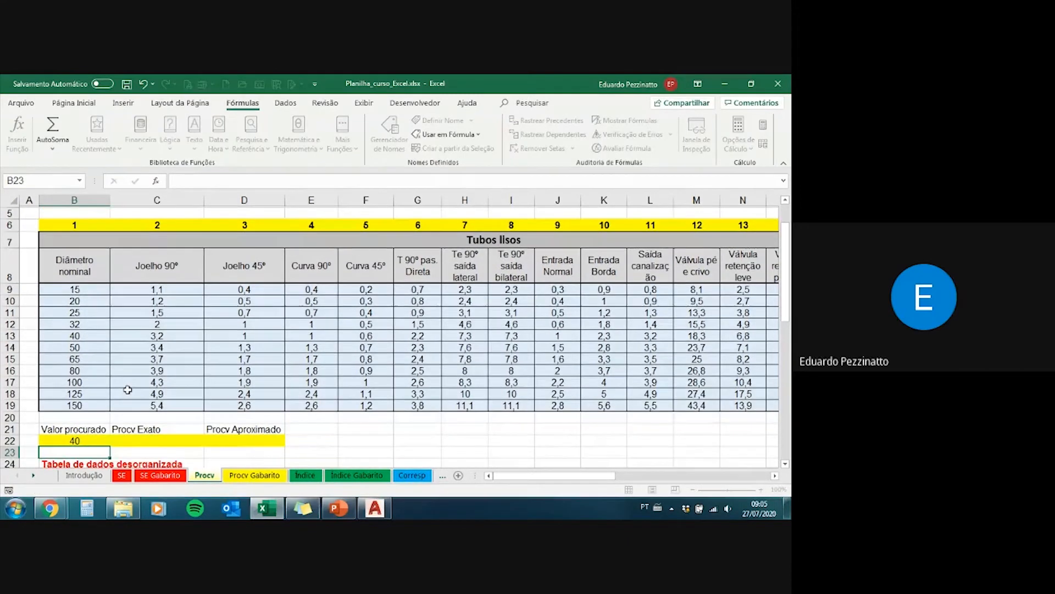
pyautogui.write('40')
pyautogui.press('Tab')
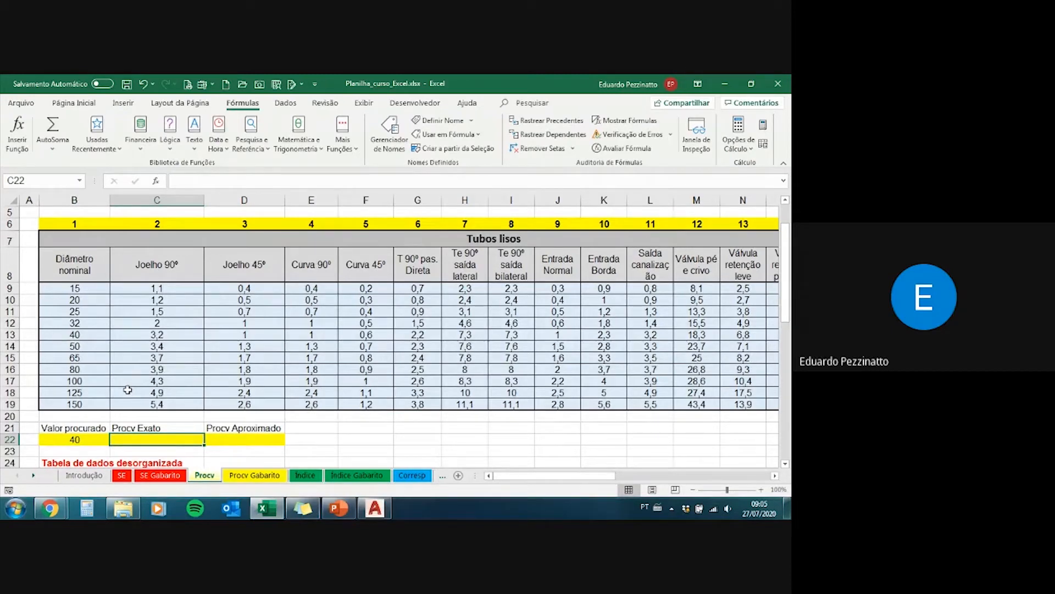
# Step: Start a PROCV formula in C22, examining the PROCV function among the suggested functions
pyautogui.write('=proc')
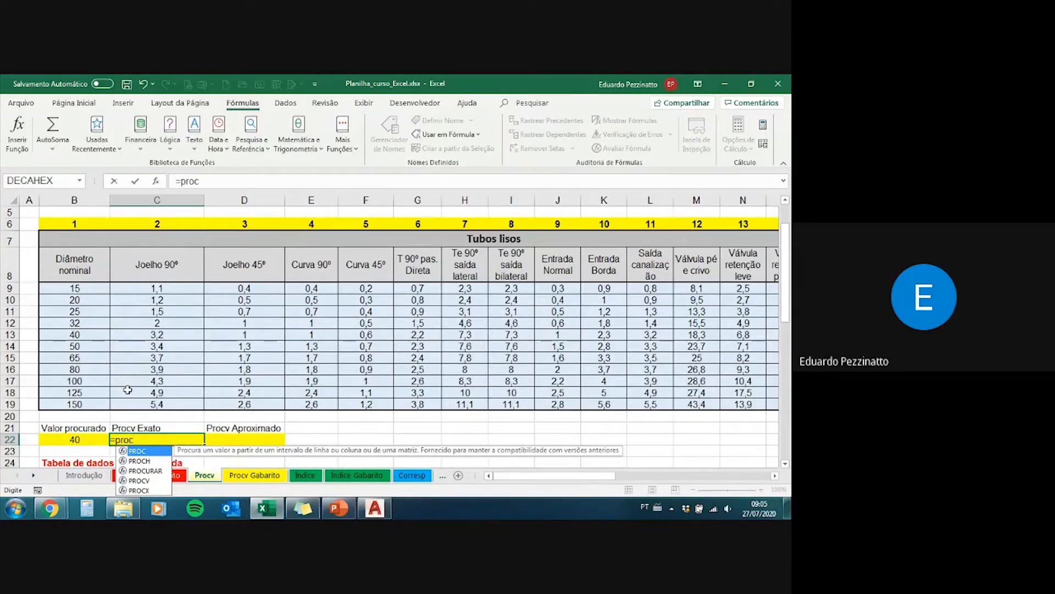
pyautogui.press('Down')
pyautogui.press('Down')
pyautogui.press('Down')
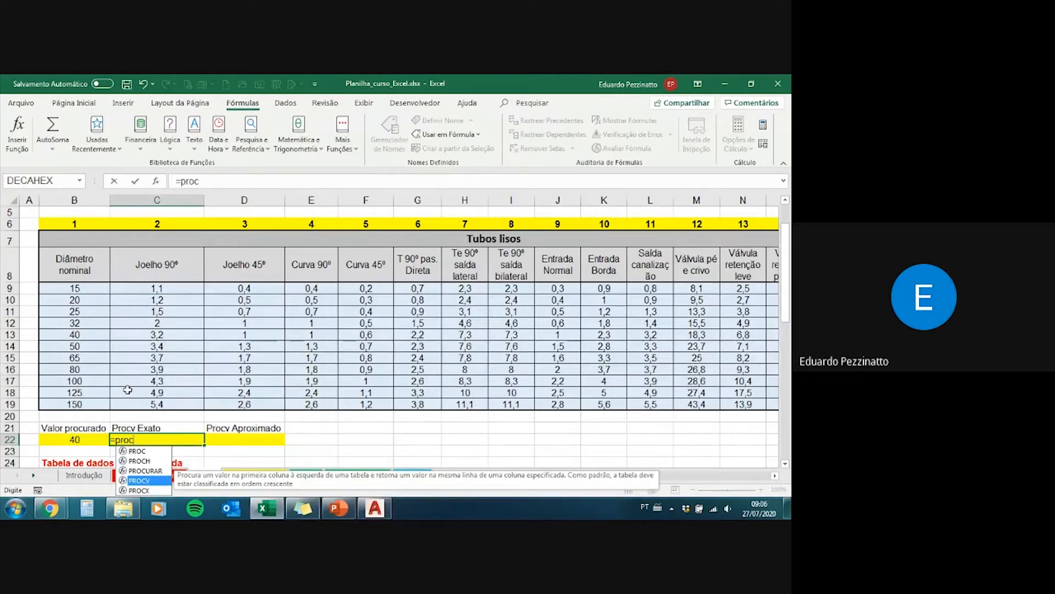
pyautogui.write('v')
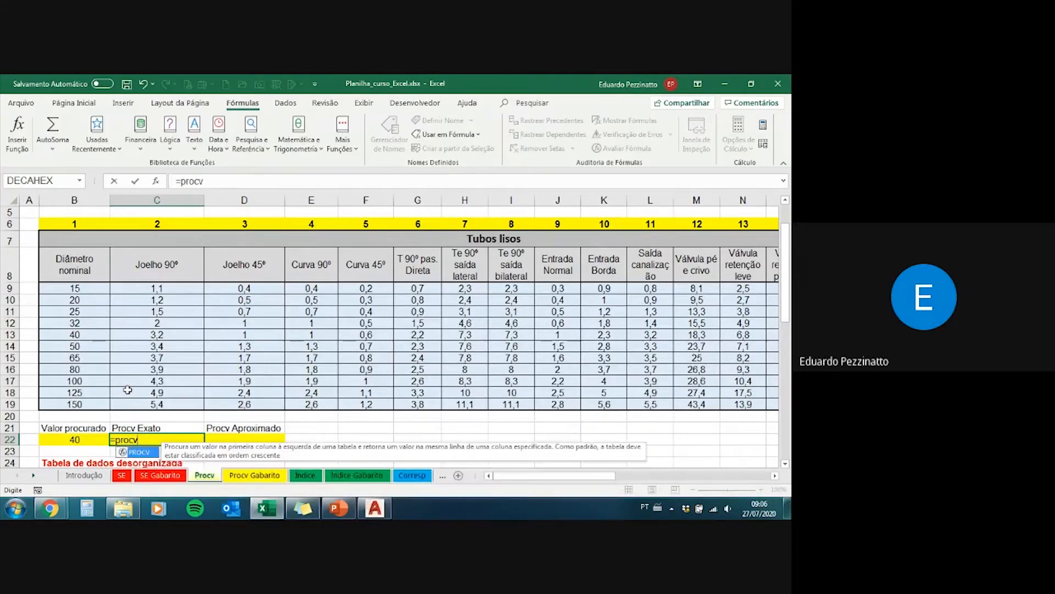
pyautogui.write('(')
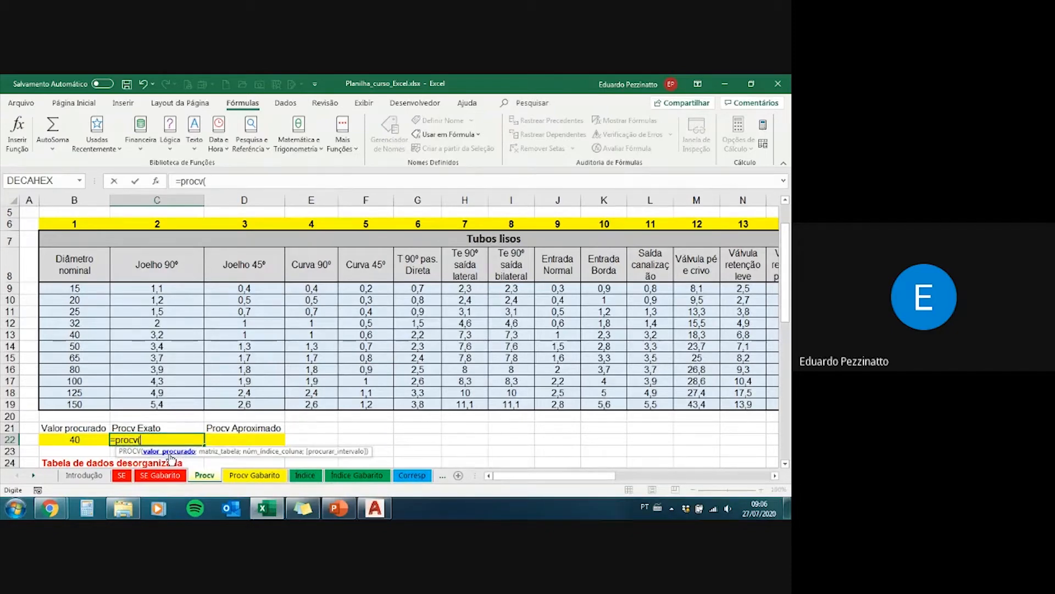
# Step: Set the formula's valor_procurado argument to B22, briefly trying a directly entered number in its place
pyautogui.click(86, 439)
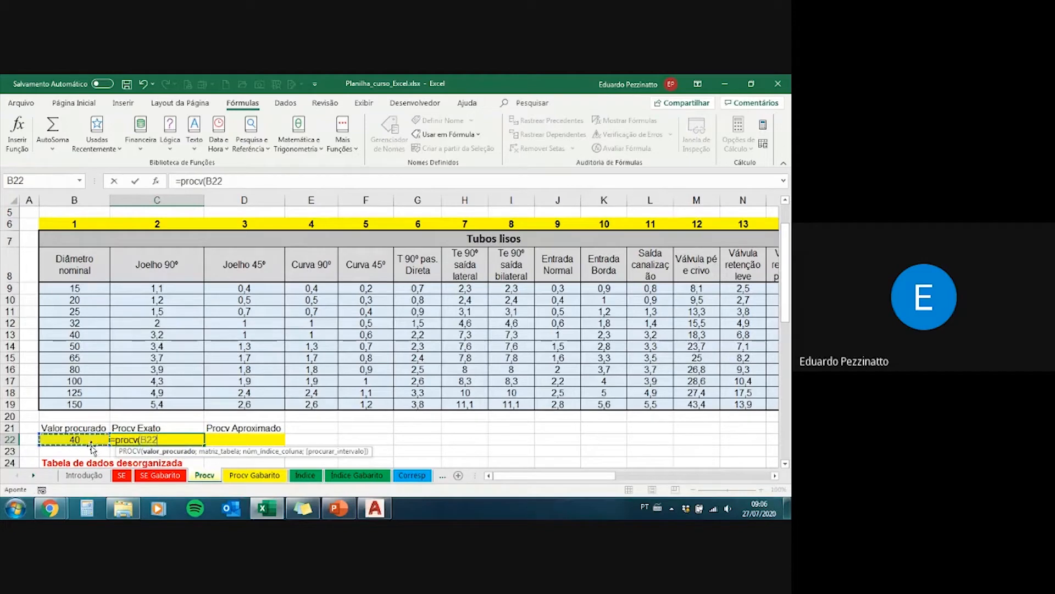
pyautogui.press('BackSpace')
pyautogui.press('BackSpace')
pyautogui.press('BackSpace')
pyautogui.press('BackSpace')
pyautogui.write('(')
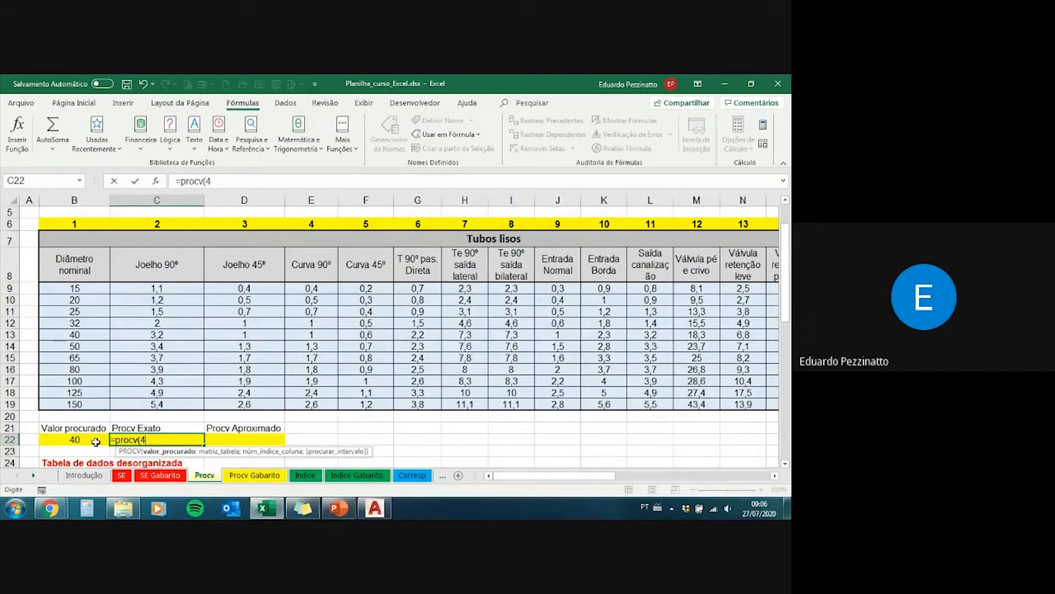
pyautogui.click(96, 441)
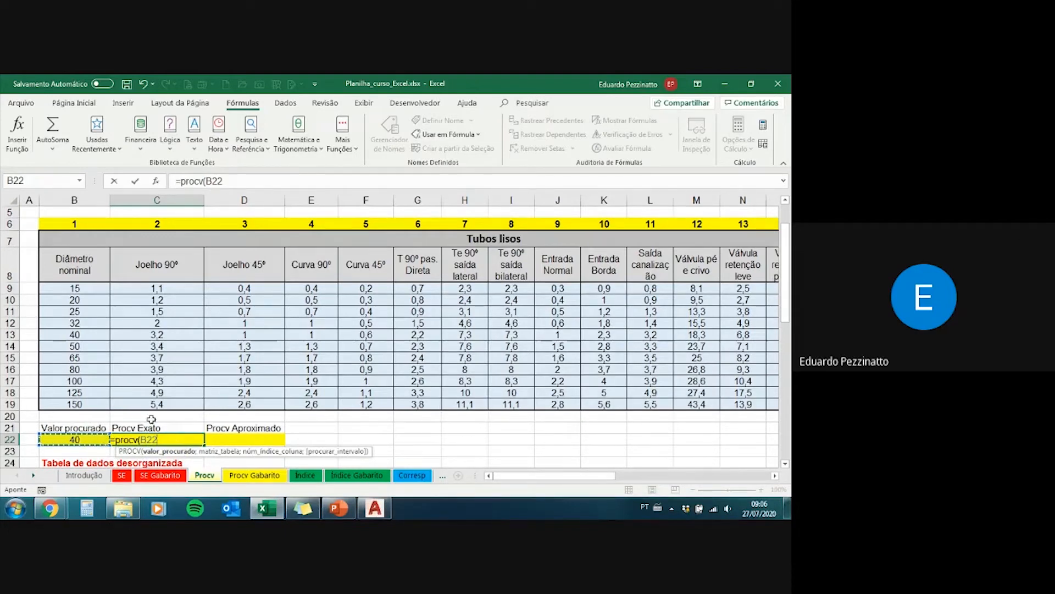
pyautogui.write(';')
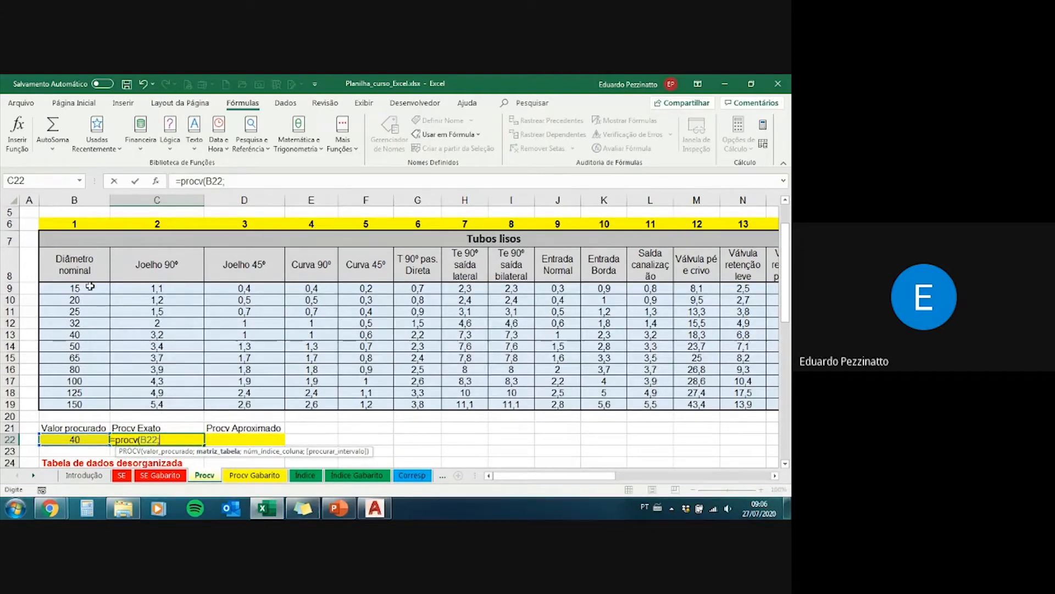
# Step: Set the formula's matriz_tabela argument to the range B8:R19 and proceed to the column index argument
pyautogui.moveTo(84, 259); pyautogui.dragTo(746, 409)
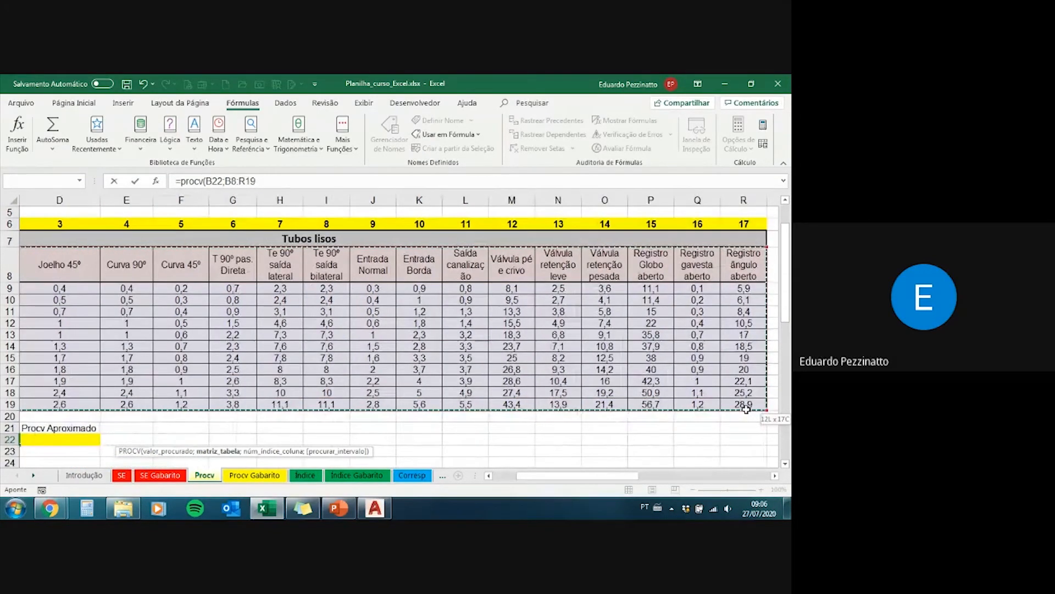
pyautogui.moveTo(580, 477); pyautogui.dragTo(555, 478)
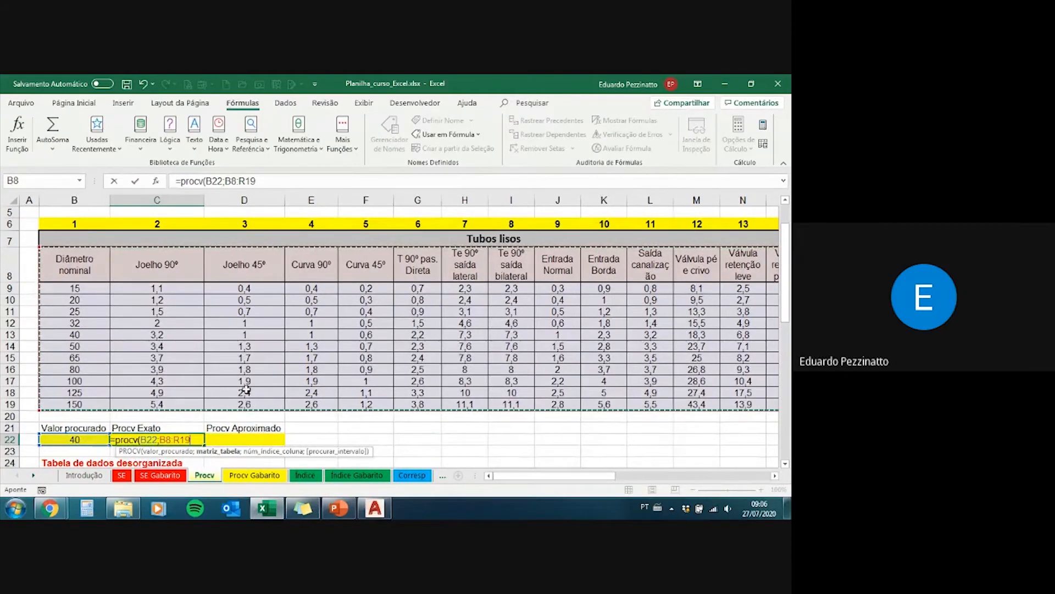
pyautogui.write(';')
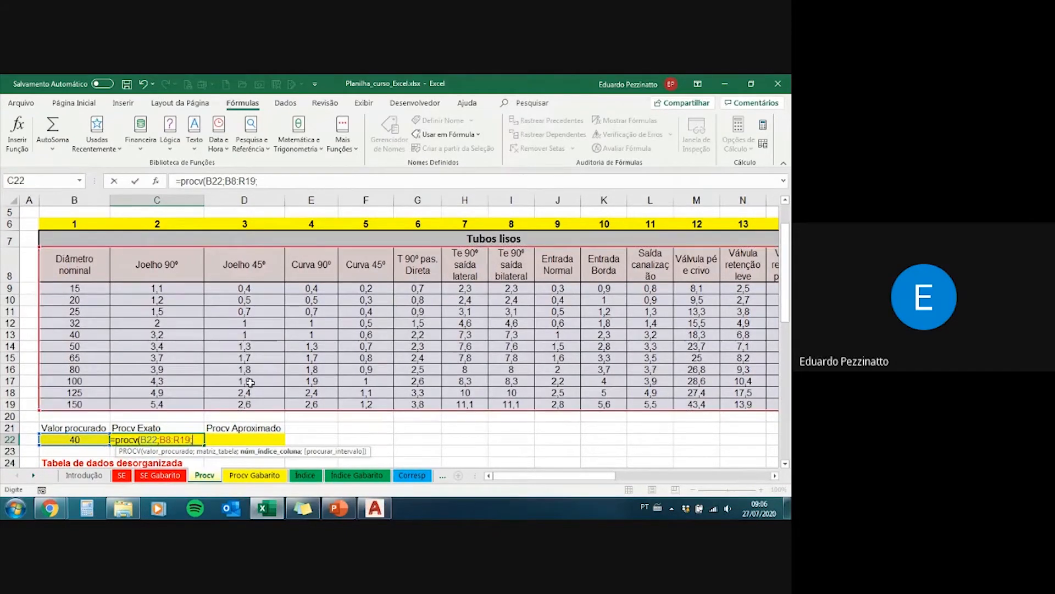
# Step: Complete the PROCV formula in C22 with column index 13 and FALSO for an exact match
pyautogui.scroll(2, 221, 213)
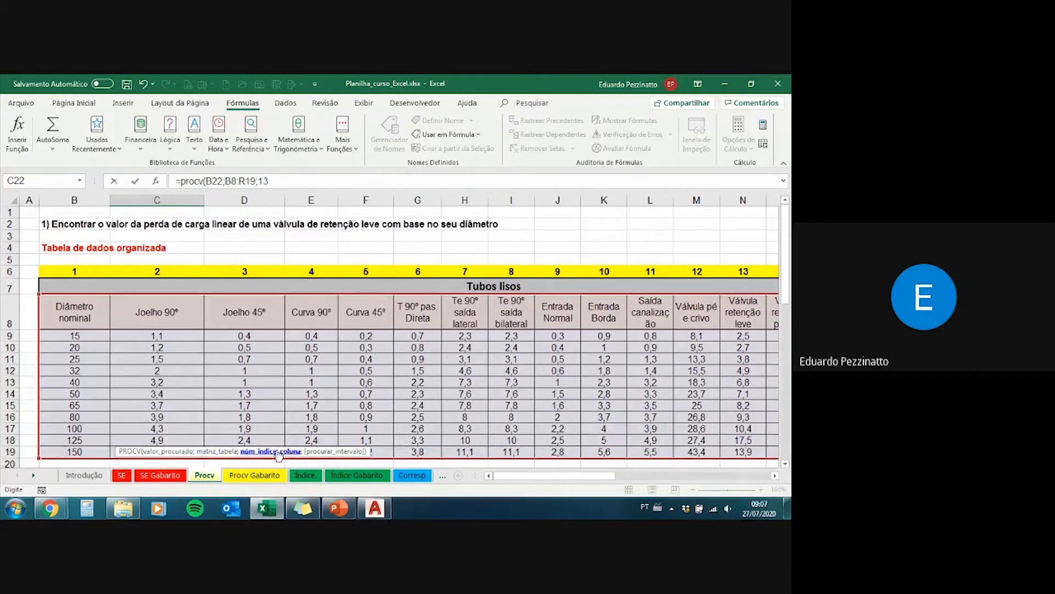
pyautogui.write(';')
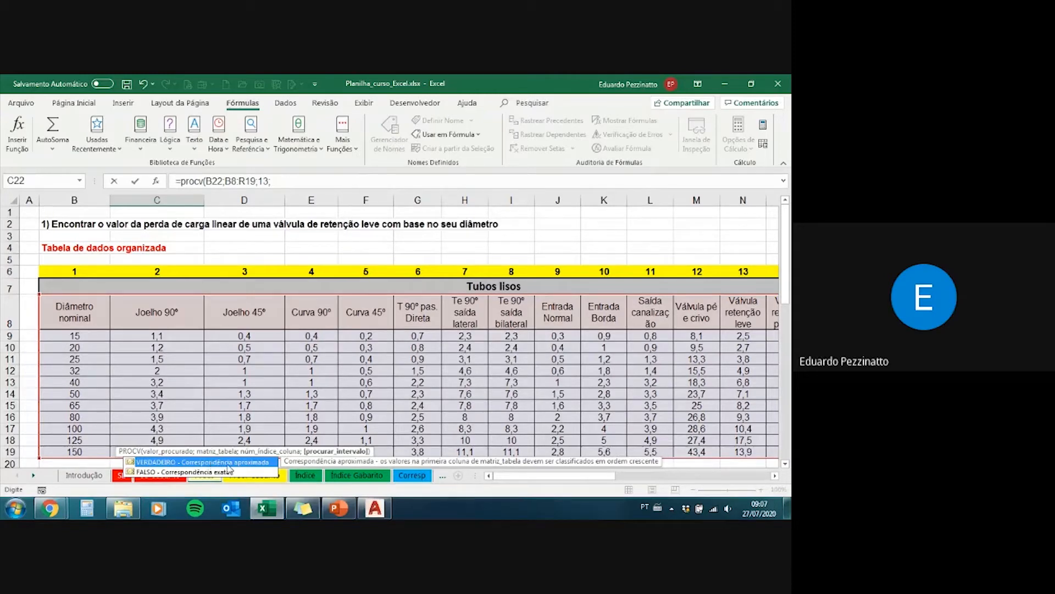
pyautogui.click(228, 473)
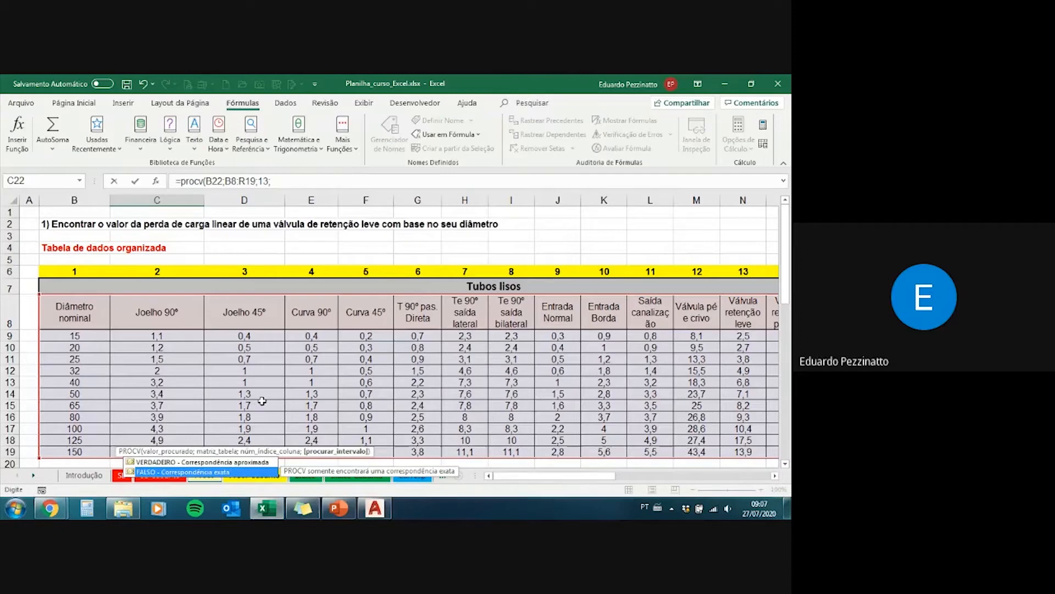
pyautogui.press('Tab')
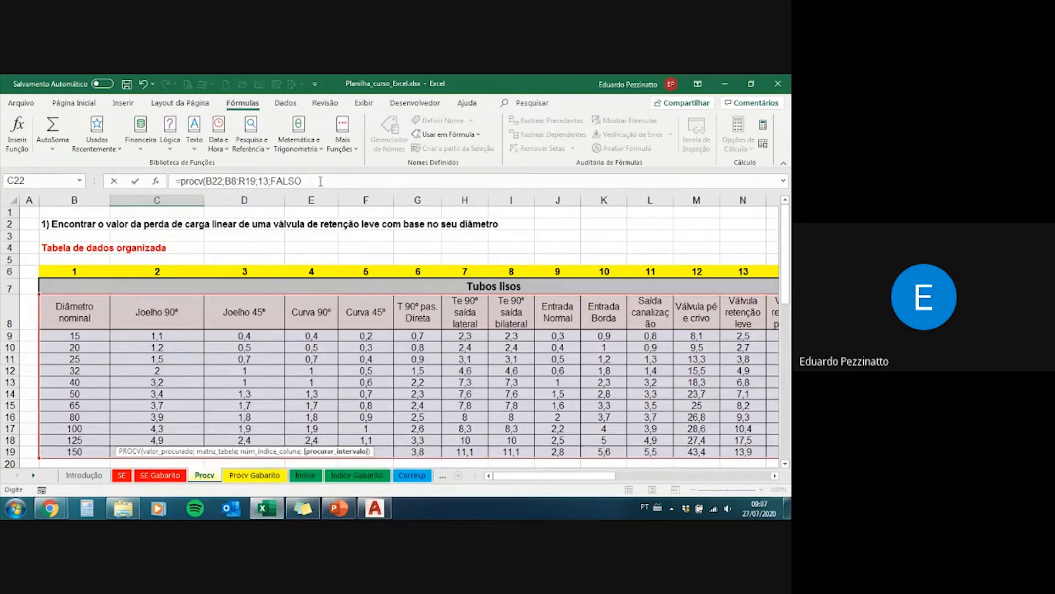
pyautogui.write(')')
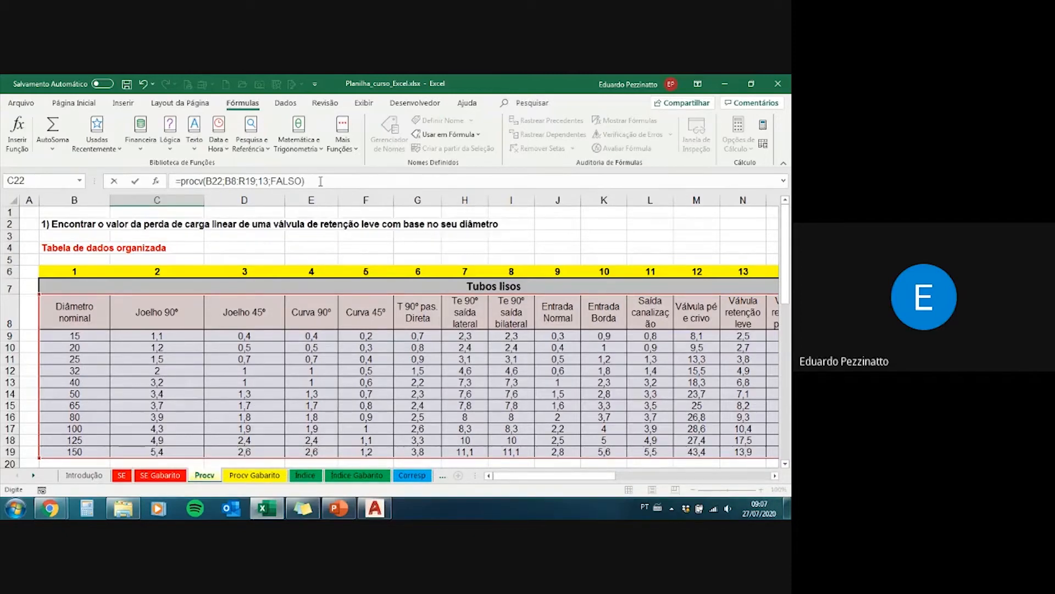
pyautogui.press('Return')
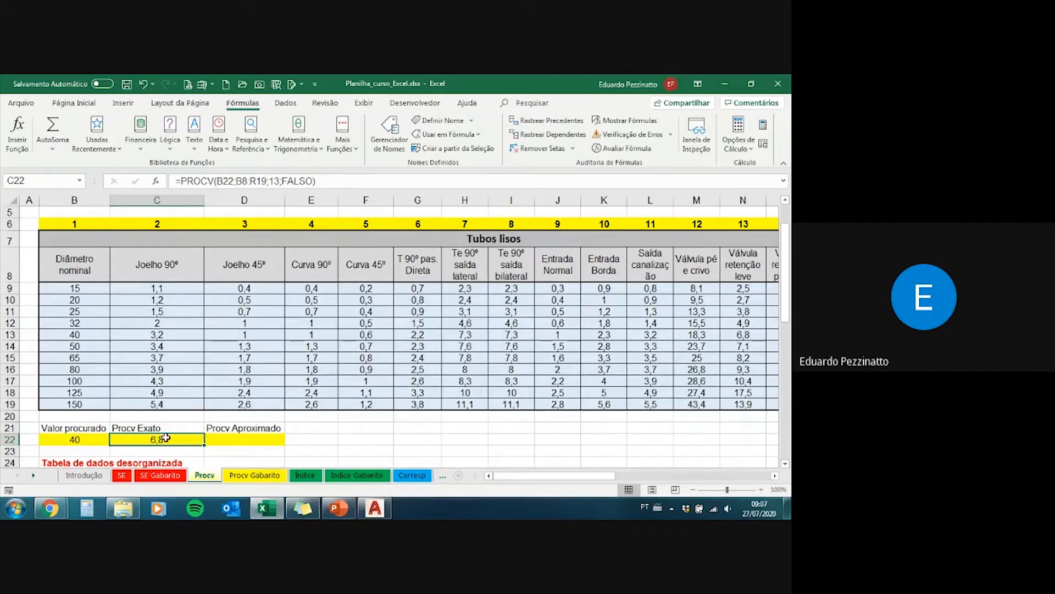
# Step: Trace the diameter 40 row across the table to the Válvula retenção leve column to check the formula's result
pyautogui.scroll(1, 165, 393)
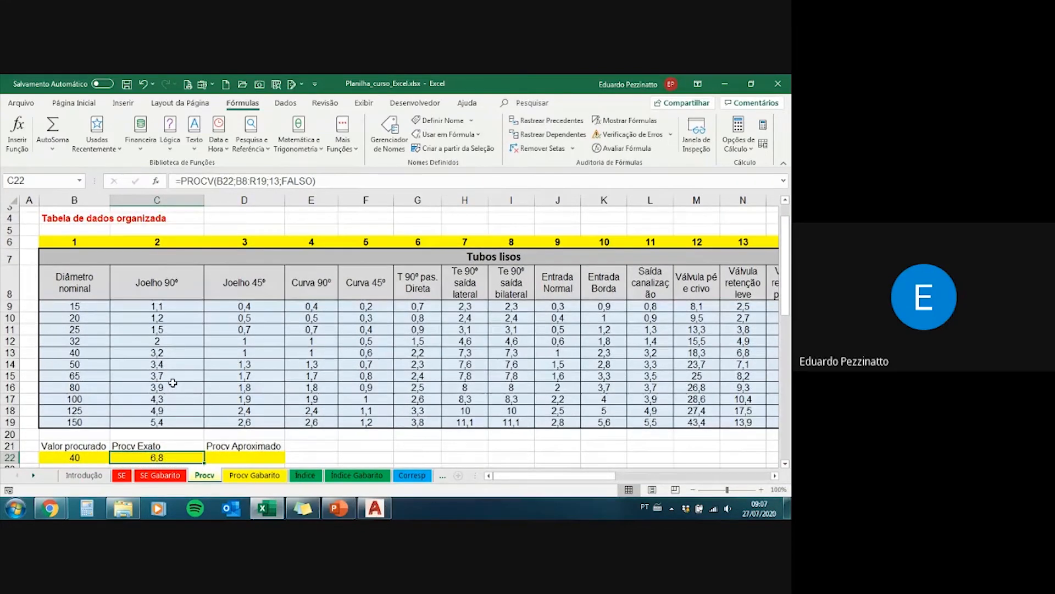
pyautogui.scroll(-1, 250, 284)
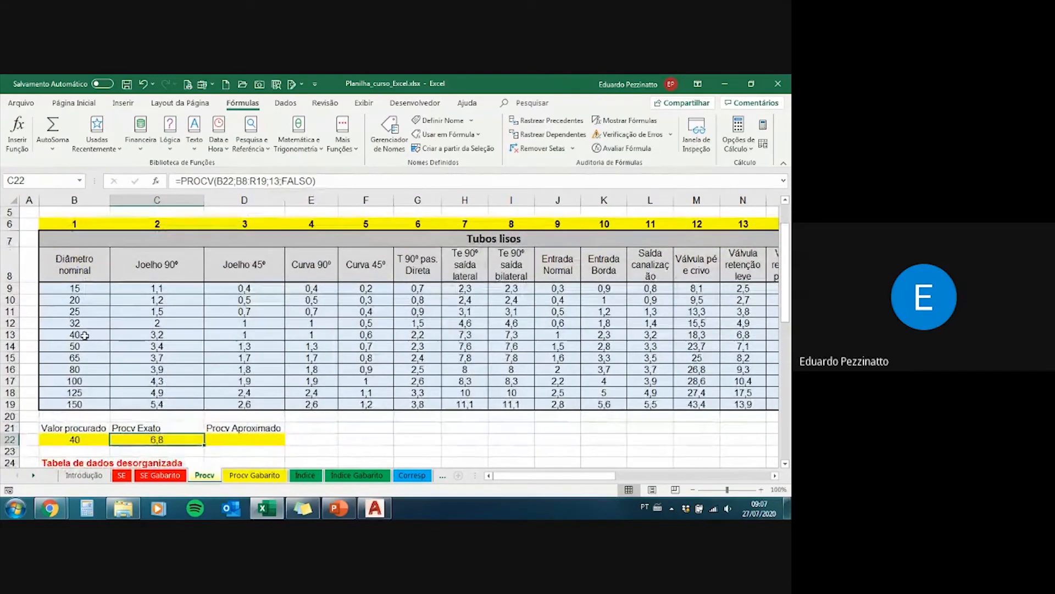
pyautogui.click(65, 334)
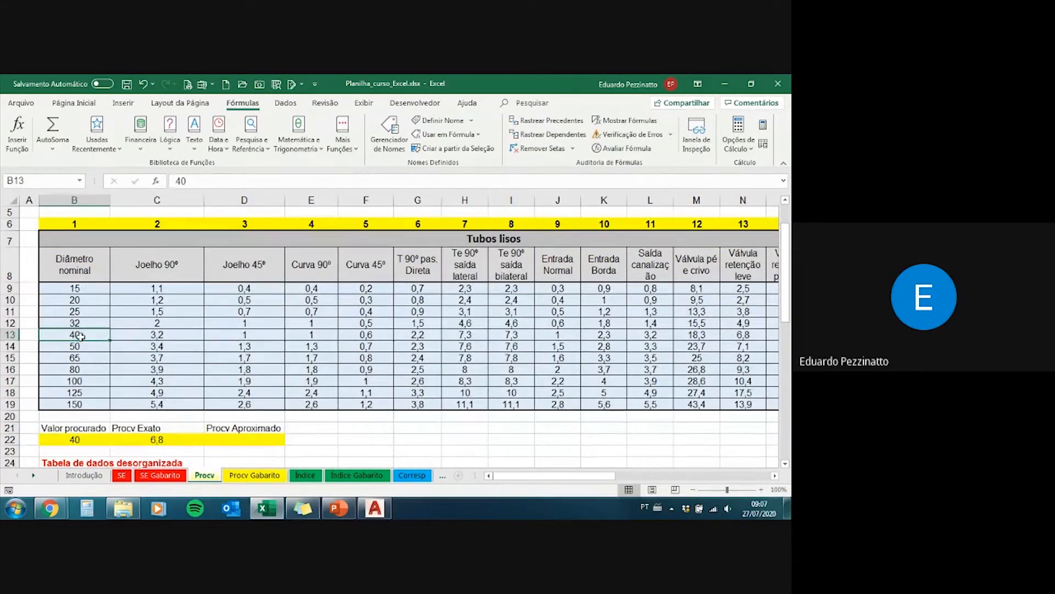
pyautogui.moveTo(81, 334); pyautogui.dragTo(738, 336)
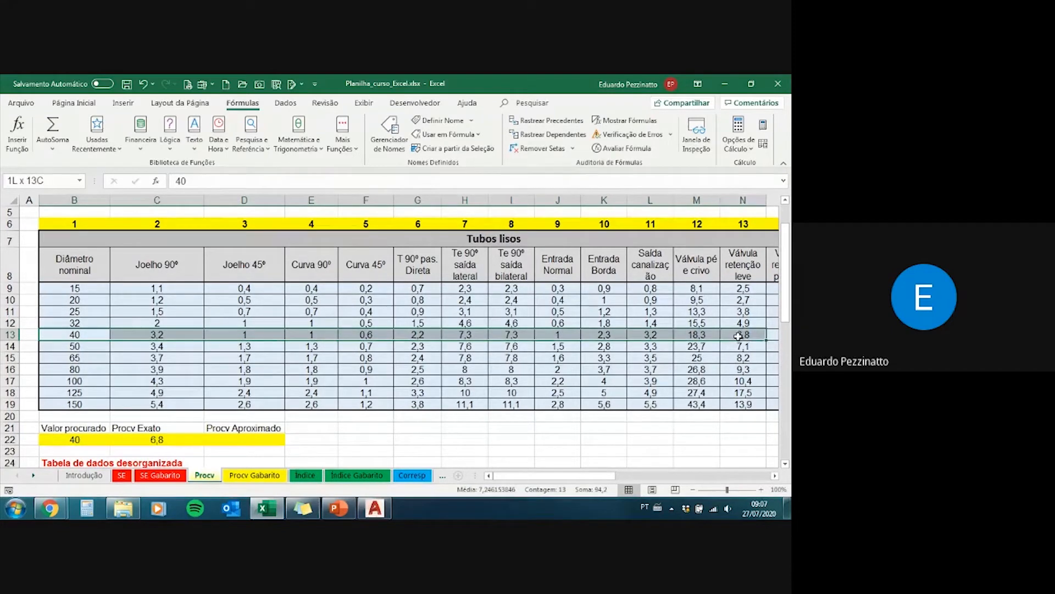
pyautogui.click(729, 335)
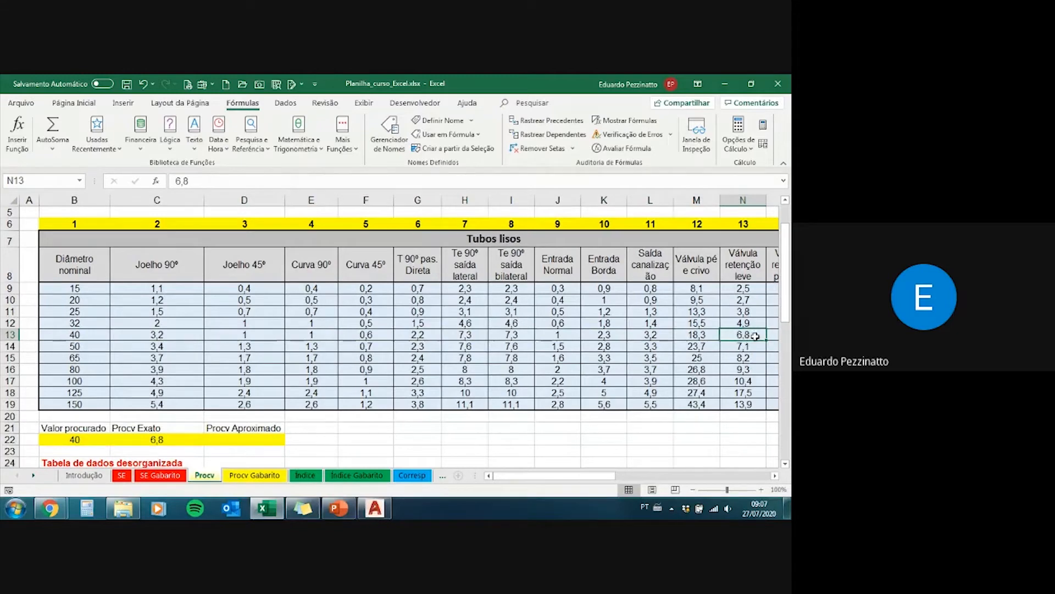
# Step: Change the column index in C22's PROCV formula to 3
pyautogui.click(163, 441)
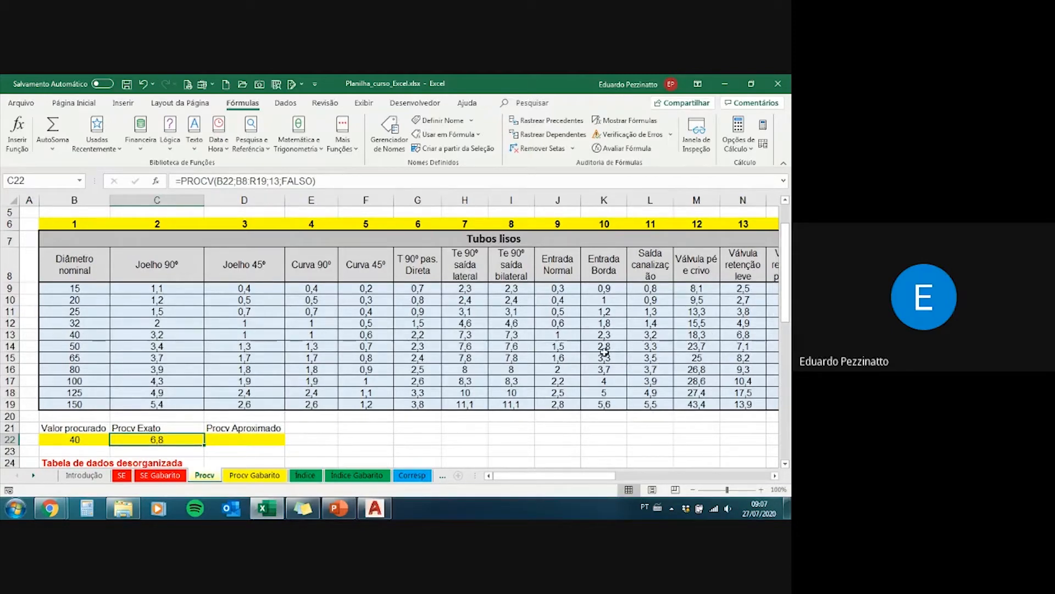
pyautogui.doubleClick(274, 180)
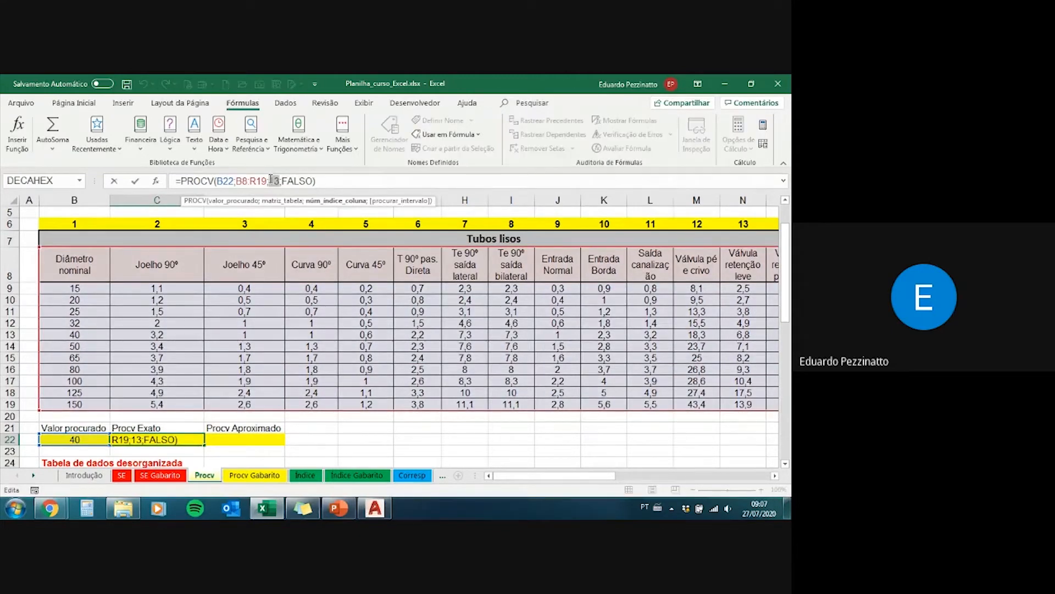
pyautogui.write('3')
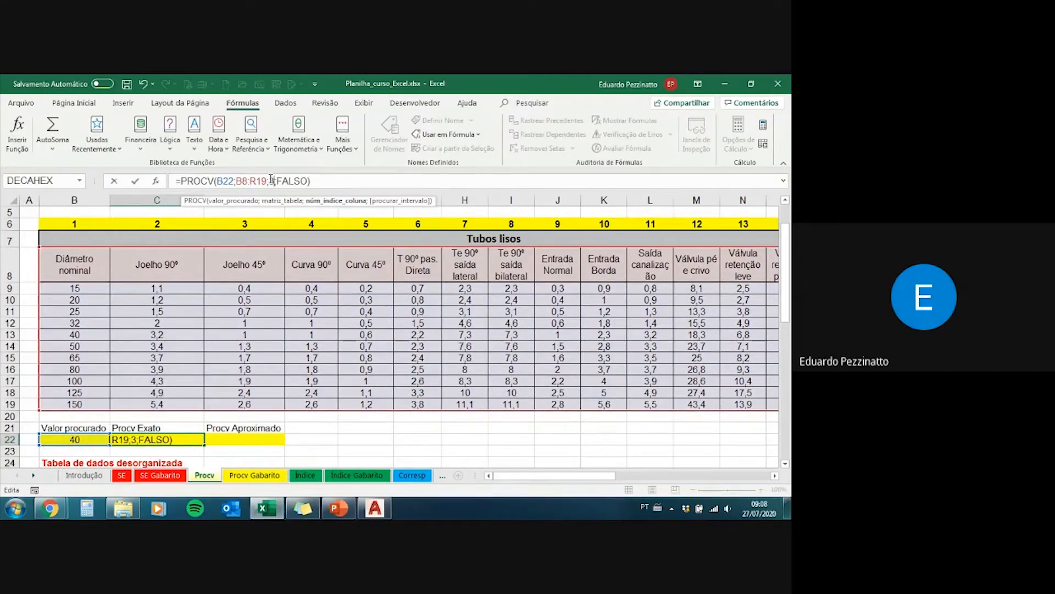
pyautogui.hotkey('ctrl', 'Return')
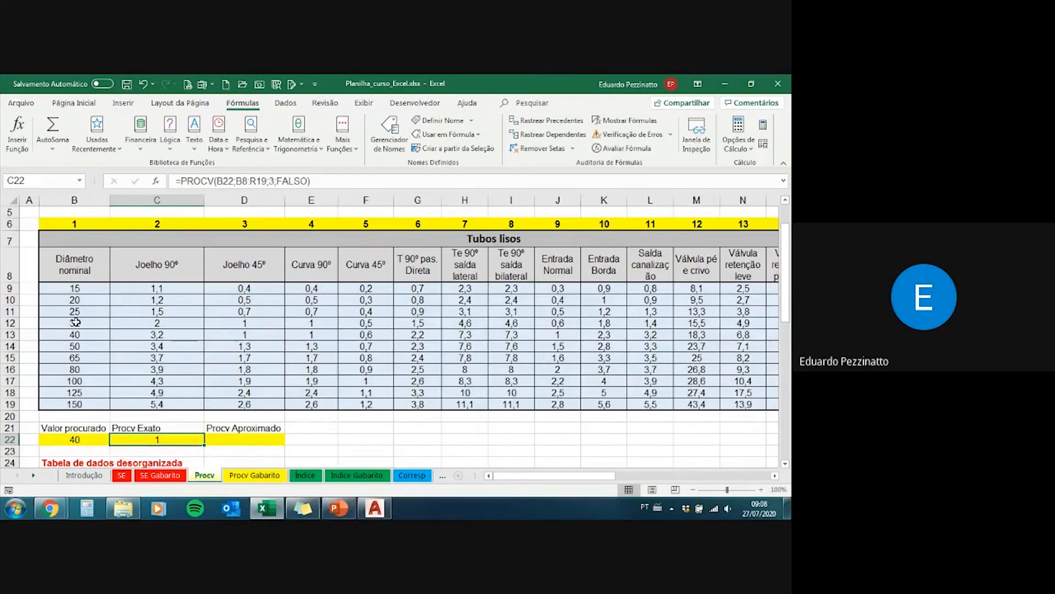
# Step: Check the diameter 40 row against the Joelho 45º column and review the column index argument in C22's formula
pyautogui.moveTo(76, 334); pyautogui.dragTo(250, 334)
pyautogui.click(255, 334)
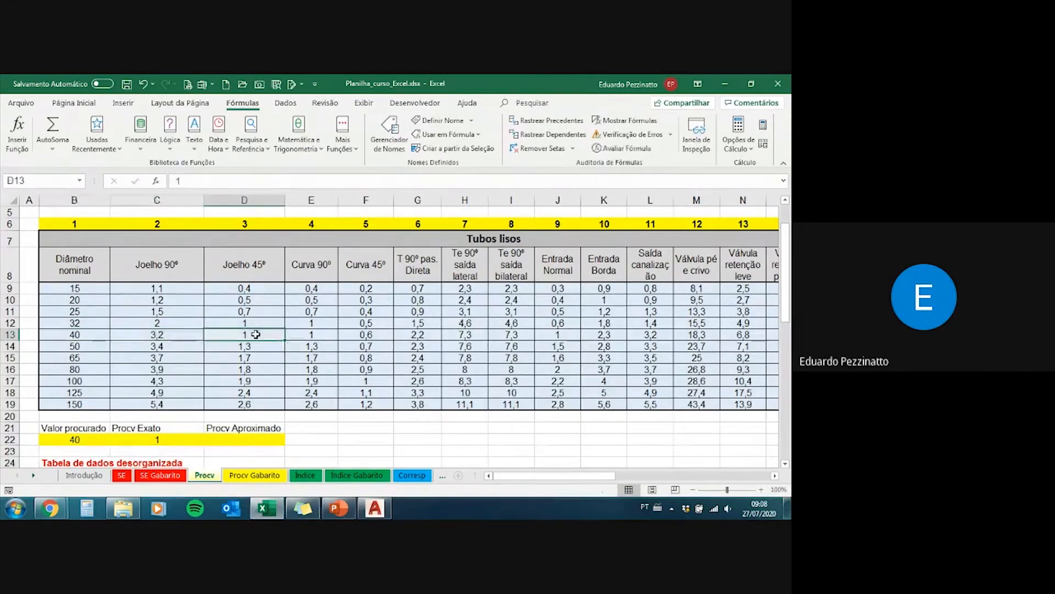
pyautogui.click(161, 440)
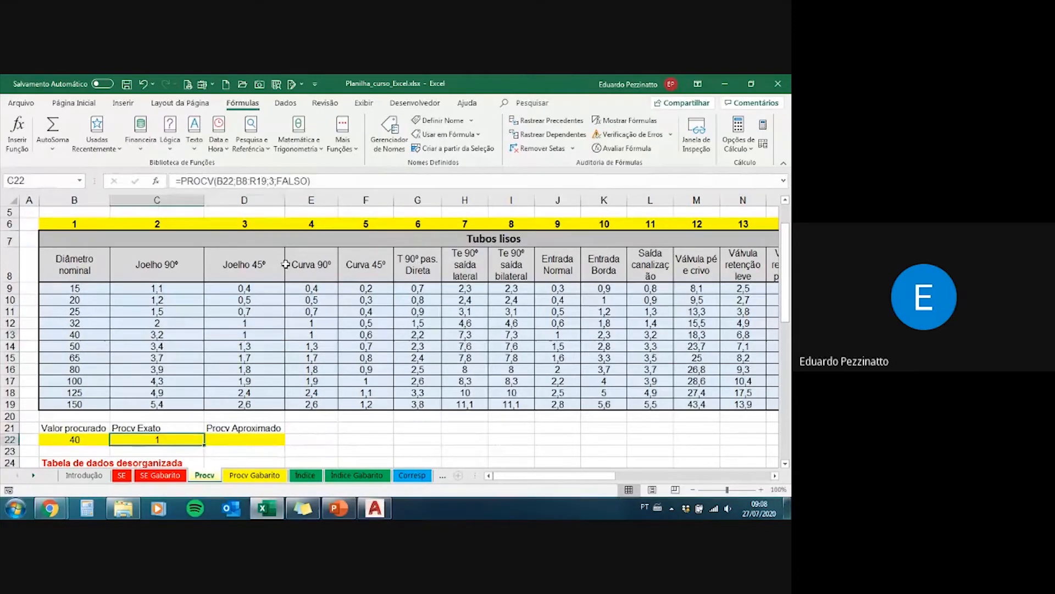
pyautogui.click(270, 181)
pyautogui.click(271, 181)
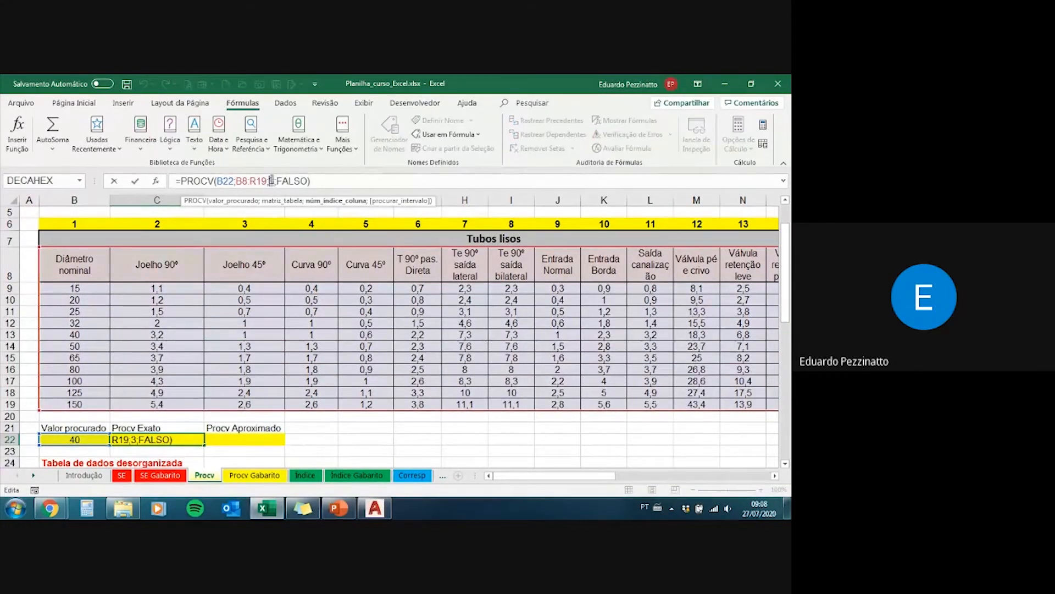
pyautogui.doubleClick(272, 181)
pyautogui.press('Return')
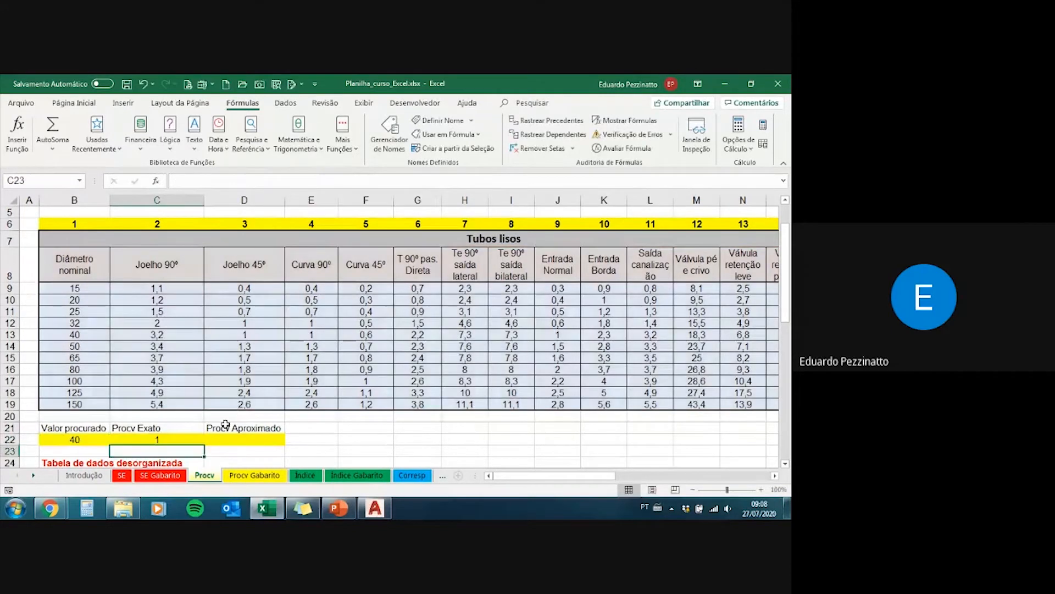
# Step: Examine the empty Procv Aproximado cell and the Diâmetro nominal values in B9:B19
pyautogui.press('Up')
pyautogui.press('Right')
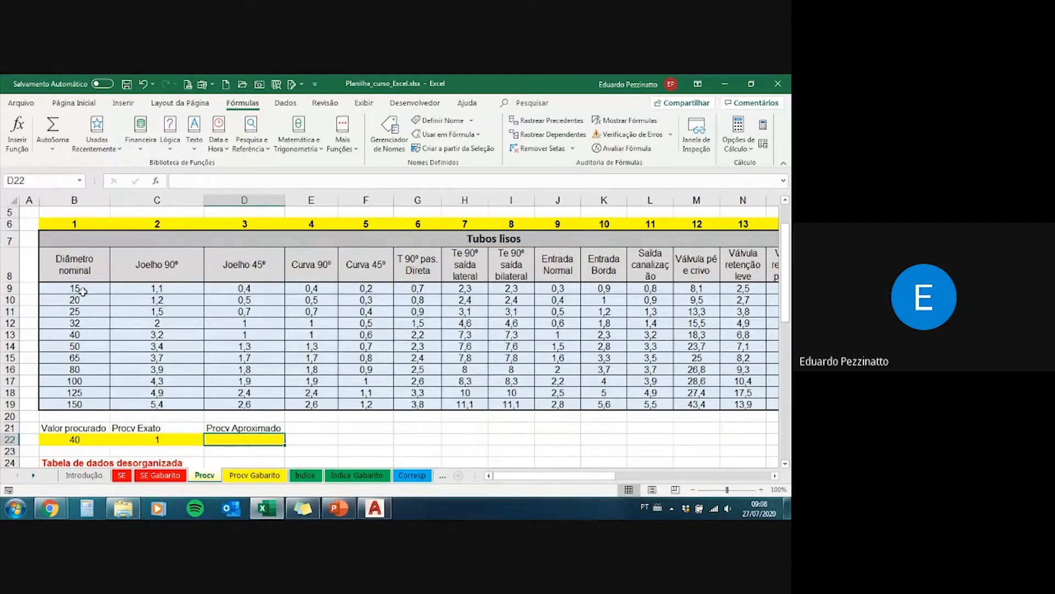
pyautogui.moveTo(86, 288); pyautogui.dragTo(94, 403)
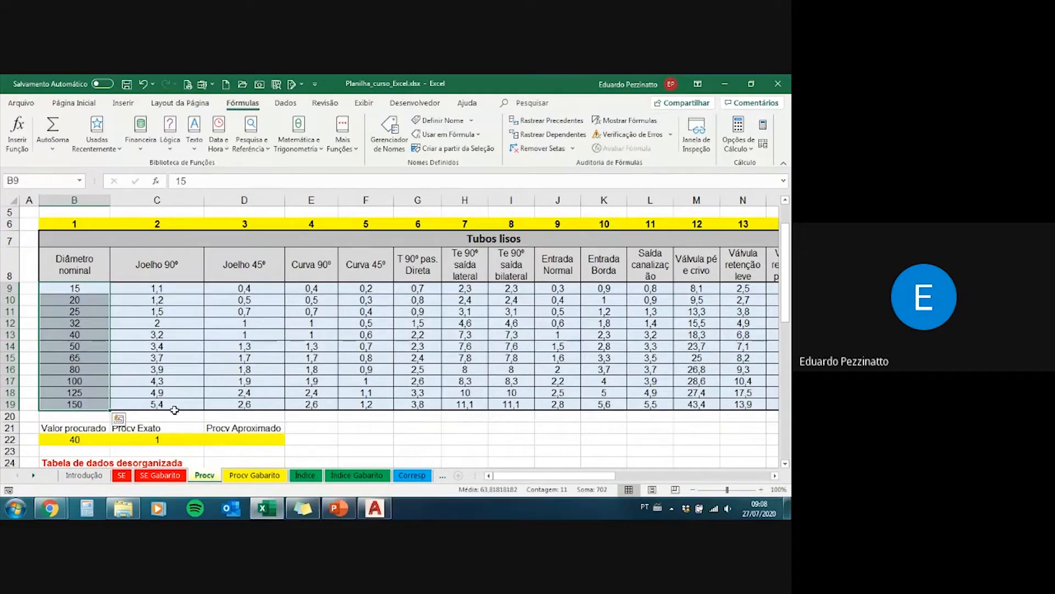
pyautogui.click(170, 439)
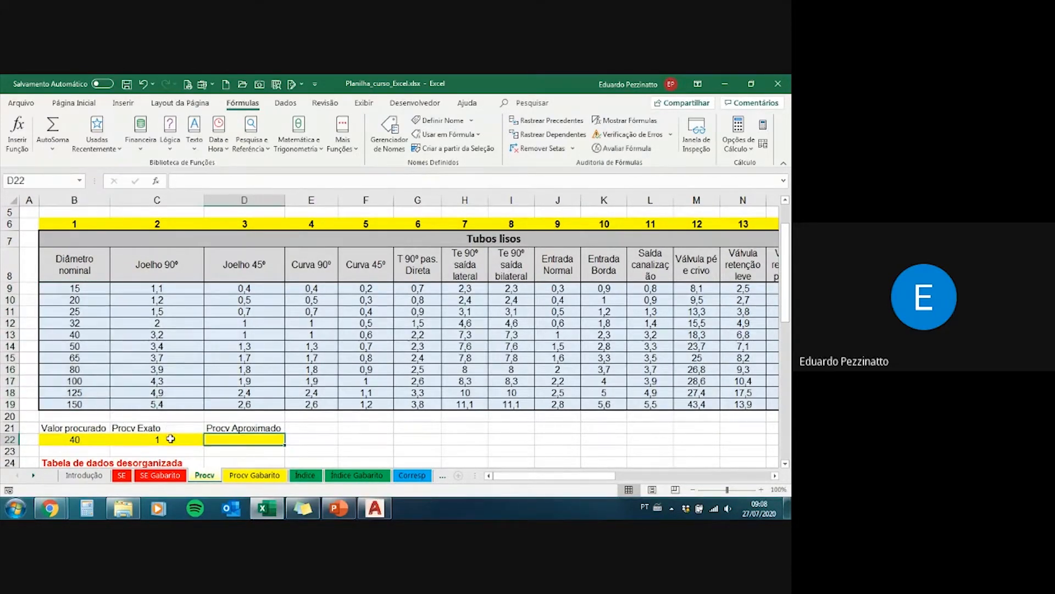
# Step: Set the column index in C22's PROCV formula back to 13
pyautogui.click(232, 440)
pyautogui.click(180, 438)
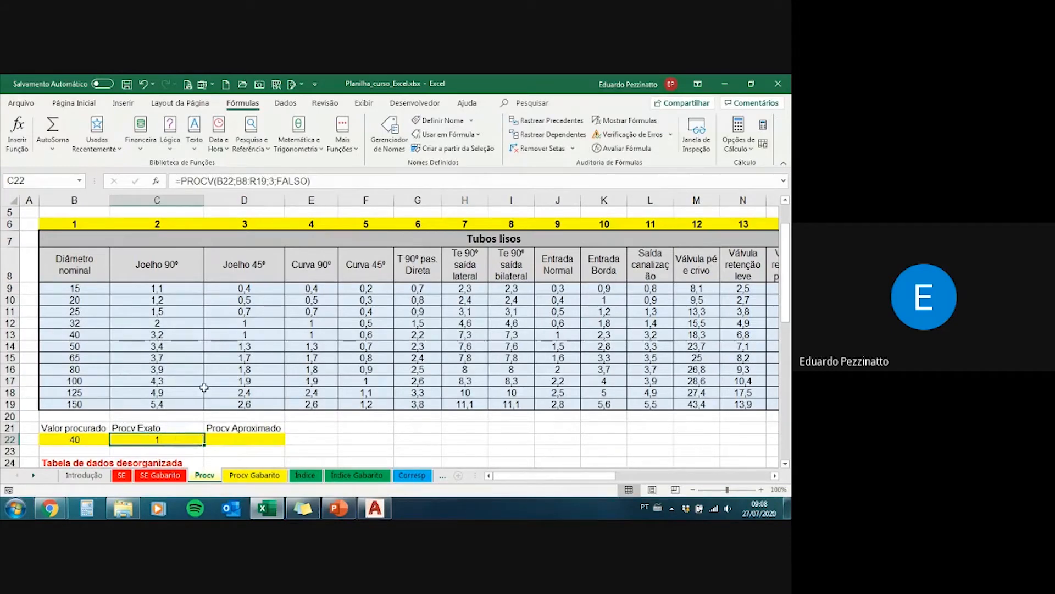
pyautogui.click(271, 181)
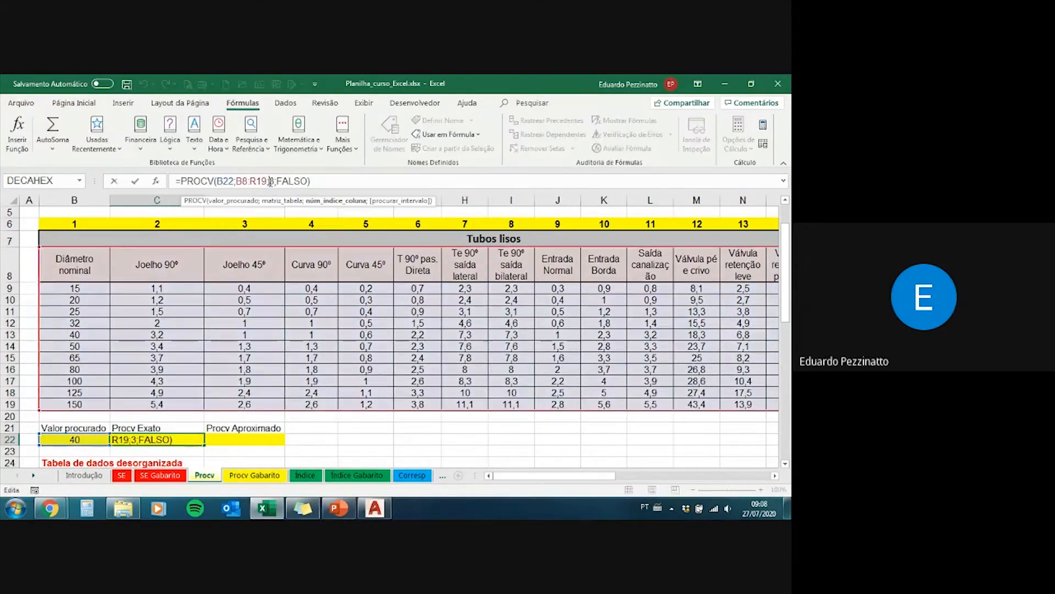
pyautogui.write('1')
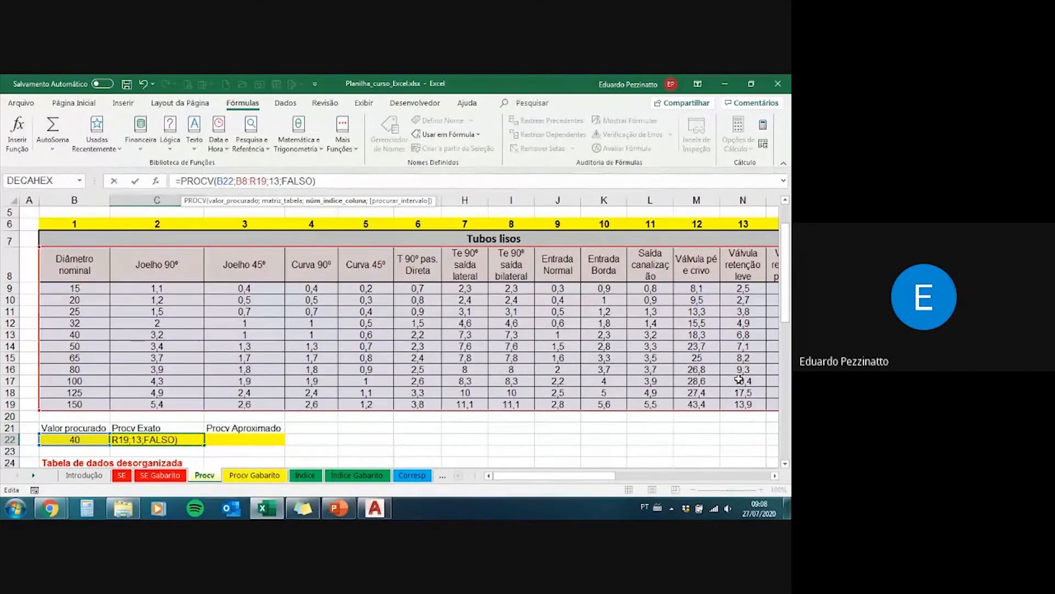
pyautogui.press('Return')
# Step: Copy the full formula text from C22 into the Procv Aproximado cell D22, leaving C22 unchanged
pyautogui.click(184, 438)
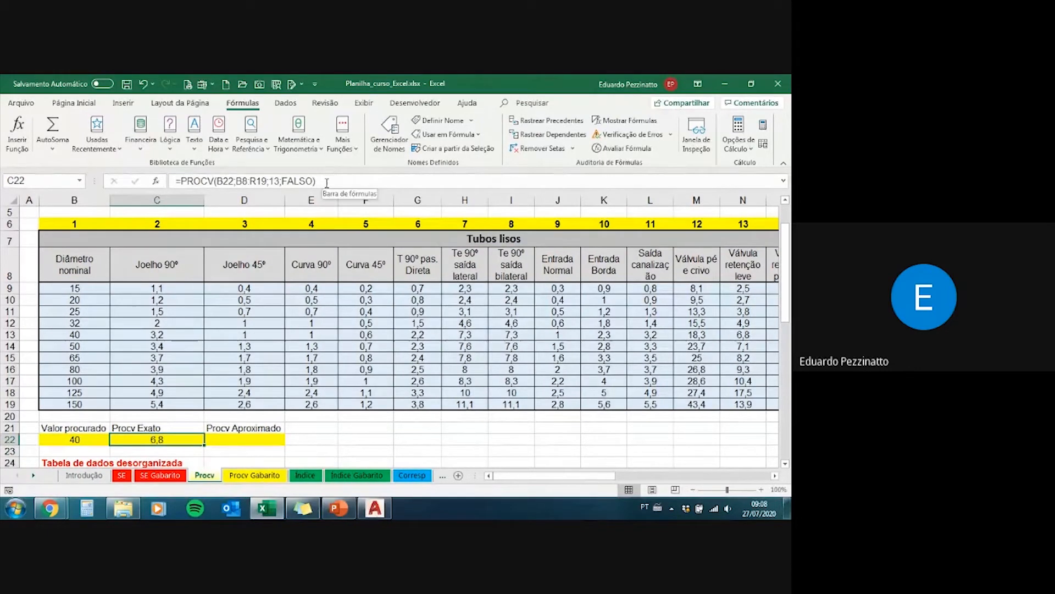
pyautogui.moveTo(331, 181); pyautogui.dragTo(174, 177)
pyautogui.hotkey('ctrl', 'c')
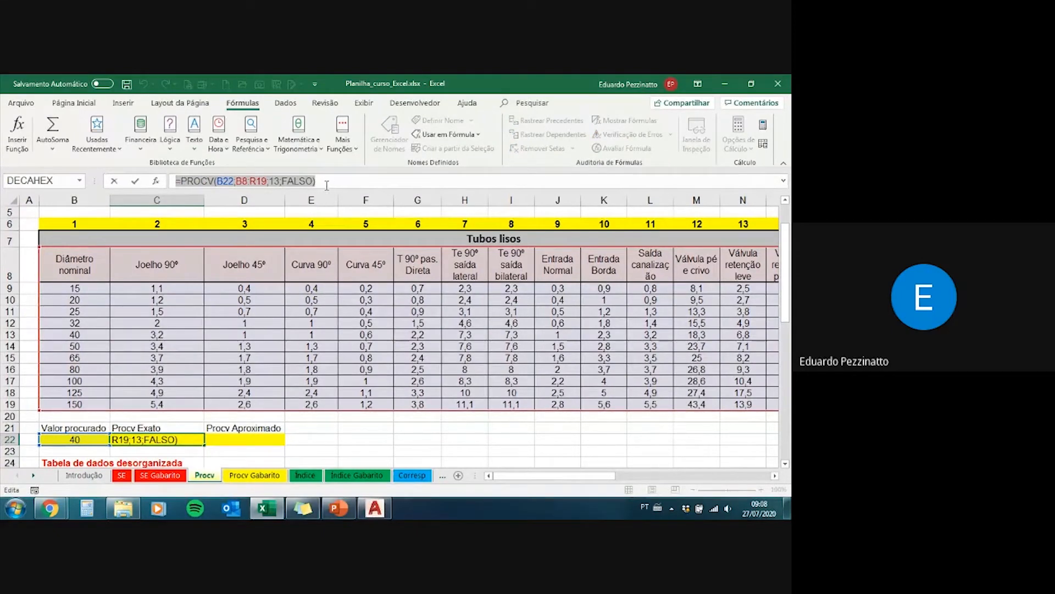
pyautogui.press('Escape')
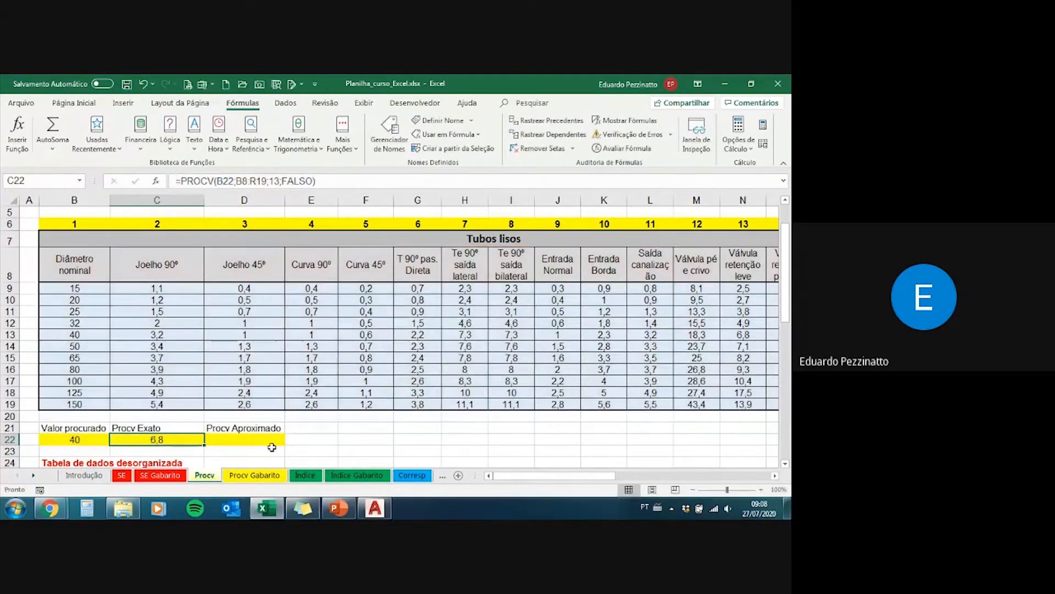
pyautogui.click(239, 439)
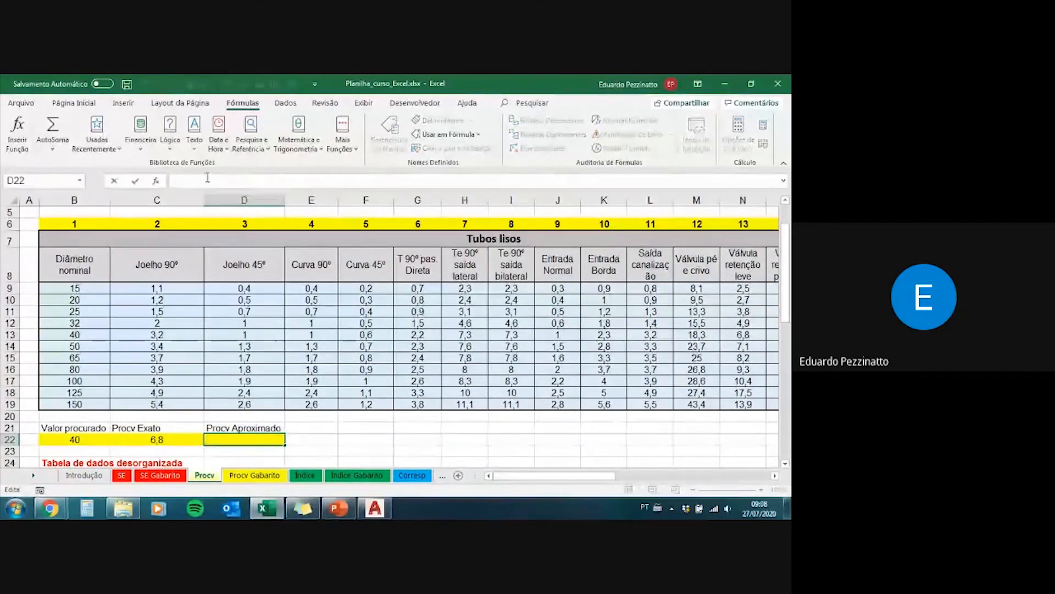
pyautogui.hotkey('ctrl', 'v')
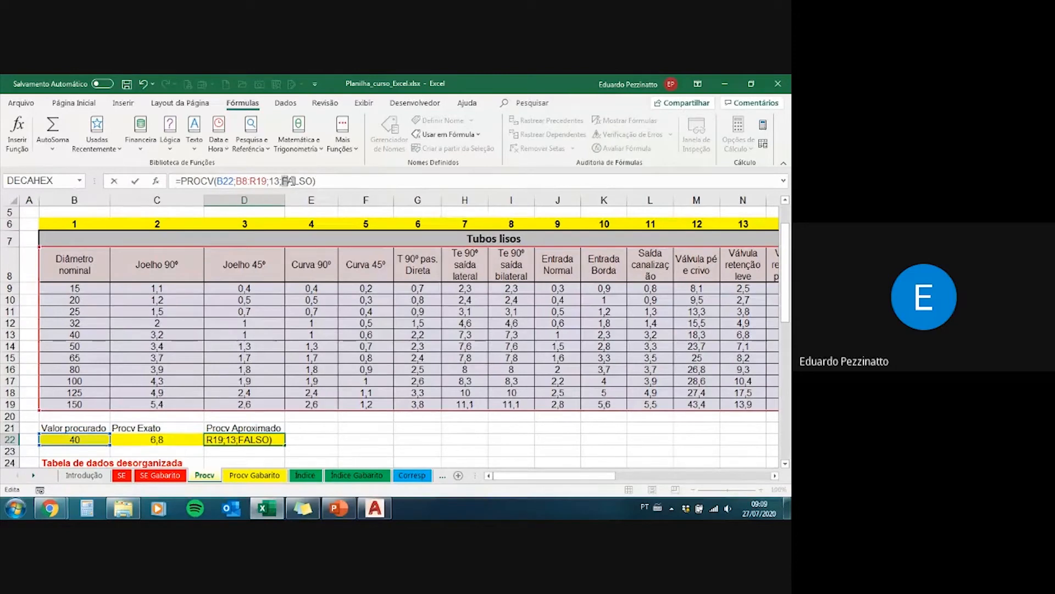
# Step: Replace FALSO with VERDADEIRO in D22's PROCV formula to use an approximate match
pyautogui.moveTo(290, 180); pyautogui.dragTo(314, 181)
pyautogui.press('BackSpace')
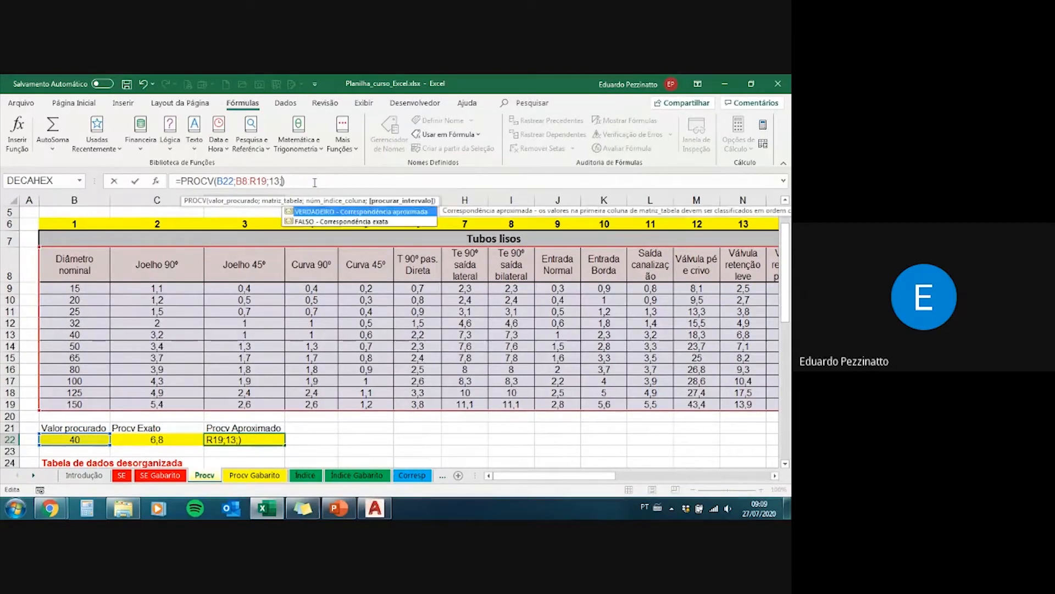
pyautogui.press('Tab')
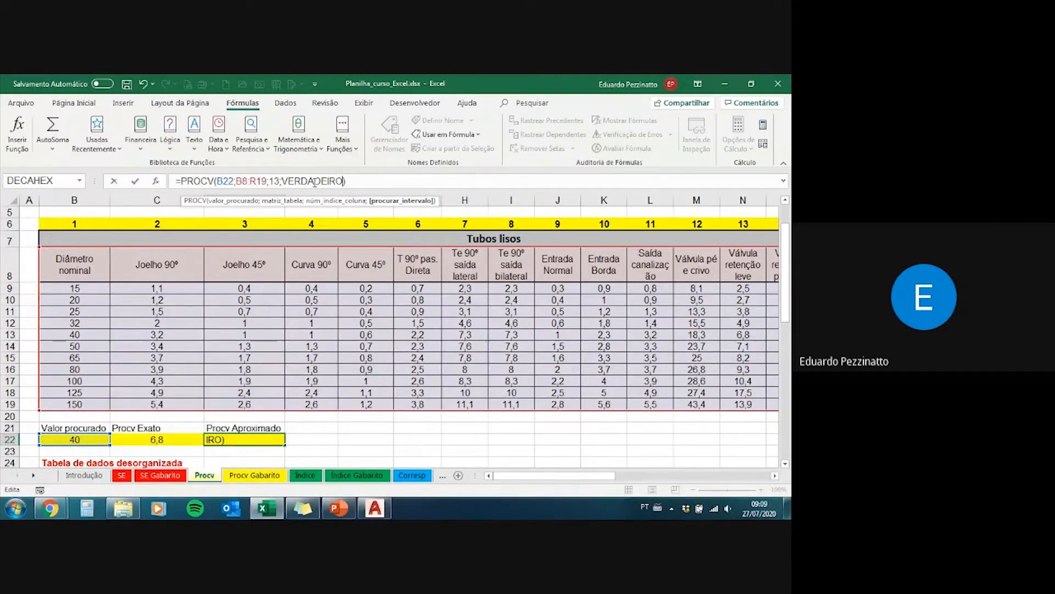
pyautogui.hotkey('ctrl', 'Return')
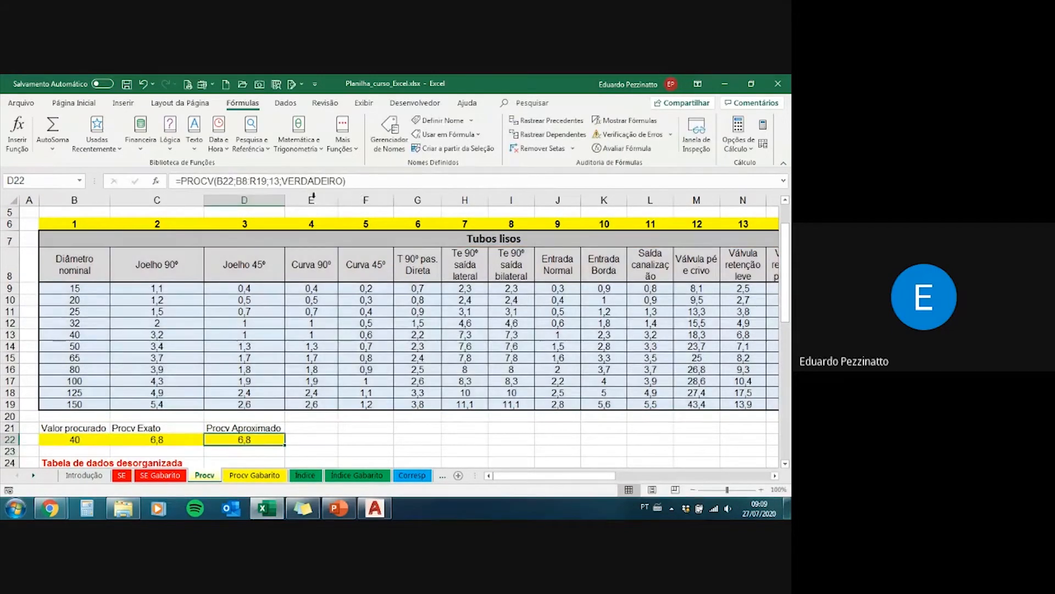
# Step: Compare the Valor procurado in B22 with the matching diameter in B13 and the Procv Aproximado result in D22
pyautogui.click(84, 439)
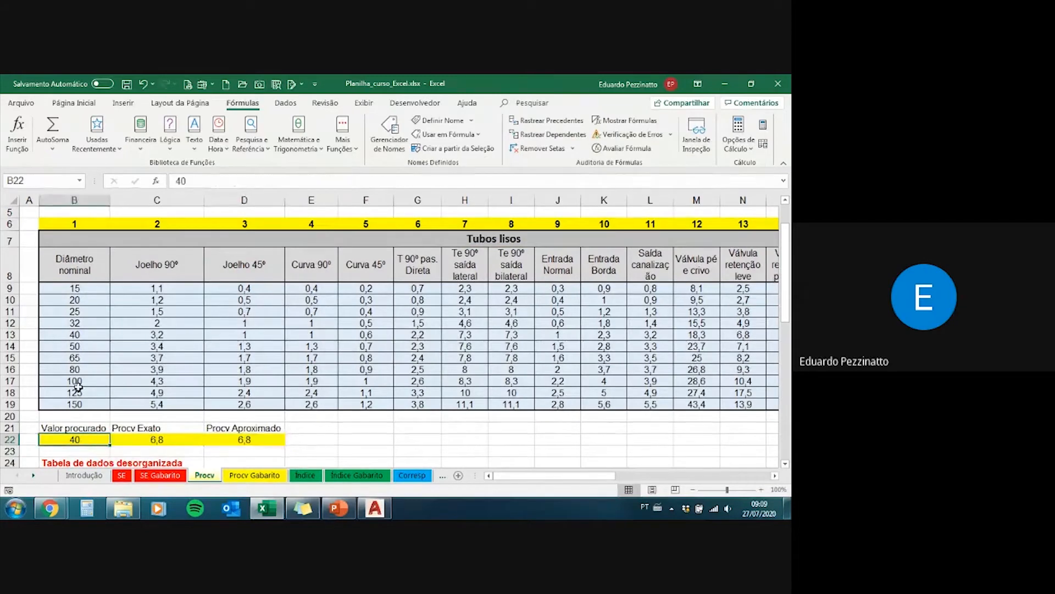
pyautogui.click(77, 334)
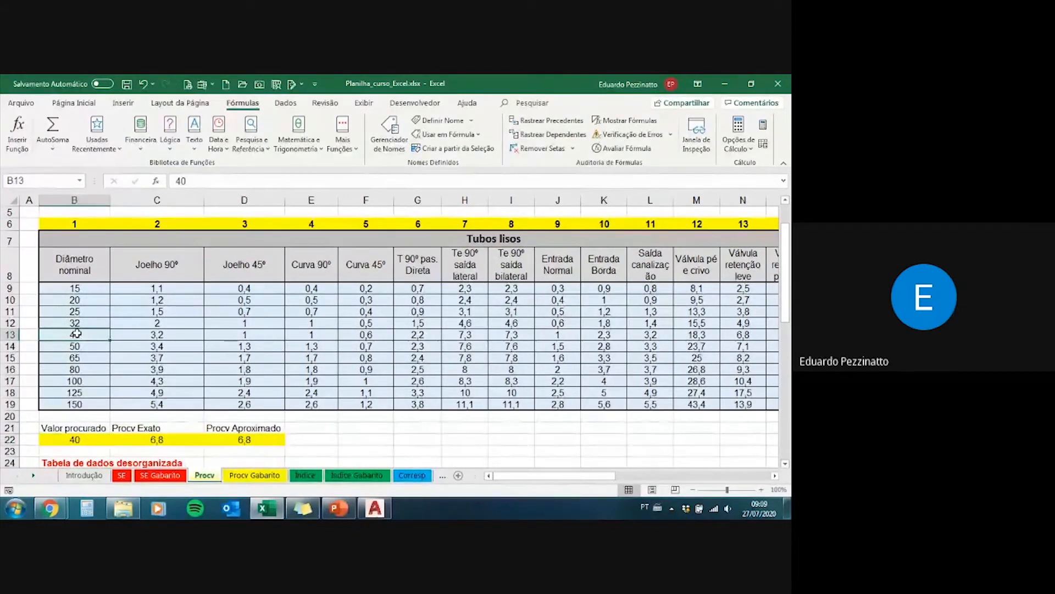
pyautogui.click(222, 441)
pyautogui.click(73, 440)
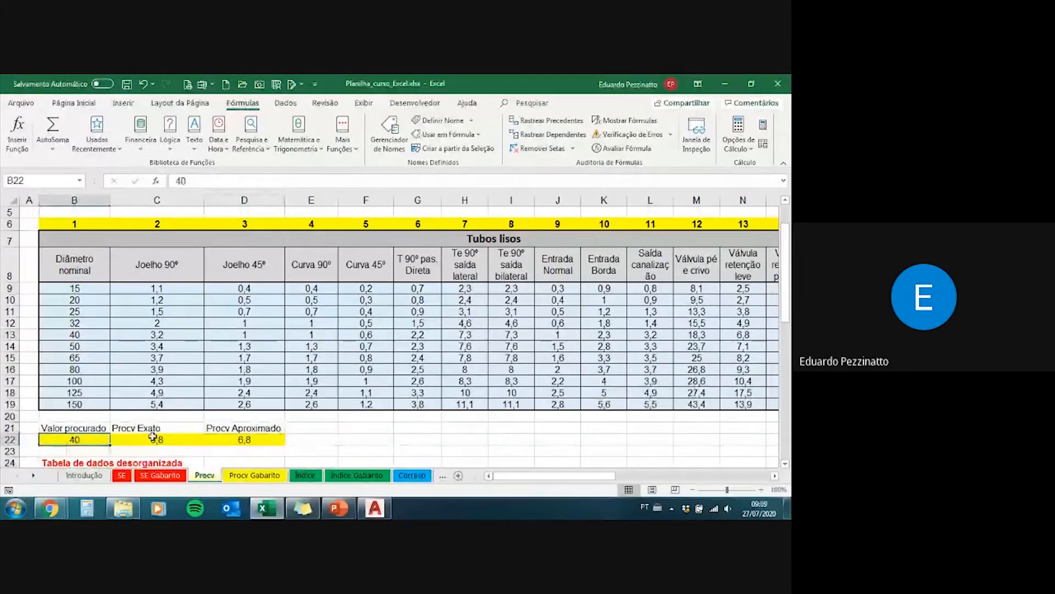
# Step: Set the Valor procurado in B22 to 32 and check it against the matching diameter row in B12:C12
pyautogui.write('32')
pyautogui.press('Return')
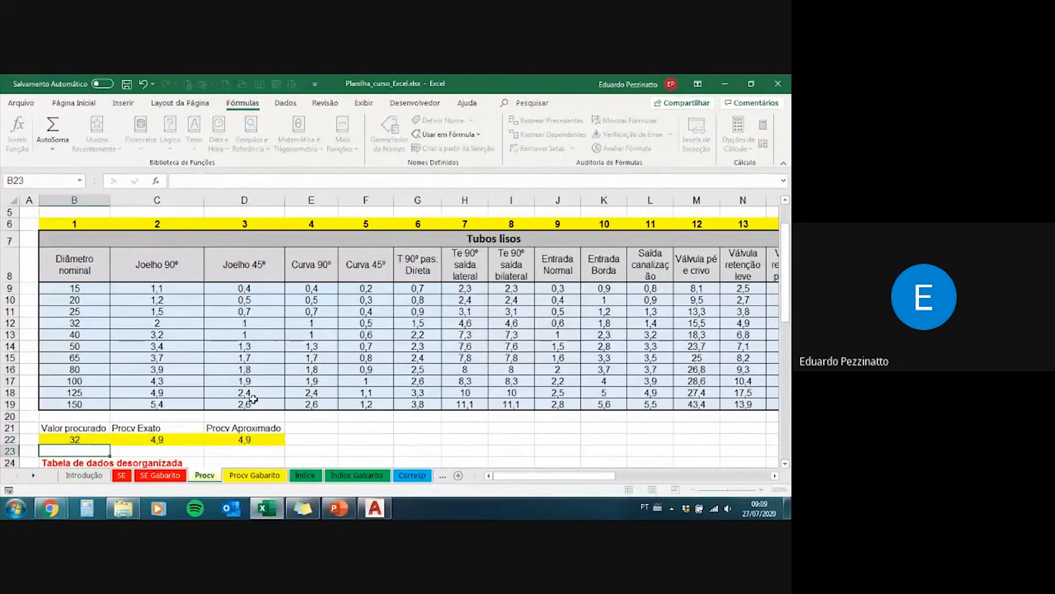
pyautogui.press('Up')
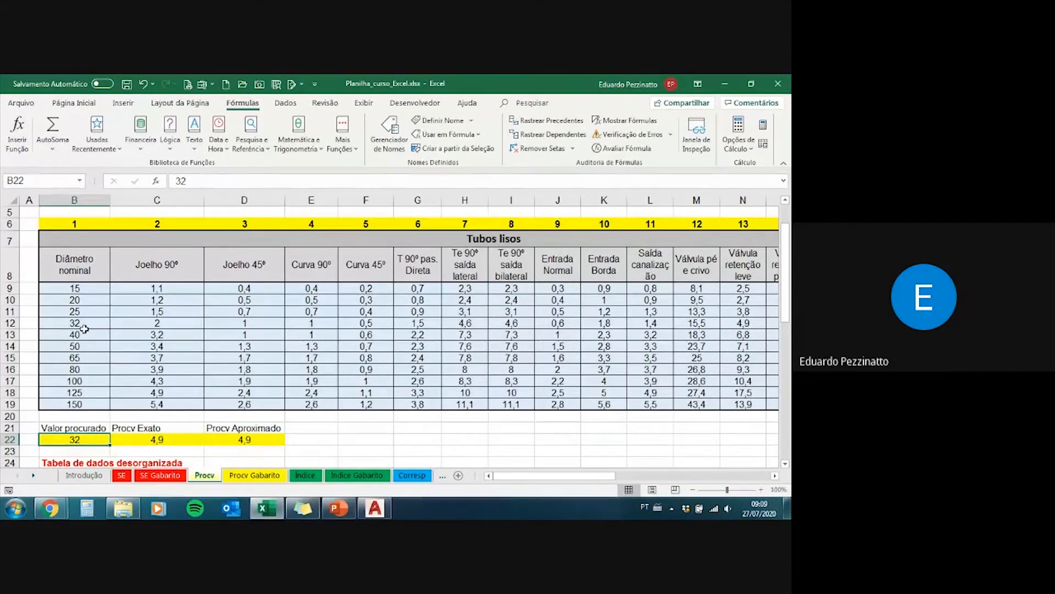
pyautogui.moveTo(84, 324); pyautogui.dragTo(158, 325)
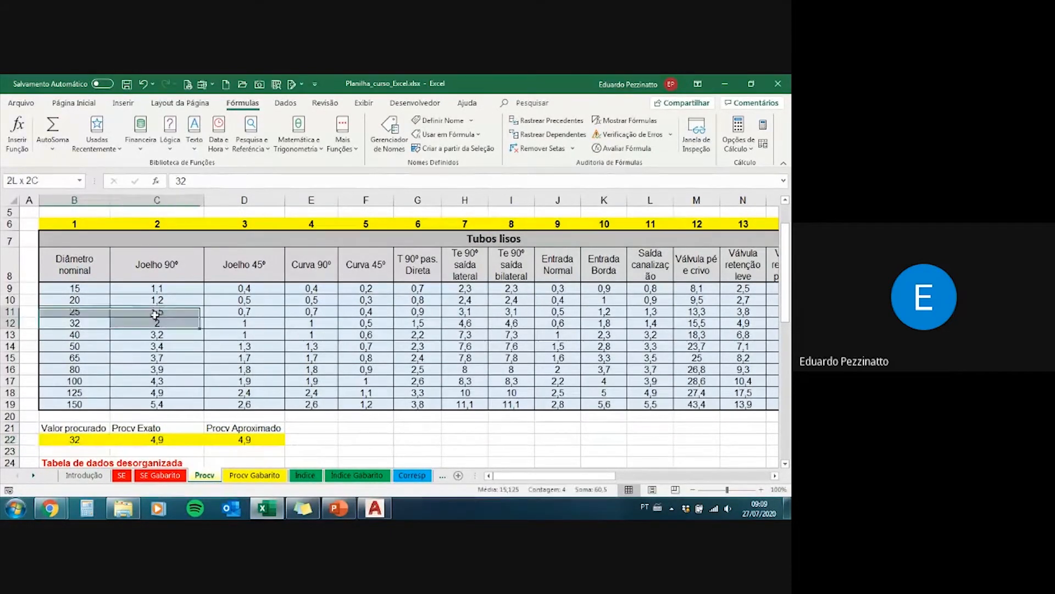
# Step: Set the Valor procurado in B22 to 35 and compare the exact and approximate PROCV cells C22 and D22
pyautogui.click(80, 440)
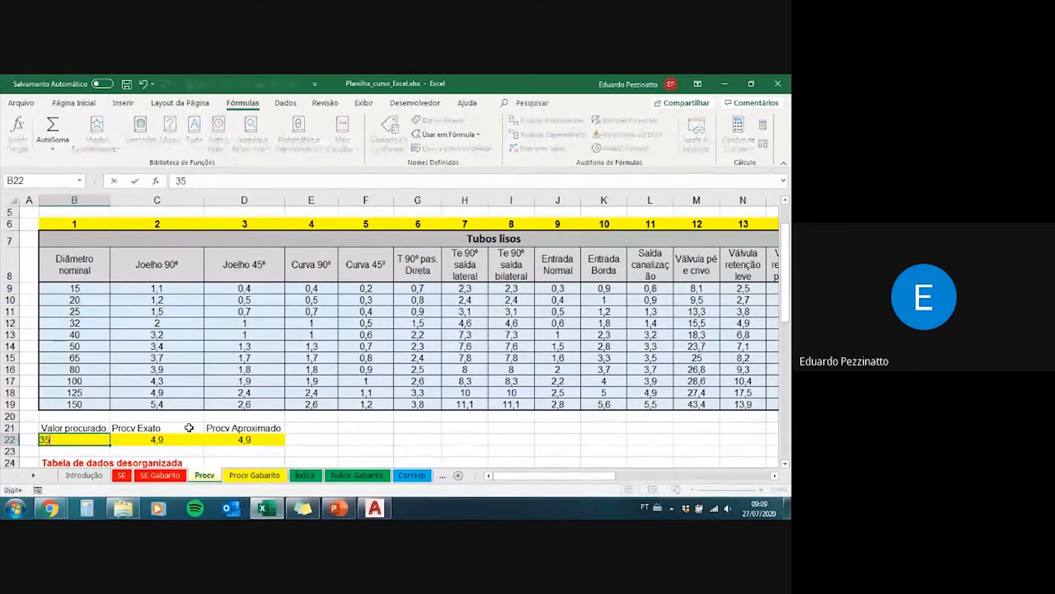
pyautogui.write('35')
pyautogui.press('Return')
pyautogui.press('Up')
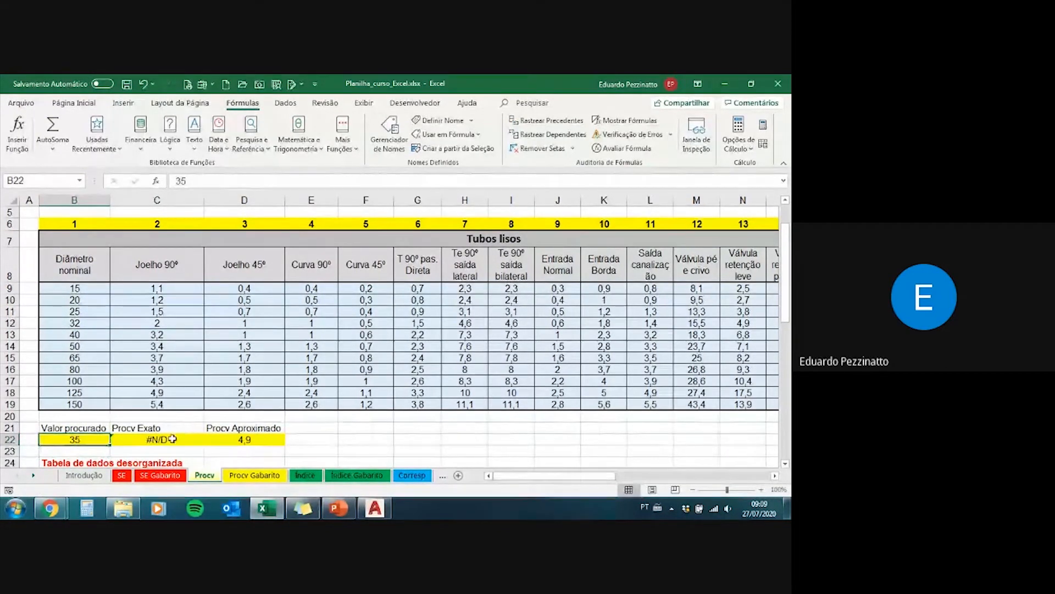
pyautogui.click(170, 440)
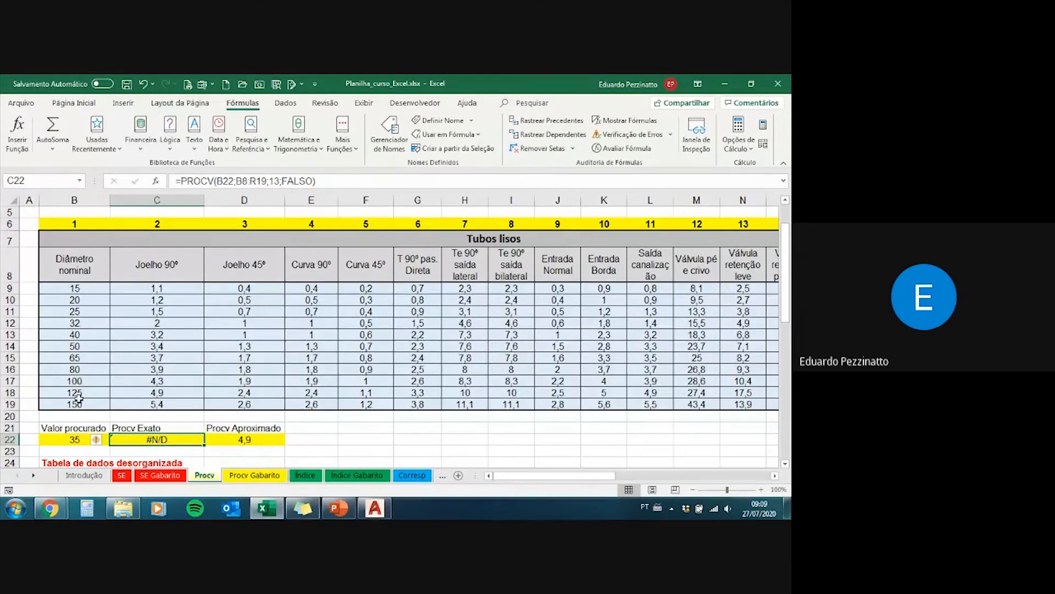
pyautogui.click(227, 441)
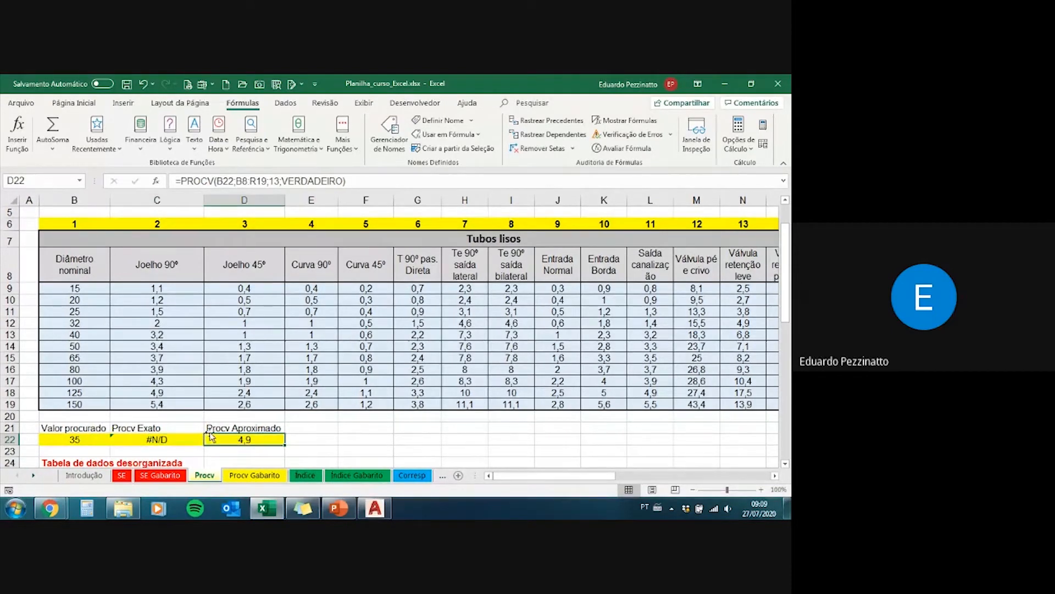
# Step: Trace D22's approximate match through the ordered diameters in B9:B13 and the Válvula retenção leve value in N12
pyautogui.moveTo(743, 322); pyautogui.dragTo(82, 320)
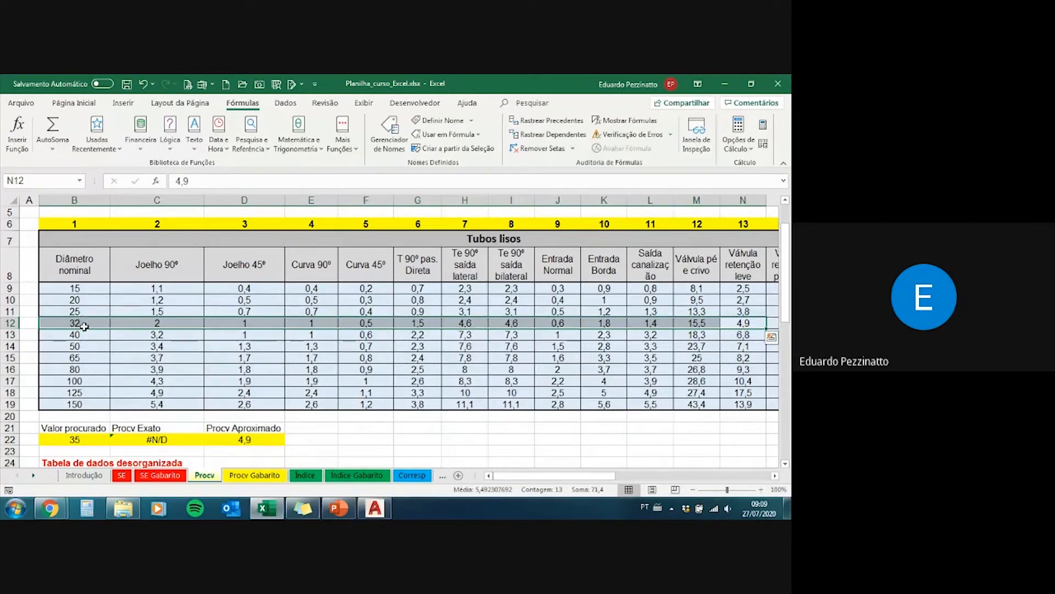
pyautogui.click(87, 289)
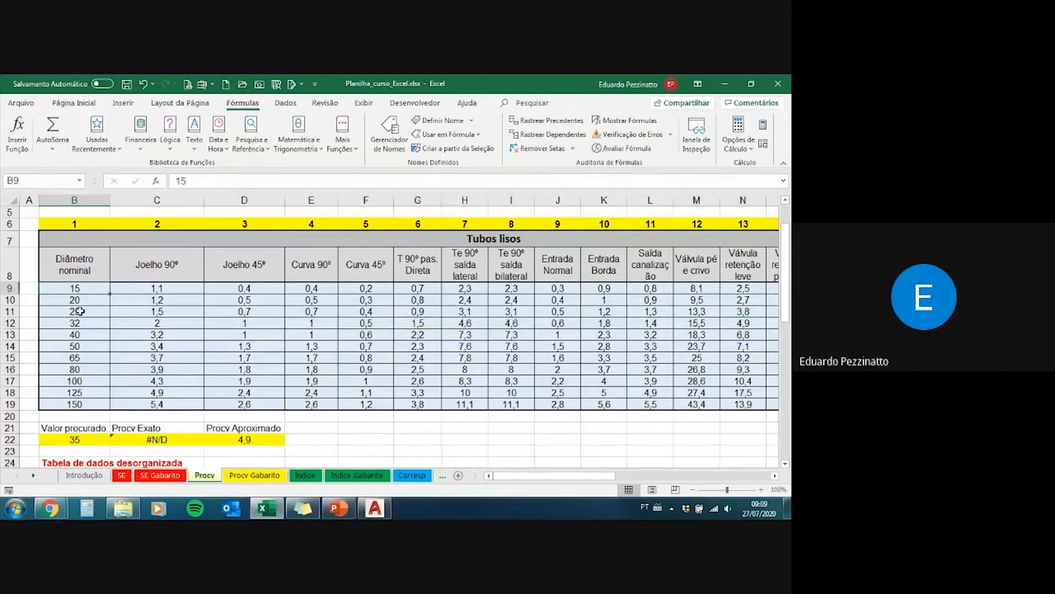
pyautogui.click(81, 300)
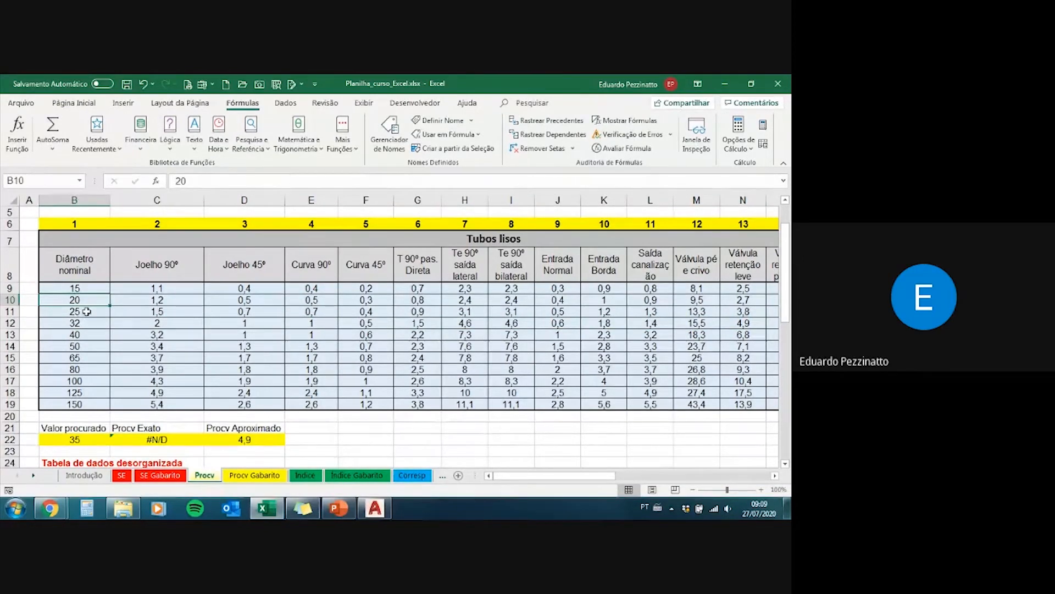
pyautogui.click(87, 311)
pyautogui.click(88, 323)
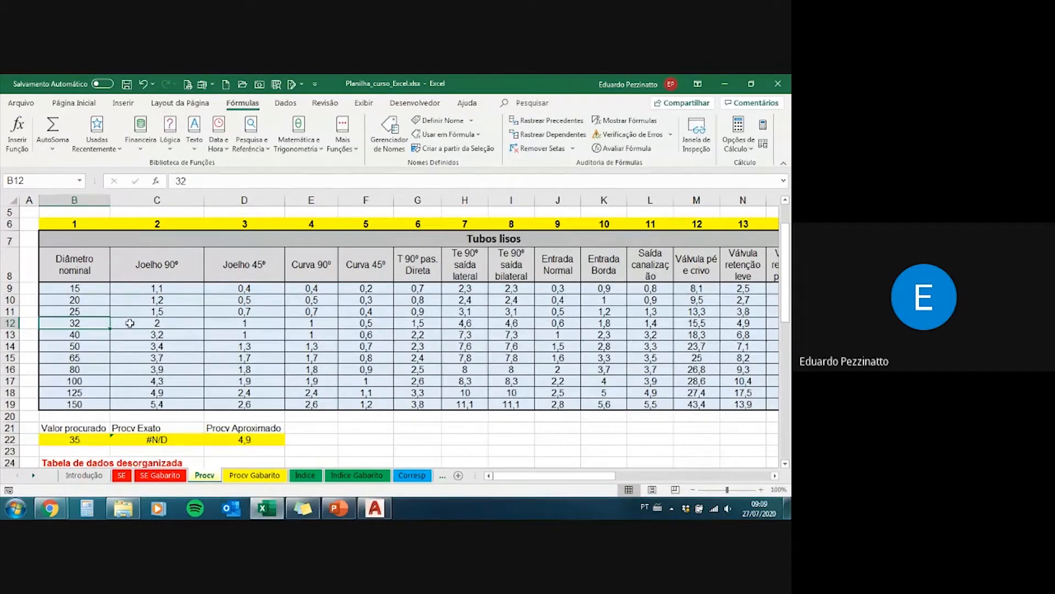
pyautogui.click(737, 323)
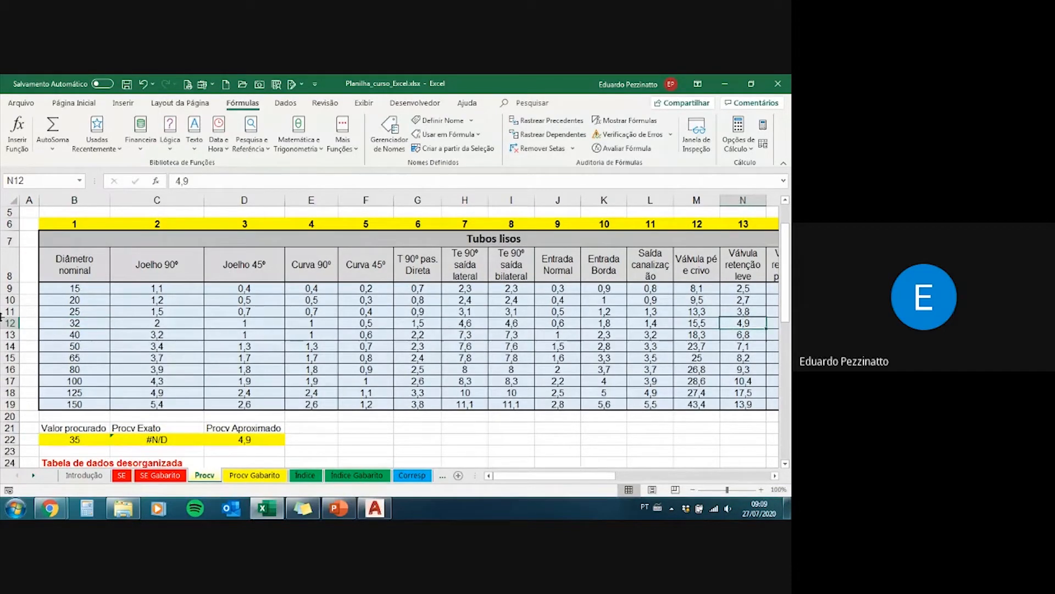
pyautogui.click(86, 336)
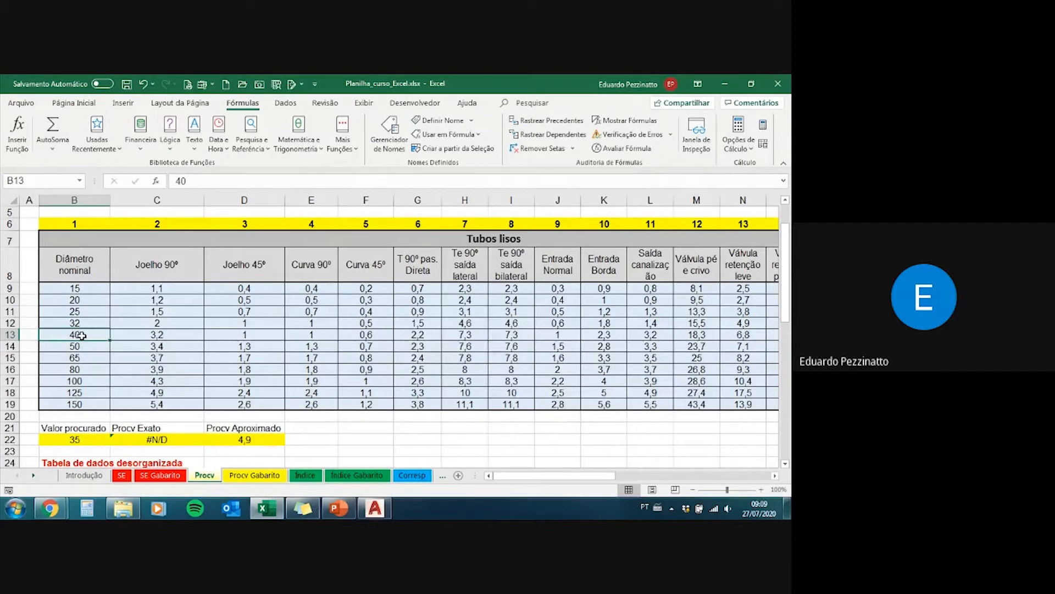
pyautogui.click(74, 324)
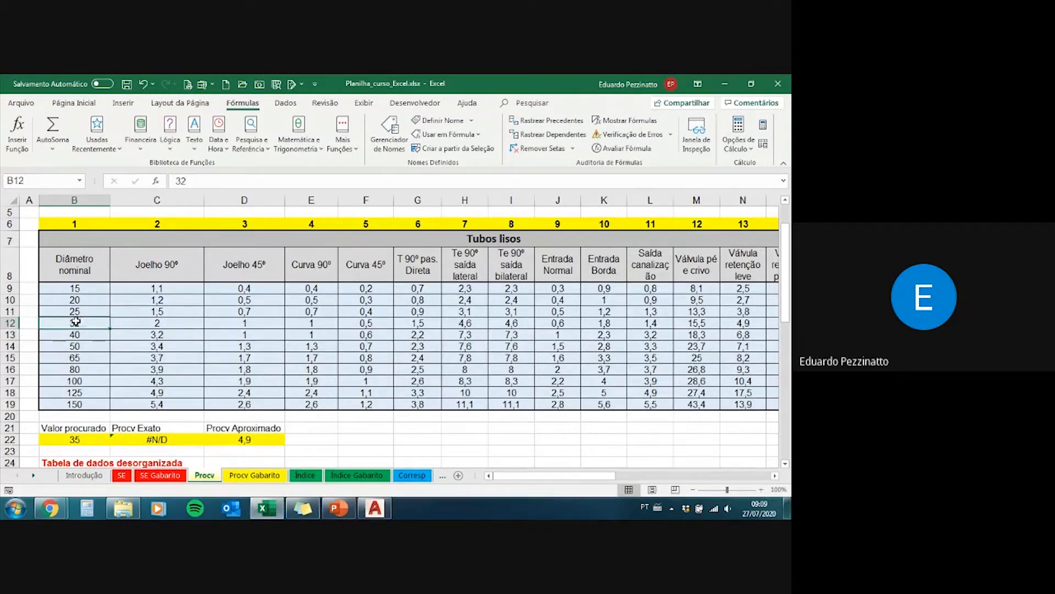
pyautogui.click(85, 334)
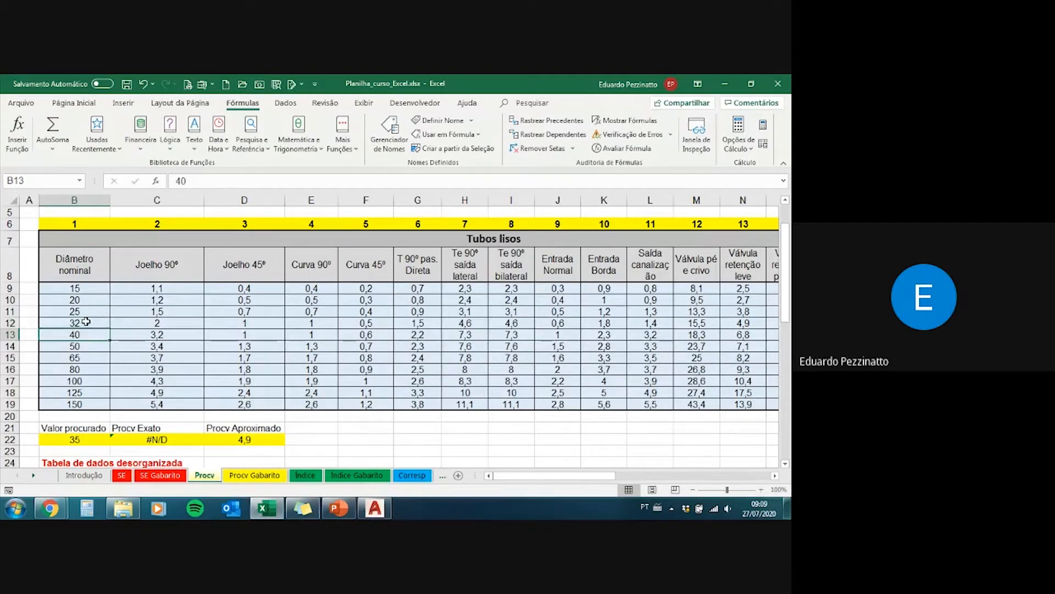
pyautogui.click(87, 322)
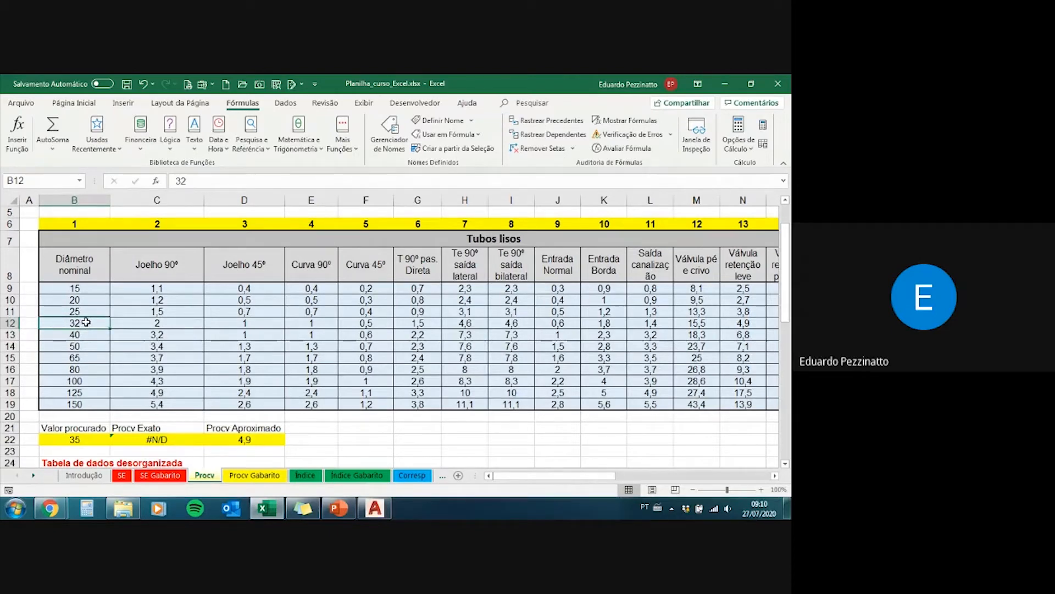
pyautogui.click(228, 441)
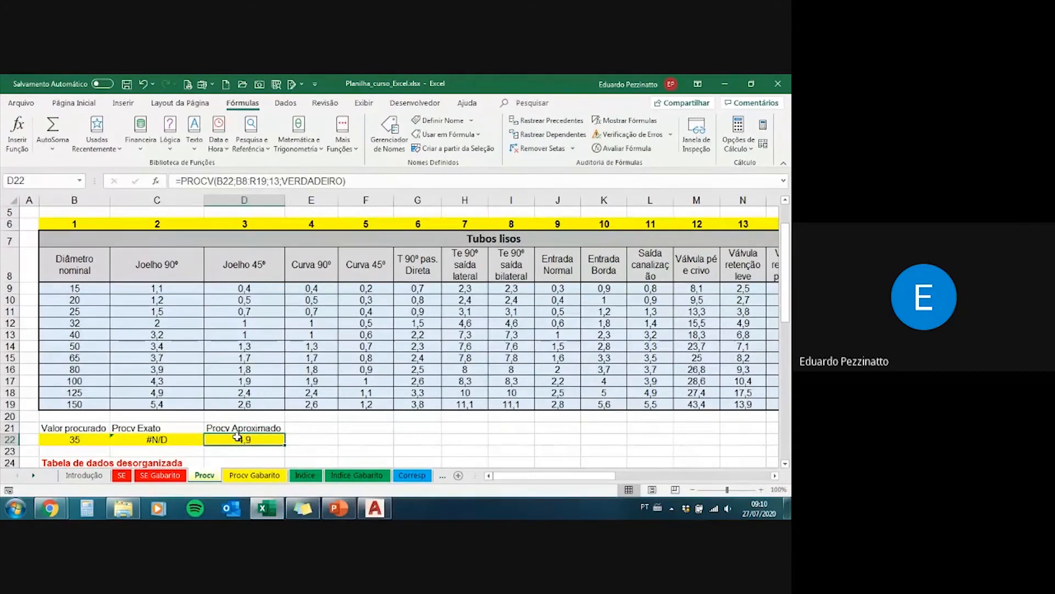
pyautogui.moveTo(237, 437); pyautogui.dragTo(228, 434)
# Step: Set the Valor procurado in B42, under the Tabela de dados desorganizada, to 40
pyautogui.scroll(-1, 242, 409)
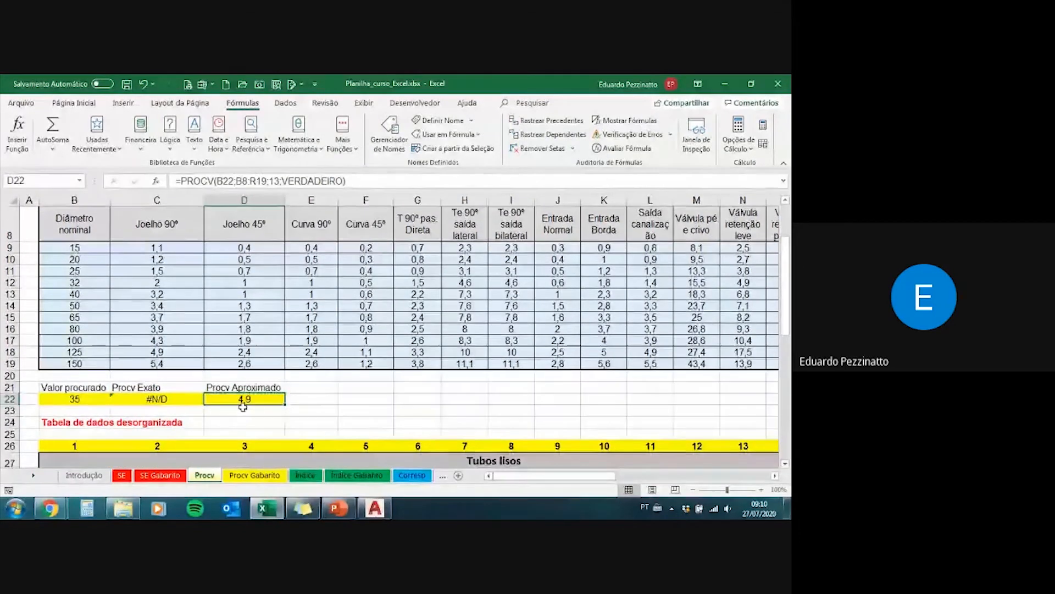
pyautogui.scroll(1, 242, 407)
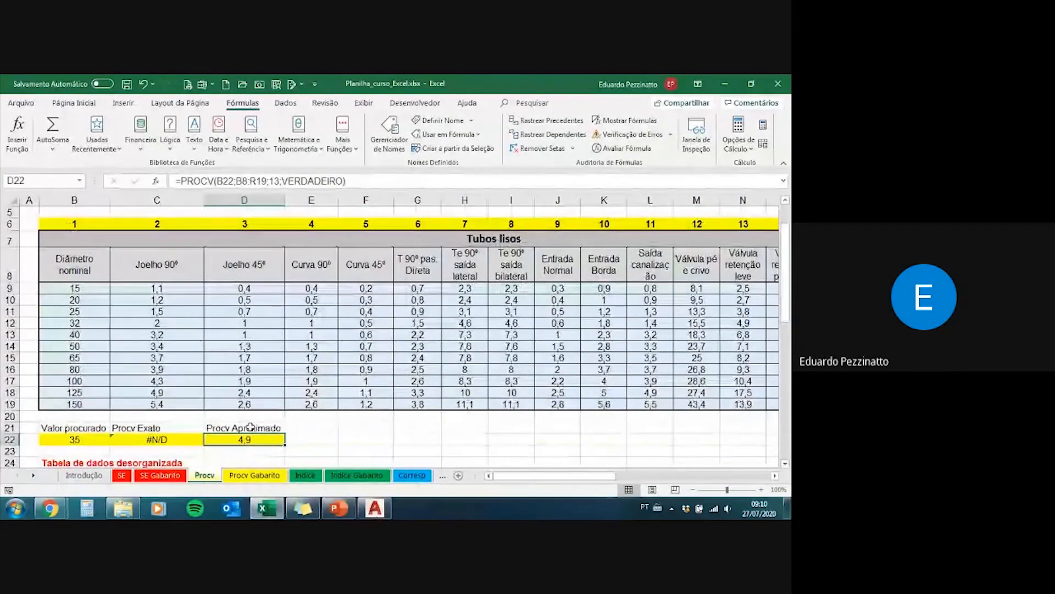
pyautogui.scroll(-3, 245, 415)
pyautogui.scroll(-2, 249, 423)
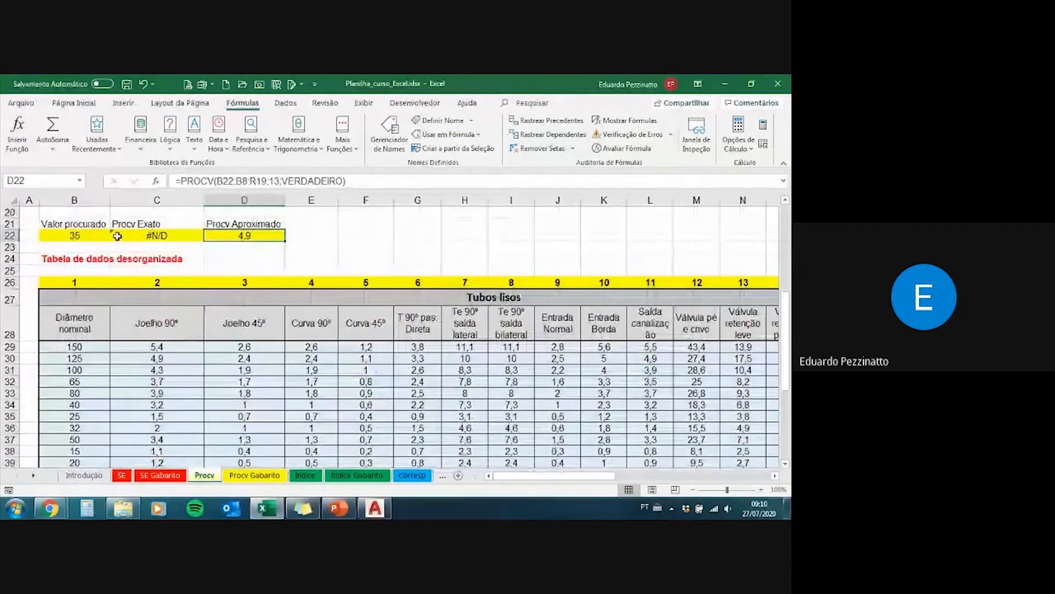
pyautogui.scroll(6, 266, 330)
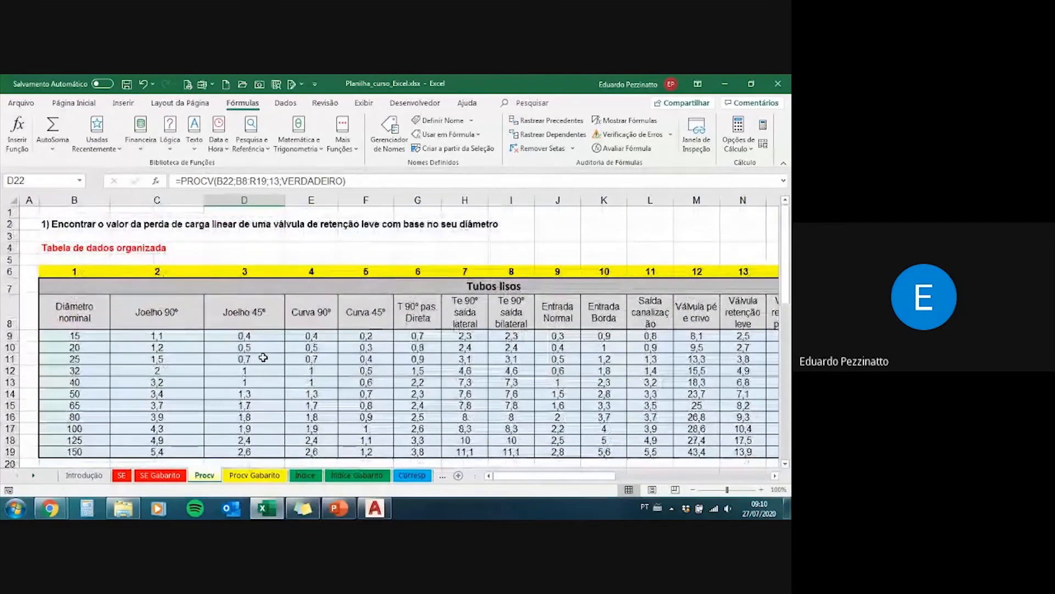
pyautogui.scroll(-1, 249, 362)
pyautogui.scroll(-3, 249, 362)
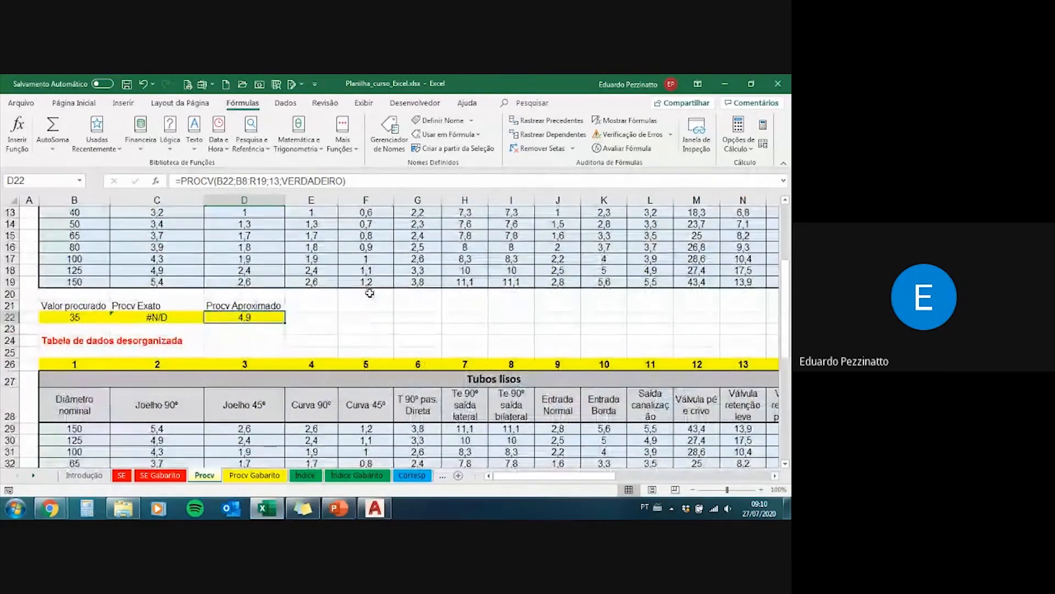
pyautogui.scroll(-4, 134, 316)
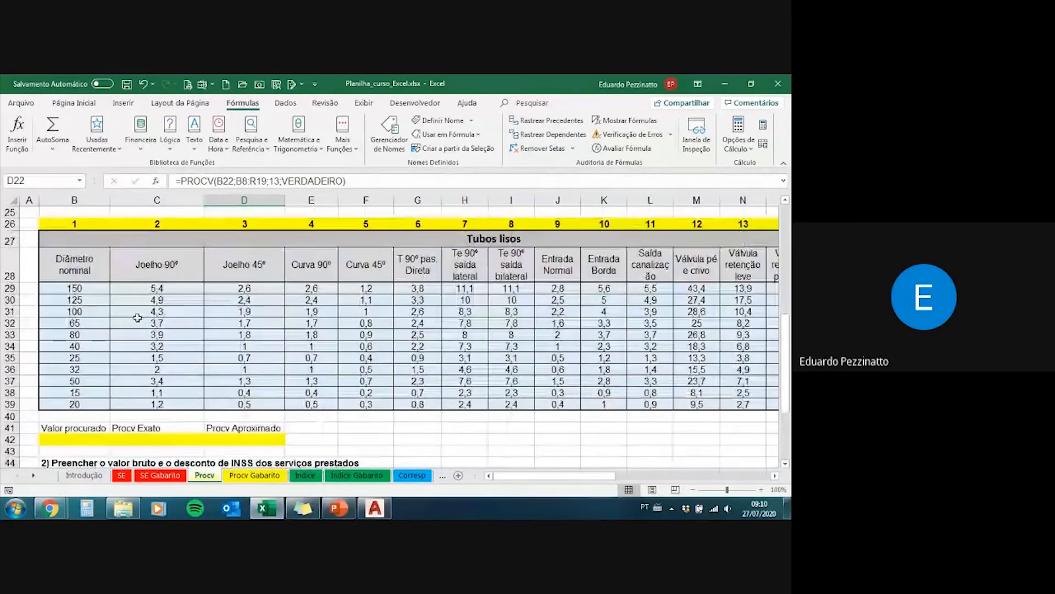
pyautogui.click(90, 439)
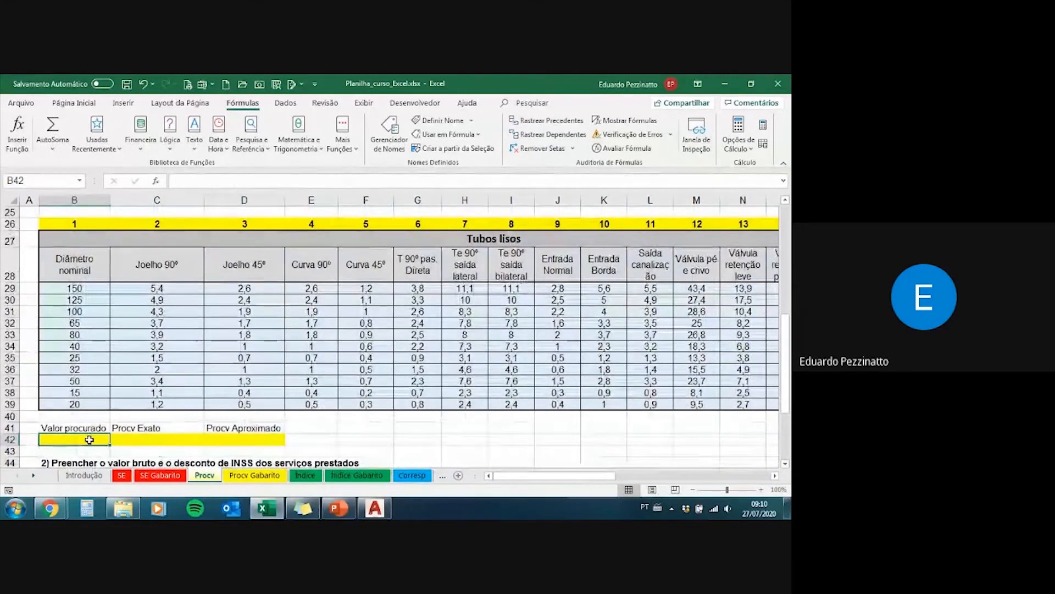
pyautogui.write('40')
pyautogui.press('Return')
# Step: Examine the order of the diameters in B29:B39 of the disorganized table and compare it with the organized table
pyautogui.moveTo(74, 288); pyautogui.dragTo(74, 404)
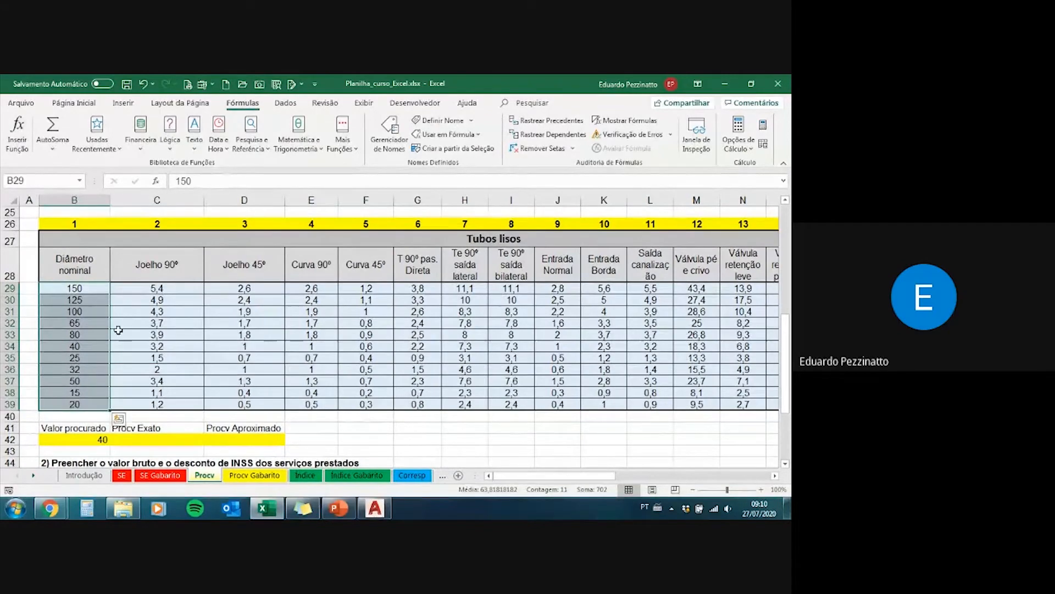
pyautogui.scroll(6, 74, 404)
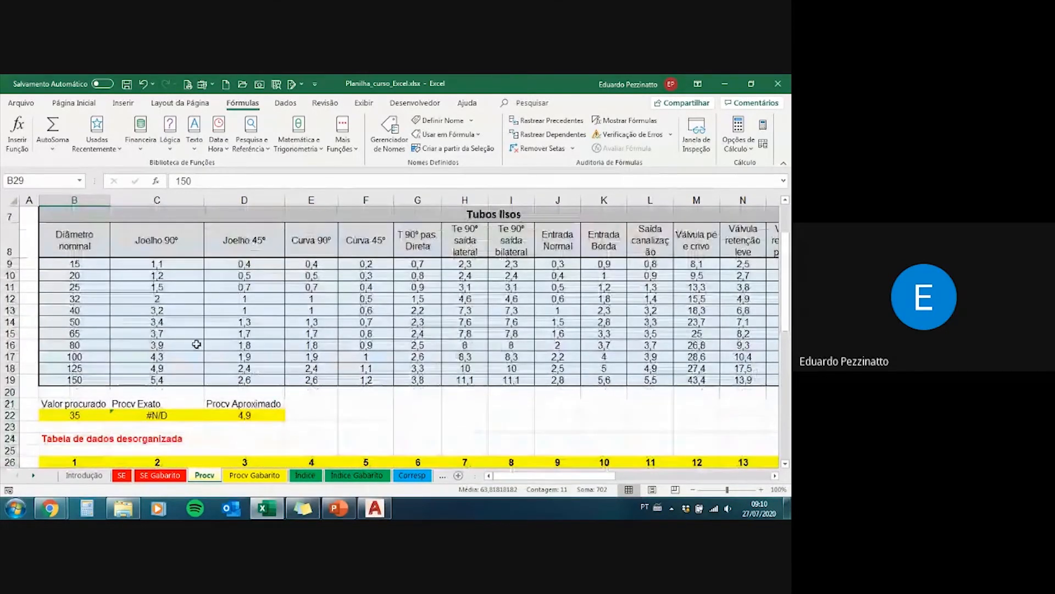
pyautogui.scroll(-6, 95, 298)
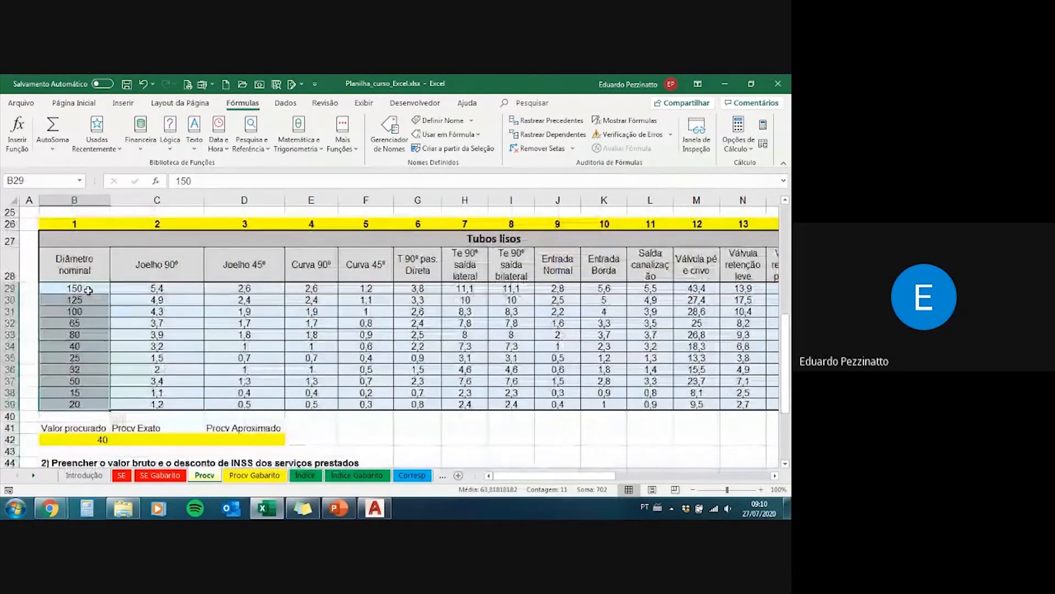
pyautogui.moveTo(95, 289); pyautogui.dragTo(95, 357)
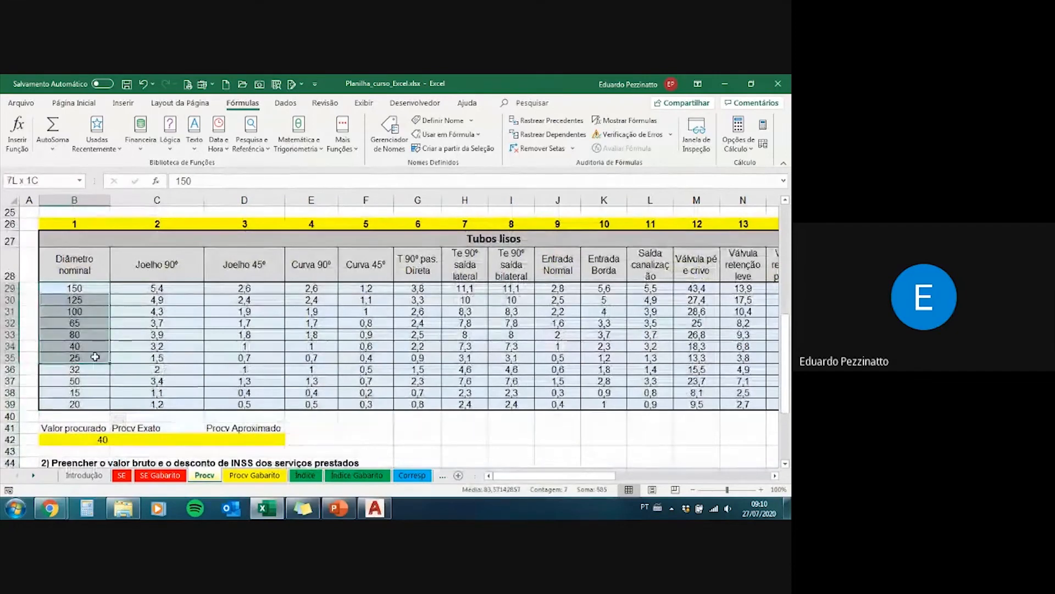
pyautogui.click(85, 403)
pyautogui.click(82, 393)
pyautogui.click(86, 380)
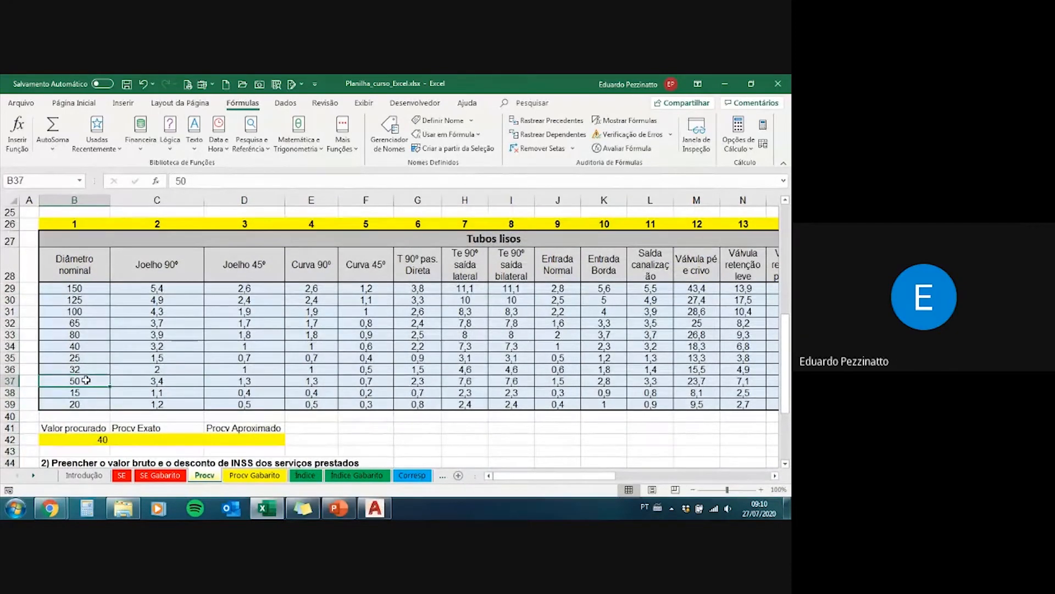
pyautogui.moveTo(89, 291)
pyautogui.mouseDown()
pyautogui.moveTo(93, 396)
pyautogui.moveTo(89, 291)
pyautogui.mouseUp()
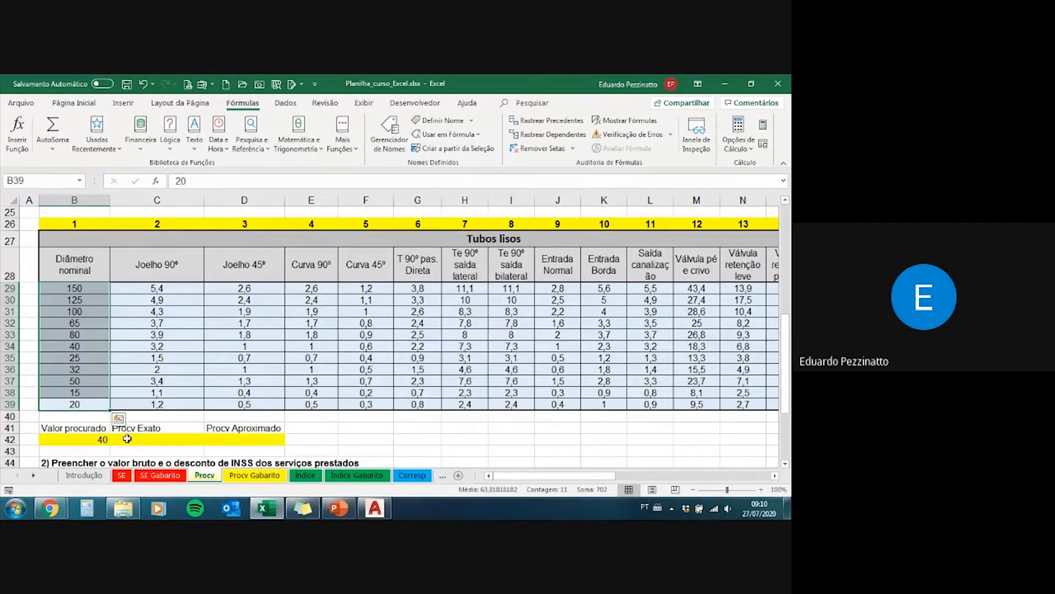
# Step: Enter the exact-match formula =PROCV(B42;B28:R39;13;0) in C42, under Procv Exato
pyautogui.click(110, 439)
pyautogui.click(141, 440)
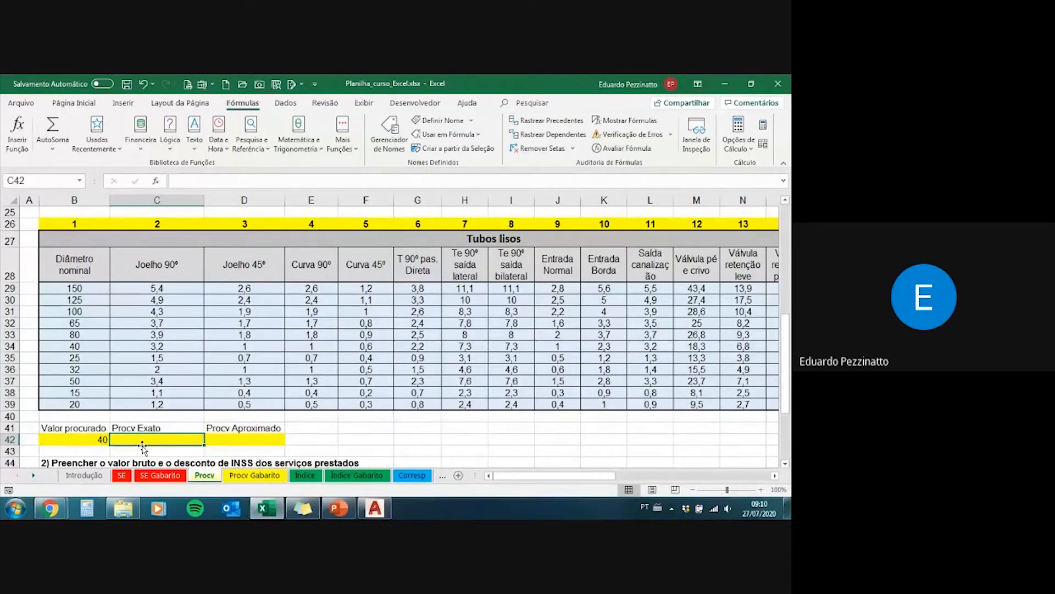
pyautogui.write('=procv')
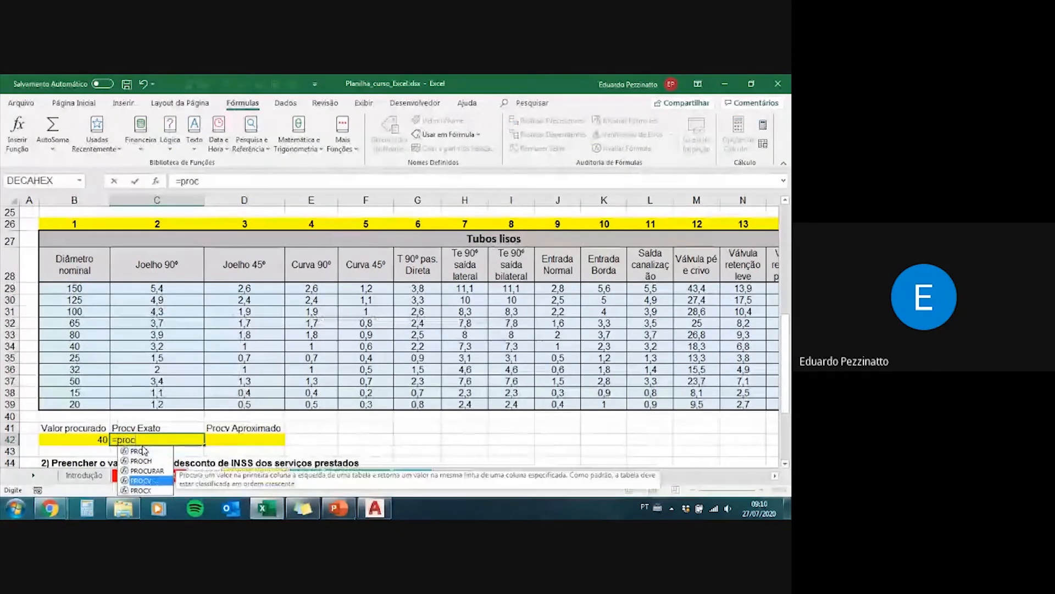
pyautogui.press('Tab')
pyautogui.click(85, 439)
pyautogui.write(';')
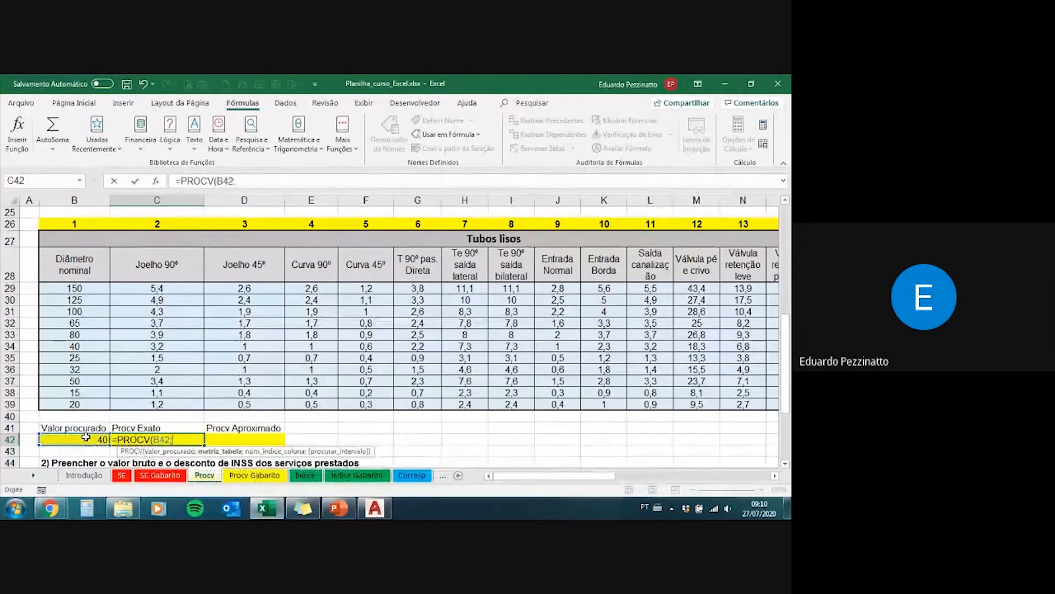
pyautogui.moveTo(78, 277); pyautogui.dragTo(763, 403)
pyautogui.write(';13')
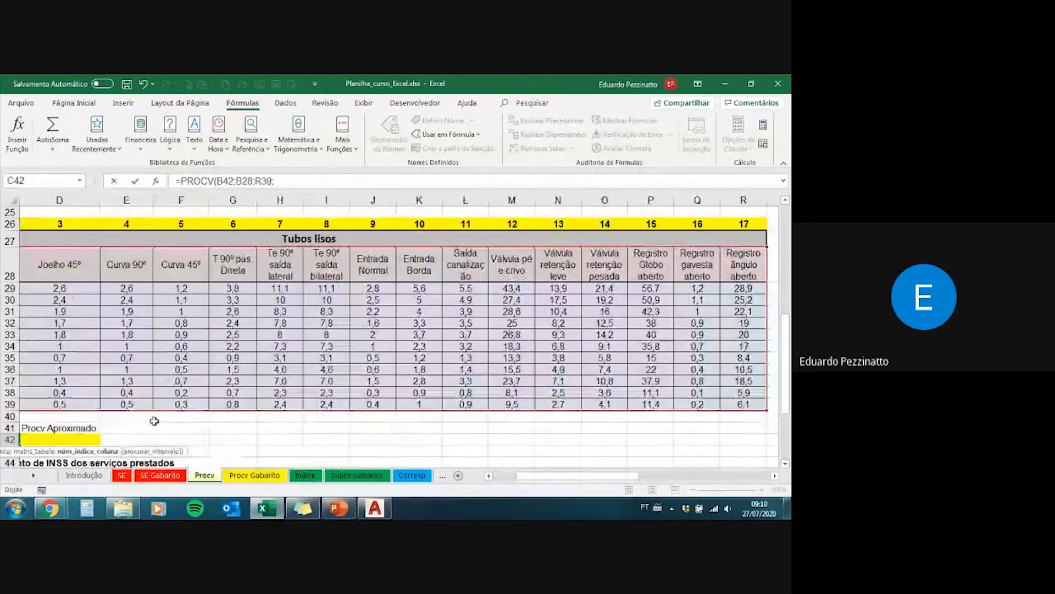
pyautogui.write(';0')
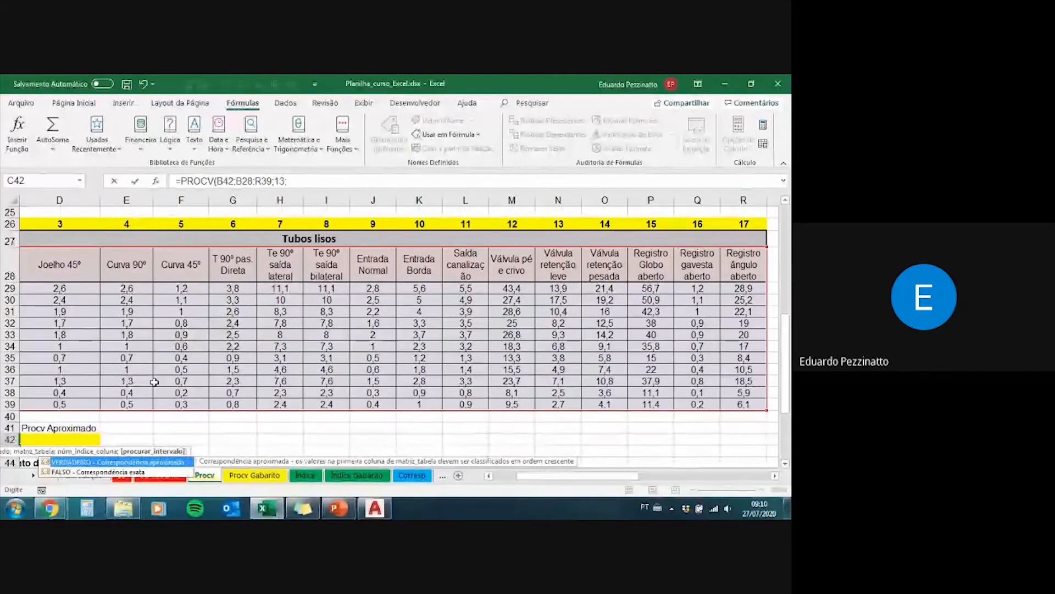
pyautogui.write(')')
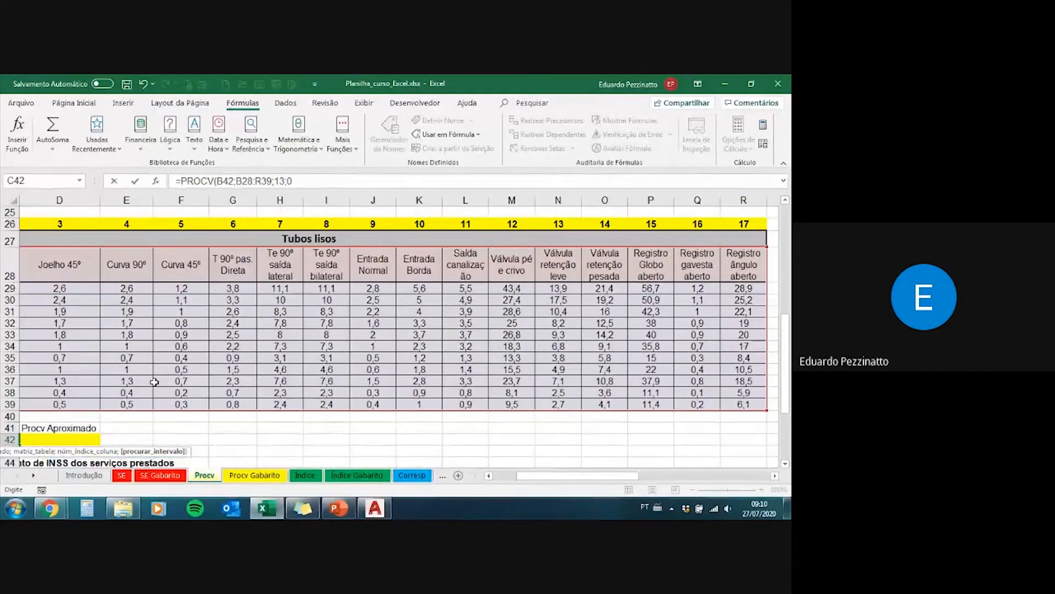
pyautogui.hotkey('ctrl', 'Return')
# Step: Copy C42's PROCV formula text into D42, under Procv Aproximado, and set its last argument to 1
pyautogui.press('Right')
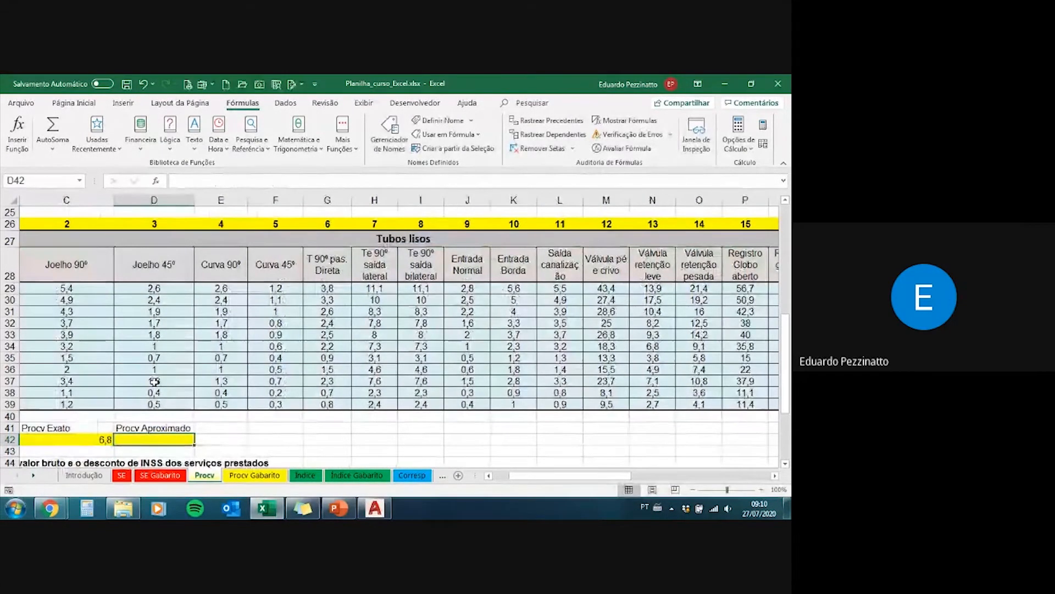
pyautogui.press('Left')
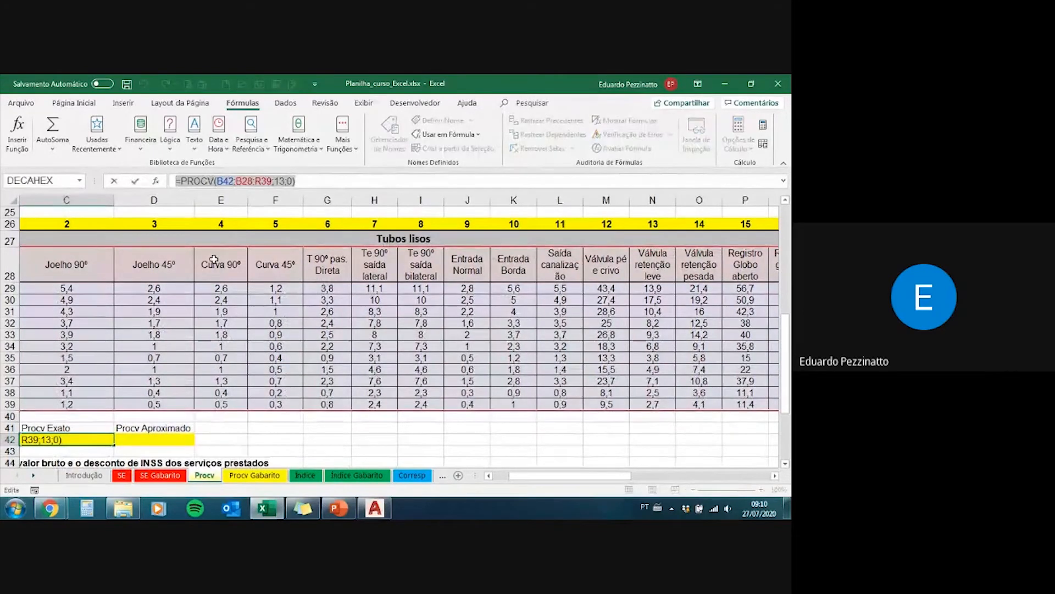
pyautogui.press('Right')
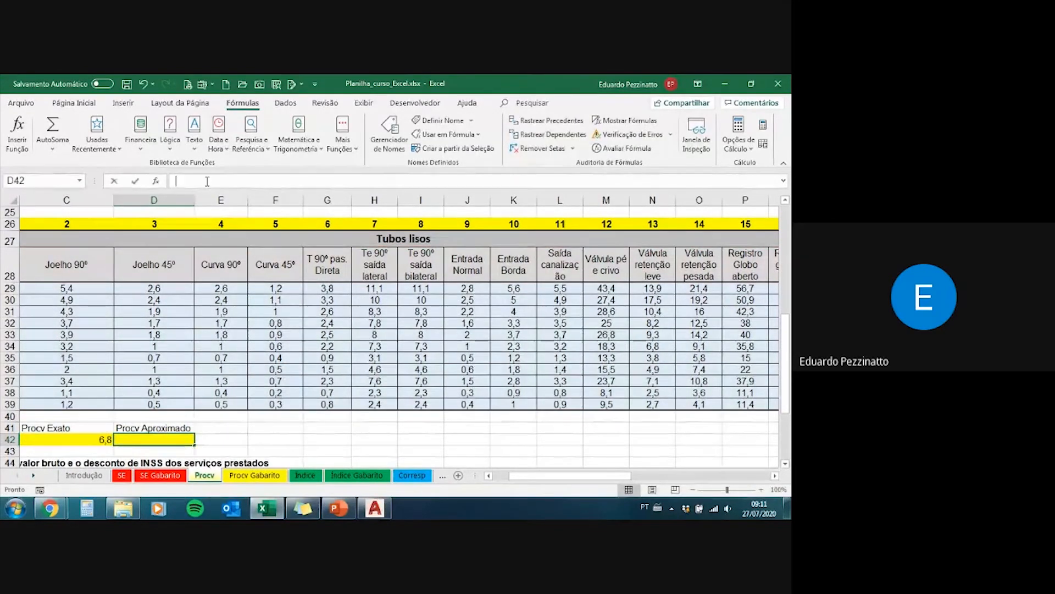
pyautogui.click(212, 179)
pyautogui.write('=PROCV(B42;B28:R39;13;0)')
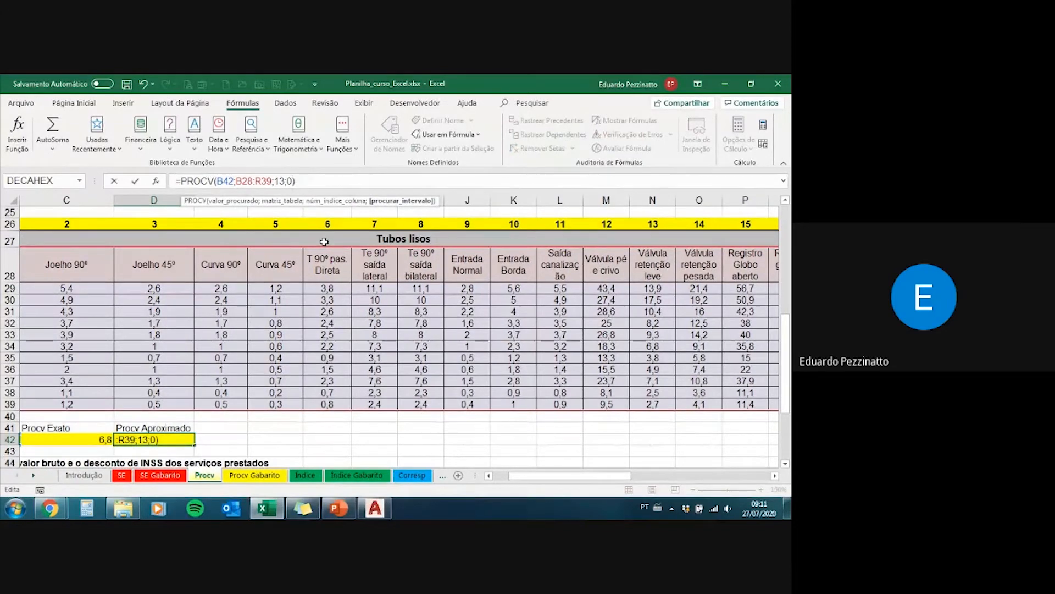
pyautogui.press('BackSpace')
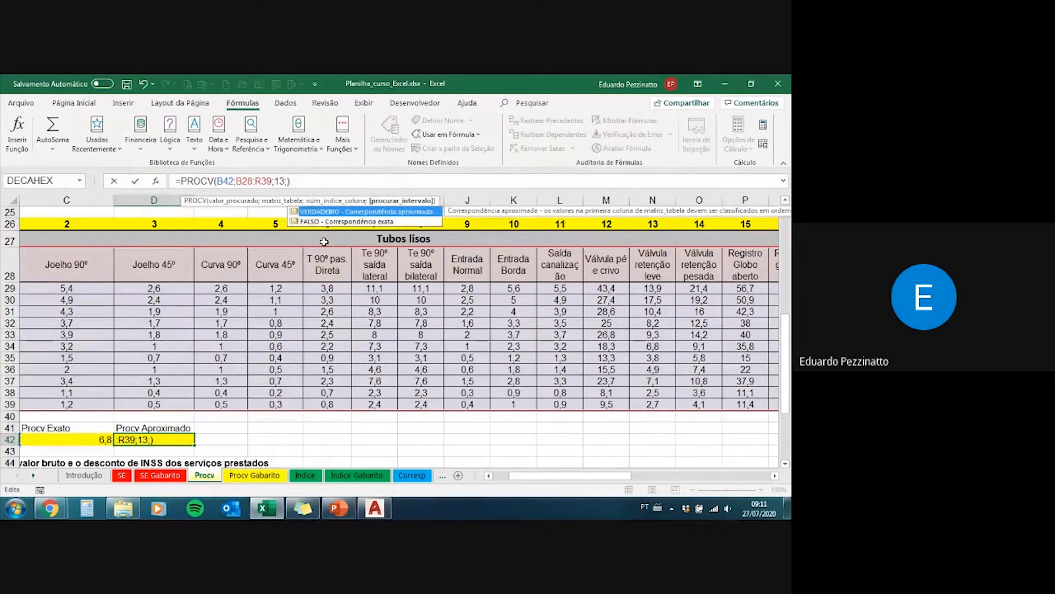
pyautogui.write('1')
pyautogui.press('Return')
pyautogui.press('Up')
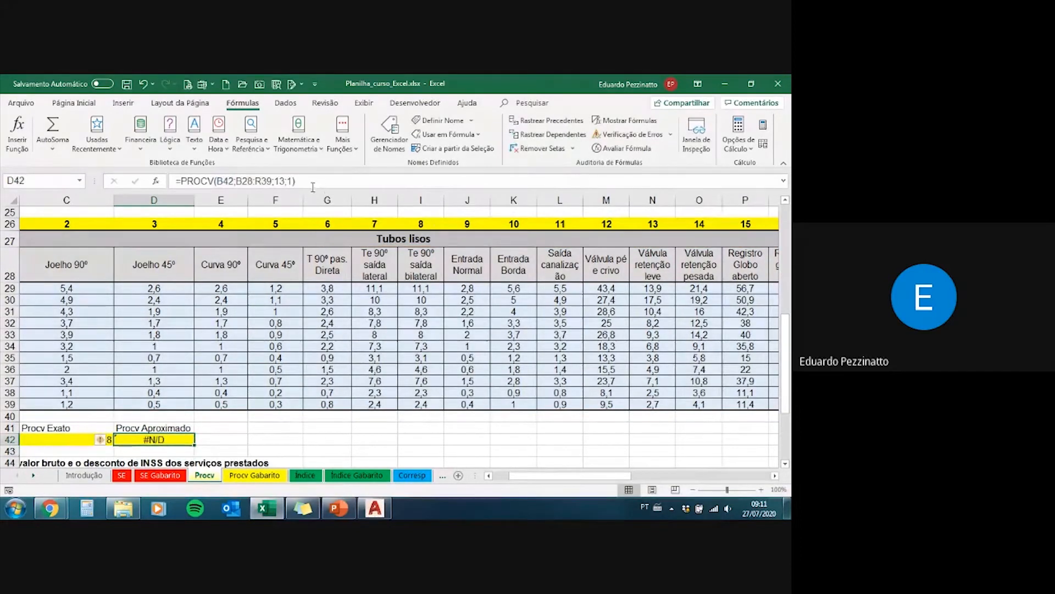
# Step: Replace the procurar_intervalo argument of D42's PROCV formula with VERDADEIRO
pyautogui.click(288, 182)
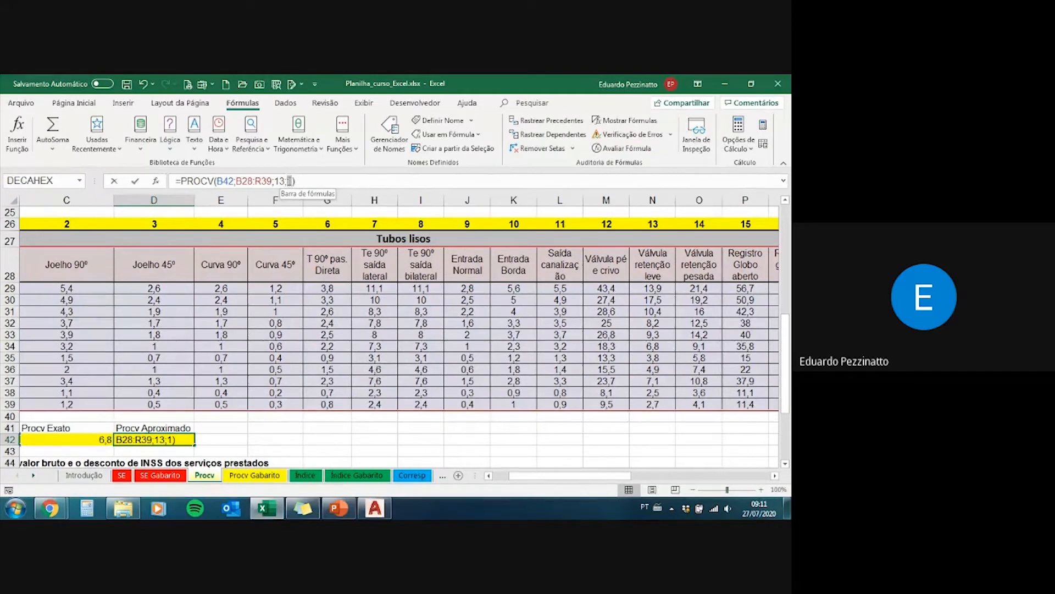
pyautogui.press('BackSpace')
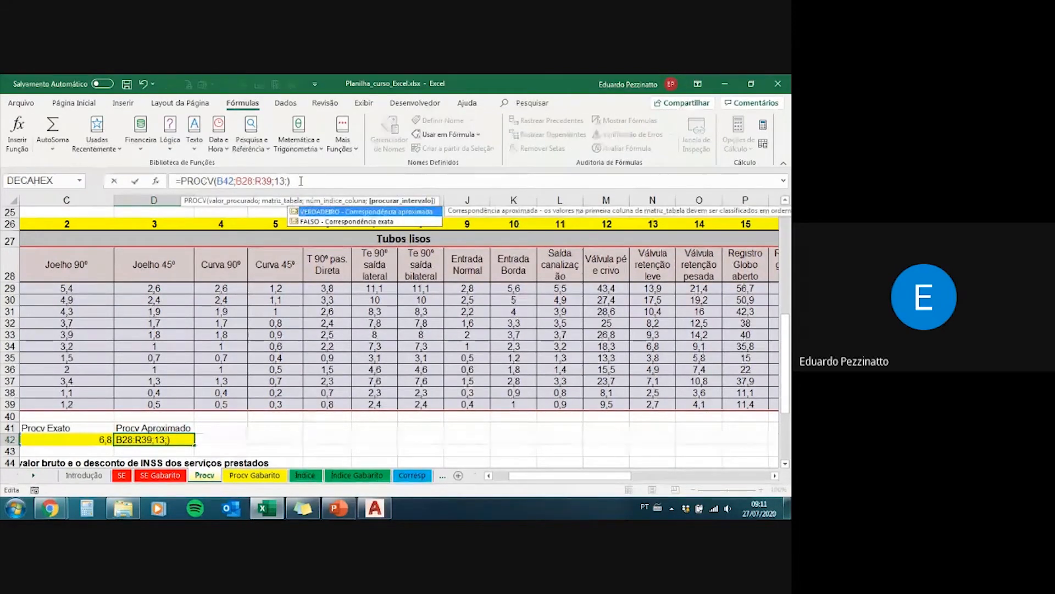
pyautogui.press('Tab')
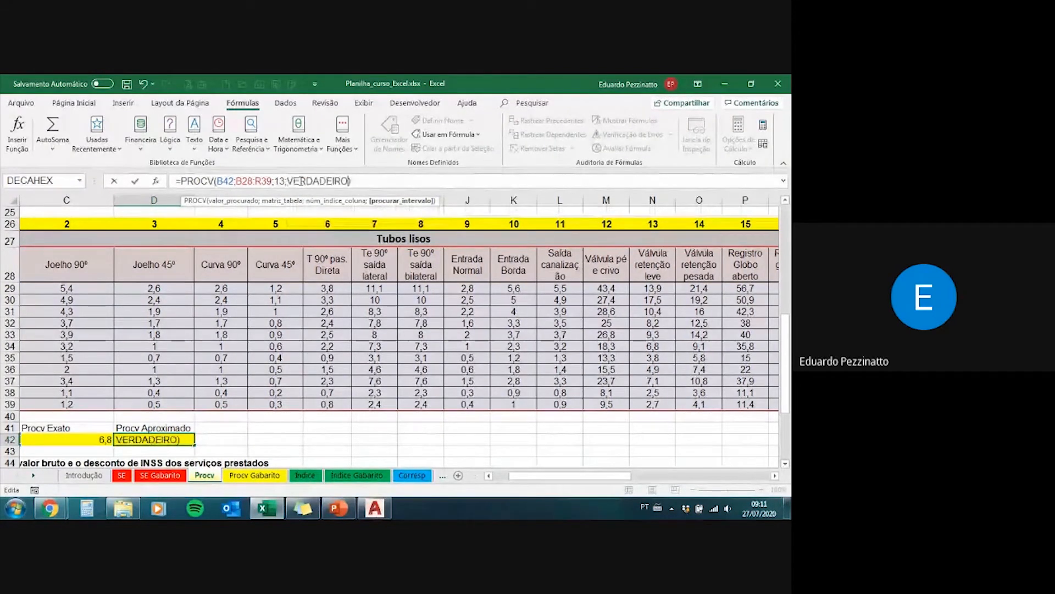
pyautogui.press('Return')
pyautogui.press('Up')
# Step: Replace the procurar_intervalo argument of C42's PROCV formula with FALSO
pyautogui.press('Left')
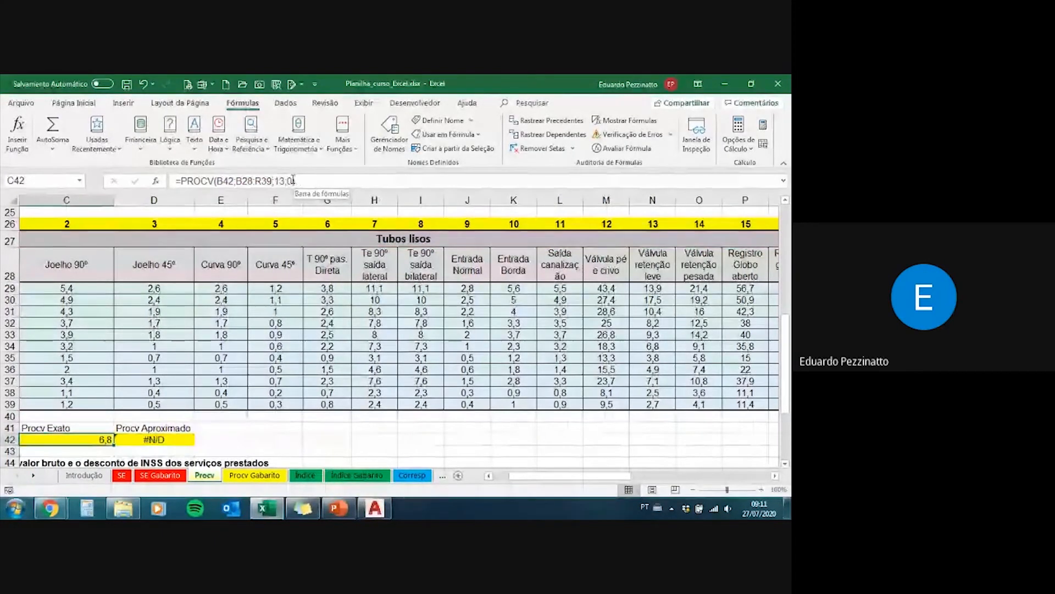
pyautogui.click(293, 180)
pyautogui.press('BackSpace')
pyautogui.write('falso')
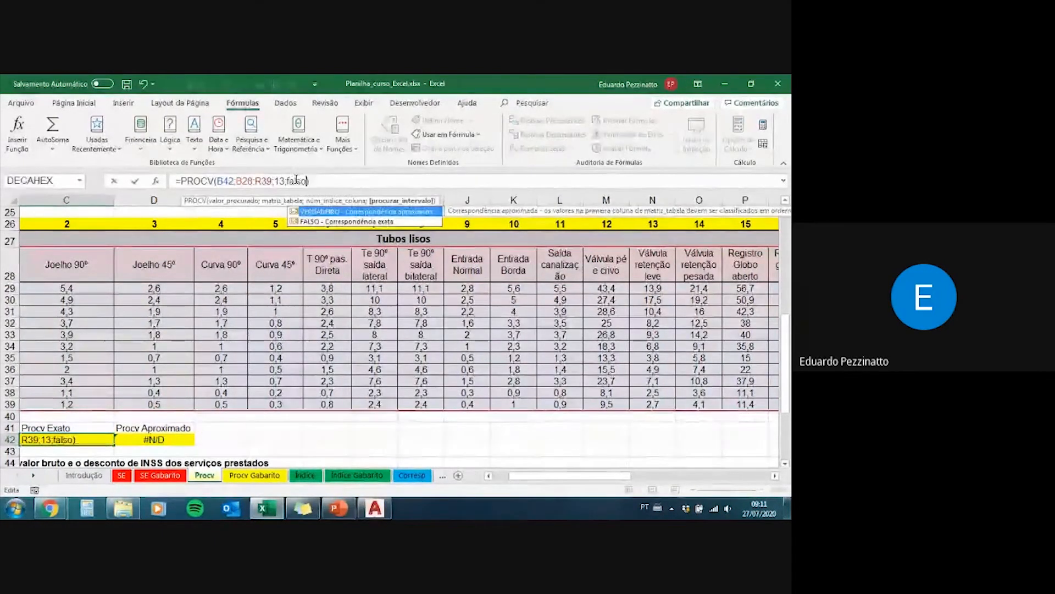
pyautogui.press('Return')
pyautogui.press('Up')
pyautogui.press('Left')
pyautogui.press('Left')
pyautogui.press('Right')
pyautogui.press('Right')
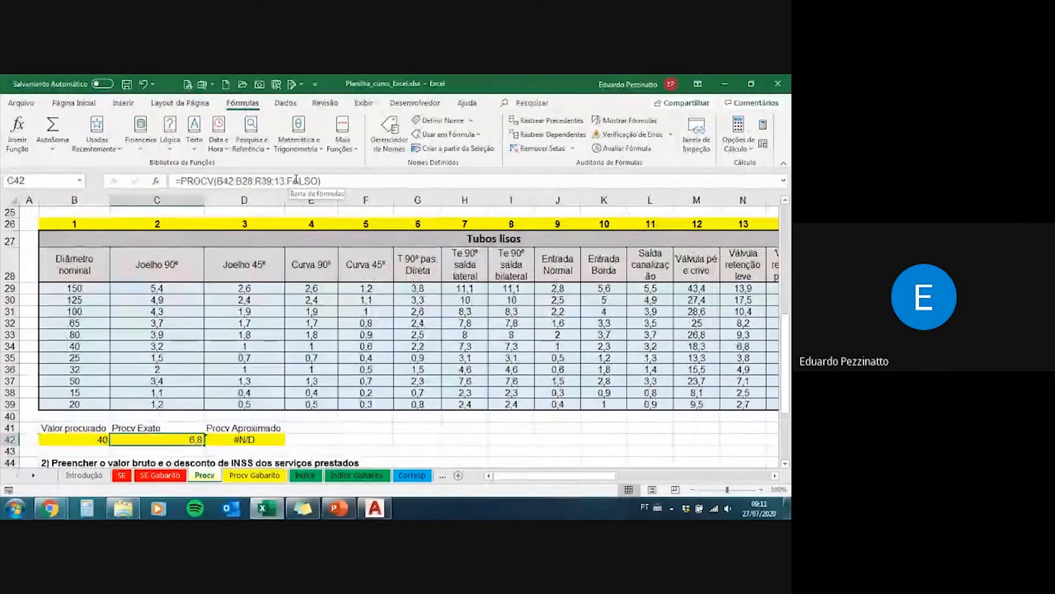
# Step: Compare the Valor procurado in B42 with the diameter in B34 and the exact and approximate PROCV cells C42 and D42
pyautogui.click(74, 438)
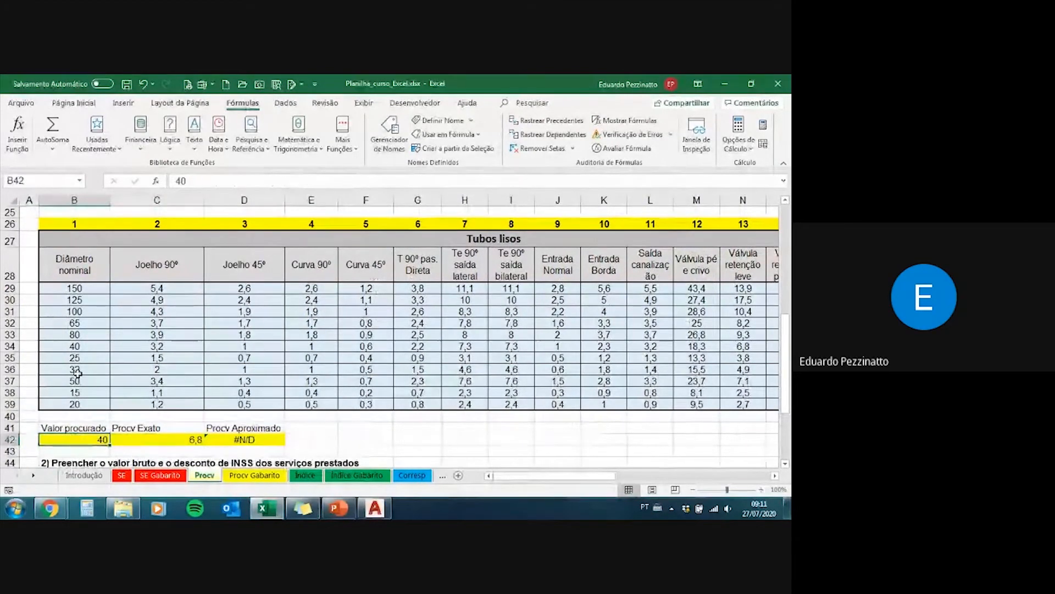
pyautogui.click(84, 348)
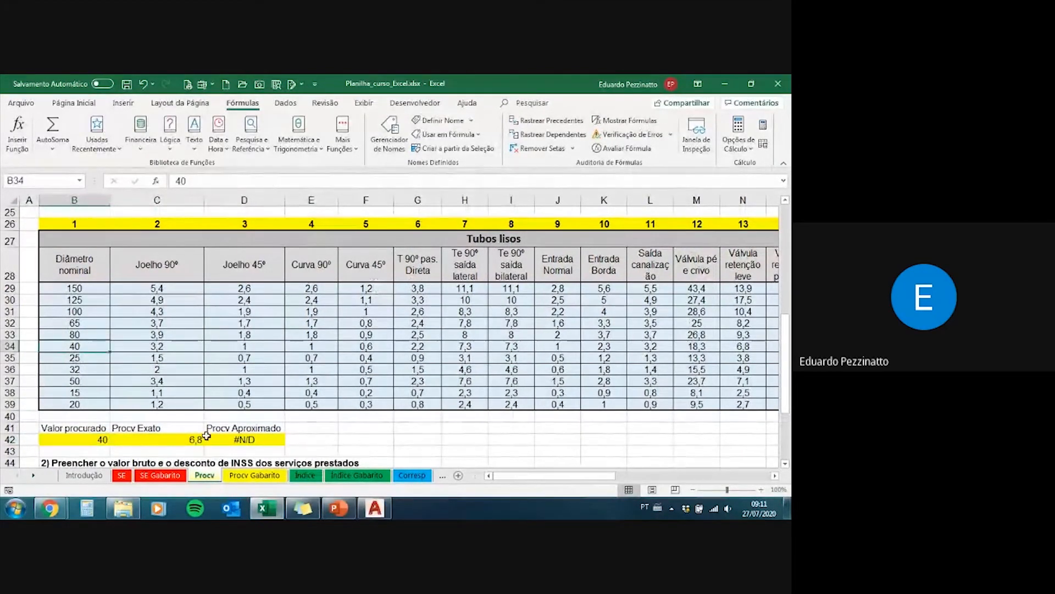
pyautogui.click(164, 442)
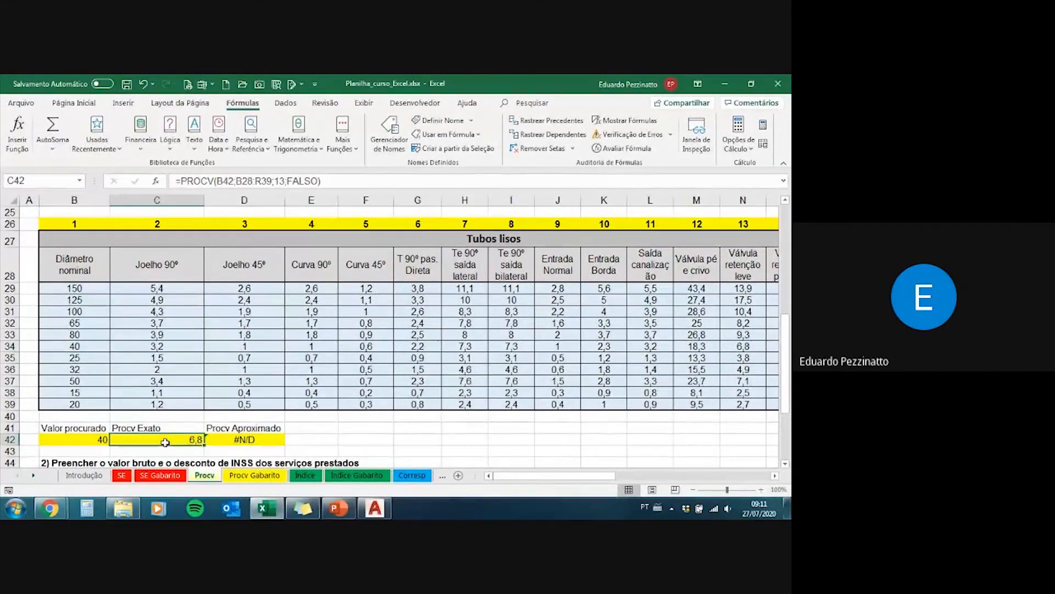
pyautogui.click(229, 438)
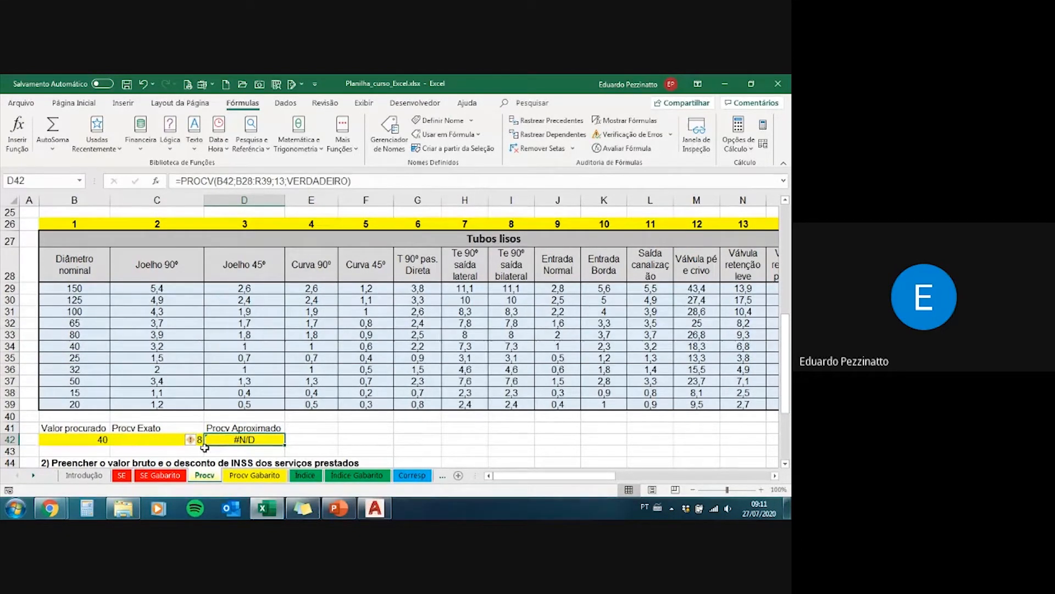
# Step: Set the Valor procurado in B42 to 500 and trace D42's approximate match along row 39 from N39 to B39
pyautogui.click(81, 440)
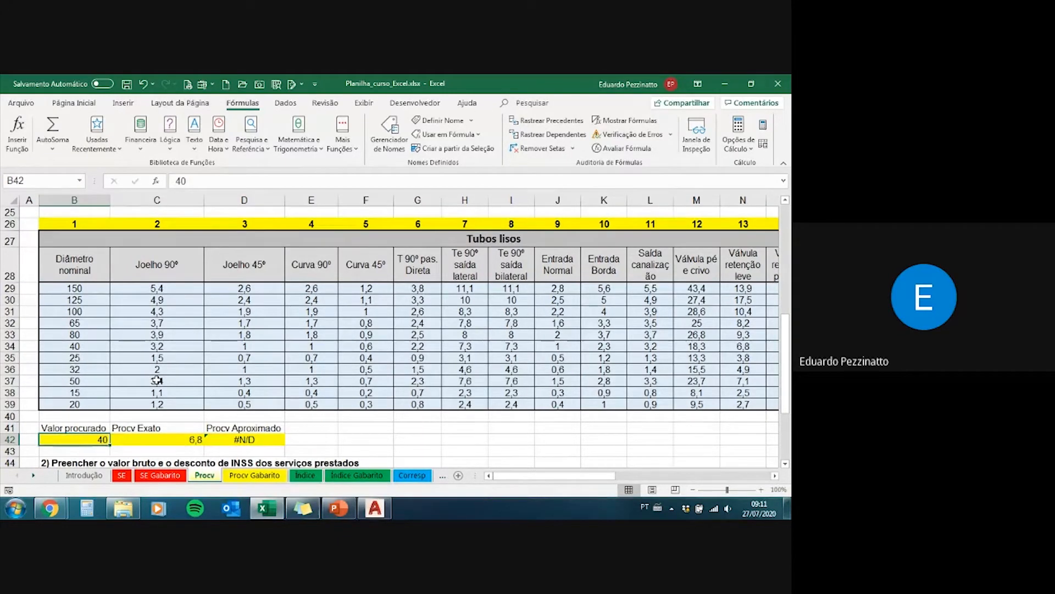
pyautogui.write('500')
pyautogui.hotkey('ctrl', 'Return')
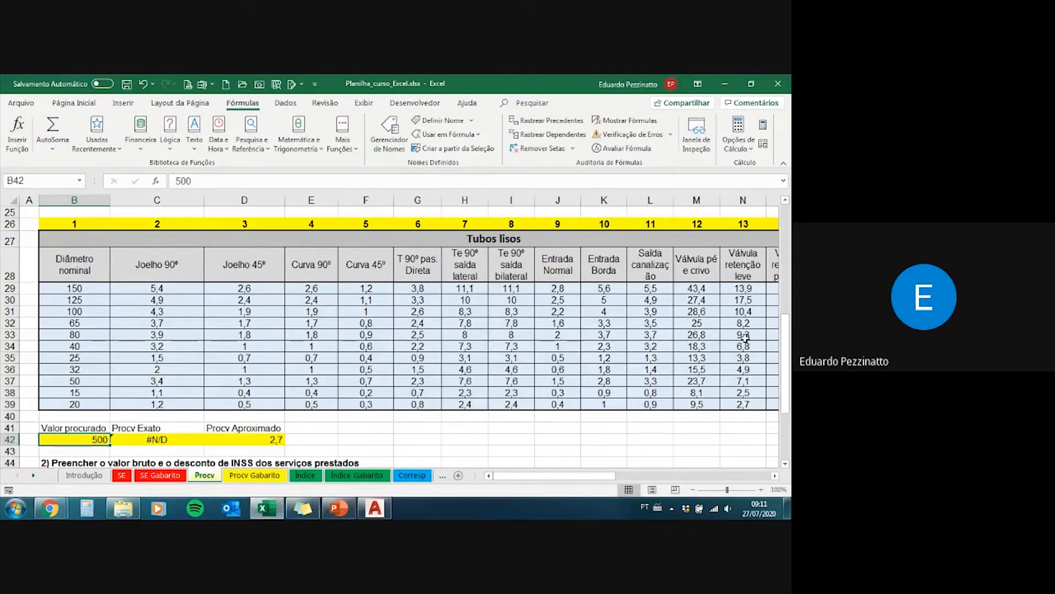
pyautogui.moveTo(755, 403); pyautogui.dragTo(92, 404)
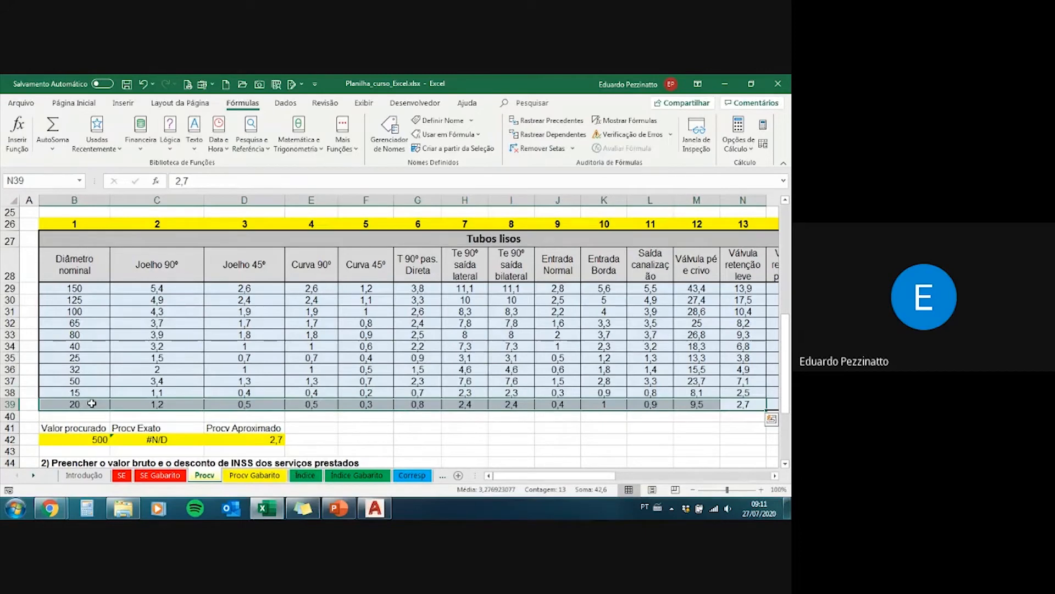
pyautogui.click(91, 403)
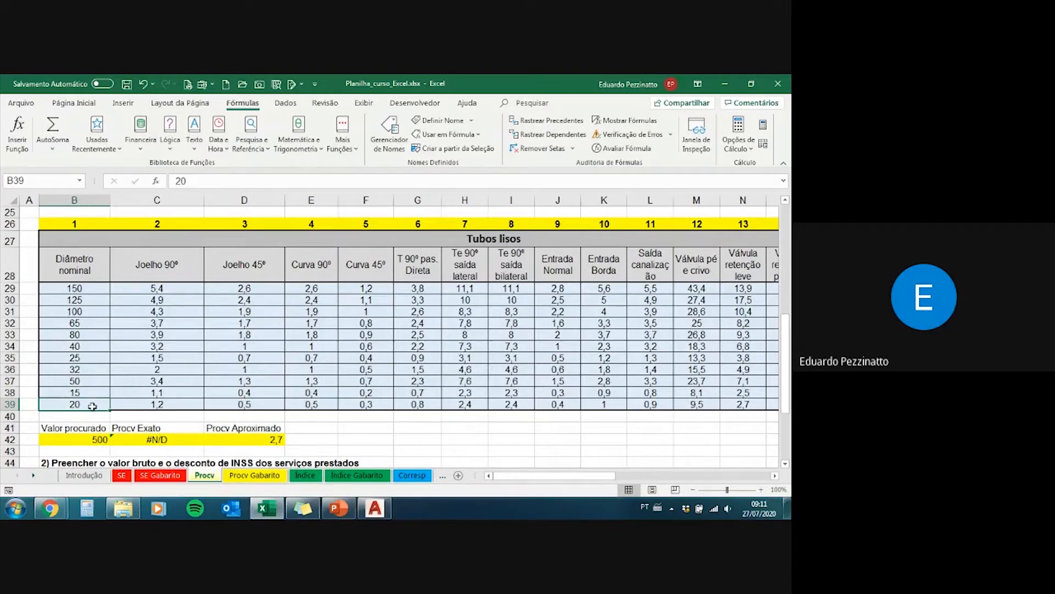
# Step: Compare the unsorted diameters in B29:B39 with the approximate and exact PROCV formulas in D42 and C42
pyautogui.moveTo(87, 402); pyautogui.dragTo(85, 283)
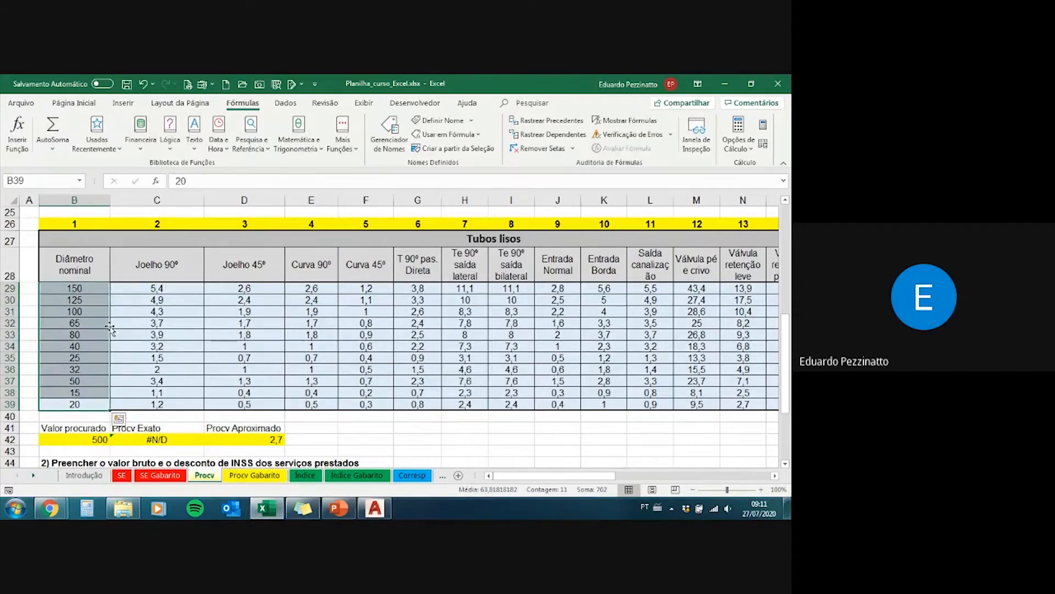
pyautogui.click(252, 442)
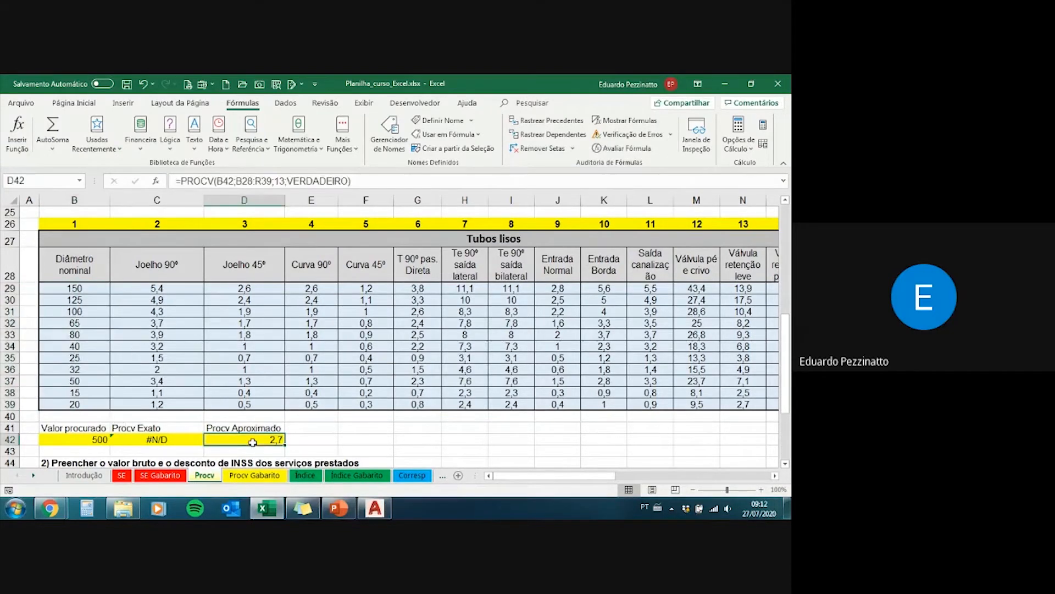
pyautogui.click(151, 440)
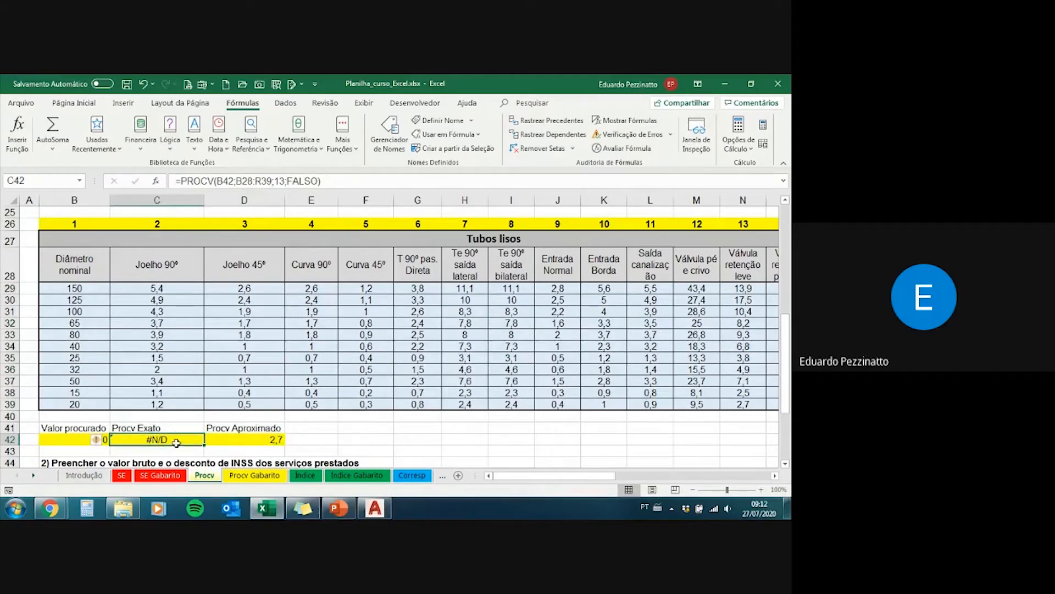
# Step: Set the Valor procurado in B42 to 25 and trace its exact match along row 35 from B35 to N35
pyautogui.click(72, 432)
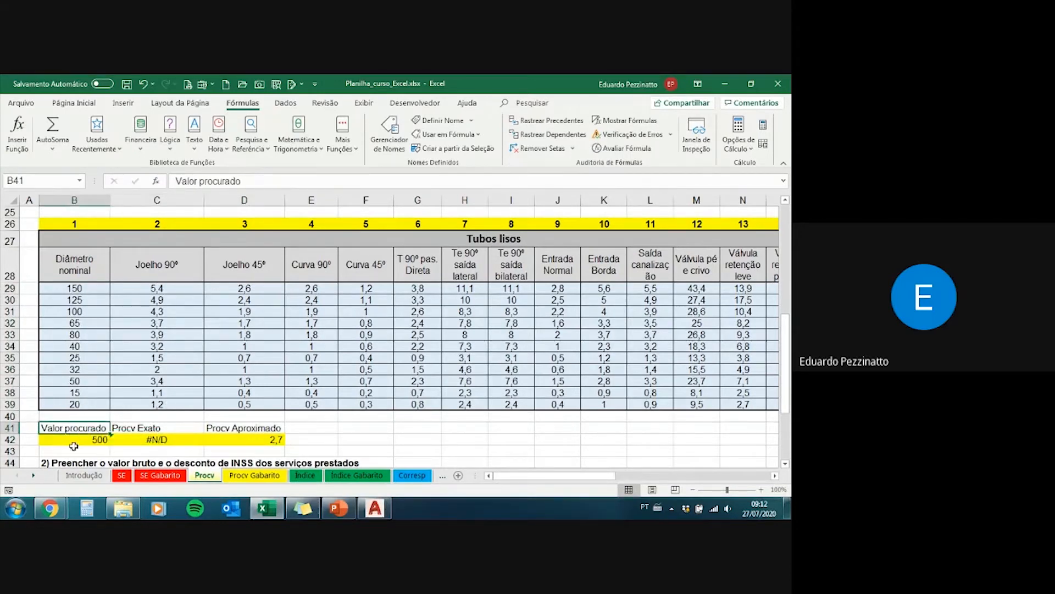
pyautogui.click(75, 440)
pyautogui.write('25')
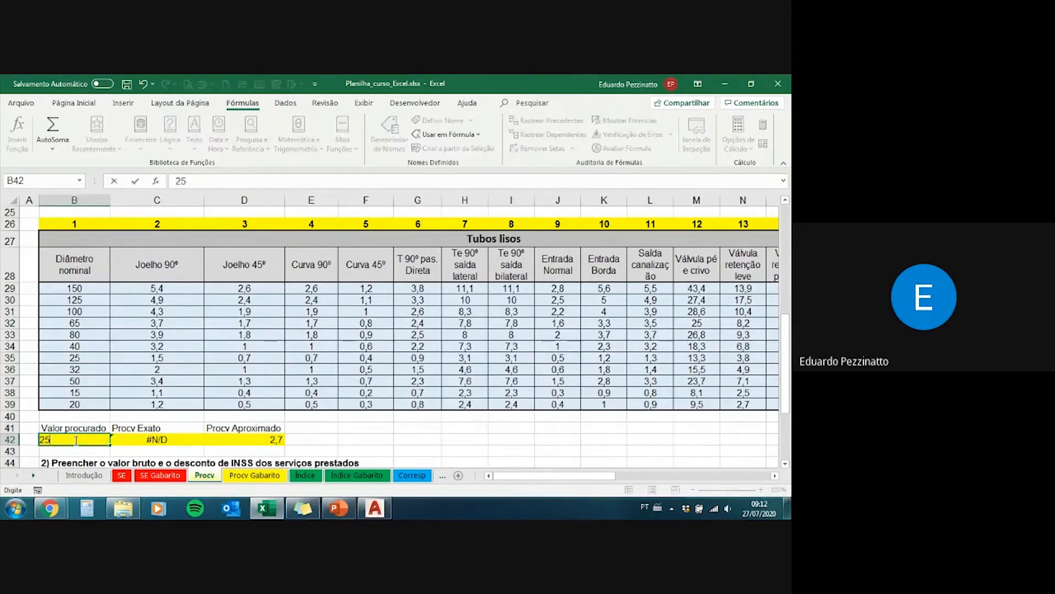
pyautogui.press('Return')
pyautogui.moveTo(93, 356); pyautogui.dragTo(737, 357)
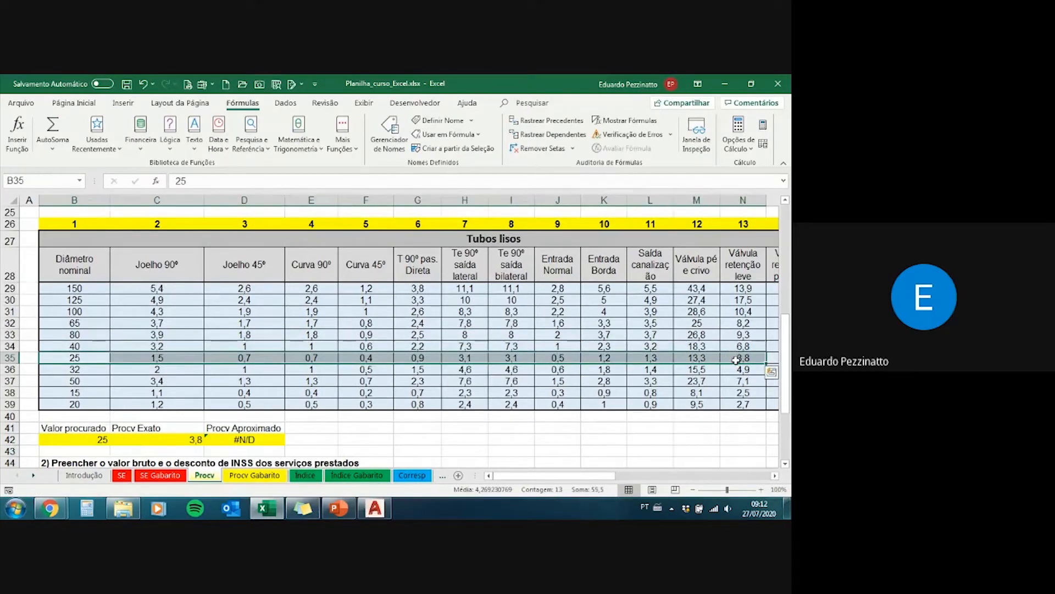
pyautogui.click(736, 358)
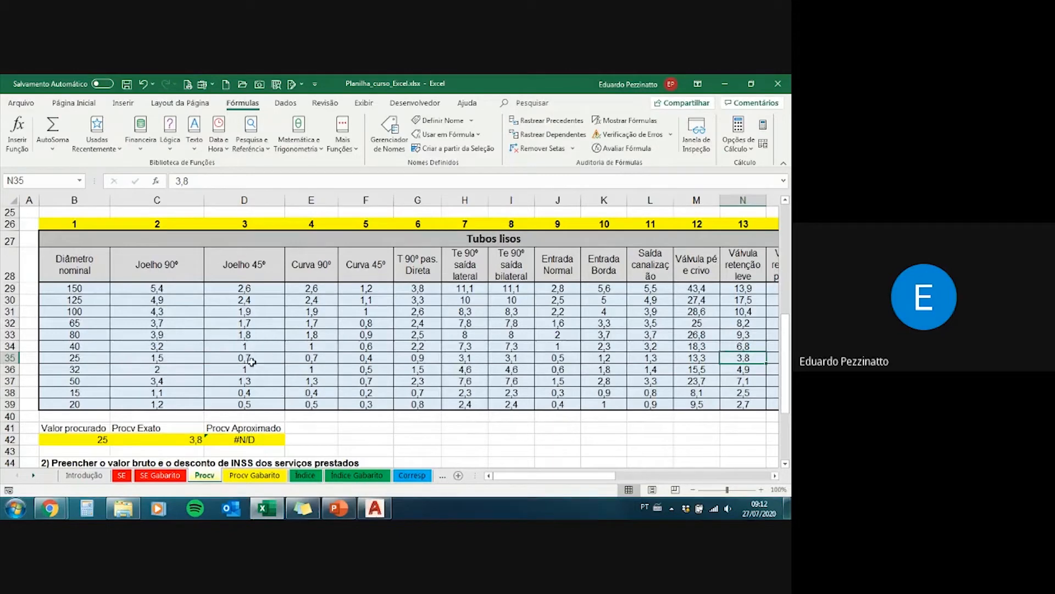
# Step: Compare the disorganized table with the organized one, checking the latter's Valor procurado in B22 and exact PROCV in C22
pyautogui.scroll(1, 248, 358)
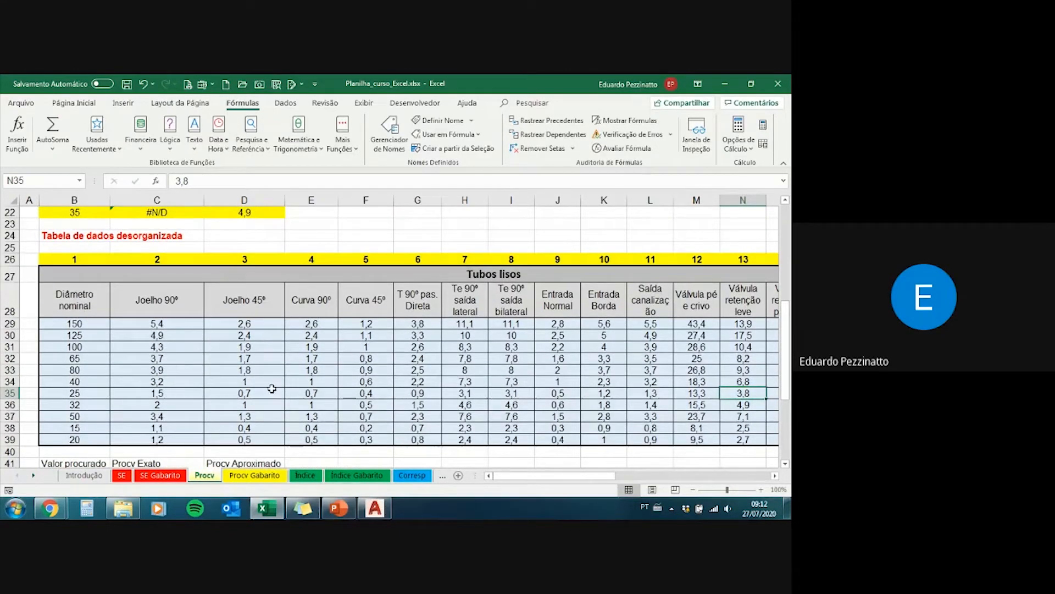
pyautogui.scroll(-1, 252, 386)
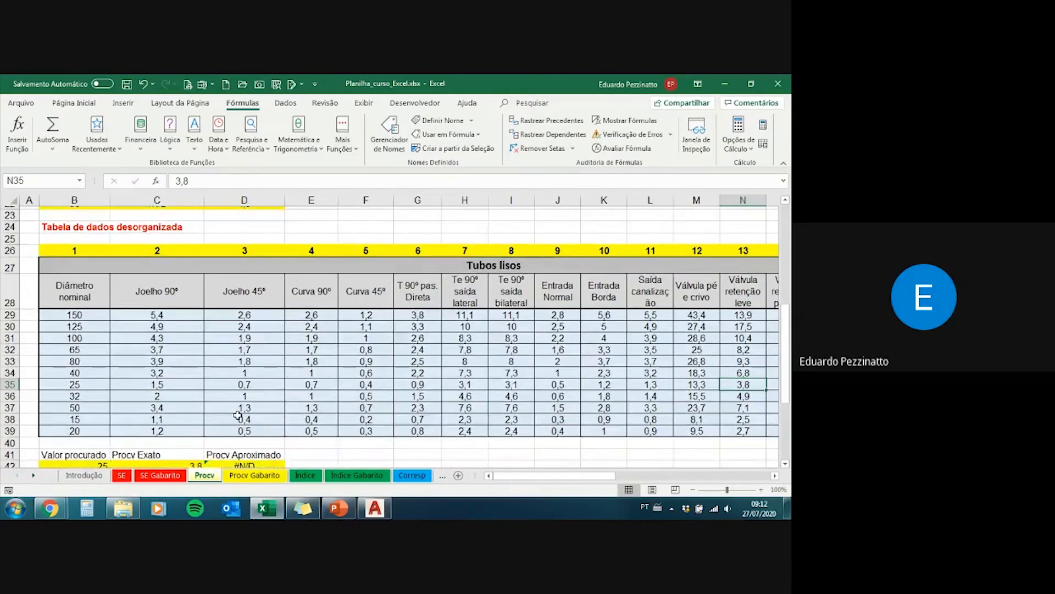
pyautogui.scroll(8, 260, 448)
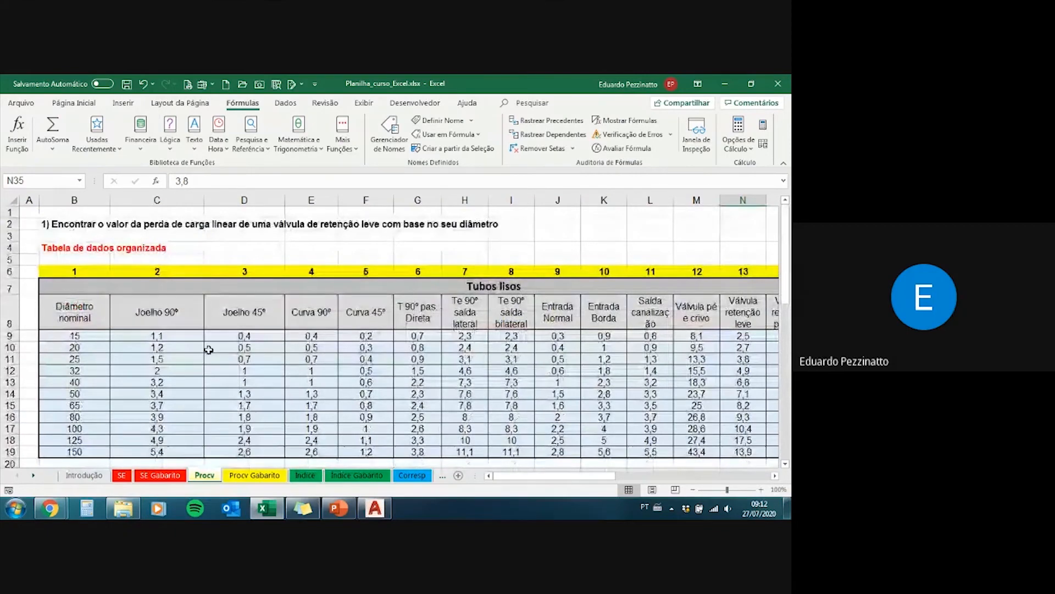
pyautogui.scroll(-1, 209, 349)
pyautogui.click(148, 451)
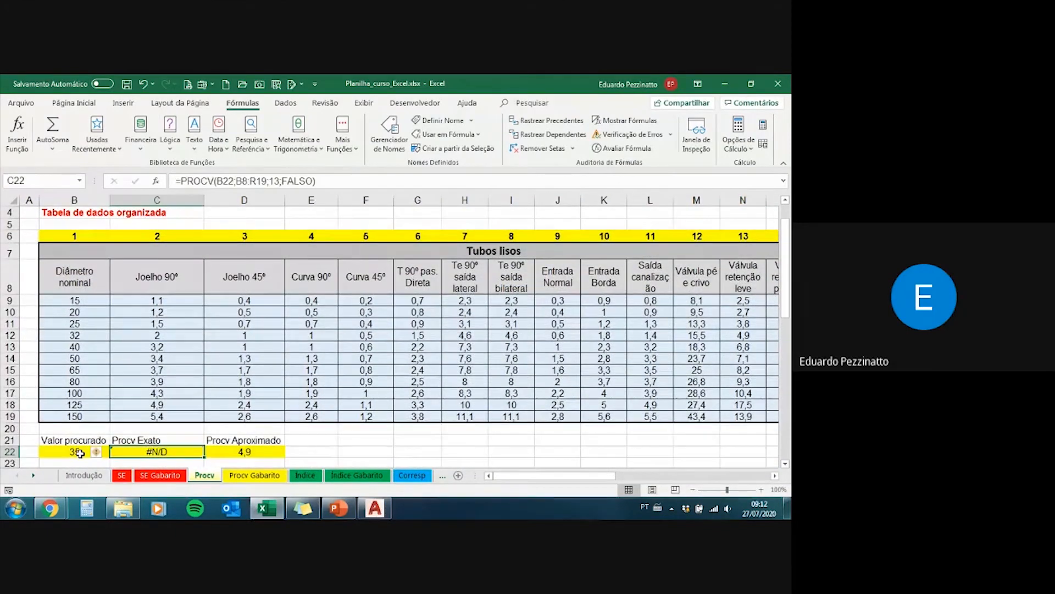
pyautogui.click(78, 452)
pyautogui.click(129, 453)
# Step: Set the organized table's Valor procurado in B22 to 40 and check the exact PROCV cell C22
pyautogui.click(70, 453)
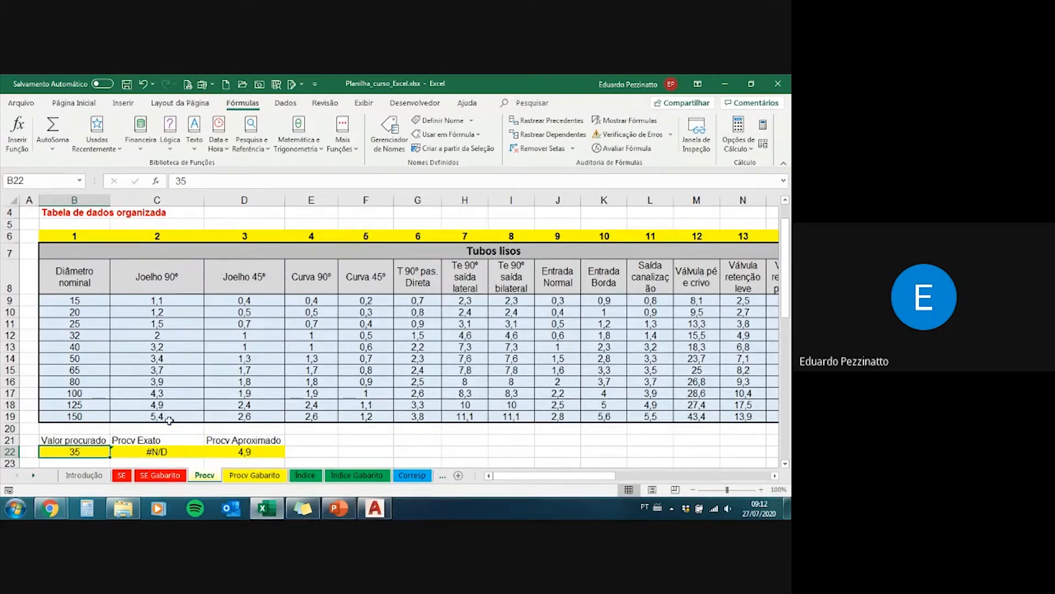
pyautogui.write('40')
pyautogui.press('Return')
pyautogui.press('Up')
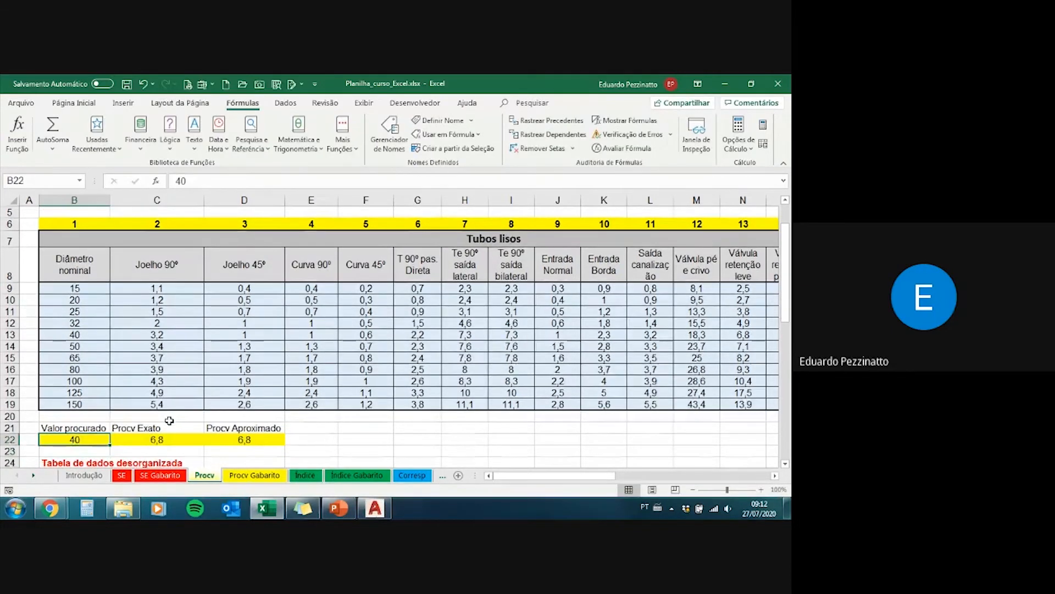
pyautogui.press('Right')
pyautogui.press('Left')
# Step: Set the Valor procurado in B22 to 150 and highlight the valor_procurado argument in C22's PROCV formula
pyautogui.write('150')
pyautogui.press('Return')
pyautogui.press('Up')
pyautogui.press('Right')
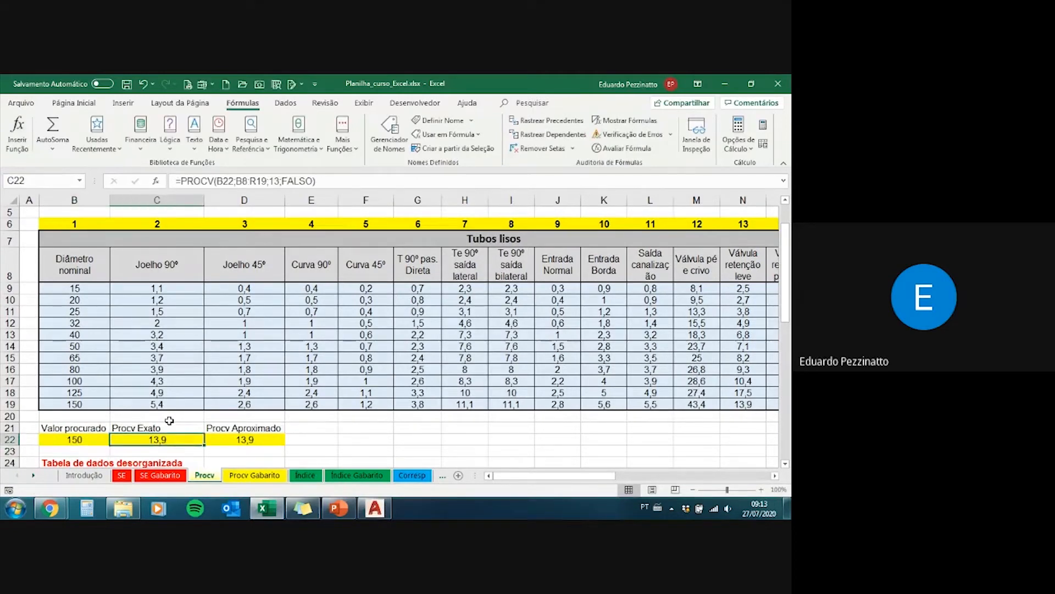
pyautogui.doubleClick(218, 181)
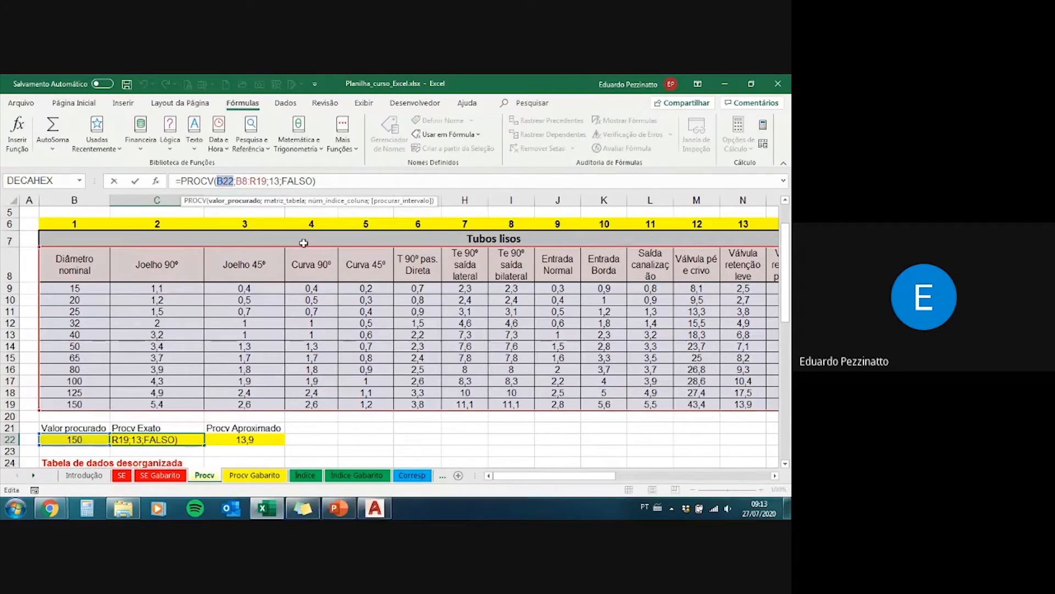
pyautogui.hotkey('ctrl', 'Return')
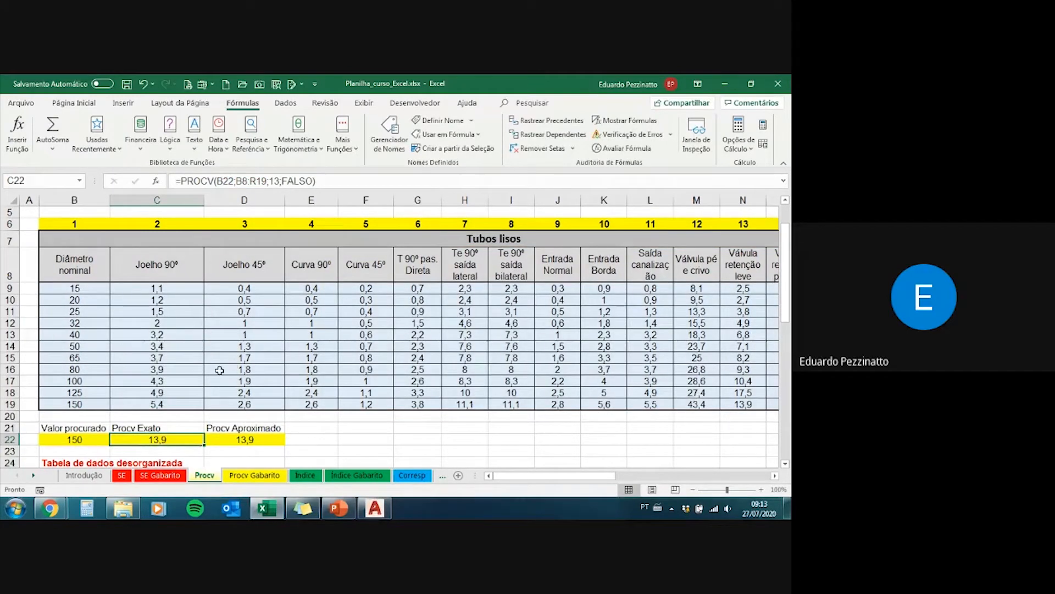
# Step: Switch to the PowerPoint presentation and advance to the Função SEERRO slide
pyautogui.scroll(2, 215, 388)
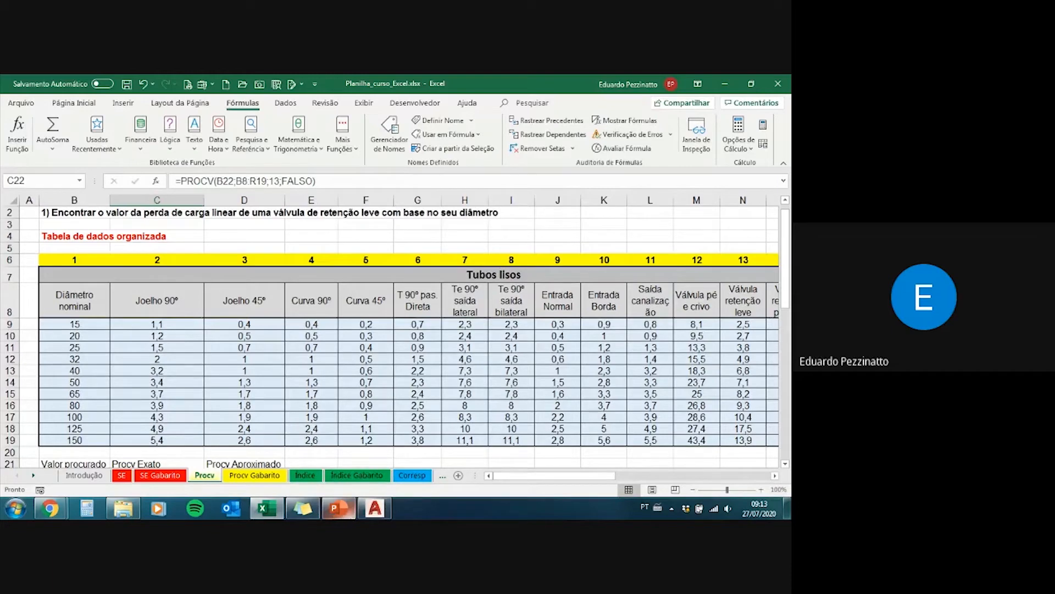
pyautogui.click(348, 515)
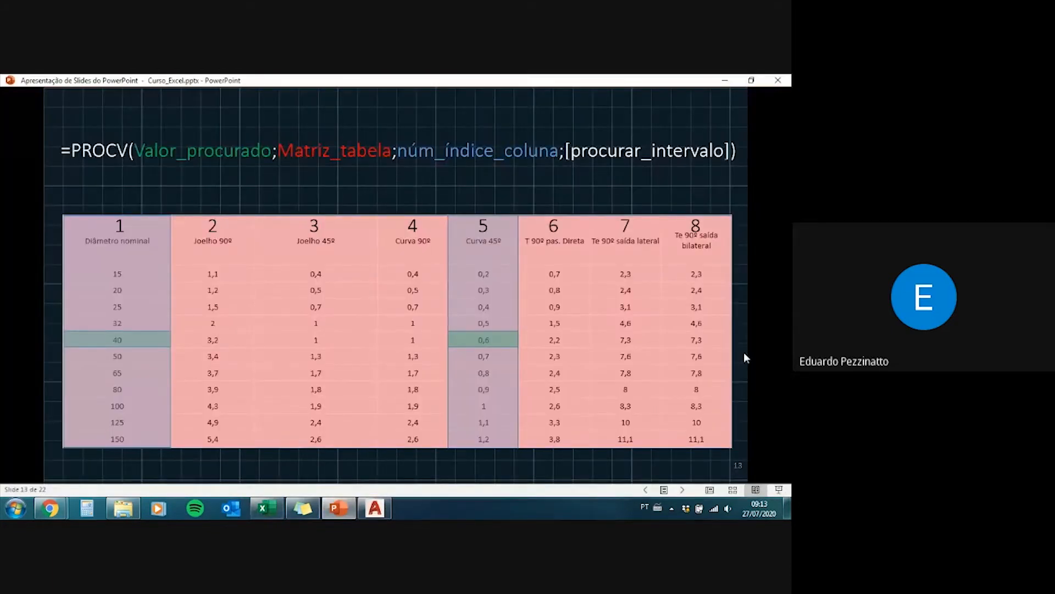
pyautogui.press('Right')
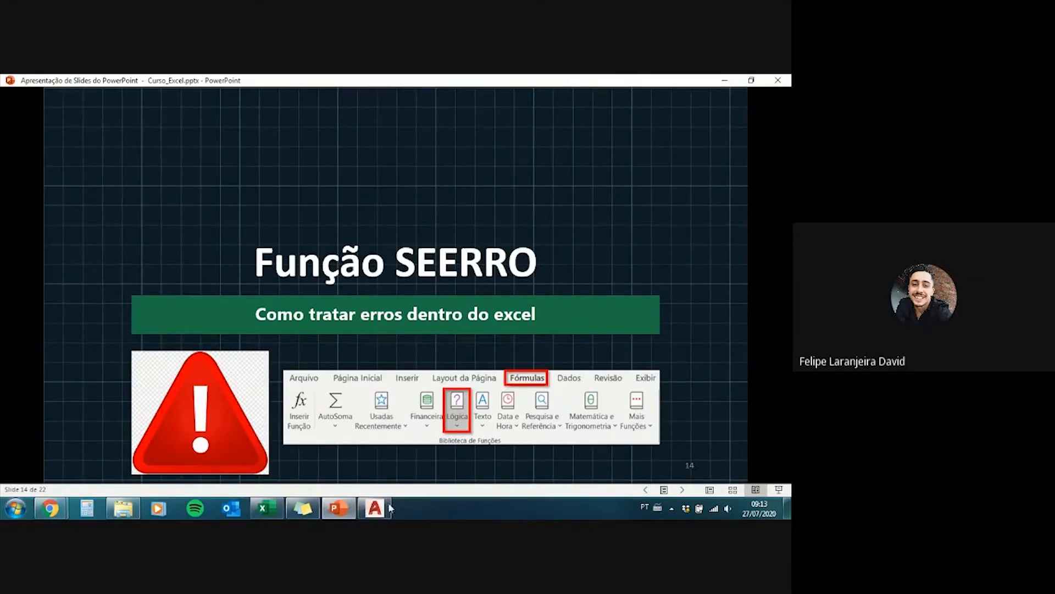
# Step: Switch back to the Excel workbook and inspect the arguments of C22's PROCV formula without changing it
pyautogui.click(267, 508)
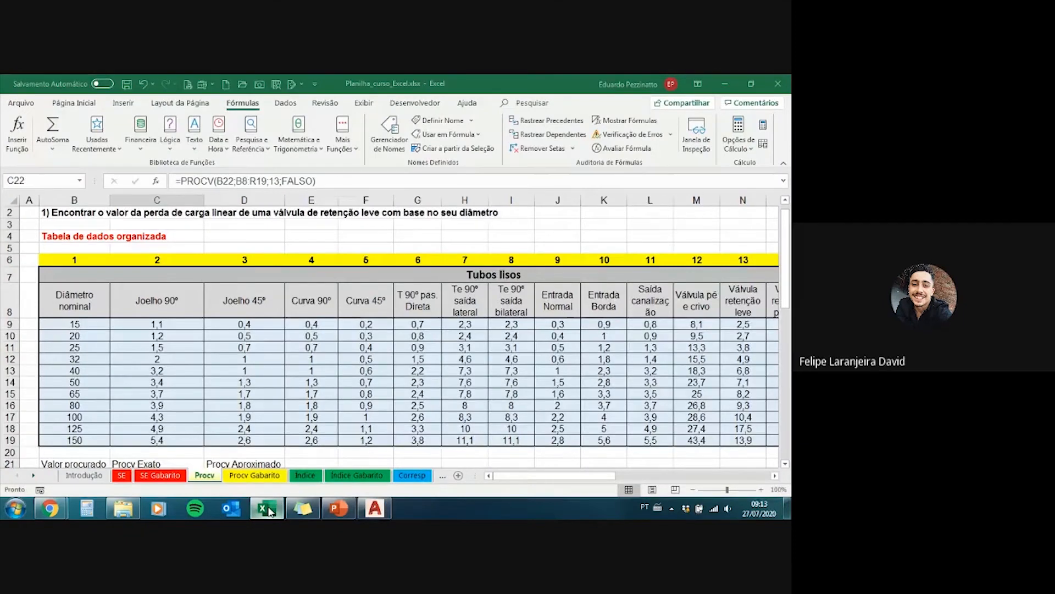
pyautogui.scroll(-1, 121, 366)
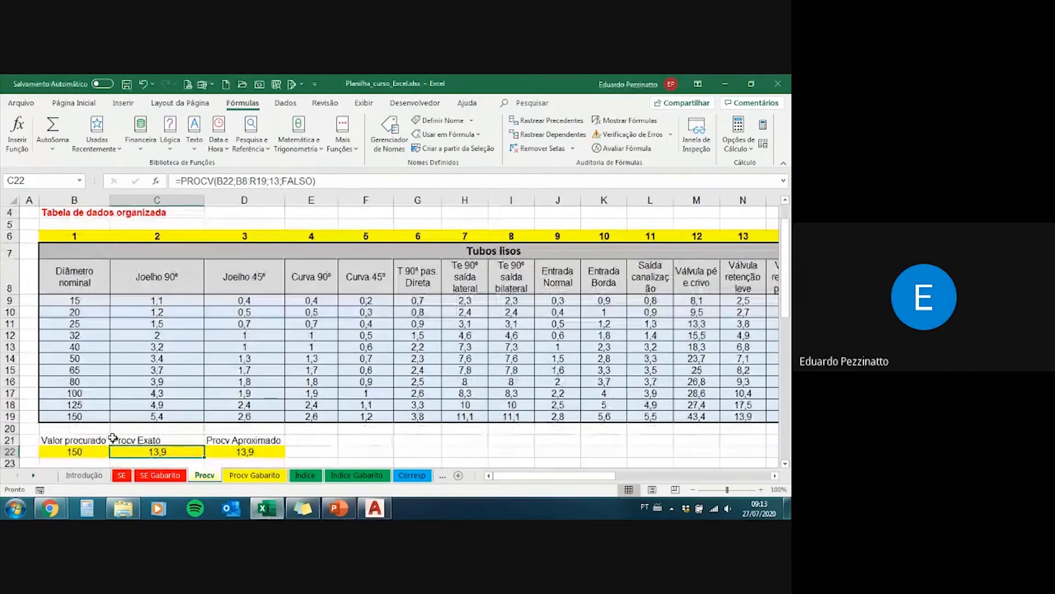
pyautogui.press('F3')
pyautogui.press('Escape')
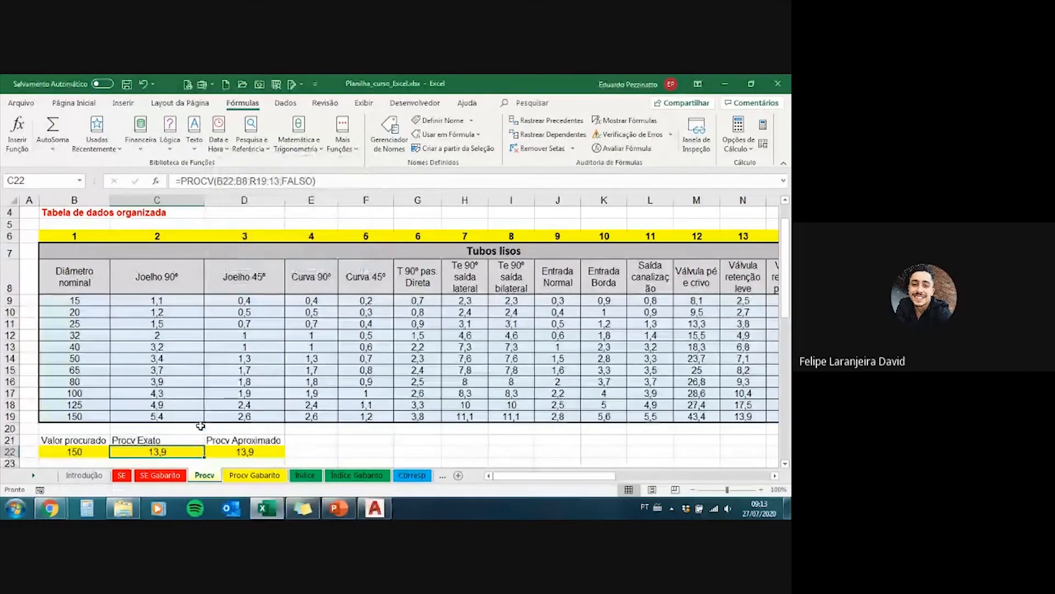
pyautogui.press('F2')
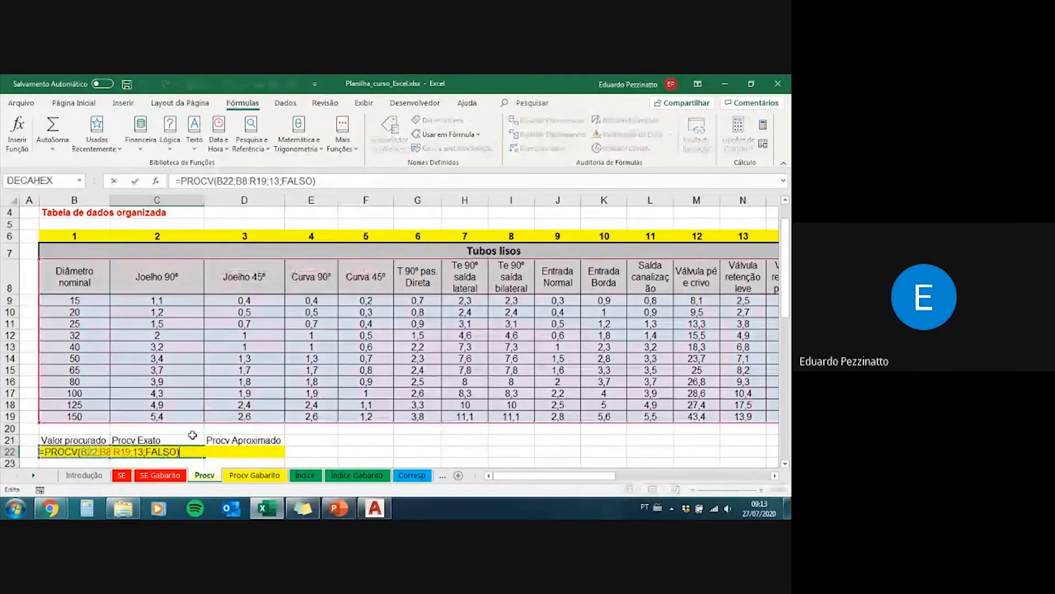
pyautogui.scroll(-1, 188, 446)
pyautogui.scroll(-2, 188, 424)
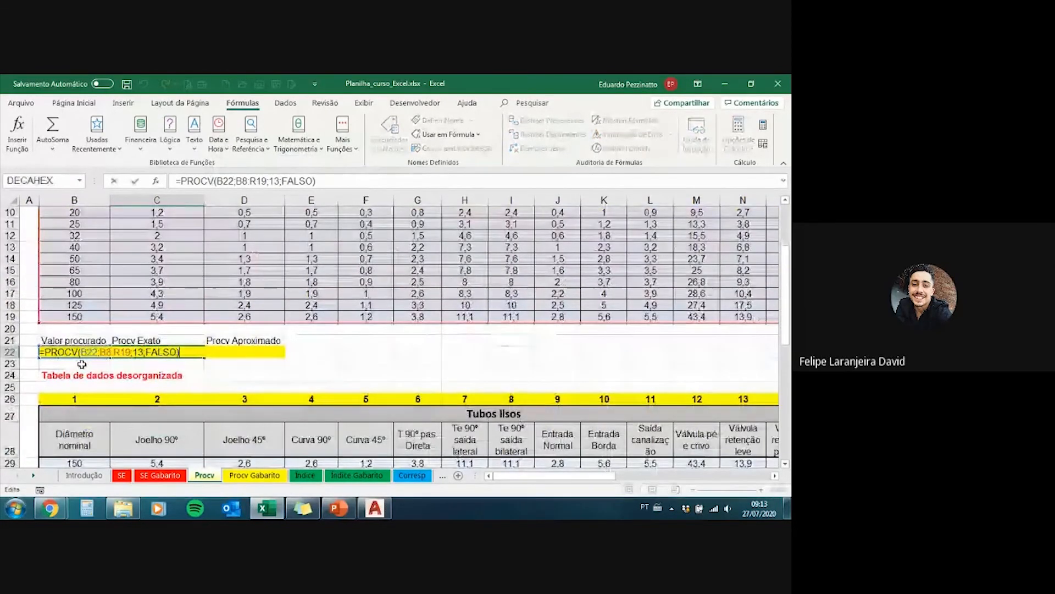
pyautogui.press('Escape')
pyautogui.scroll(2, 86, 359)
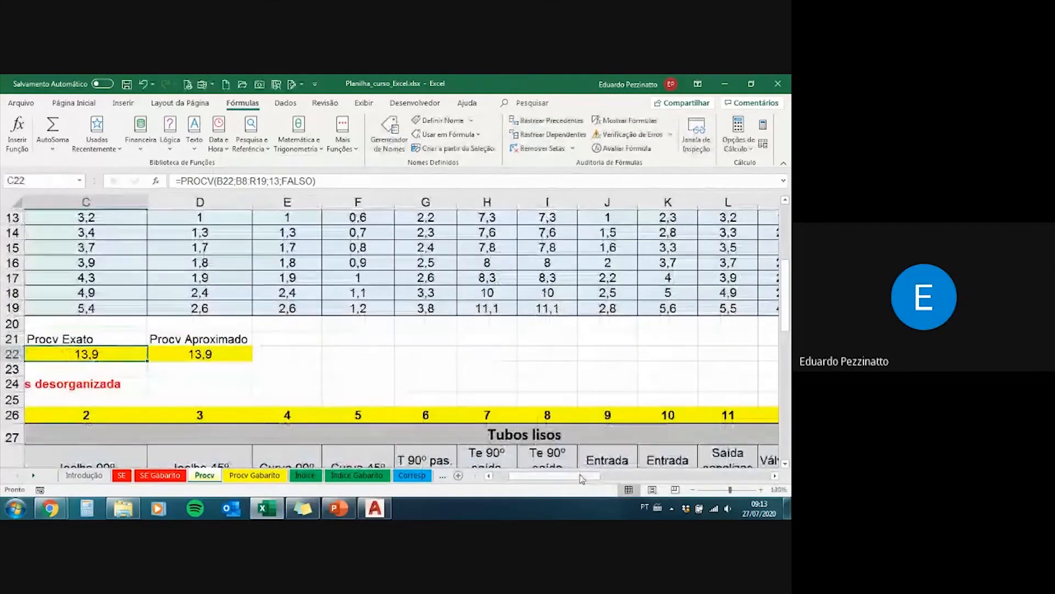
pyautogui.moveTo(583, 478); pyautogui.dragTo(541, 479)
pyautogui.scroll(-3, 450, 340)
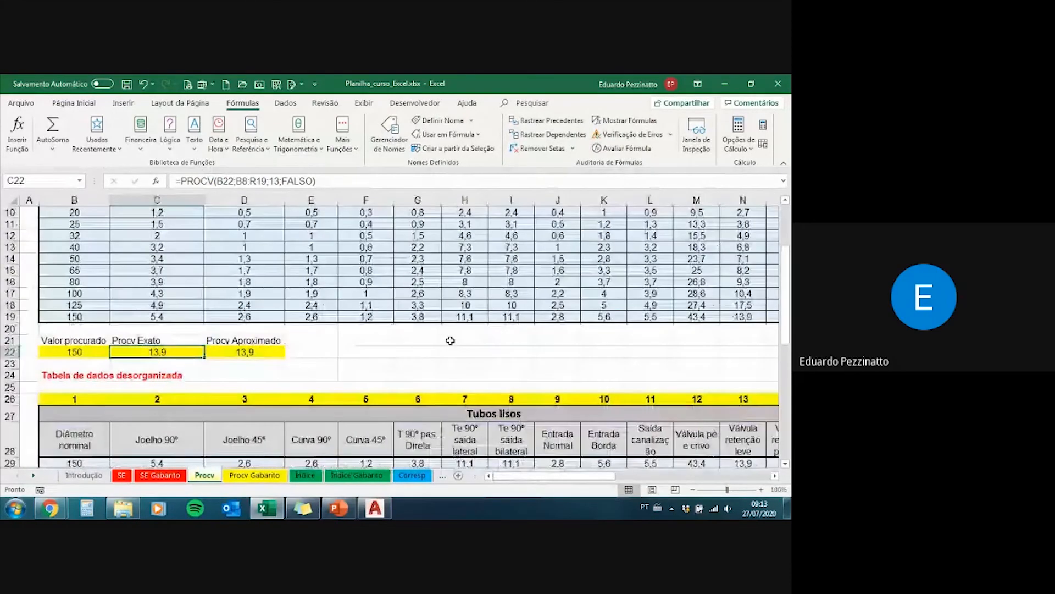
pyautogui.hscroll(3, 252, 323)
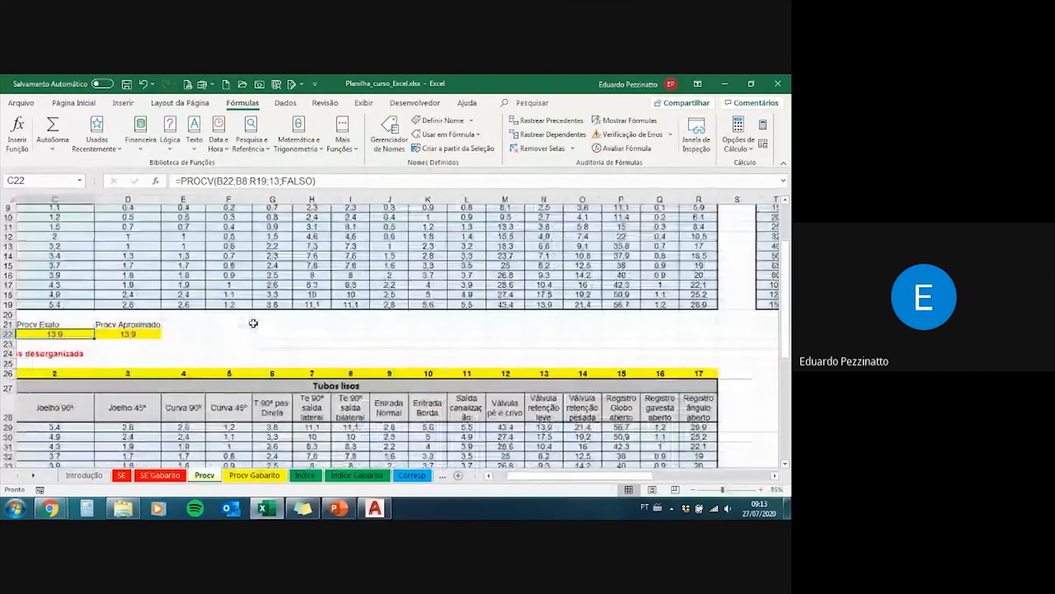
pyautogui.scroll(1, 253, 323)
pyautogui.scroll(3, 253, 324)
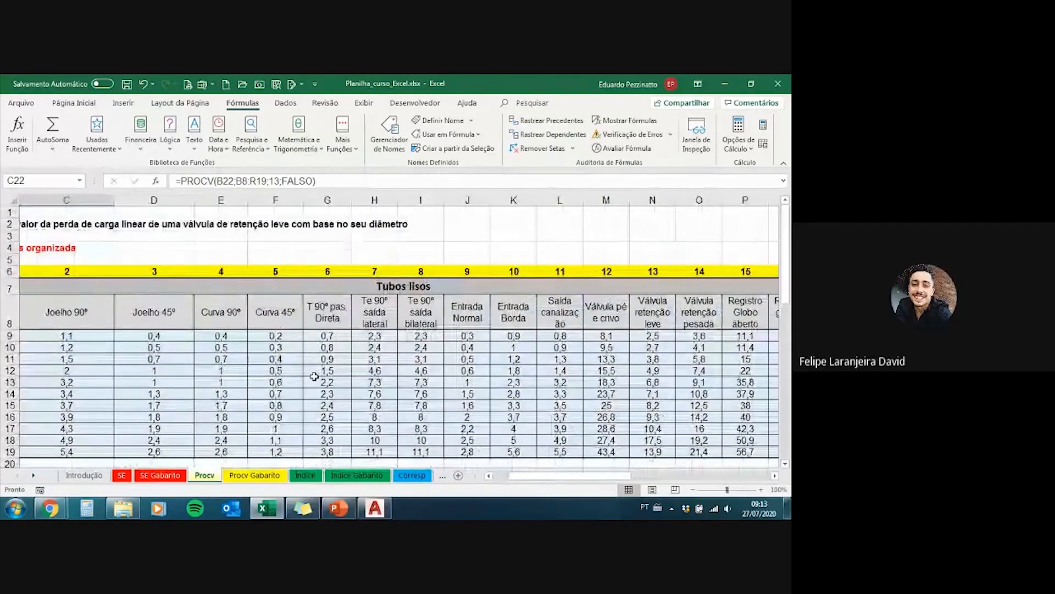
pyautogui.scroll(-1, 314, 376)
pyautogui.hscroll(-2, 314, 376)
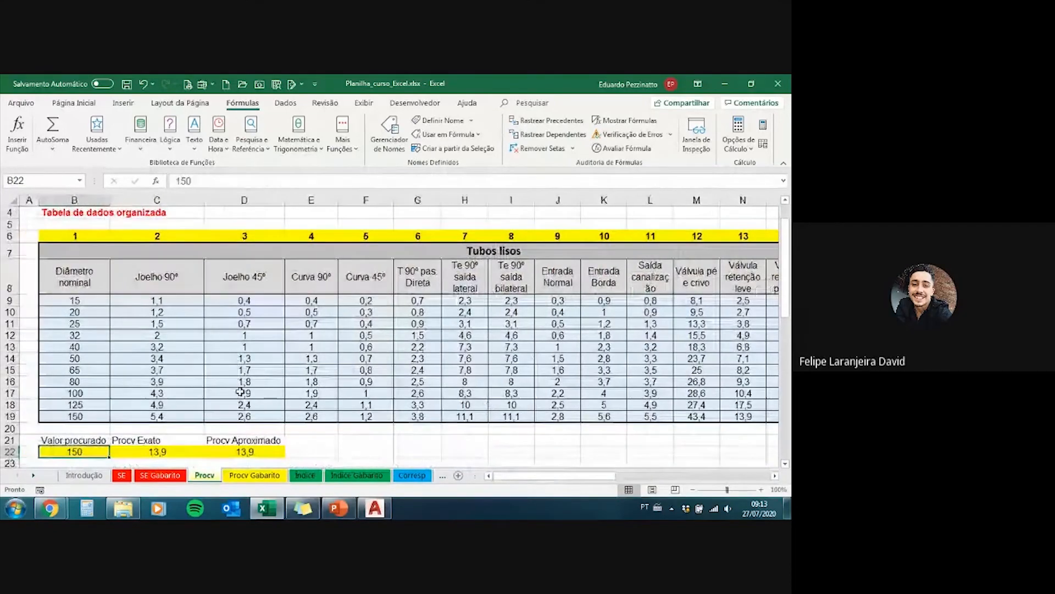
# Step: Open the Procv Gabarito sheet and inspect its Valor procurado in B22 and exact PROCV formula in C22
pyautogui.click(264, 466)
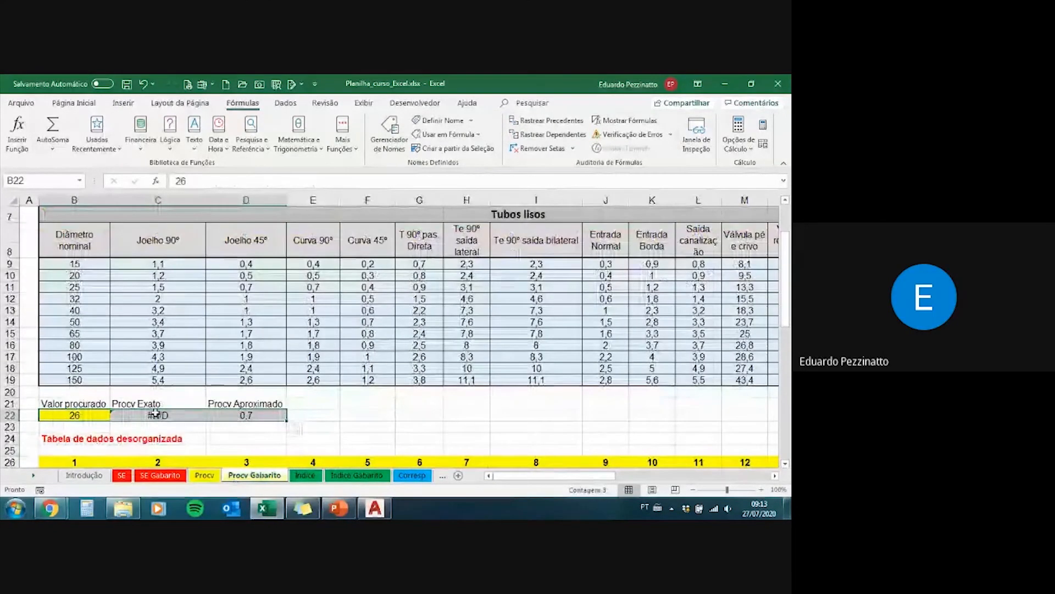
pyautogui.click(154, 417)
pyautogui.click(81, 417)
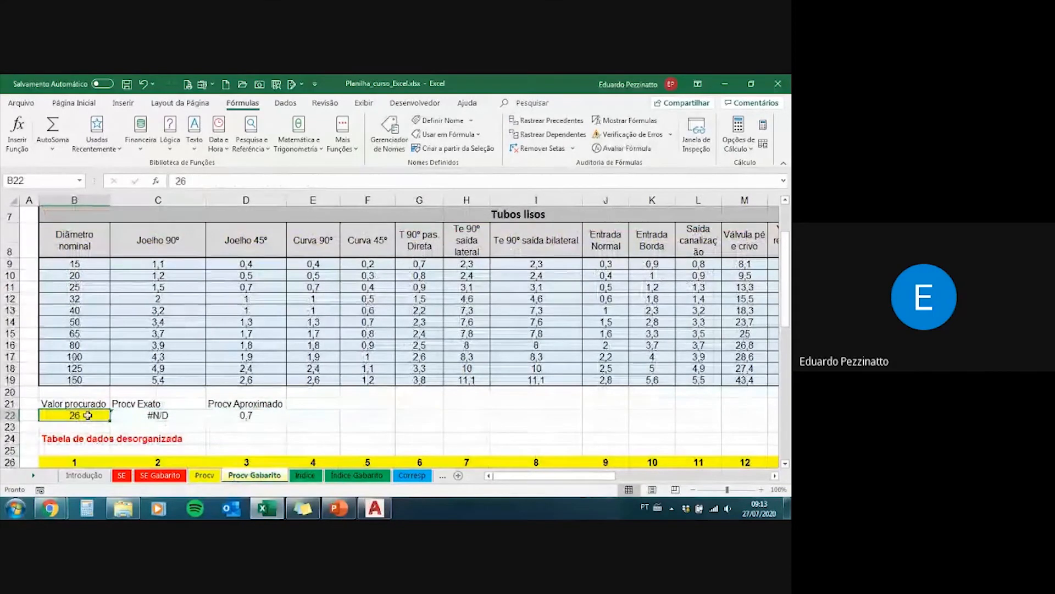
pyautogui.click(174, 417)
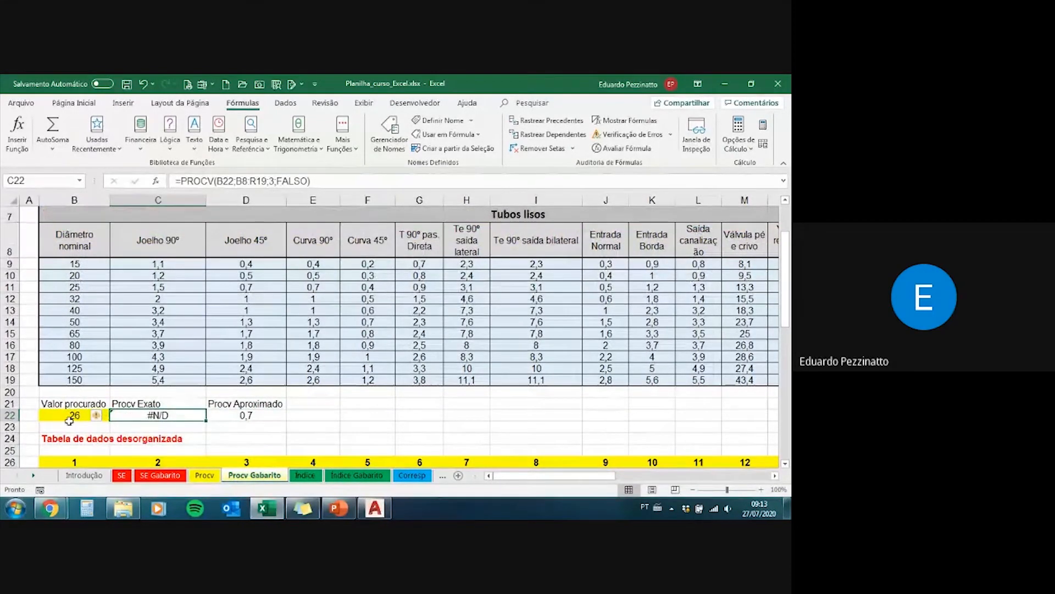
# Step: Set the Valor procurado in B22 of Procv Gabarito to 40 and check the exact PROCV formula in C22
pyautogui.click(72, 417)
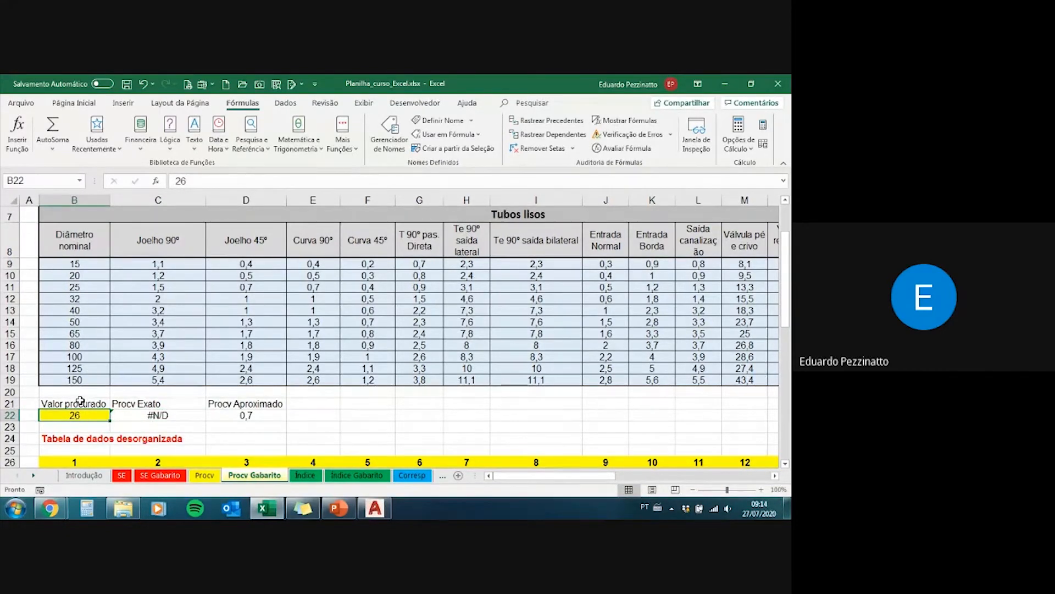
pyautogui.write('40')
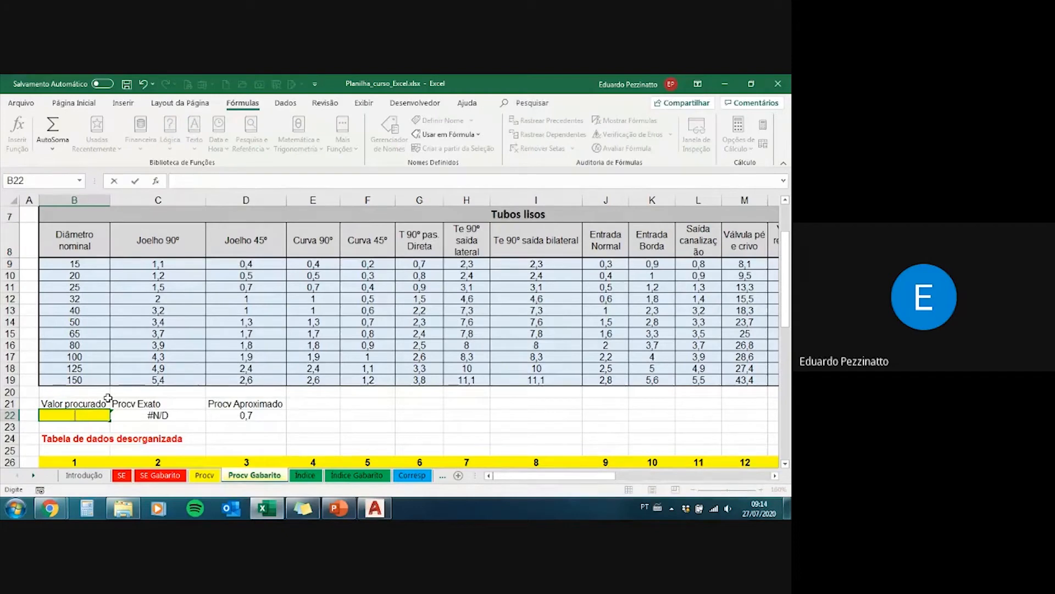
pyautogui.press('Return')
pyautogui.click(145, 414)
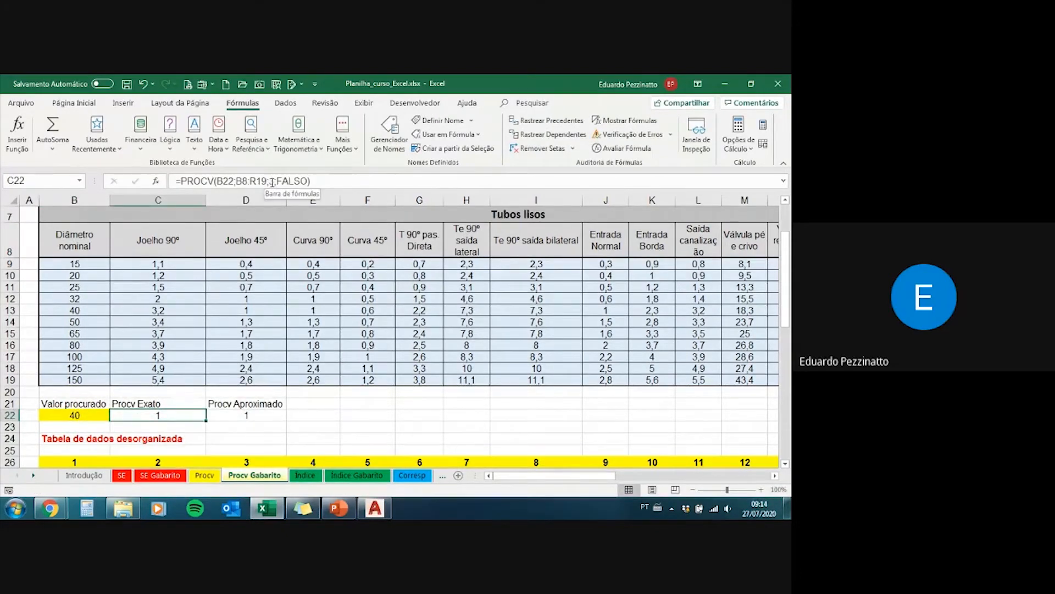
# Step: Set the column index of the exact PROCV formula in C22 of Procv Gabarito to 13
pyautogui.click(272, 182)
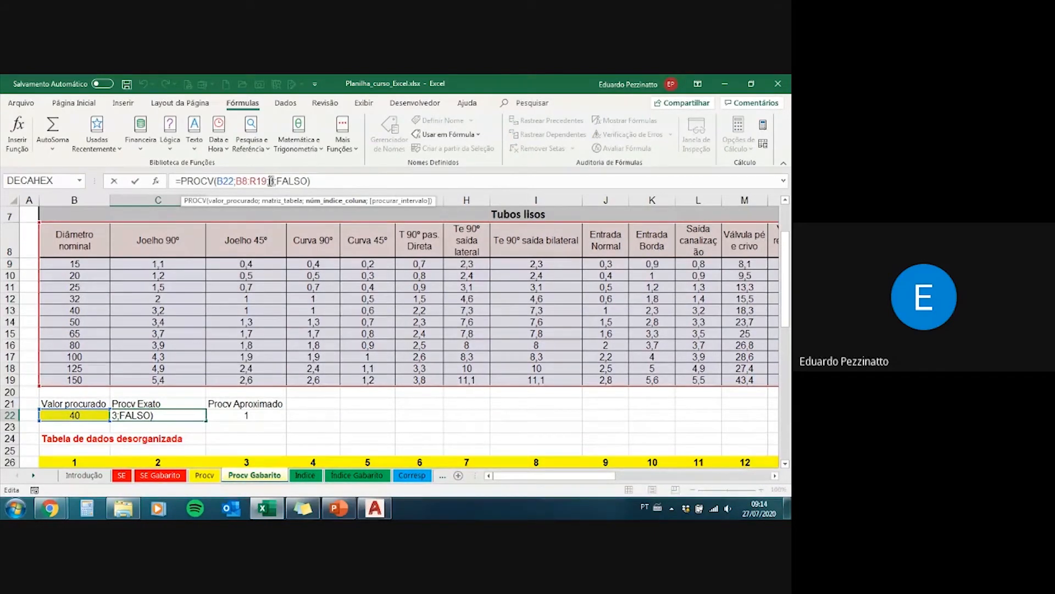
pyautogui.doubleClick(270, 181)
pyautogui.write('13')
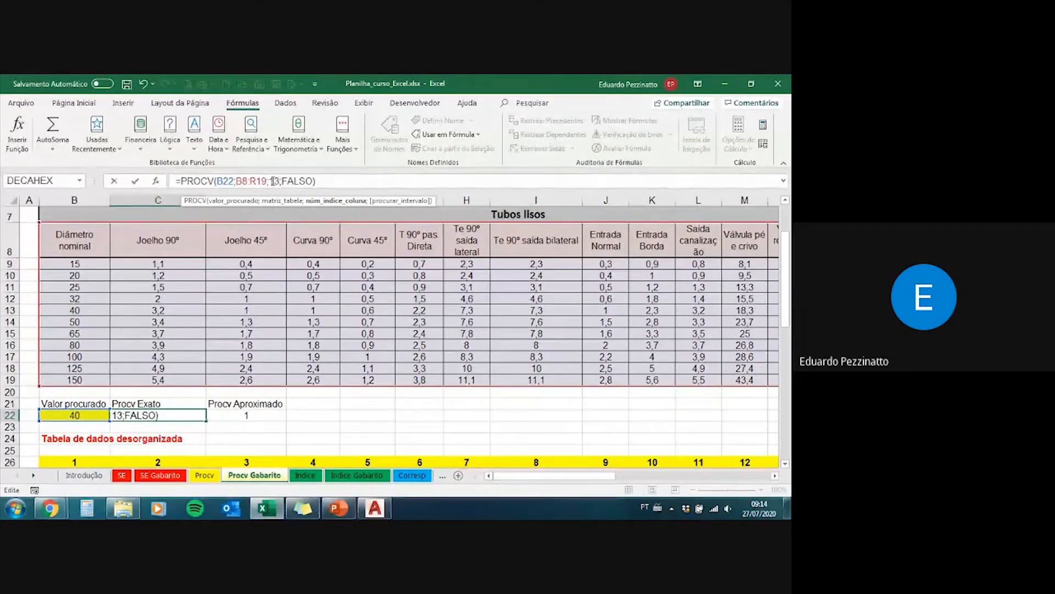
pyautogui.press('Return')
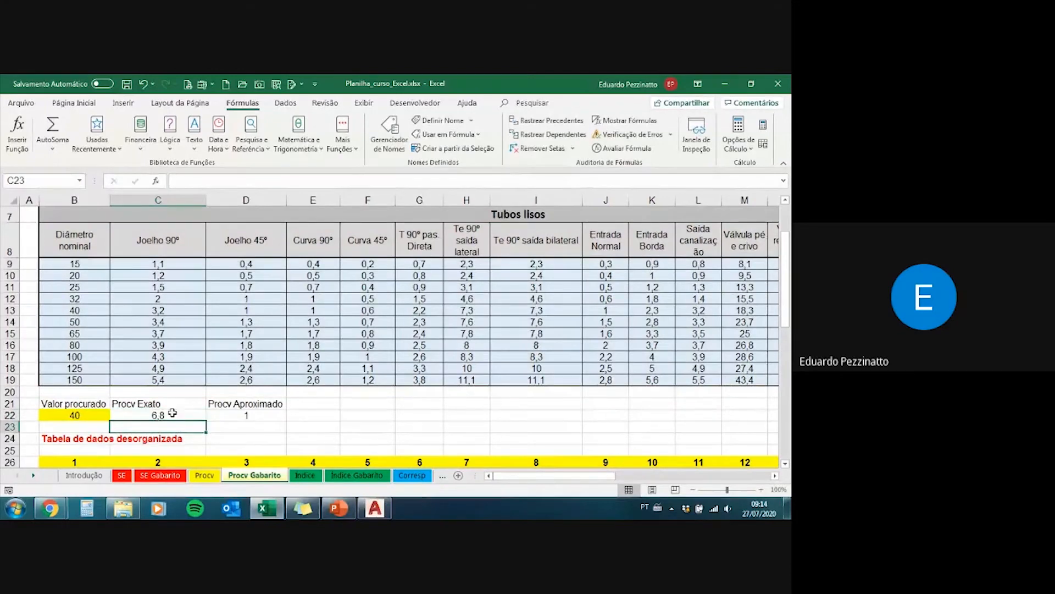
pyautogui.press('Up')
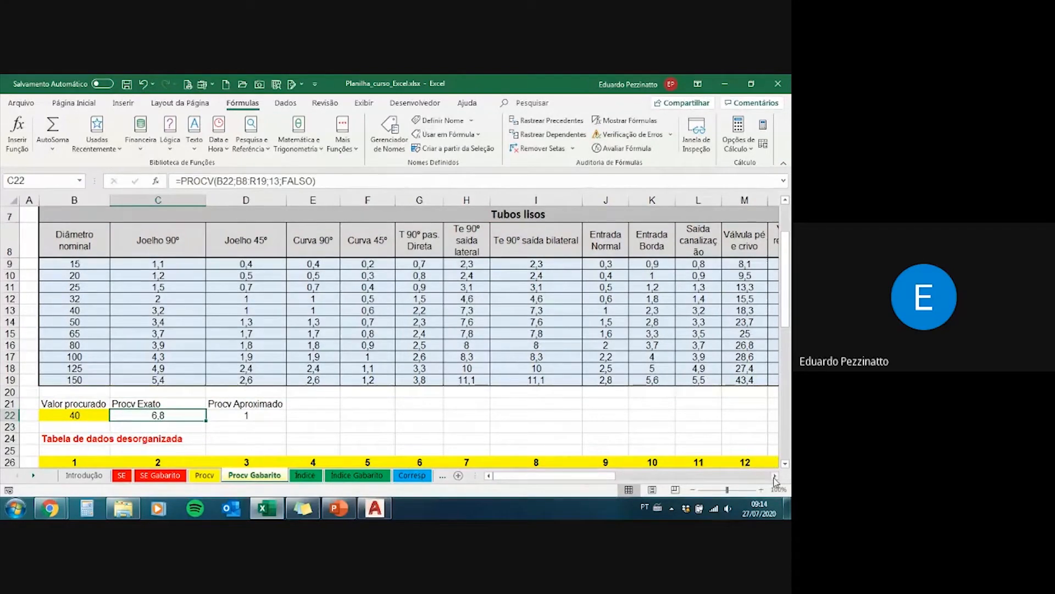
# Step: Examine column 13, Válvula retenção leve, in the organized table and trace the diameter 40 row back to Diâmetro nominal
pyautogui.click(774, 477)
pyautogui.doubleClick(775, 477)
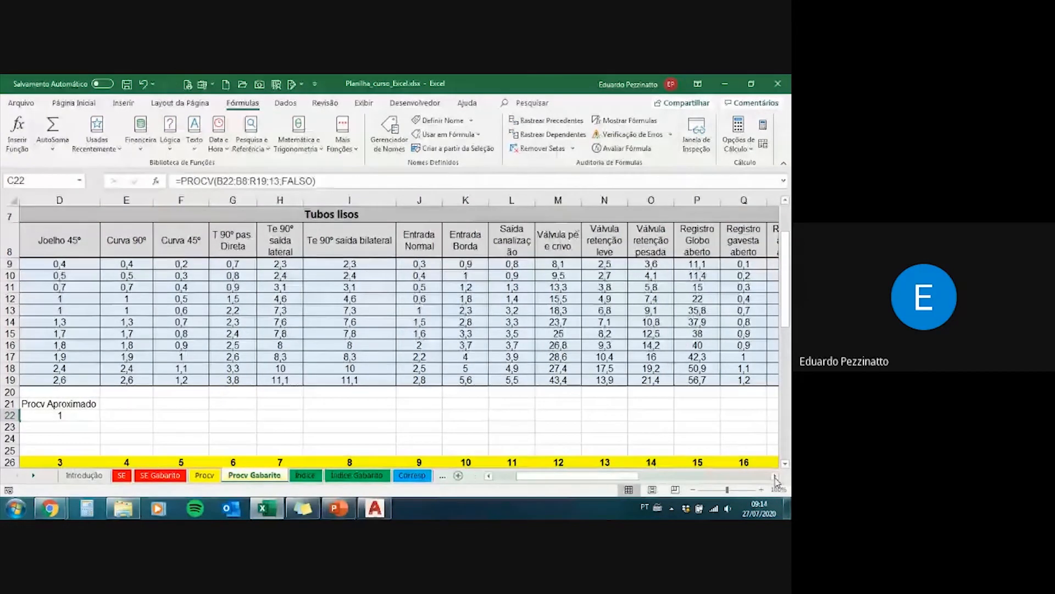
pyautogui.click(775, 477)
pyautogui.press('Left')
pyautogui.press('Left')
pyautogui.scroll(2, 547, 302)
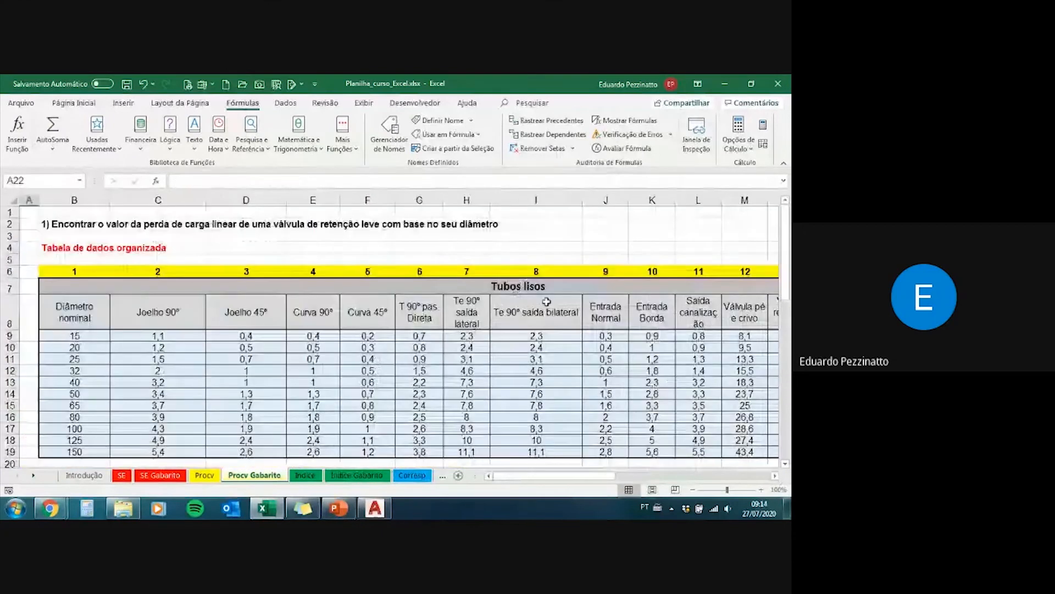
pyautogui.click(670, 358)
pyautogui.press('Right')
pyautogui.press('Right')
pyautogui.press('Right')
pyautogui.press('Down')
pyautogui.press('Down')
pyautogui.press('Left')
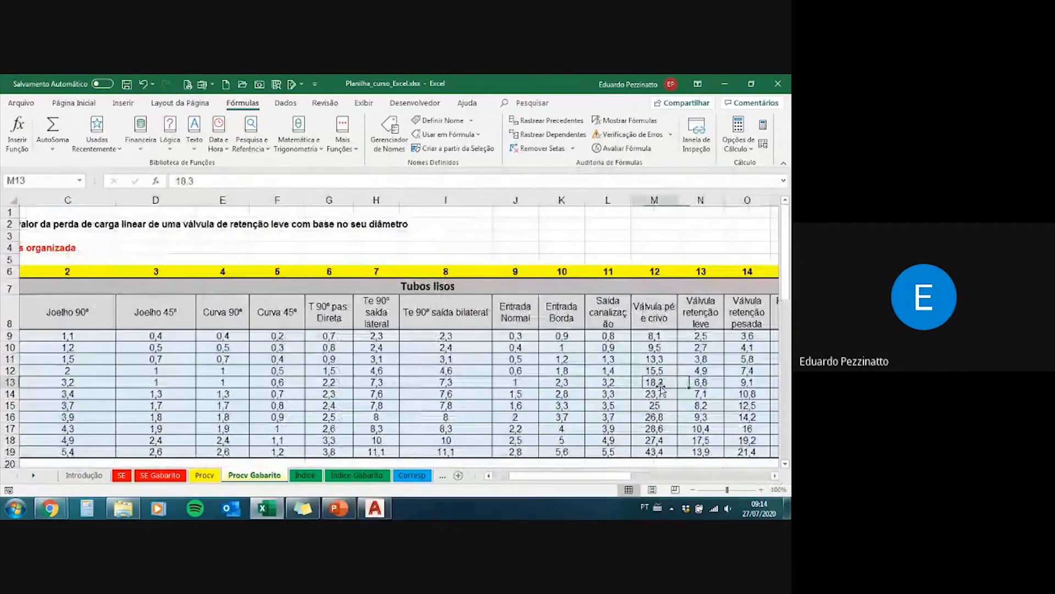
pyautogui.moveTo(704, 383); pyautogui.dragTo(57, 389)
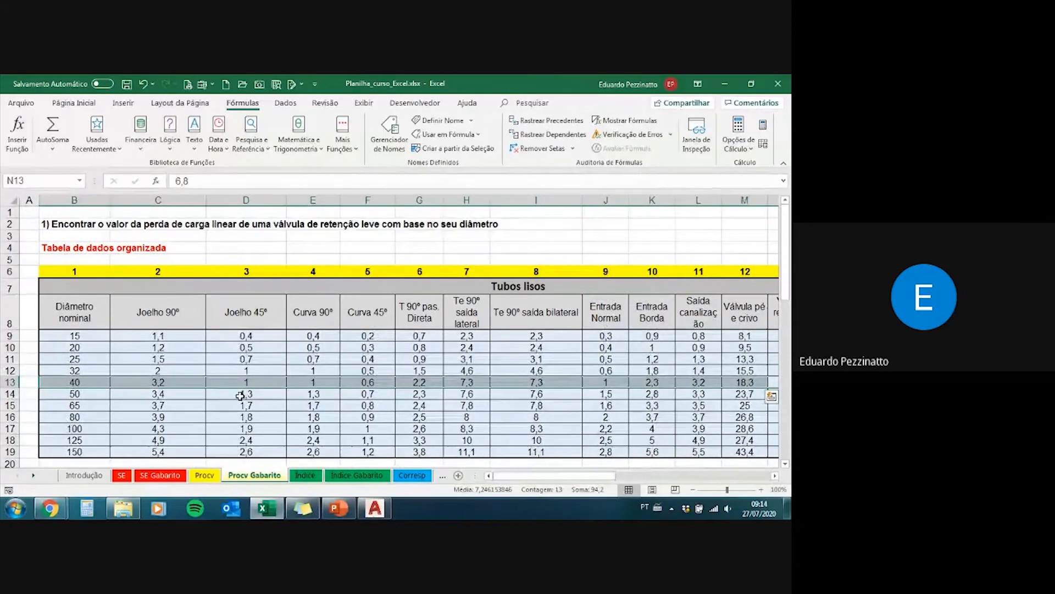
pyautogui.scroll(-1, 255, 395)
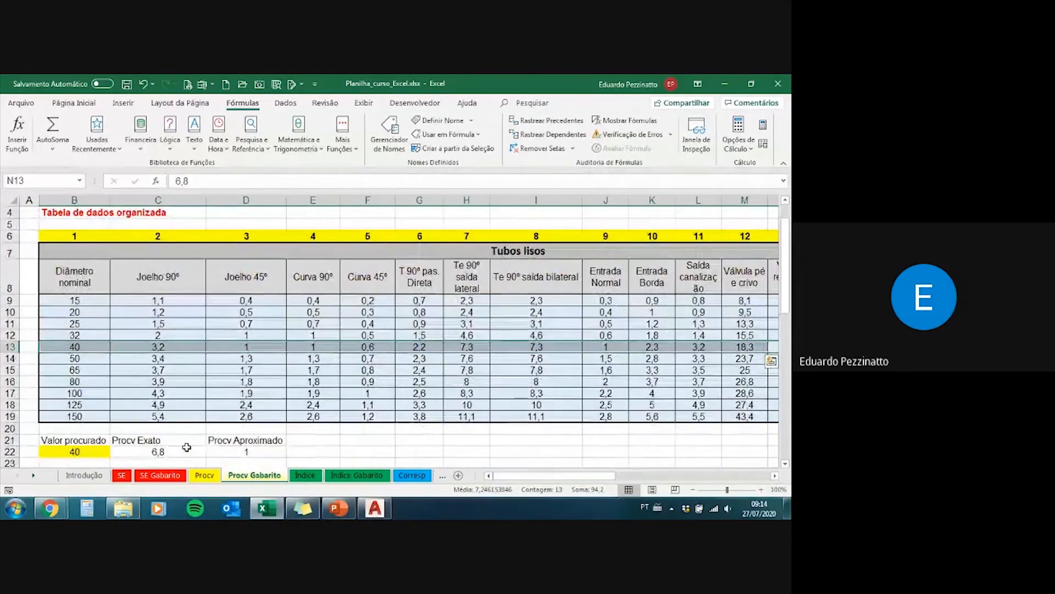
# Step: Inspect the column index argument of C22's exact PROCV formula without changing it
pyautogui.click(182, 452)
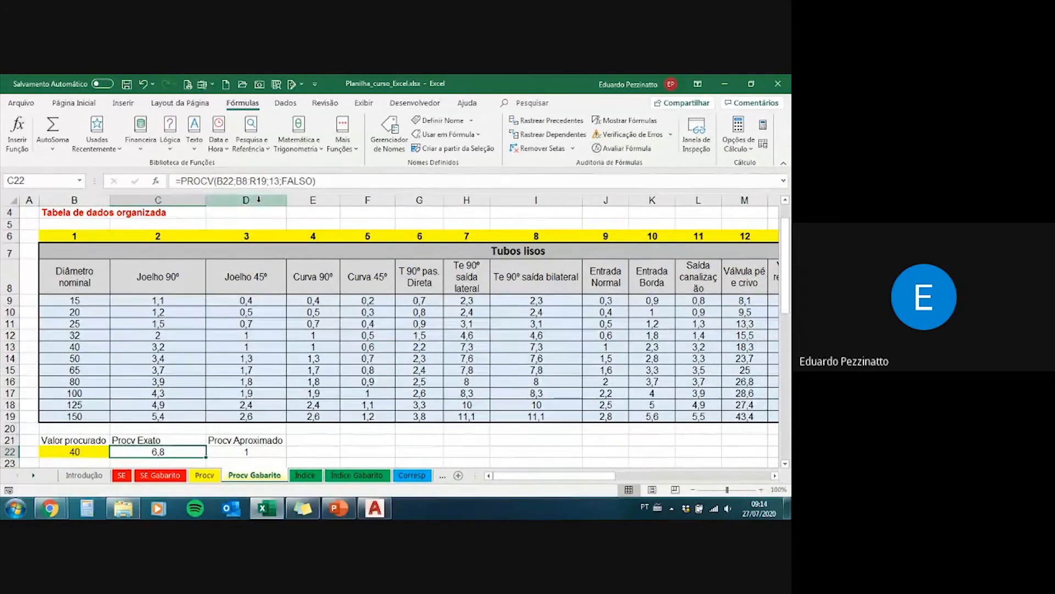
pyautogui.doubleClick(274, 181)
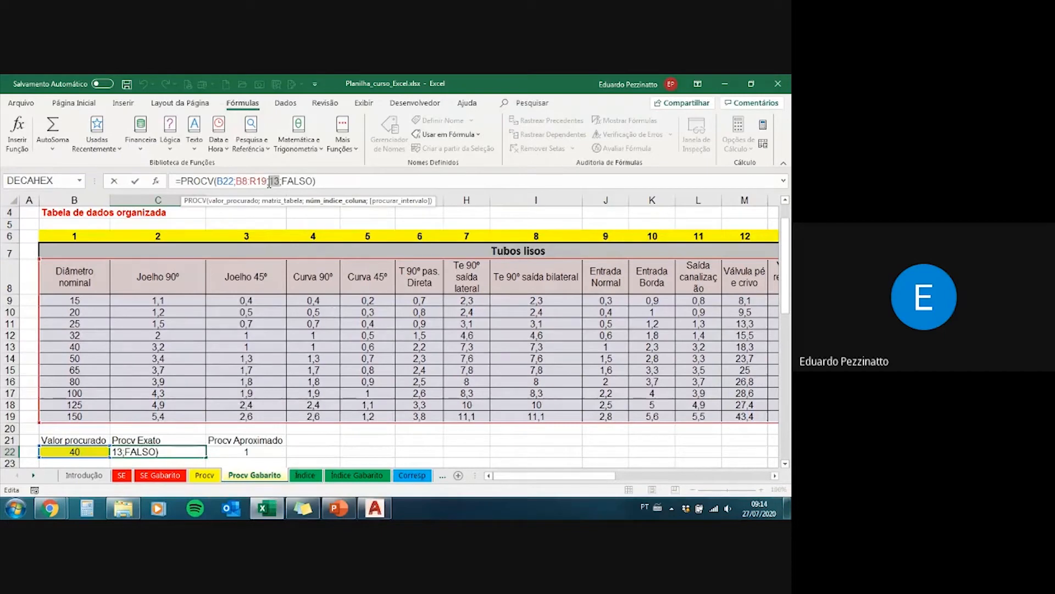
pyautogui.moveTo(278, 180); pyautogui.dragTo(276, 180)
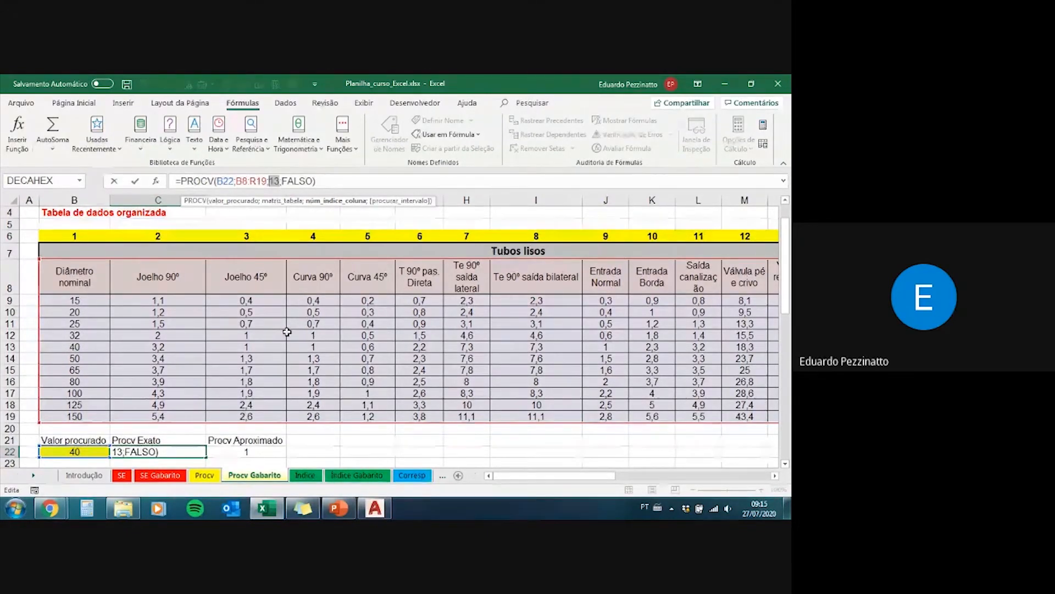
pyautogui.click(282, 182)
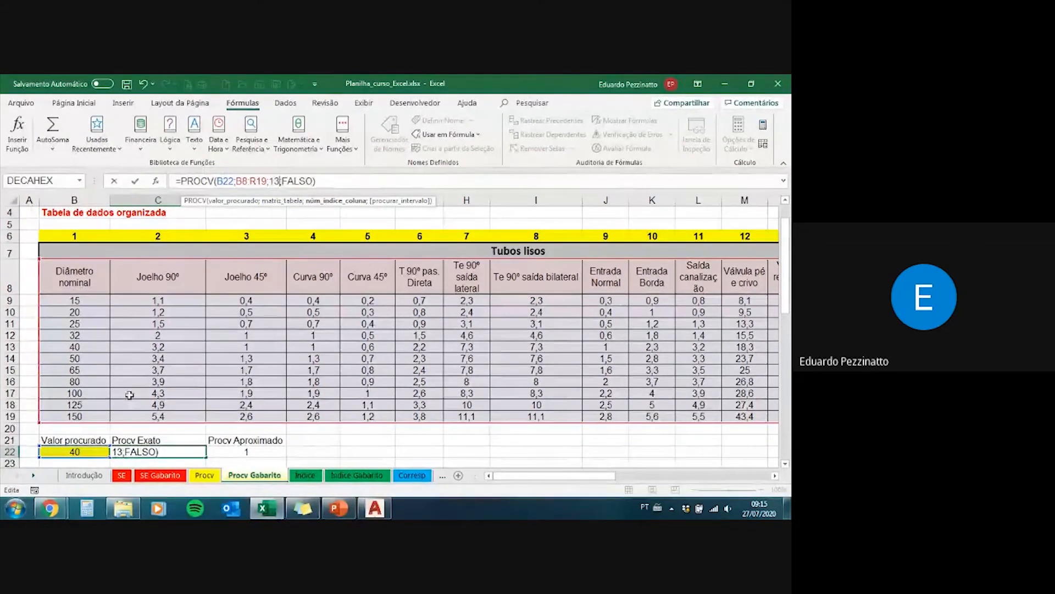
pyautogui.press('Return')
pyautogui.click(144, 439)
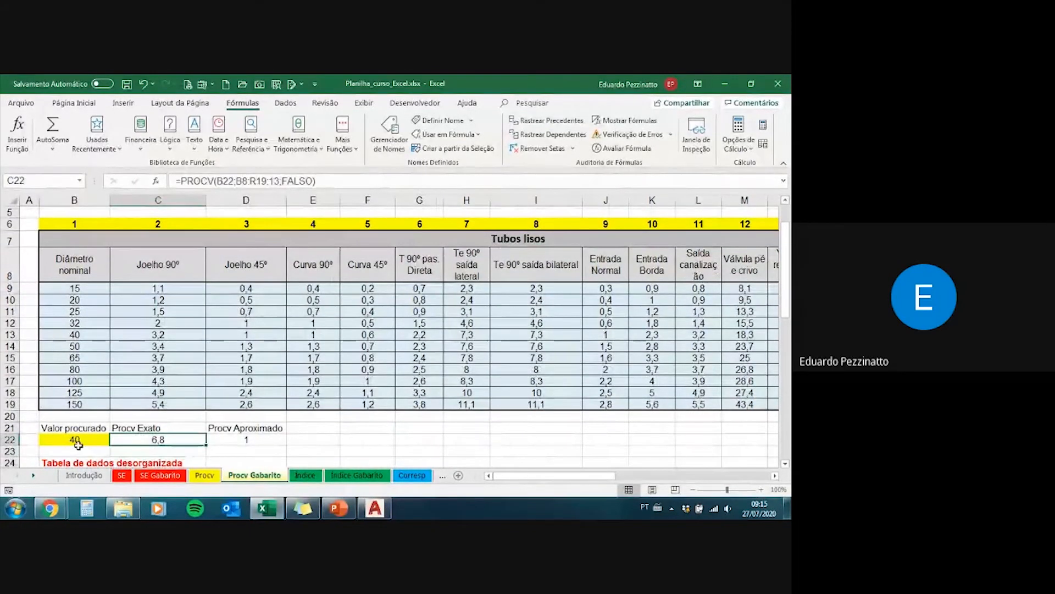
# Step: Set the column index of the approximate PROCV formula in D22 to 13 and check it against the Valor procurado
pyautogui.click(219, 439)
pyautogui.click(271, 181)
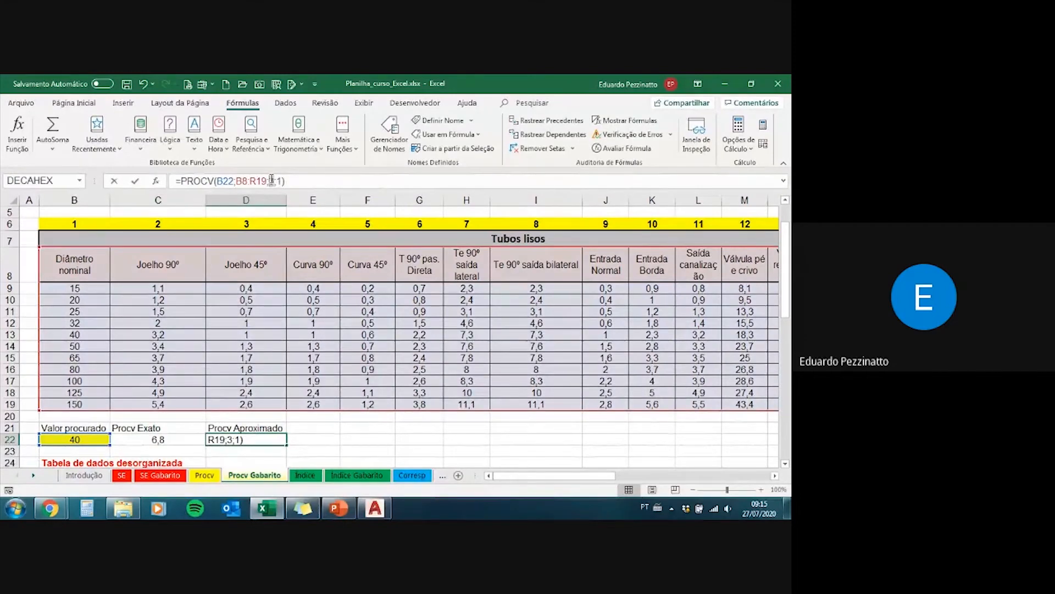
pyautogui.write('1')
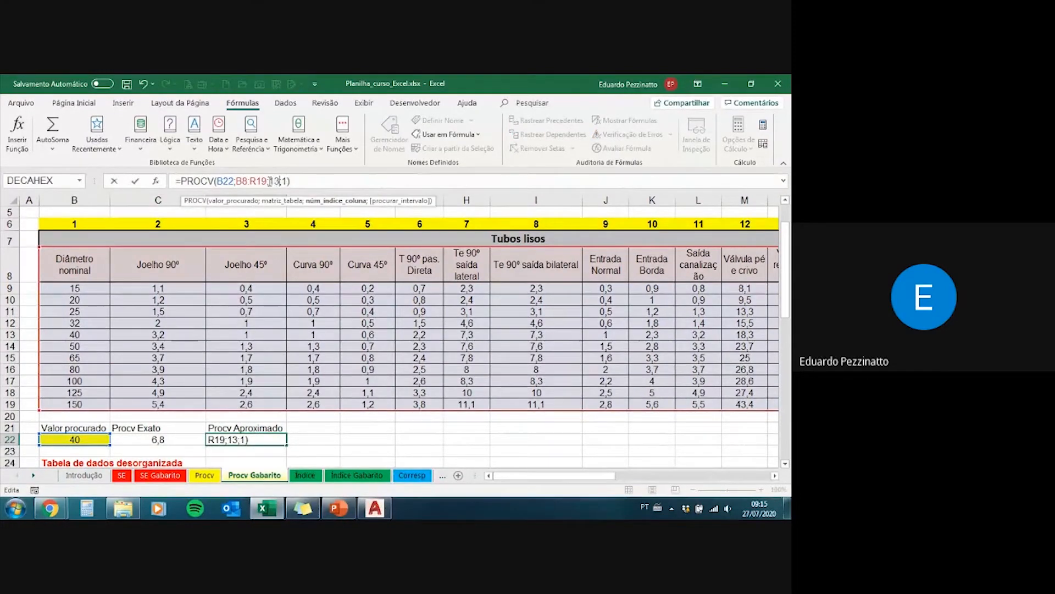
pyautogui.press('Return')
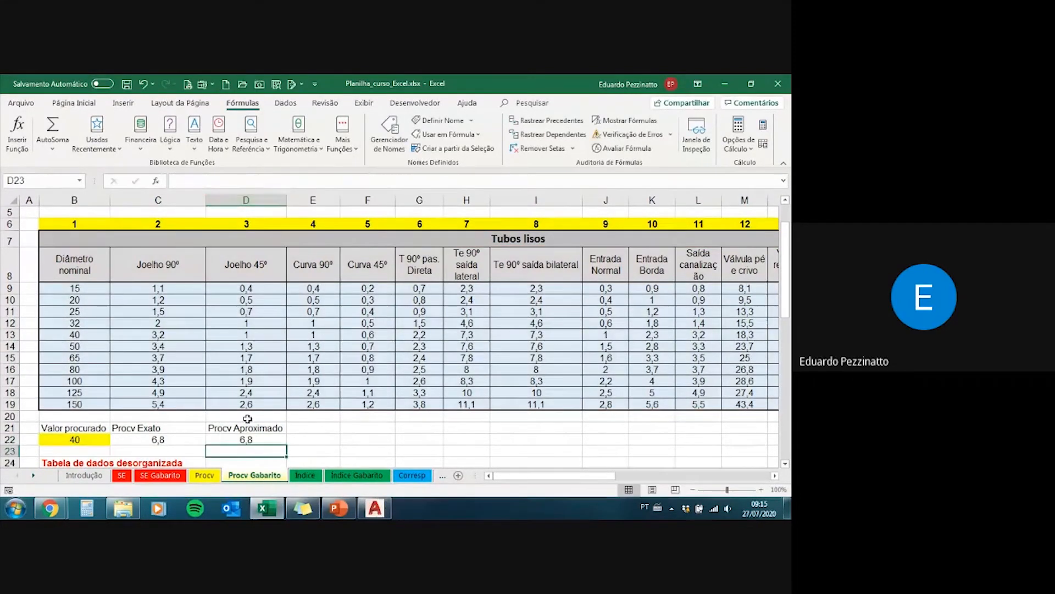
pyautogui.click(240, 440)
pyautogui.click(76, 439)
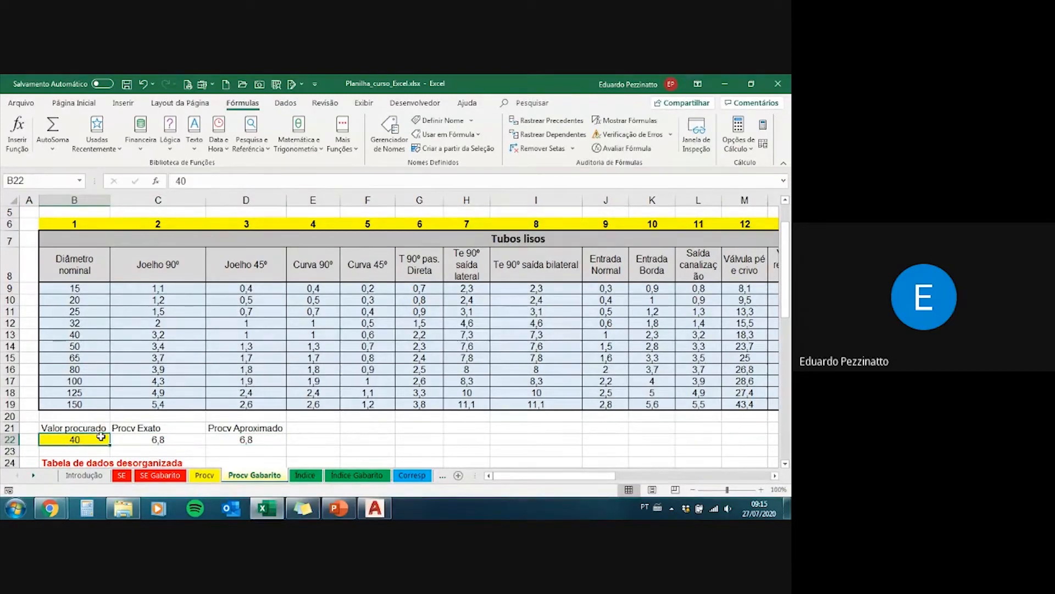
# Step: Set the column index of the exact PROCV formula in C22 back to 3
pyautogui.click(162, 443)
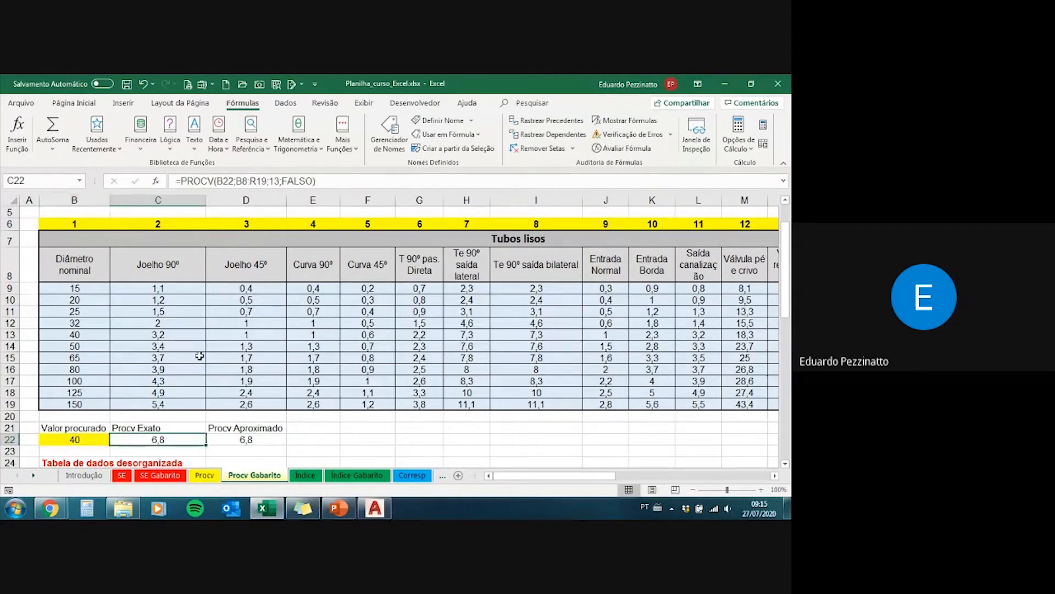
pyautogui.click(278, 182)
pyautogui.press('BackSpace')
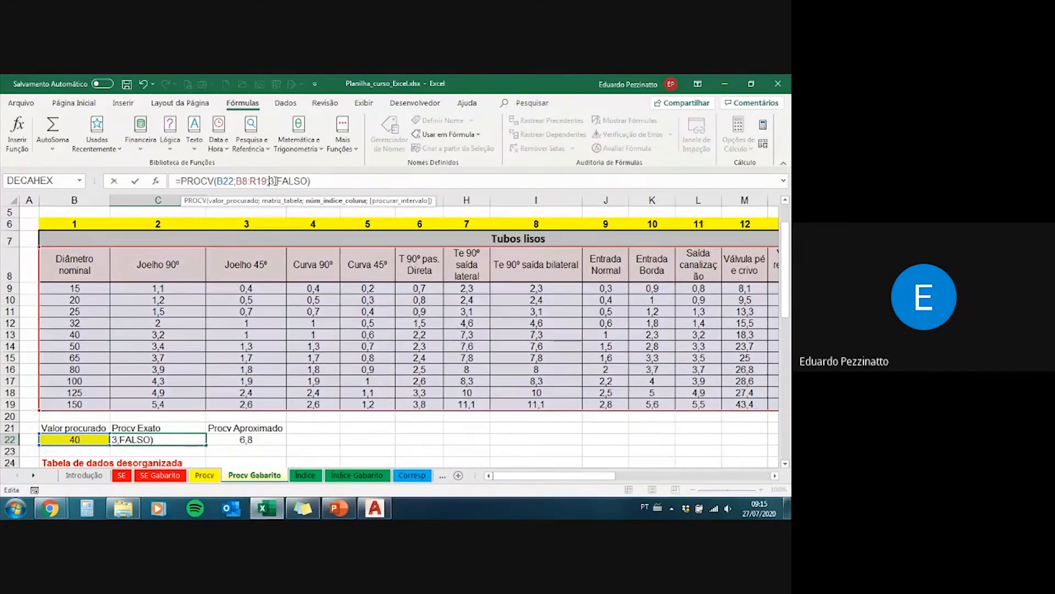
pyautogui.press('Return')
pyautogui.press('Up')
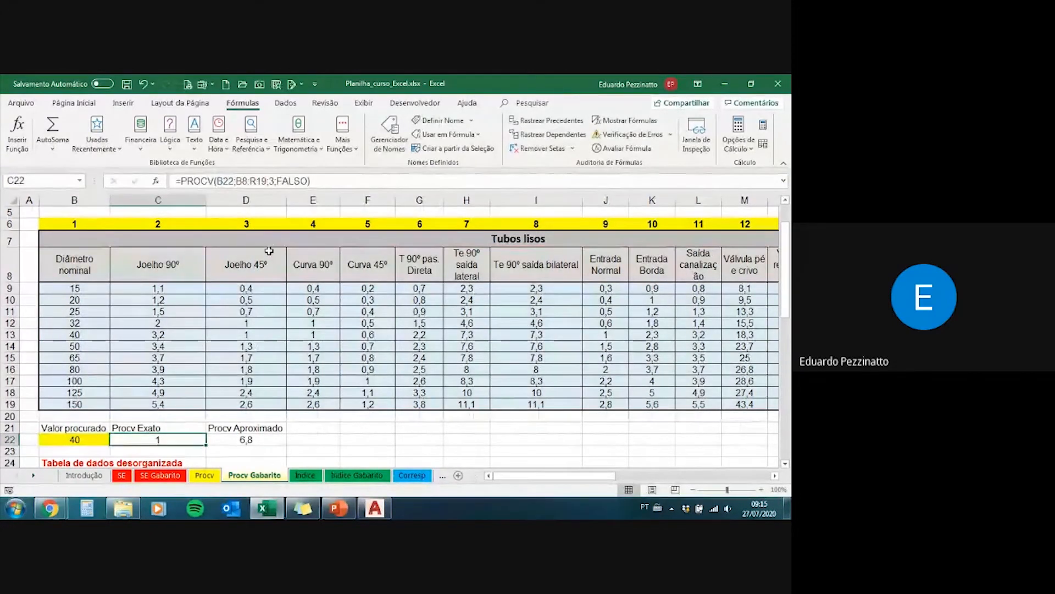
# Step: Trace the lookup down Diâmetro nominal to 40 and across row 13 to the Joelho 45º column
pyautogui.moveTo(90, 336); pyautogui.dragTo(239, 336)
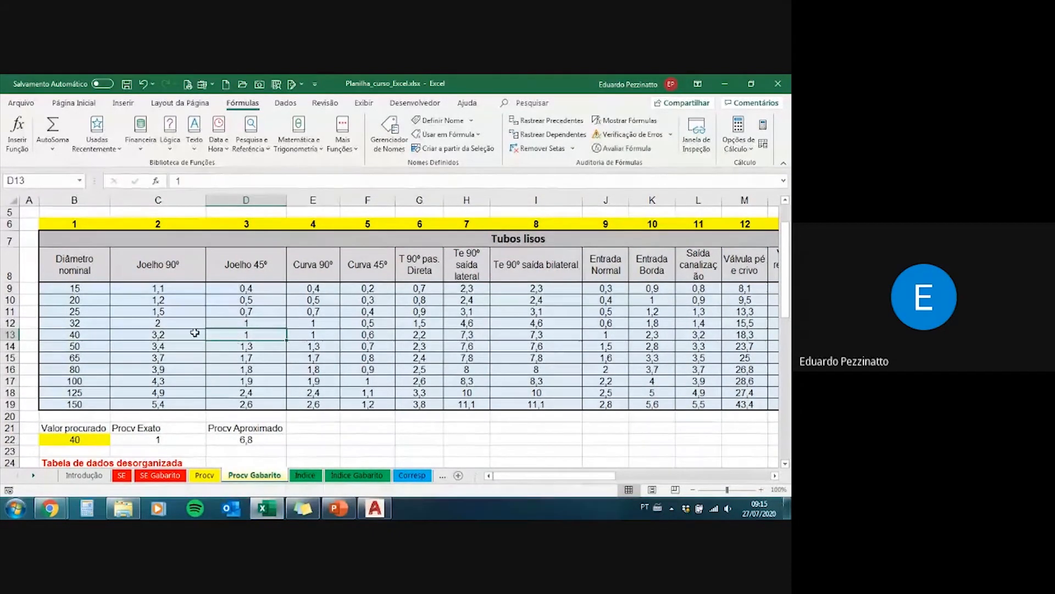
pyautogui.moveTo(78, 283); pyautogui.dragTo(80, 332)
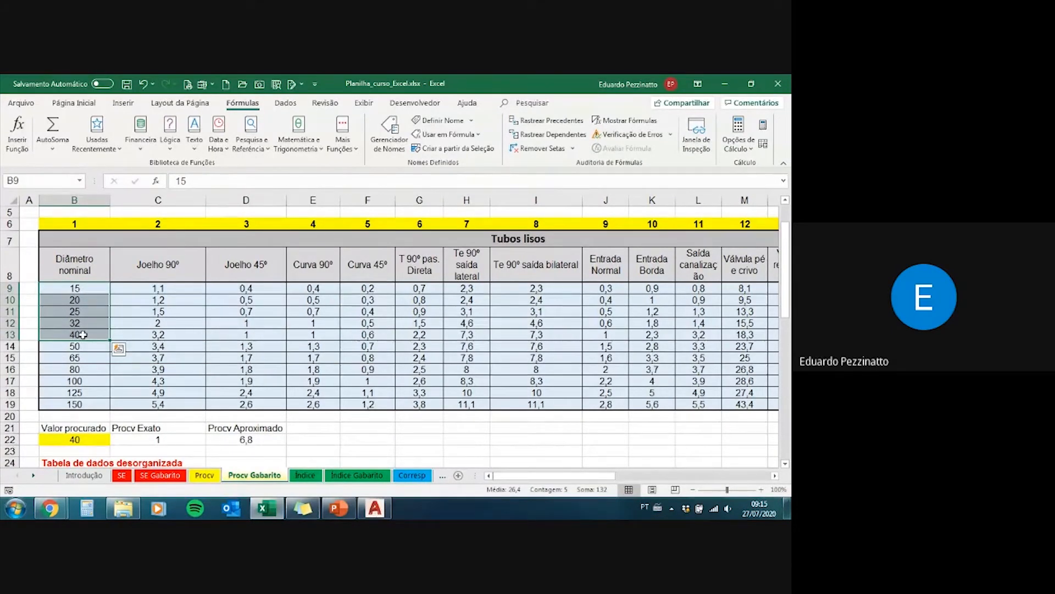
pyautogui.click(82, 334)
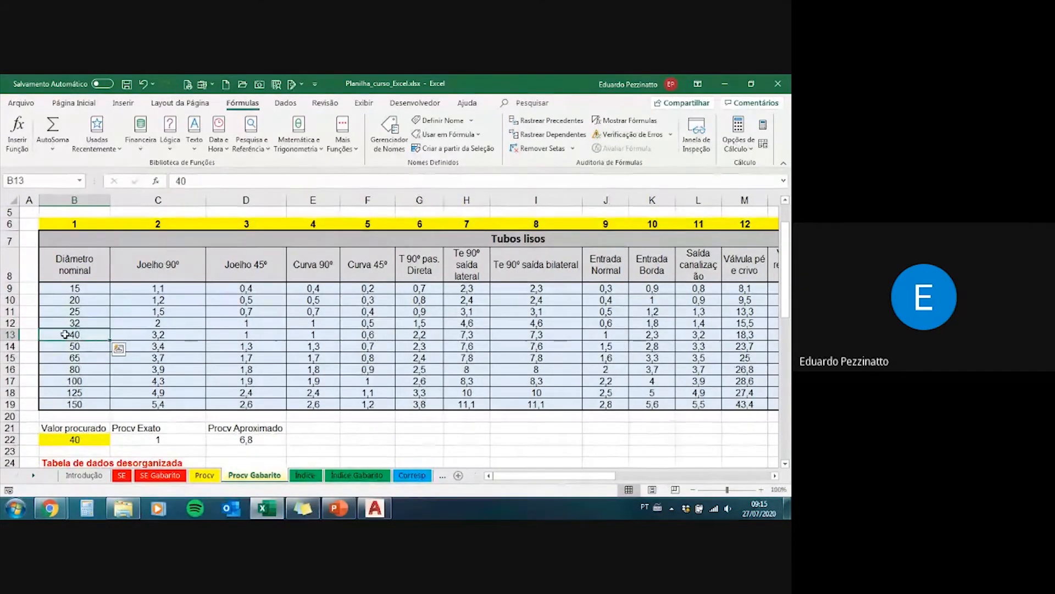
pyautogui.moveTo(90, 339); pyautogui.dragTo(237, 336)
pyautogui.click(236, 335)
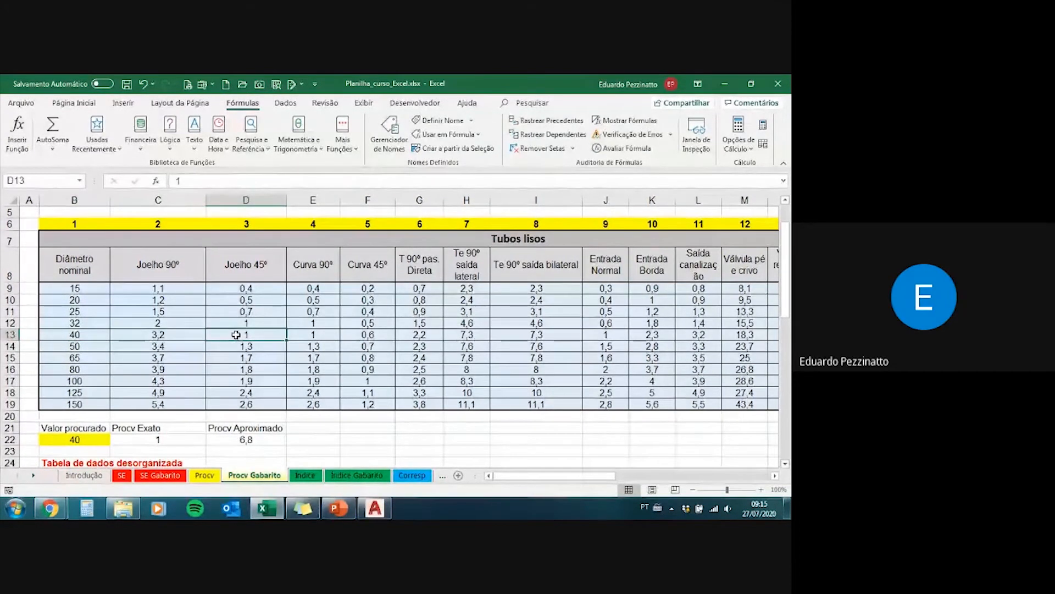
# Step: Set the column index of the approximate PROCV formula in D22 back to 3 and select the Valor procurado in B22
pyautogui.click(219, 439)
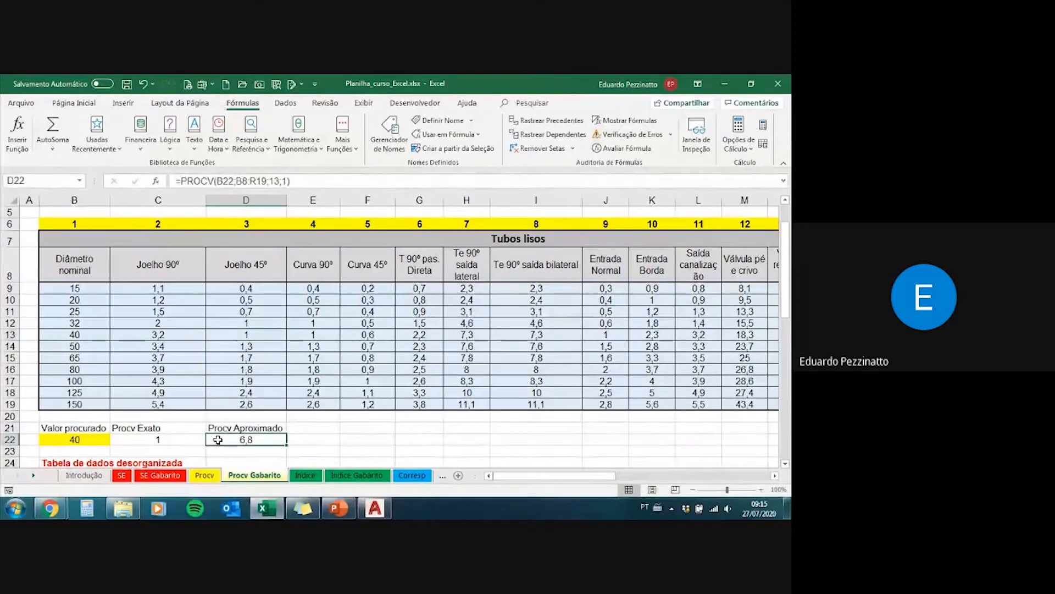
pyautogui.click(267, 180)
pyautogui.press('Delete')
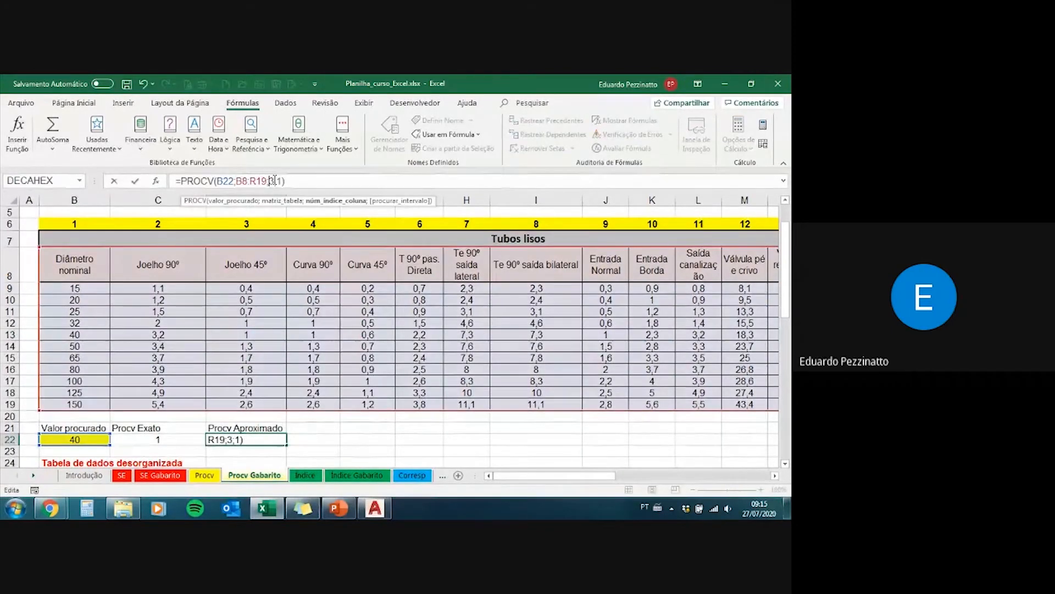
pyautogui.press('Return')
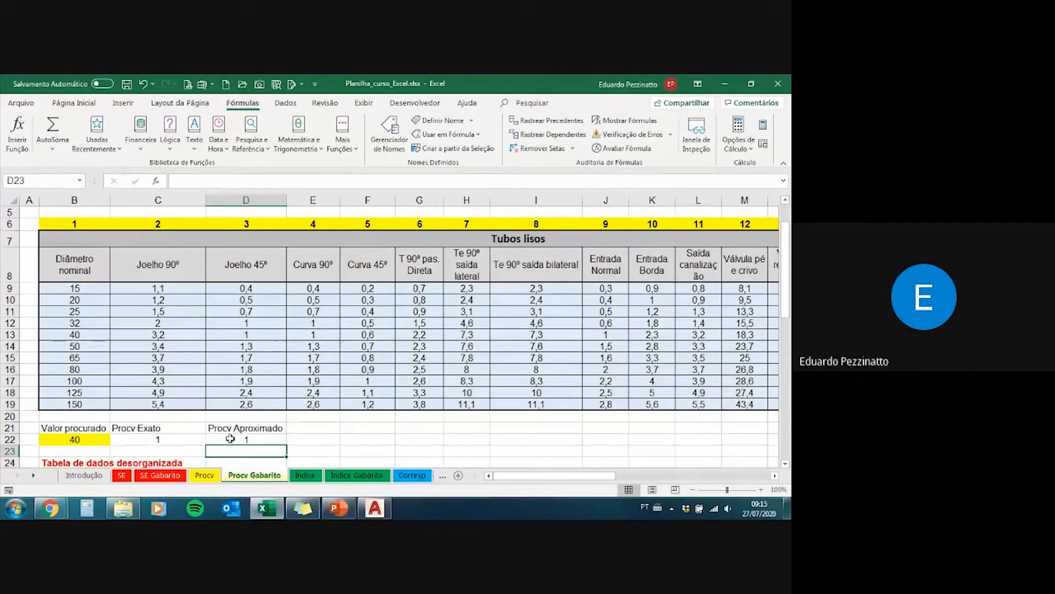
pyautogui.moveTo(237, 440); pyautogui.dragTo(92, 438)
pyautogui.click(93, 437)
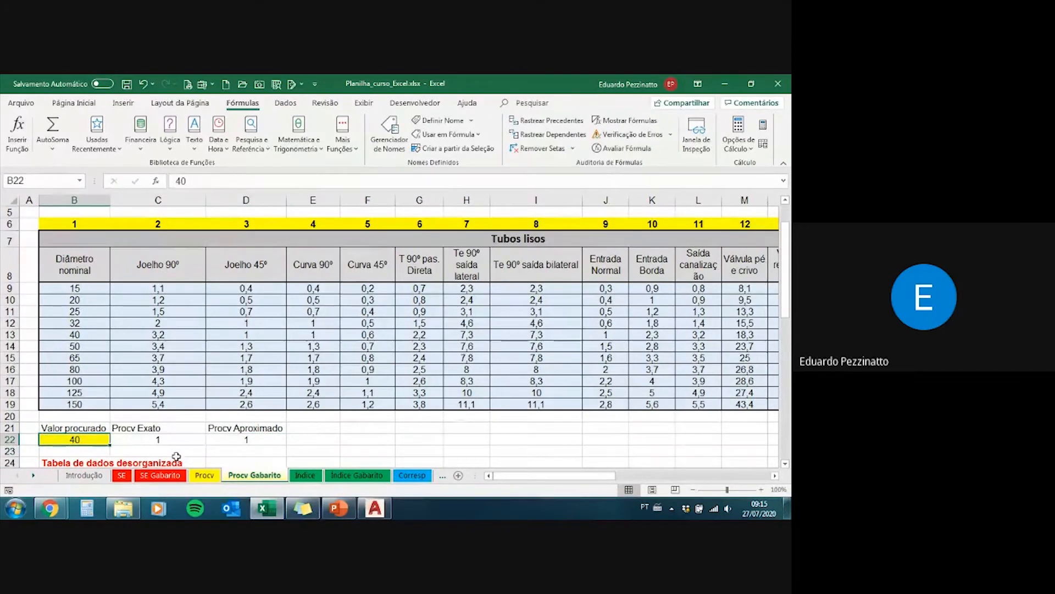
# Step: Open the Procv sheet and review its exercise statement, organized table and PROCV cells
pyautogui.click(204, 475)
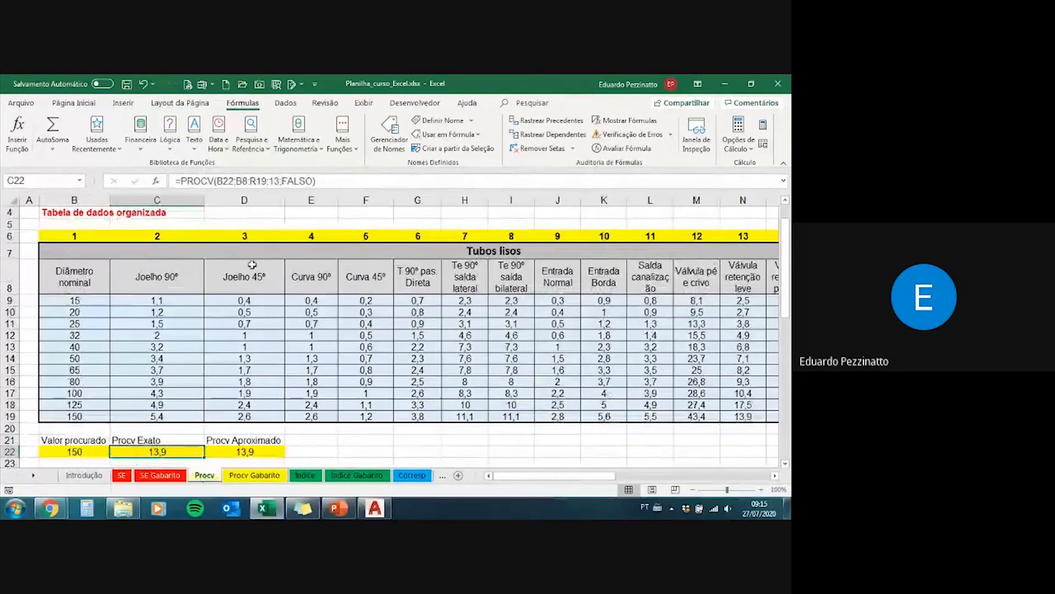
pyautogui.scroll(1, 196, 372)
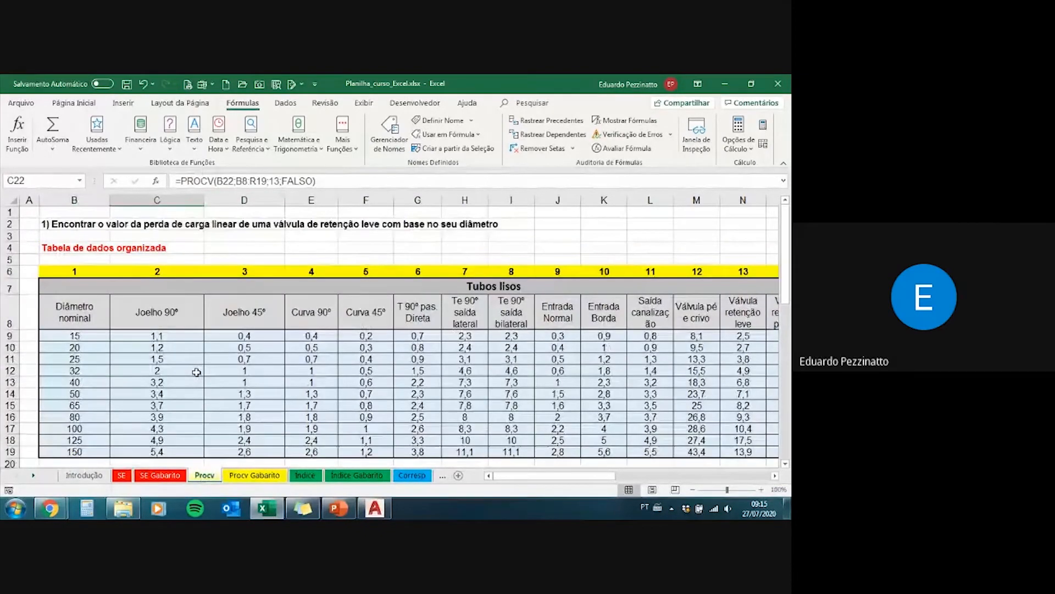
pyautogui.scroll(-2, 198, 369)
pyautogui.scroll(1, 340, 443)
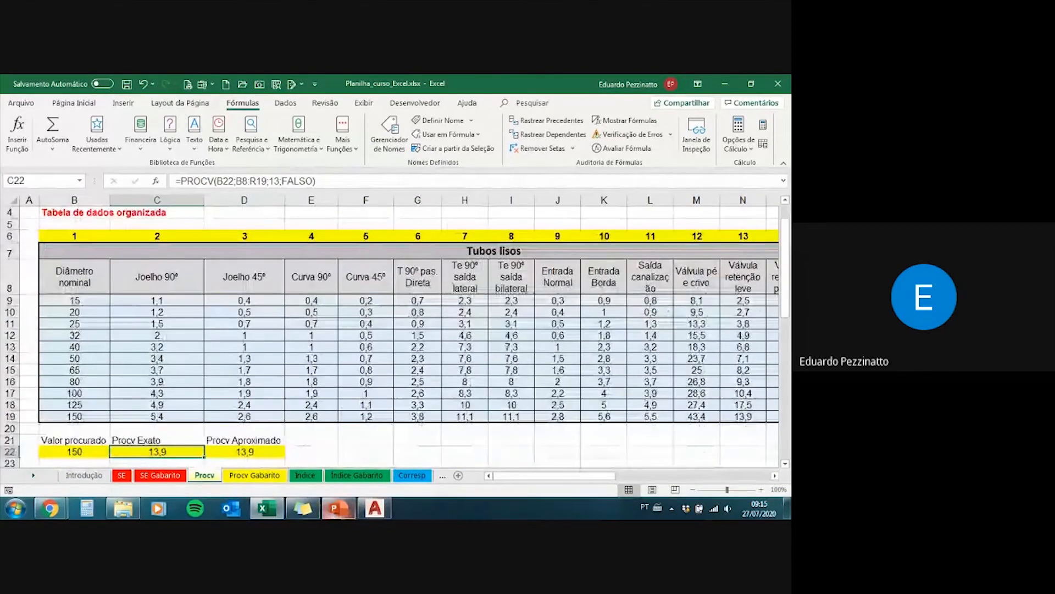
# Step: Switch to the PowerPoint presentation, go back to the Função SEERRO title slide, and advance to slide 15's first bullet
pyautogui.click(339, 508)
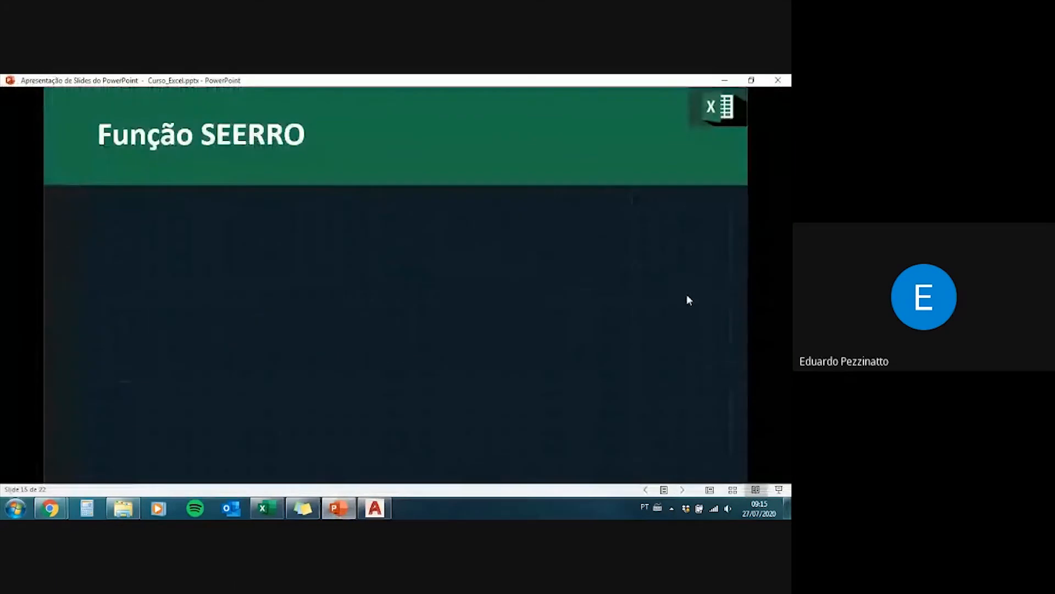
pyautogui.scroll(1, 687, 295)
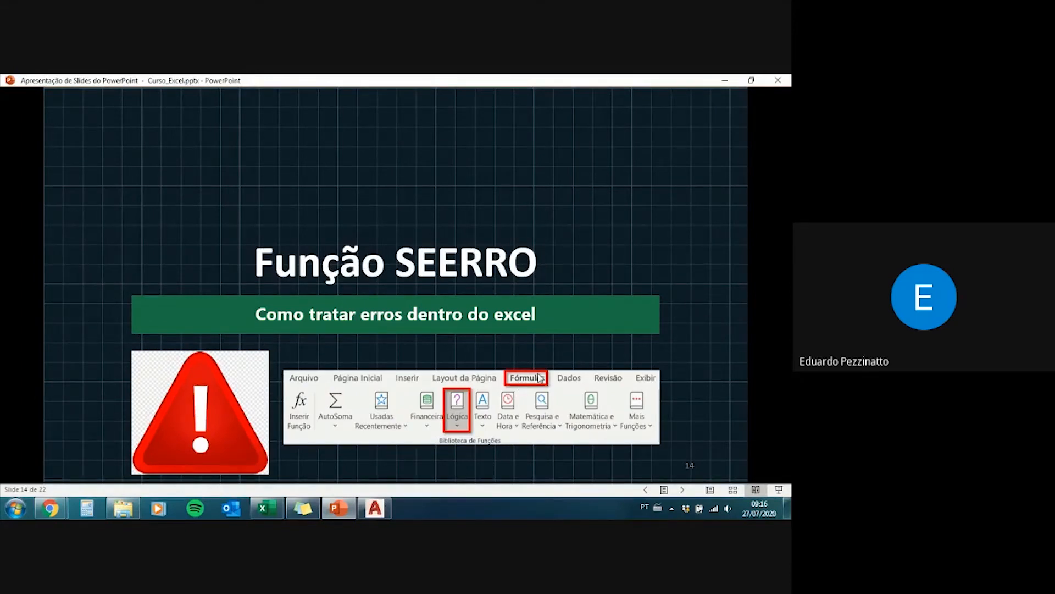
pyautogui.click(457, 418)
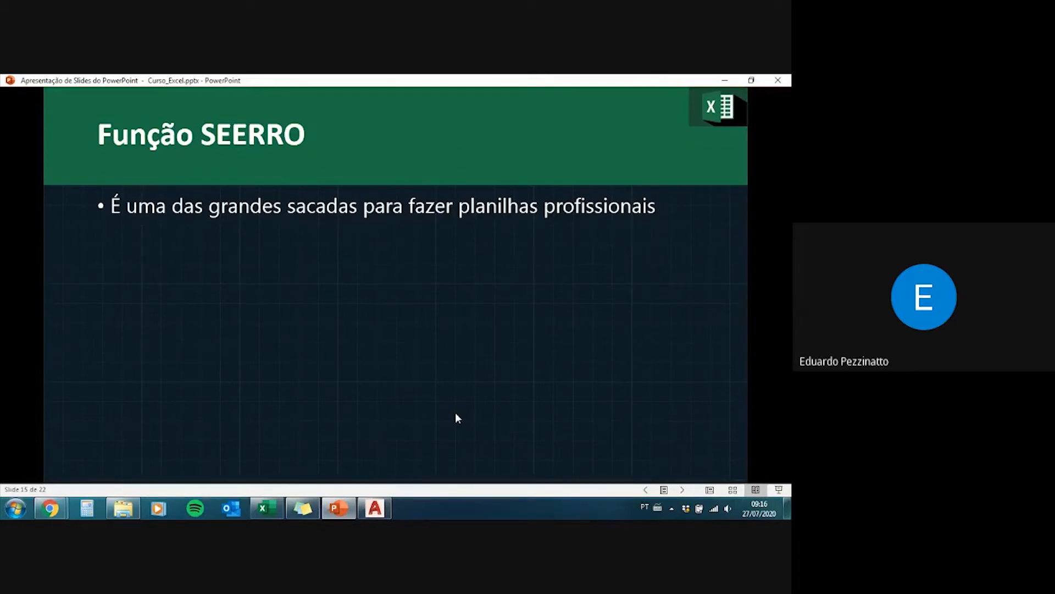
# Step: Reveal the remaining Função SEERRO bullets on slide 15 and advance to the function's syntax on slide 16
pyautogui.click(456, 414)
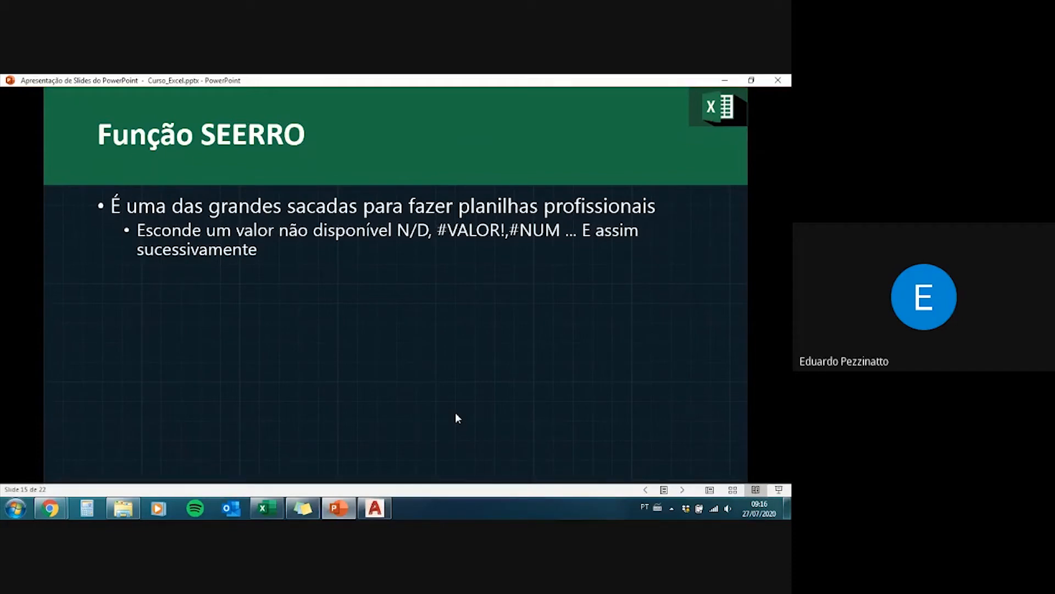
pyautogui.click(455, 412)
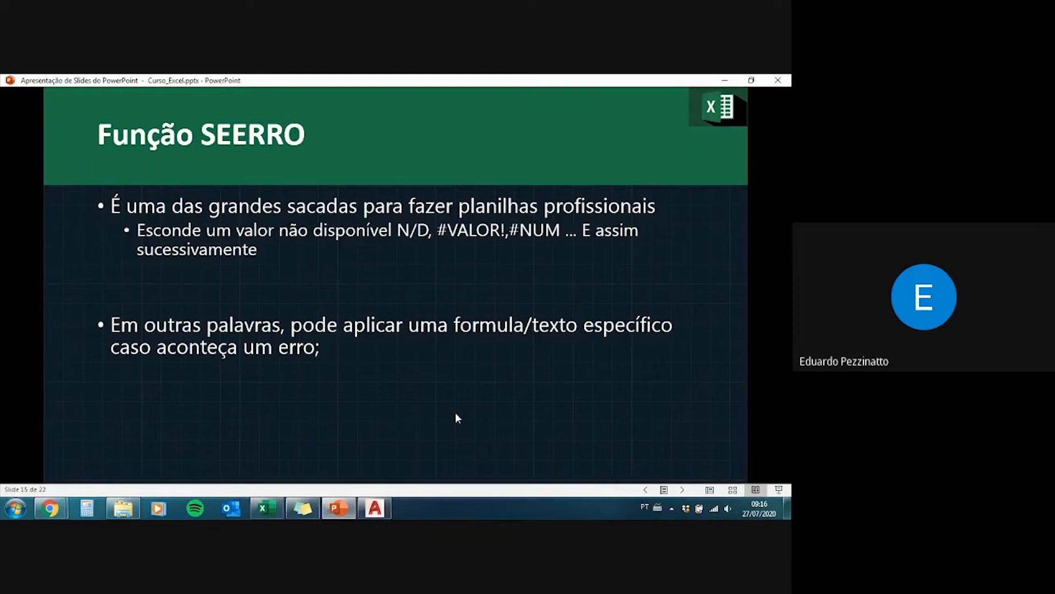
pyautogui.click(456, 413)
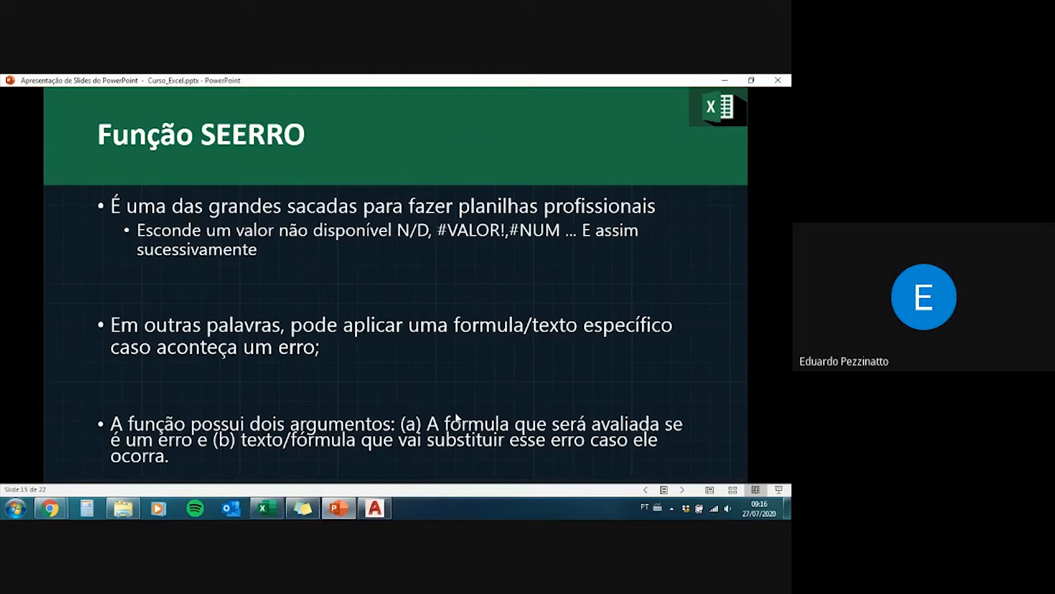
pyautogui.click(457, 418)
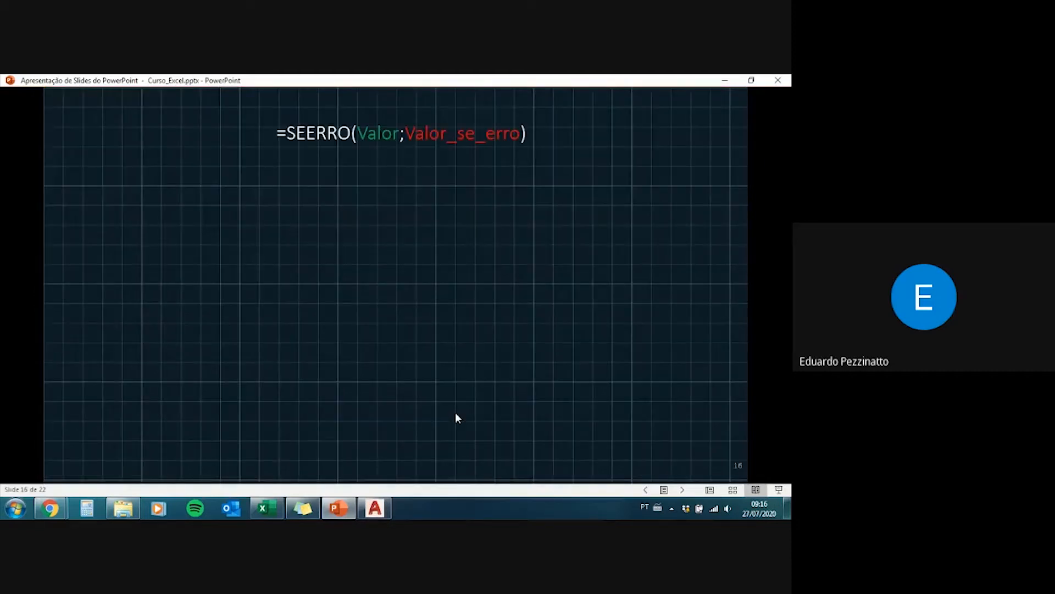
# Step: Reveal slide 16's SEERRO flowchart from Valor through the error check to its Não and Sim branches
pyautogui.click(456, 413)
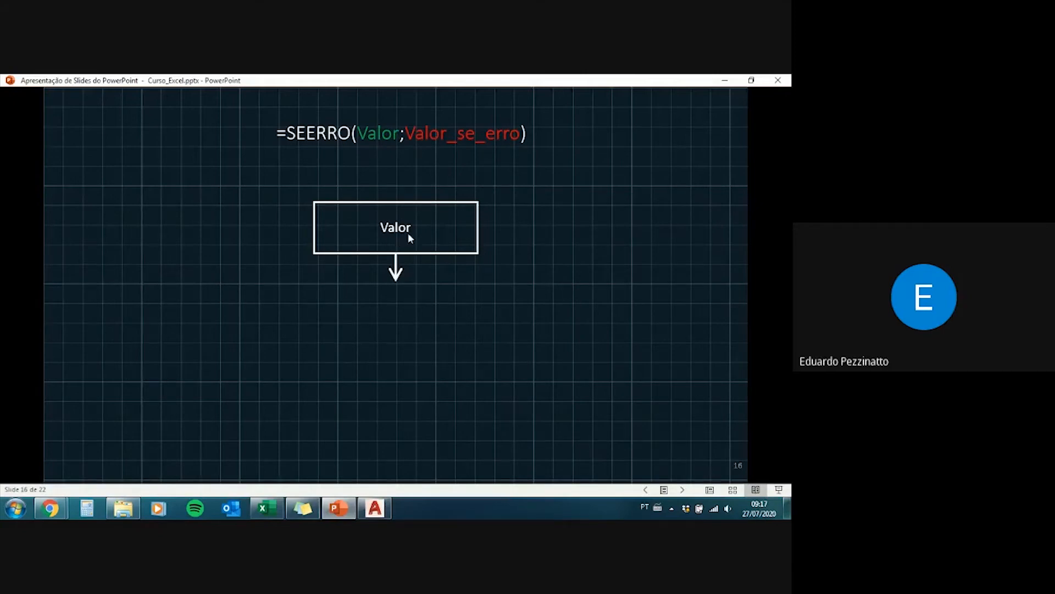
pyautogui.click(483, 231)
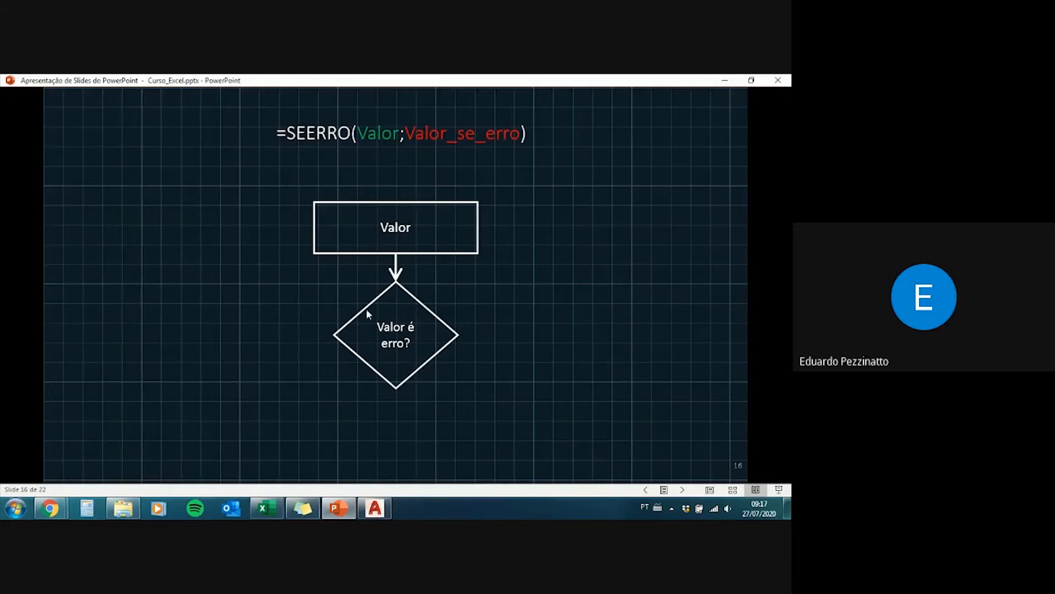
pyautogui.click(381, 351)
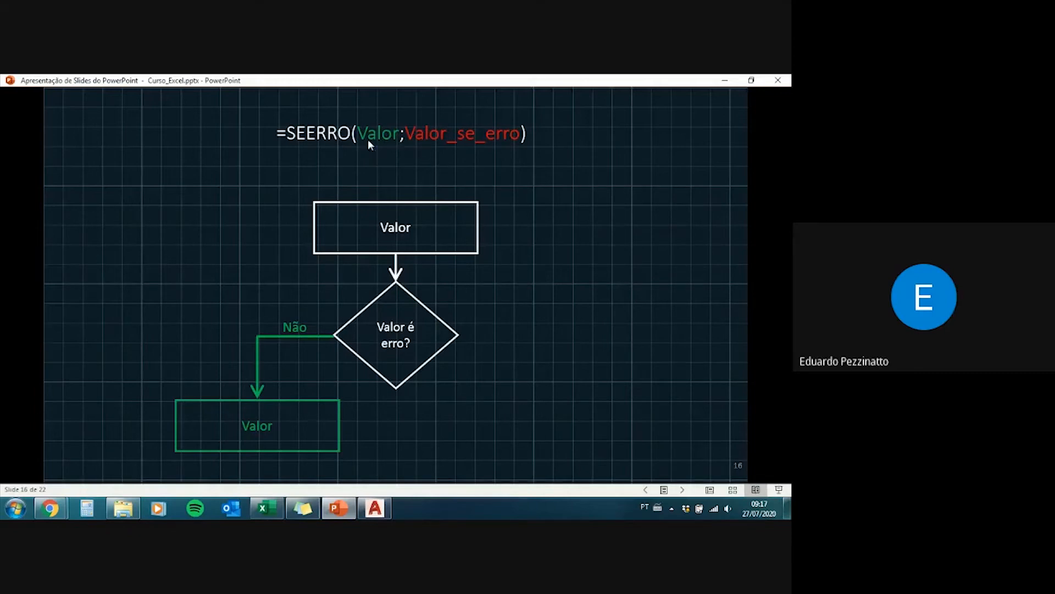
pyautogui.click(383, 163)
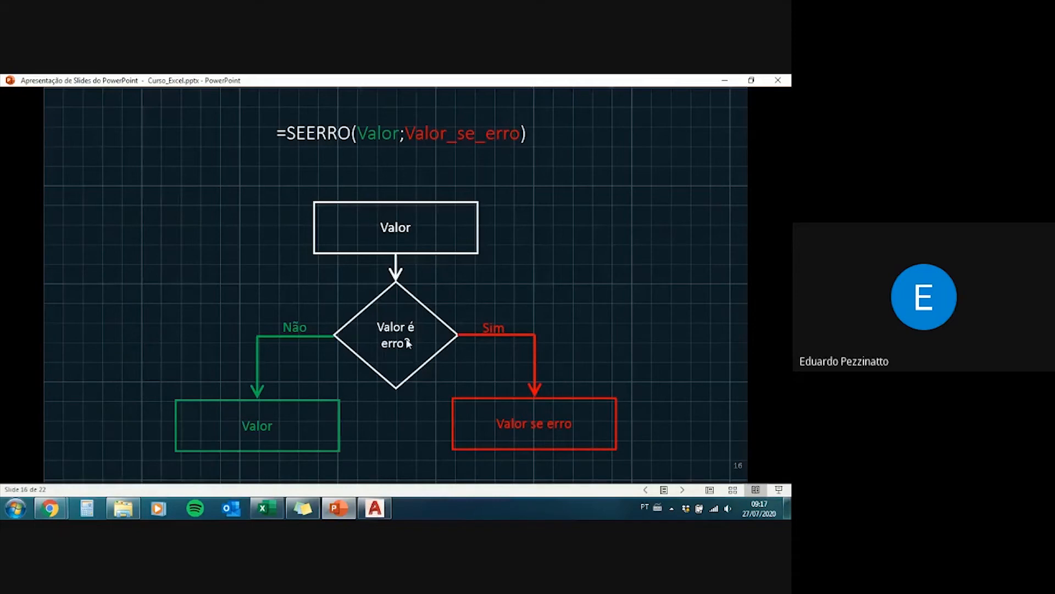
# Step: Switch to the Excel workbook and inspect the column index of the exact PROCV formula in C22
pyautogui.click(275, 509)
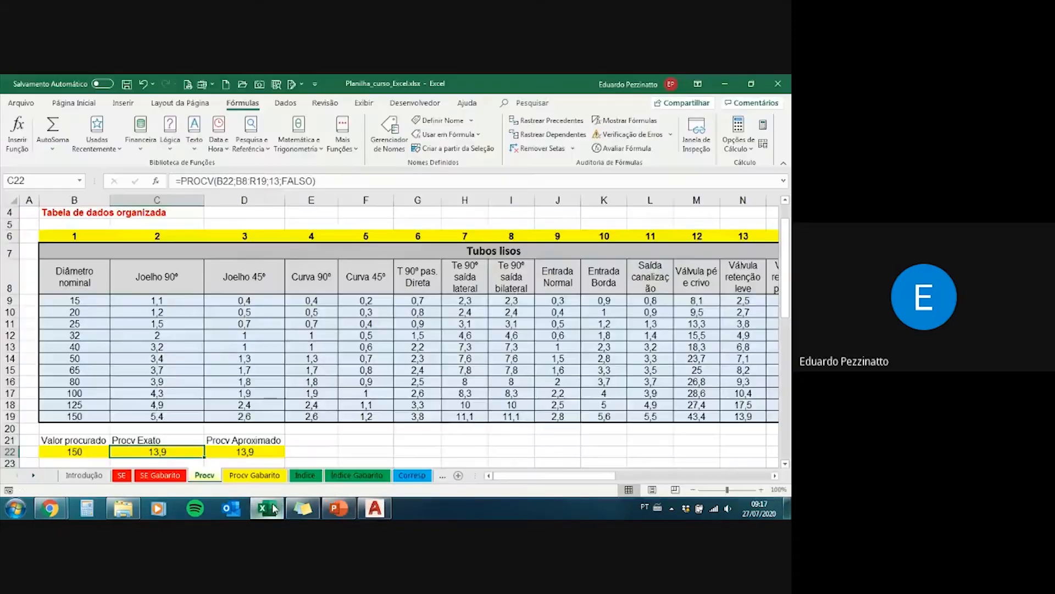
pyautogui.click(86, 448)
pyautogui.scroll(1, 86, 448)
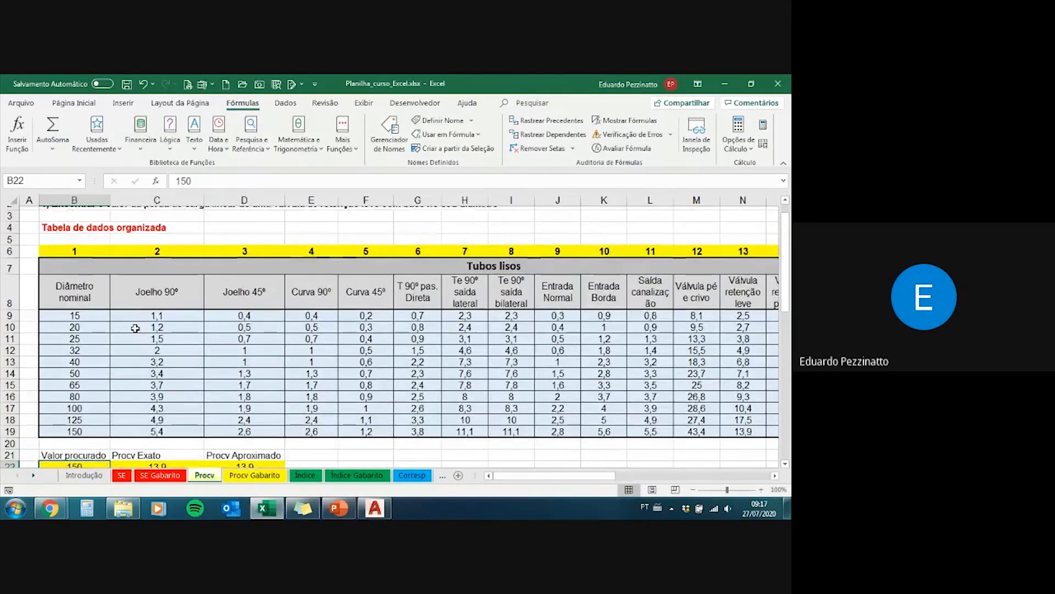
pyautogui.scroll(-1, 87, 448)
pyautogui.click(152, 451)
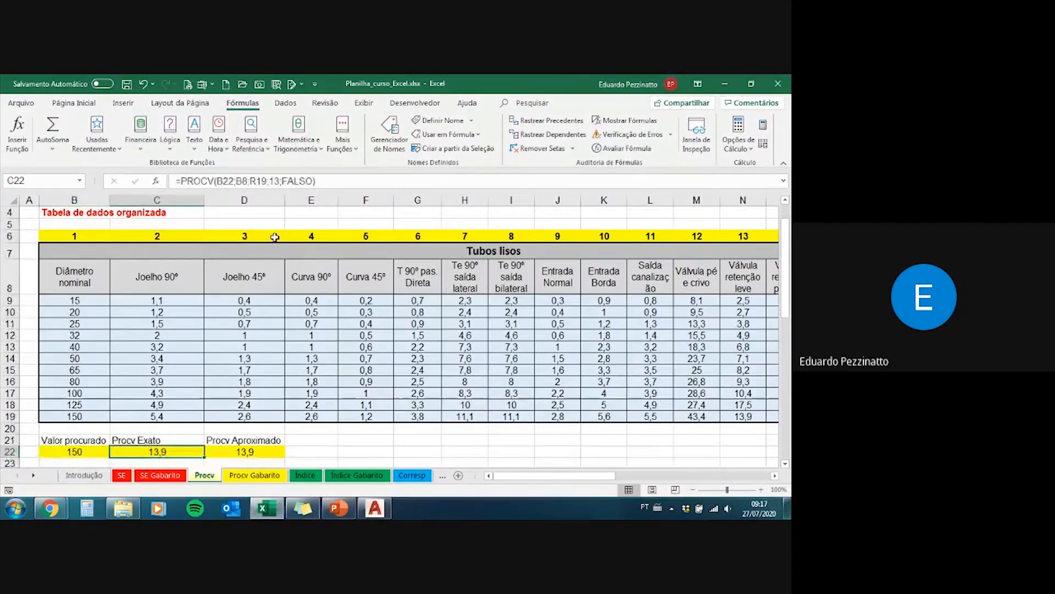
pyautogui.click(270, 181)
pyautogui.doubleClick(278, 181)
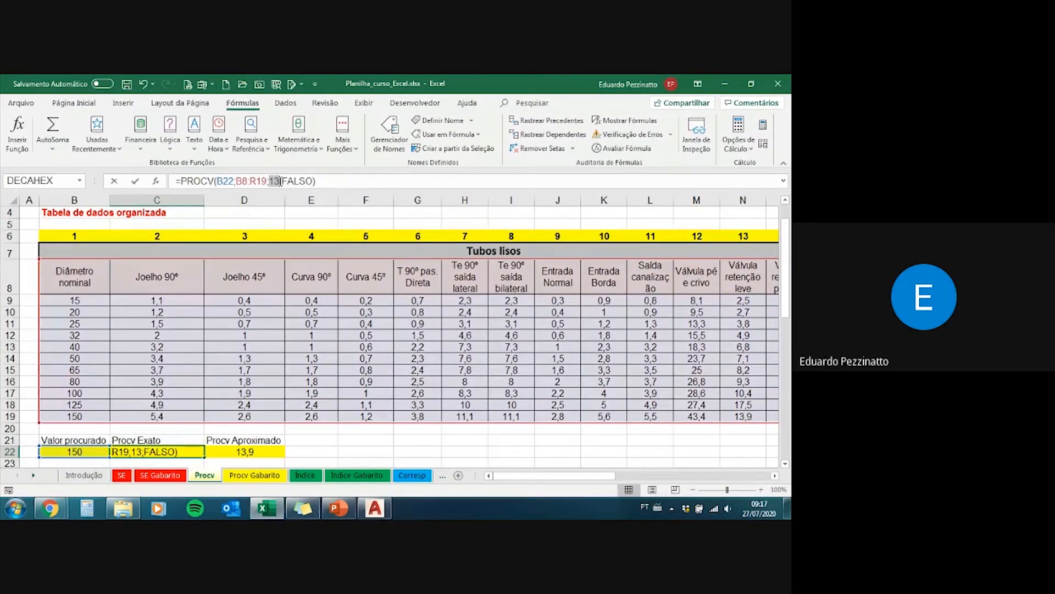
pyautogui.click(156, 181)
pyautogui.press('Return')
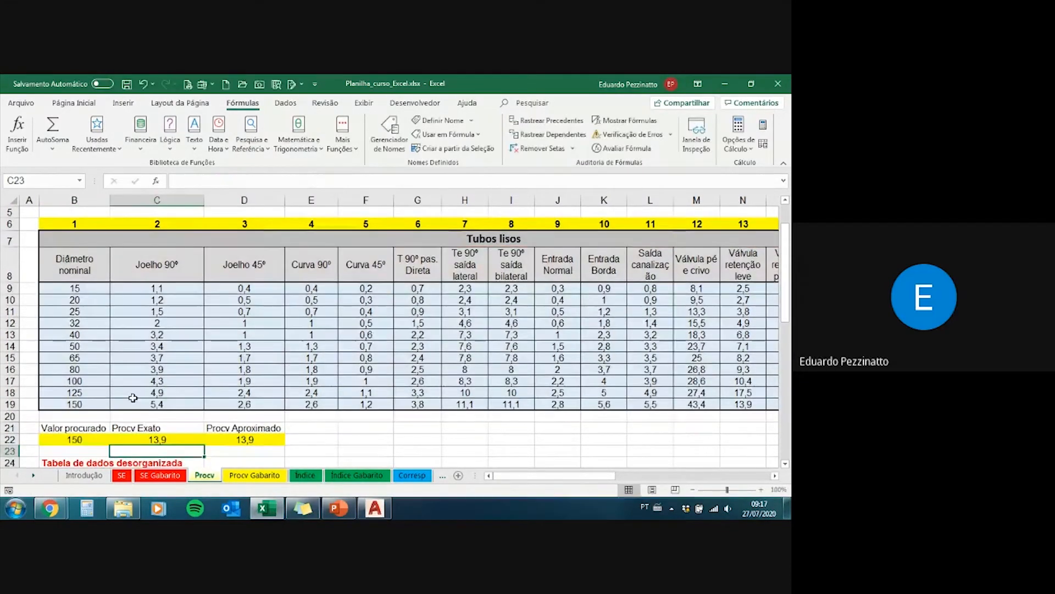
# Step: Set the Valor procurado in B22 to 120
pyautogui.click(80, 439)
pyautogui.write('100')
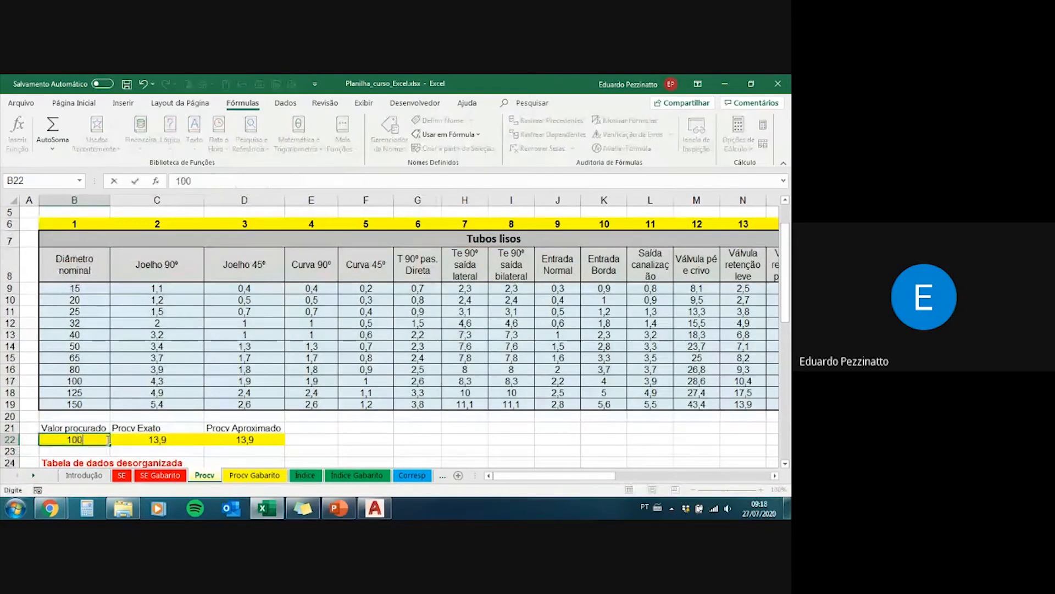
pyautogui.press('BackSpace')
pyautogui.press('BackSpace')
pyautogui.write('20')
pyautogui.press('Return')
# Step: Insert the SEERRO function in front of the exact PROCV formula in C22
pyautogui.click(165, 440)
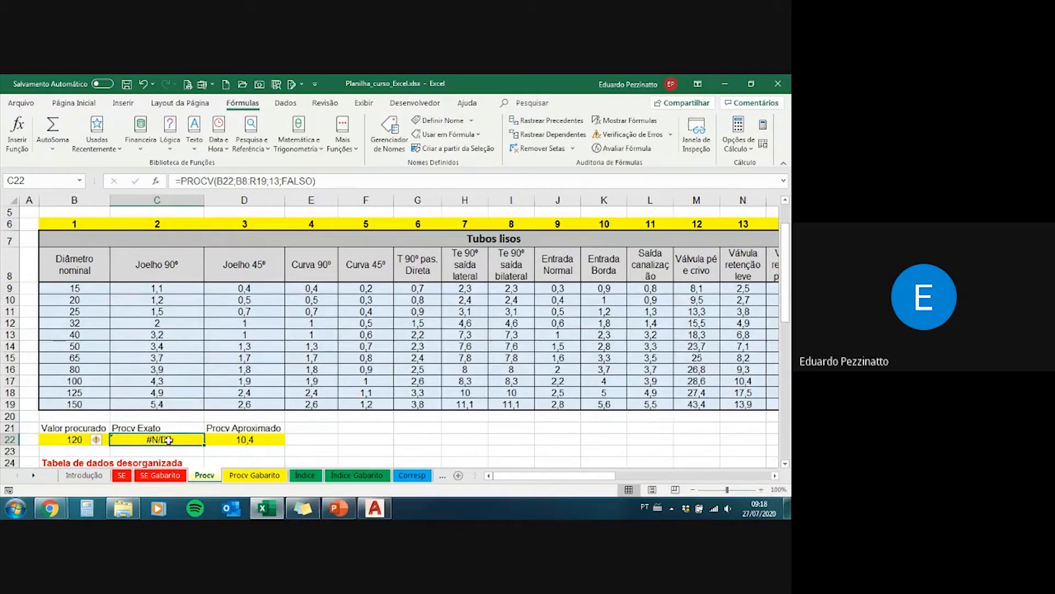
pyautogui.click(182, 183)
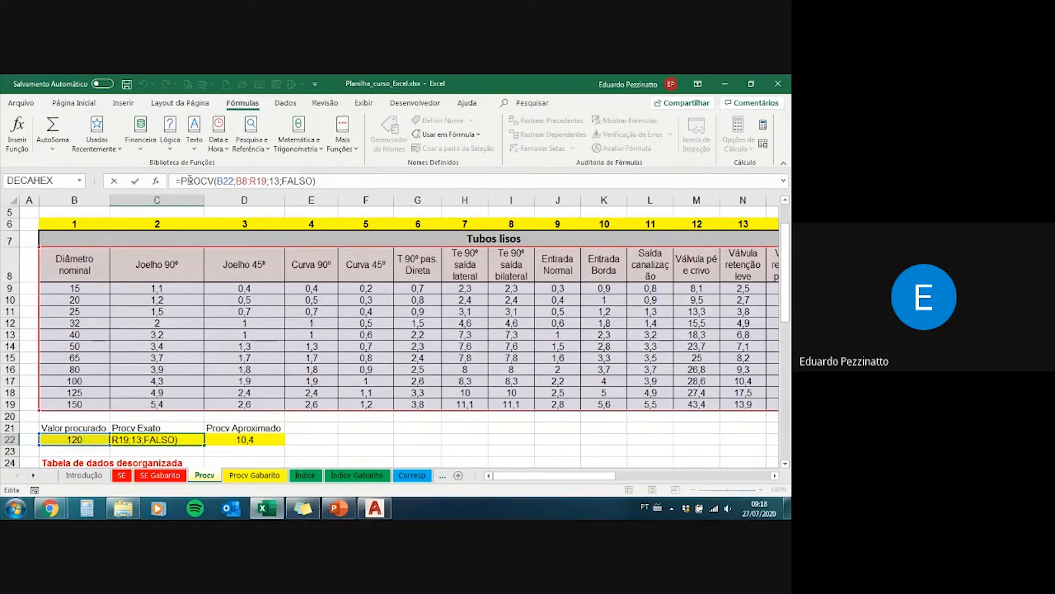
pyautogui.moveTo(180, 180); pyautogui.dragTo(332, 174)
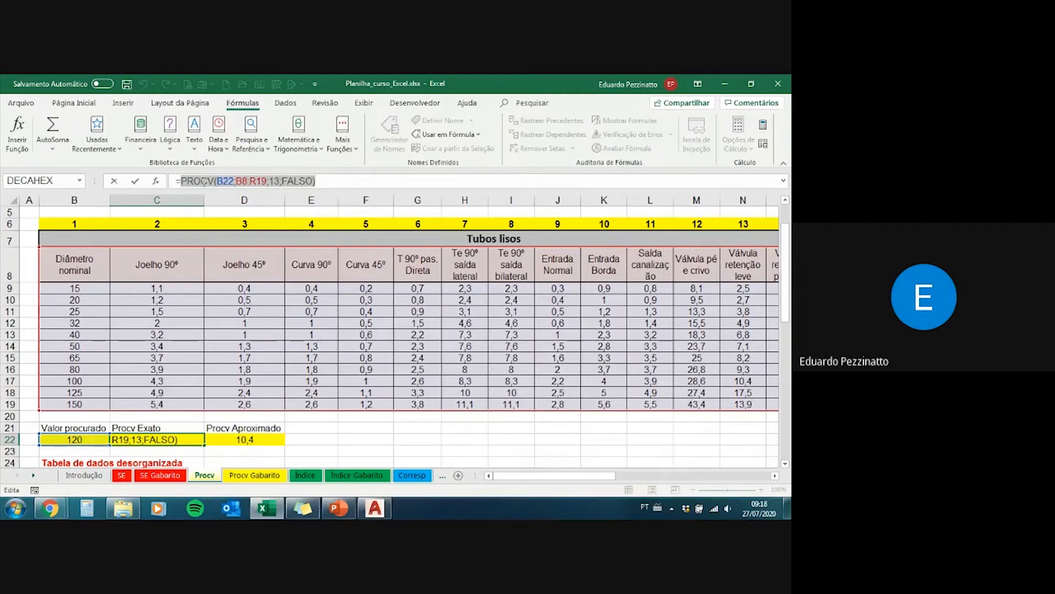
pyautogui.click(181, 180)
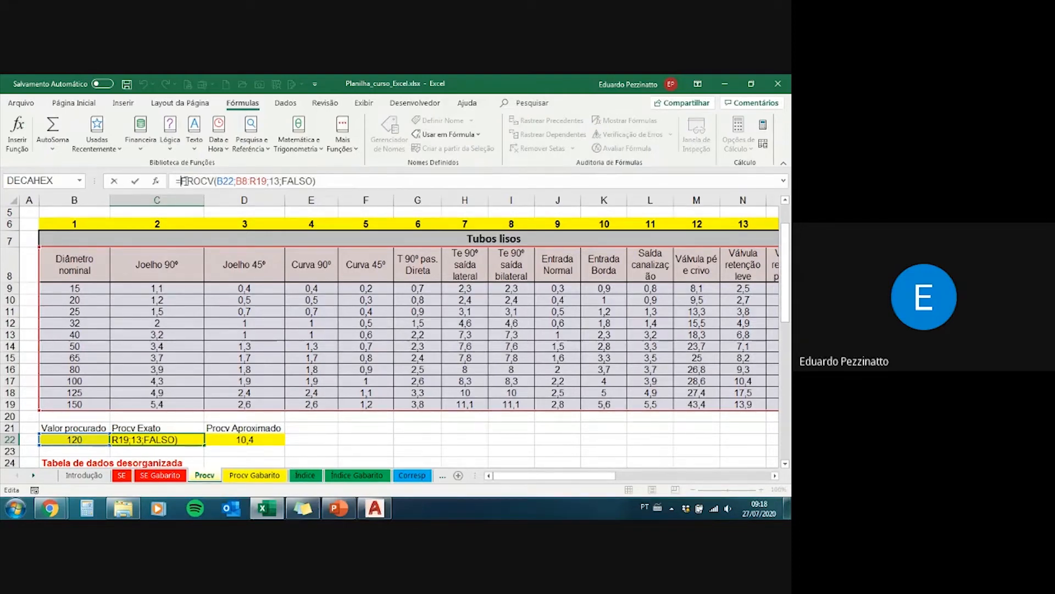
pyautogui.write('see')
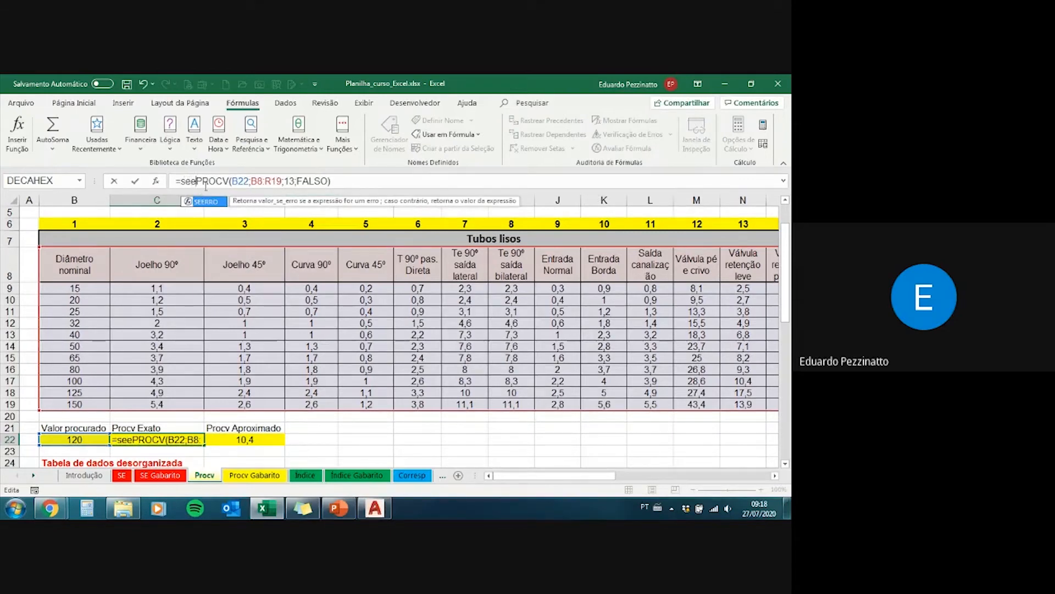
pyautogui.doubleClick(206, 202)
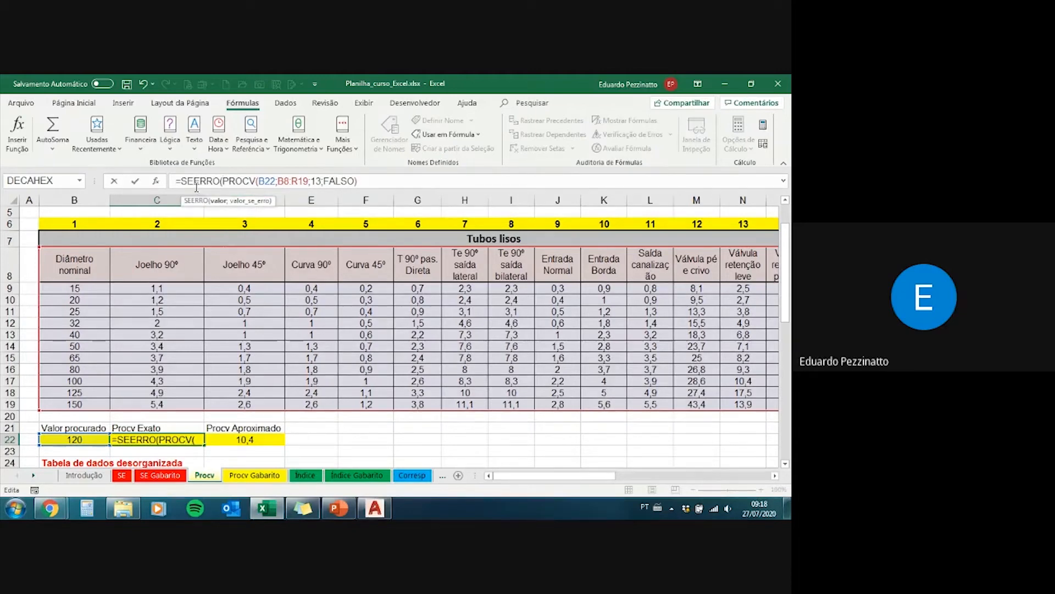
# Step: Complete C22's SEERRO formula with the PROCV as its value and empty text "" as the value if error
pyautogui.moveTo(181, 181); pyautogui.dragTo(216, 180)
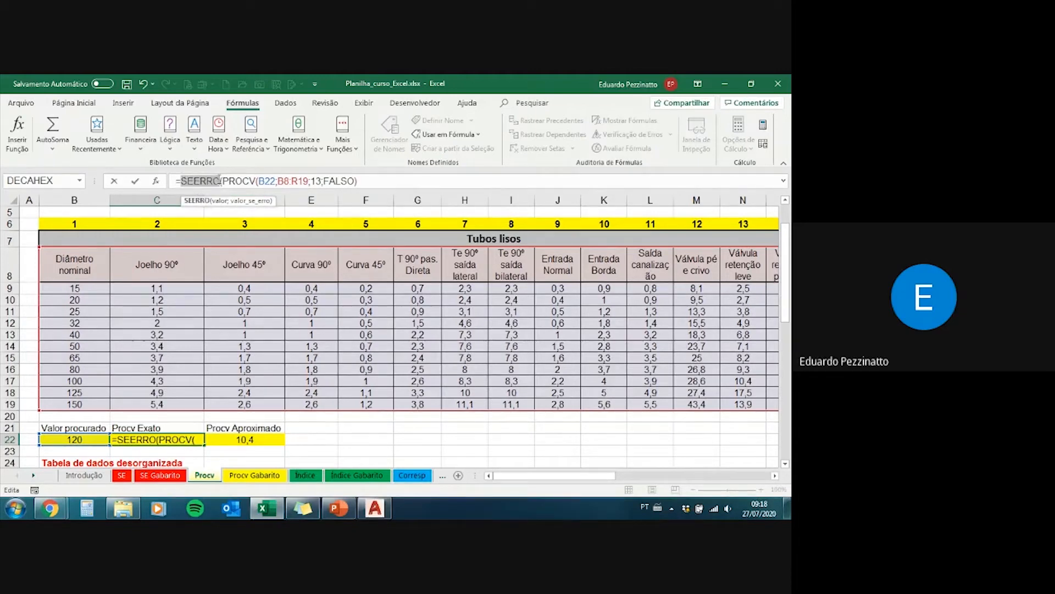
pyautogui.click(222, 181)
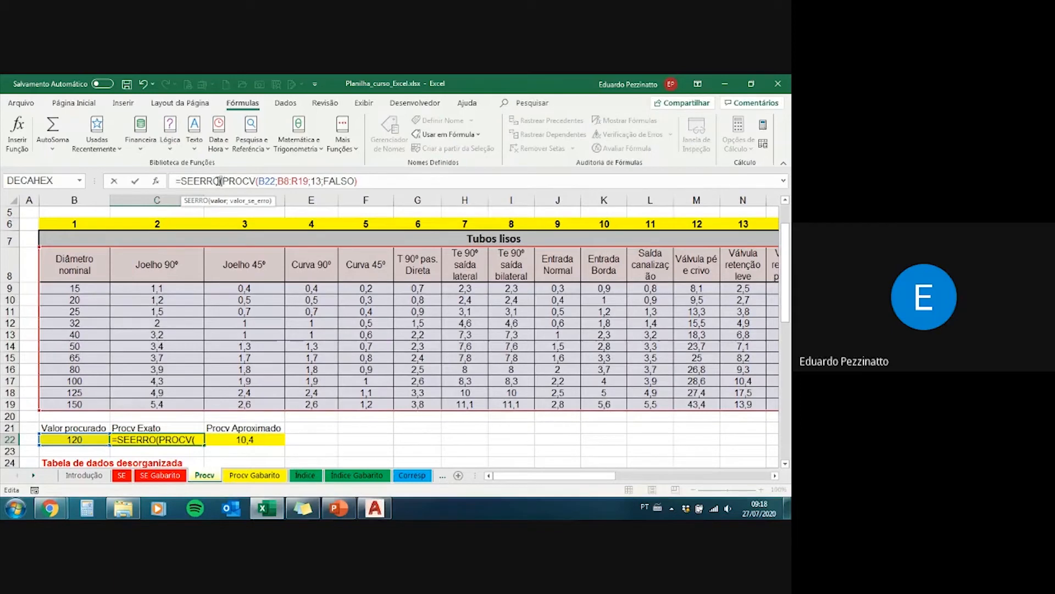
pyautogui.moveTo(222, 181); pyautogui.dragTo(358, 181)
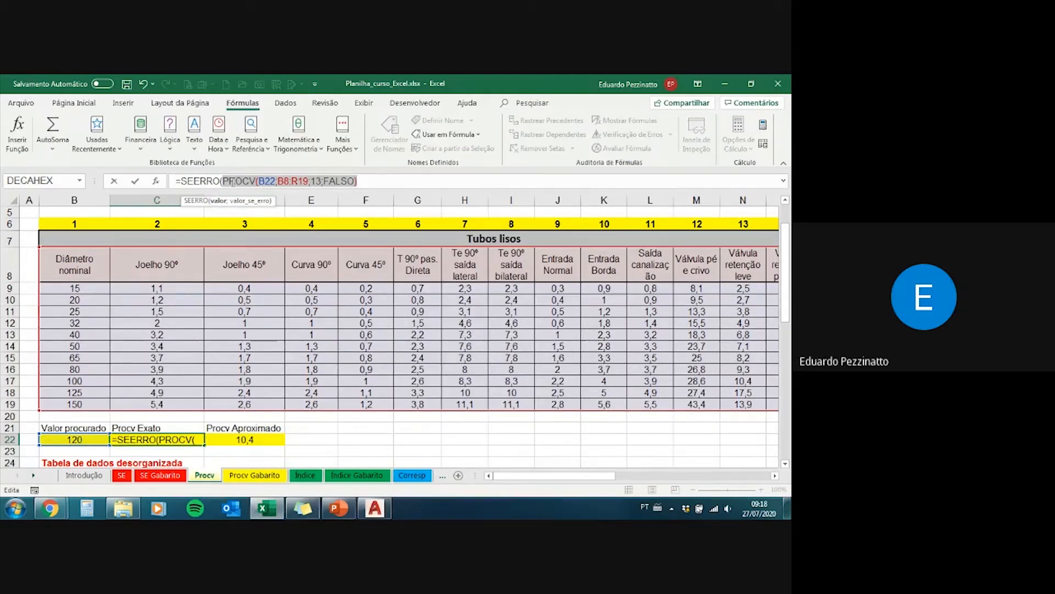
pyautogui.click(362, 185)
pyautogui.write(';')
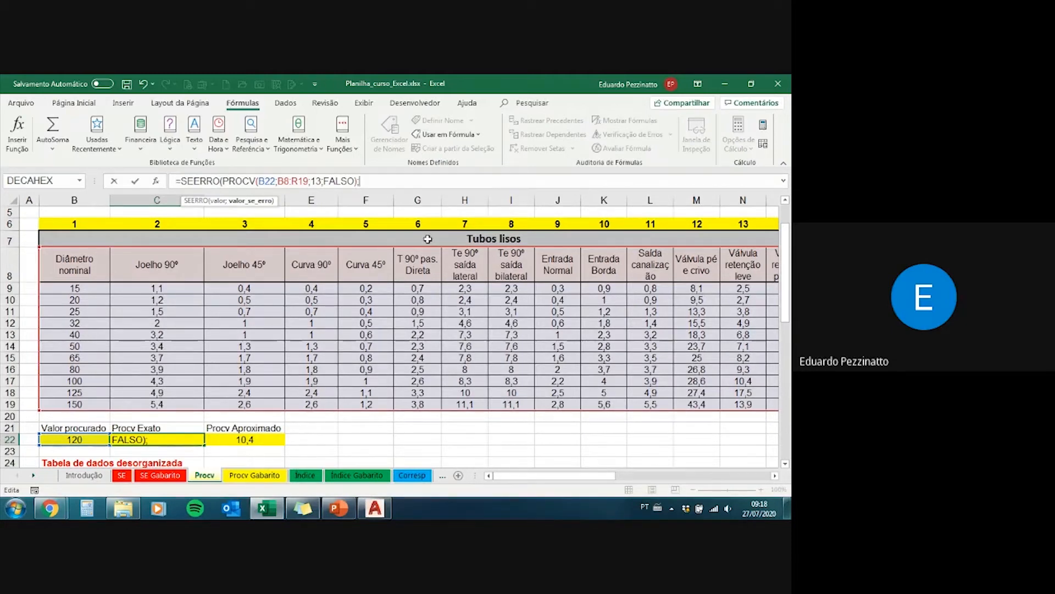
pyautogui.write('""')
pyautogui.write(')')
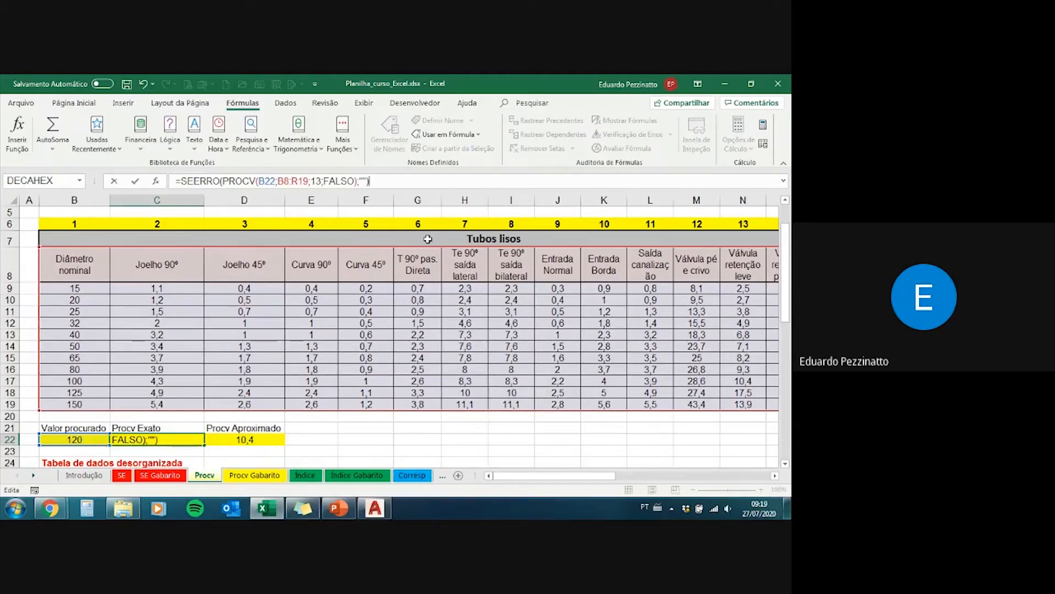
pyautogui.press('Return')
pyautogui.press('Up')
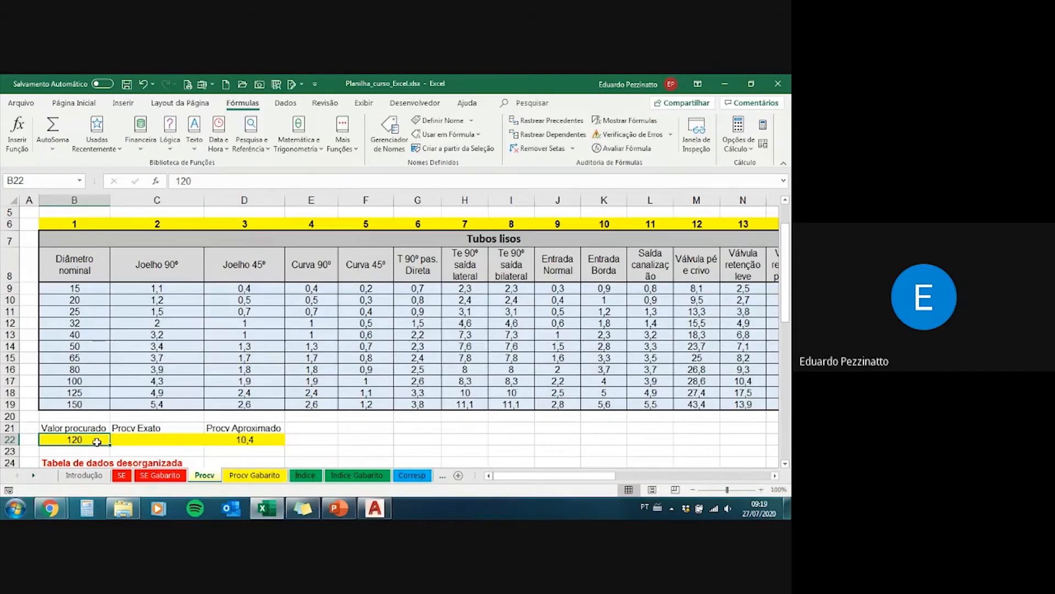
# Step: Set the value-if-error text of the SEERRO formula in C22 to "Não existe"
pyautogui.click(125, 439)
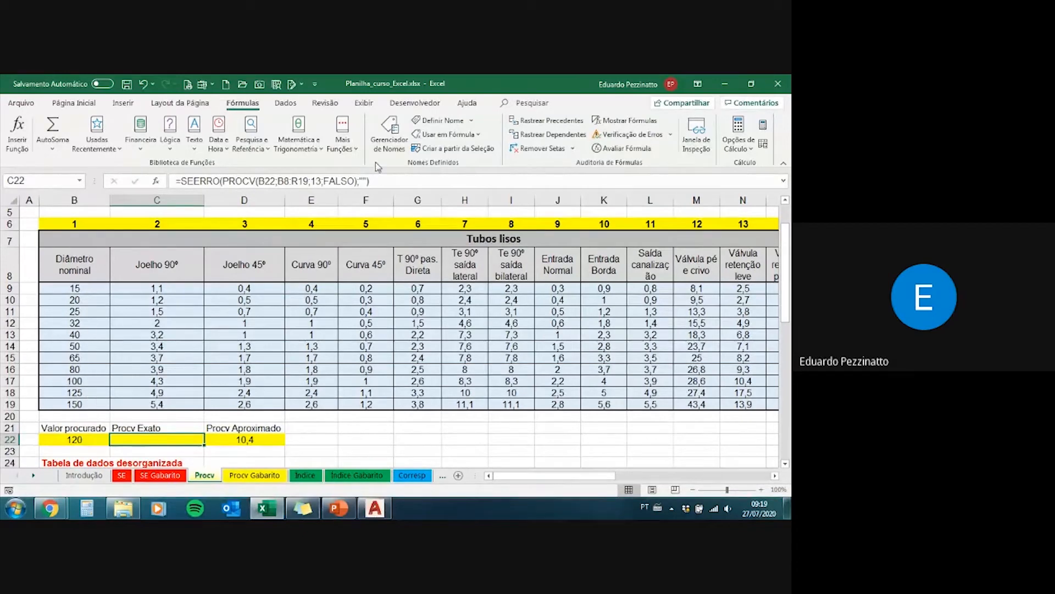
pyautogui.click(361, 181)
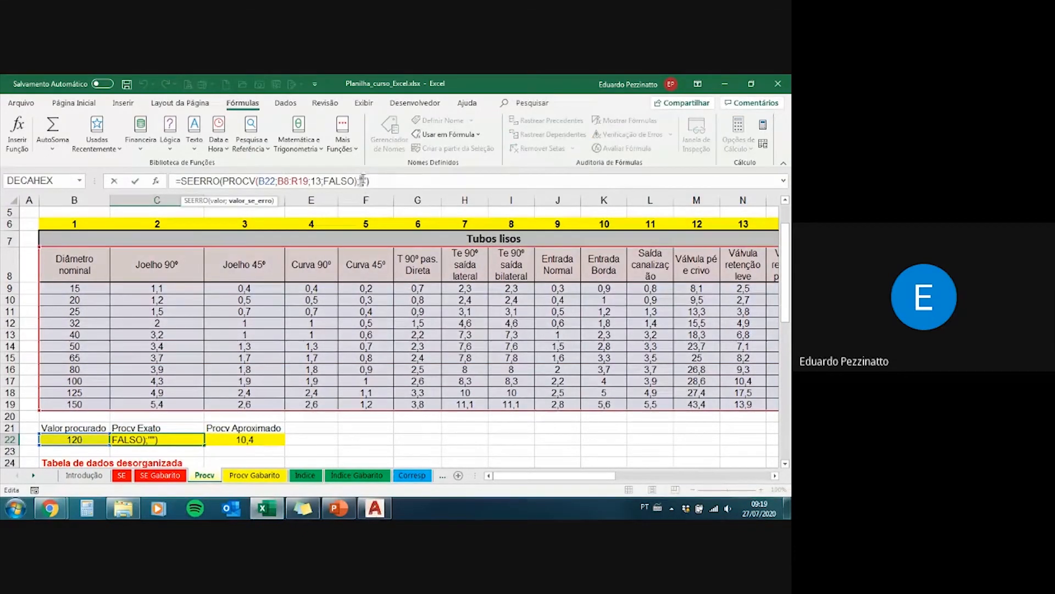
pyautogui.write('Não existe')
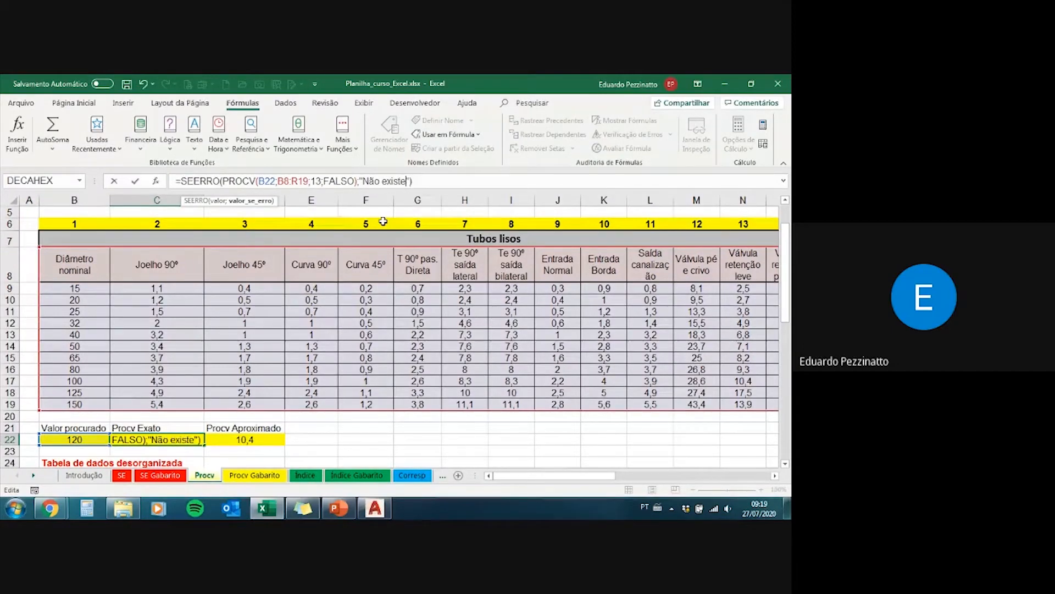
pyautogui.press('Return')
pyautogui.press('Up')
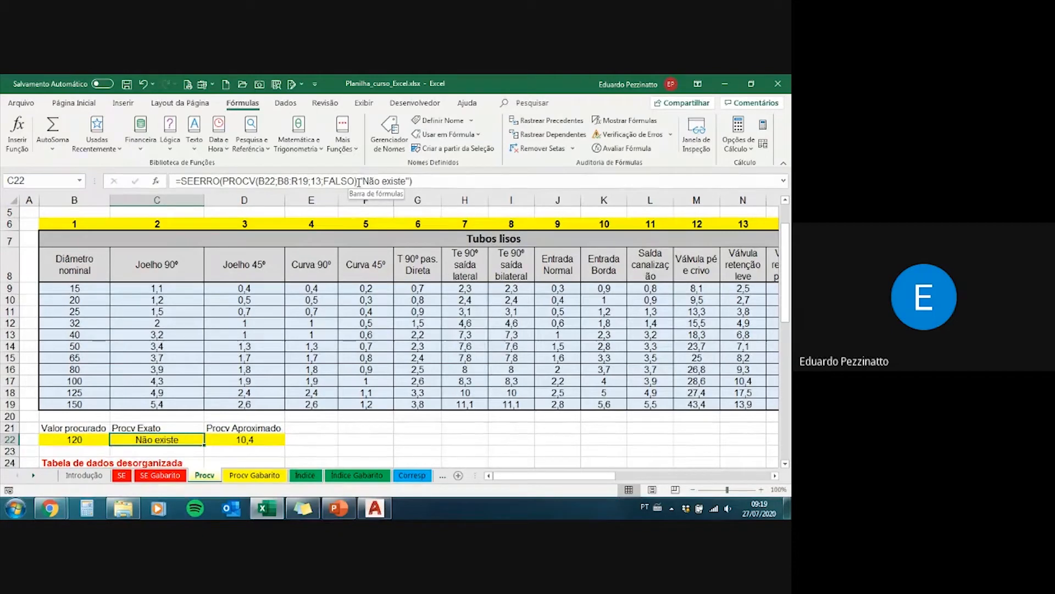
# Step: Evaluate the PROCV argument inside C22's SEERRO formula, review the error text, and leave the formula unedited on the Procv sheet
pyautogui.moveTo(357, 181); pyautogui.dragTo(223, 180)
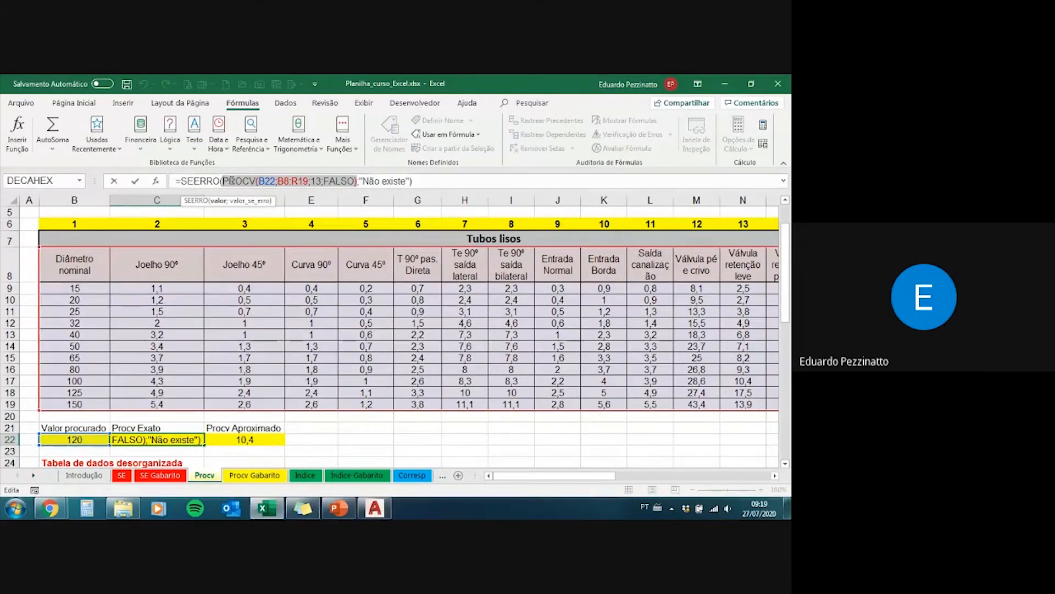
pyautogui.press('F9')
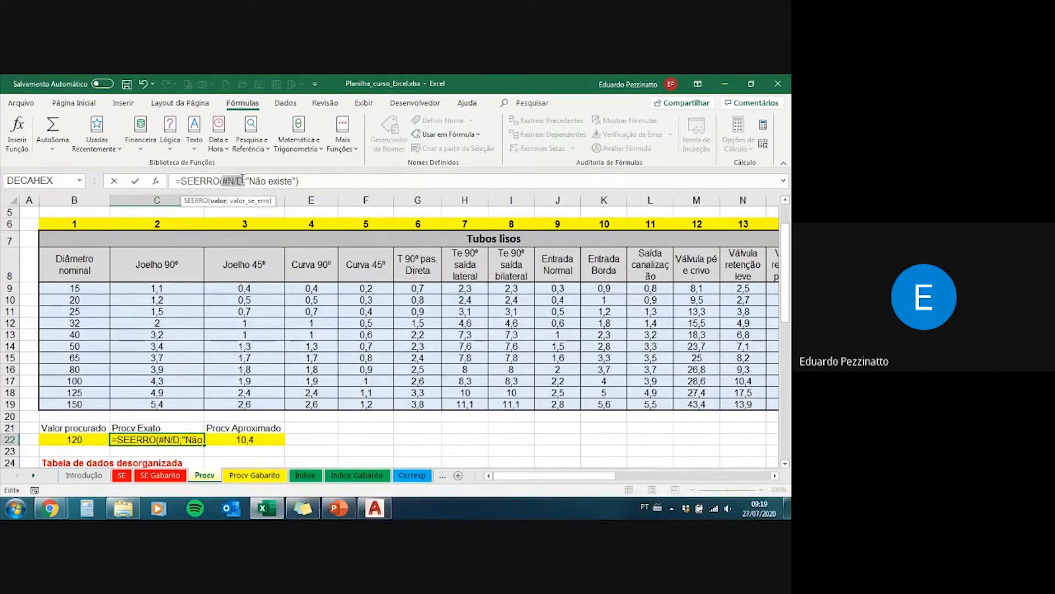
pyautogui.moveTo(246, 181); pyautogui.dragTo(298, 181)
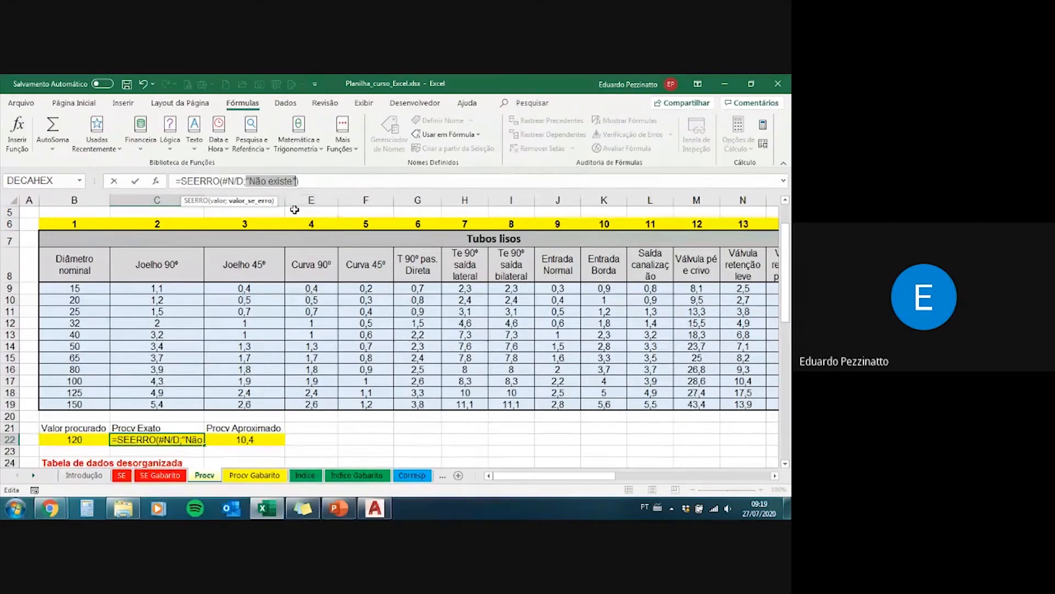
pyautogui.press('Escape')
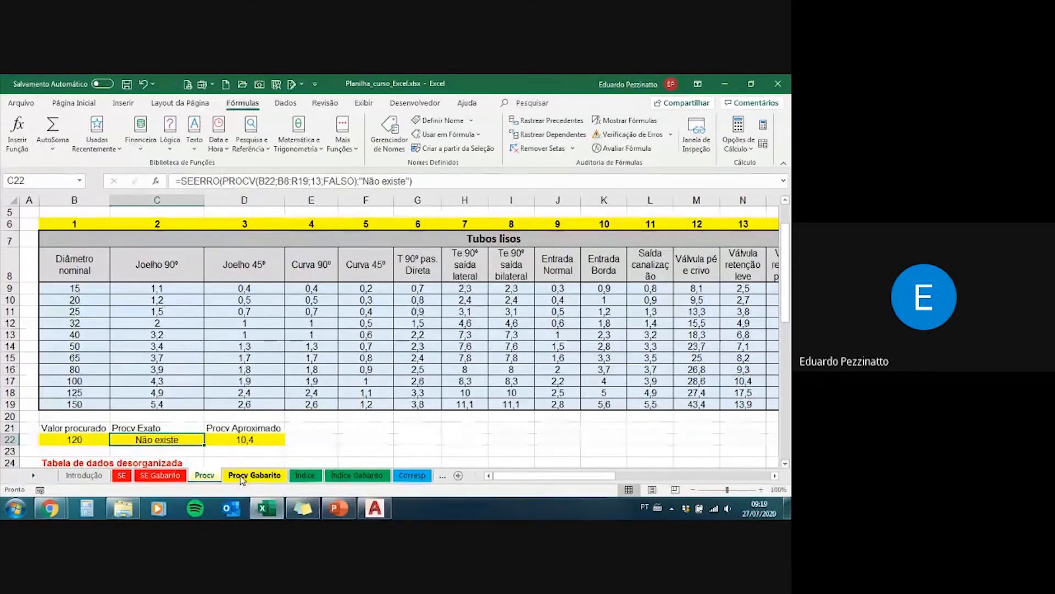
pyautogui.click(205, 476)
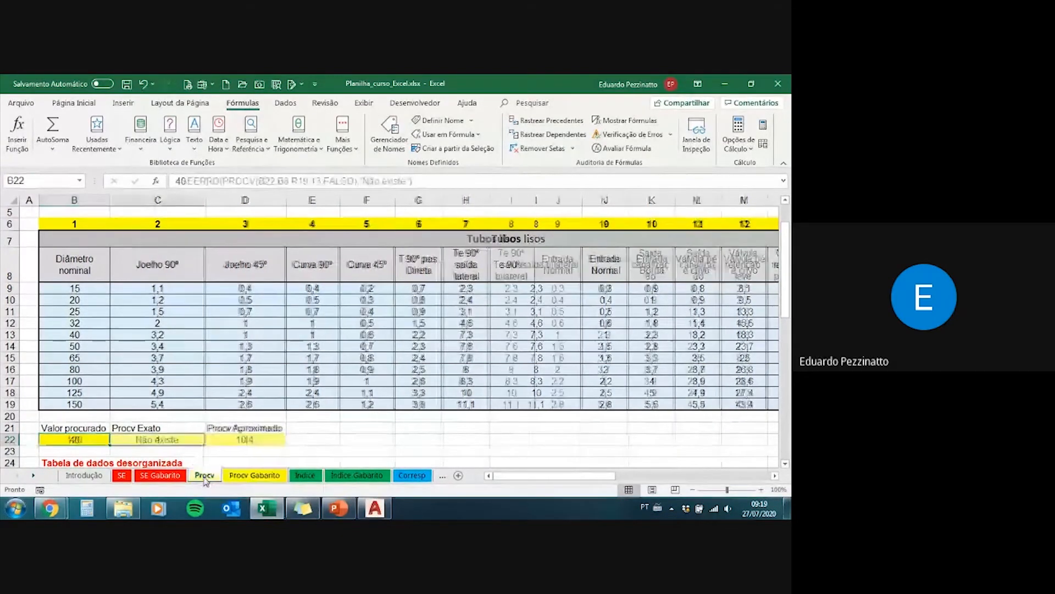
# Step: Review the SEERRO function name inside C22's formula on the Procv sheet
pyautogui.click(171, 439)
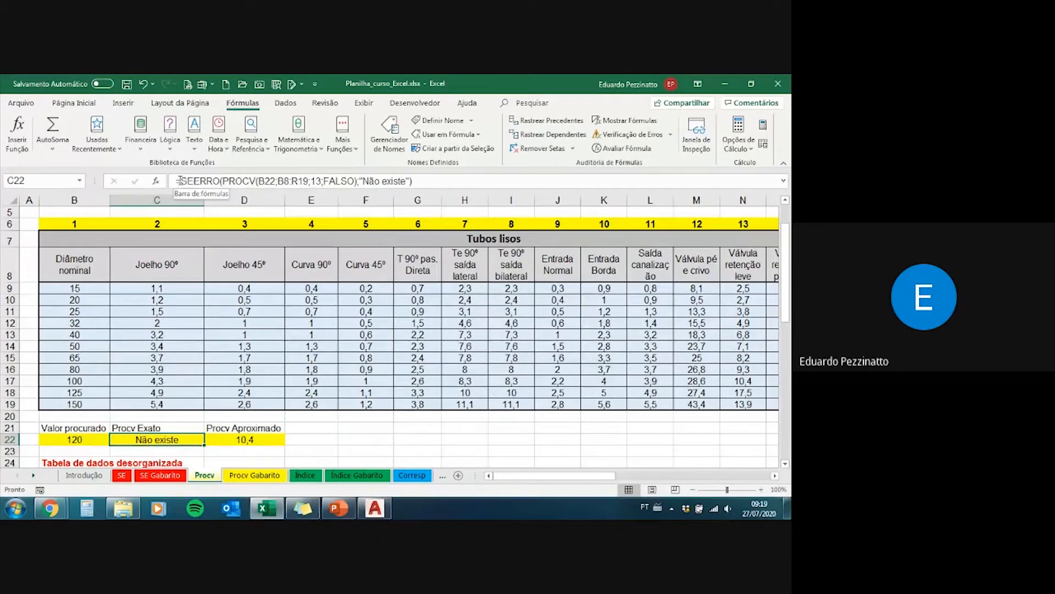
pyautogui.moveTo(184, 182); pyautogui.dragTo(227, 183)
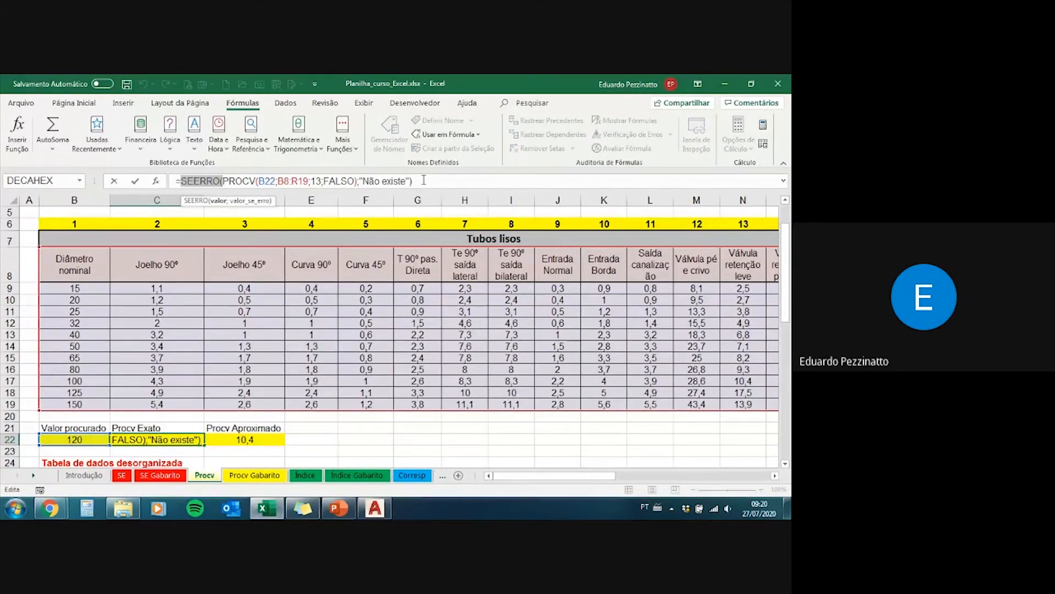
# Step: Switch to the PowerPoint slideshow and reveal the three bullet points on the Função ÍNDICE slide
pyautogui.hotkey('alt', 'Tab')
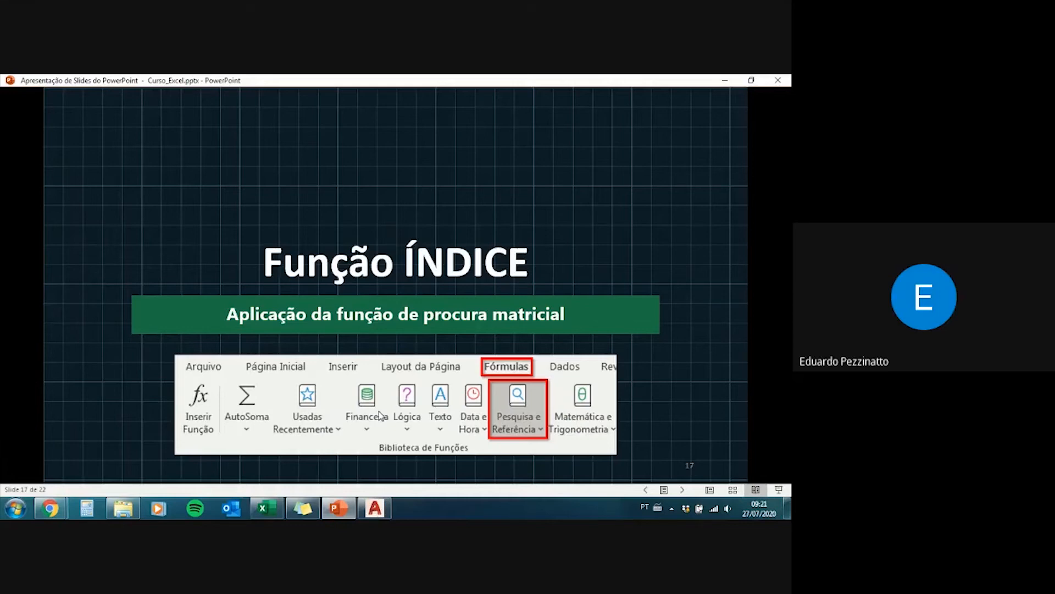
pyautogui.click(379, 411)
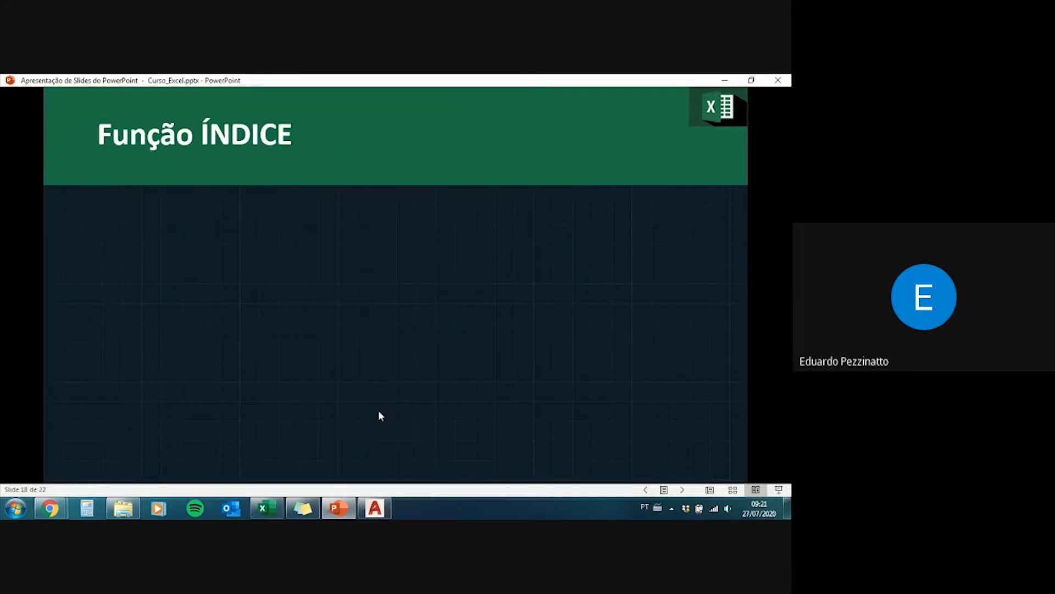
pyautogui.click(379, 411)
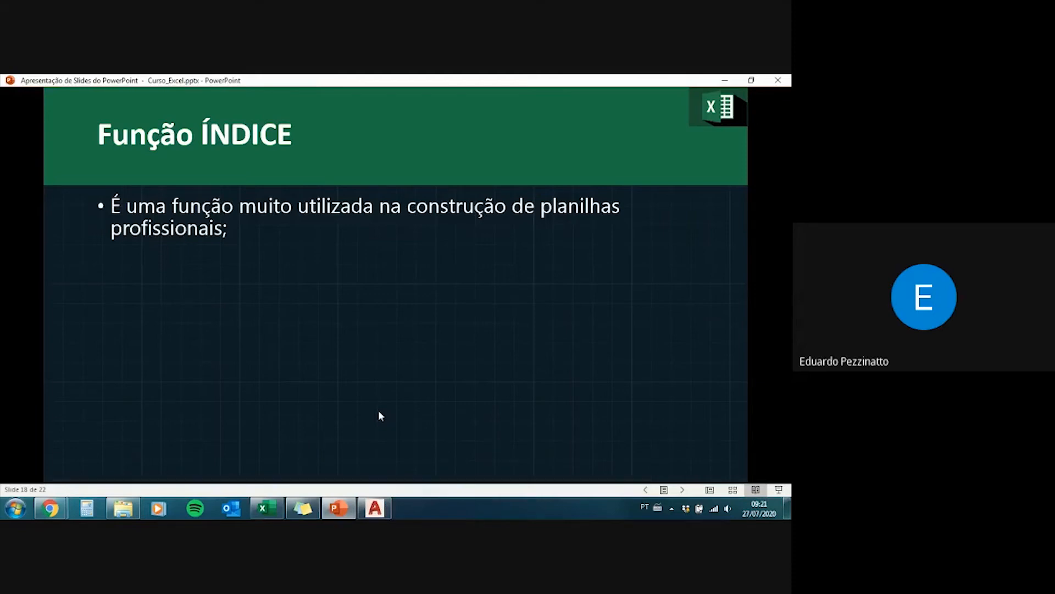
pyautogui.click(378, 412)
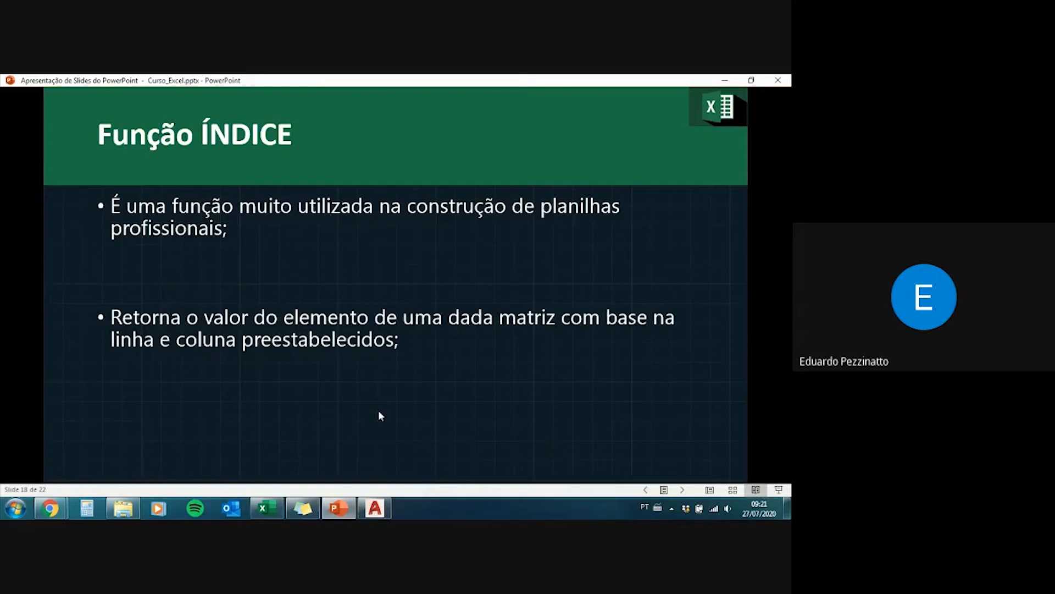
pyautogui.press('Right')
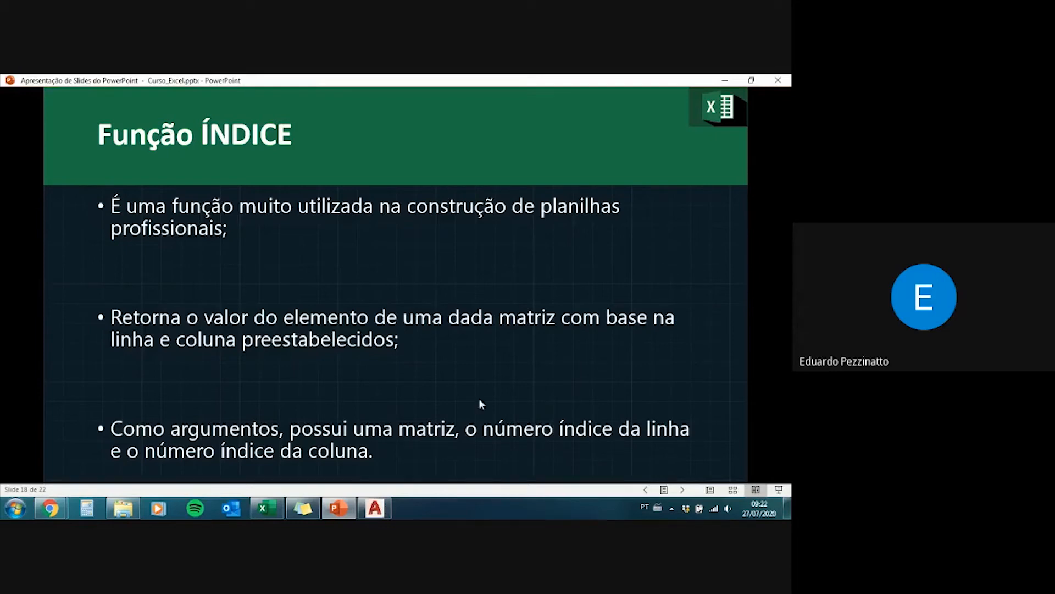
# Step: Return to the Excel workbook and open the Índice sheet
pyautogui.click(335, 513)
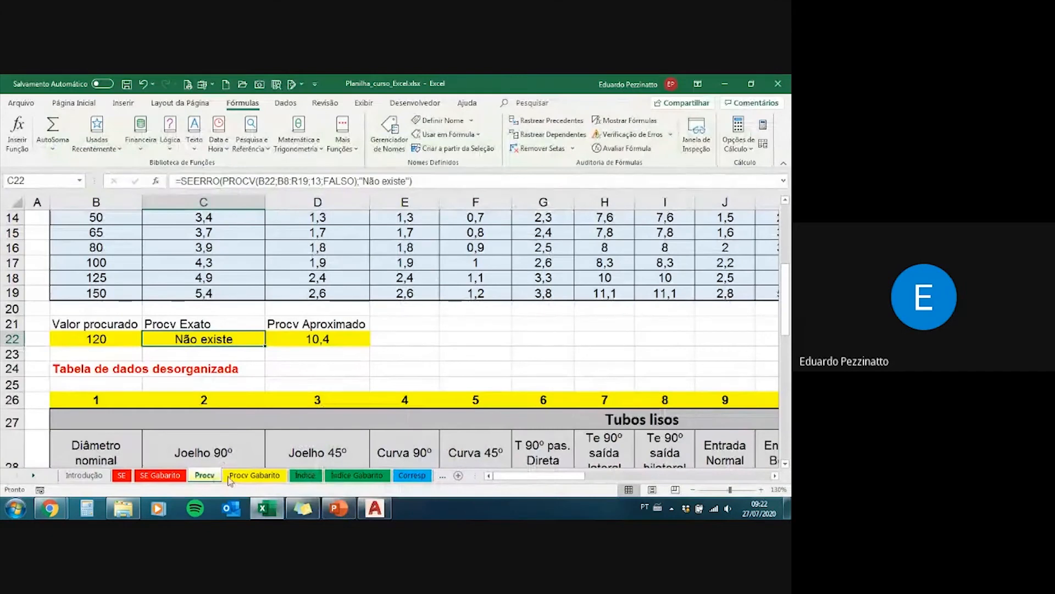
pyautogui.click(250, 482)
pyautogui.scroll(3, 218, 464)
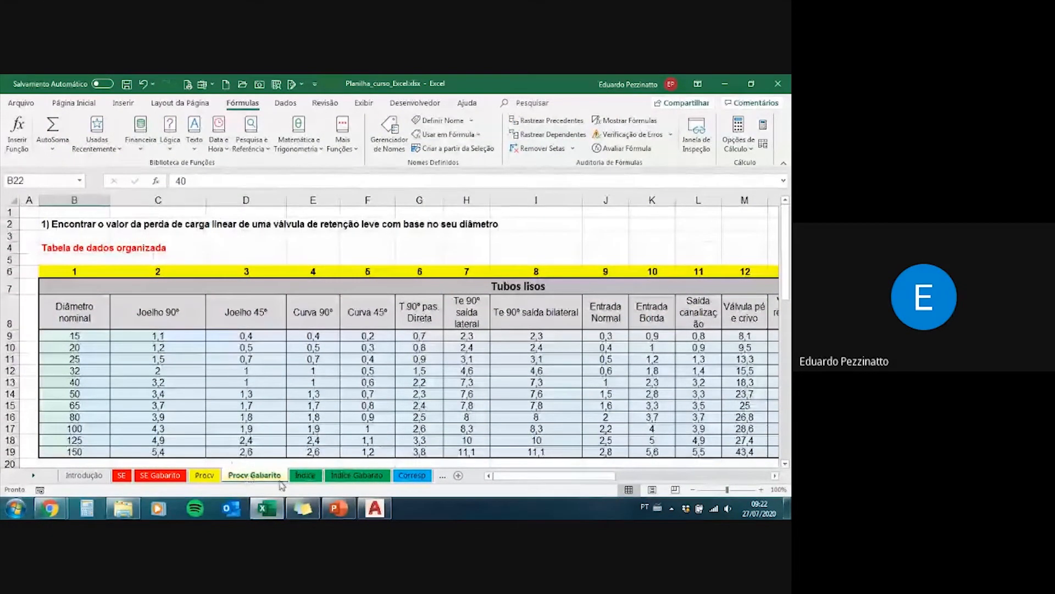
pyautogui.click(304, 475)
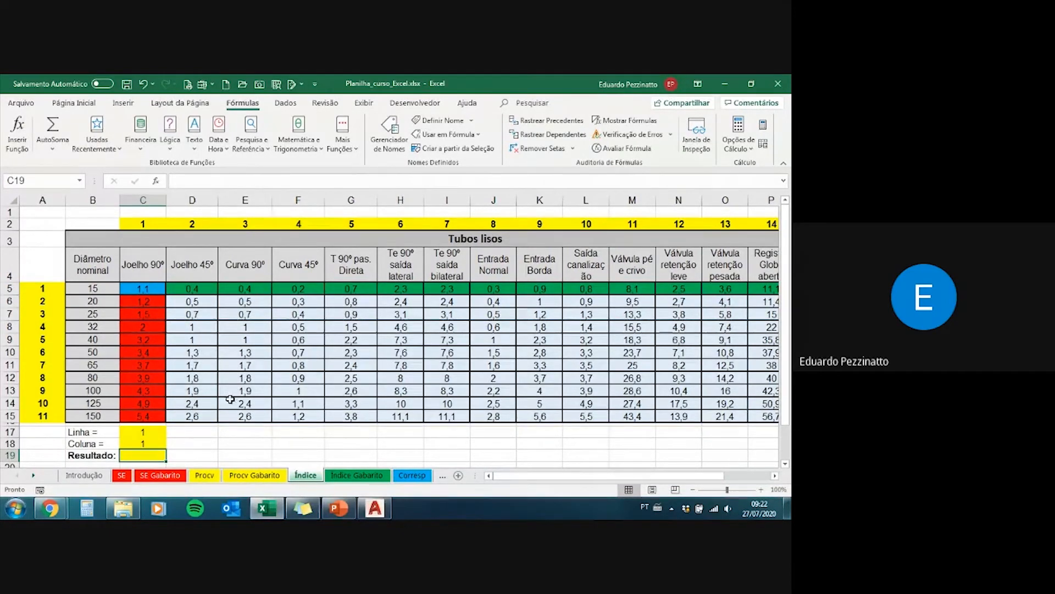
# Step: Set the Linha value in C17 to 5 and the Coluna value in C18 to 9
pyautogui.click(140, 432)
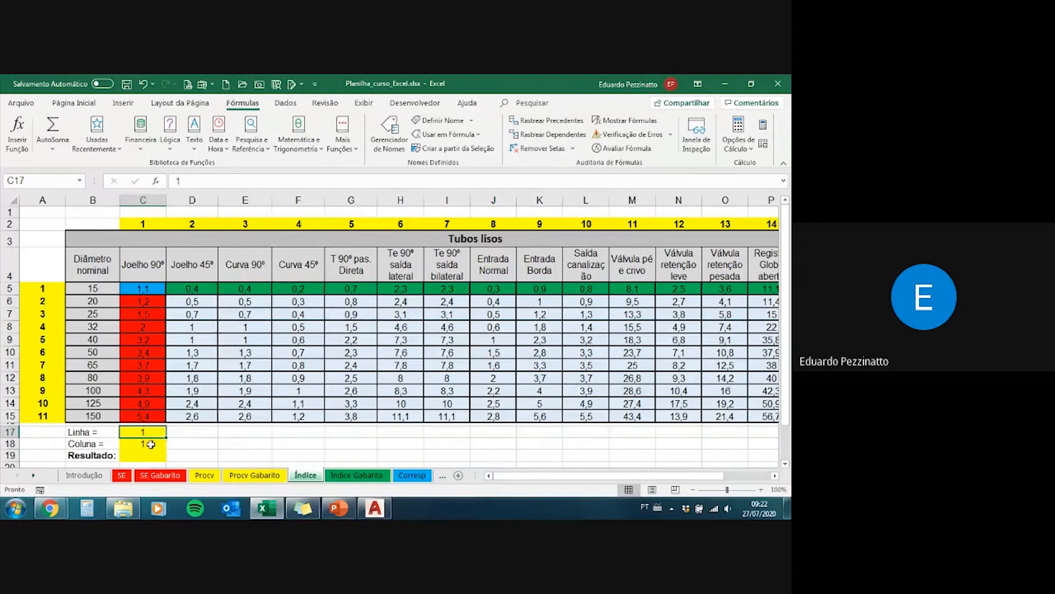
pyautogui.click(147, 444)
pyautogui.click(141, 430)
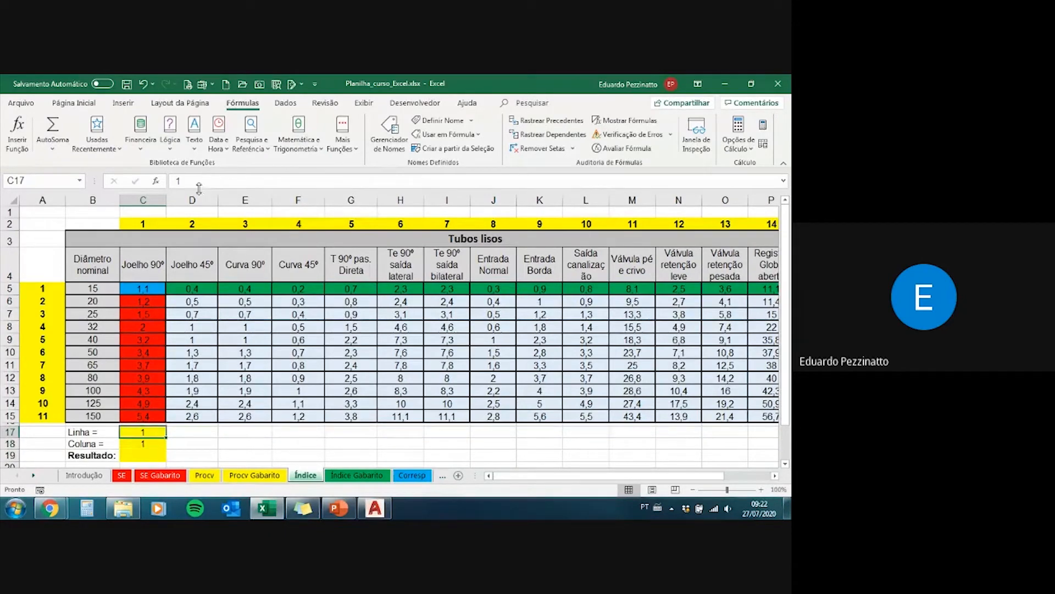
pyautogui.click(143, 442)
pyautogui.click(143, 431)
pyautogui.write('5')
pyautogui.press('Return')
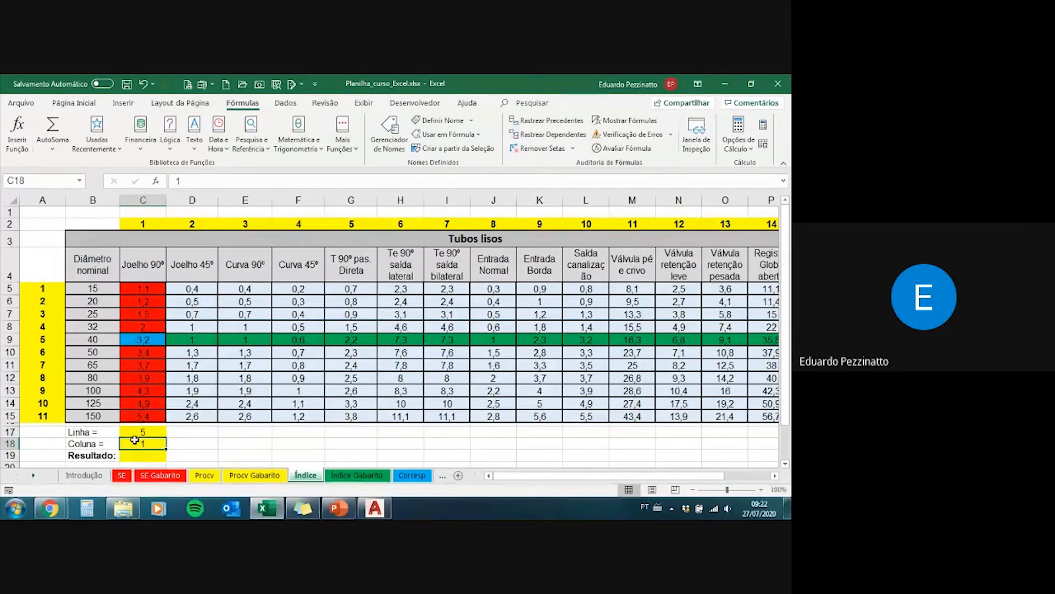
pyautogui.write('9')
pyautogui.press('Return')
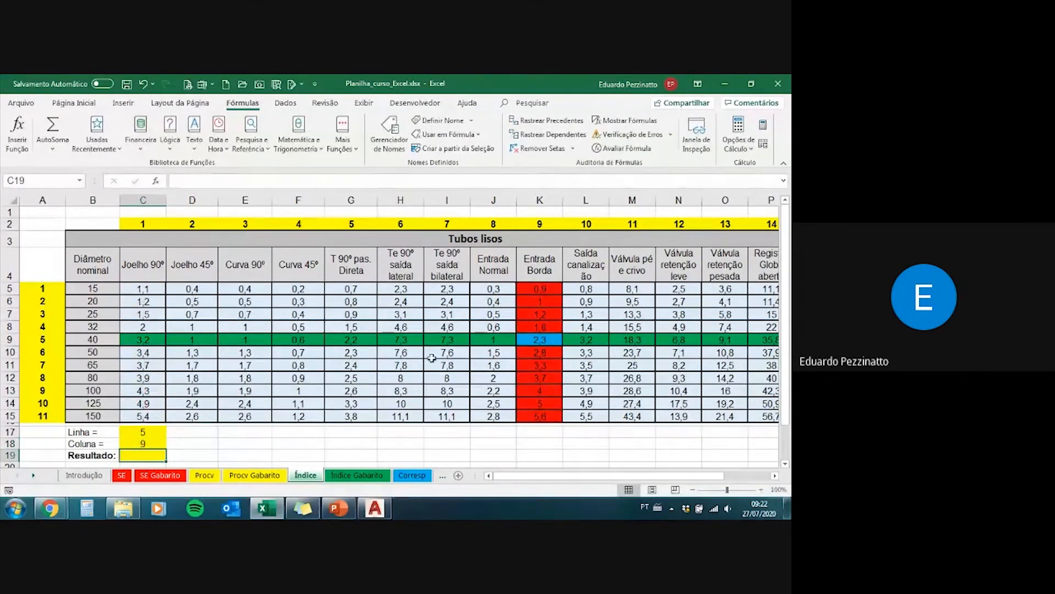
# Step: Trace the Entrada Borda column and the row for diameter 40 to examine their intersection at K9
pyautogui.moveTo(538, 289); pyautogui.dragTo(551, 415)
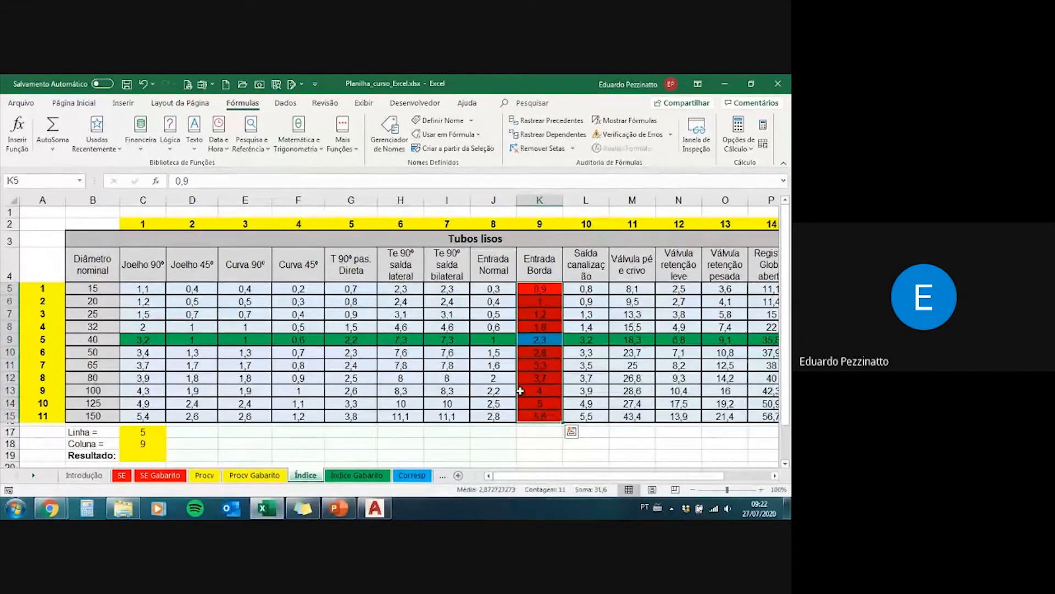
pyautogui.click(144, 339)
pyautogui.moveTo(144, 340); pyautogui.dragTo(539, 340)
pyautogui.click(538, 340)
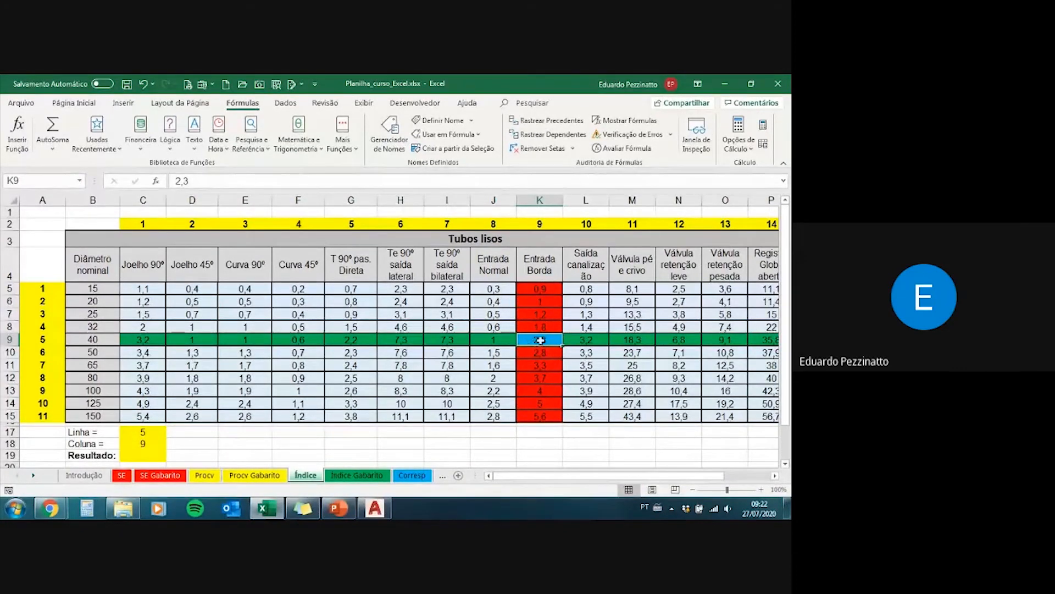
pyautogui.click(145, 456)
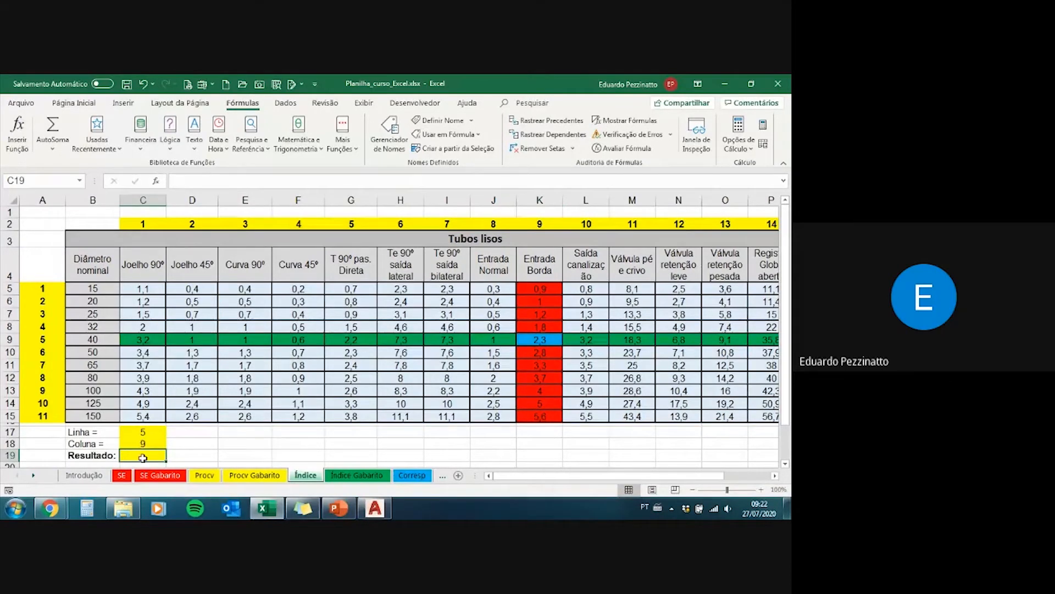
# Step: Examine the data matrix from C5, the cells around K9, and the Linha and Coluna inputs in C17:C18
pyautogui.moveTo(142, 288); pyautogui.dragTo(585, 418)
pyautogui.click(74, 103)
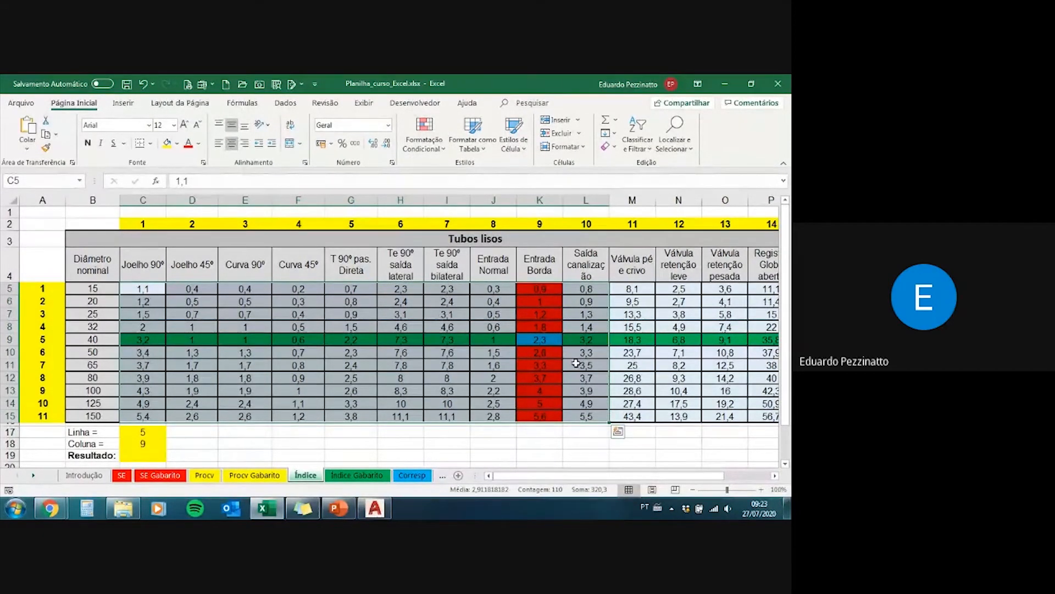
pyautogui.click(588, 417)
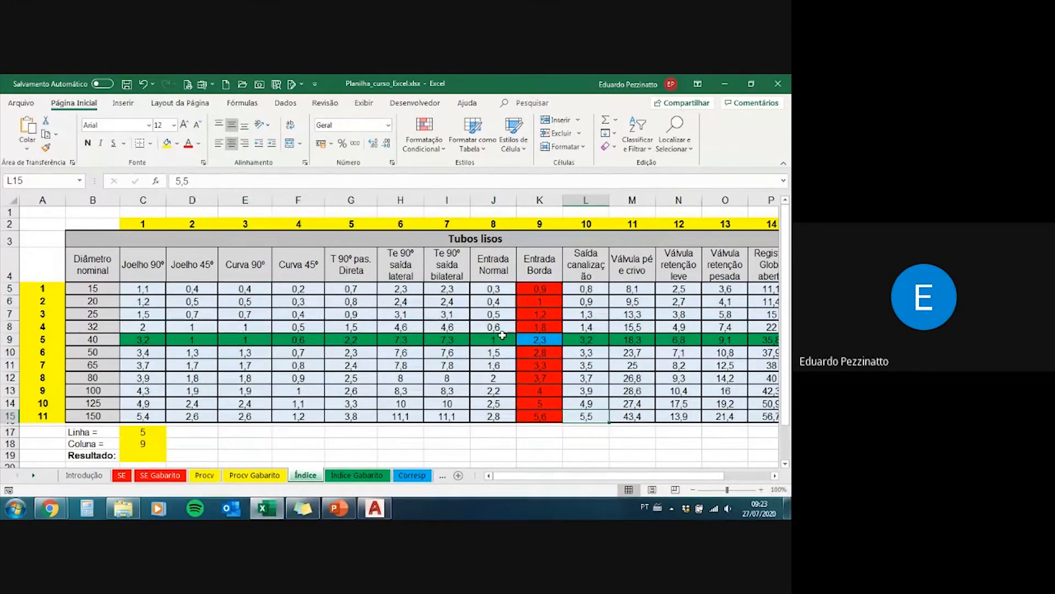
pyautogui.moveTo(495, 326)
pyautogui.mouseDown()
pyautogui.moveTo(583, 350)
pyautogui.moveTo(497, 325)
pyautogui.mouseUp()
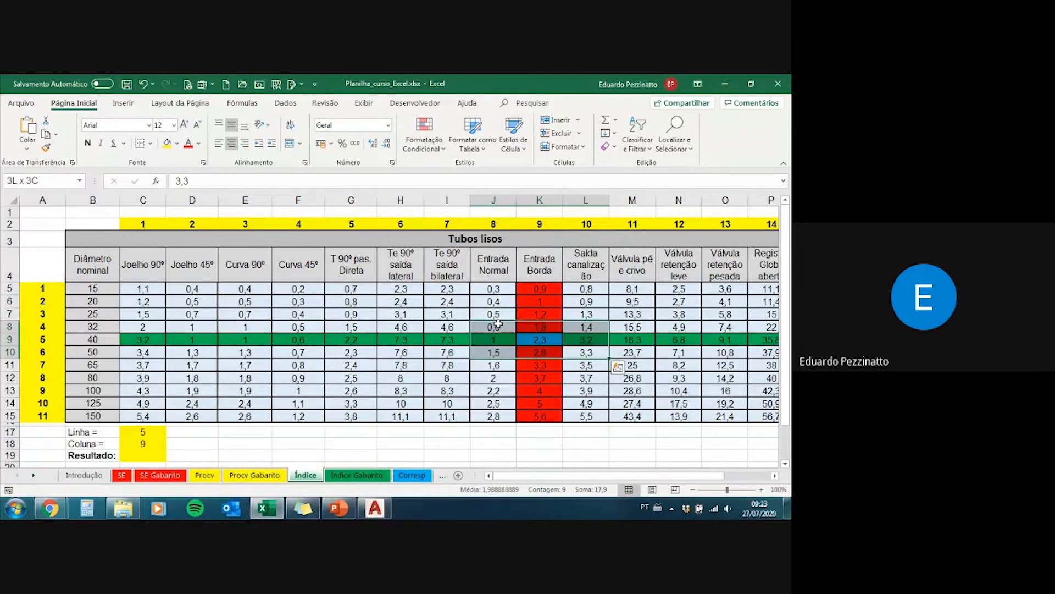
pyautogui.click(494, 339)
pyautogui.click(544, 341)
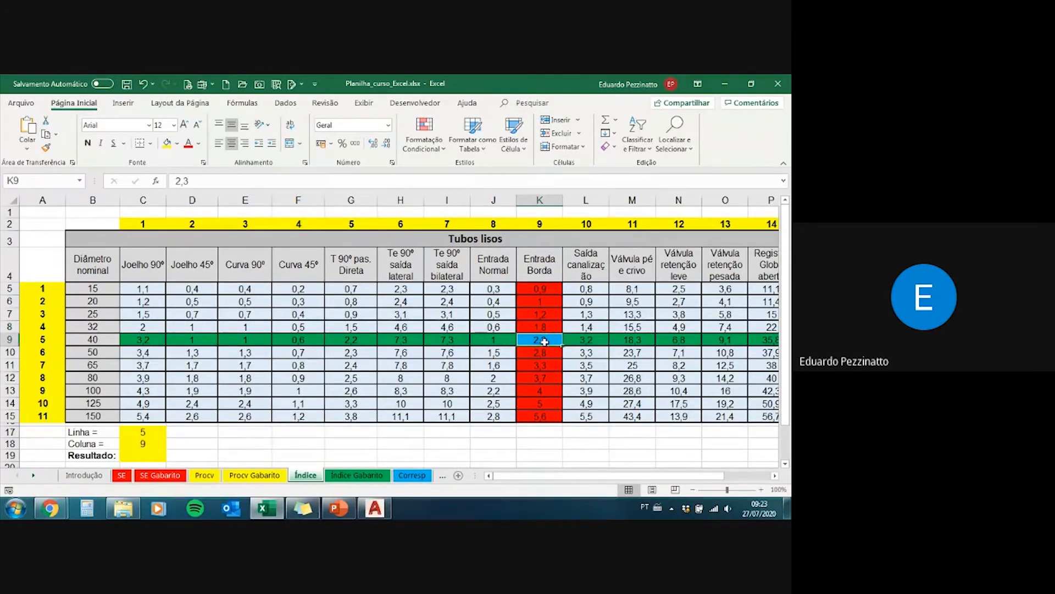
pyautogui.click(151, 433)
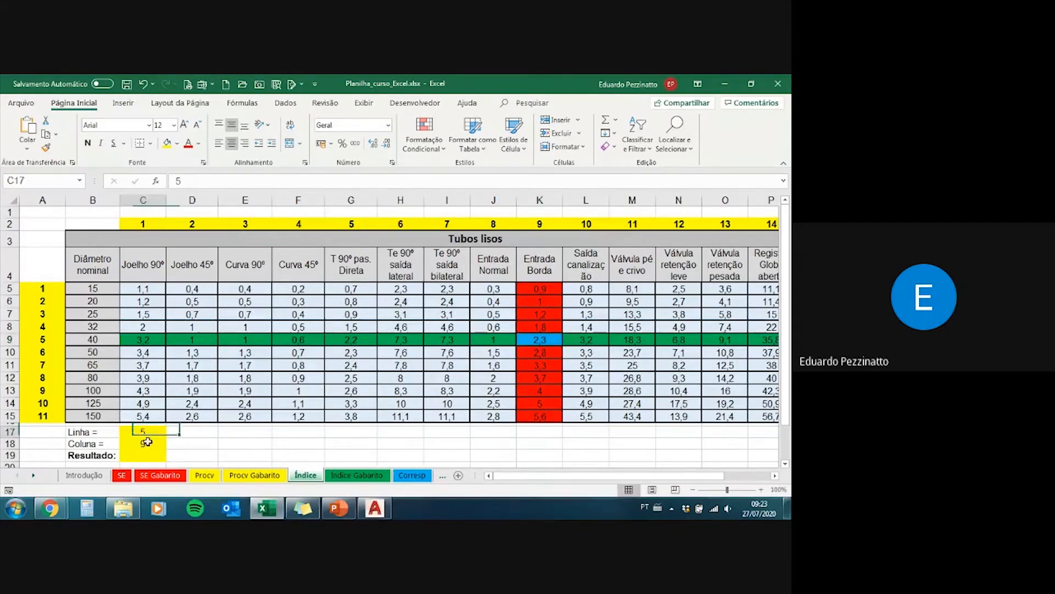
pyautogui.moveTo(147, 442); pyautogui.dragTo(148, 443)
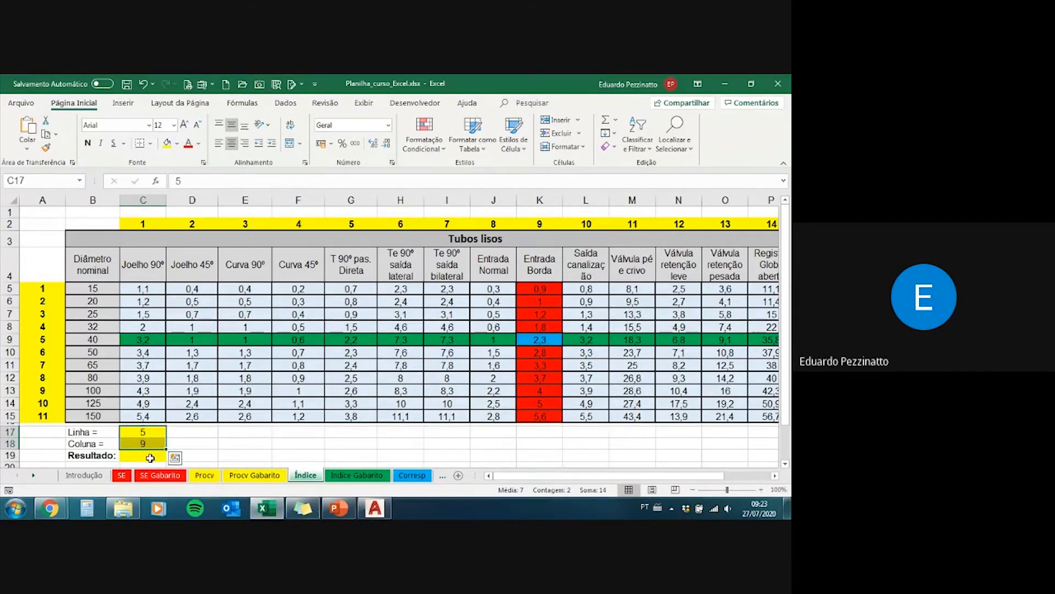
# Step: Start an ÍNDICE formula in the Resultado cell C19, spelling the function name with its accent
pyautogui.click(150, 457)
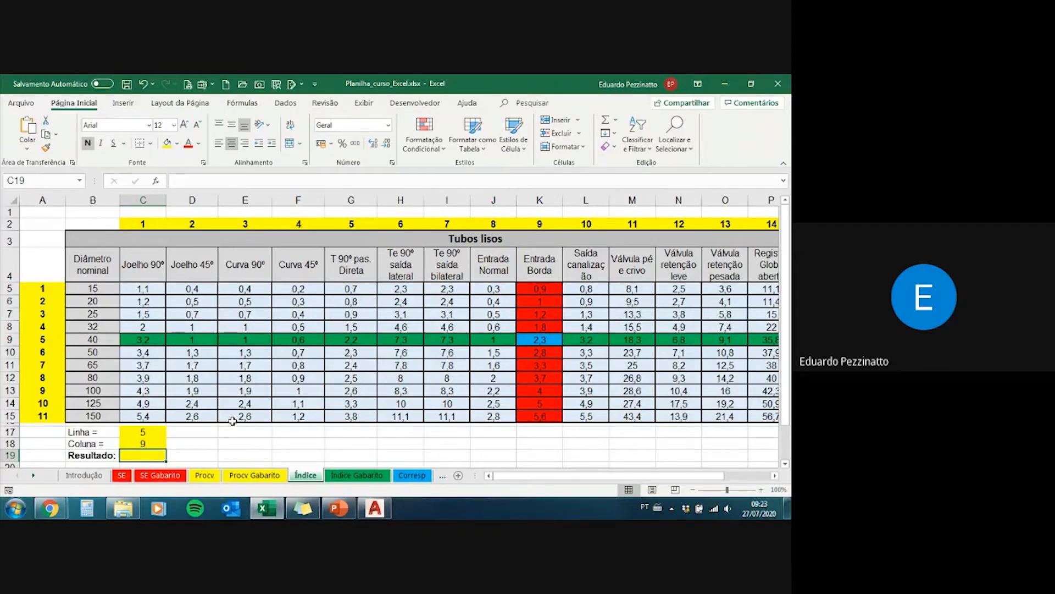
pyautogui.write('=')
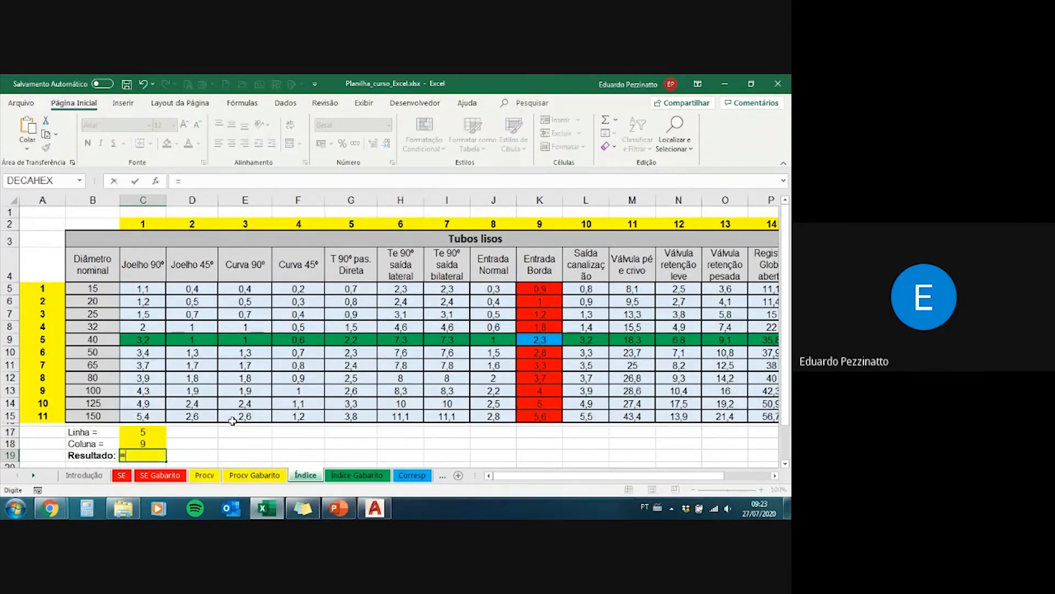
pyautogui.write('in')
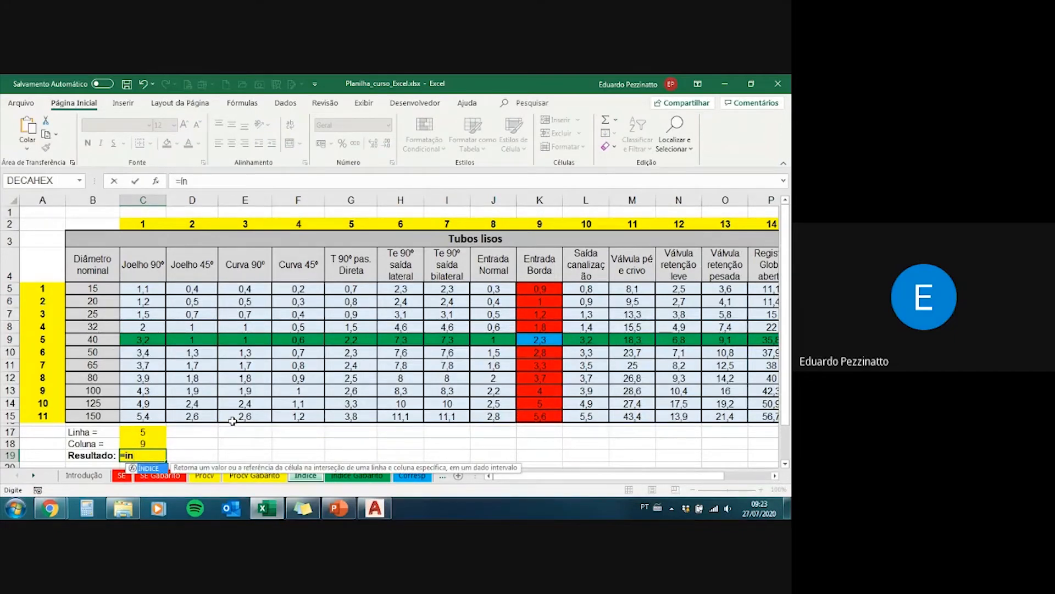
pyautogui.press('BackSpace')
pyautogui.press('BackSpace')
pyautogui.write('in')
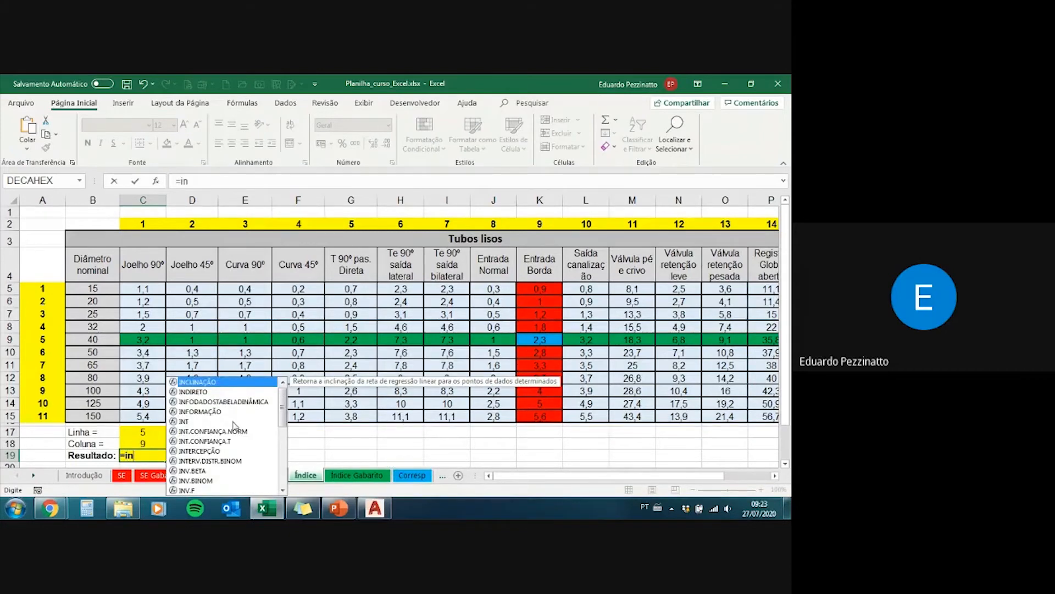
pyautogui.press('BackSpace')
pyautogui.press('BackSpace')
pyautogui.write('ín')
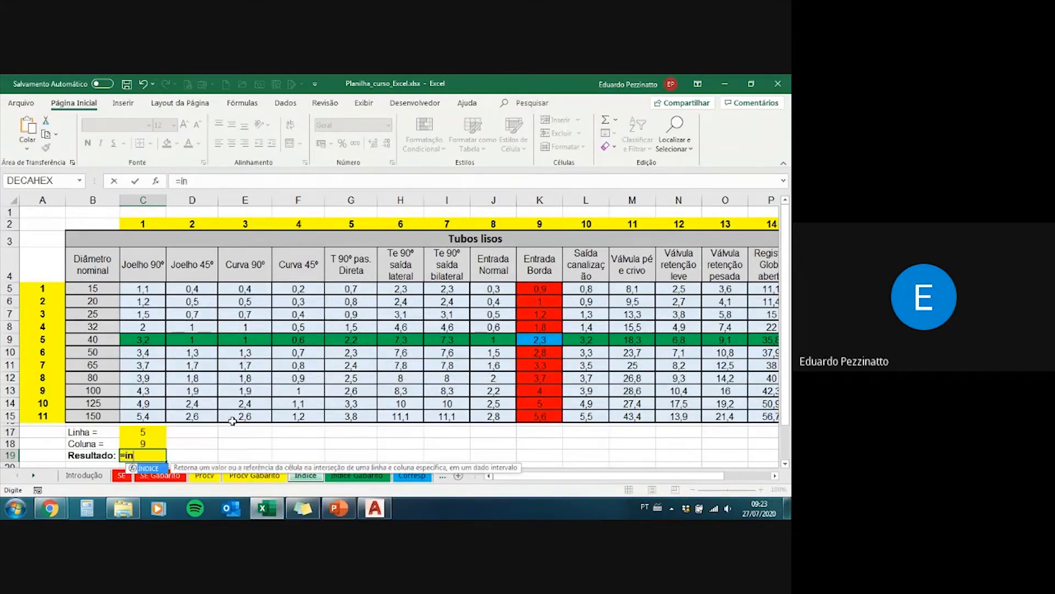
pyautogui.write('dice(')
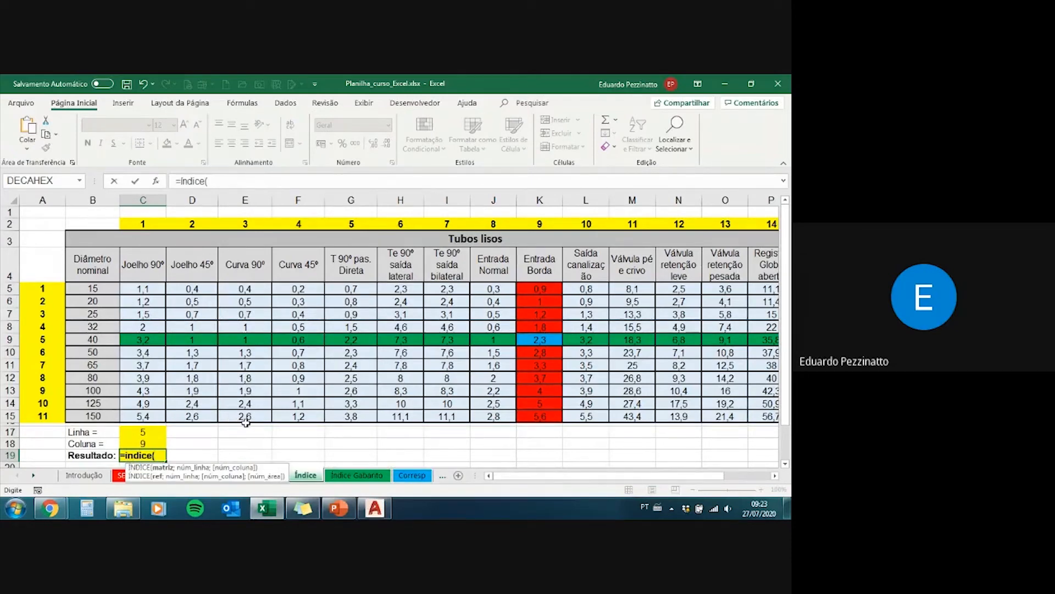
# Step: Set the matrix argument of C19's ÍNDICE formula to the table data range C5:R15
pyautogui.click(150, 288)
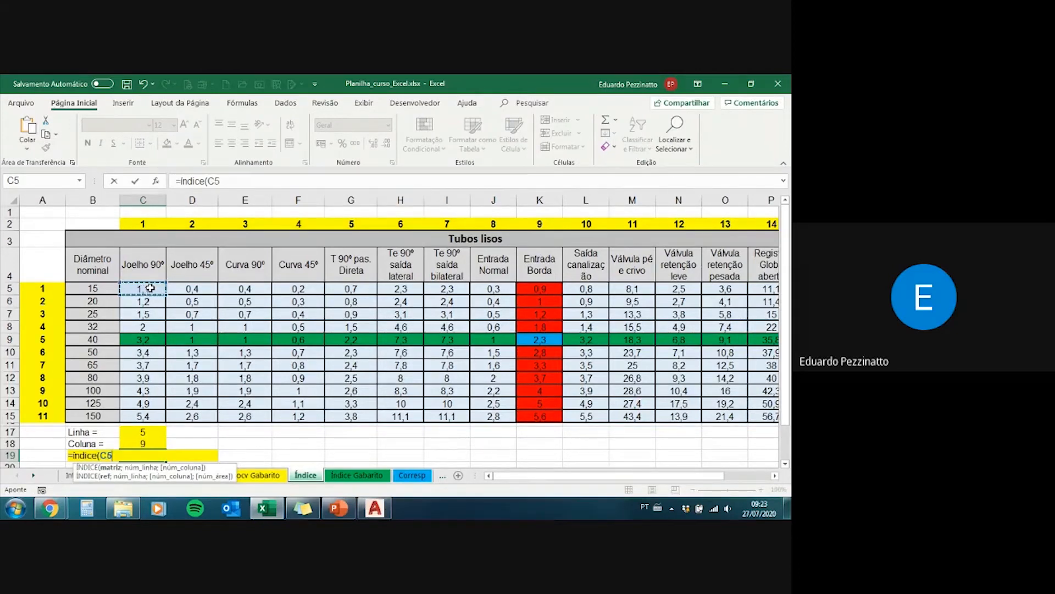
pyautogui.moveTo(151, 287); pyautogui.dragTo(679, 419)
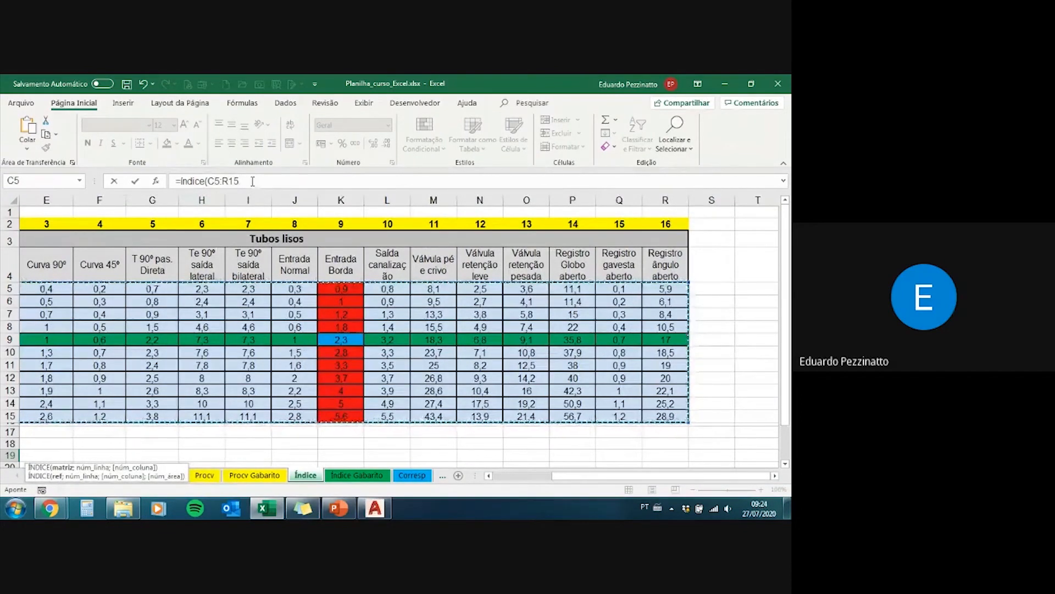
pyautogui.moveTo(577, 477); pyautogui.dragTo(517, 477)
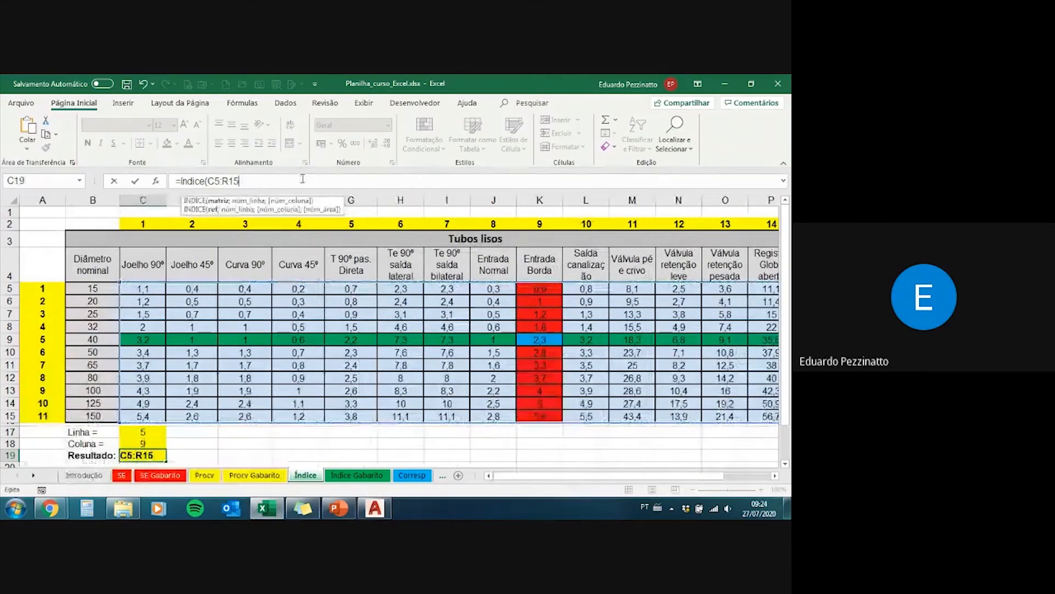
# Step: Complete C19's ÍNDICE formula with C17 as the row number and C18 as the column number, and compare it with K9
pyautogui.write(';')
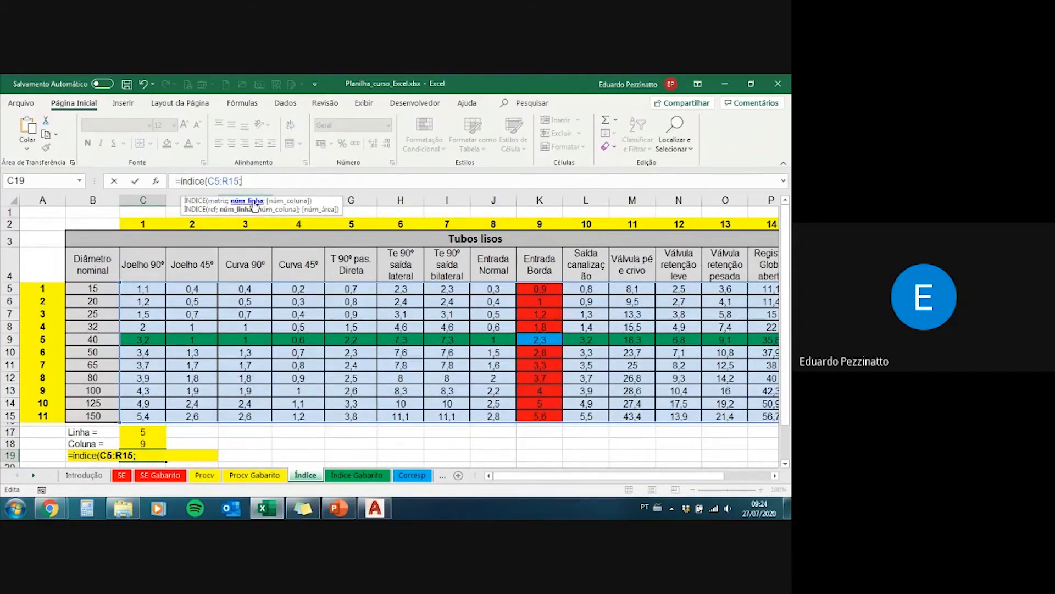
pyautogui.click(143, 430)
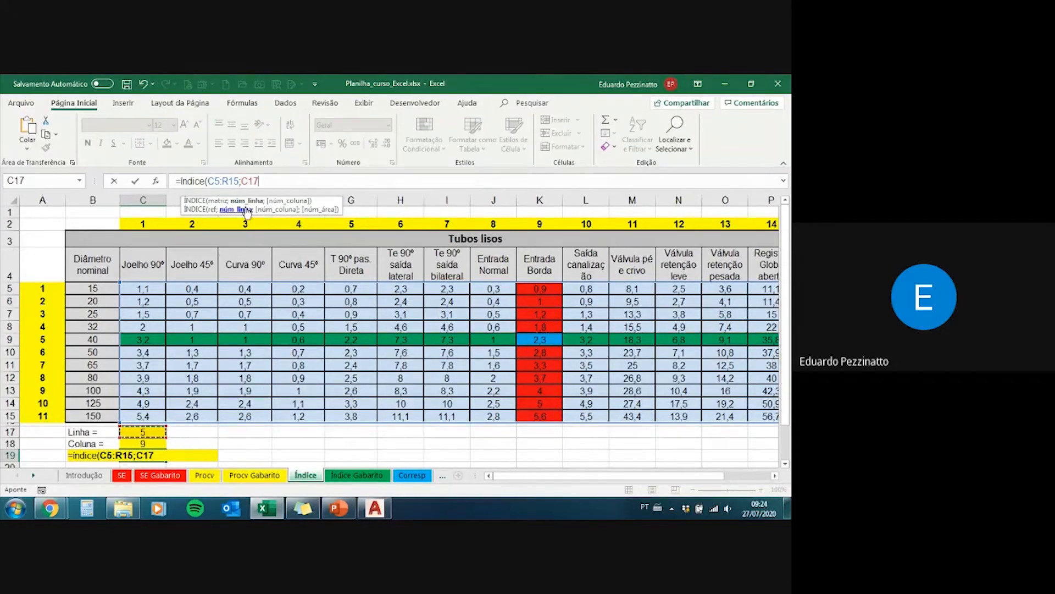
pyautogui.write(';')
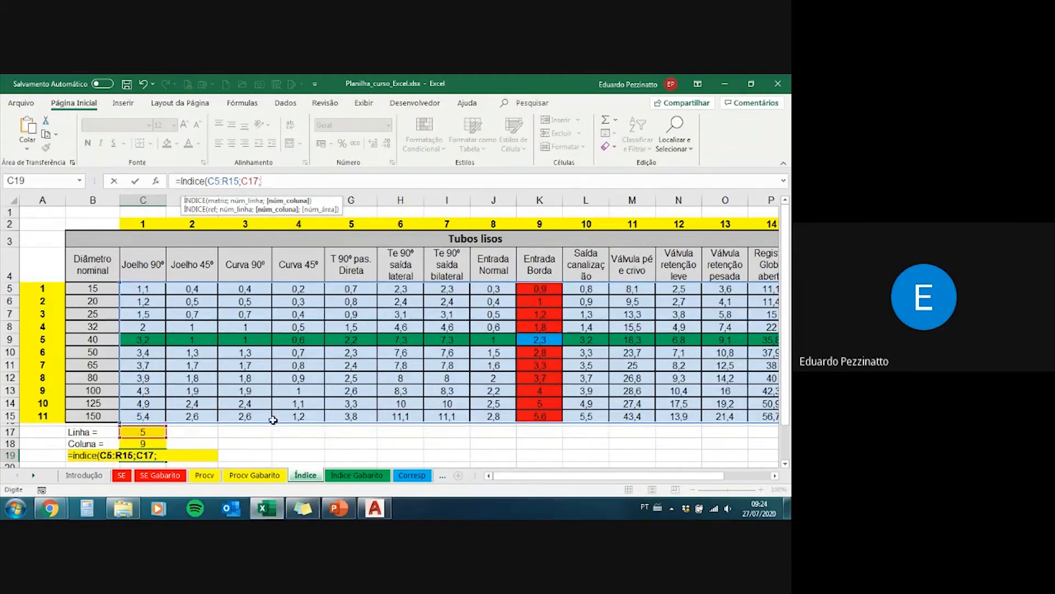
pyautogui.click(156, 445)
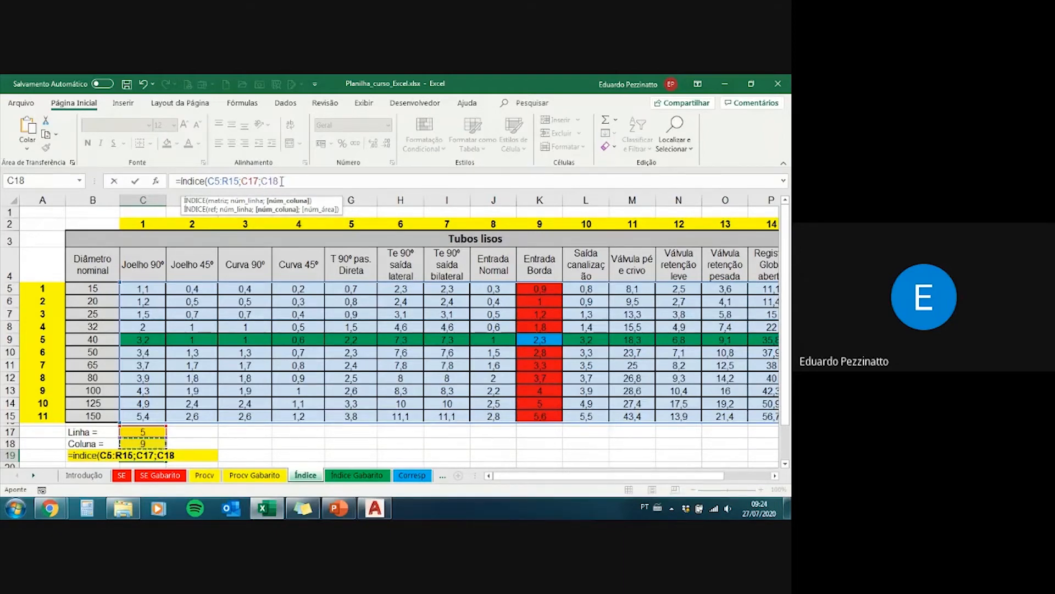
pyautogui.write(')')
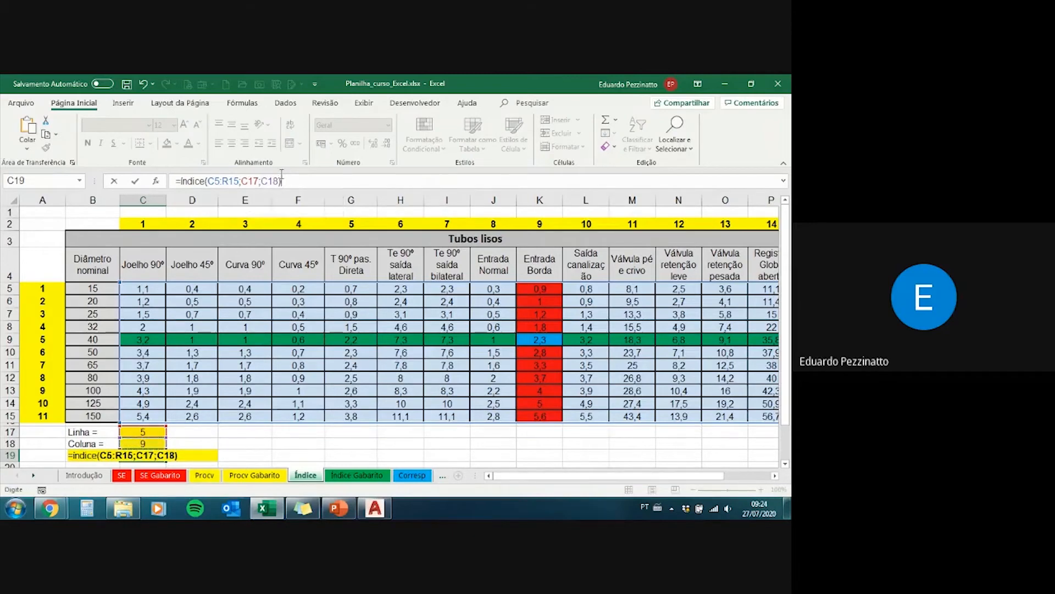
pyautogui.press('Return')
pyautogui.press('Up')
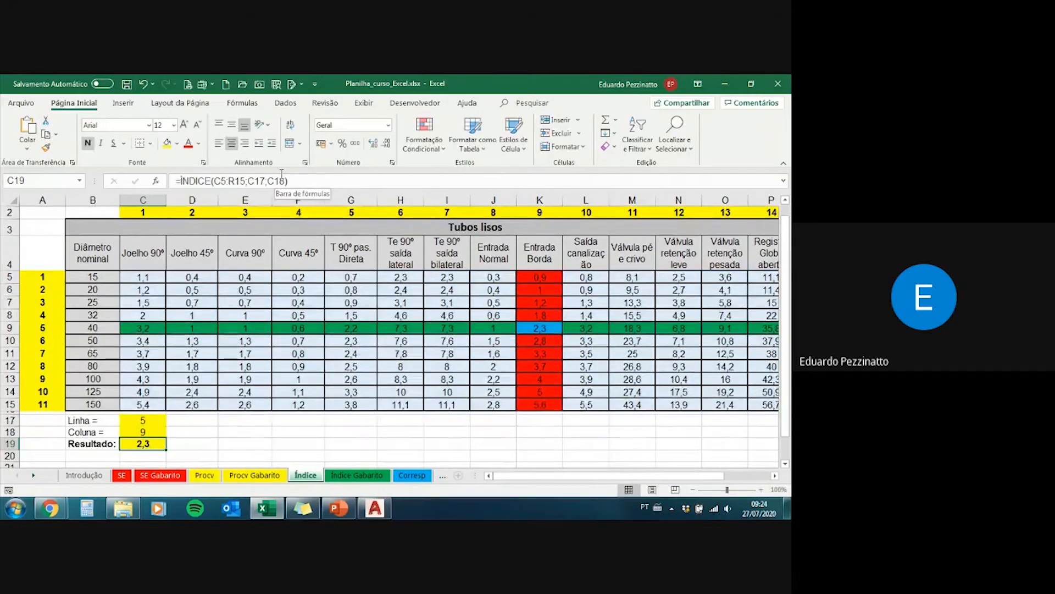
pyautogui.click(529, 328)
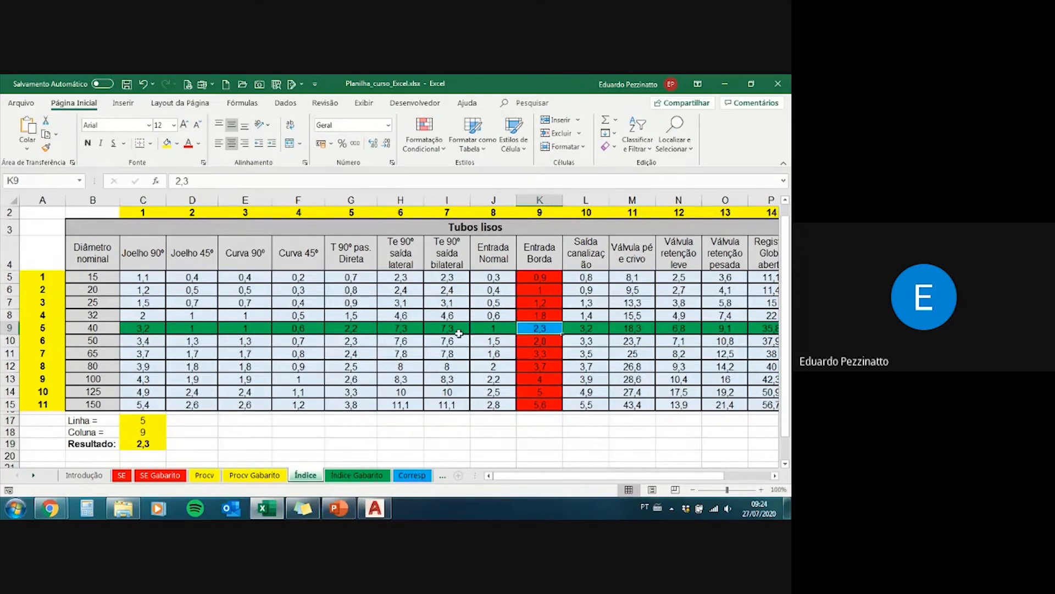
# Step: On the Índice Gabarito sheet, remove the @ before ÍNDICE in the C19 formula
pyautogui.click(345, 475)
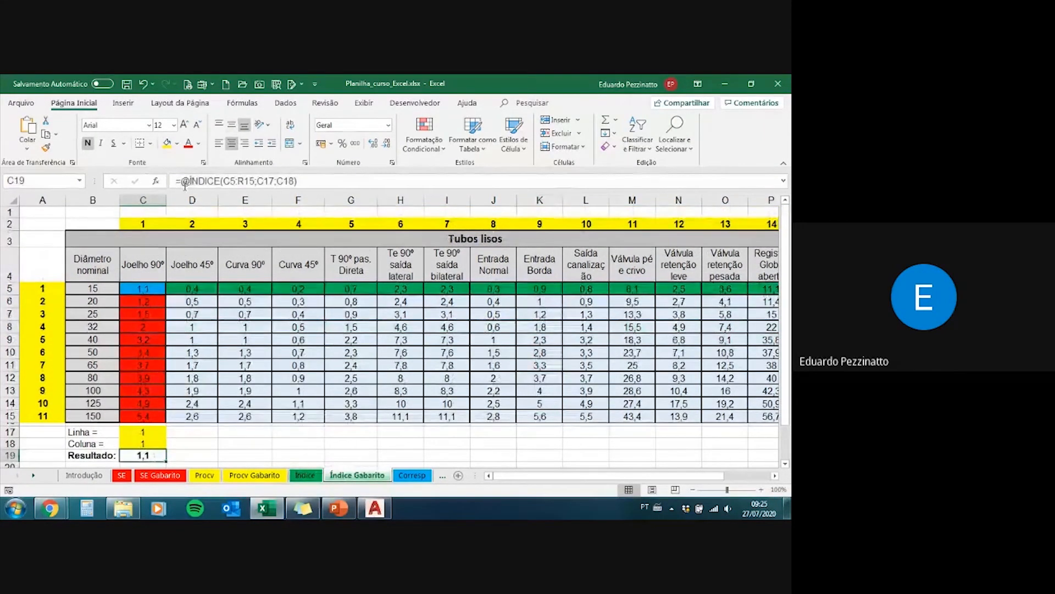
pyautogui.click(185, 182)
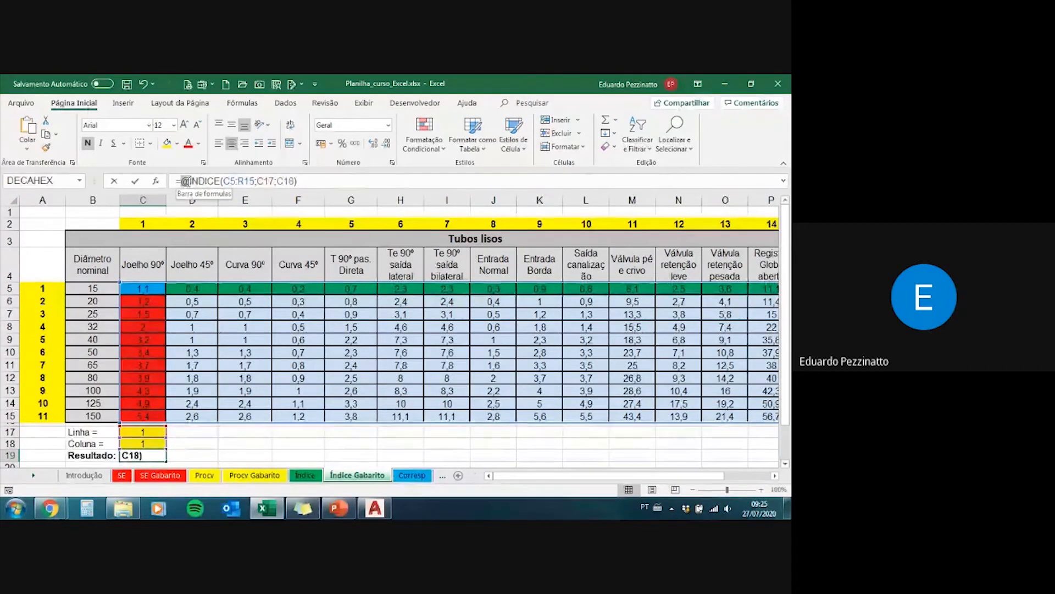
pyautogui.click(185, 180)
pyautogui.press('BackSpace')
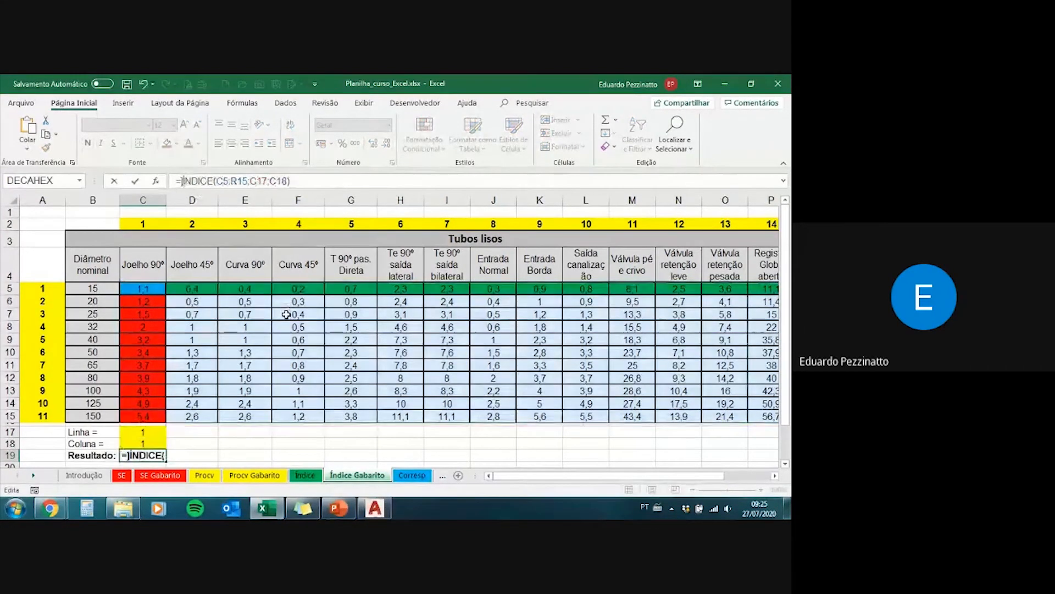
pyautogui.press('Return')
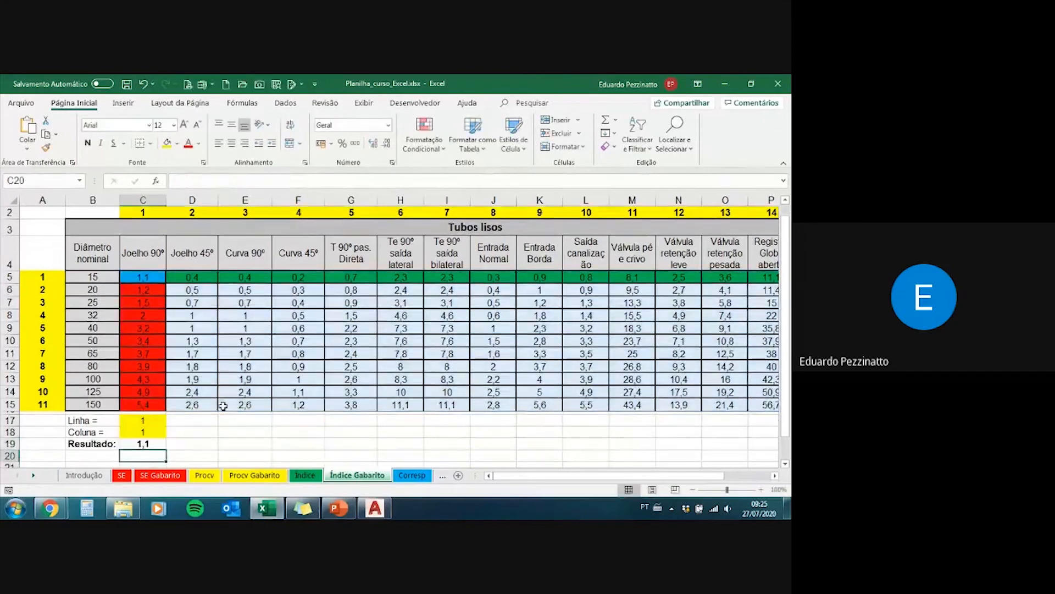
pyautogui.press('Up')
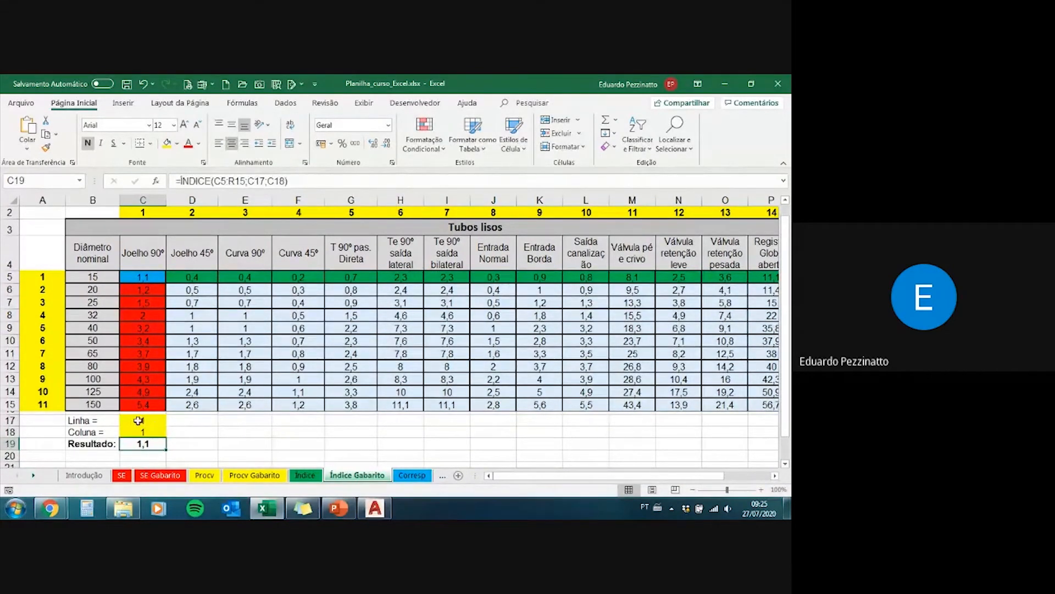
# Step: Check the Linha and Coluna inputs in C17:C18 of the answer sheet and return to the Índice sheet
pyautogui.click(139, 421)
pyautogui.moveTo(139, 421); pyautogui.dragTo(139, 432)
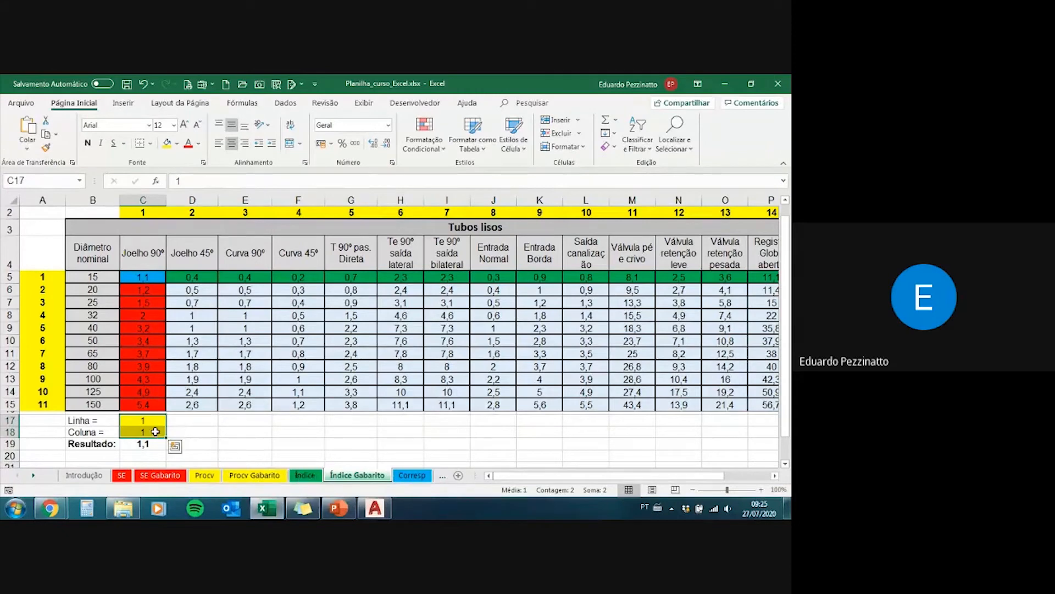
pyautogui.press('Return')
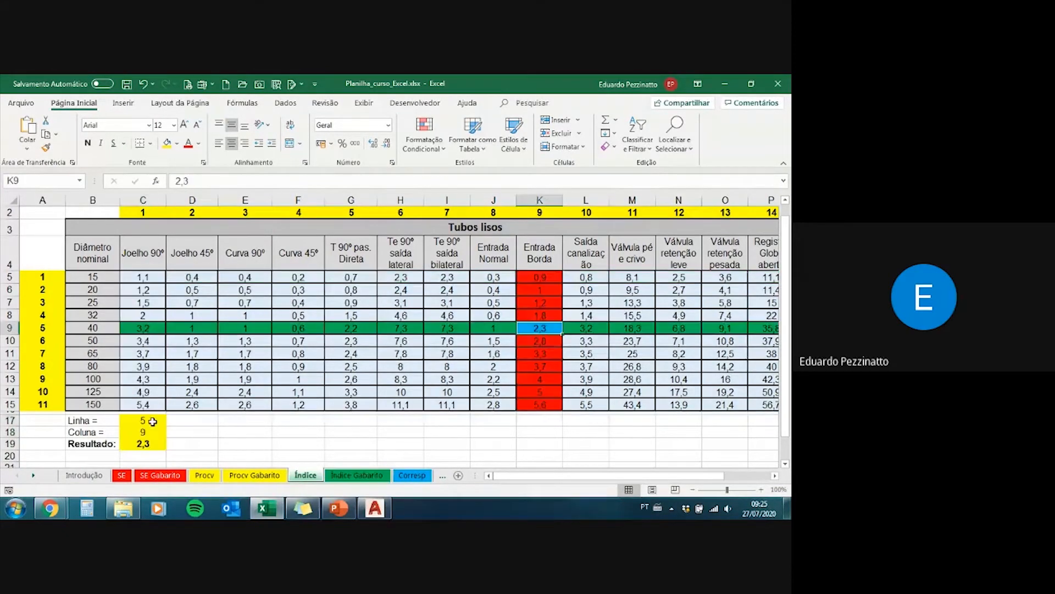
# Step: Set the Linha input in C17 to 8 and check the highlighted intersection at K12
pyautogui.click(154, 421)
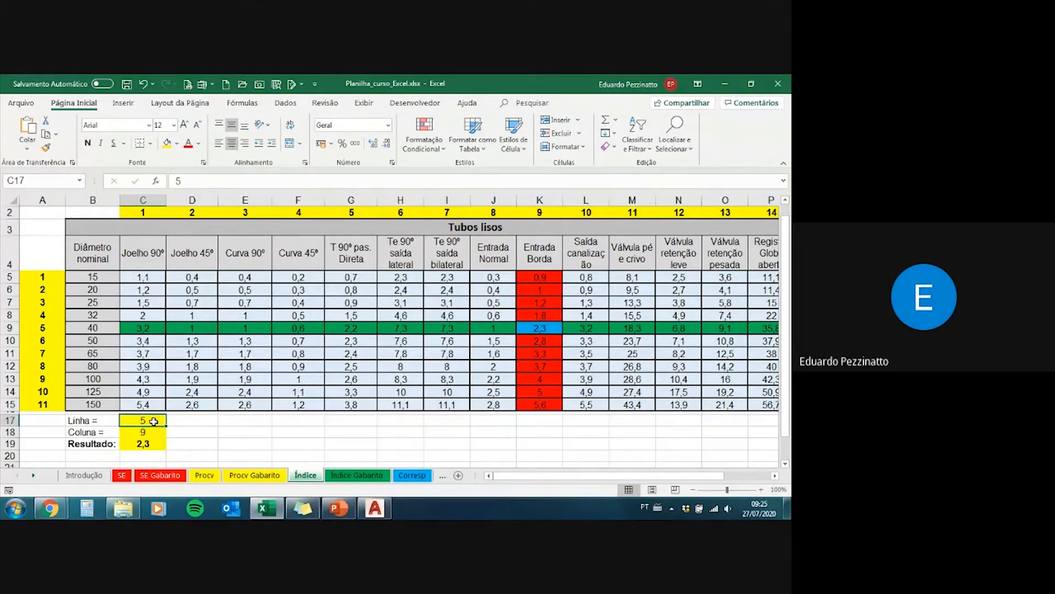
pyautogui.doubleClick(154, 421)
pyautogui.press('BackSpace')
pyautogui.write('8')
pyautogui.press('Return')
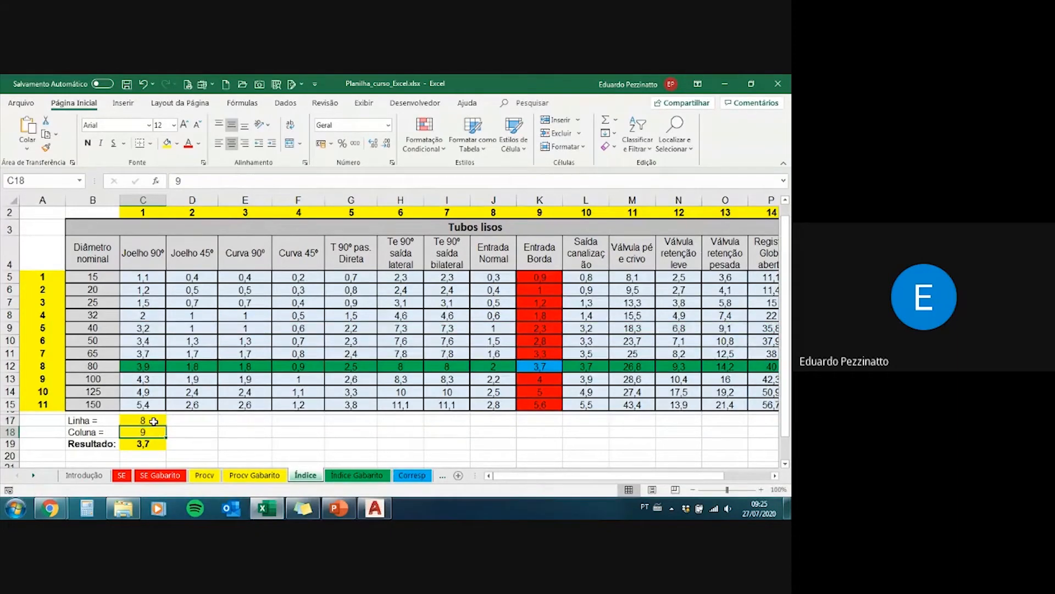
pyautogui.click(554, 365)
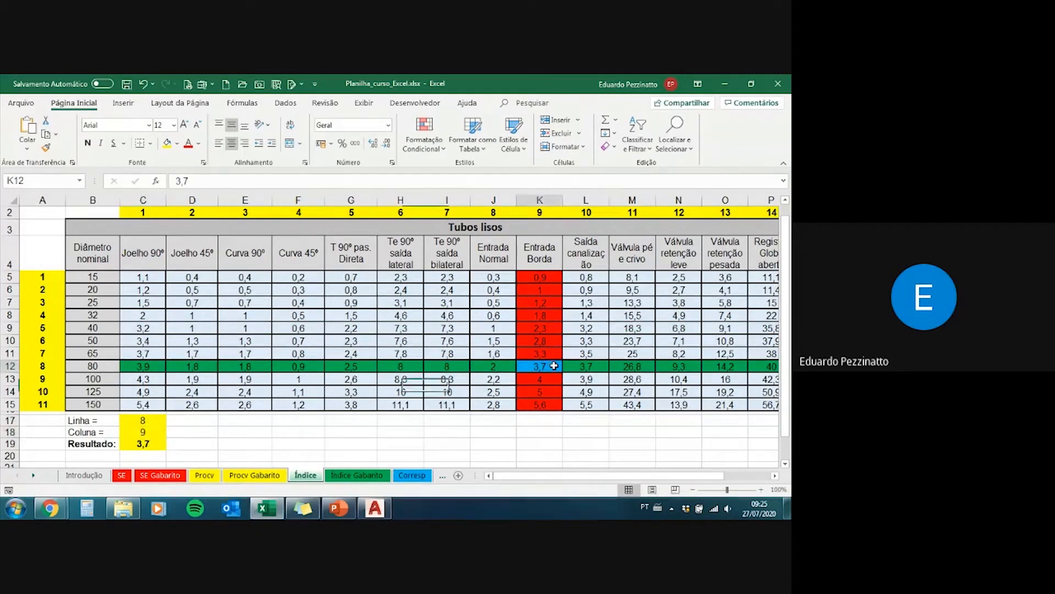
# Step: Demonstrate extending C19's ÍNDICE matrix range to B5:R15, and restore it to C5:R15
pyautogui.click(148, 432)
pyautogui.click(150, 444)
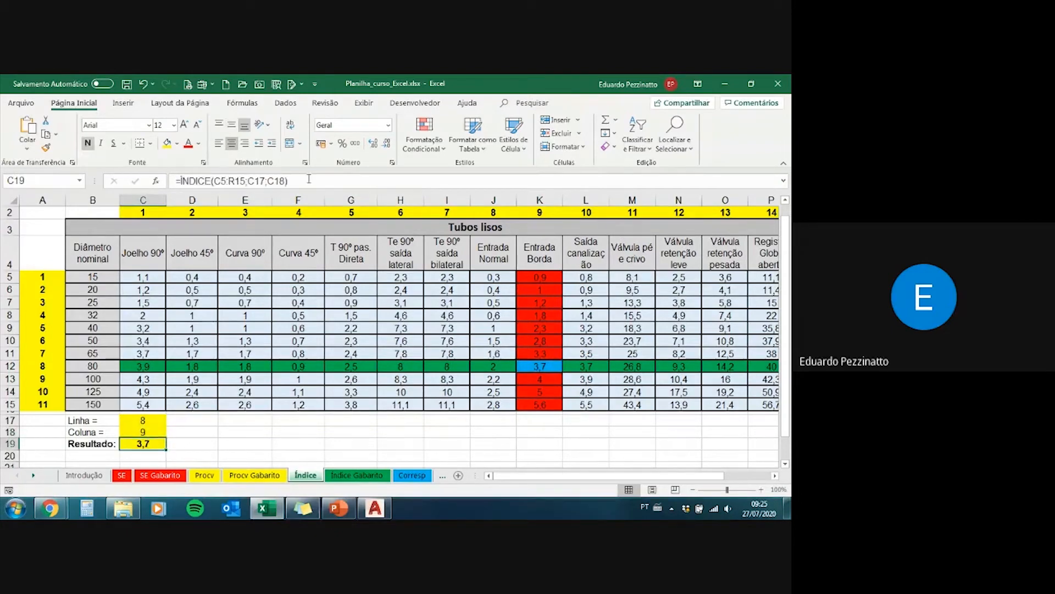
pyautogui.click(308, 181)
pyautogui.moveTo(120, 270); pyautogui.dragTo(72, 272)
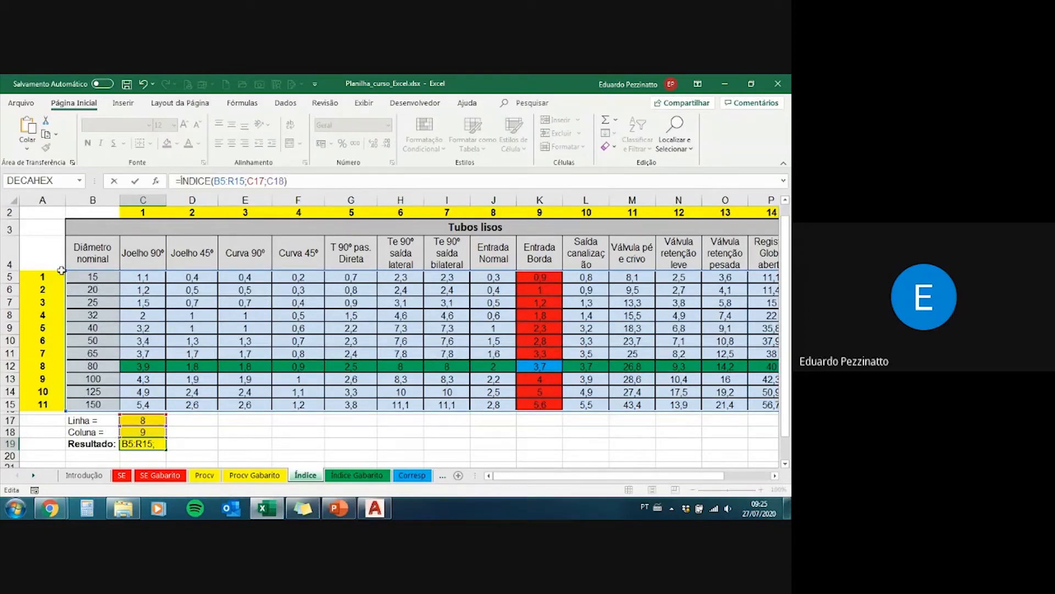
pyautogui.moveTo(66, 271); pyautogui.dragTo(121, 272)
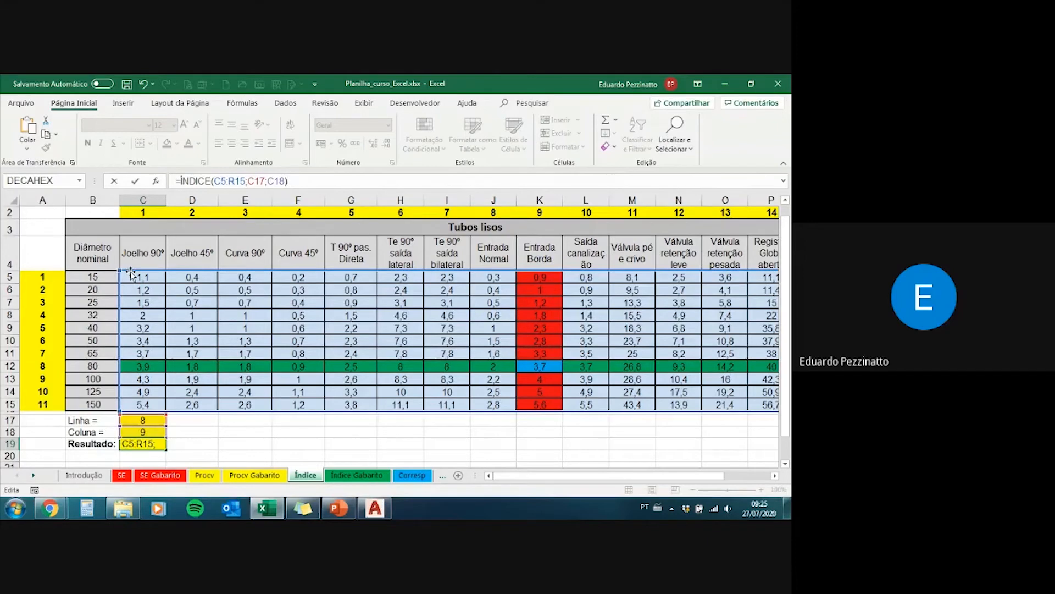
pyautogui.press('Return')
pyautogui.click(144, 443)
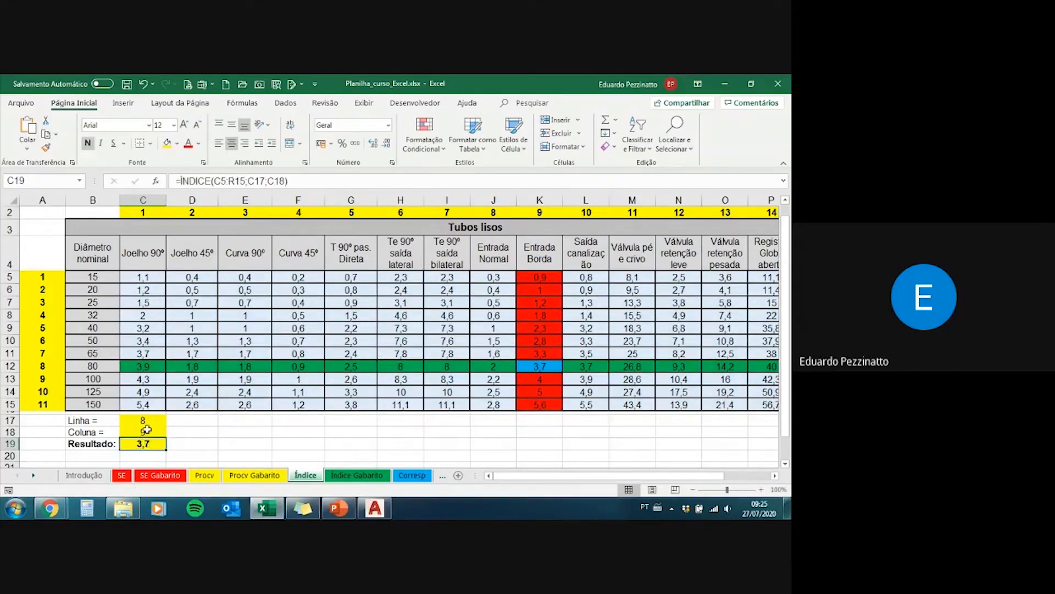
# Step: Set the Linha input in C17 to 1
pyautogui.click(146, 430)
pyautogui.click(152, 419)
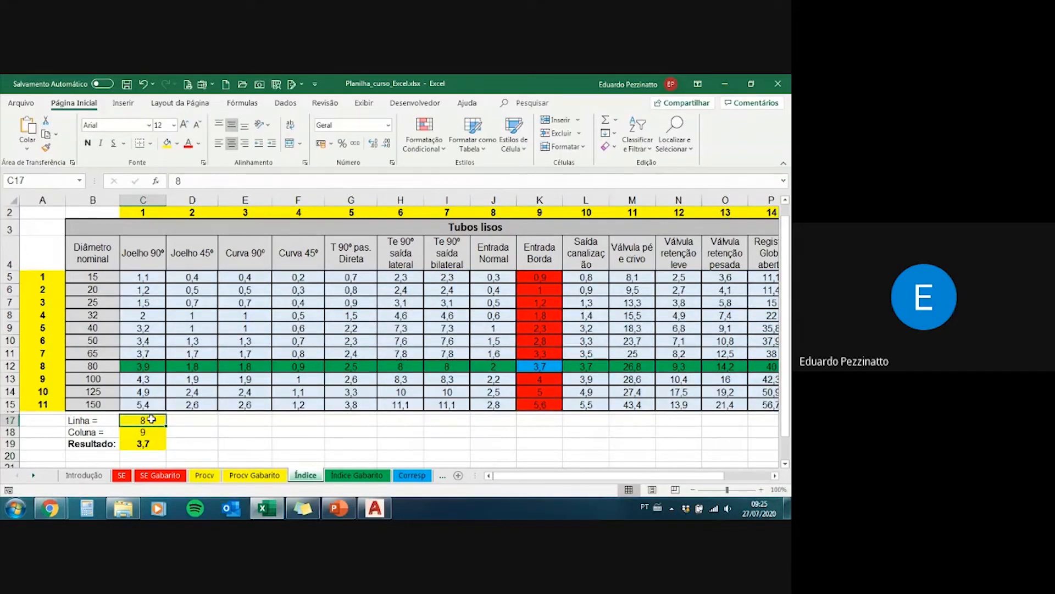
pyautogui.write('1')
pyautogui.press('Return')
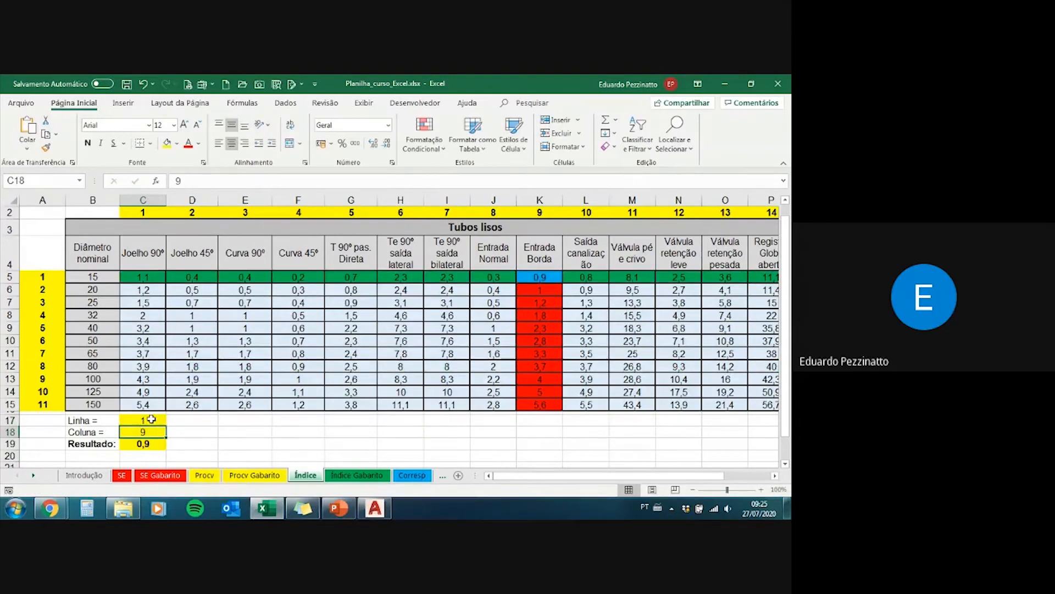
pyautogui.click(151, 420)
pyautogui.press('Return')
# Step: Review the Resultado formula in C19, the Linha input in C17 and the table's data cells starting at C5
pyautogui.moveTo(339, 515)
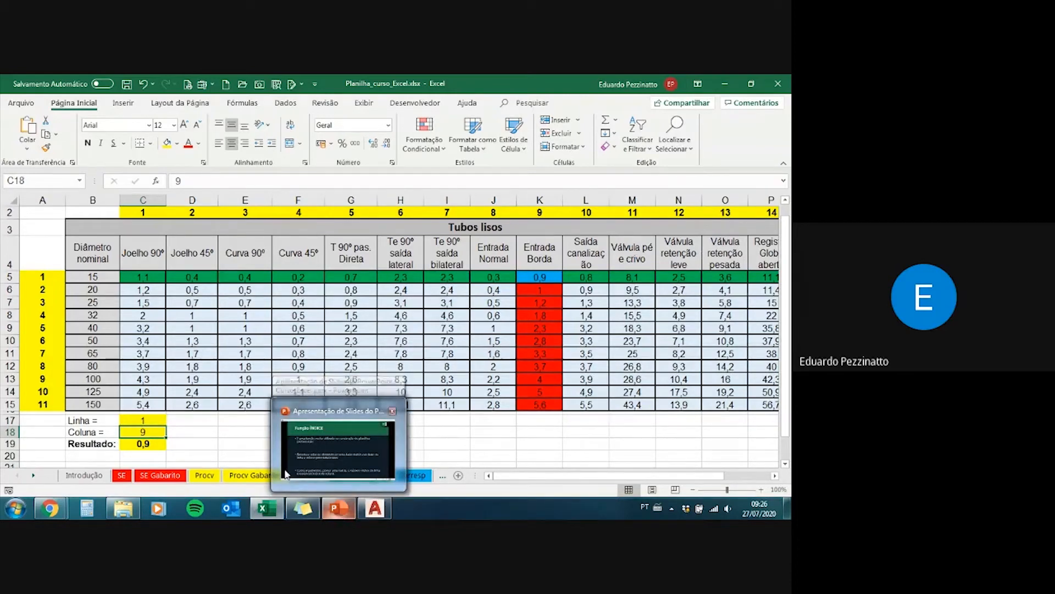
pyautogui.click(150, 444)
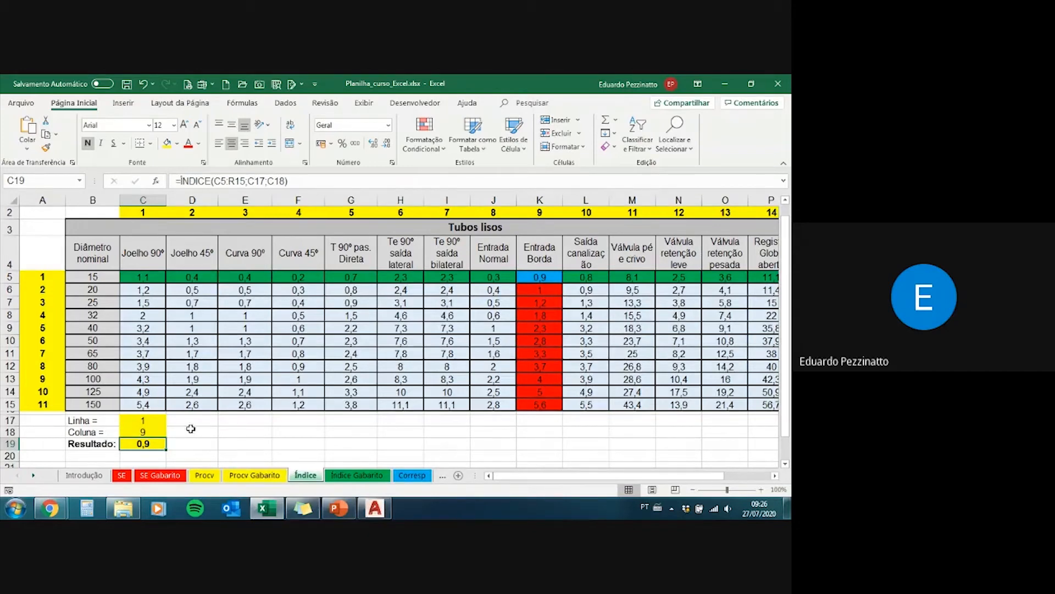
pyautogui.click(153, 421)
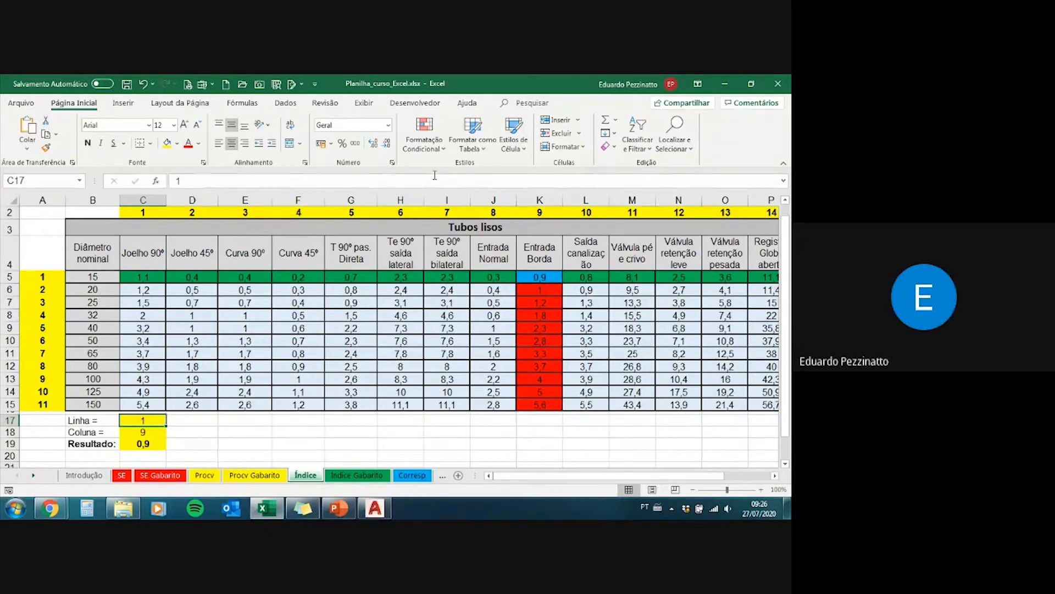
pyautogui.click(153, 294)
pyautogui.moveTo(144, 275); pyautogui.dragTo(643, 404)
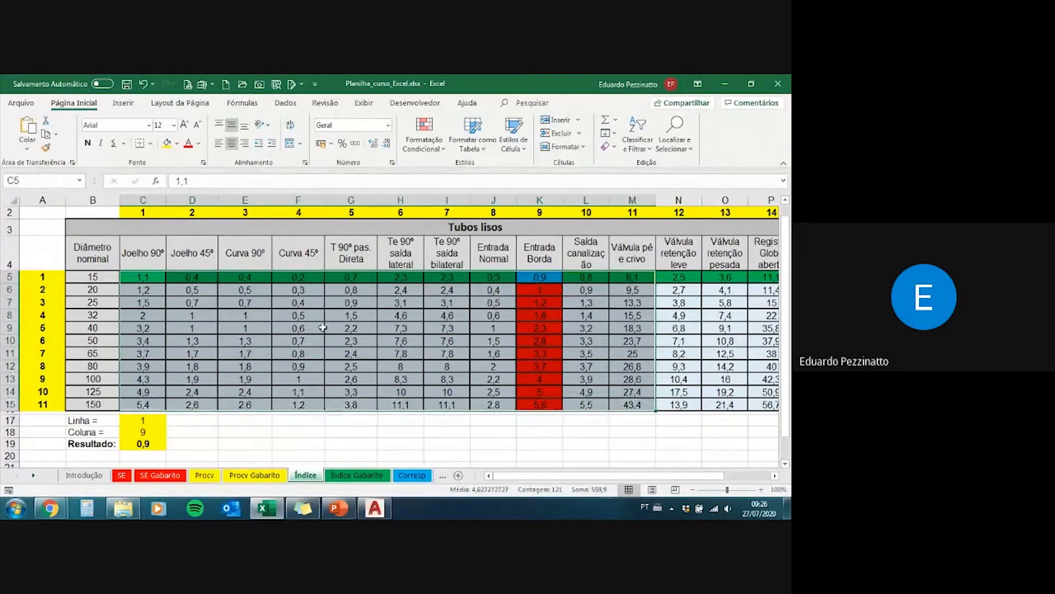
pyautogui.click(297, 336)
# Step: Open the conditional formatting rules manager for cell C5 and inspect the blue intersection rule and the green row rule
pyautogui.click(142, 277)
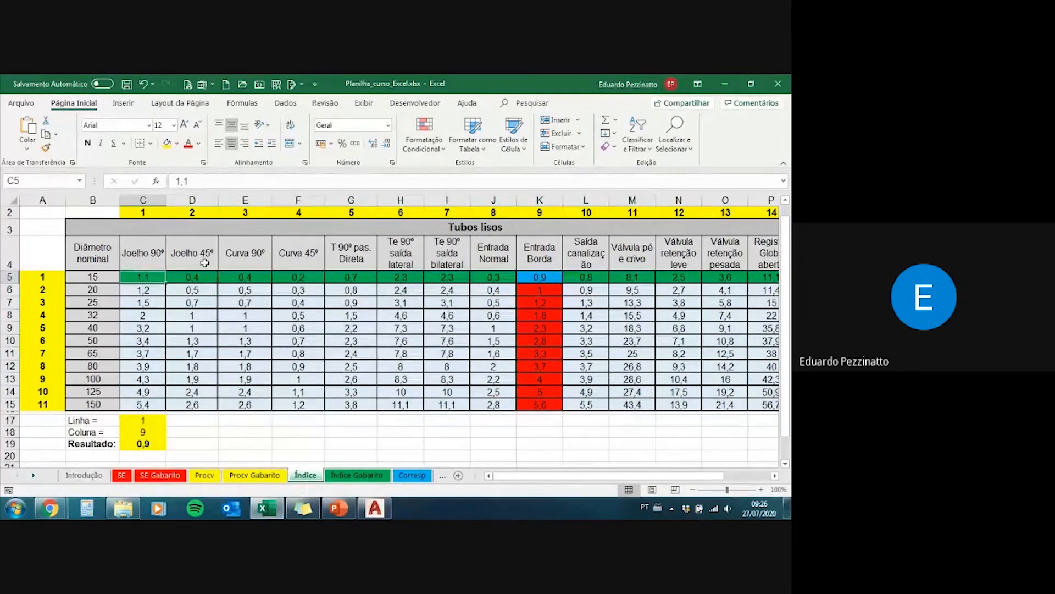
pyautogui.click(438, 153)
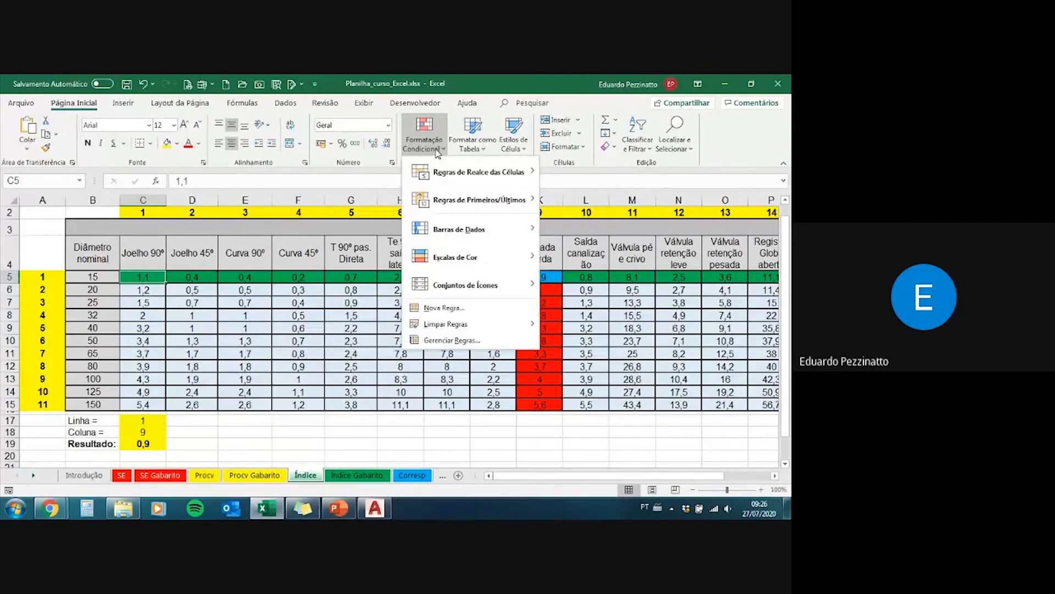
pyautogui.click(463, 345)
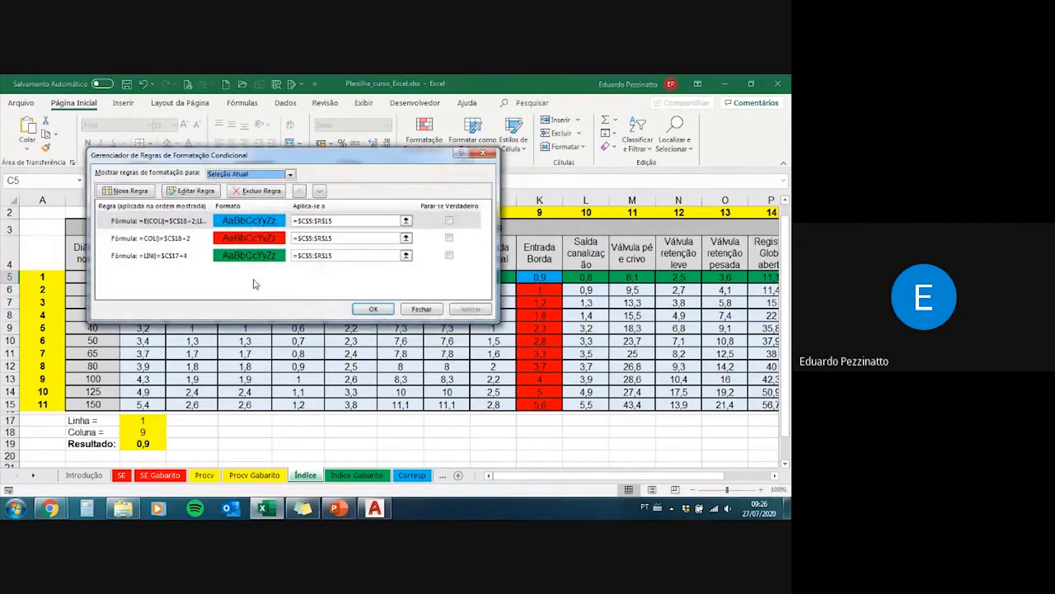
pyautogui.click(192, 219)
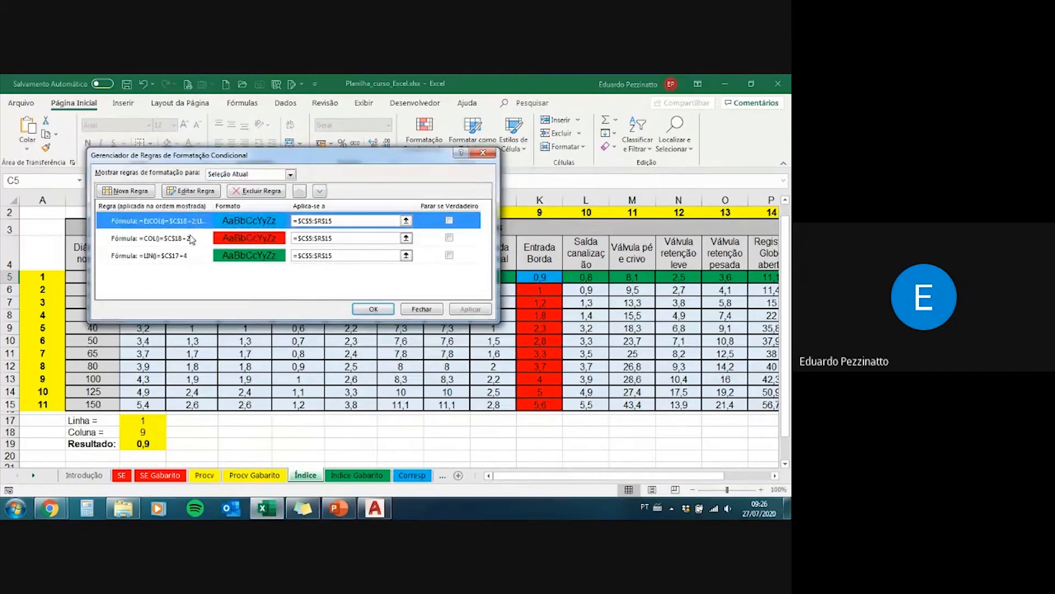
pyautogui.click(192, 256)
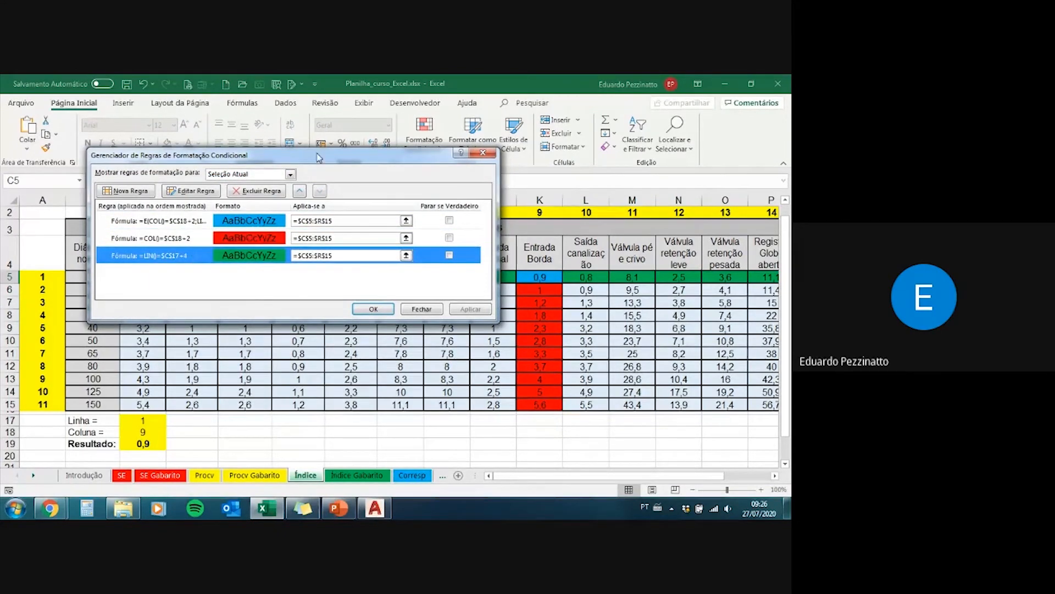
# Step: Inspect the green row rule's formula, examining its LIN() part and $C$17+4 part, and leave the rule unchanged
pyautogui.moveTo(319, 158); pyautogui.dragTo(530, 190)
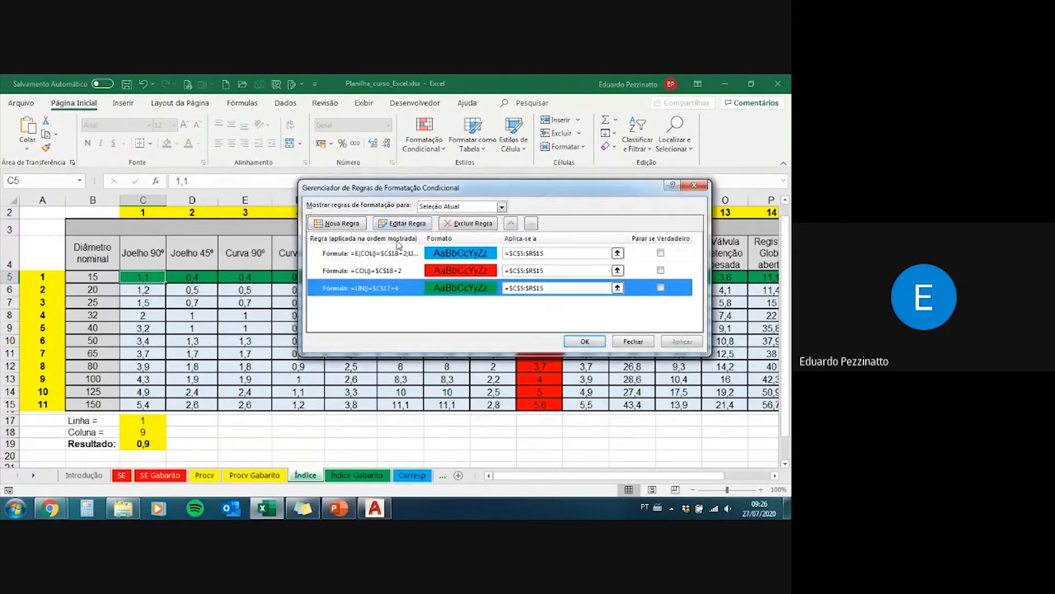
pyautogui.click(400, 224)
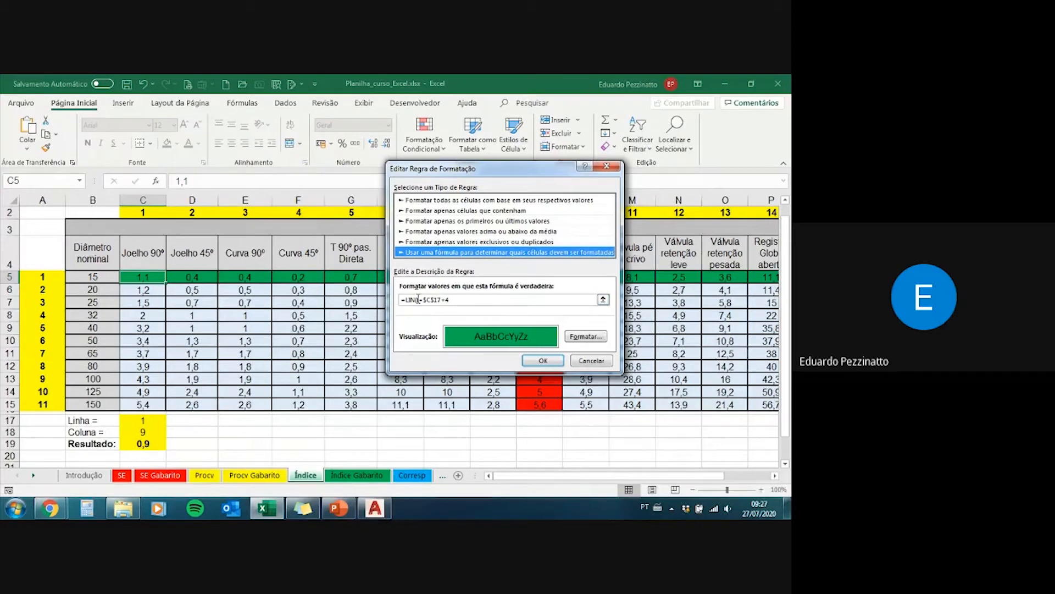
pyautogui.moveTo(418, 300); pyautogui.dragTo(450, 300)
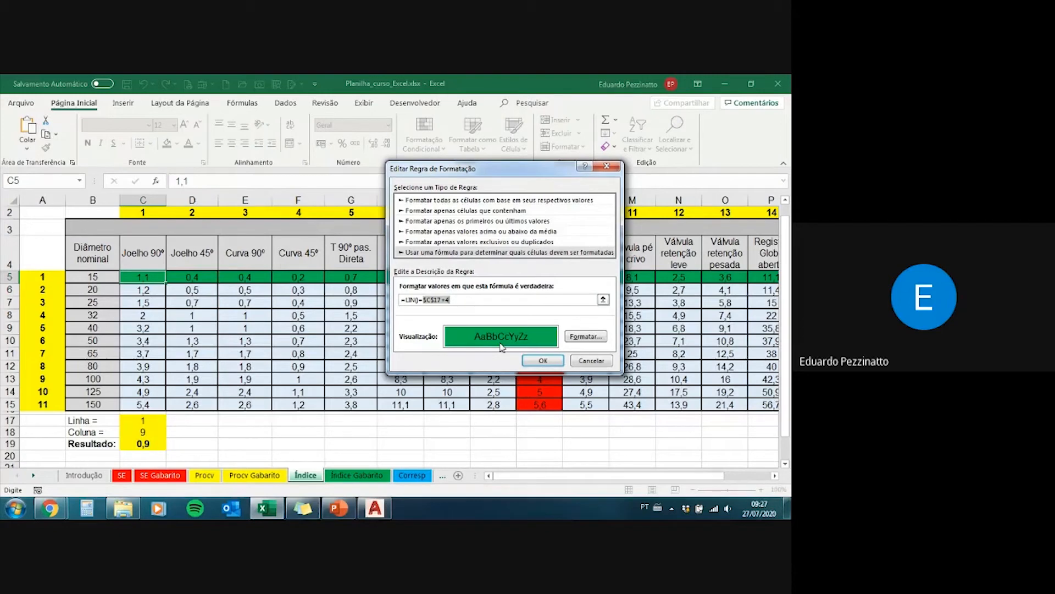
pyautogui.moveTo(450, 299); pyautogui.dragTo(394, 300)
pyautogui.click(403, 300)
pyautogui.moveTo(423, 299); pyautogui.dragTo(456, 299)
pyautogui.click(592, 360)
# Step: Inspect the red column rule and the blue intersection rule's E formula, and close the rules manager without changes
pyautogui.click(400, 270)
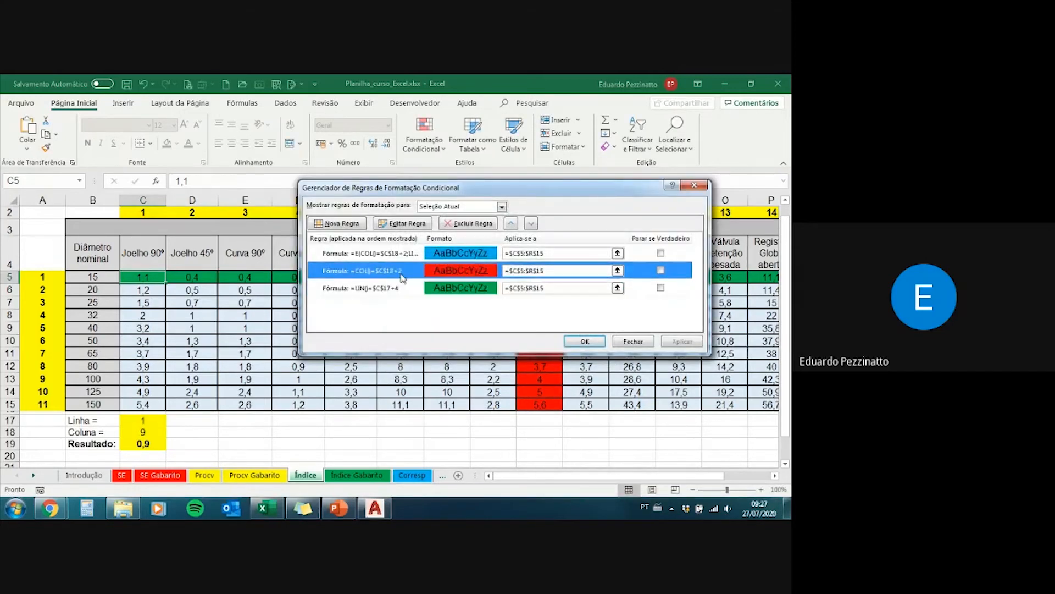
pyautogui.click(408, 254)
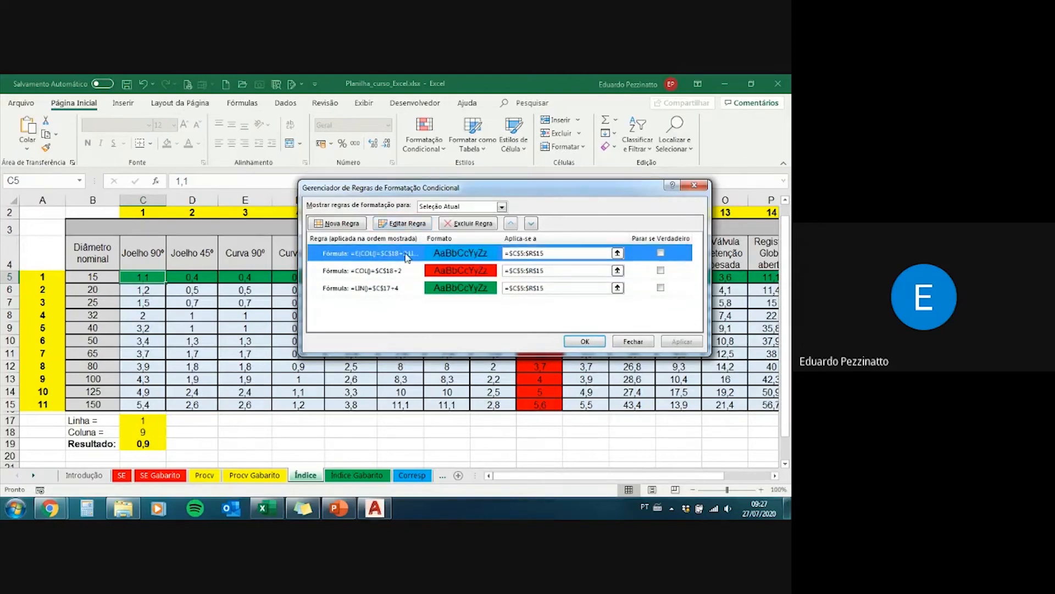
pyautogui.click(404, 222)
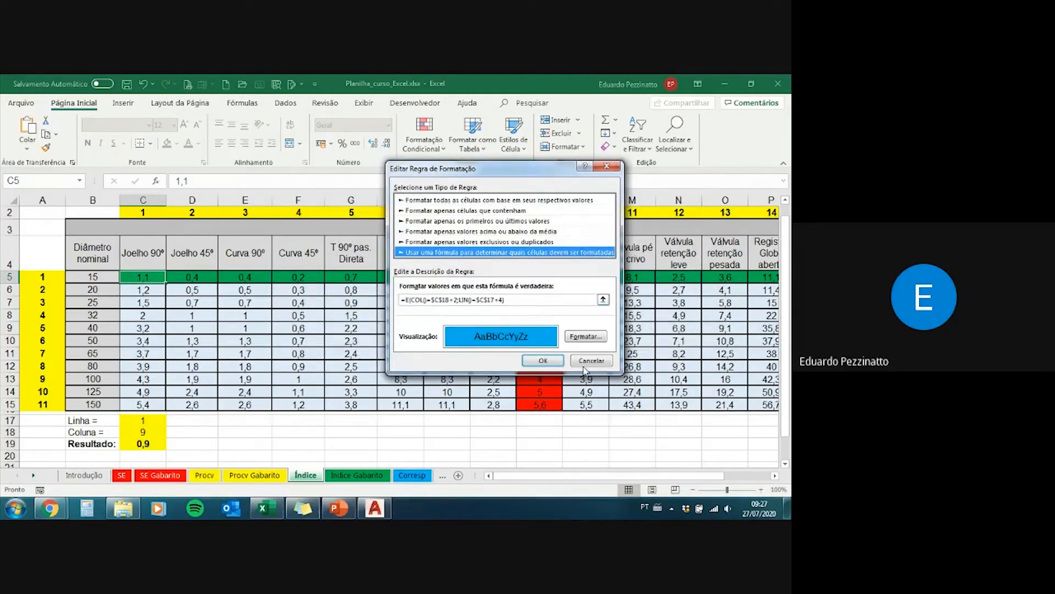
pyautogui.moveTo(494, 167); pyautogui.dragTo(370, 307)
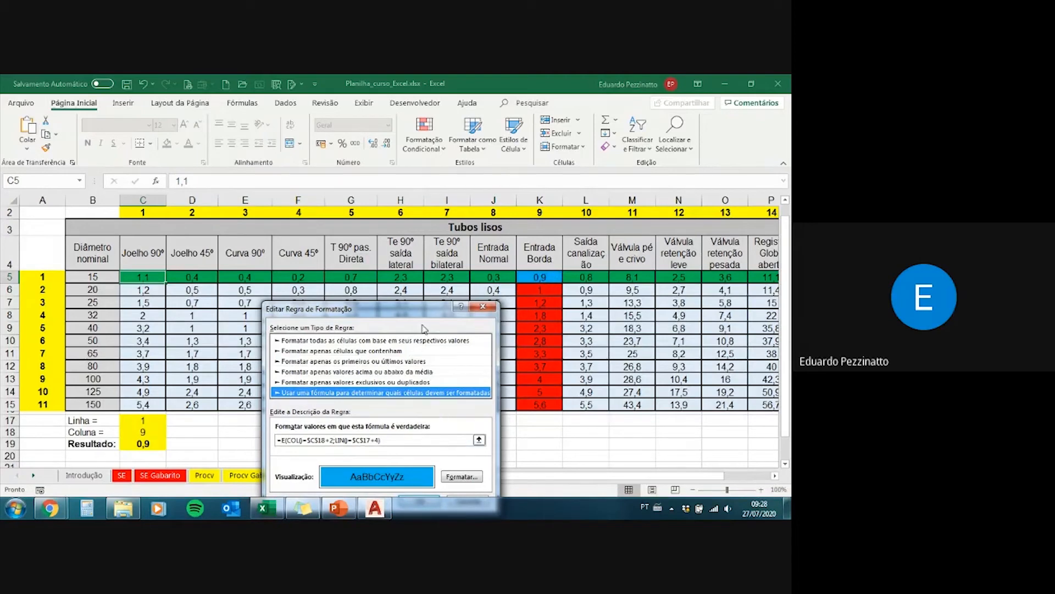
pyautogui.moveTo(424, 308); pyautogui.dragTo(424, 246)
pyautogui.click(466, 443)
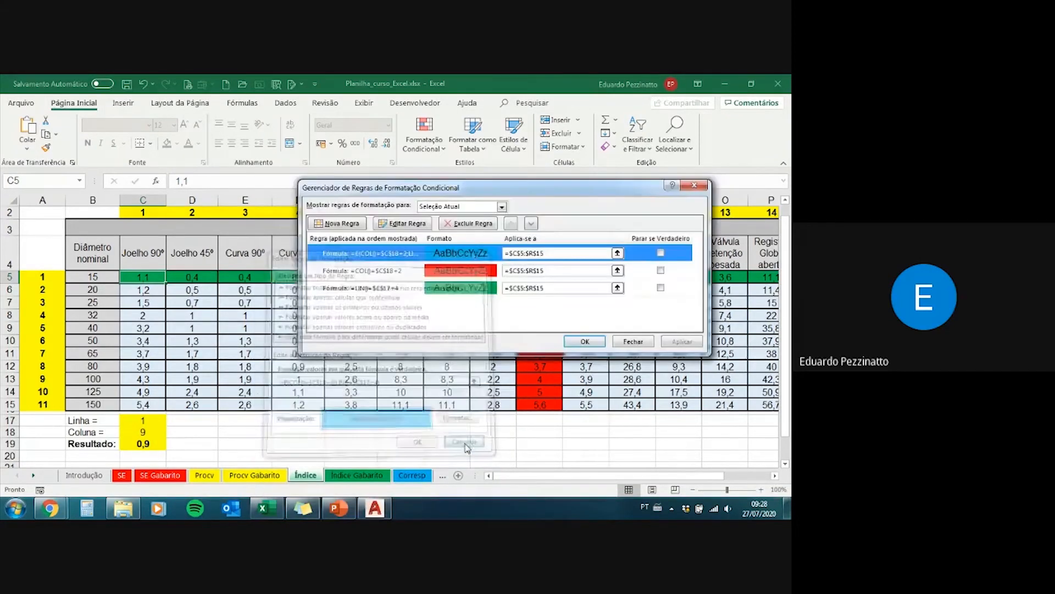
pyautogui.click(694, 185)
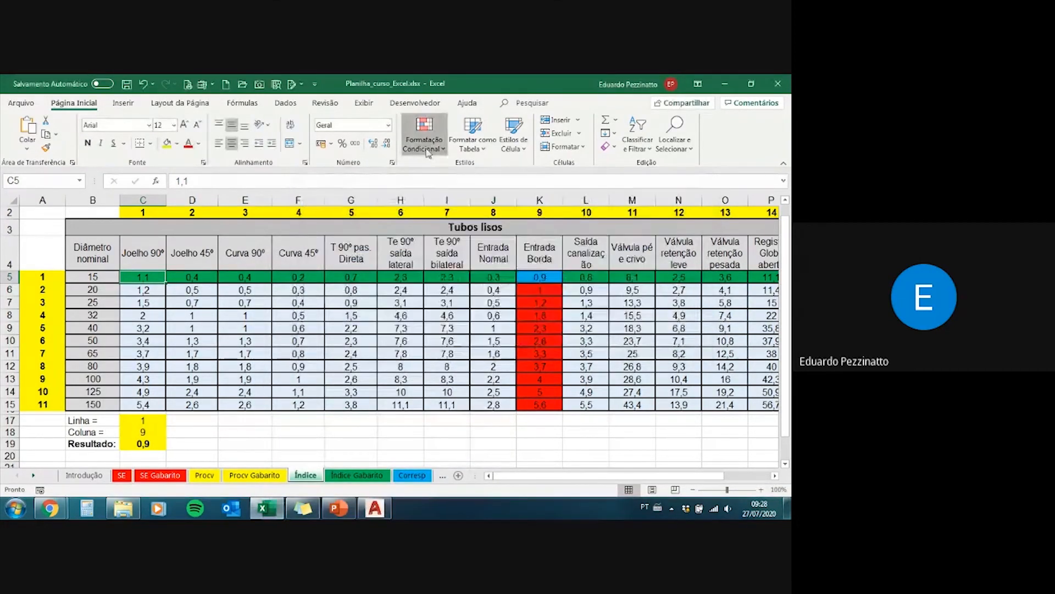
pyautogui.click(425, 137)
pyautogui.moveTo(504, 180)
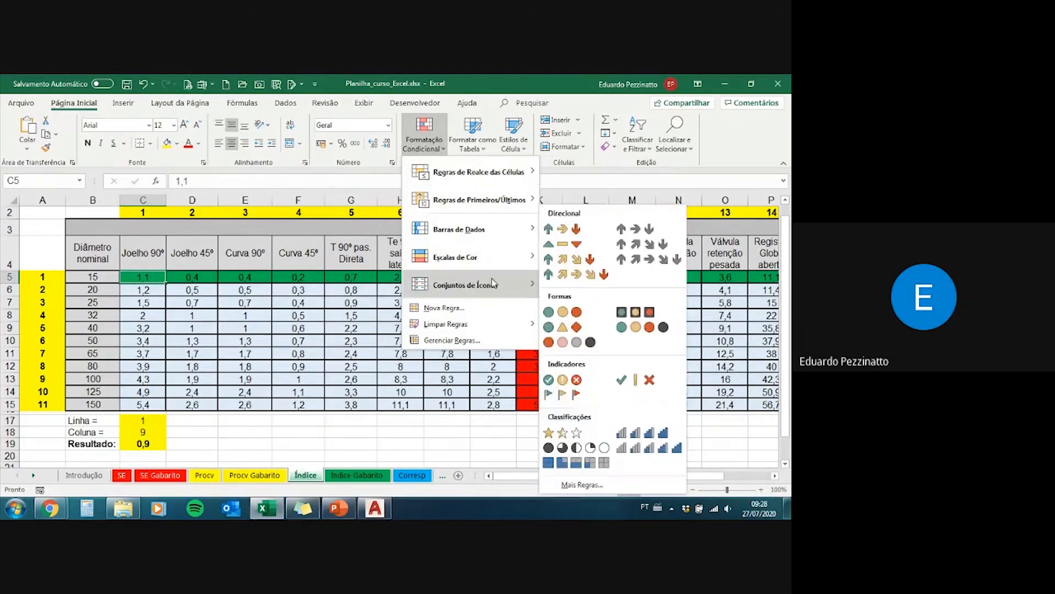
pyautogui.moveTo(506, 240)
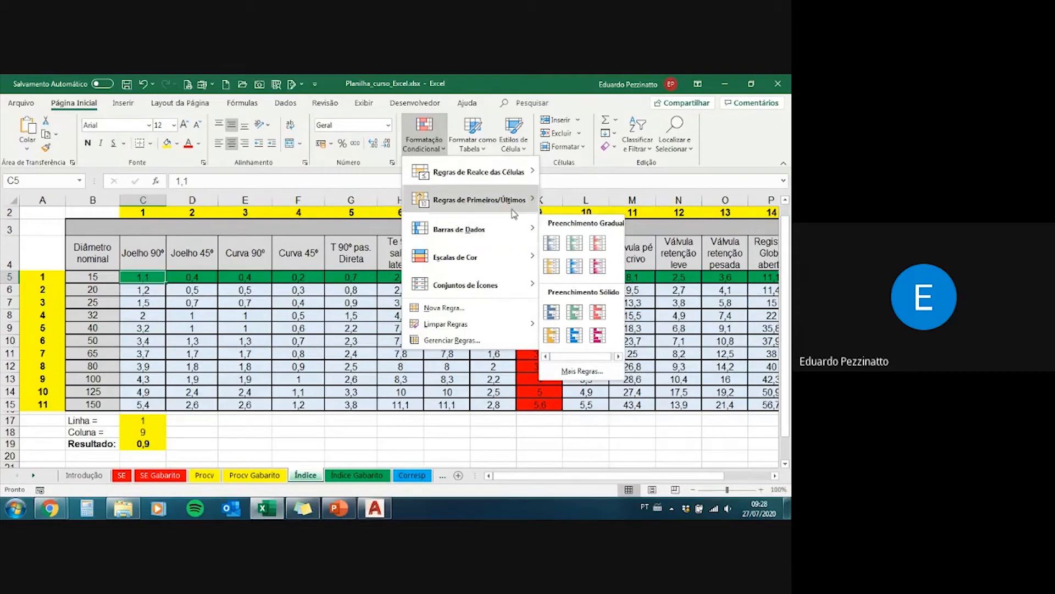
pyautogui.moveTo(514, 209)
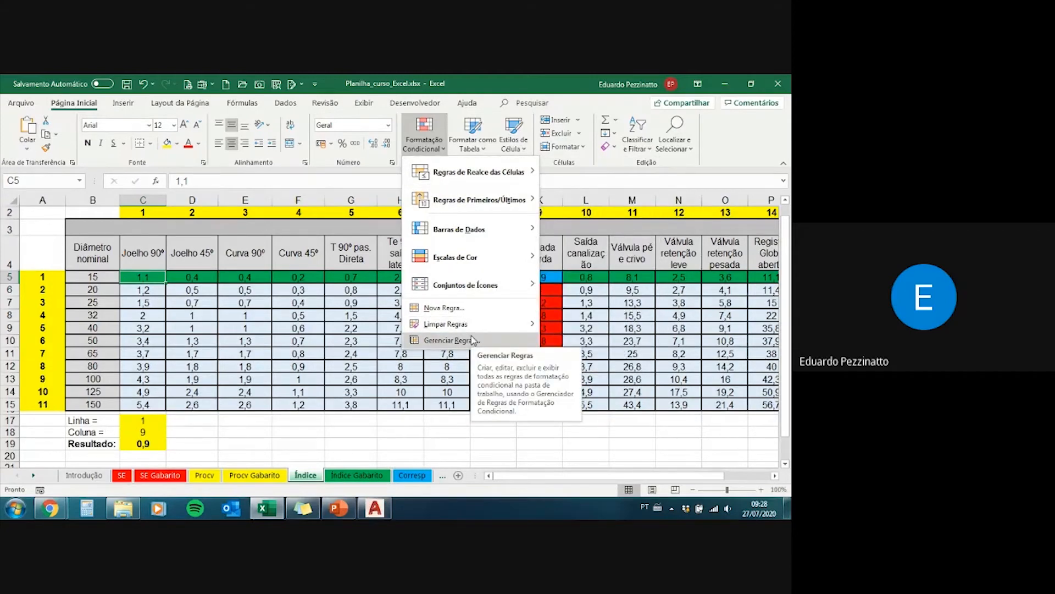
pyautogui.click(267, 434)
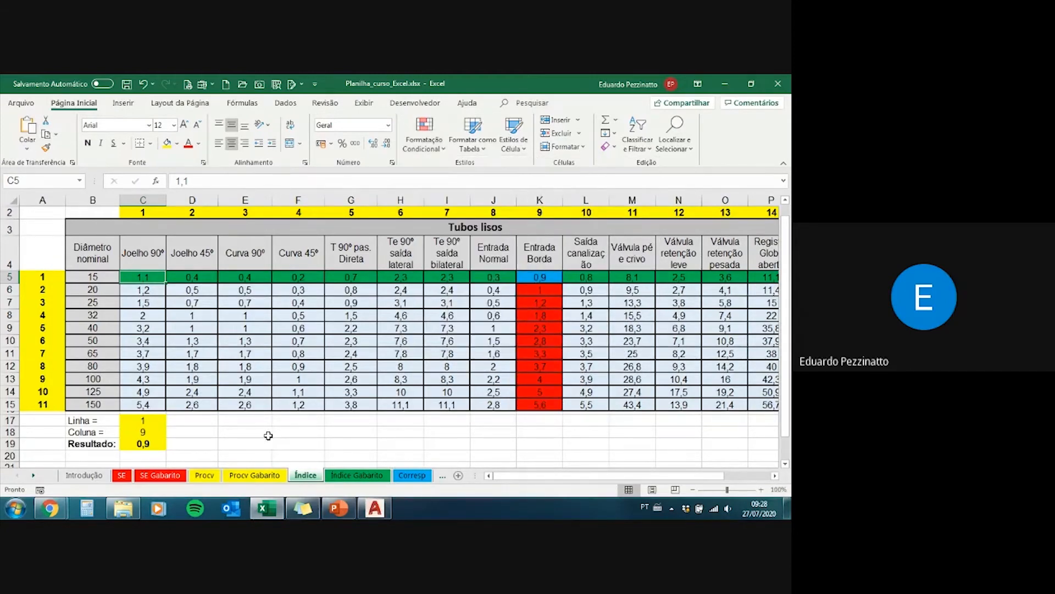
# Step: Enter Aprovado in cell F18, and replace it with Reprovado
pyautogui.click(297, 432)
pyautogui.write('A')
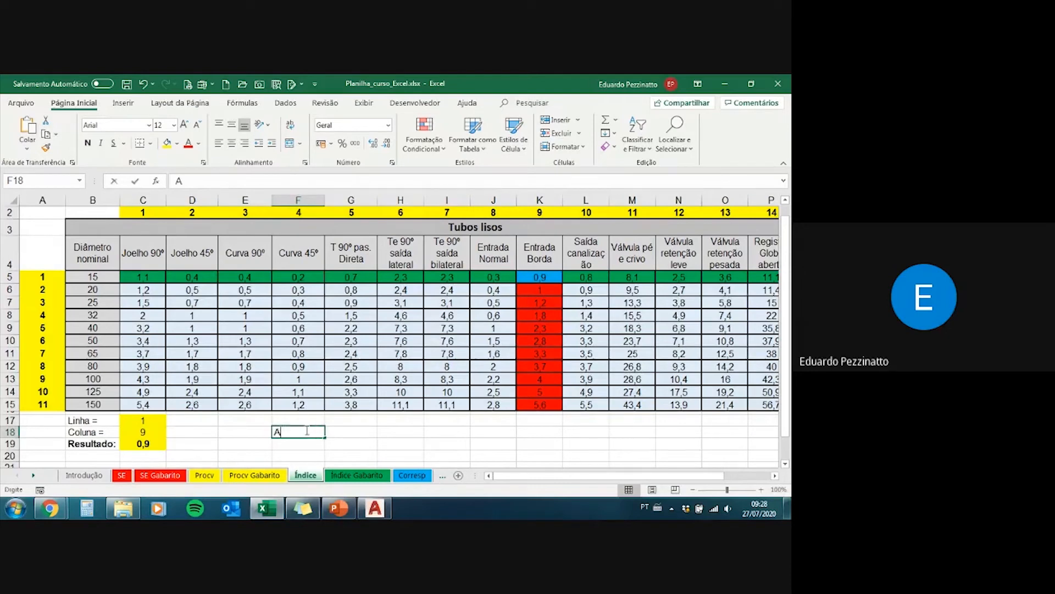
pyautogui.write('provado')
pyautogui.press('Return')
pyautogui.press('Up')
pyautogui.write('Reprovado')
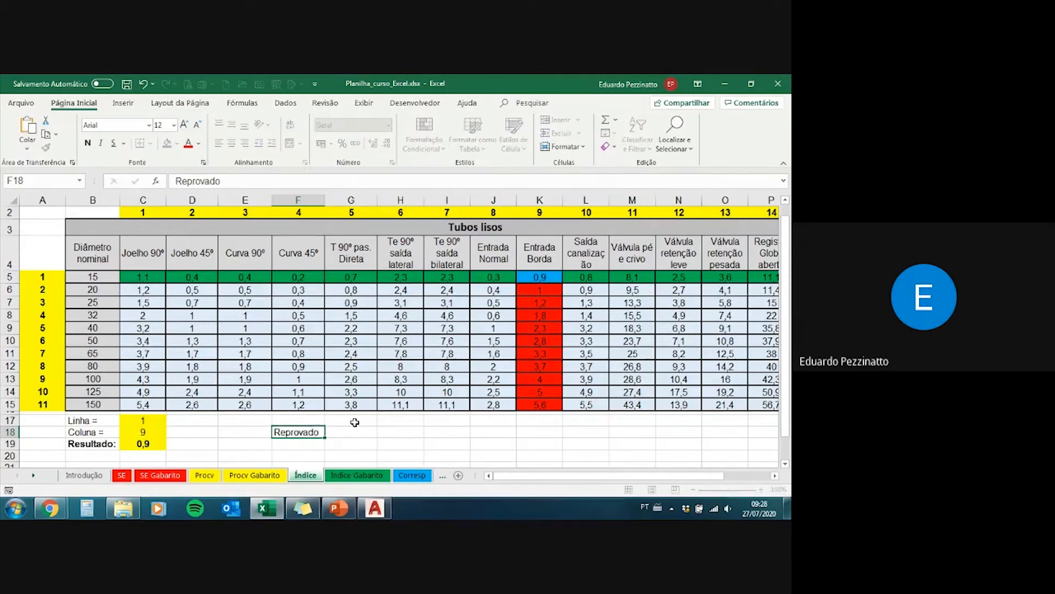
pyautogui.press('Return')
pyautogui.press('Up')
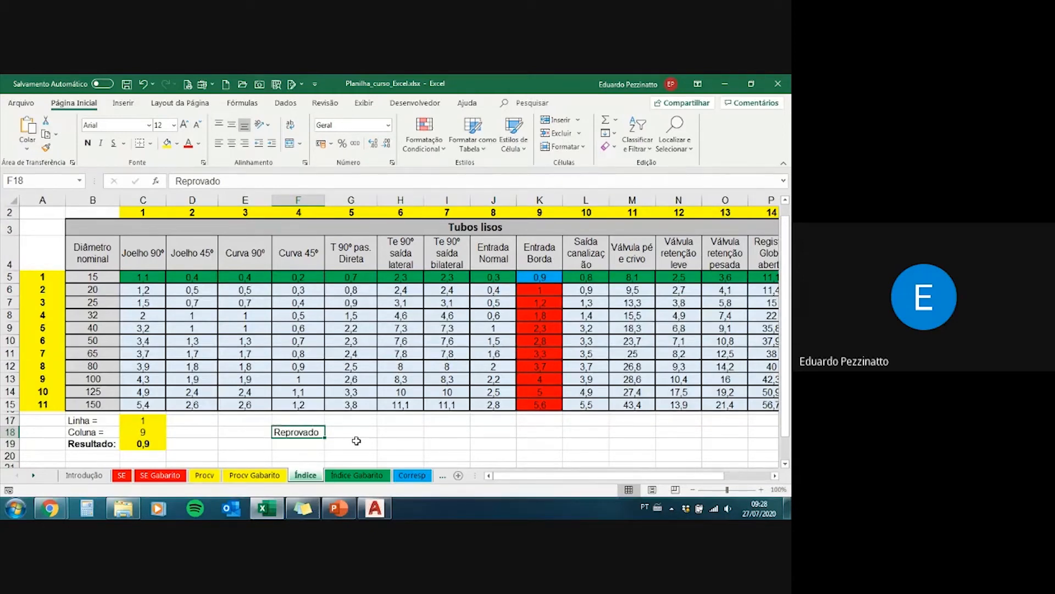
# Step: Replace the text in F18 with Passou and give the cell a green fill
pyautogui.press('Delete')
pyautogui.write('P')
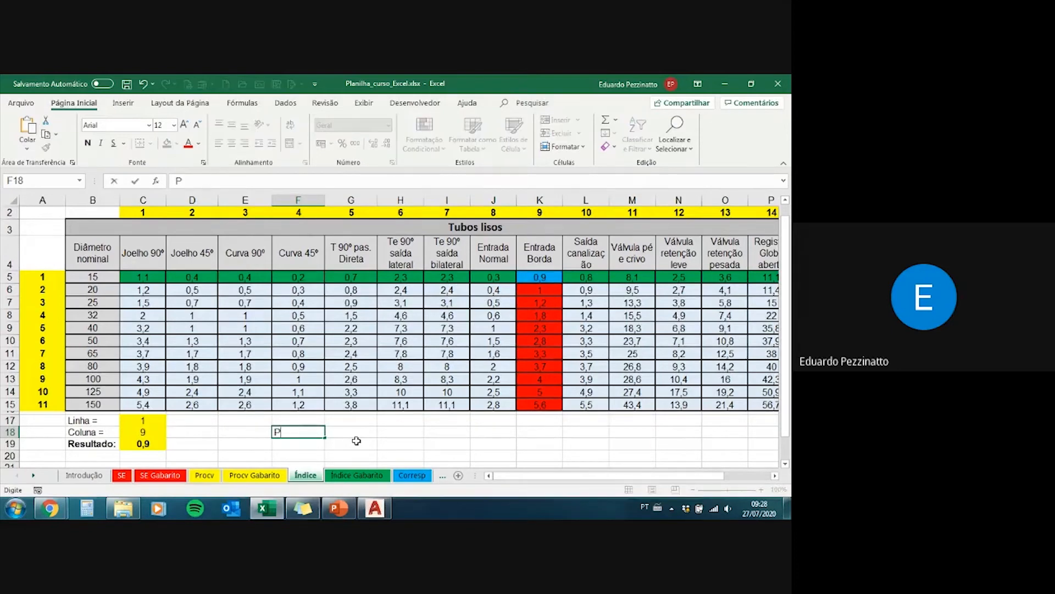
pyautogui.write('assou')
pyautogui.press('Return')
pyautogui.press('Up')
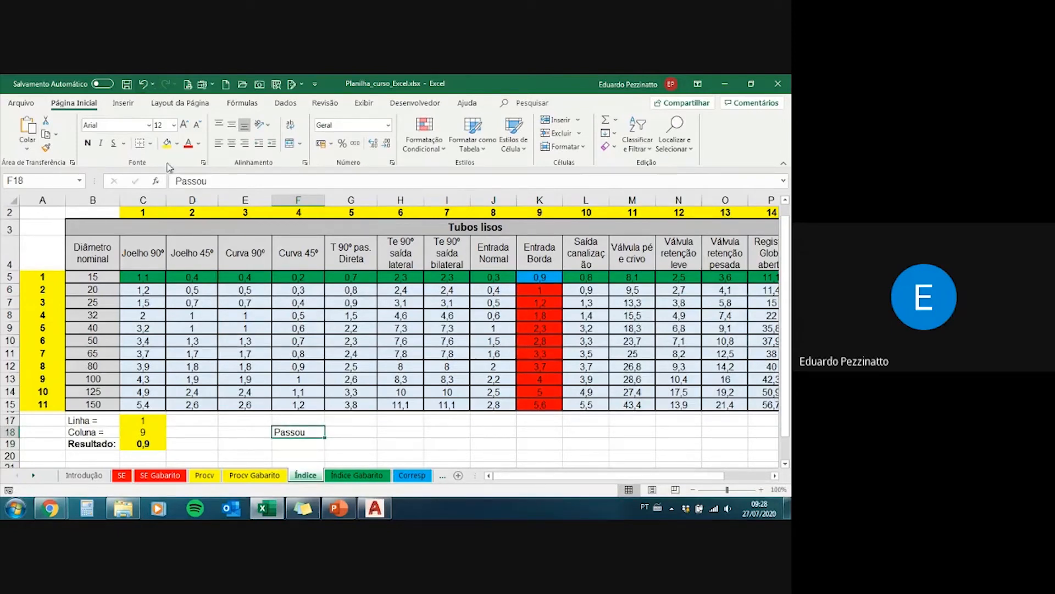
pyautogui.click(177, 143)
pyautogui.click(219, 273)
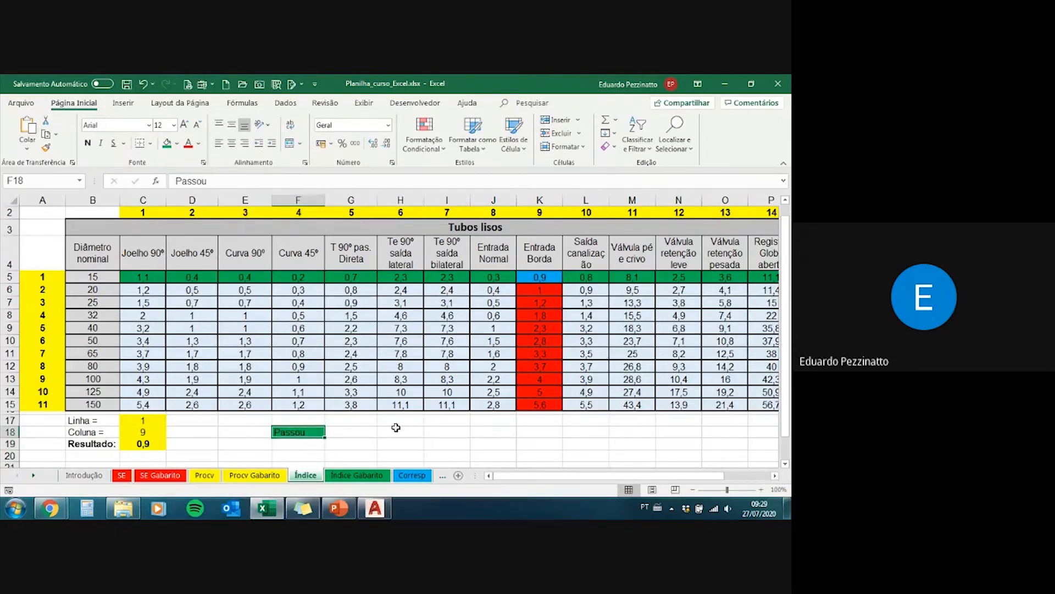
# Step: Change the text in F18 to Não Passou
pyautogui.write('Não')
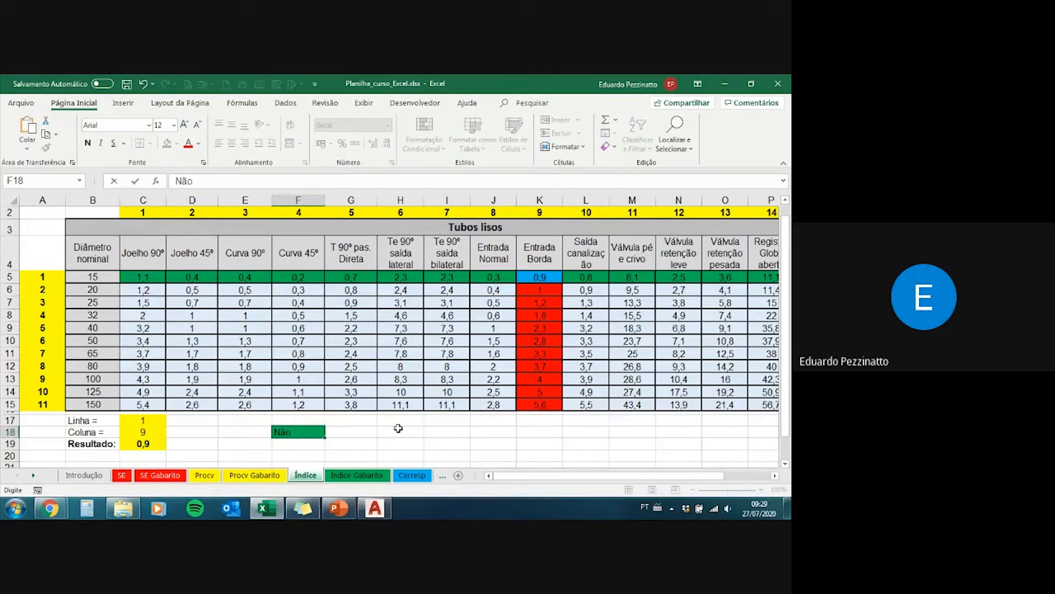
pyautogui.write(' Passou')
pyautogui.hotkey('ctrl', 'Return')
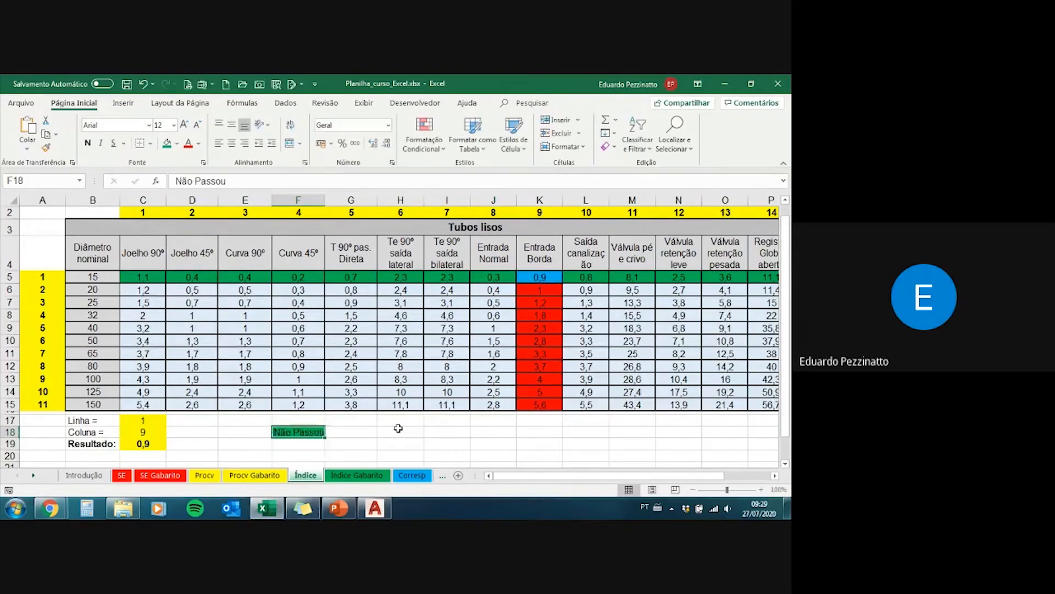
# Step: Change the text in F18 to Insuficiente and give the cell a red fill
pyautogui.write('Inf')
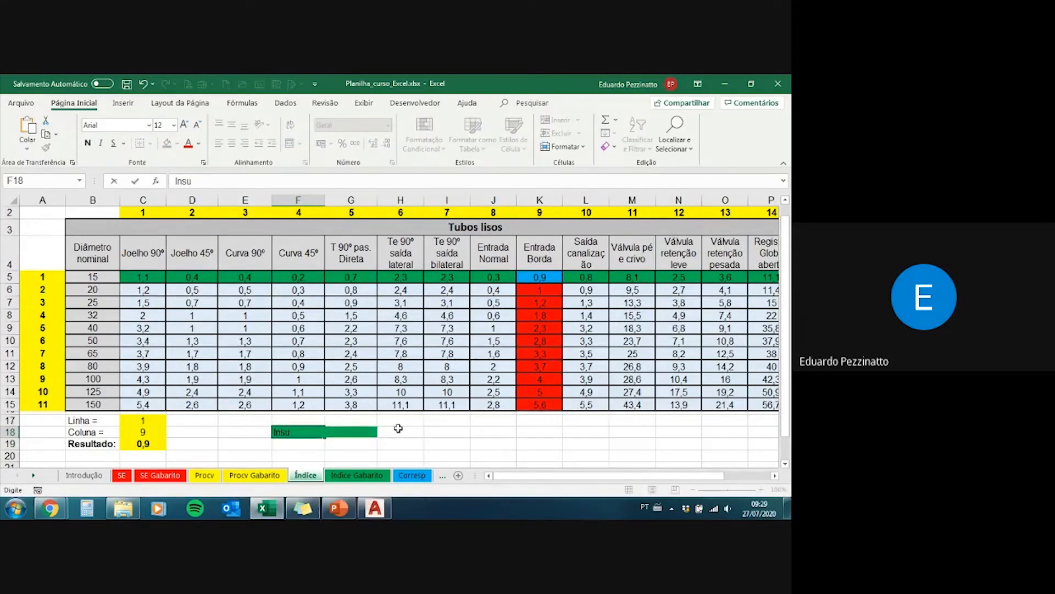
pyautogui.write('uficiente')
pyautogui.hotkey('ctrl', 'Return')
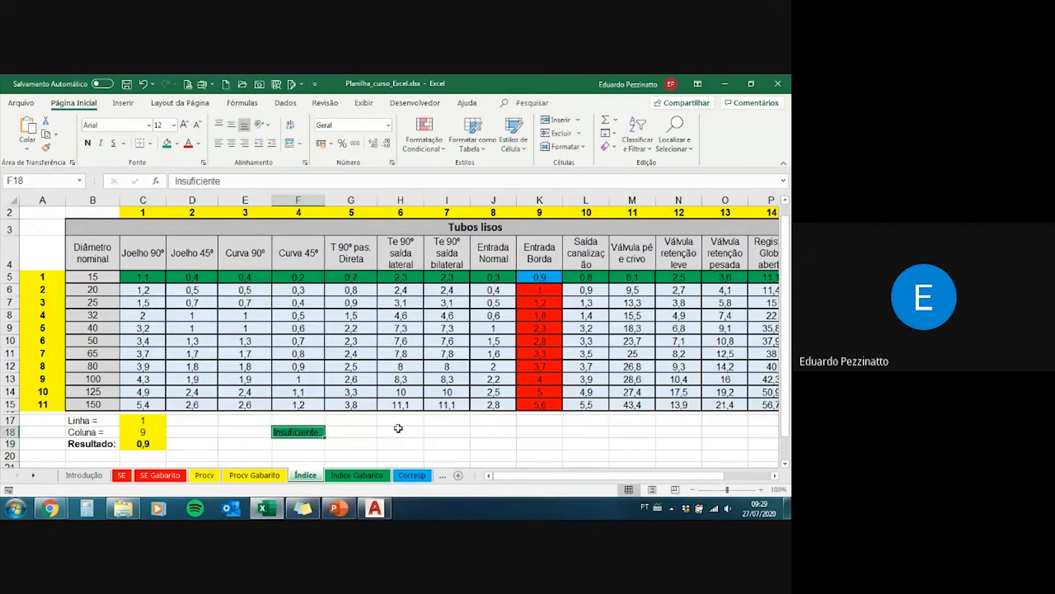
pyautogui.click(177, 143)
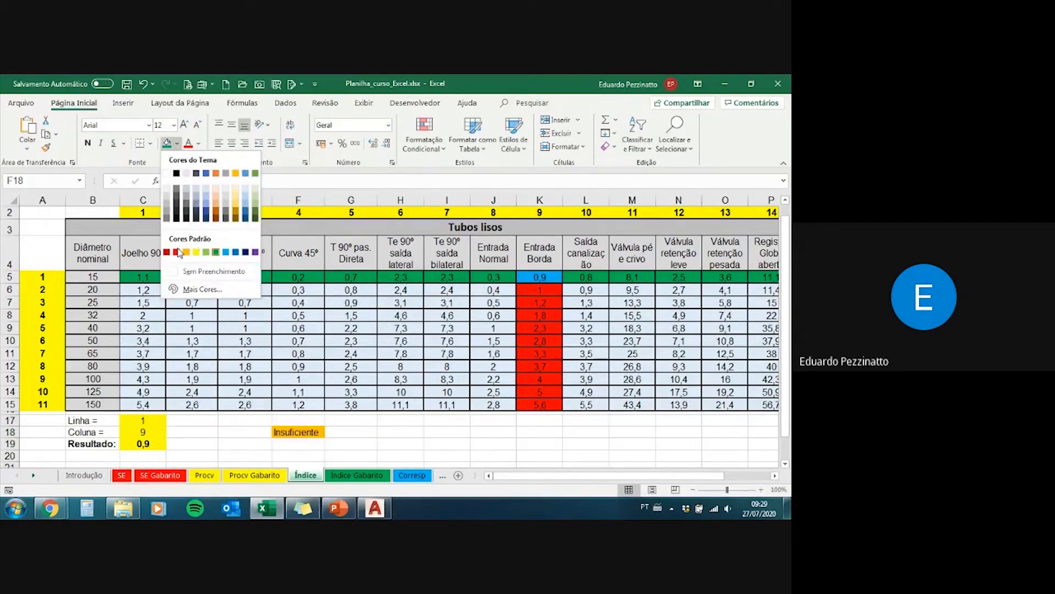
pyautogui.click(176, 252)
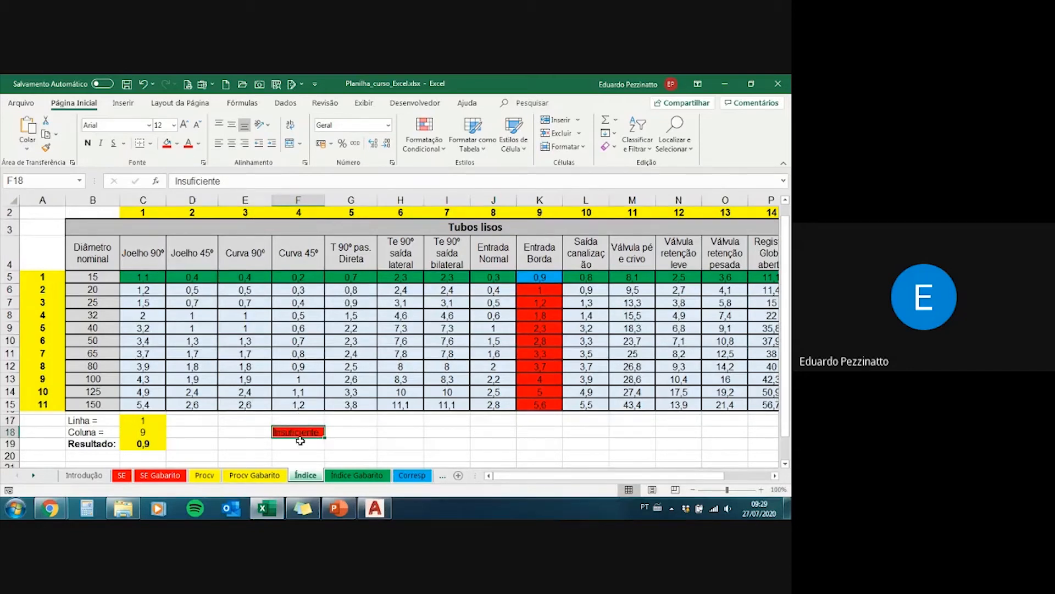
# Step: Open the conditional formatting rules manager for the table data range C5:M15
pyautogui.click(431, 140)
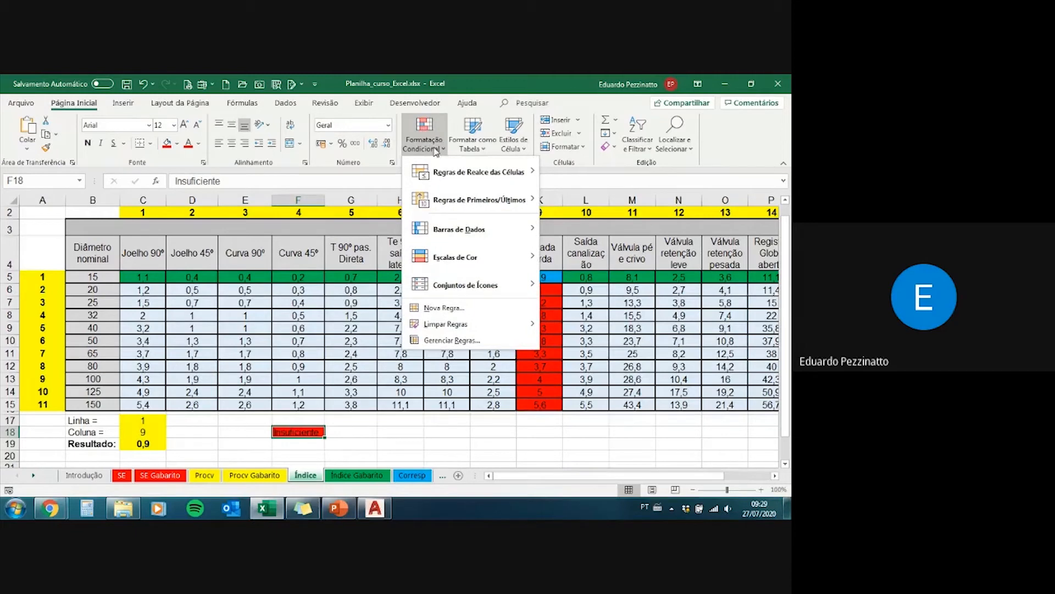
pyautogui.click(436, 149)
pyautogui.moveTo(146, 277); pyautogui.dragTo(638, 405)
pyautogui.click(424, 137)
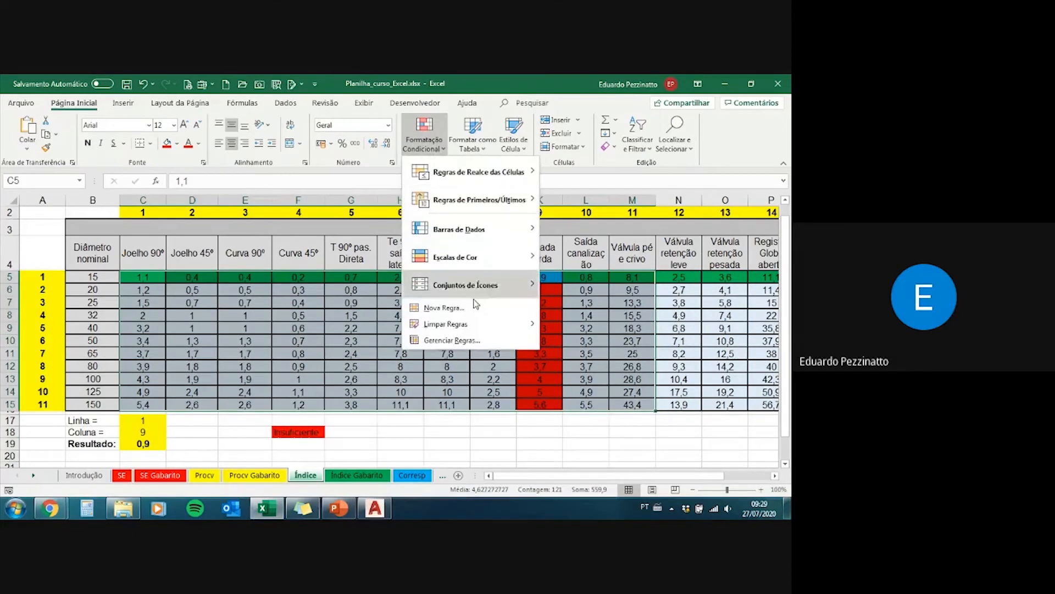
pyautogui.click(447, 341)
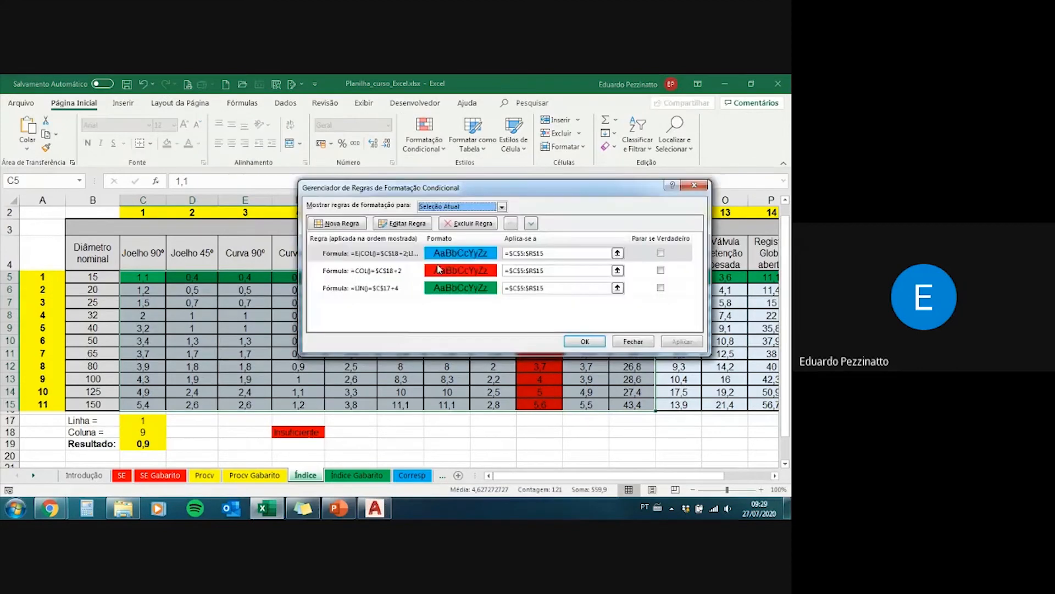
# Step: Examine the blue intersection rule's full E formula, close the rules manager without changes, and select cell D7
pyautogui.click(409, 253)
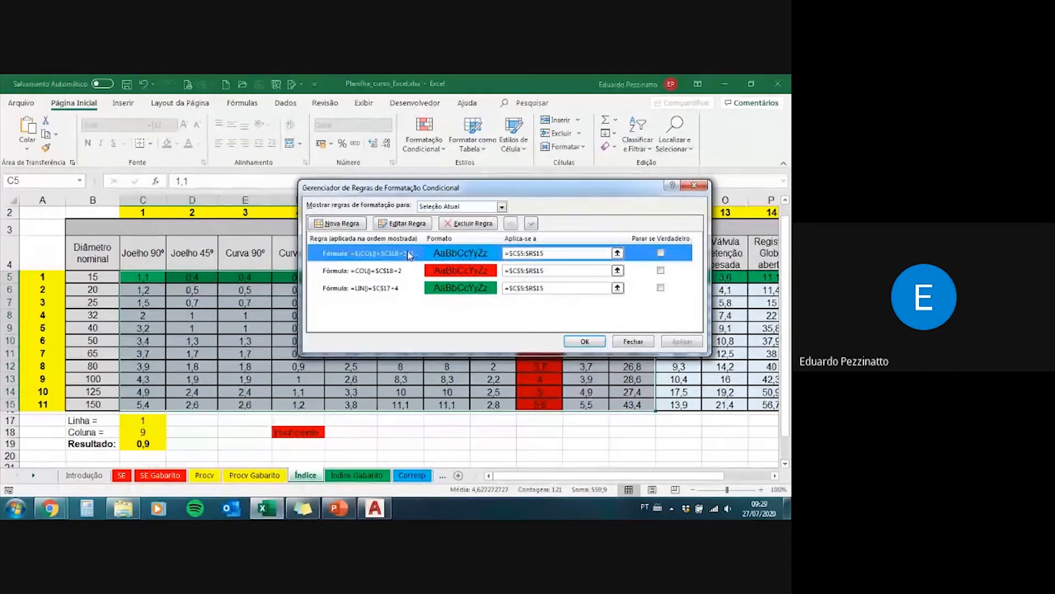
pyautogui.click(407, 224)
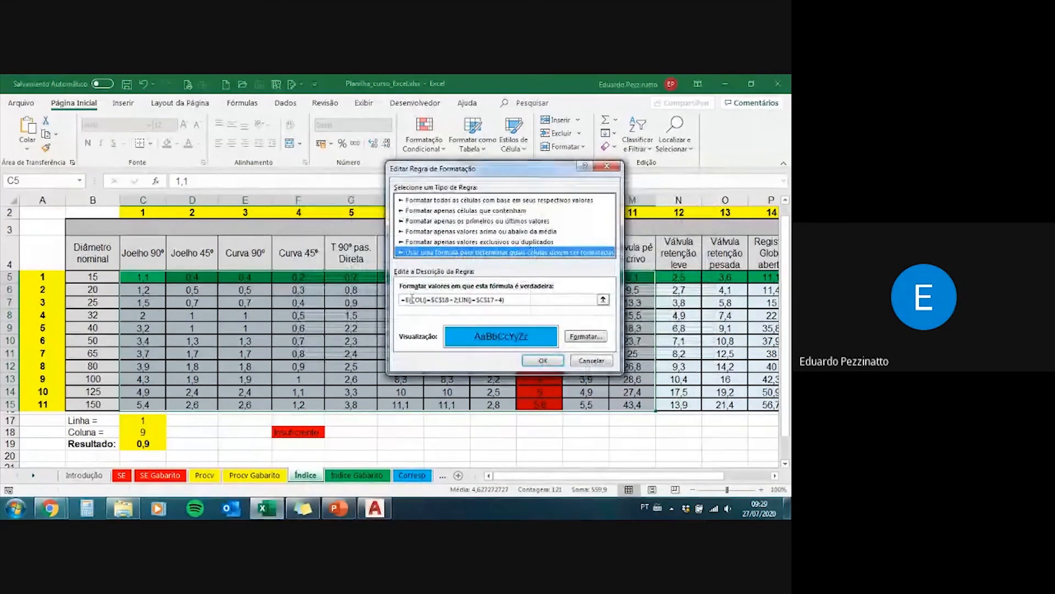
pyautogui.moveTo(404, 299); pyautogui.dragTo(516, 300)
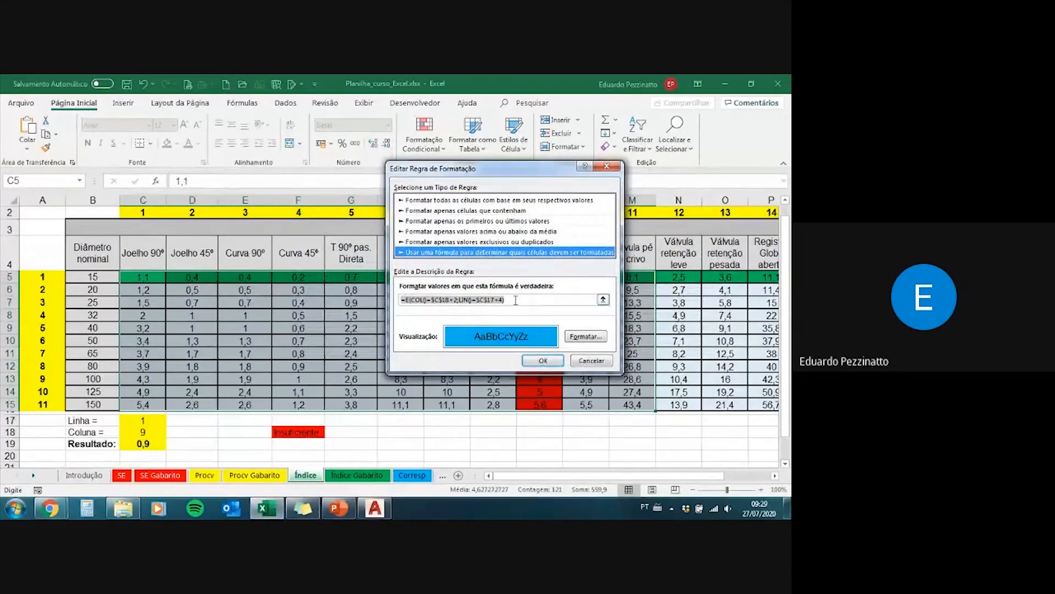
pyautogui.click(516, 300)
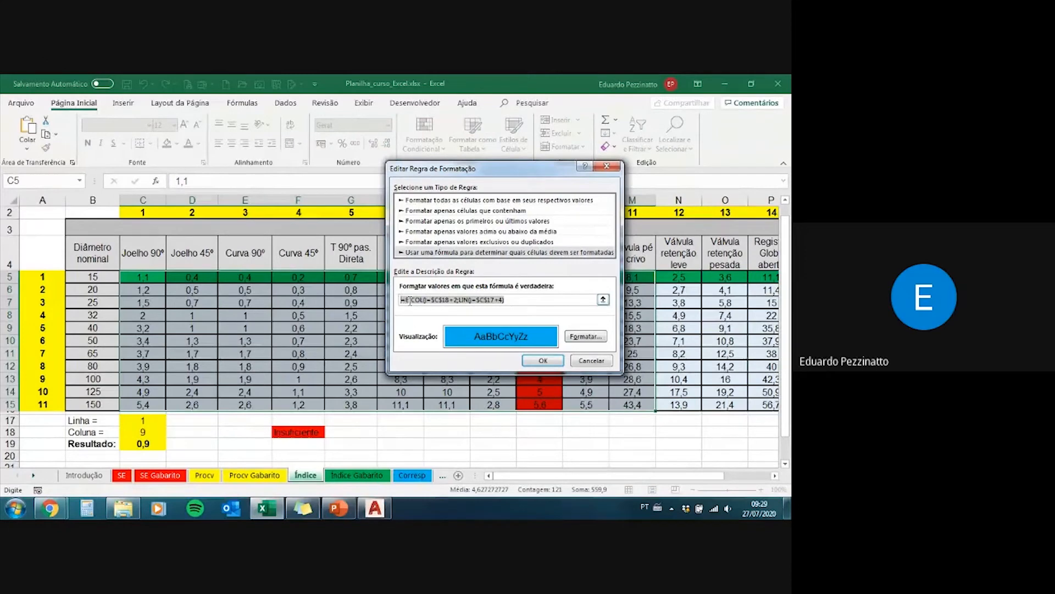
pyautogui.moveTo(405, 299); pyautogui.dragTo(516, 300)
pyautogui.click(399, 300)
pyautogui.click(606, 362)
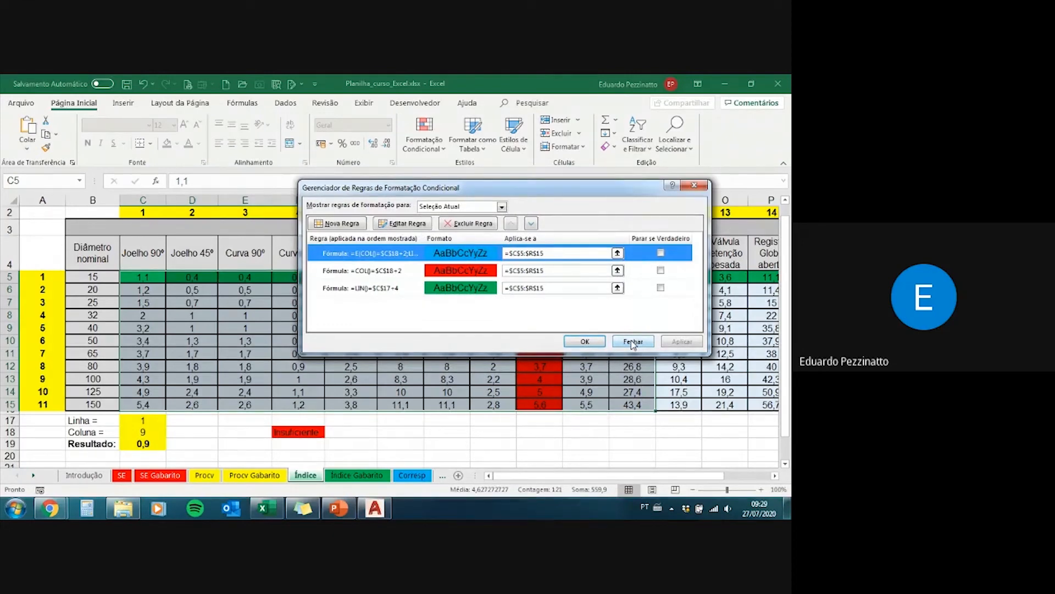
pyautogui.click(633, 342)
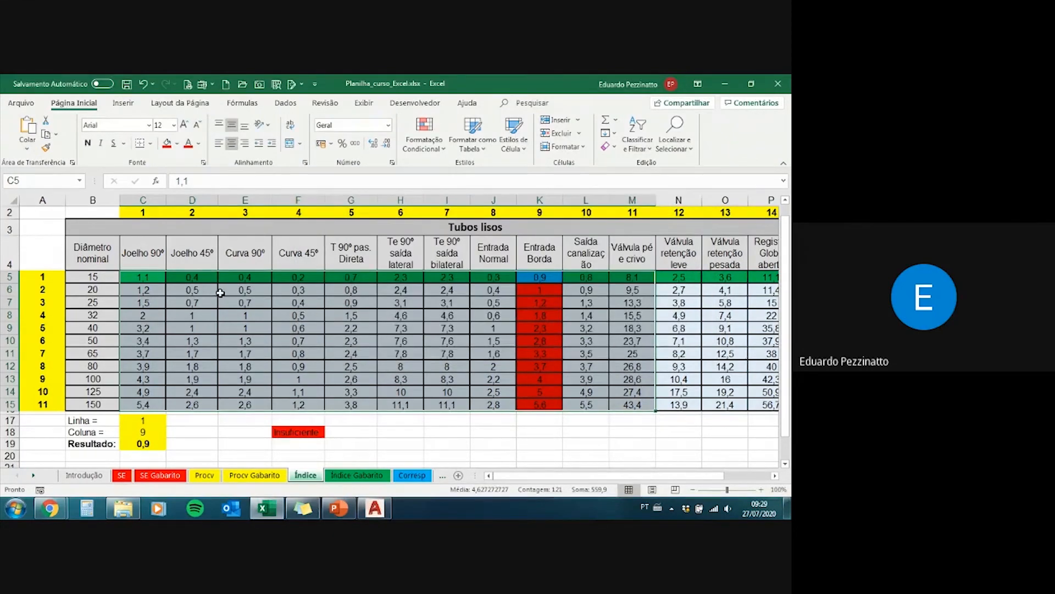
pyautogui.click(219, 292)
pyautogui.click(207, 304)
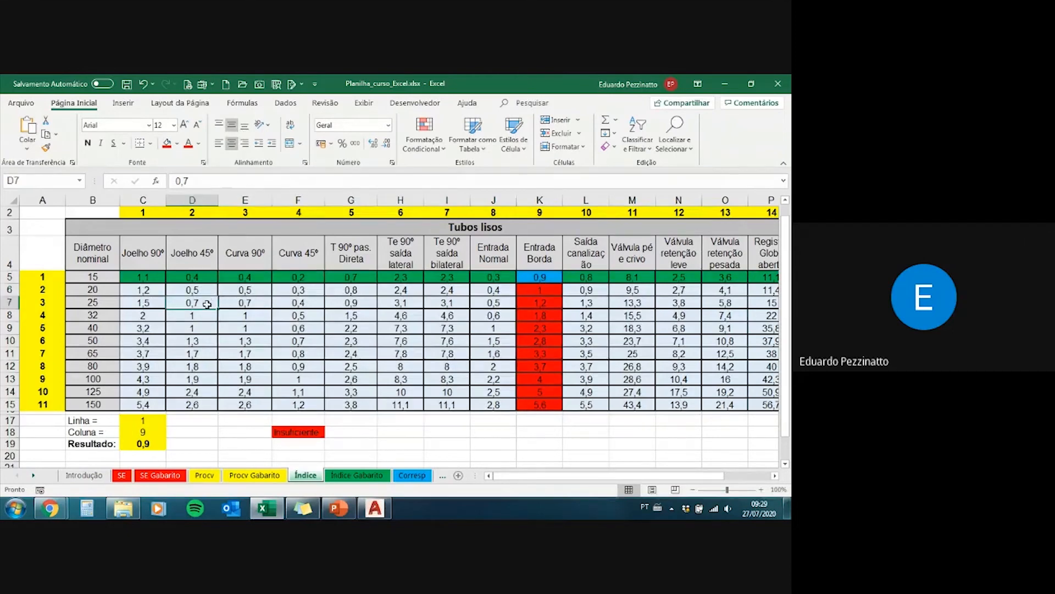
# Step: Delete the text in cell F18 and remove the cell's red fill
pyautogui.moveTo(206, 303); pyautogui.dragTo(146, 319)
pyautogui.click(147, 319)
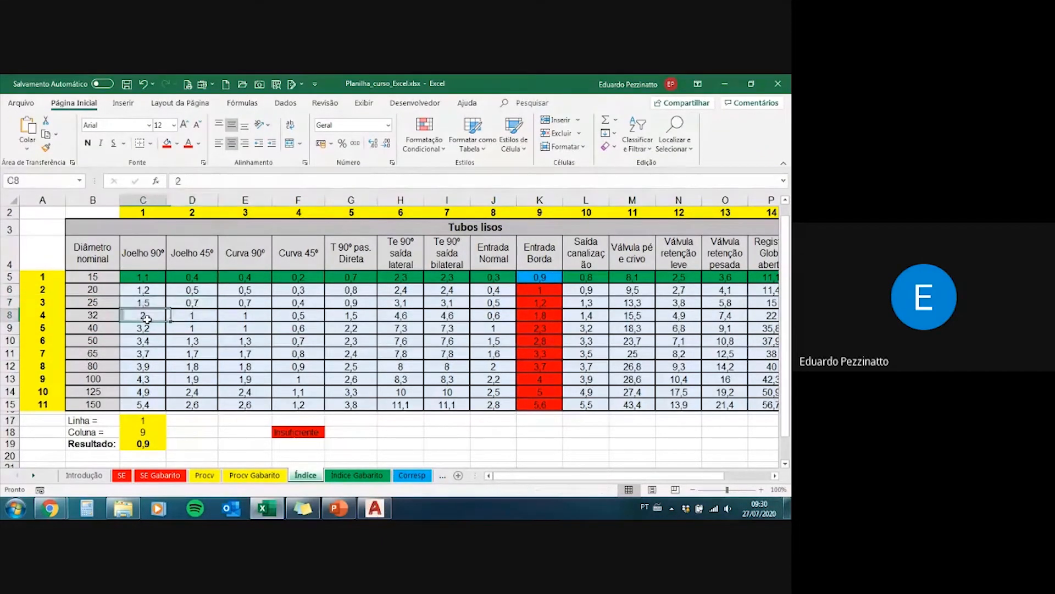
pyautogui.scroll(1, 210, 350)
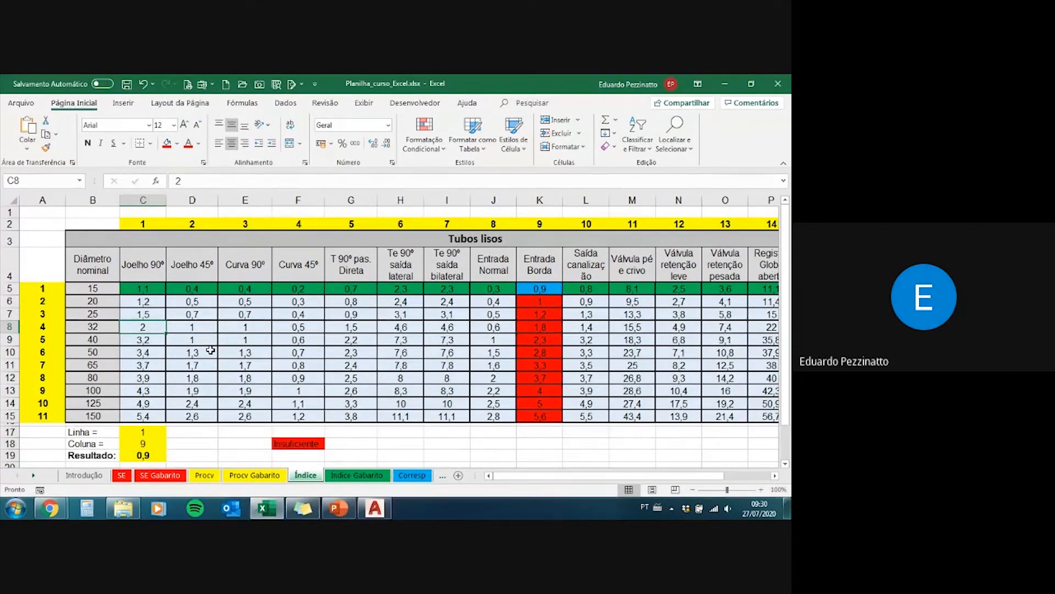
pyautogui.click(301, 445)
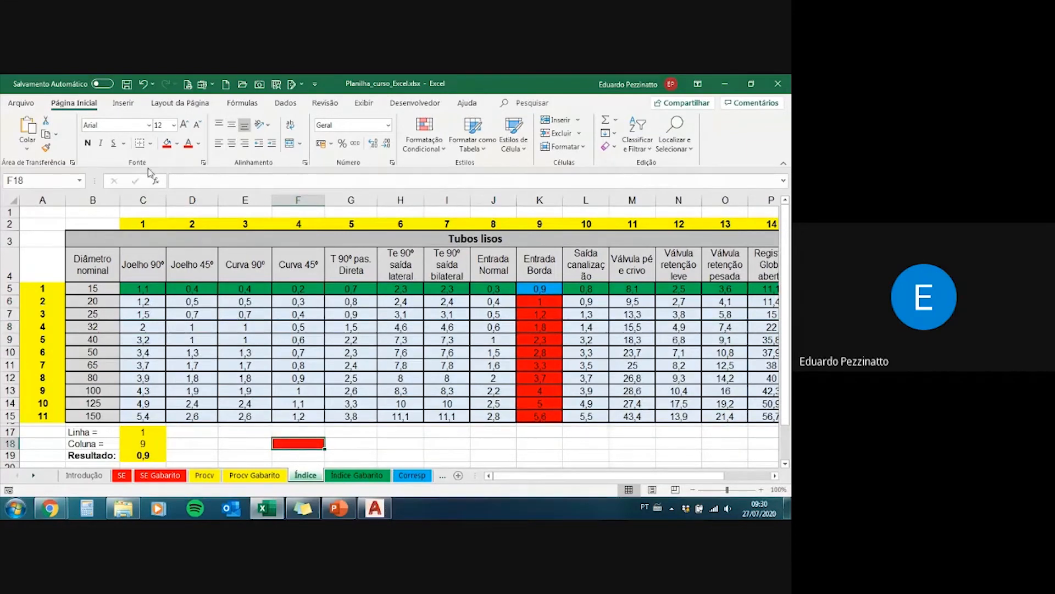
pyautogui.click(178, 144)
pyautogui.click(211, 270)
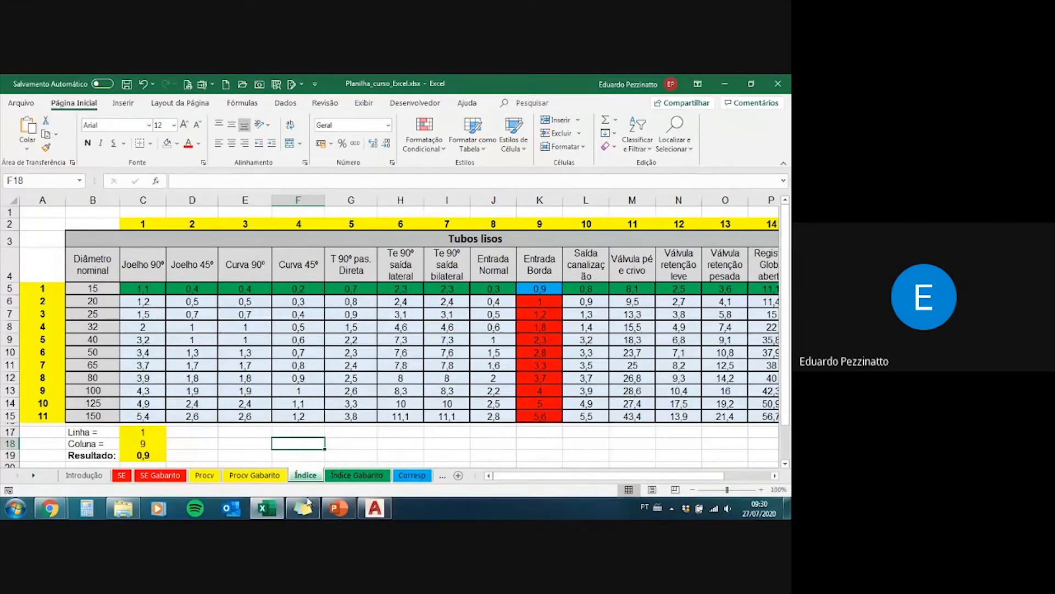
# Step: Switch to the Curso_Excel.pptx slide show in PowerPoint and advance to the Função CORRESP slide
pyautogui.click(338, 508)
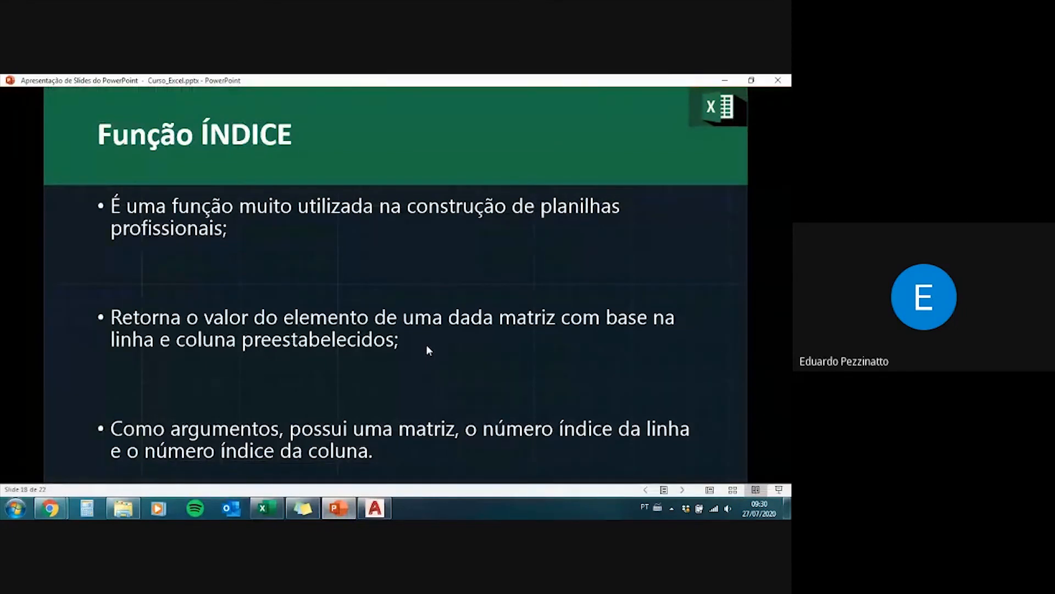
pyautogui.click(427, 346)
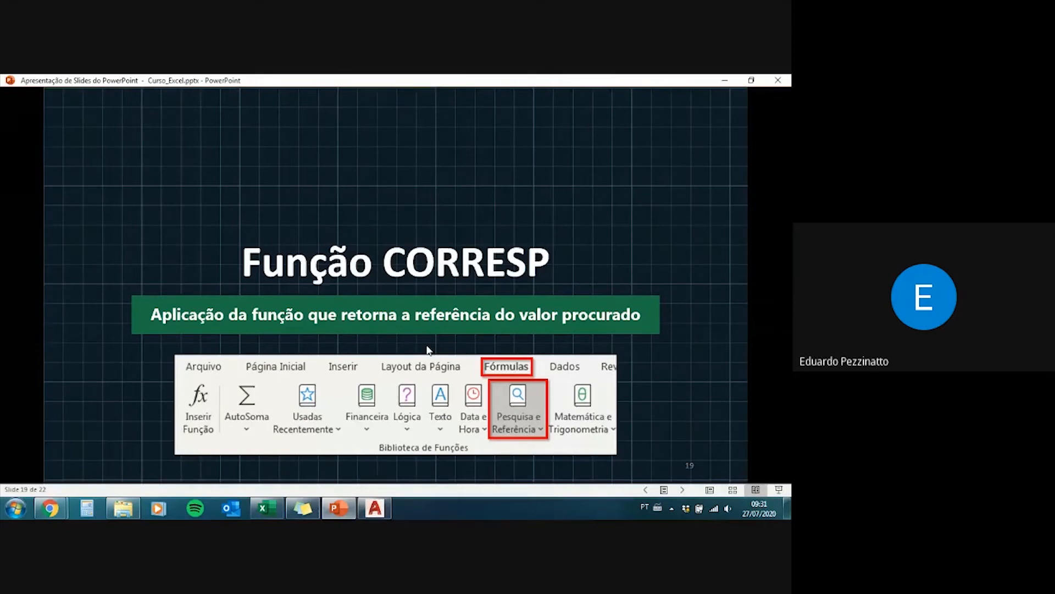
# Step: Advance the slide show to slide 20 and reveal all three of its points on the CORRESP function
pyautogui.click(427, 347)
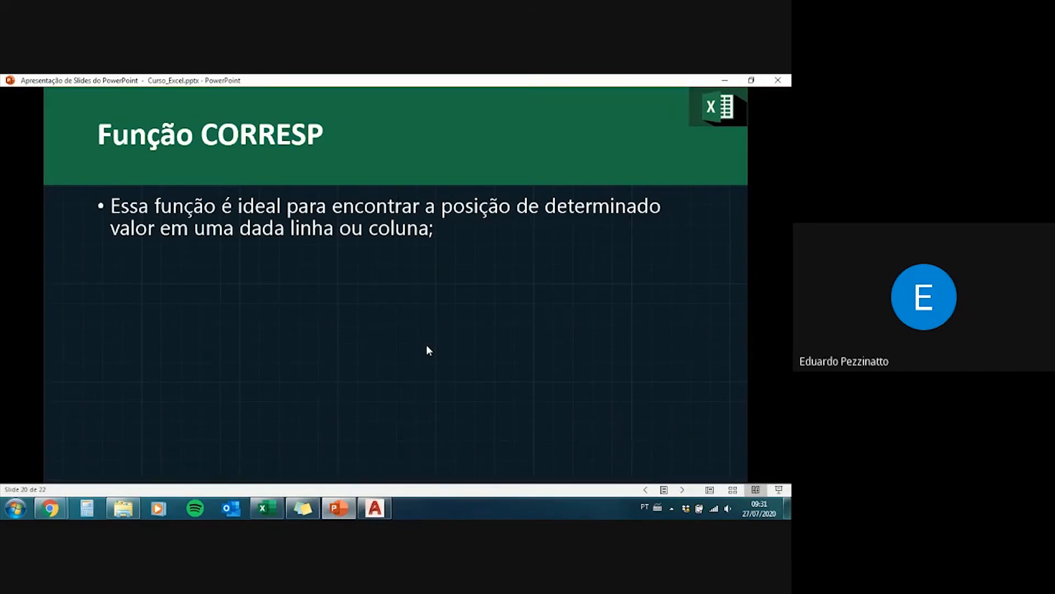
pyautogui.click(427, 347)
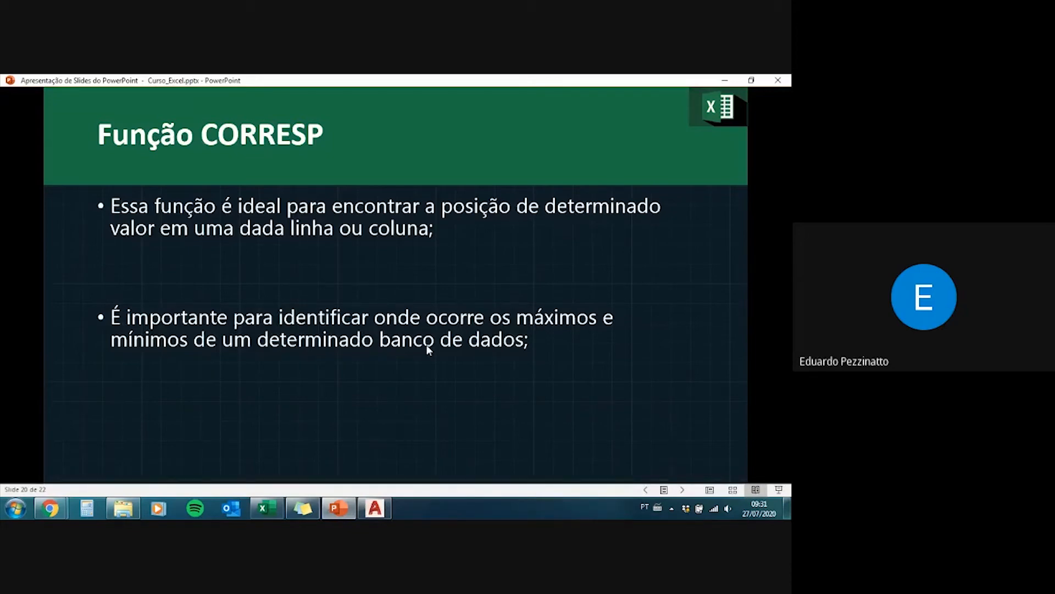
pyautogui.click(429, 350)
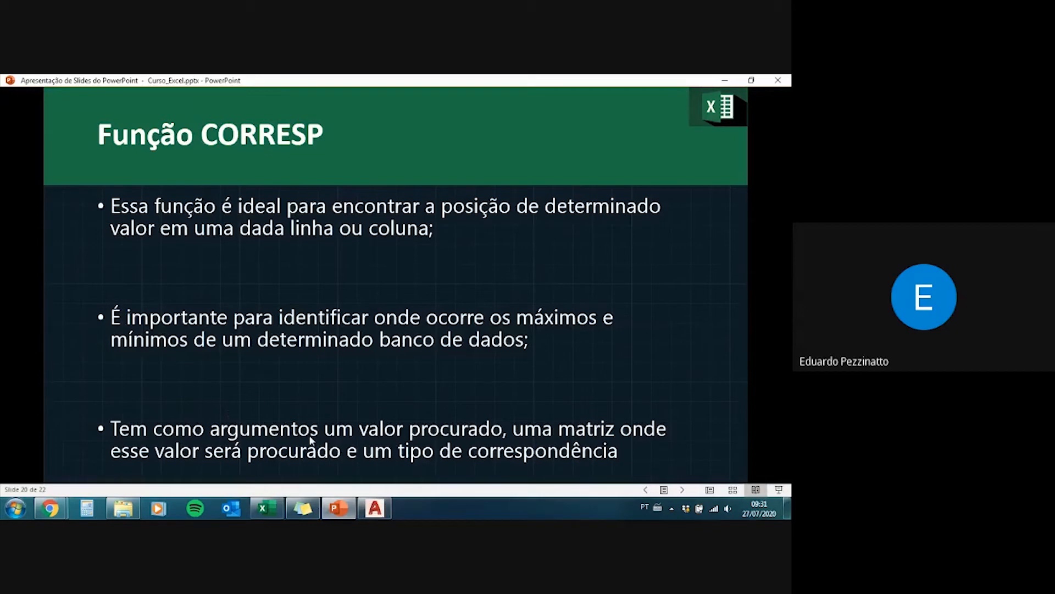
# Step: Switch to the Planilha_curso_Excel.xlsx workbook in Excel and open the Corresp sheet
pyautogui.moveTo(336, 514)
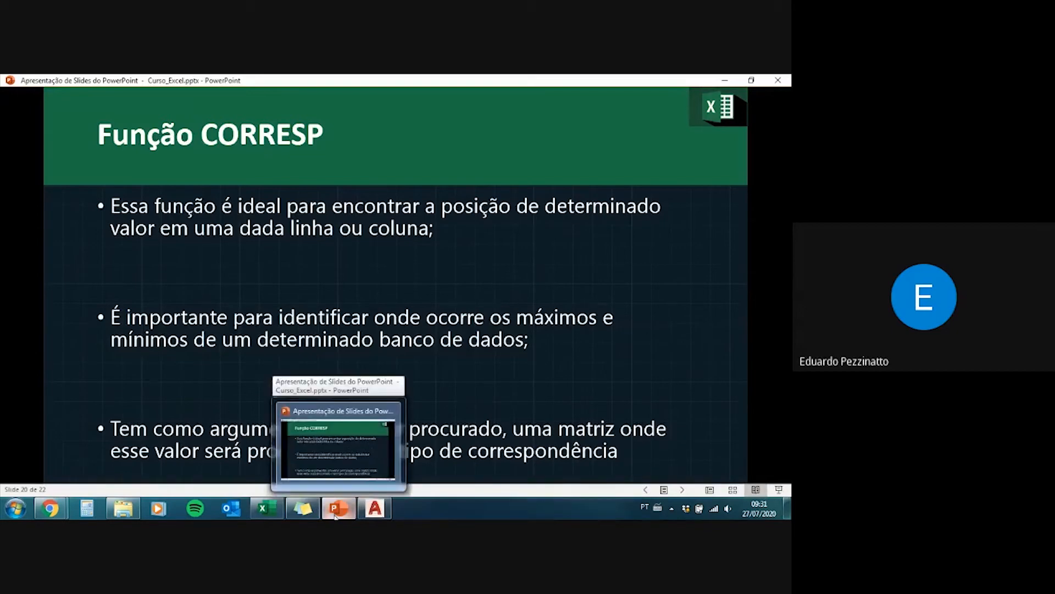
pyautogui.click(269, 514)
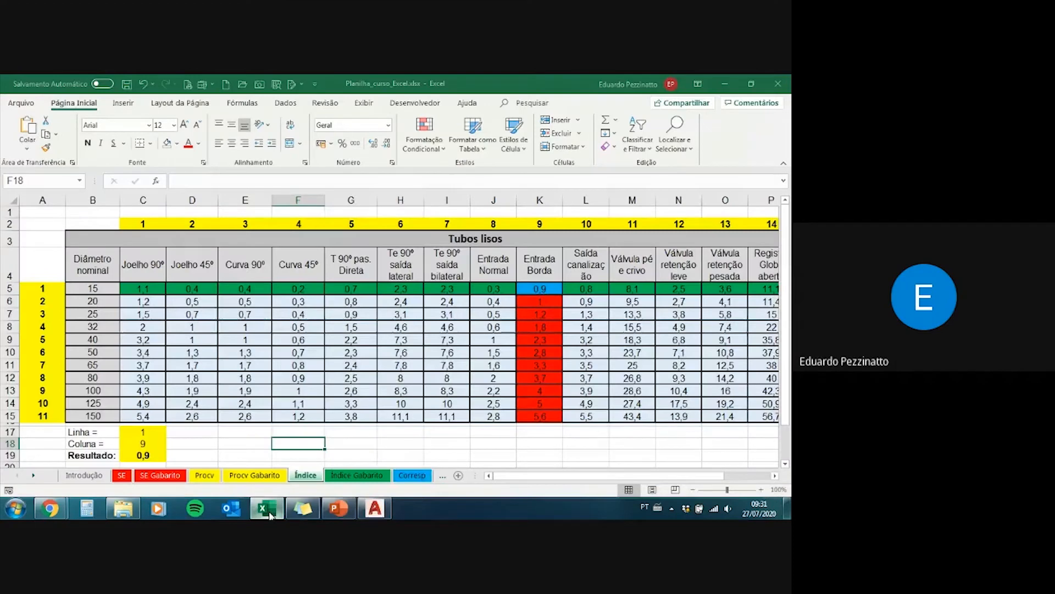
pyautogui.click(409, 476)
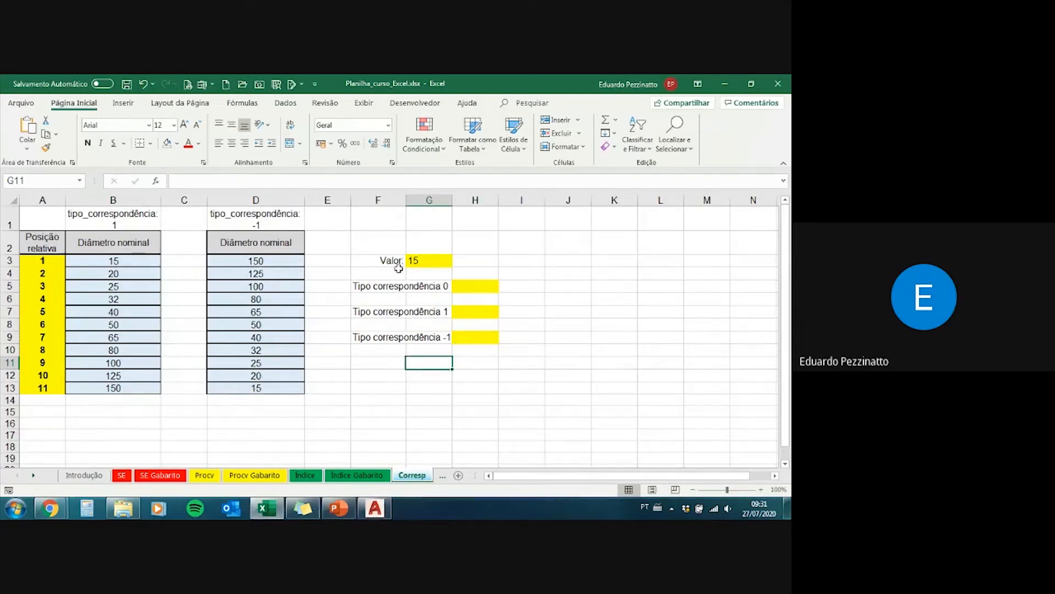
# Step: Examine the Diâmetro nominal lists in columns B and D and their tipo_correspondência headings, comparing their sort orders
pyautogui.moveTo(127, 261); pyautogui.dragTo(127, 392)
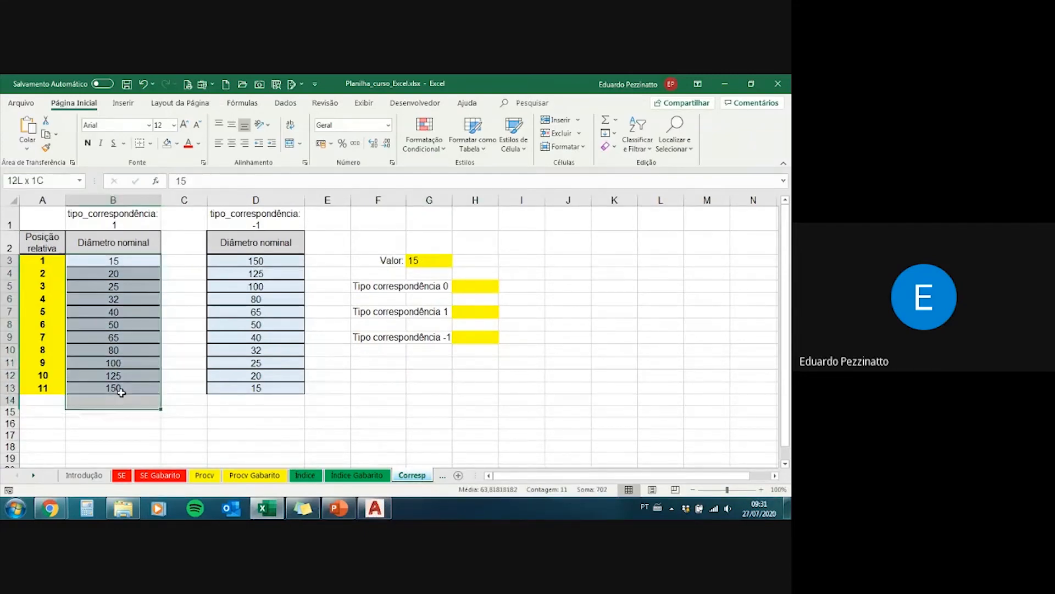
pyautogui.click(146, 254)
pyautogui.moveTo(145, 256); pyautogui.dragTo(134, 387)
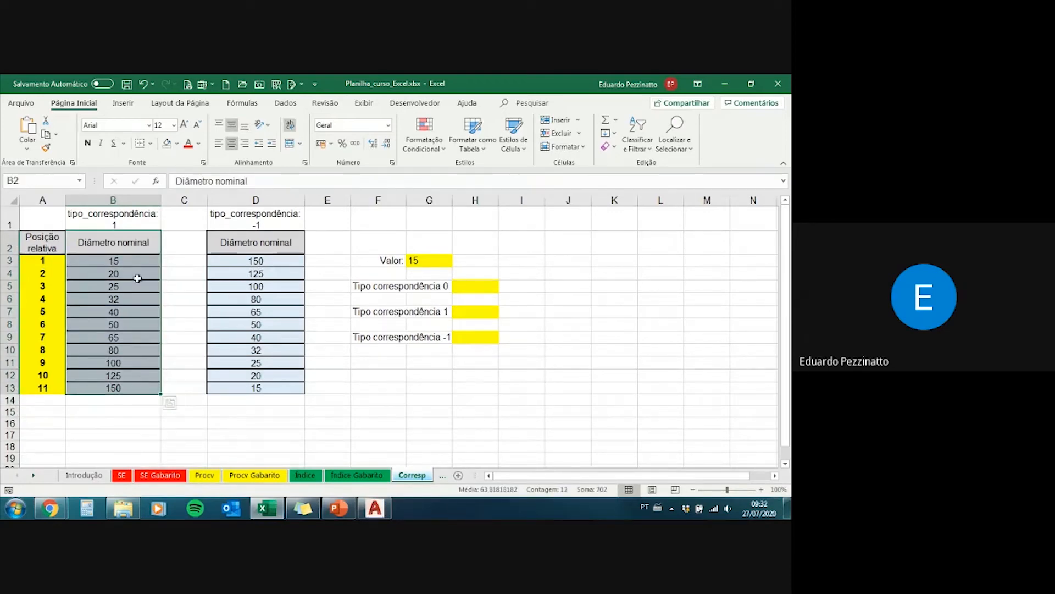
pyautogui.click(126, 228)
pyautogui.click(132, 252)
pyautogui.moveTo(132, 253); pyautogui.dragTo(134, 387)
pyautogui.click(276, 218)
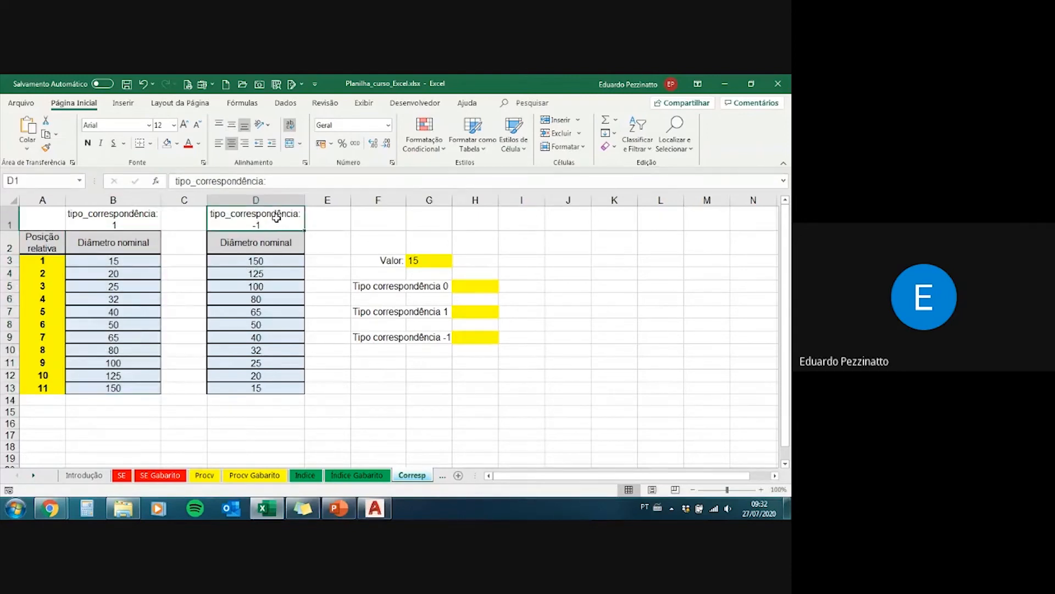
pyautogui.moveTo(278, 243); pyautogui.dragTo(273, 384)
pyautogui.click(276, 389)
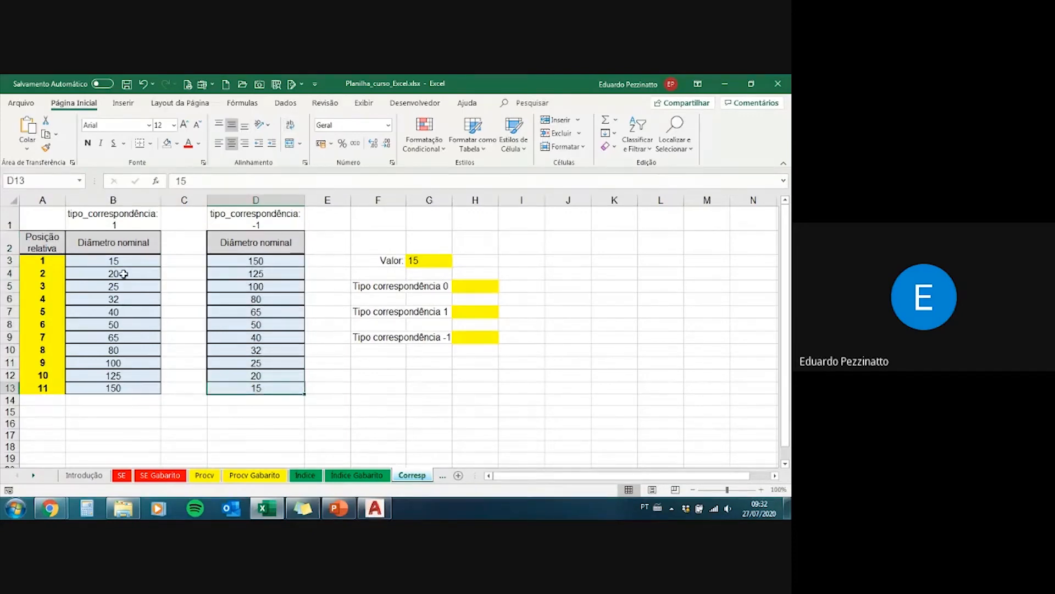
# Step: Review the Valor cell G3 and the empty result cells H5, H7 and H9 for the three match types
pyautogui.click(427, 259)
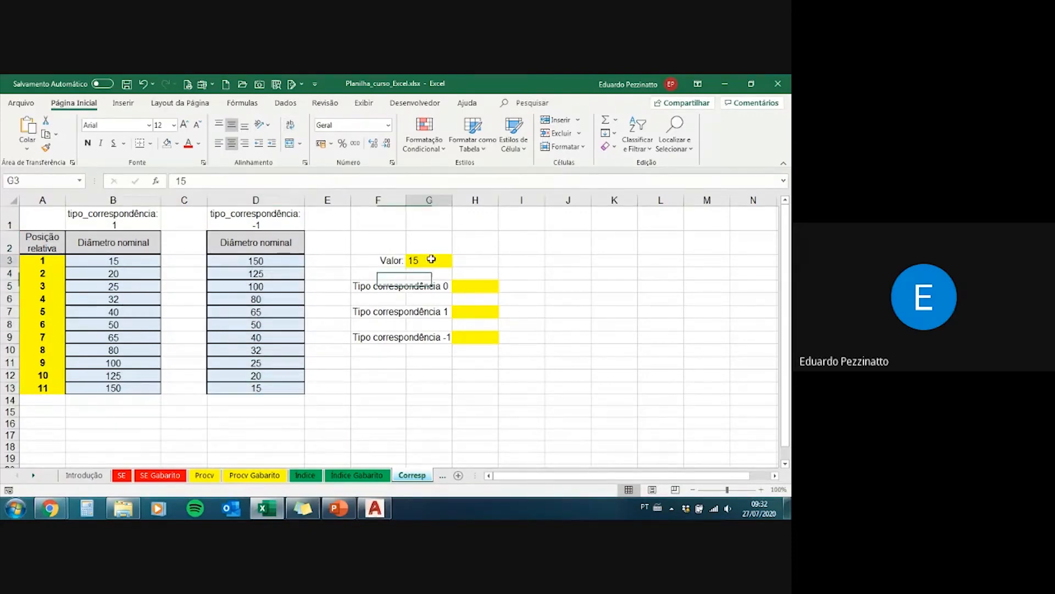
pyautogui.moveTo(436, 259)
pyautogui.mouseDown()
pyautogui.moveTo(385, 259)
pyautogui.moveTo(419, 260)
pyautogui.mouseUp()
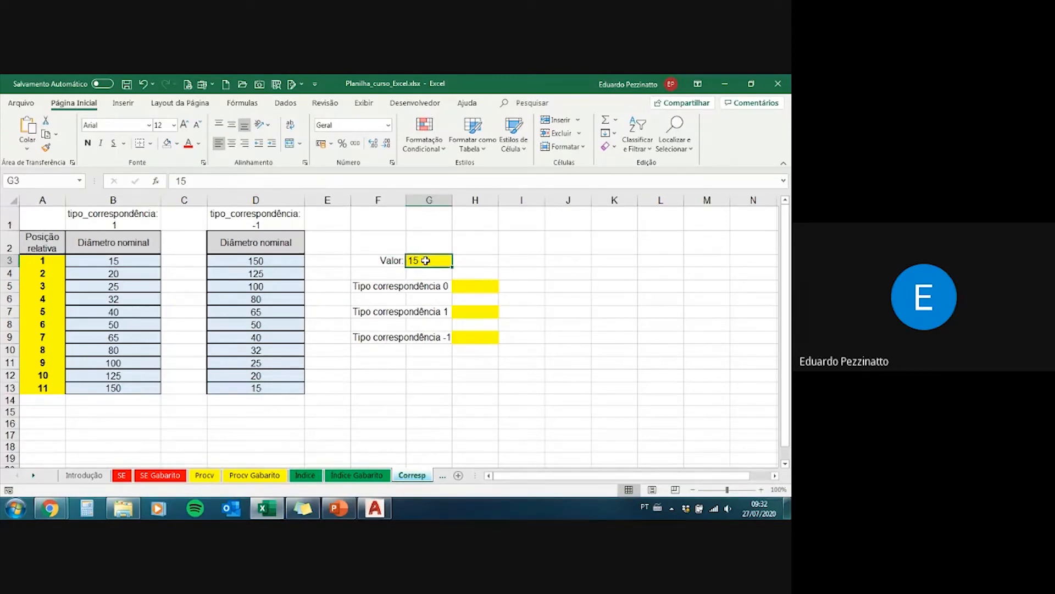
pyautogui.click(462, 284)
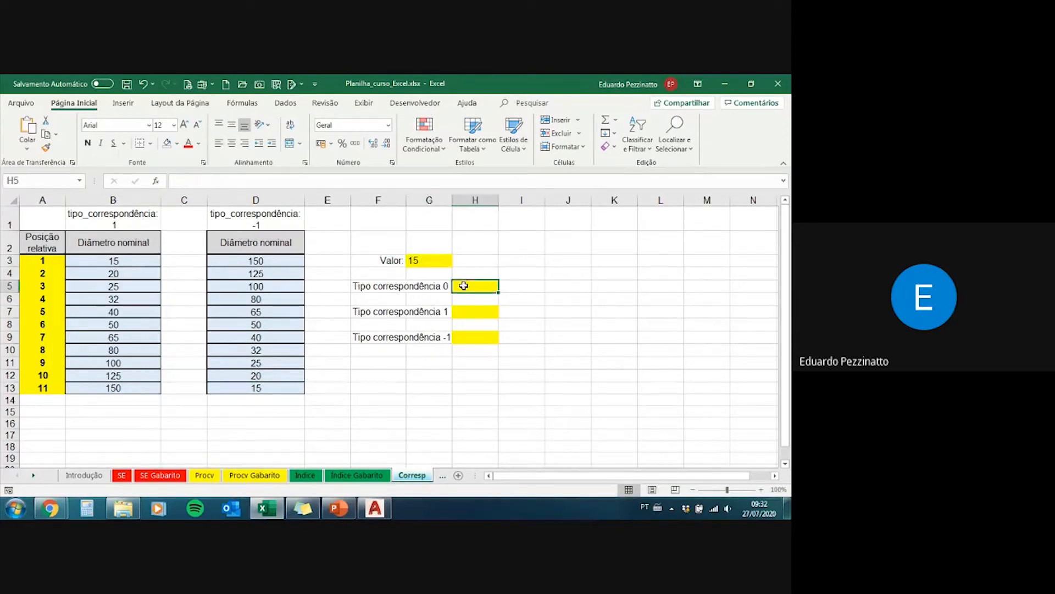
pyautogui.click(460, 310)
pyautogui.click(462, 337)
pyautogui.click(462, 286)
pyautogui.click(459, 313)
pyautogui.click(465, 337)
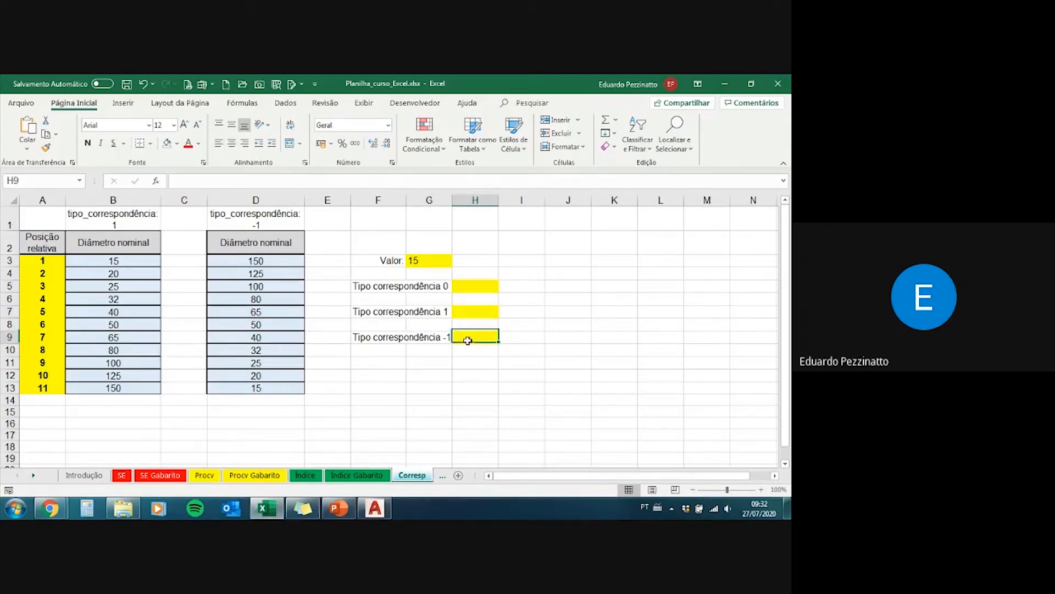
# Step: Start a CORRESP formula in cell H5 with the Valor cell G3 as the lookup value
pyautogui.click(470, 285)
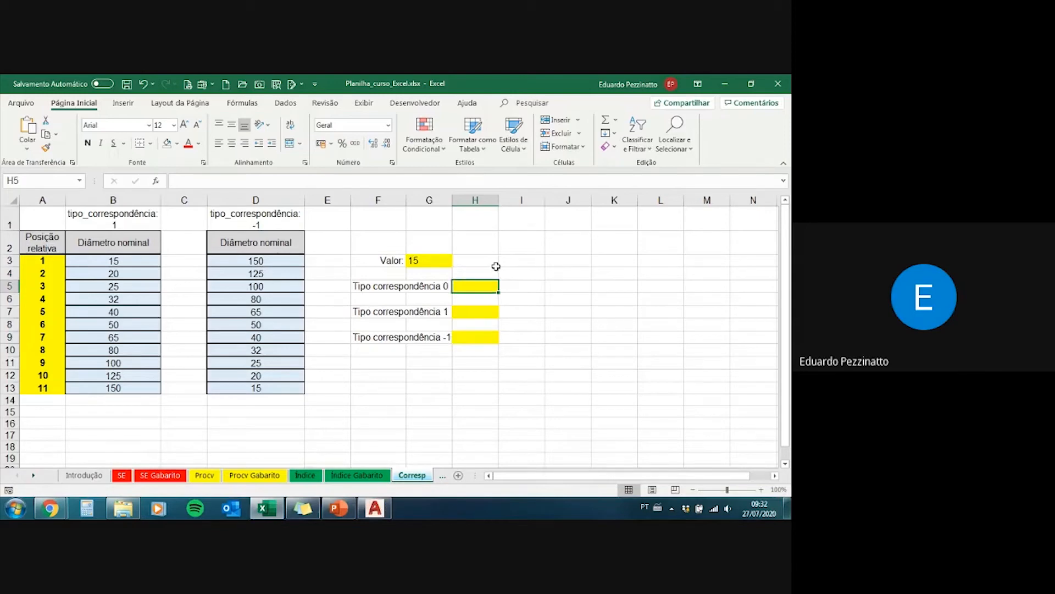
pyautogui.write('=')
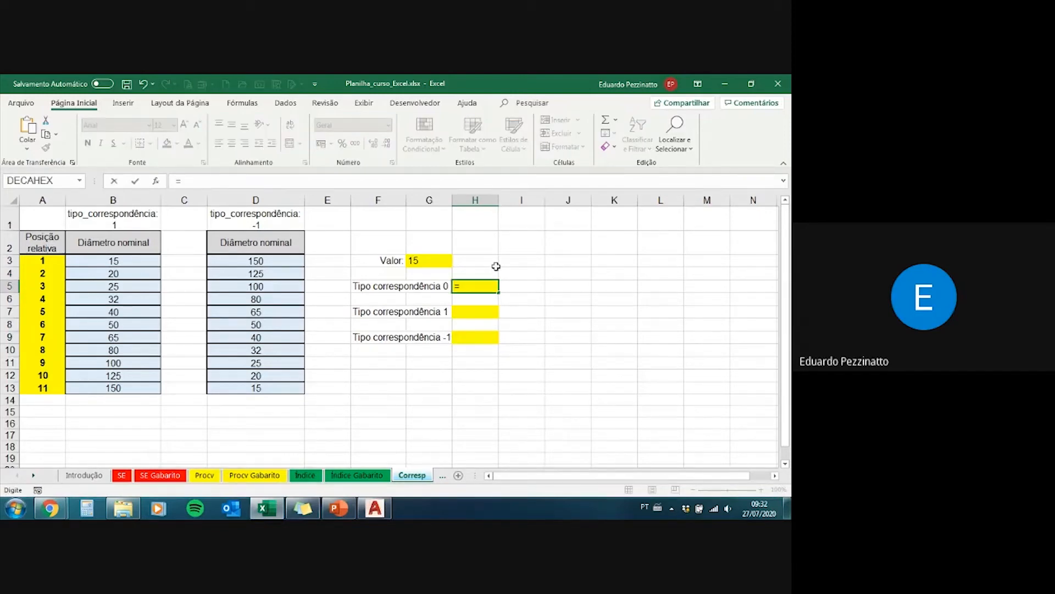
pyautogui.write('corr')
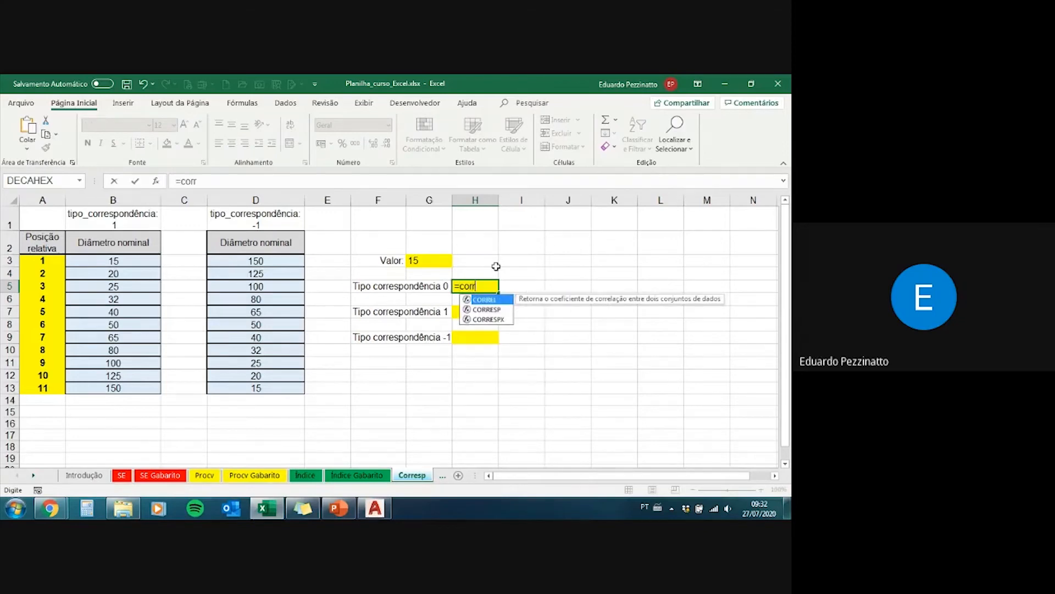
pyautogui.press('Down')
pyautogui.press('Tab')
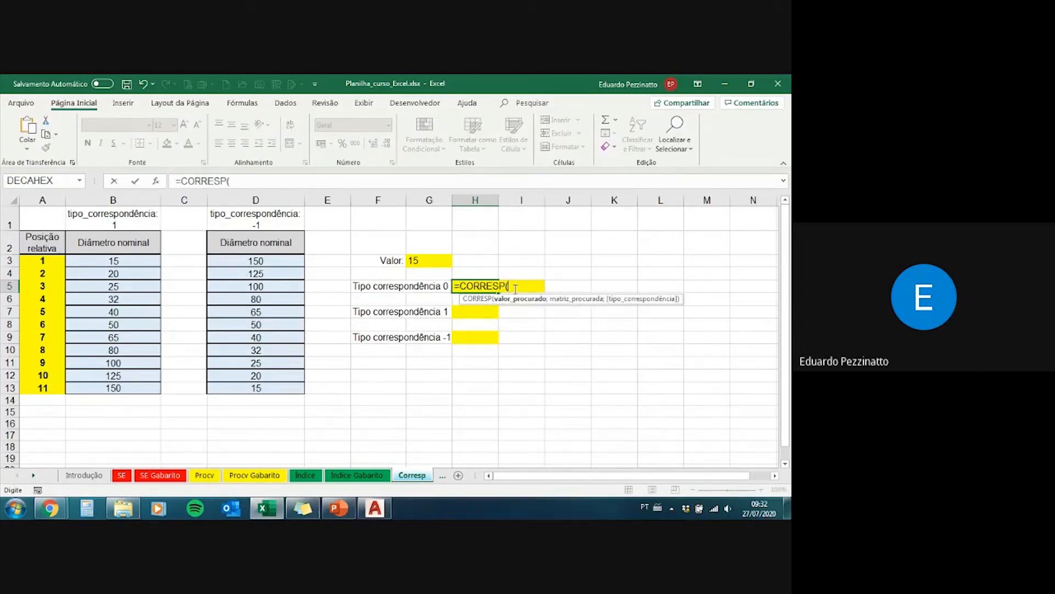
pyautogui.press('BackSpace')
pyautogui.press('BackSpace')
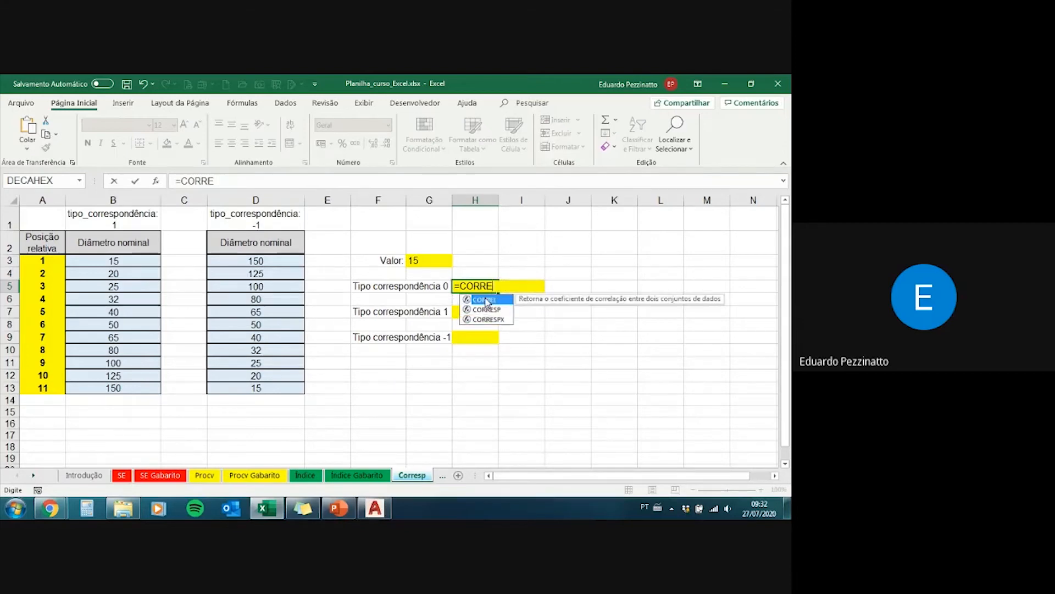
pyautogui.press('BackSpace')
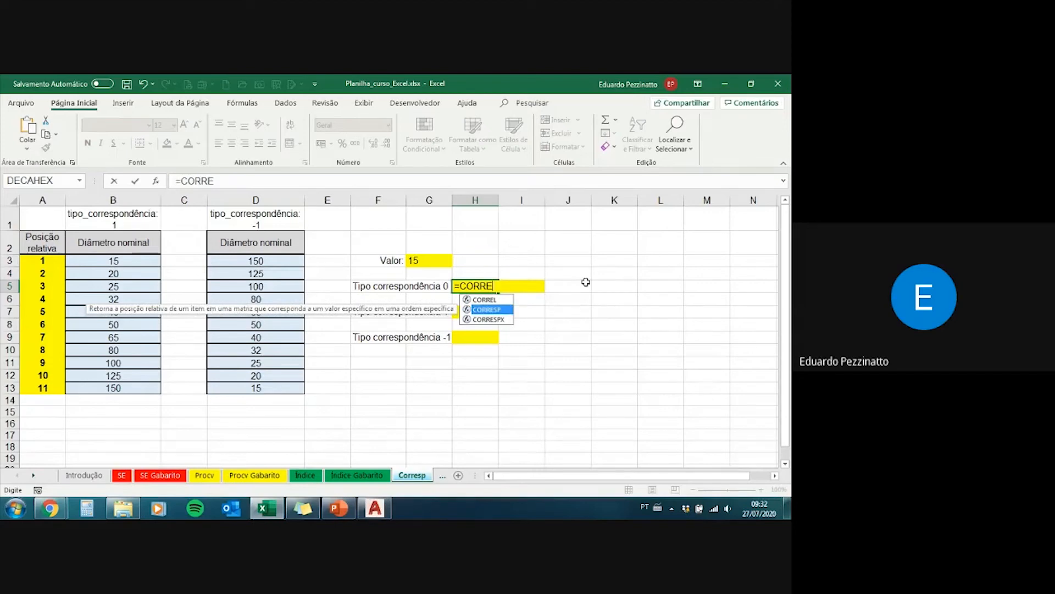
pyautogui.press('Tab')
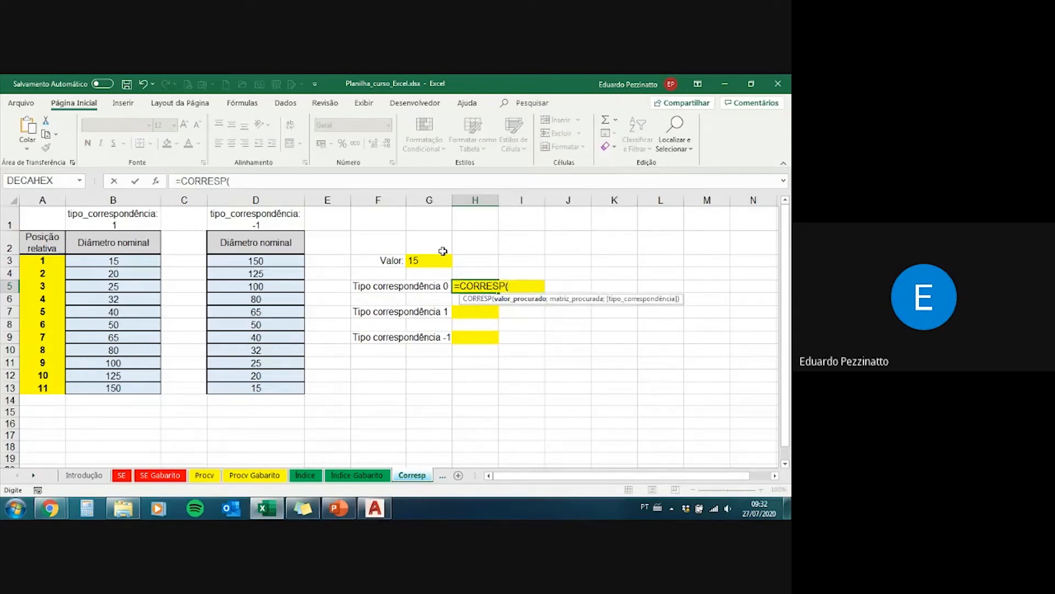
pyautogui.click(427, 262)
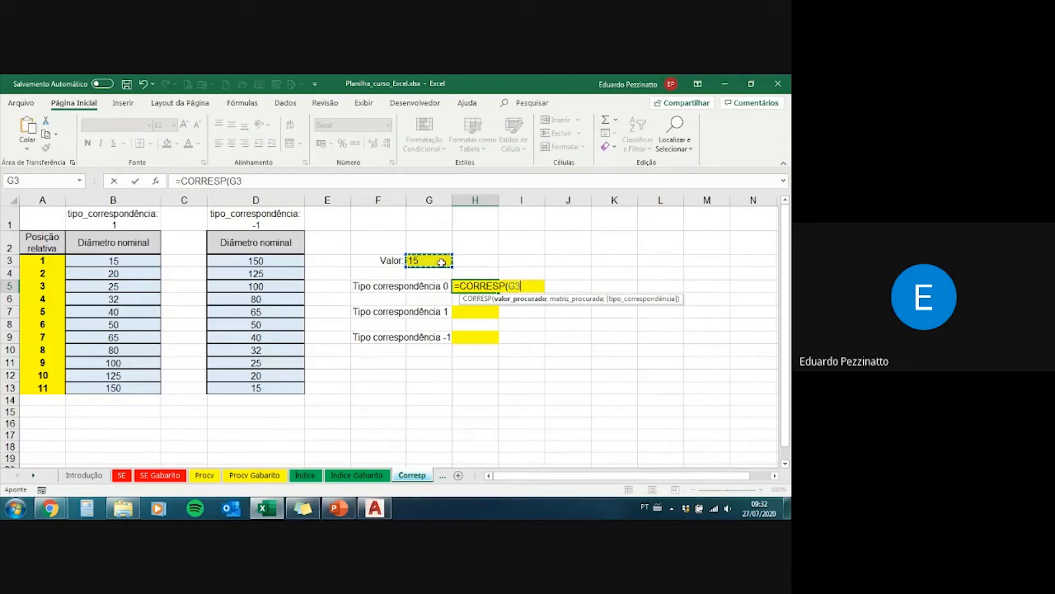
pyautogui.write(';')
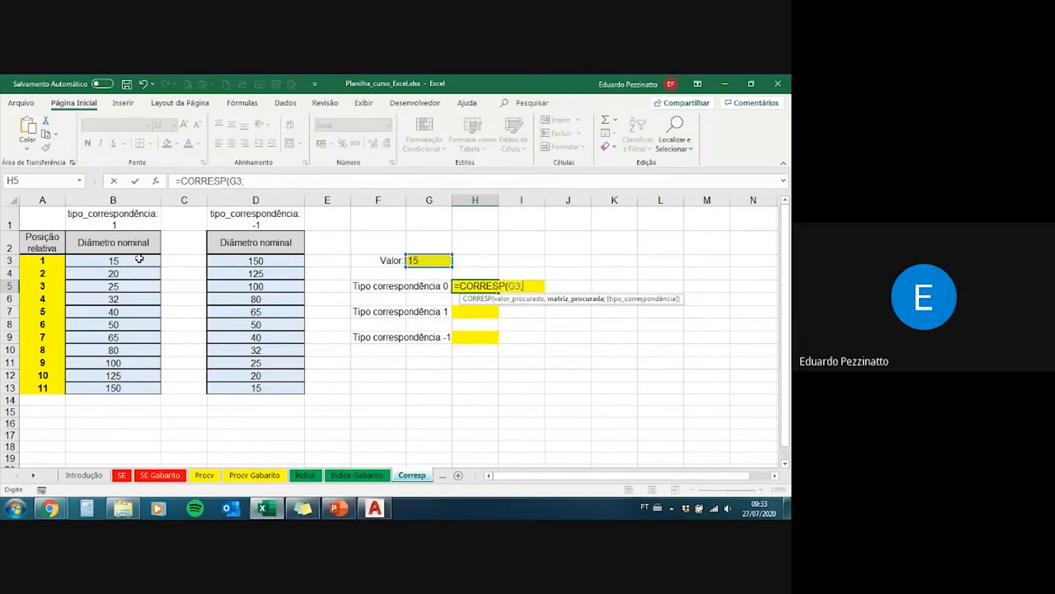
# Step: Set B3:B13 as the formula's lookup array, trying D3:D13 as an alternative before returning to column B
pyautogui.moveTo(137, 259); pyautogui.dragTo(140, 387)
pyautogui.moveTo(264, 263); pyautogui.dragTo(264, 388)
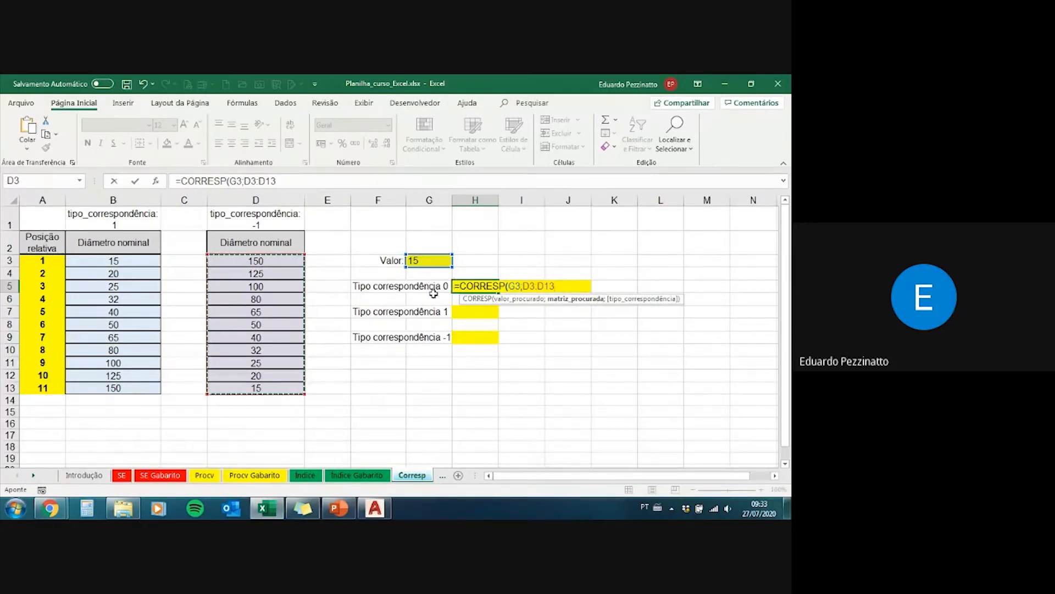
pyautogui.moveTo(137, 261); pyautogui.dragTo(145, 384)
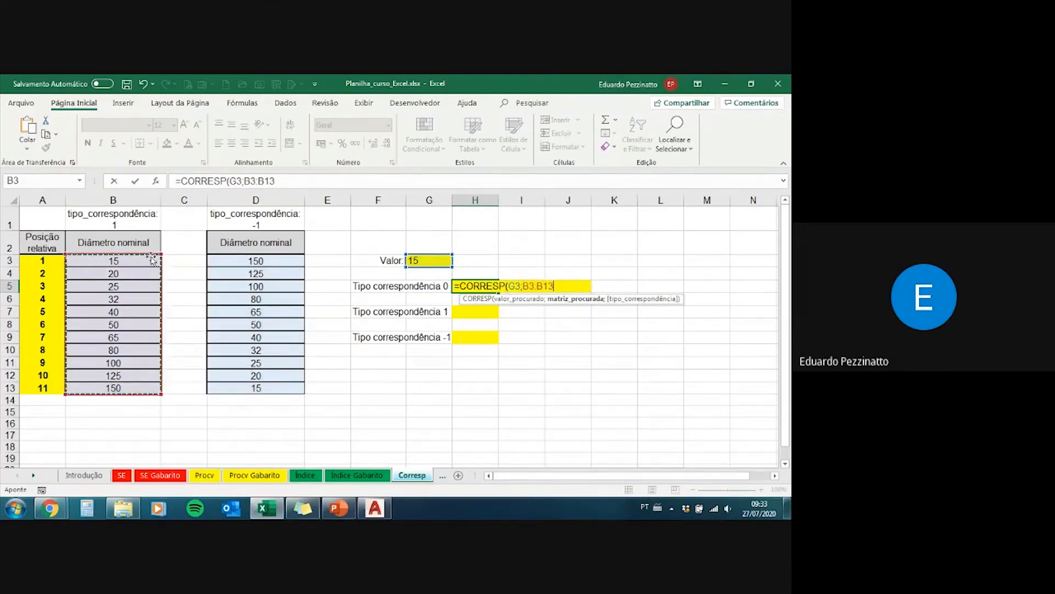
pyautogui.click(236, 260)
pyautogui.moveTo(236, 261); pyautogui.dragTo(237, 388)
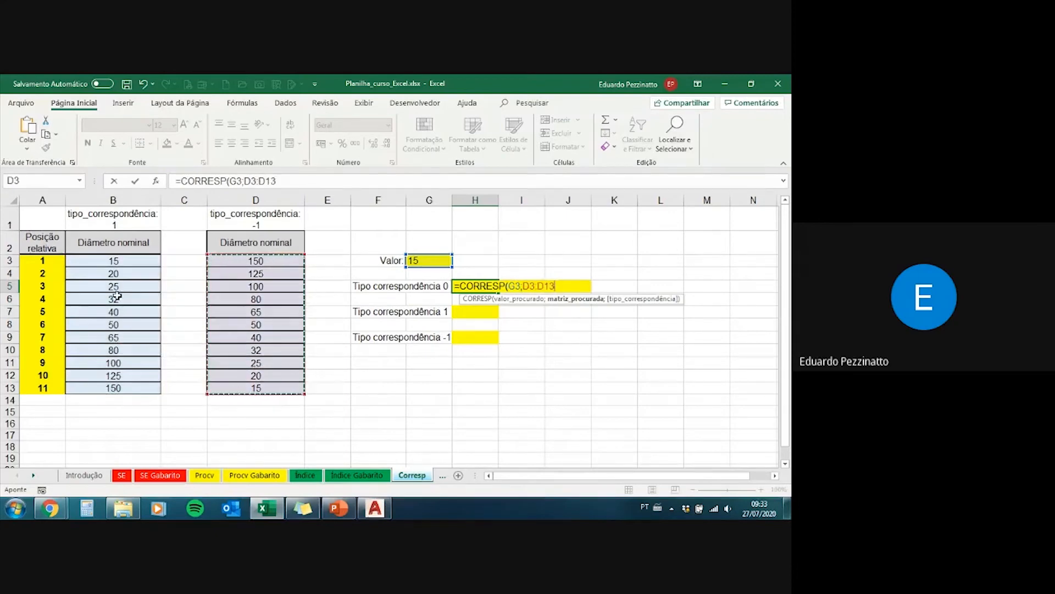
pyautogui.moveTo(119, 266); pyautogui.dragTo(134, 386)
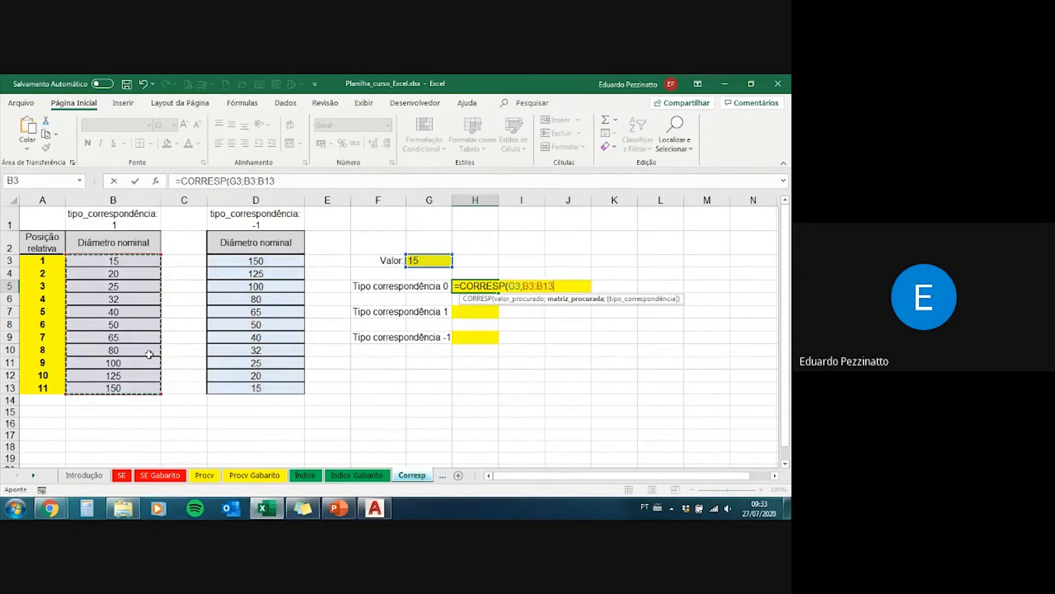
pyautogui.click(289, 182)
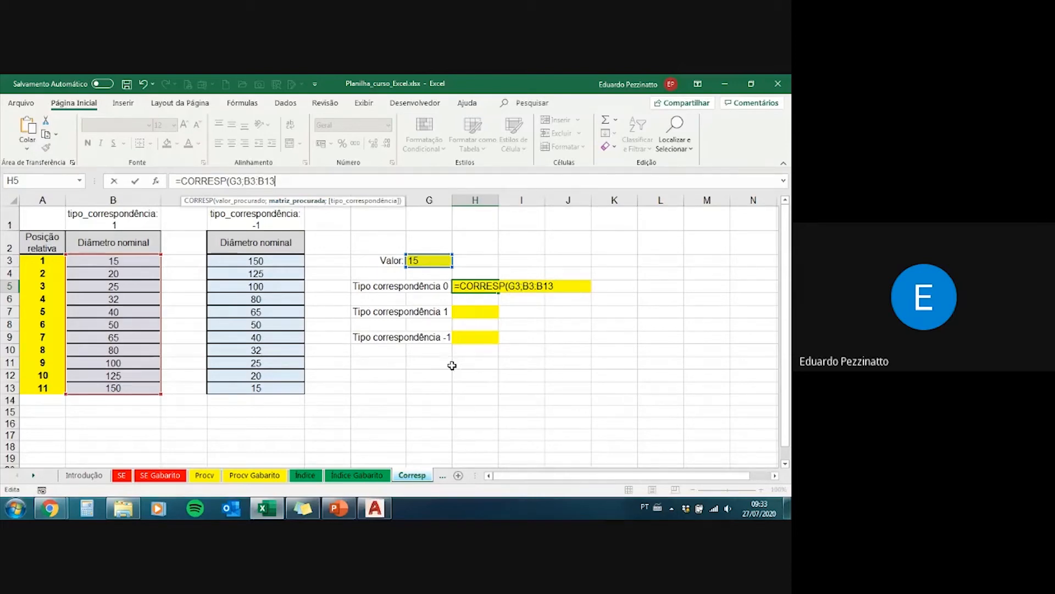
# Step: Complete the H5 formula with match type 0 for an exact match, and check its result against cells B3 and A3
pyautogui.write(';')
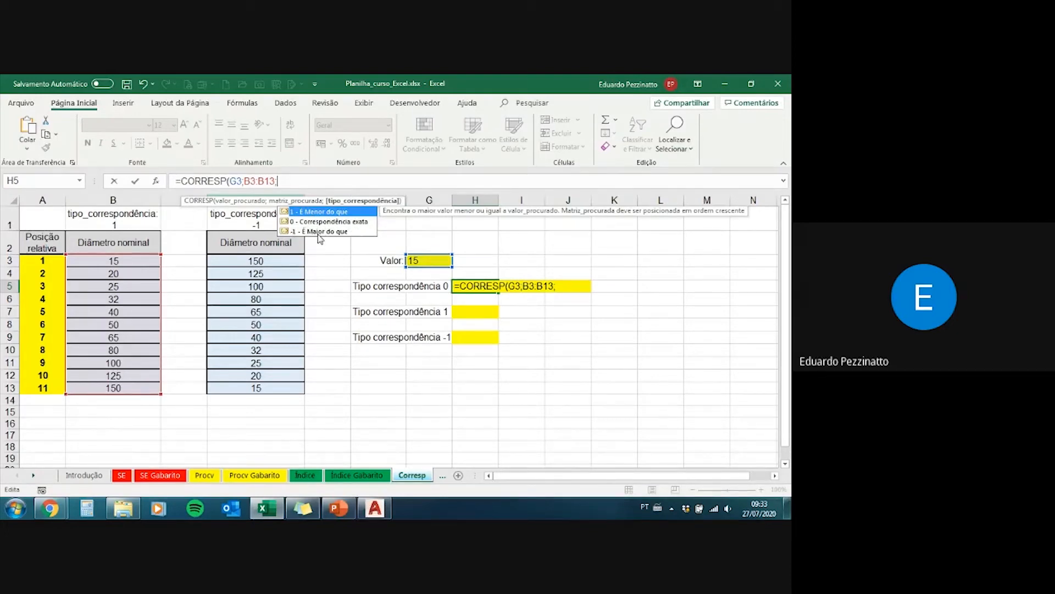
pyautogui.press('Down')
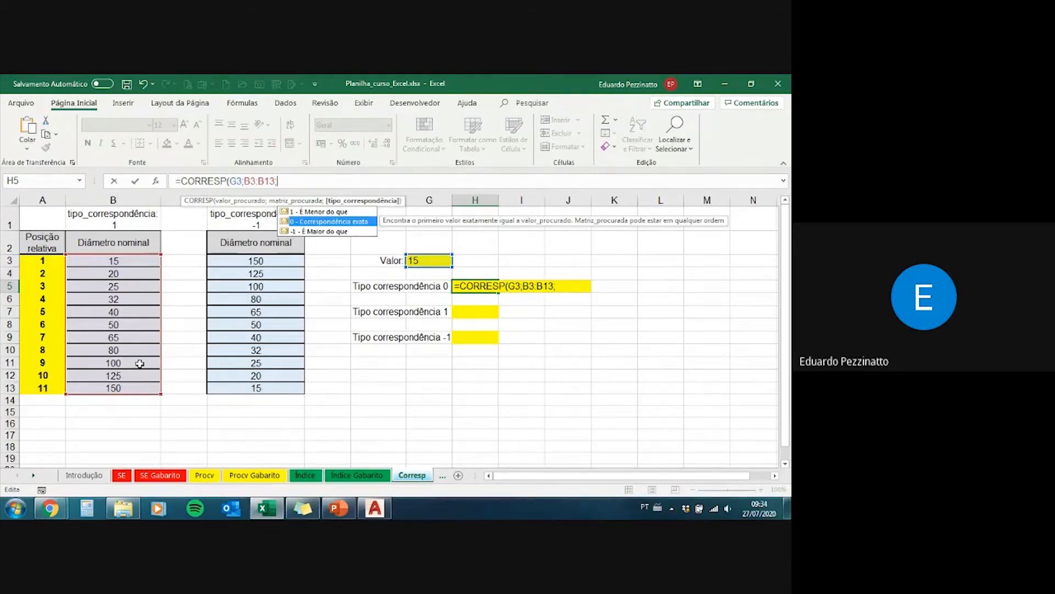
pyautogui.write('0')
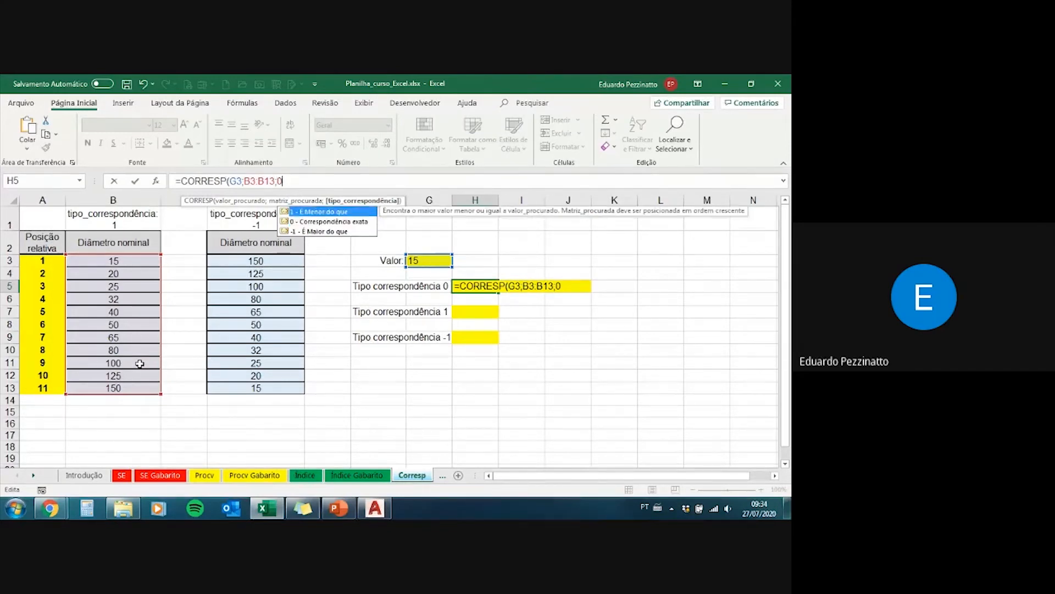
pyautogui.write(')')
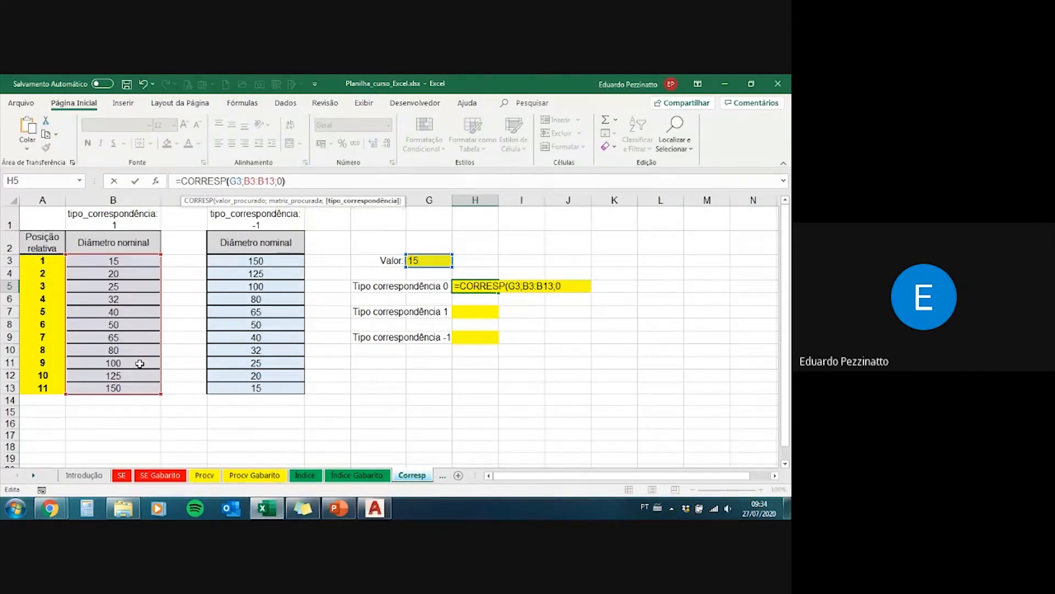
pyautogui.press('Return')
pyautogui.press('Up')
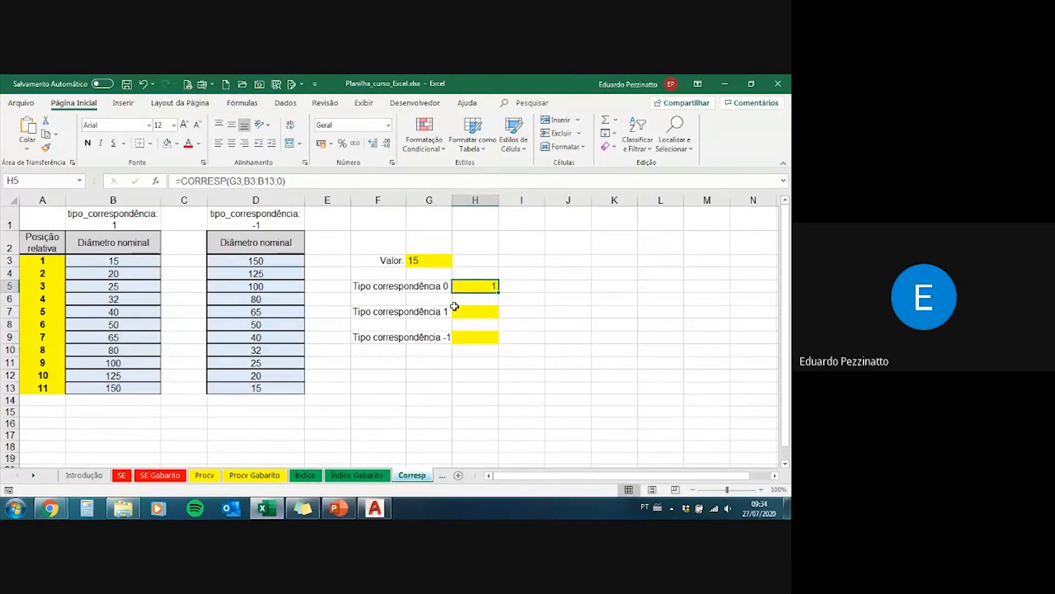
pyautogui.click(122, 261)
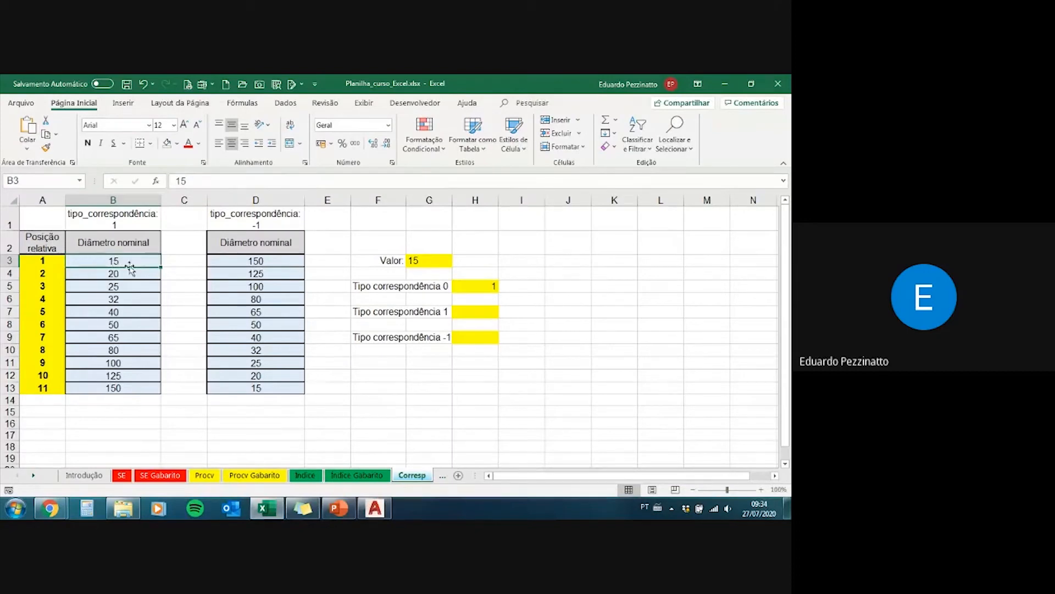
pyautogui.click(50, 261)
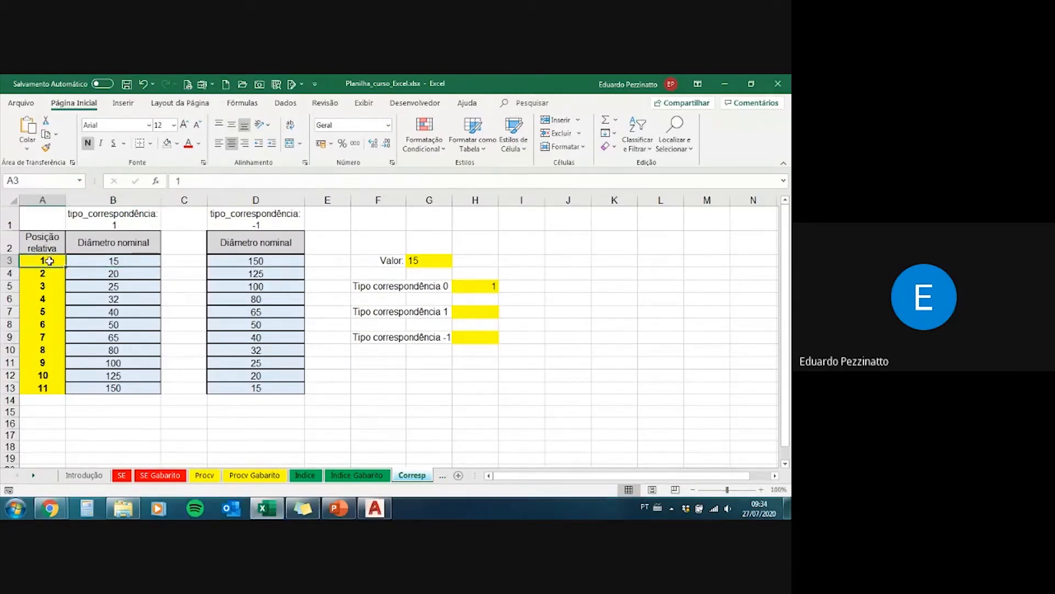
# Step: Set the Valor cell G3 to 32 and check the match type 0 result against the column B diameters and column A positions
pyautogui.moveTo(107, 261); pyautogui.dragTo(120, 386)
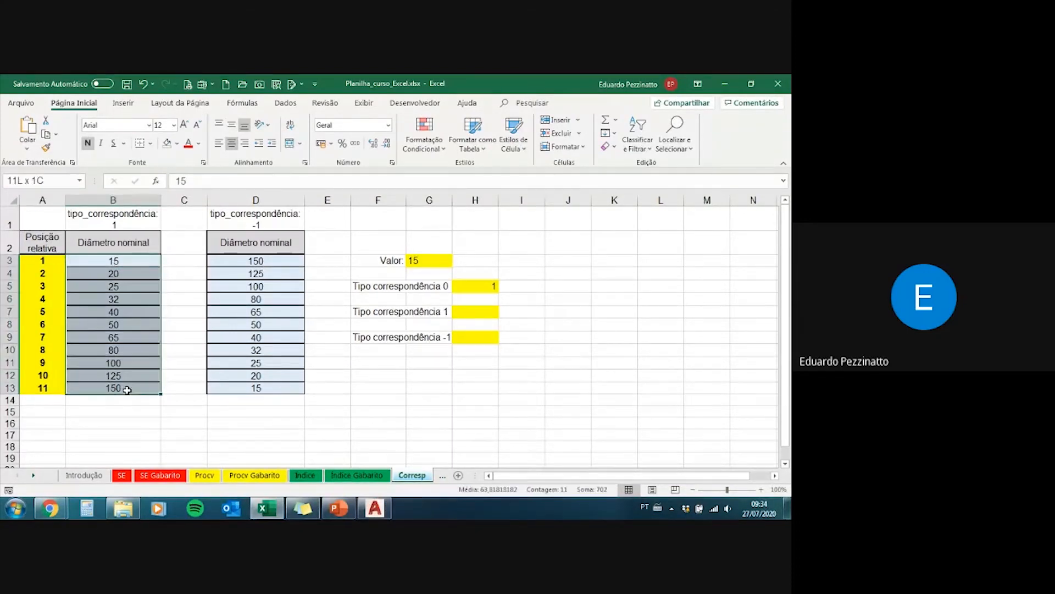
pyautogui.click(430, 262)
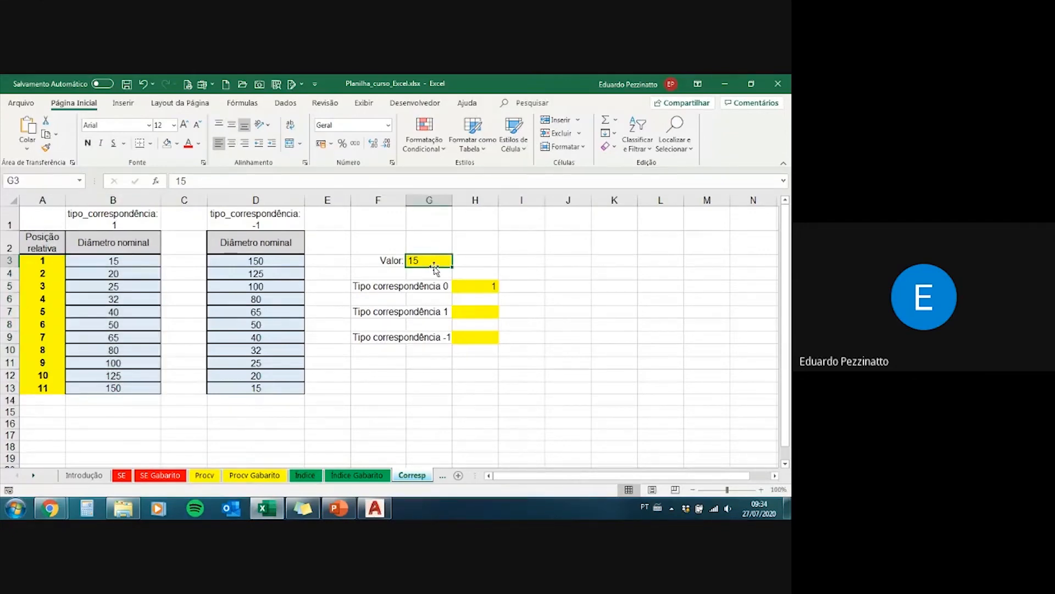
pyautogui.write('32')
pyautogui.press('Return')
pyautogui.click(432, 263)
pyautogui.moveTo(122, 298); pyautogui.dragTo(43, 299)
pyautogui.moveTo(107, 256); pyautogui.dragTo(112, 388)
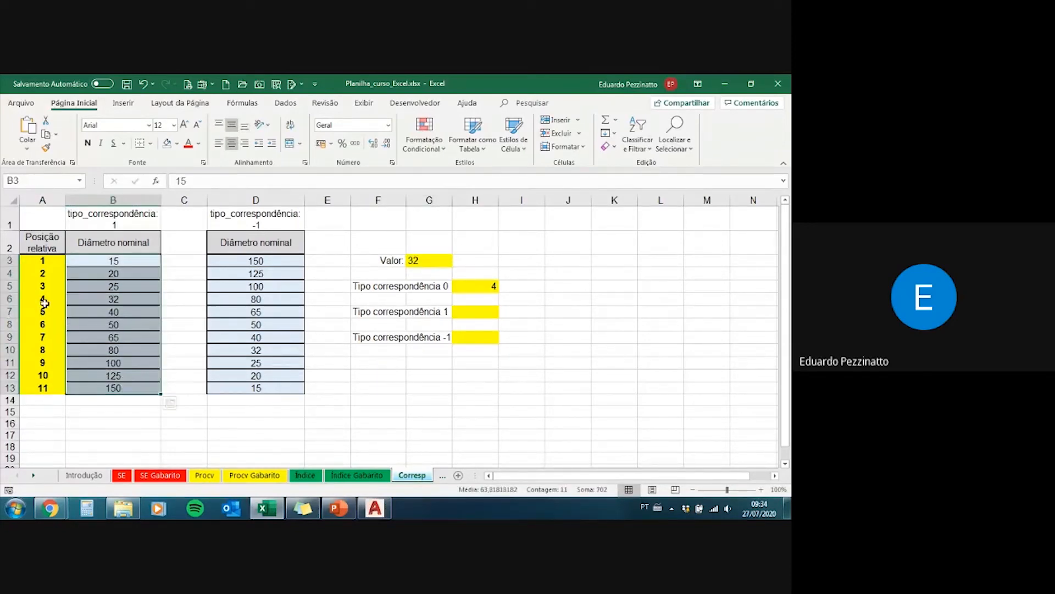
pyautogui.moveTo(43, 261); pyautogui.dragTo(46, 388)
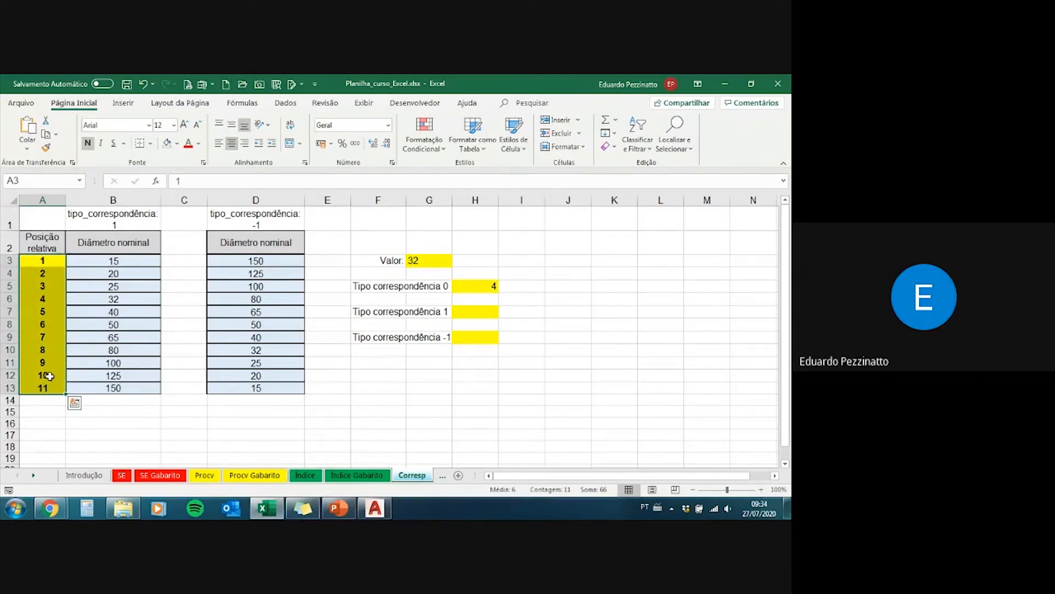
# Step: Set the Valor cell G3 to 15
pyautogui.click(473, 311)
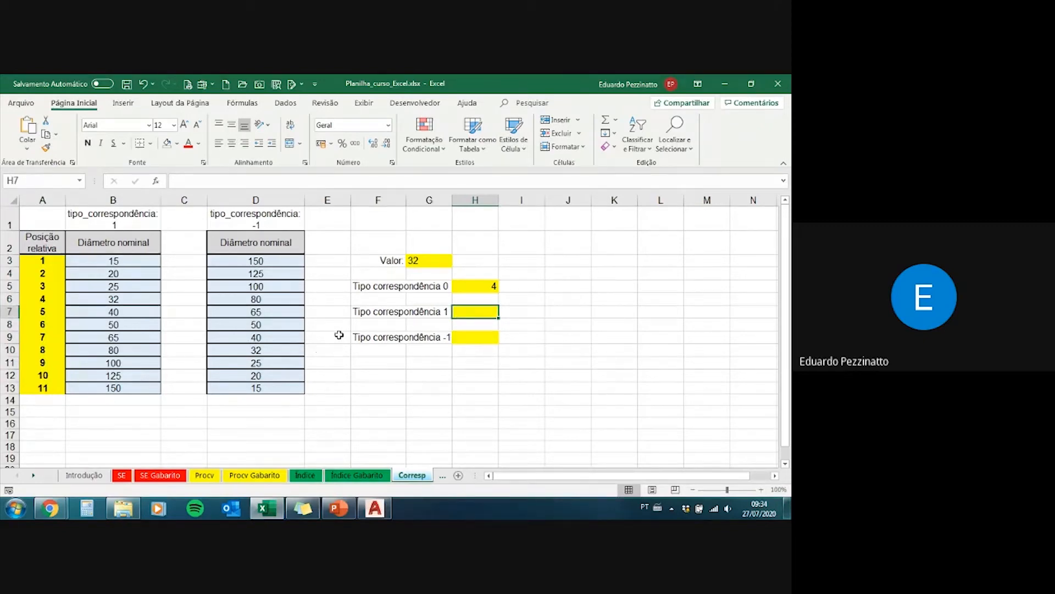
pyautogui.click(420, 263)
pyautogui.write('15')
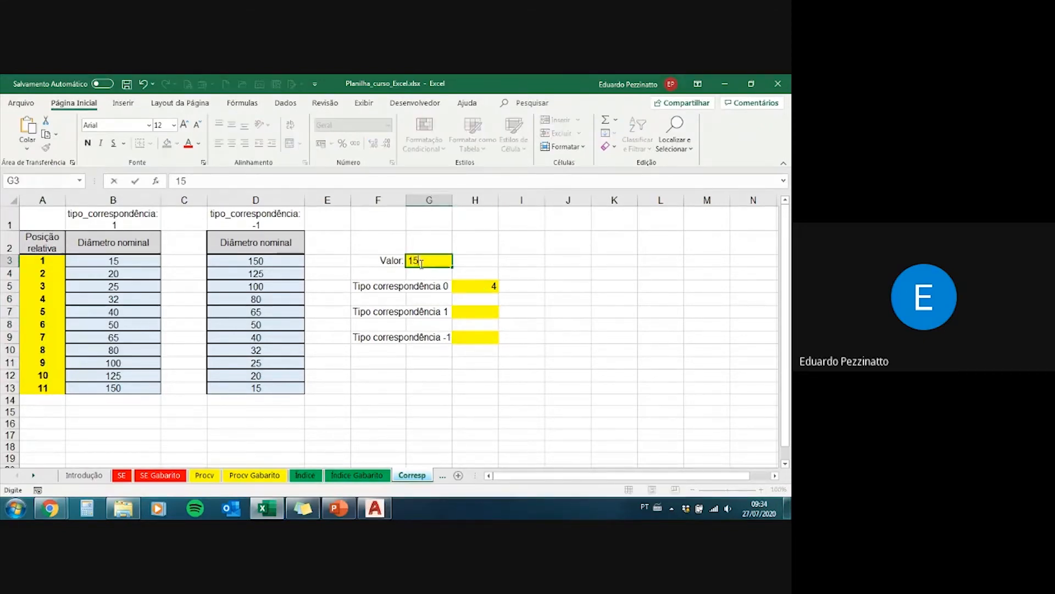
pyautogui.press('Return')
# Step: Start a CORRESP formula in cell H7 with the Valor cell G3 as the lookup value
pyautogui.press('Down')
pyautogui.press('Down')
pyautogui.press('Down')
pyautogui.press('Right')
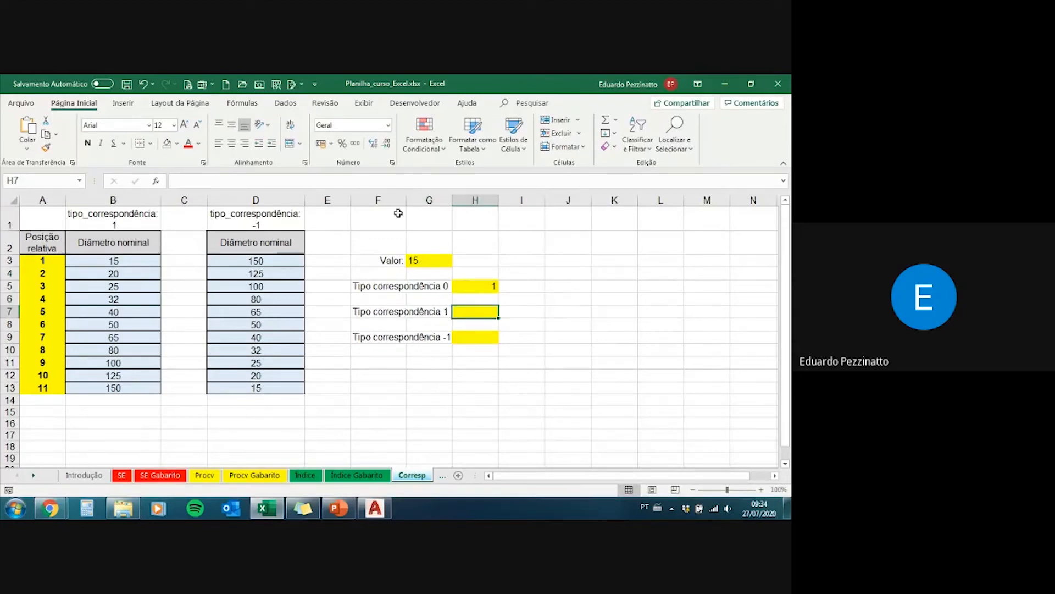
pyautogui.write('=corresp')
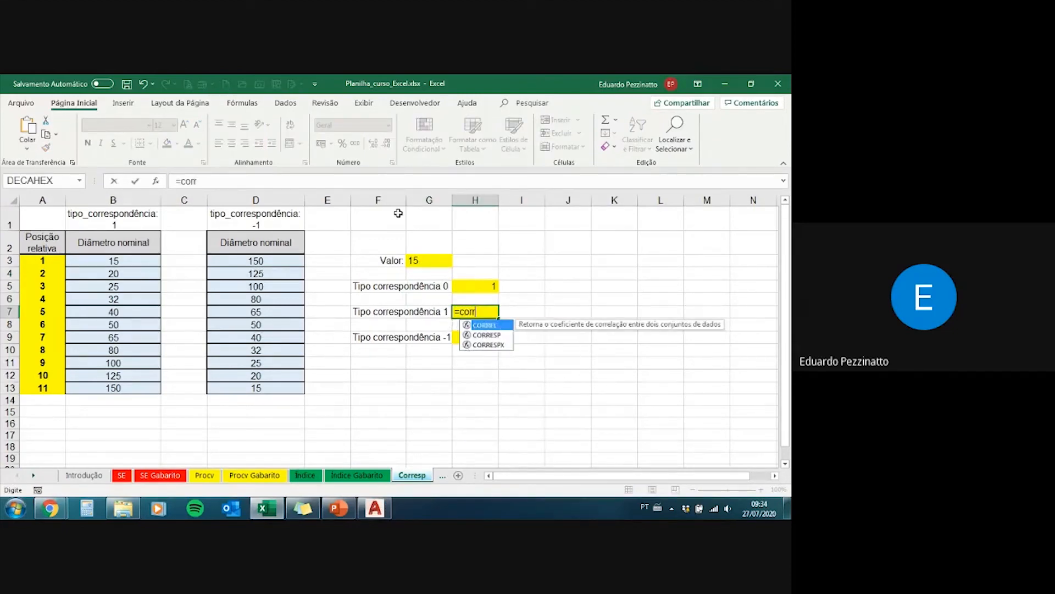
pyautogui.press('Tab')
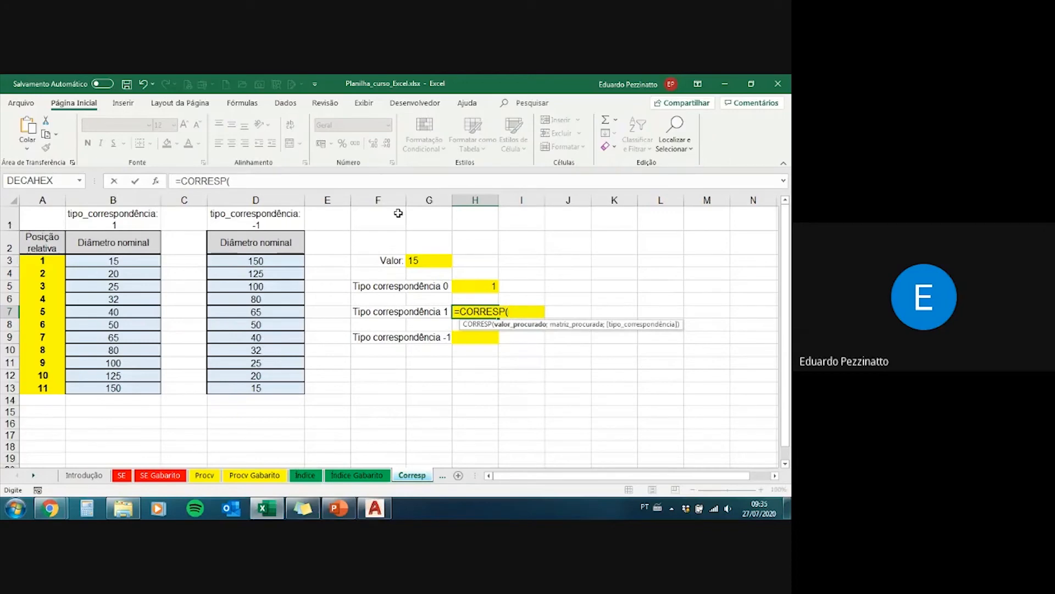
pyautogui.click(417, 266)
pyautogui.write(';')
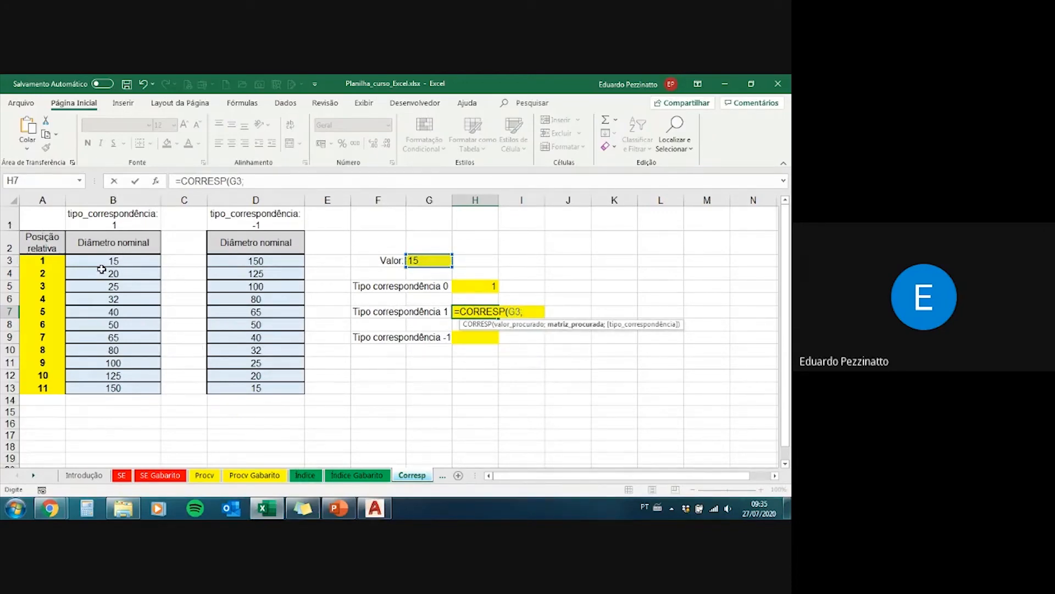
# Step: Complete the H7 formula with B3:B13 as the lookup array and match type 1
pyautogui.moveTo(127, 261); pyautogui.dragTo(136, 387)
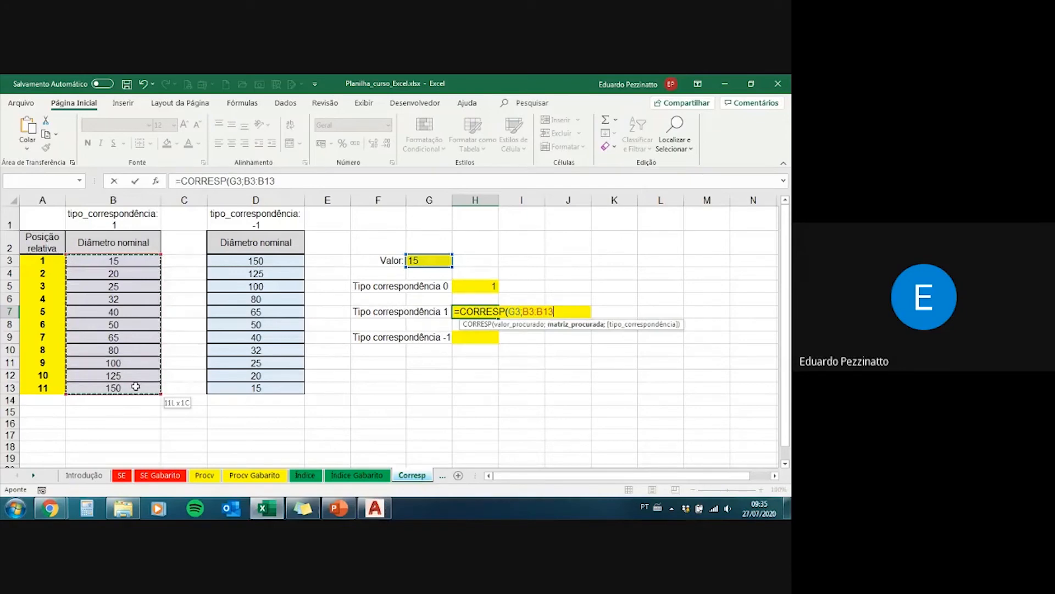
pyautogui.moveTo(136, 387); pyautogui.dragTo(136, 387)
pyautogui.click(278, 180)
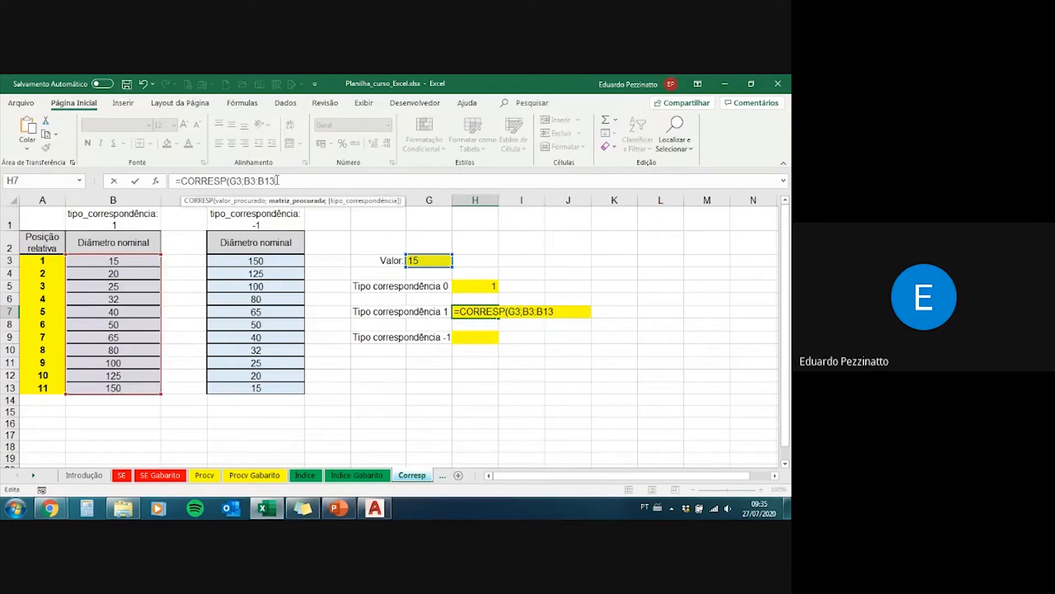
pyautogui.write(';')
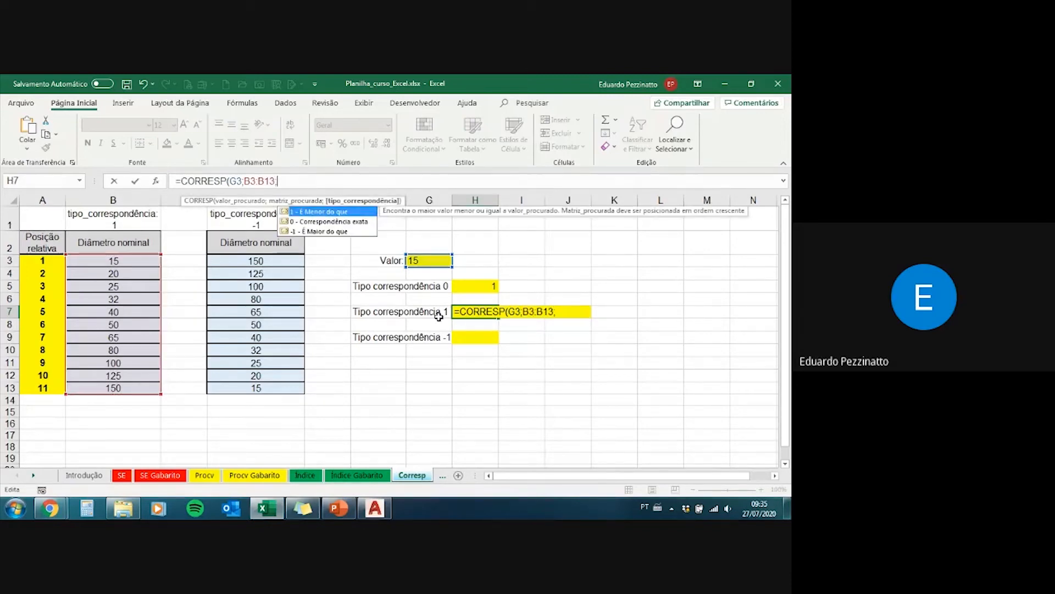
pyautogui.write('1')
pyautogui.write(')')
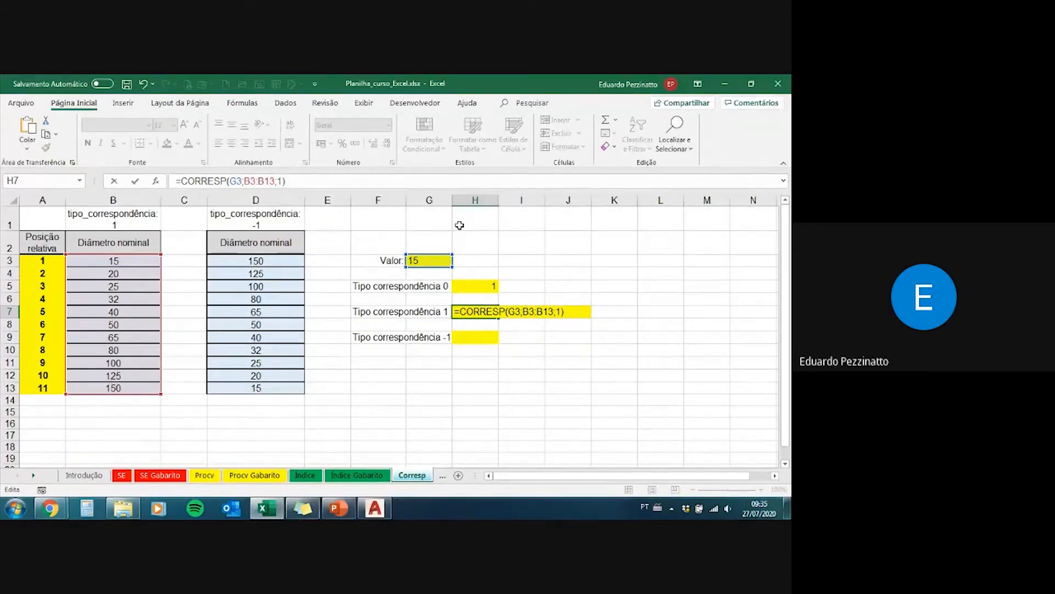
pyautogui.press('Return')
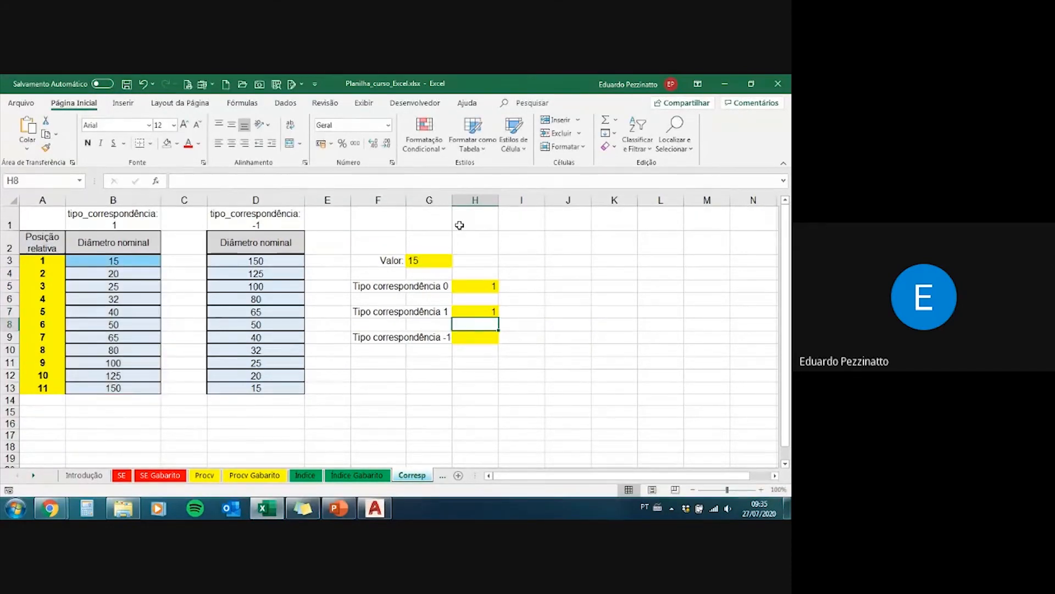
# Step: Review the H7 result against cell B3, and set the Valor cell G3 to 20
pyautogui.press('Up')
pyautogui.click(434, 261)
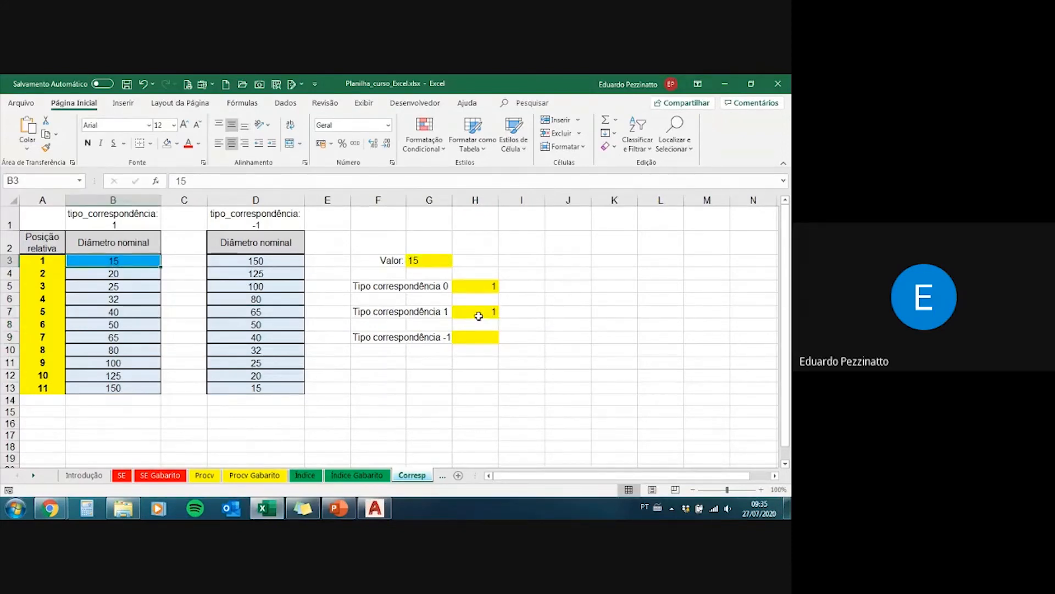
pyautogui.click(476, 315)
pyautogui.press('Up')
pyautogui.press('Up')
pyautogui.press('Up')
pyautogui.press('Up')
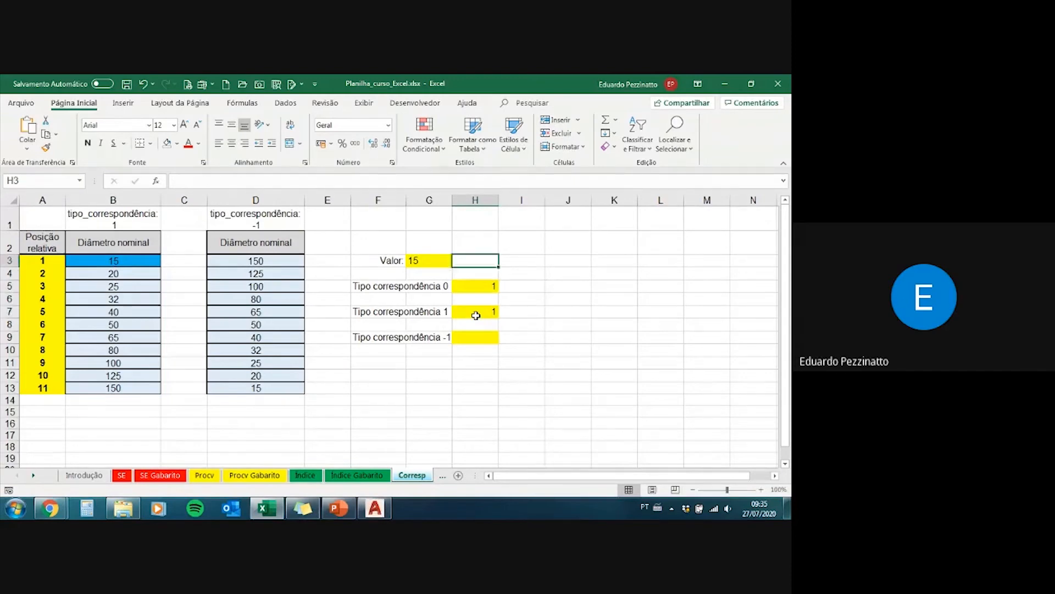
pyautogui.press('Left')
pyautogui.write('20')
pyautogui.press('Return')
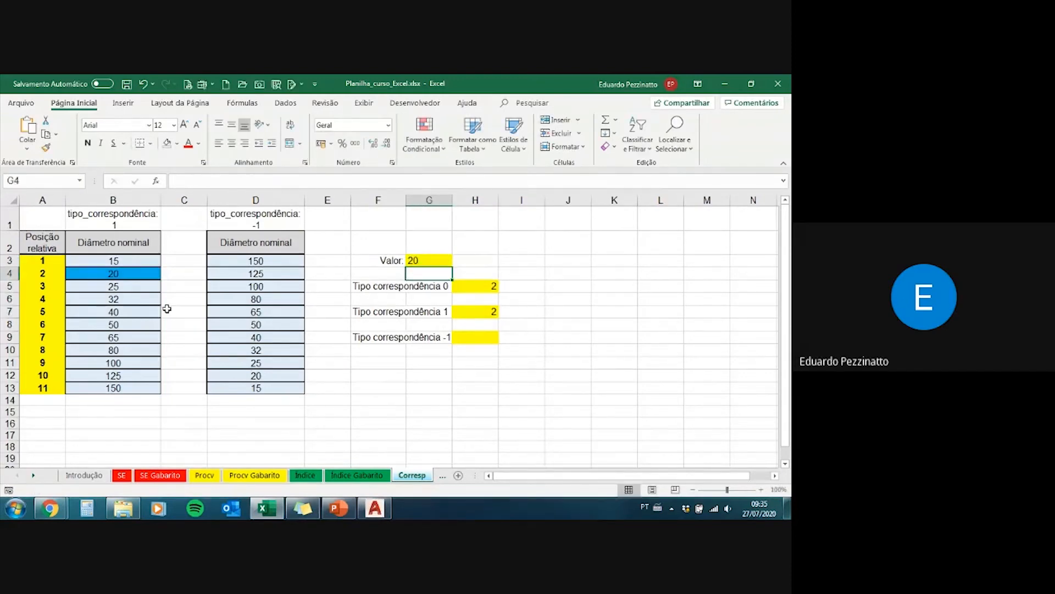
# Step: Check the H7 match type 1 result against the diameter in B4 and the relative position in A4
pyautogui.click(141, 272)
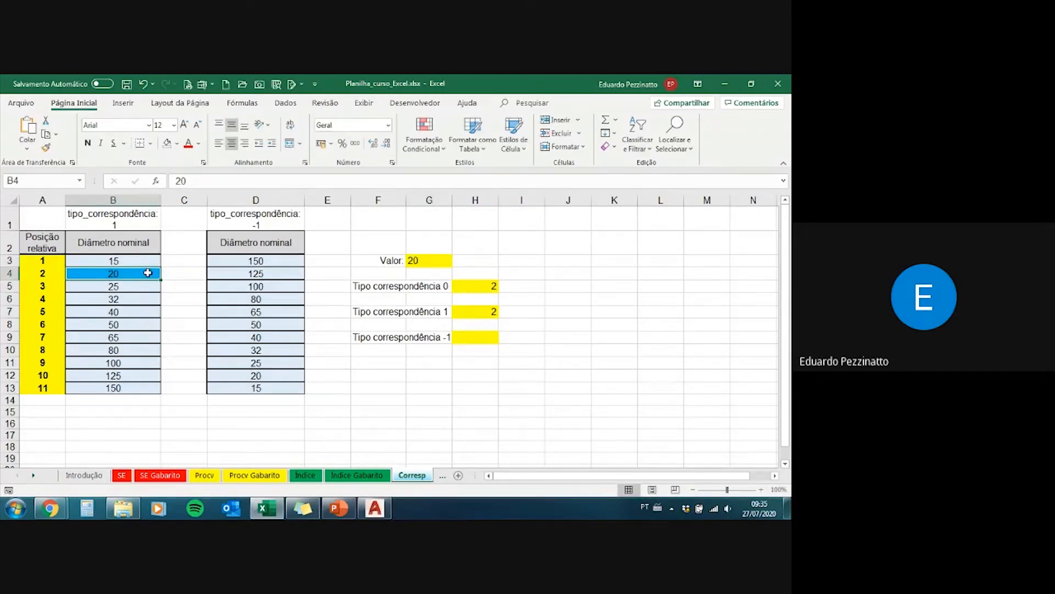
pyautogui.click(471, 314)
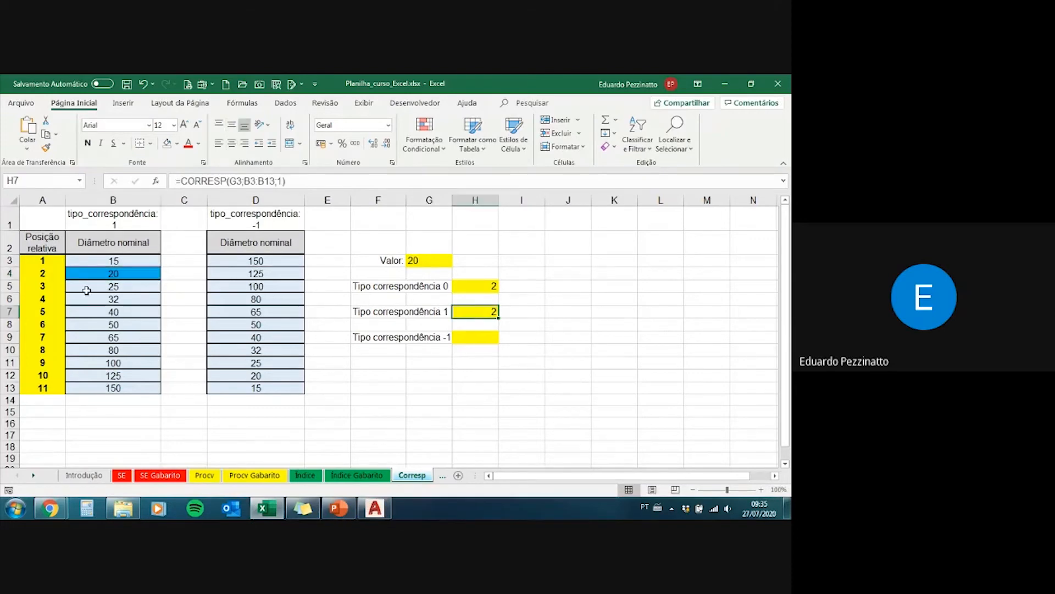
pyautogui.click(42, 272)
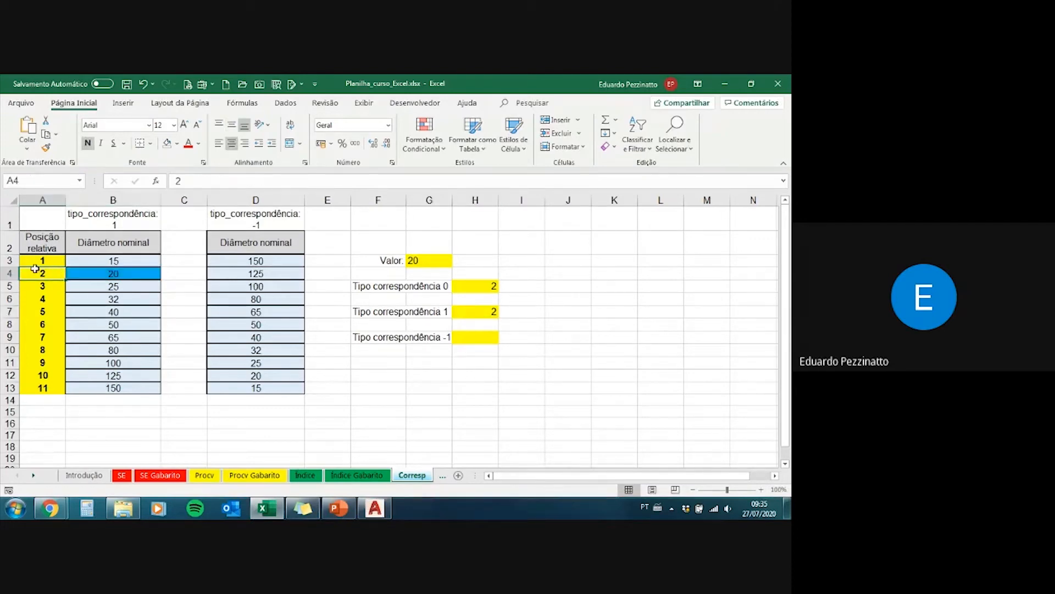
pyautogui.moveTo(42, 273); pyautogui.dragTo(85, 273)
pyautogui.click(85, 273)
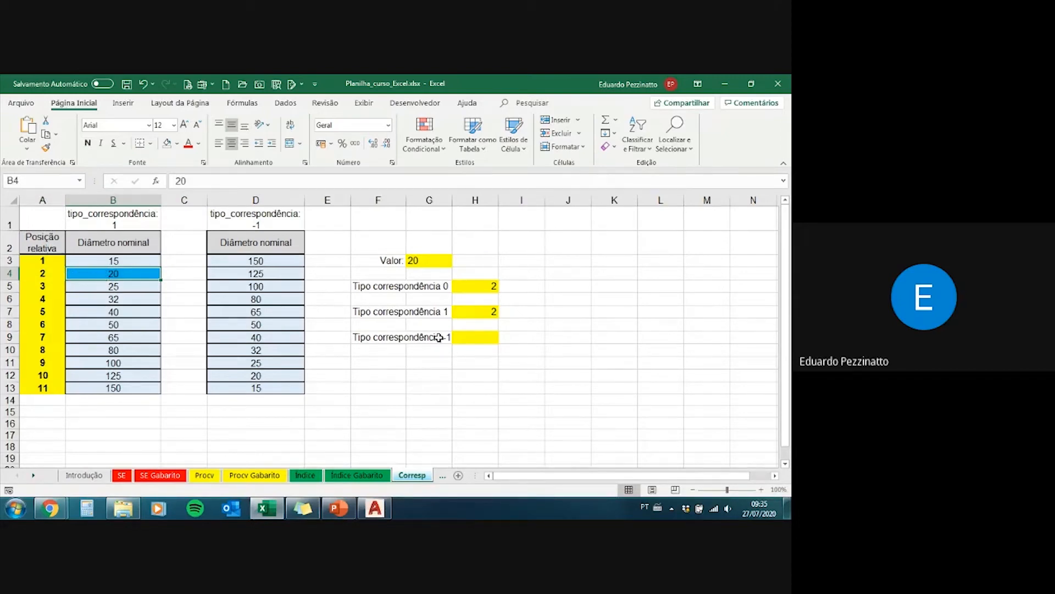
# Step: Start a CORRESP formula in cell H9 with the Valor cell G3 as the lookup value
pyautogui.click(430, 261)
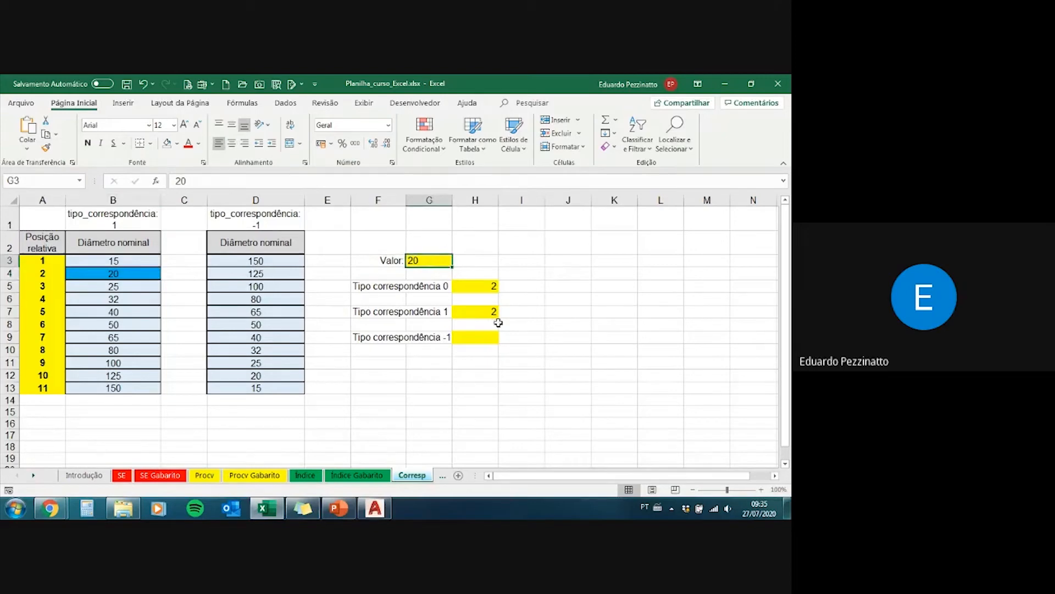
pyautogui.click(456, 337)
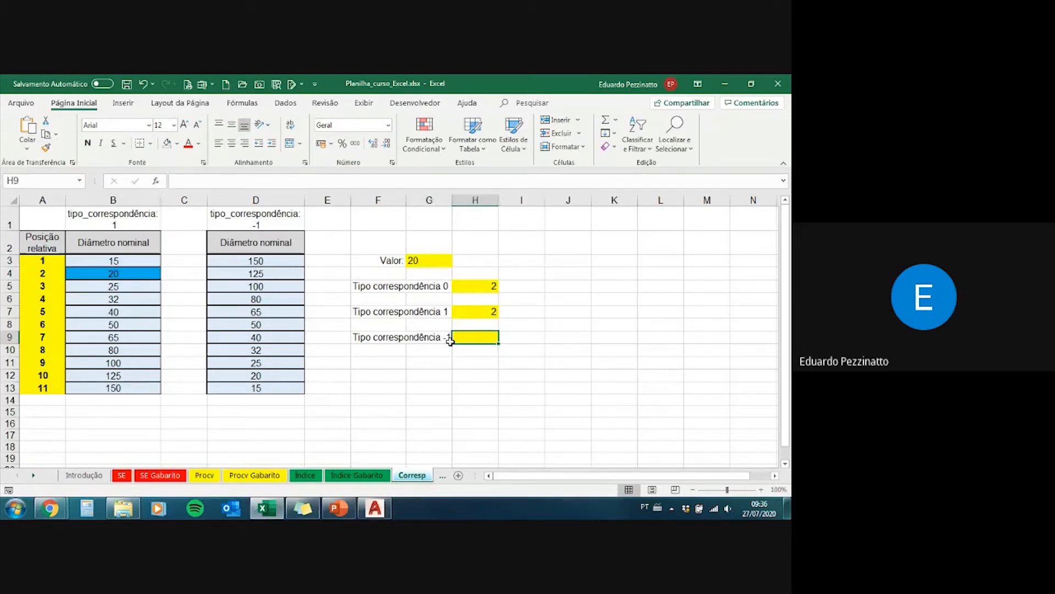
pyautogui.click(427, 257)
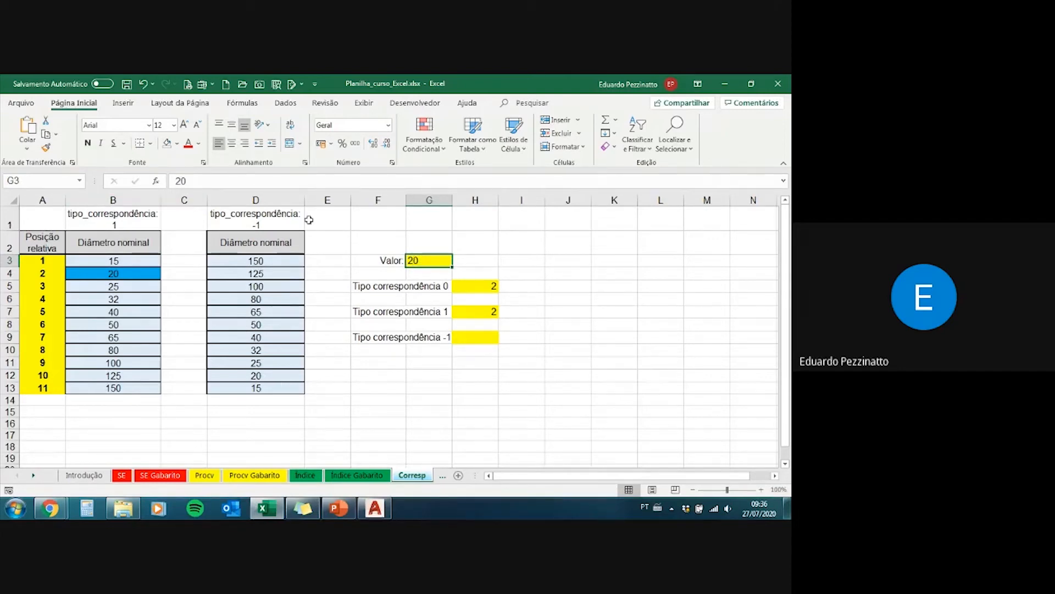
pyautogui.click(480, 335)
pyautogui.write('=')
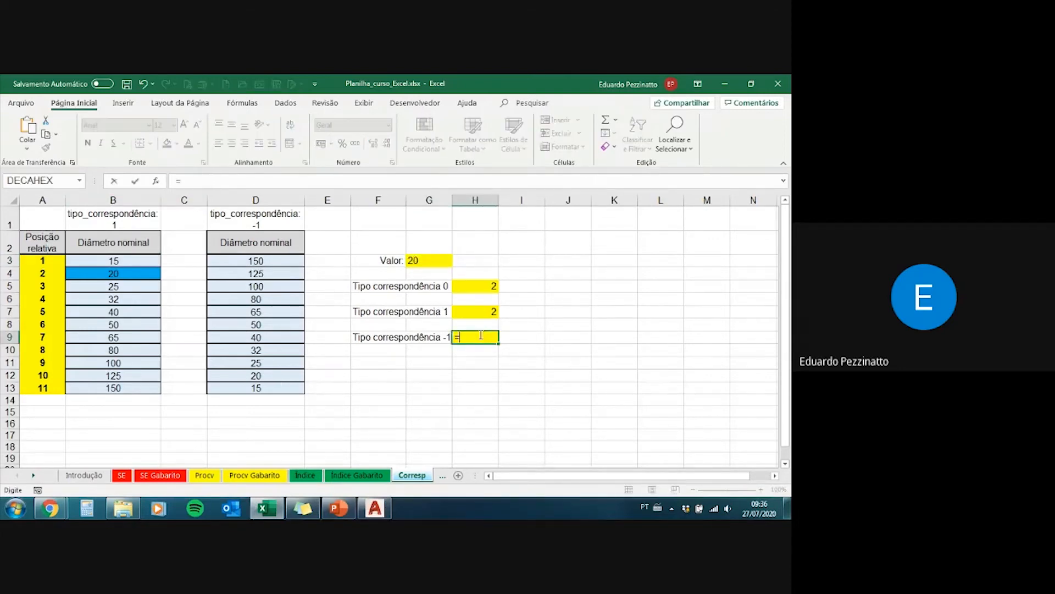
pyautogui.write('corr')
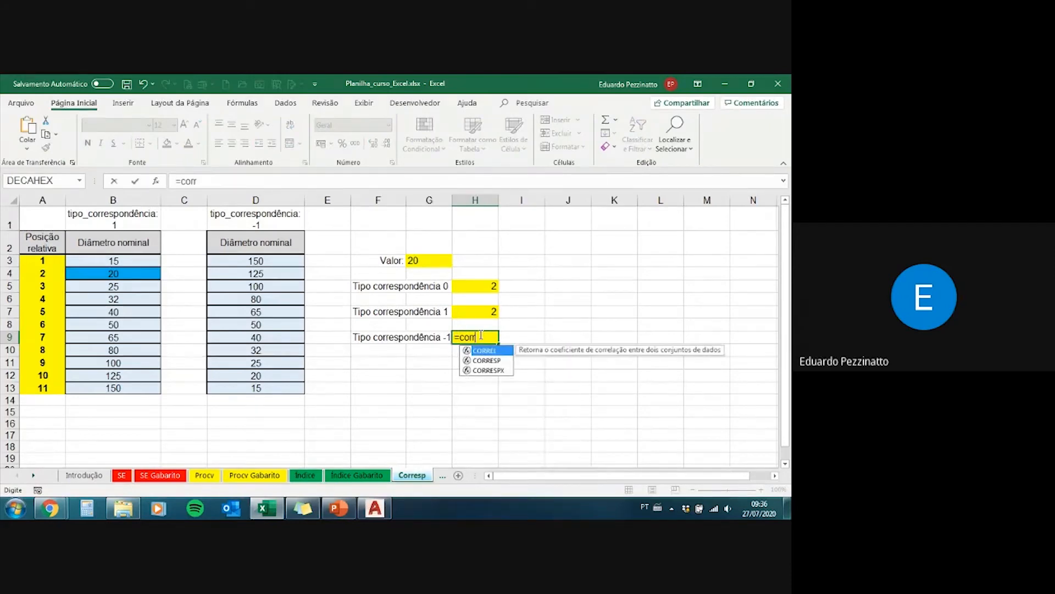
pyautogui.press('Tab')
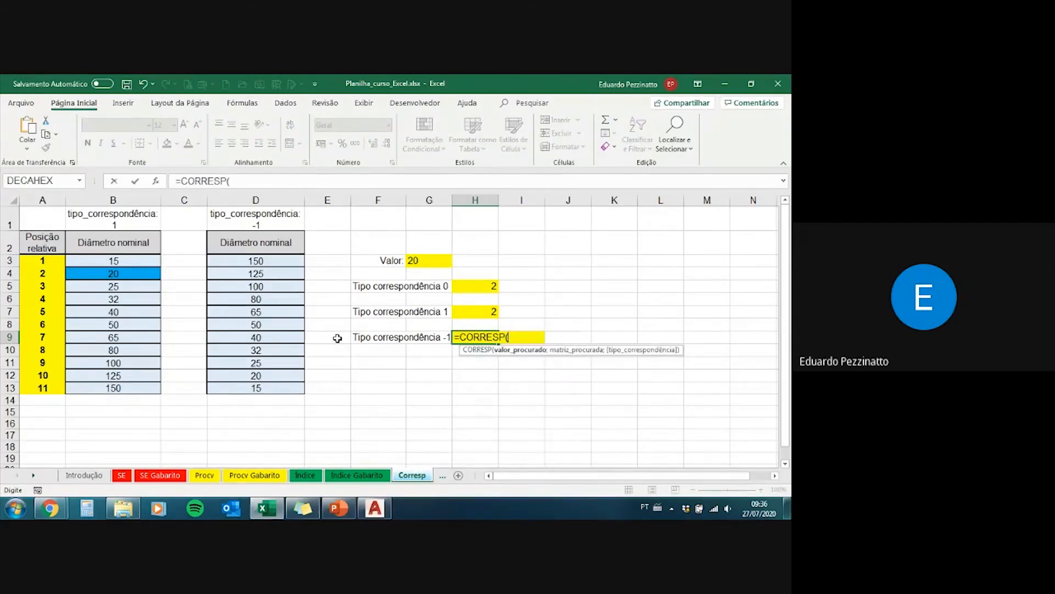
pyautogui.click(424, 260)
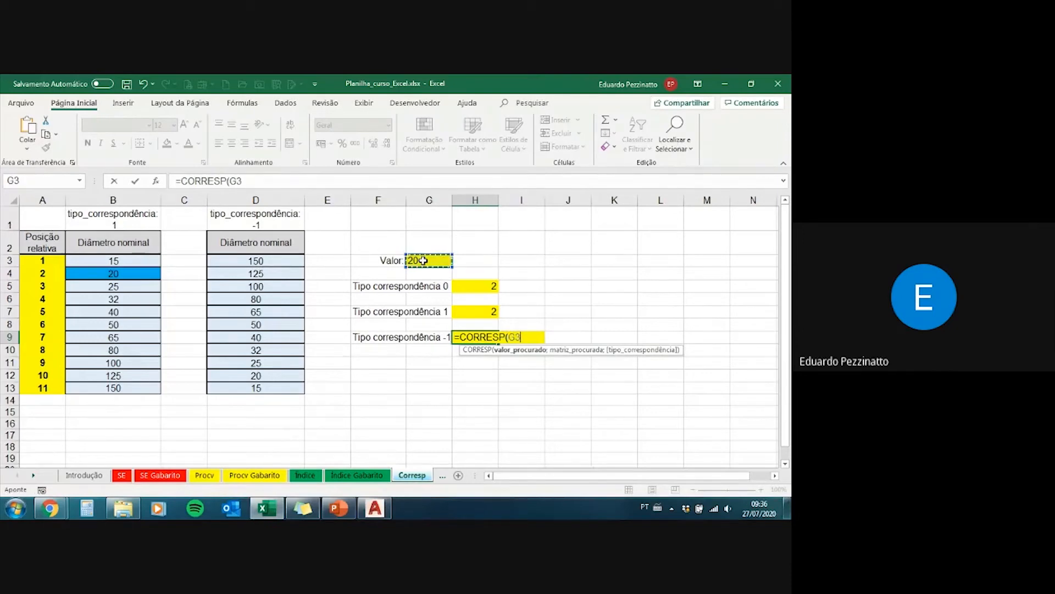
pyautogui.write(';')
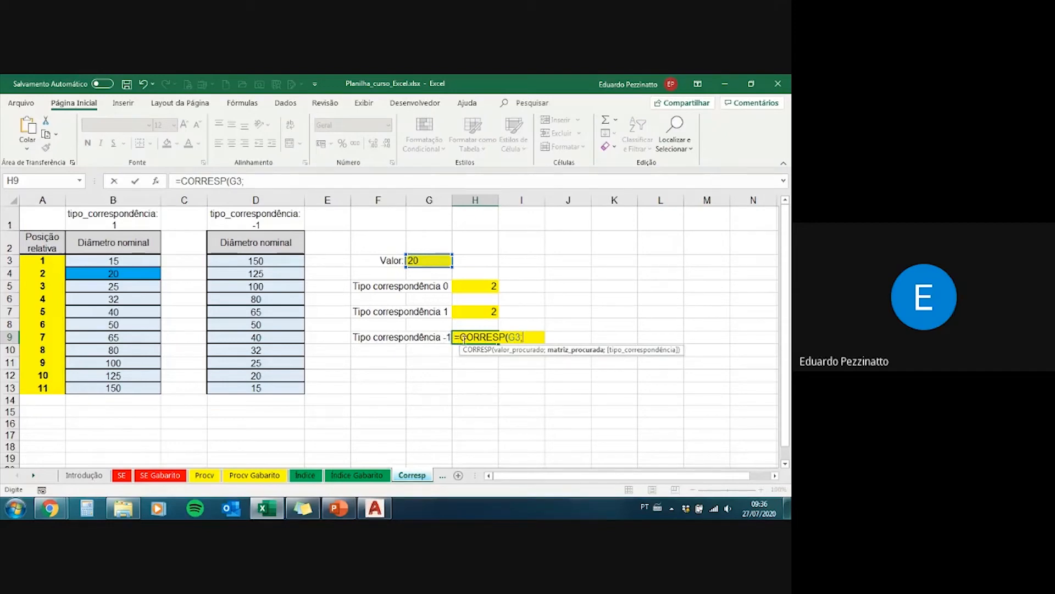
# Step: Set D3:D13 as the lookup array of the H9 CORRESP formula and look through its match type options
pyautogui.moveTo(274, 258); pyautogui.dragTo(285, 384)
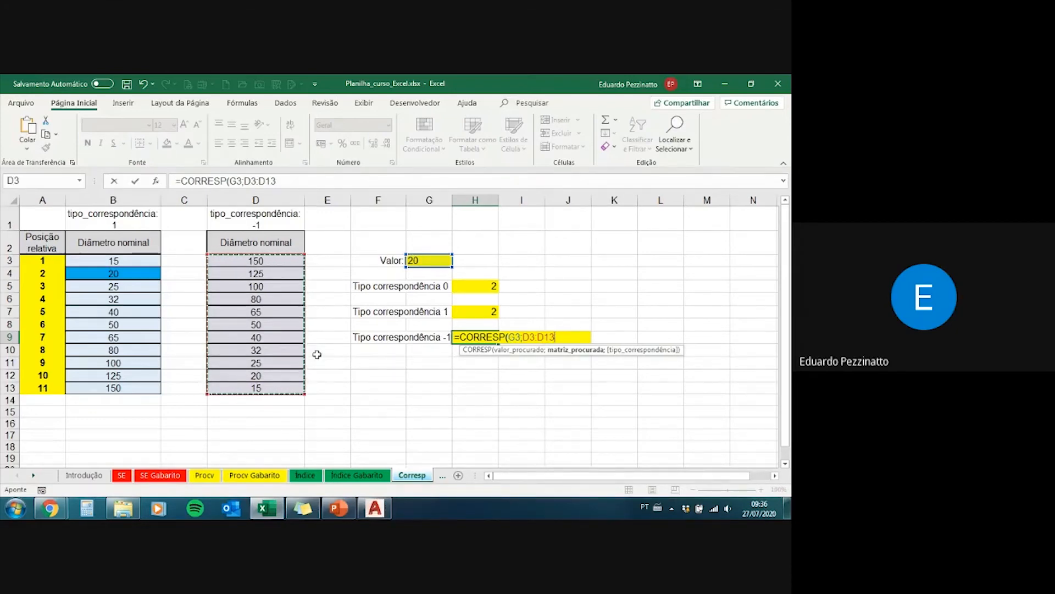
pyautogui.write(';')
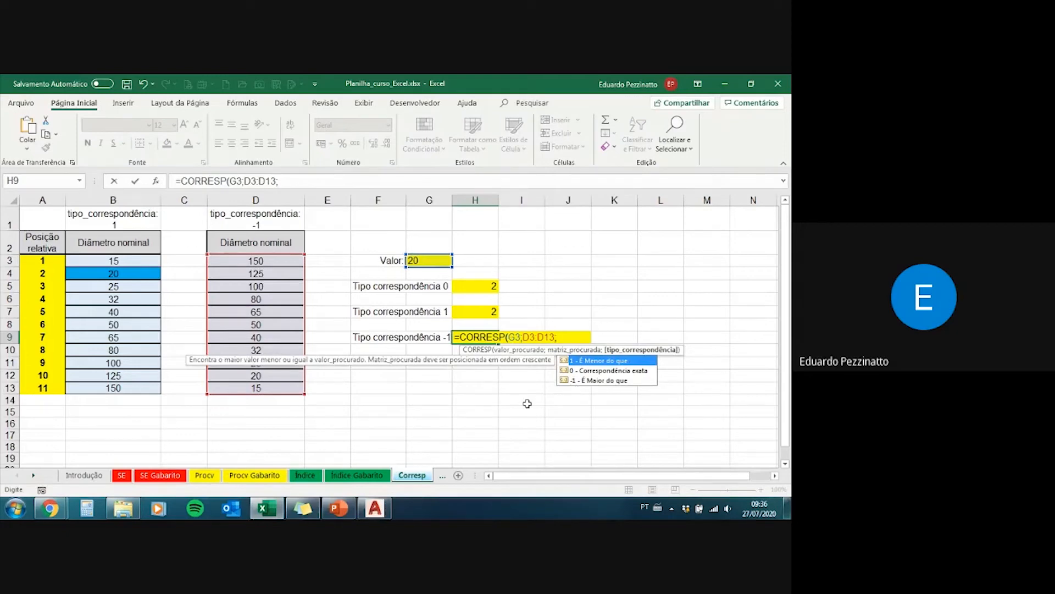
pyautogui.press('Down')
pyautogui.press('Down')
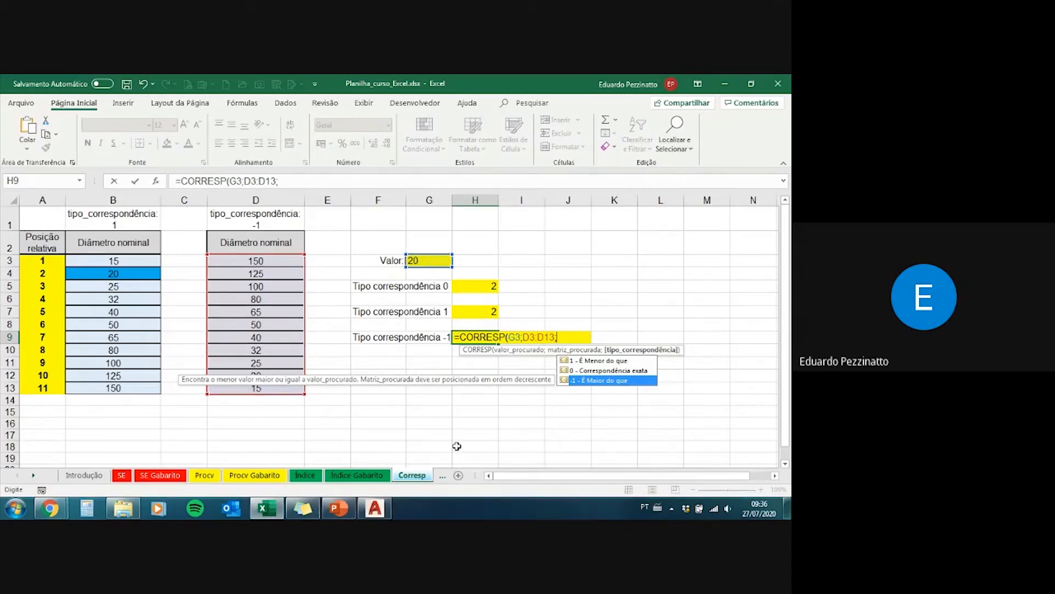
pyautogui.write(')')
pyautogui.press('BackSpace')
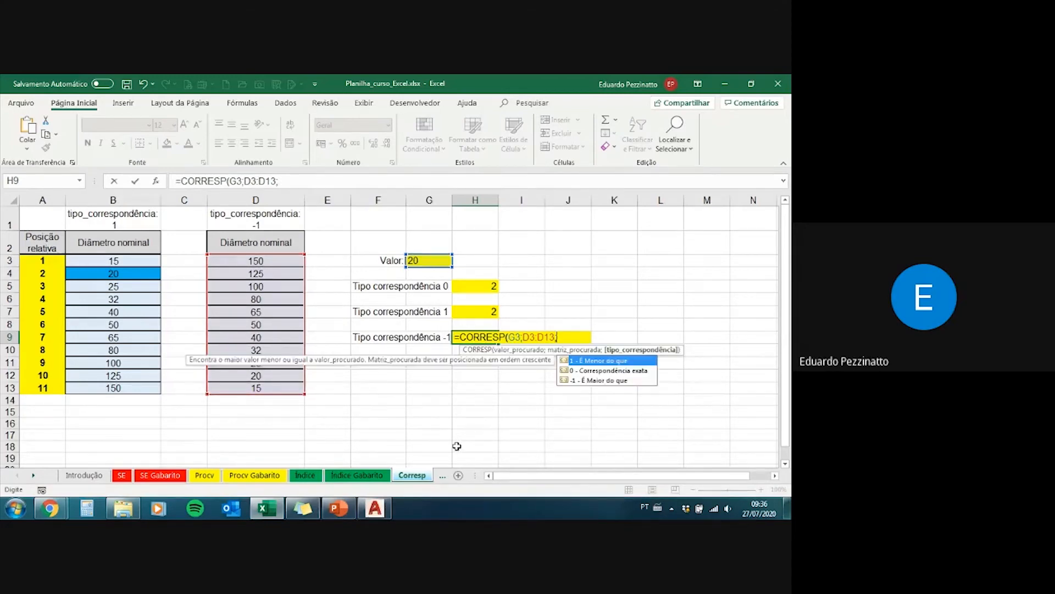
pyautogui.press('Down')
pyautogui.press('Down')
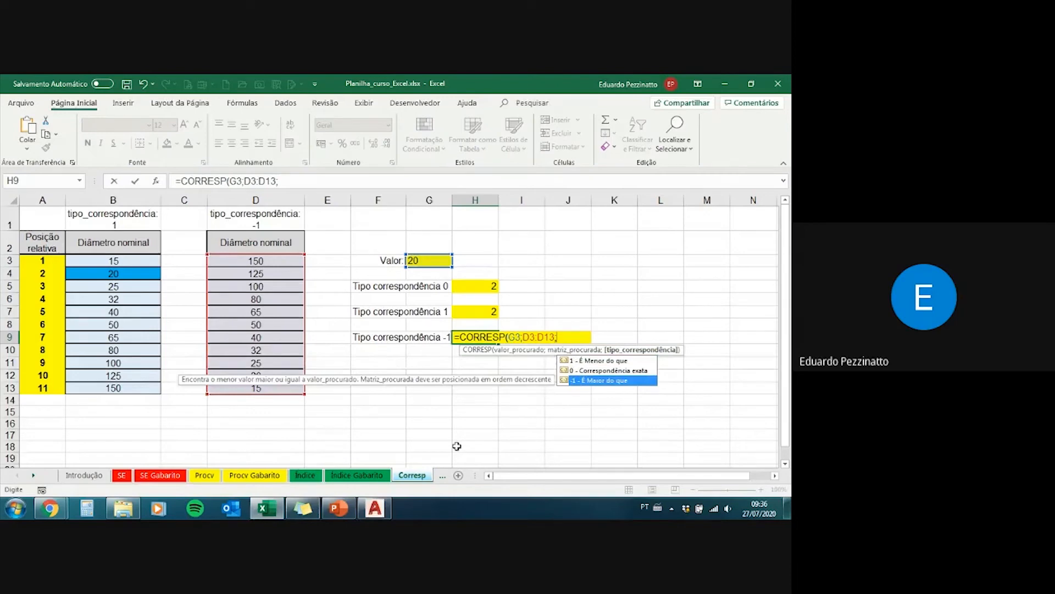
pyautogui.press('Tab')
pyautogui.press('BackSpace')
pyautogui.press('BackSpace')
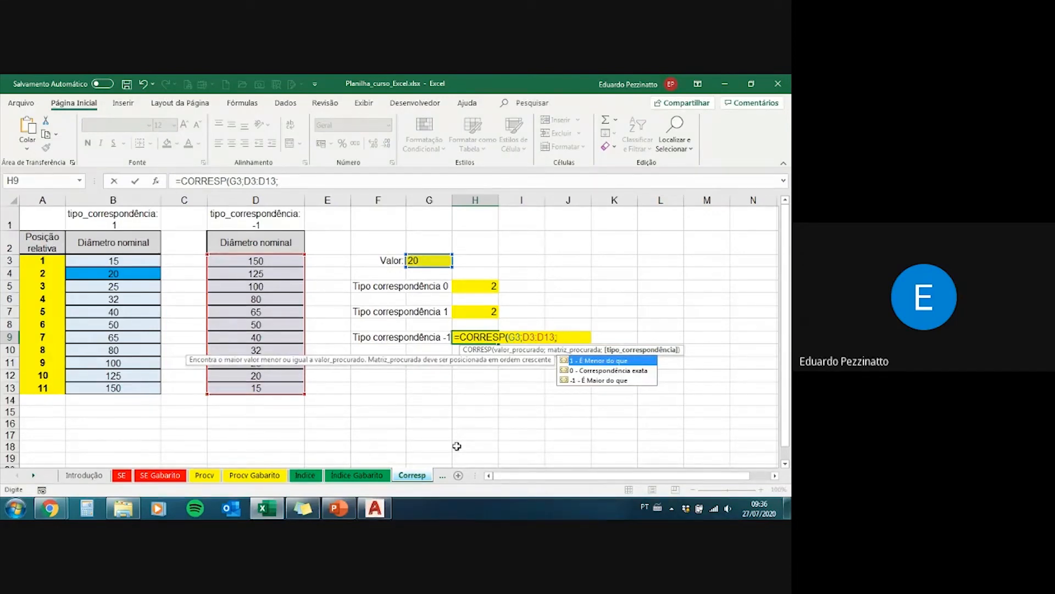
# Step: Complete the H9 formula with match type -1, "É Maior do que", and enter it
pyautogui.press('Down')
pyautogui.press('Down')
pyautogui.press('Up')
pyautogui.press('Down')
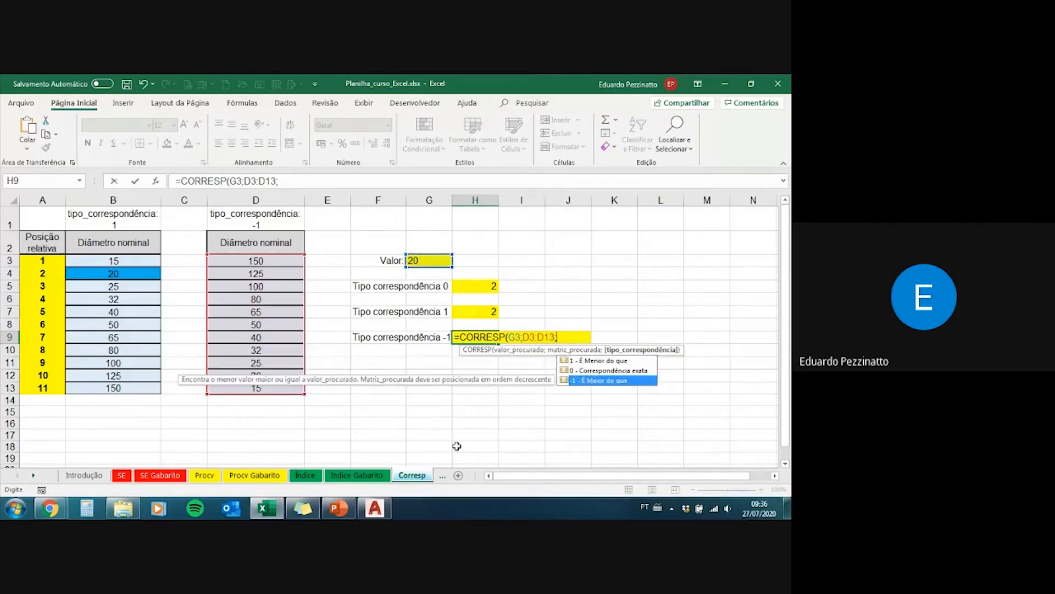
pyautogui.press('Tab')
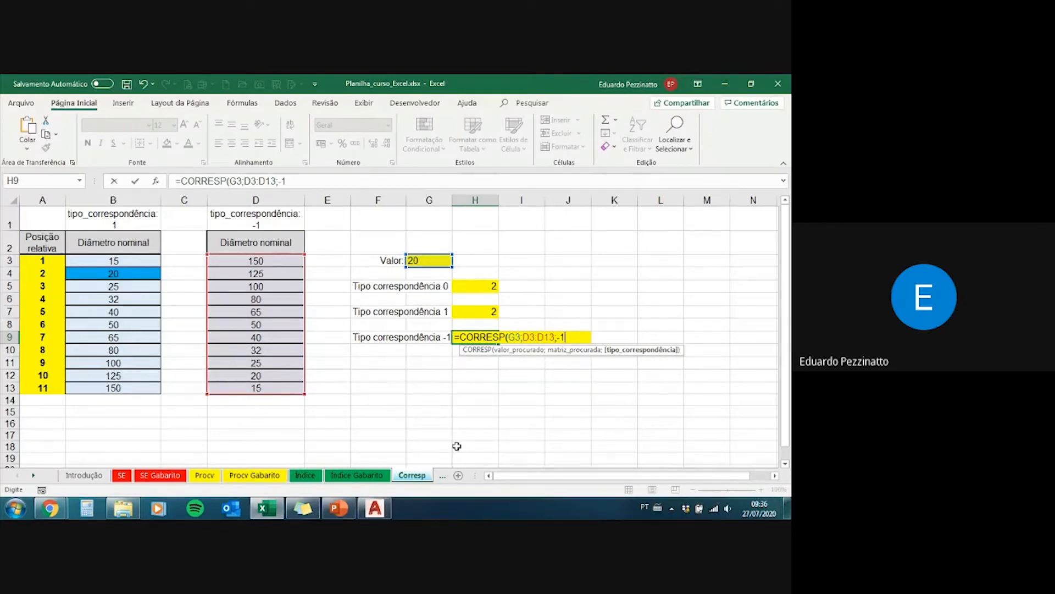
pyautogui.write(')')
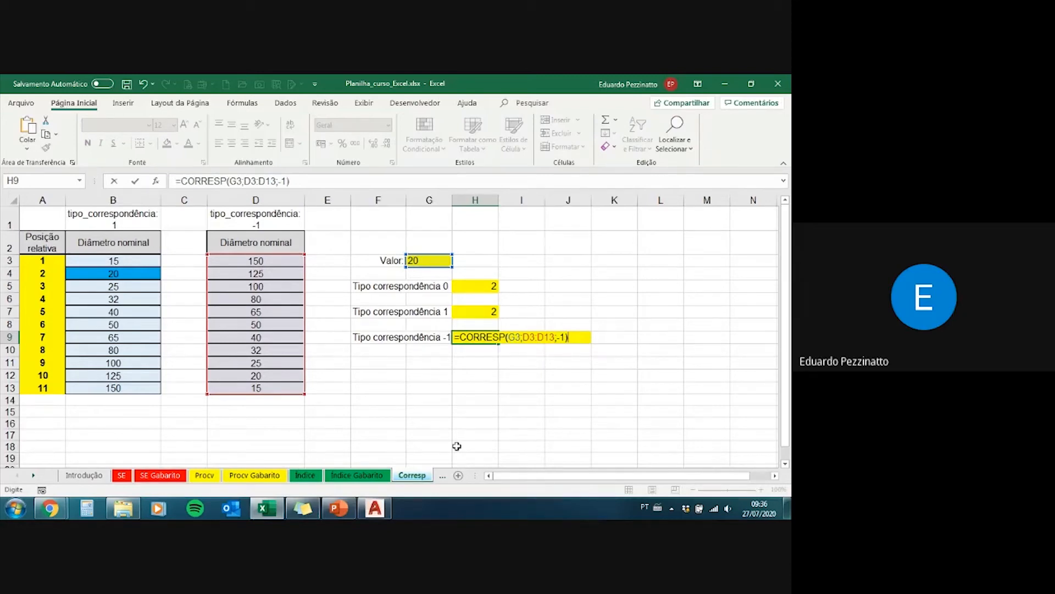
pyautogui.hotkey('ctrl', 'Return')
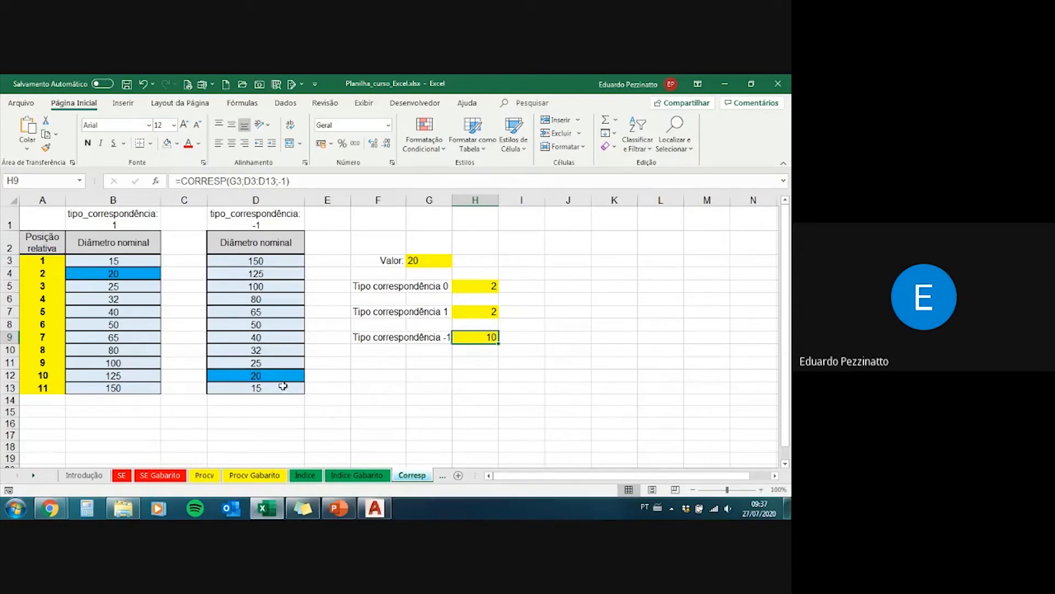
# Step: Check the H9 result against D12 and its relative position in A12, then compare B4 and the match type headings in B1 and D1
pyautogui.moveTo(256, 260); pyautogui.dragTo(258, 376)
pyautogui.click(259, 376)
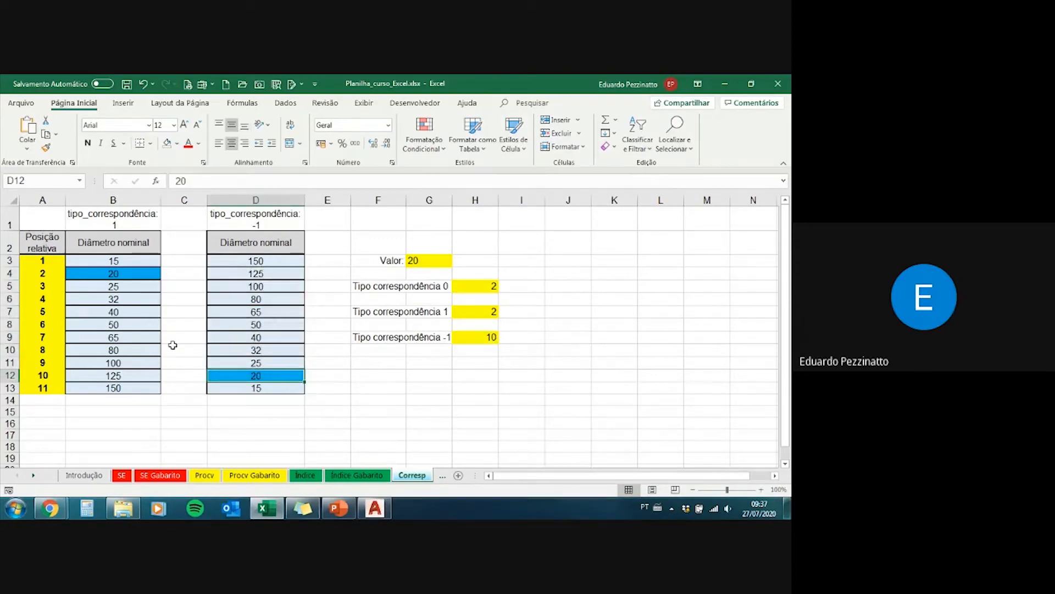
pyautogui.click(41, 374)
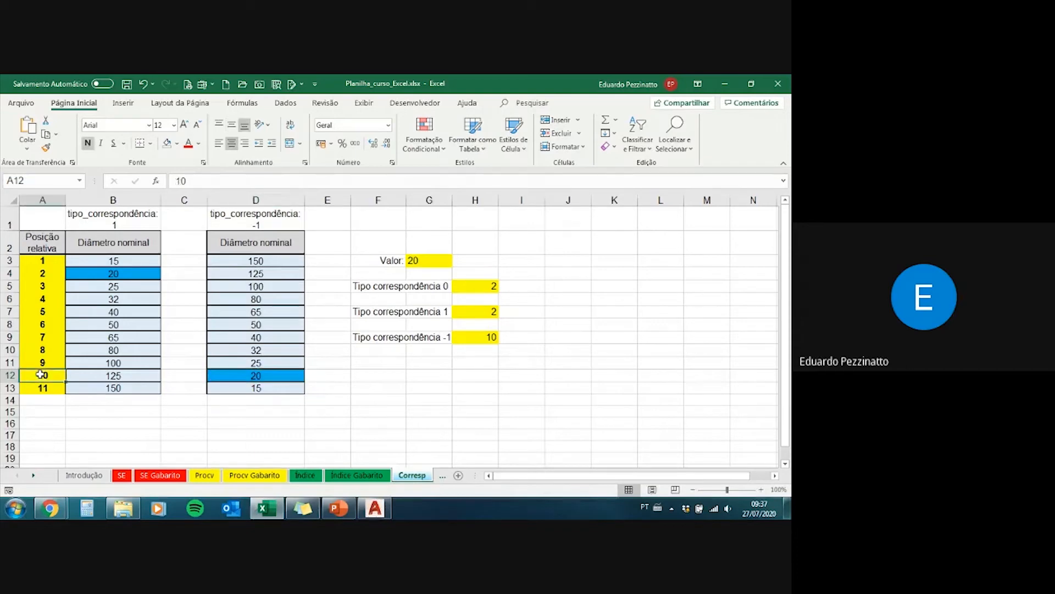
pyautogui.click(105, 273)
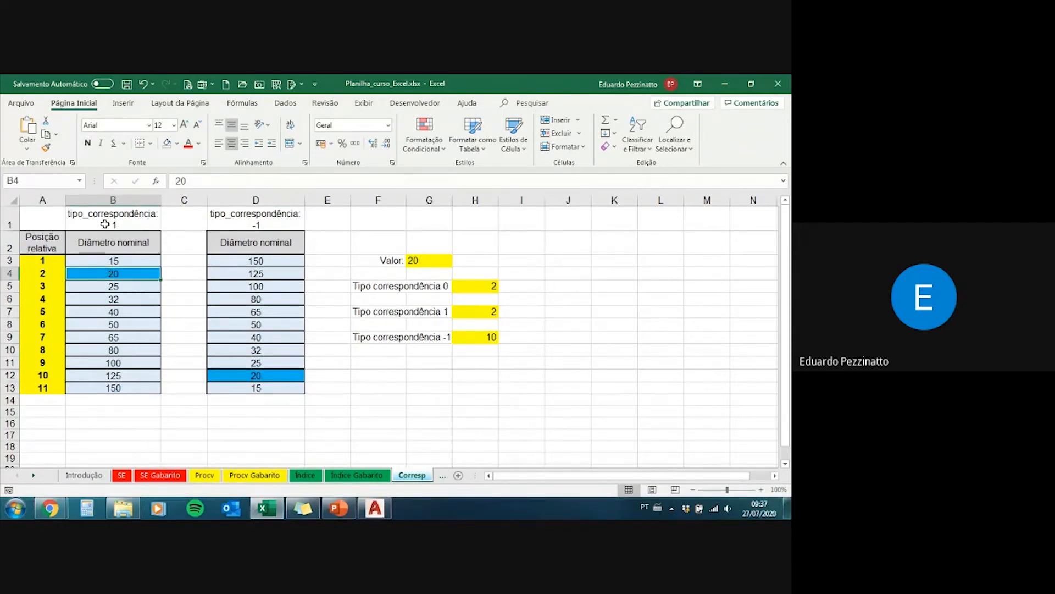
pyautogui.click(105, 224)
pyautogui.click(234, 224)
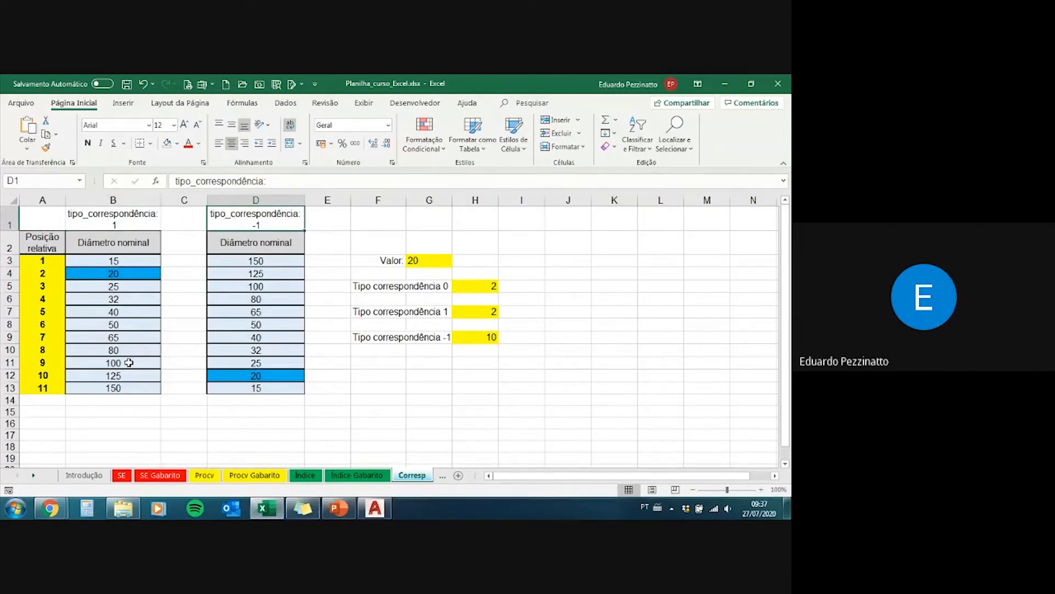
# Step: Set the Valor cell G3 to 18
pyautogui.click(434, 262)
pyautogui.write('18')
pyautogui.press('Return')
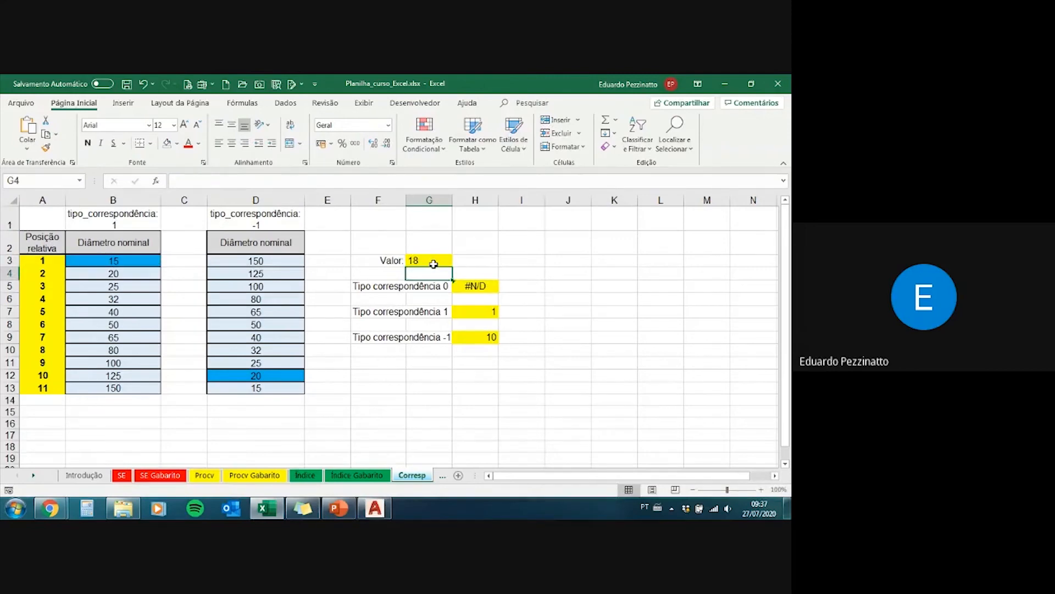
pyautogui.click(434, 264)
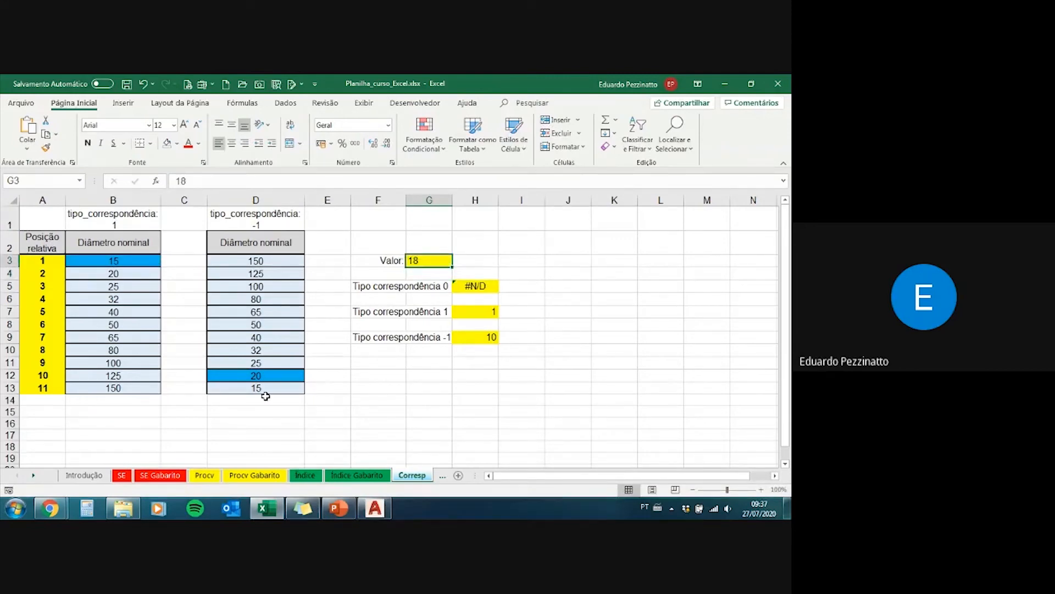
# Step: Compare the highlighted diameters in D12 and B3 with the neighbouring diameter in B4
pyautogui.click(275, 377)
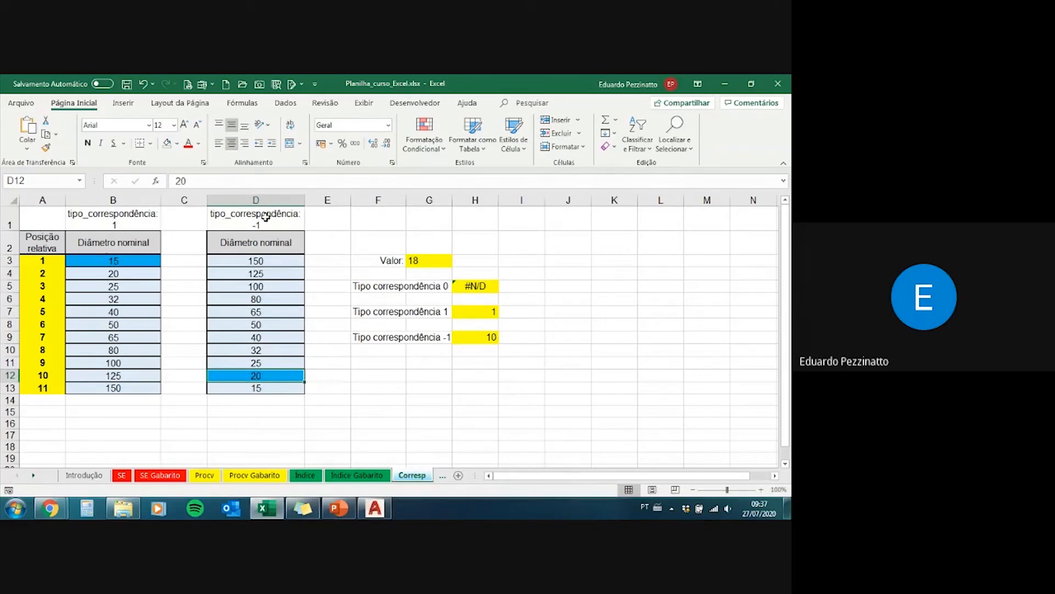
pyautogui.click(138, 261)
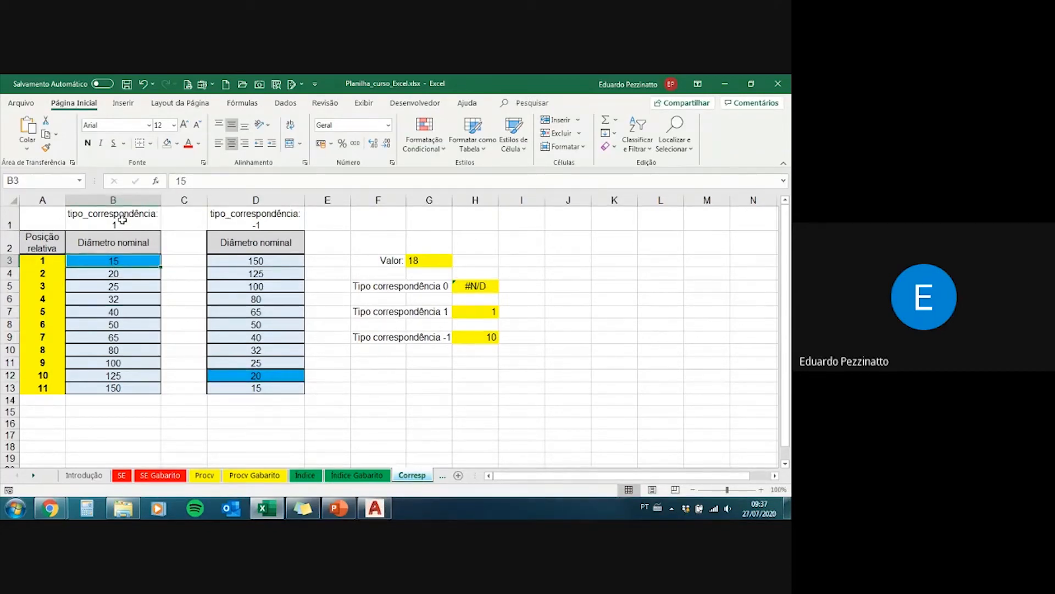
pyautogui.click(126, 273)
pyautogui.click(127, 261)
# Step: Check the match type -1 formula in H9 against the Valor cell G3 and the diameters in D12 and D13
pyautogui.click(472, 337)
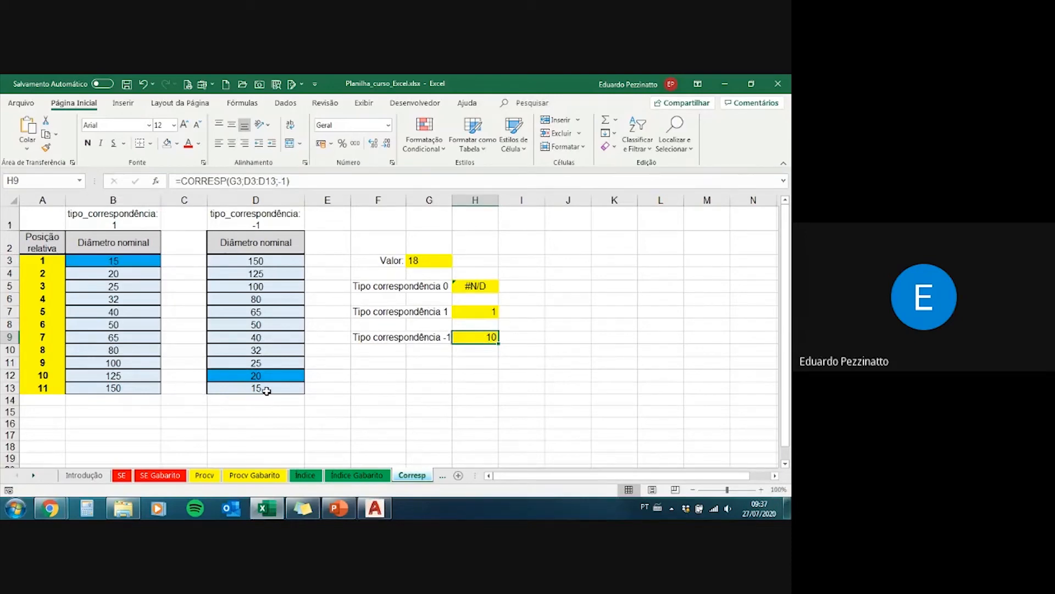
pyautogui.click(430, 261)
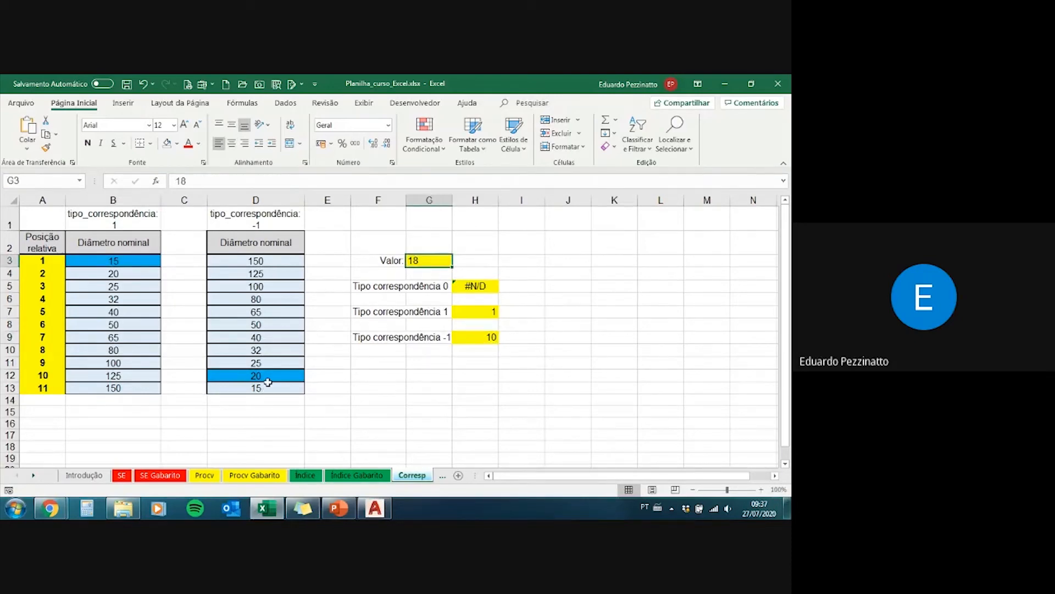
pyautogui.click(263, 389)
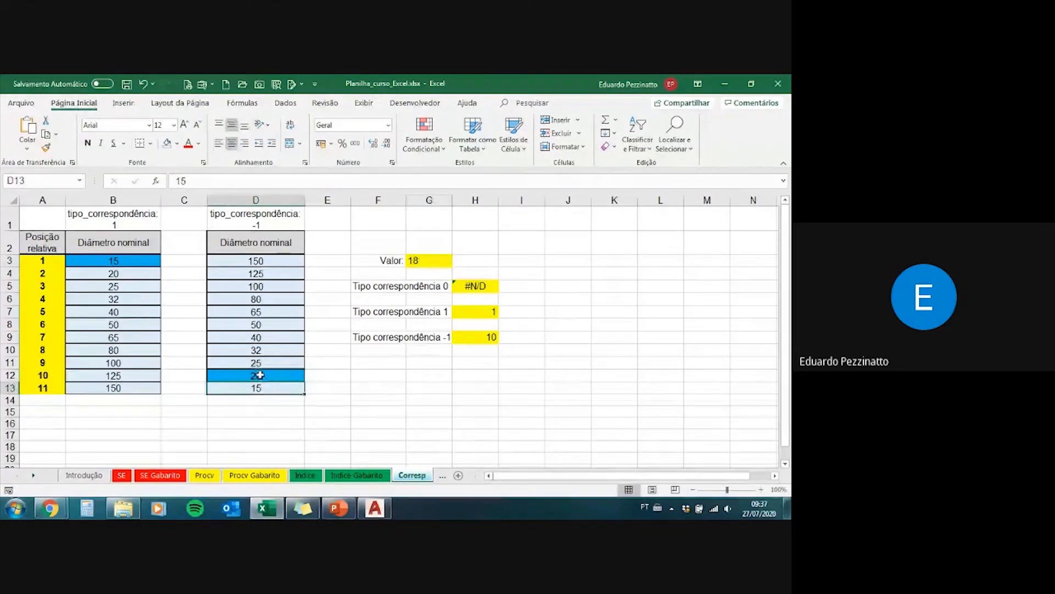
pyautogui.click(258, 375)
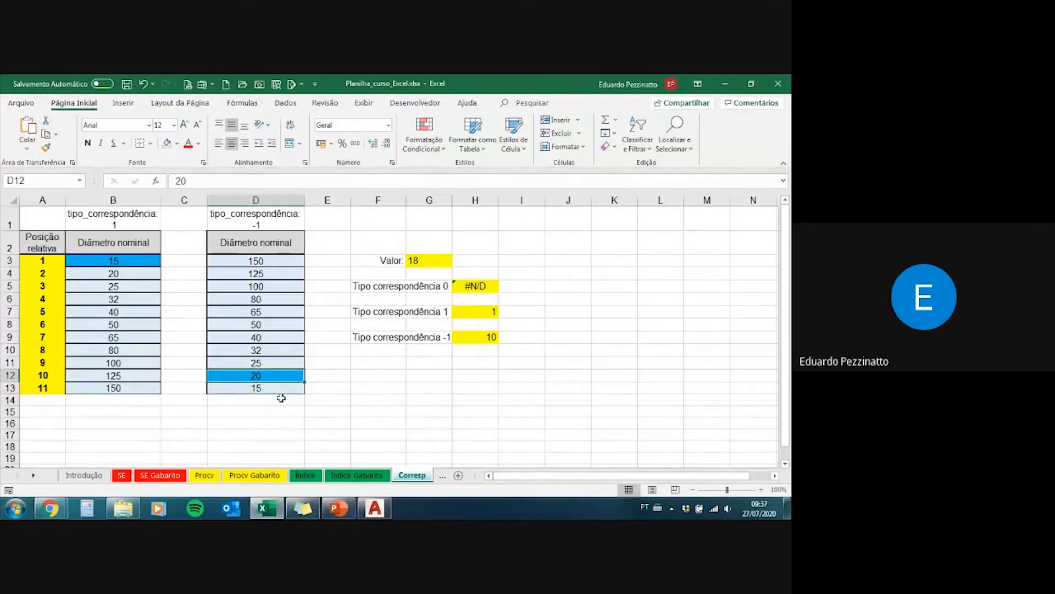
pyautogui.click(277, 391)
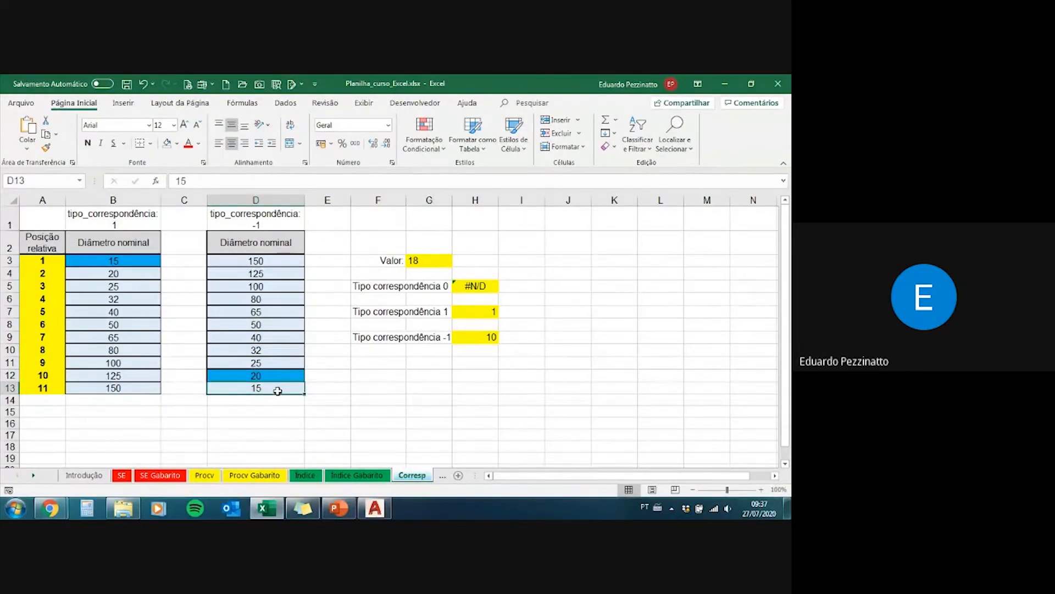
pyautogui.press('Up')
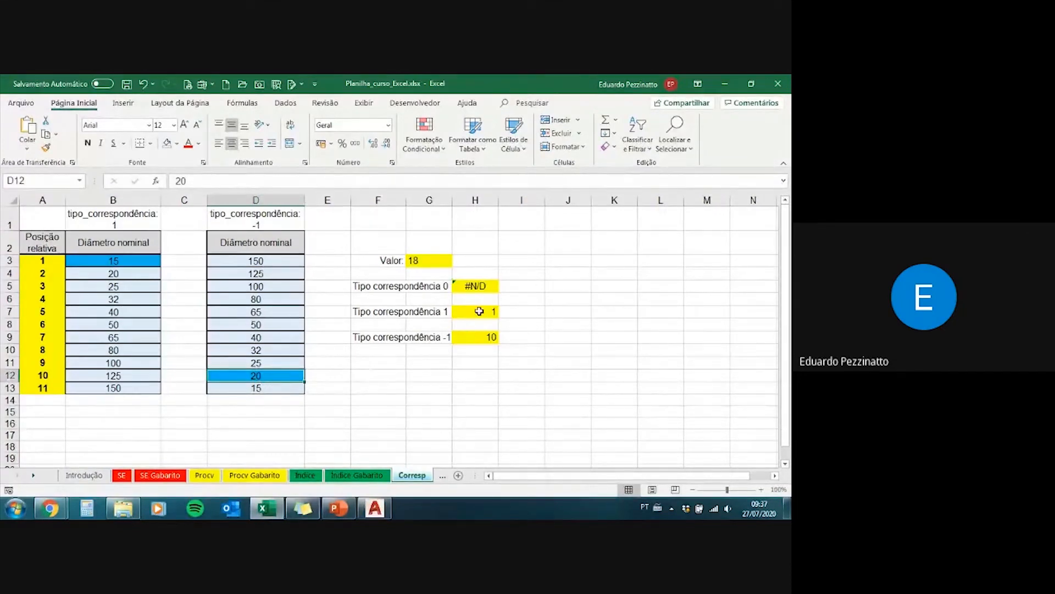
# Step: Review the match type 1 formula in H7 and the match type 0 formula in H5
pyautogui.moveTo(471, 309)
pyautogui.mouseDown()
pyautogui.moveTo(471, 337)
pyautogui.moveTo(476, 313)
pyautogui.moveTo(474, 336)
pyautogui.moveTo(430, 305)
pyautogui.moveTo(468, 312)
pyautogui.mouseUp()
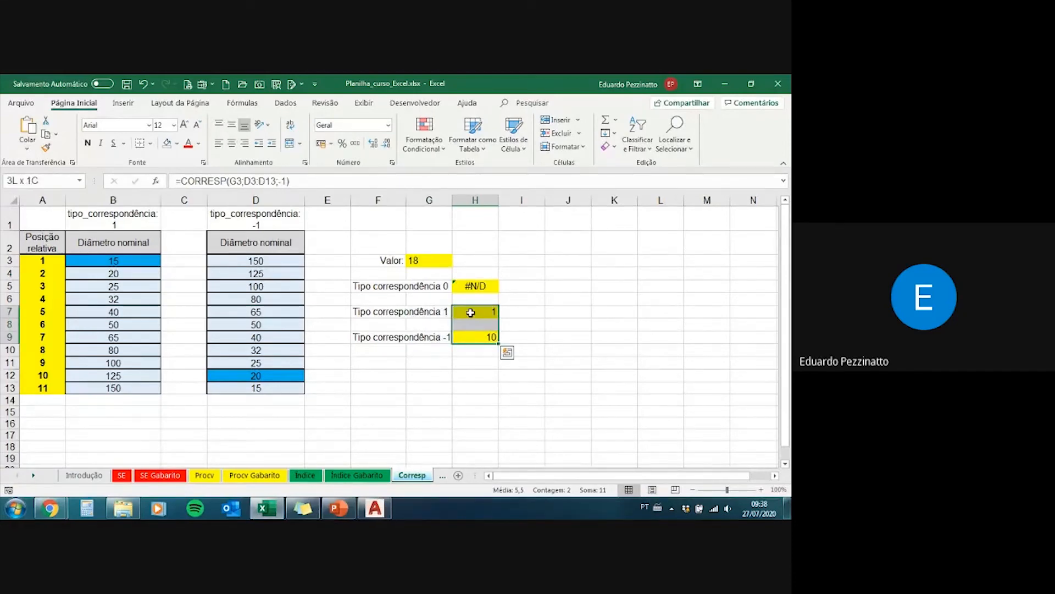
pyautogui.click(470, 311)
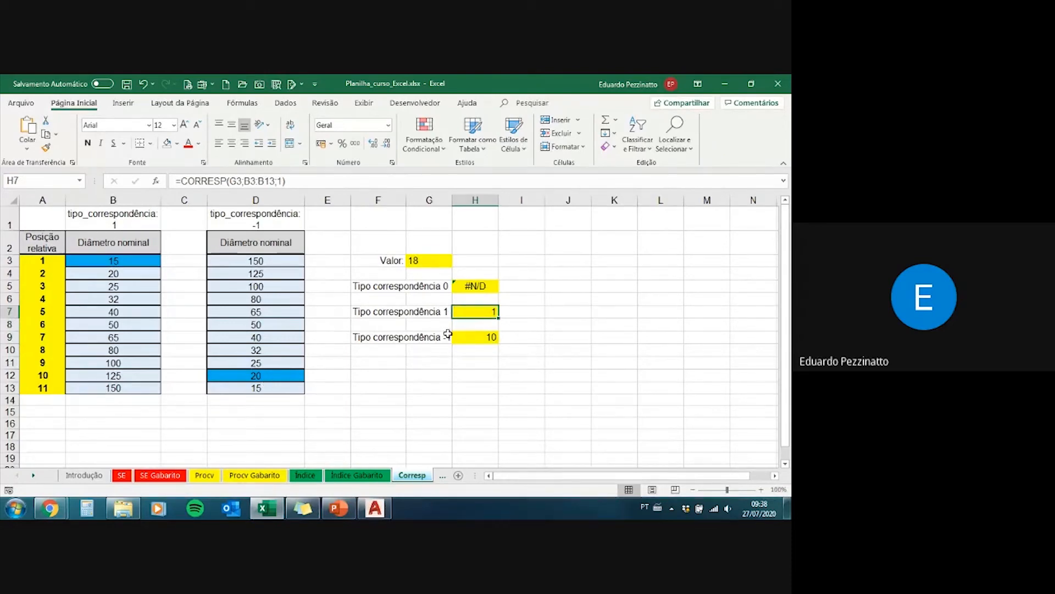
pyautogui.click(479, 285)
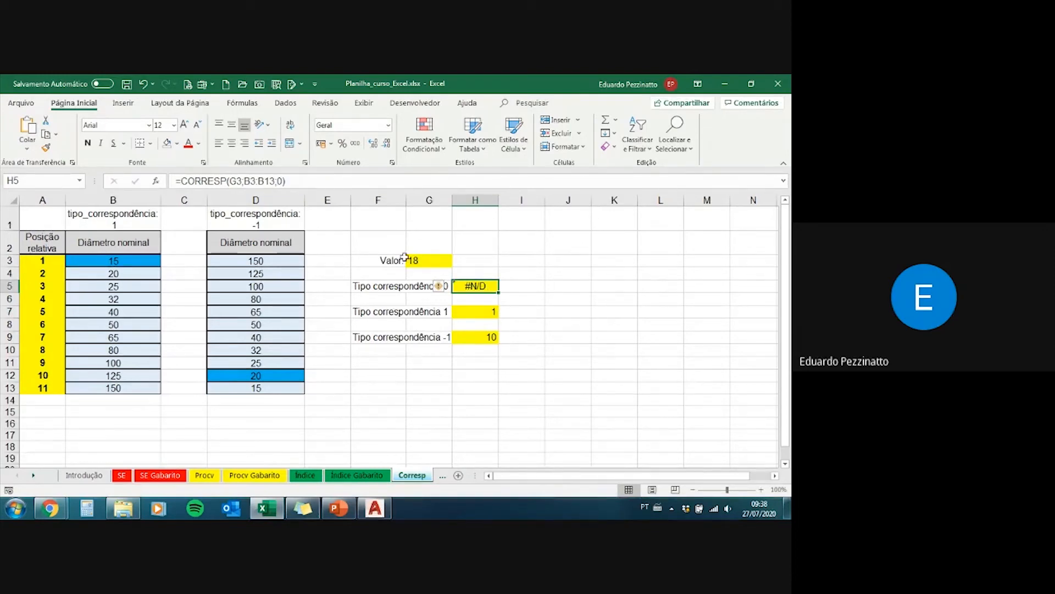
# Step: Set the Valor cell G3 to 20
pyautogui.click(425, 263)
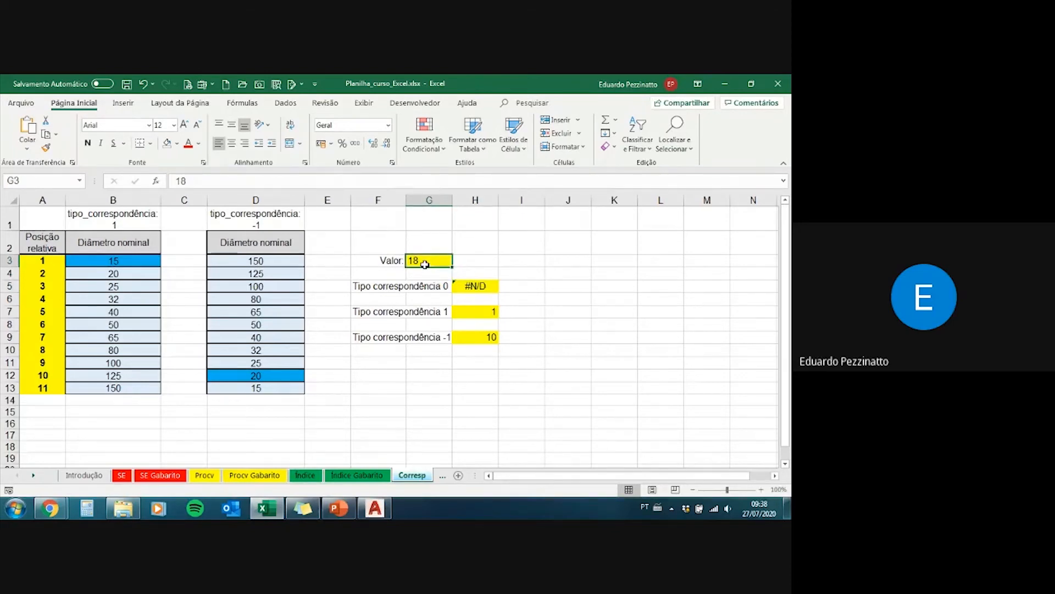
pyautogui.write('20')
pyautogui.press('Return')
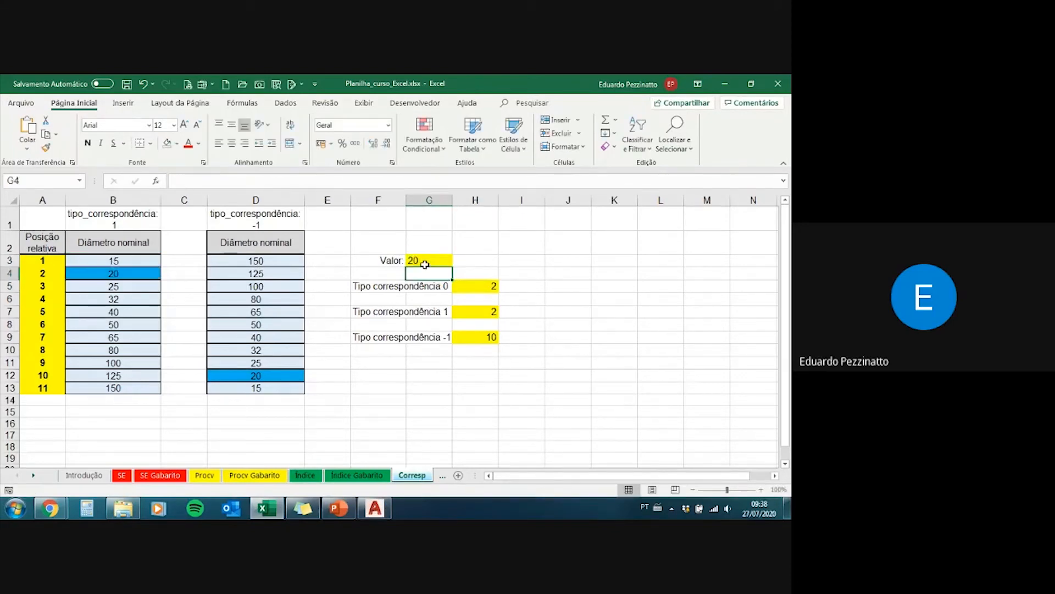
# Step: Compare the matched diameters in B4 and D12 with the H9 formula, the D column order and the match type 0 formula in H5
pyautogui.click(113, 273)
pyautogui.click(240, 374)
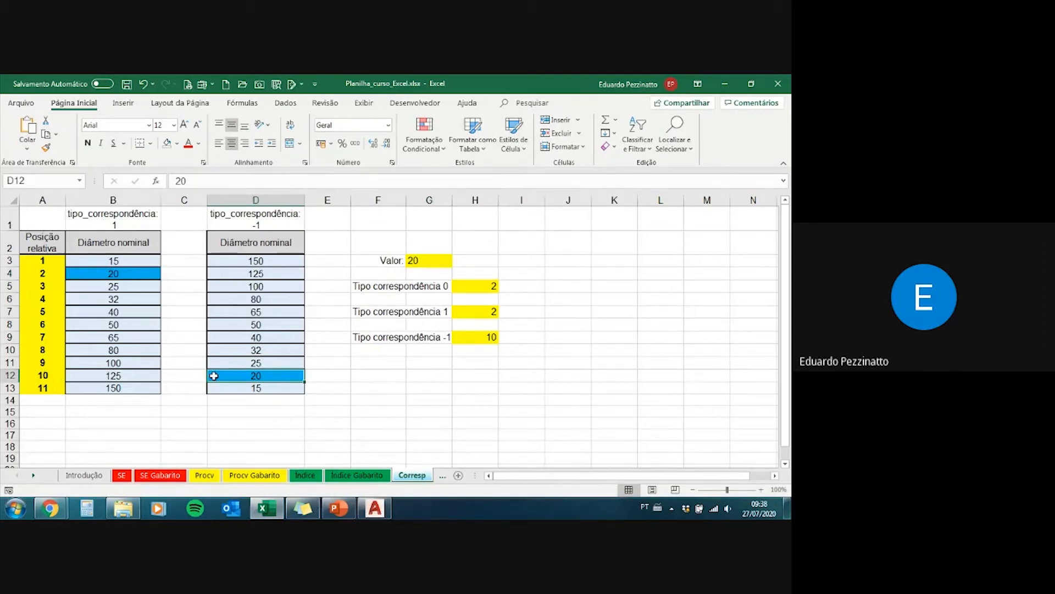
pyautogui.click(471, 336)
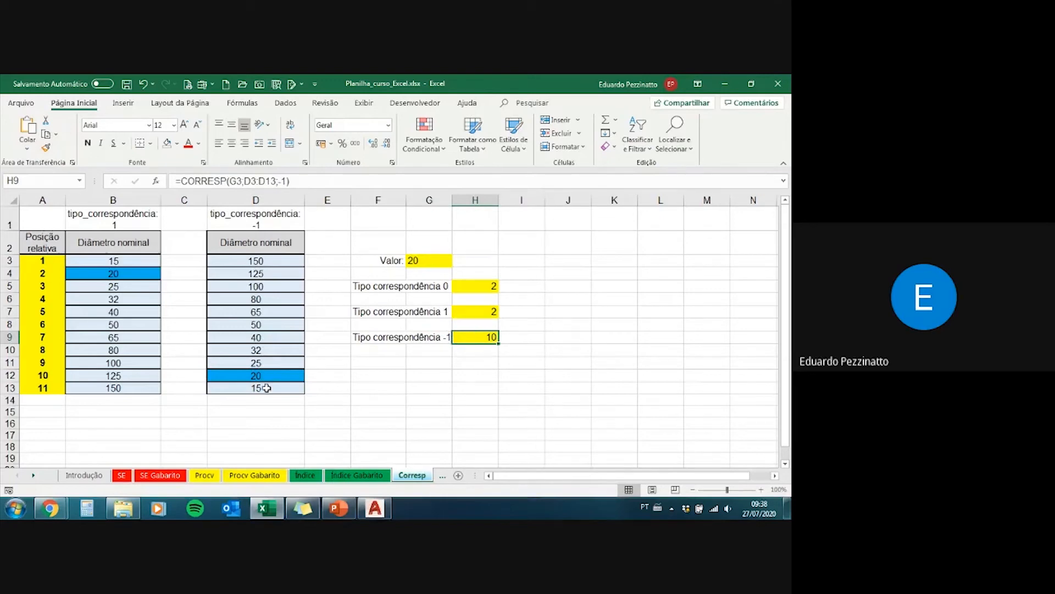
pyautogui.moveTo(264, 386); pyautogui.dragTo(277, 273)
pyautogui.click(247, 378)
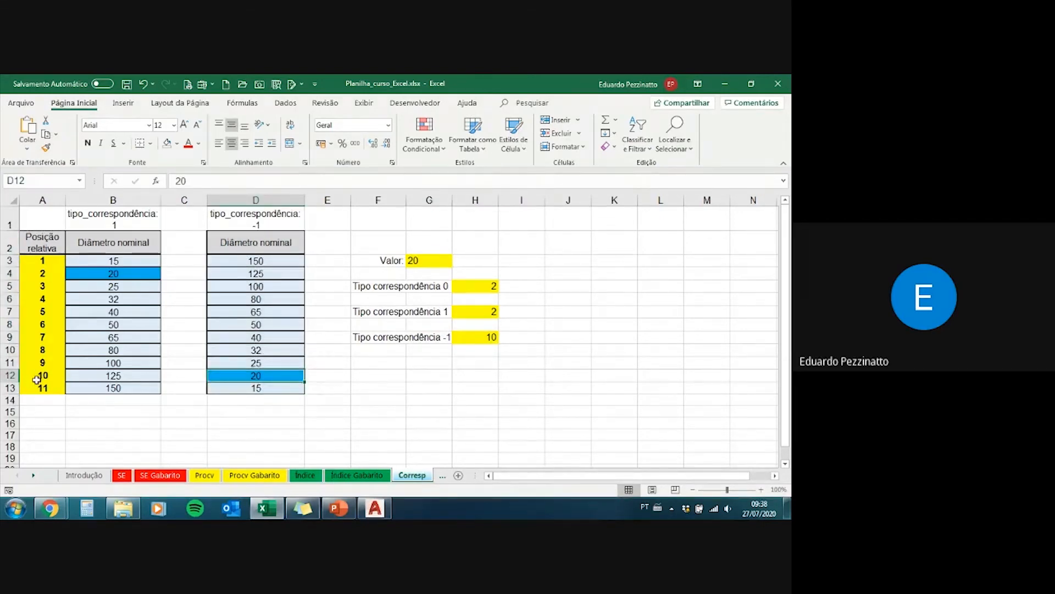
pyautogui.click(123, 272)
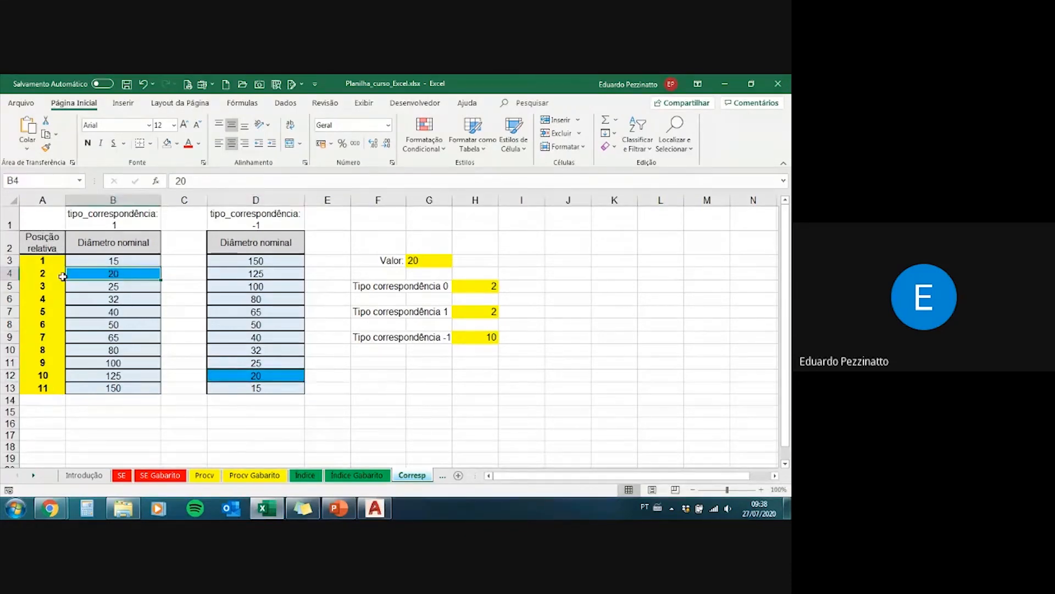
pyautogui.click(253, 374)
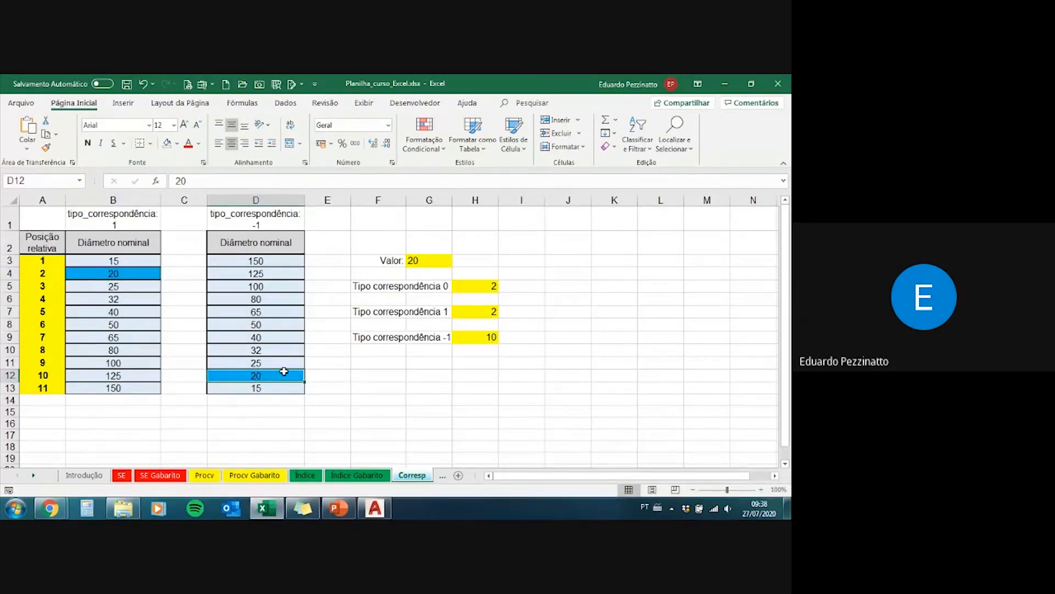
pyautogui.click(484, 290)
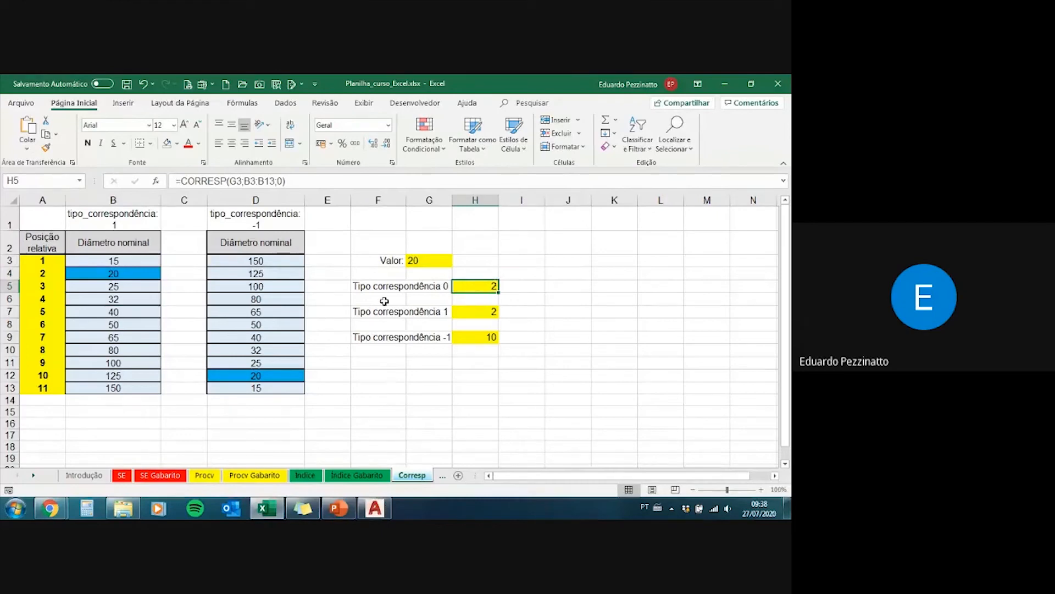
# Step: Try the range D3:D13 in the match type 0 formula in H5, and undo the change
pyautogui.click(319, 185)
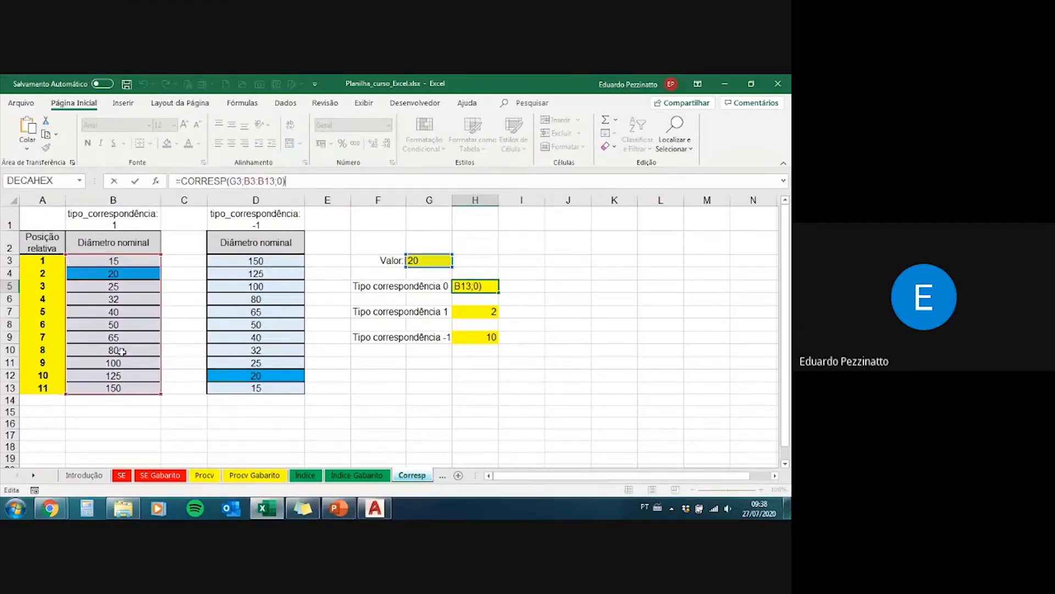
pyautogui.moveTo(133, 256); pyautogui.dragTo(245, 260)
pyautogui.press('Return')
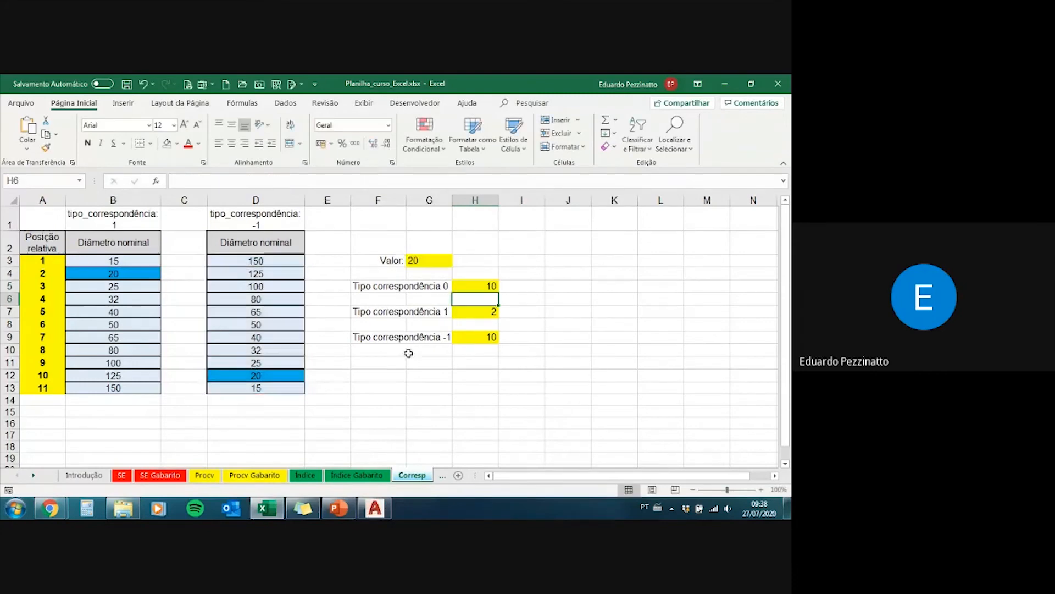
pyautogui.click(483, 287)
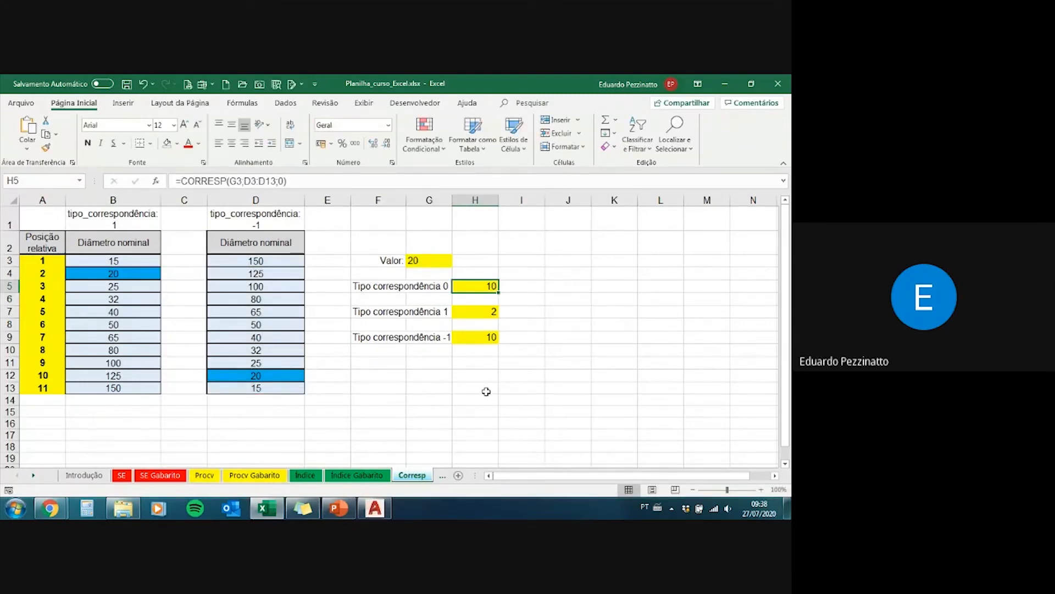
pyautogui.hotkey('ctrl', 'z')
# Step: Set the Valor cell G3 to 21, discarding the stray entry in G4
pyautogui.click(433, 264)
pyautogui.write('21')
pyautogui.press('Return')
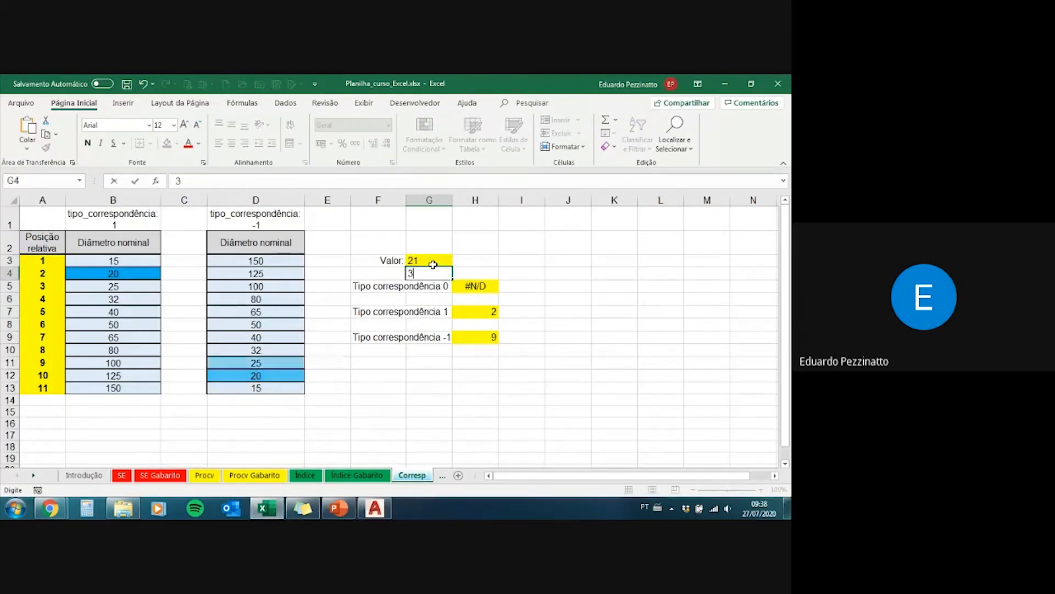
pyautogui.write('3')
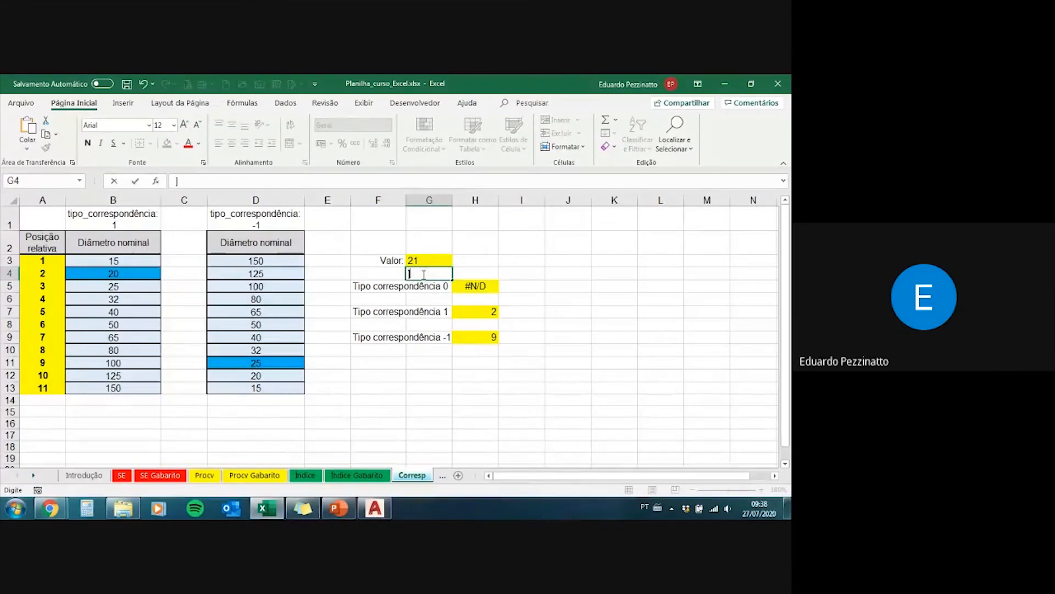
pyautogui.press('Escape')
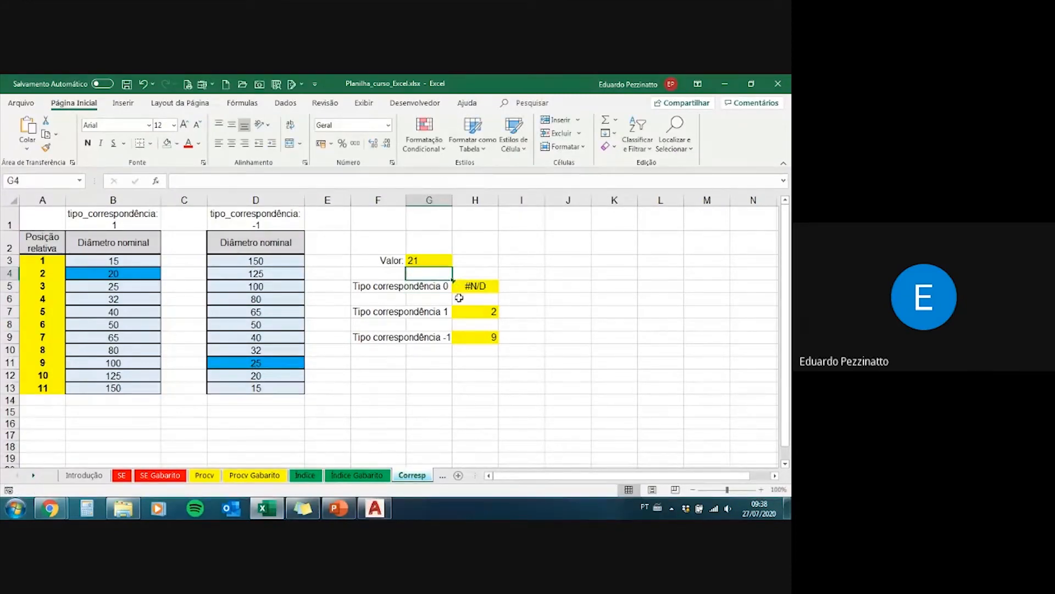
# Step: Compare the matched diameters in D11 and B4 with the Valor cell G3 and the match type 0 formula in H5
pyautogui.click(266, 365)
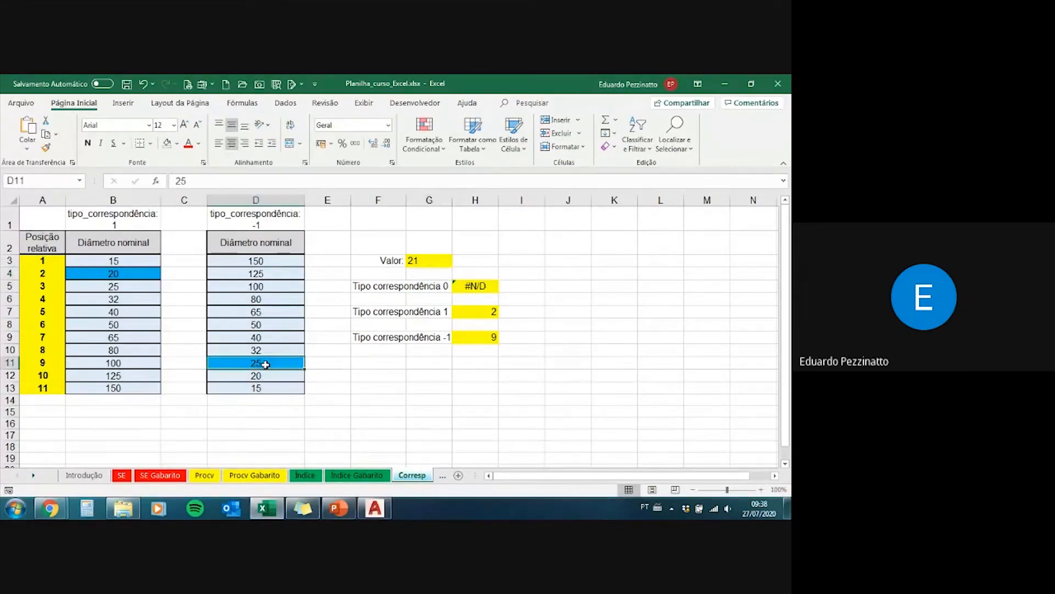
pyautogui.click(129, 272)
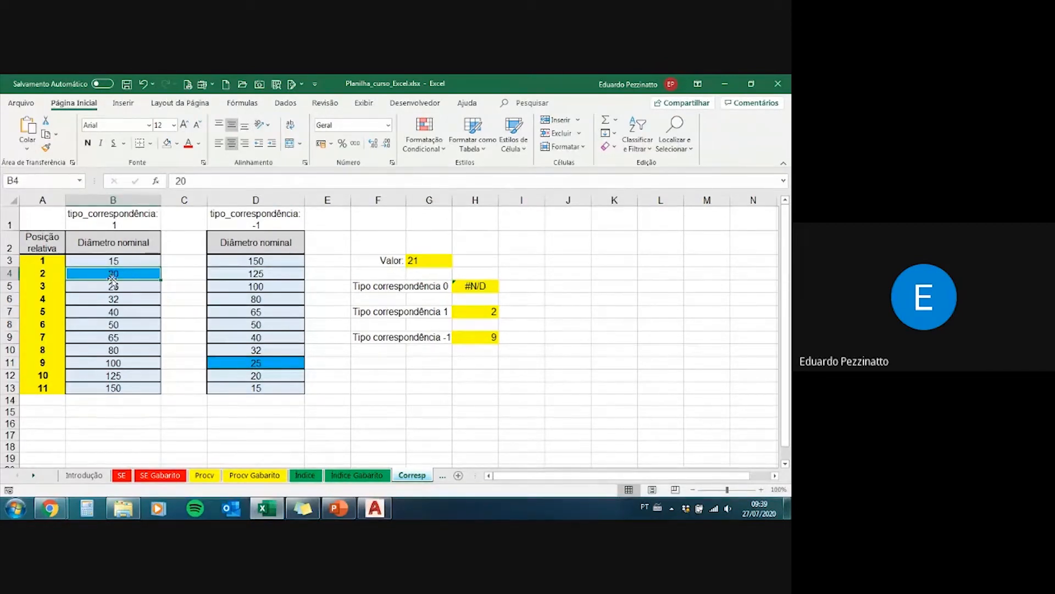
pyautogui.click(422, 260)
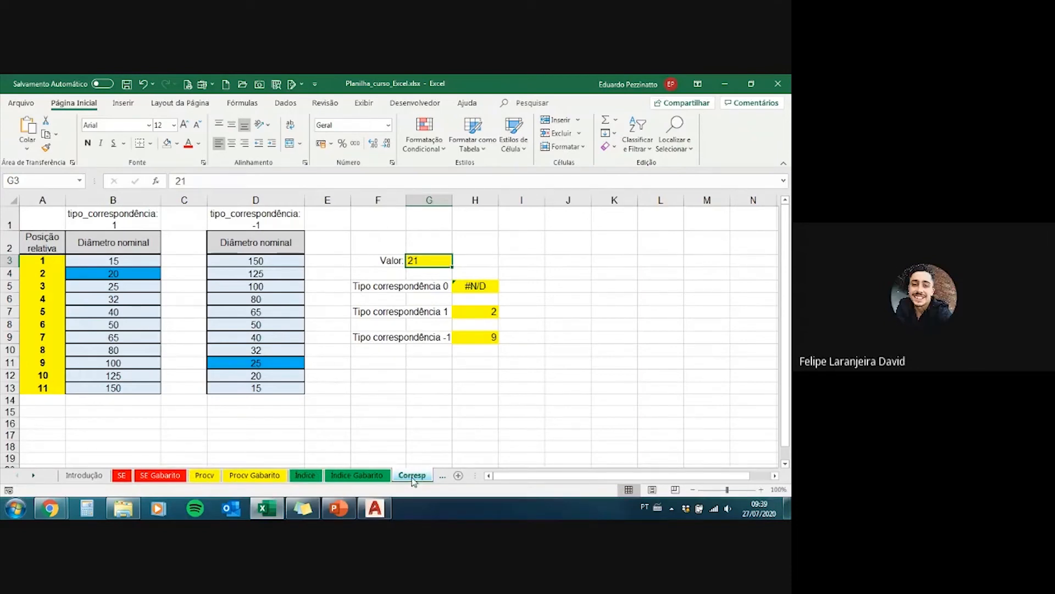
pyautogui.click(475, 286)
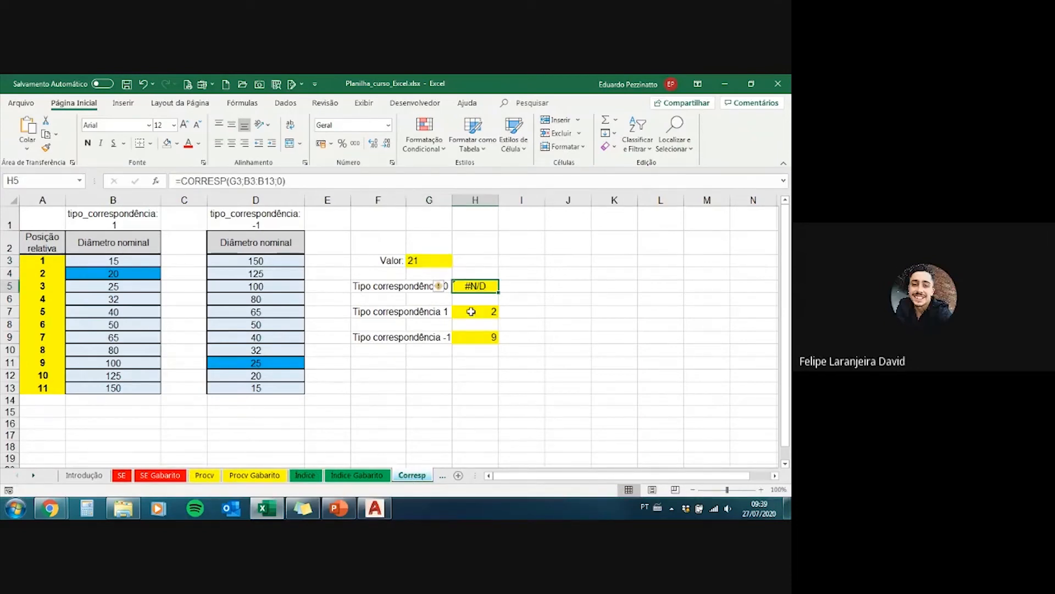
# Step: Review the lookup value, range and match type arguments of the H7 CORRESP formula, re-entering match type 1
pyautogui.click(476, 311)
pyautogui.click(299, 180)
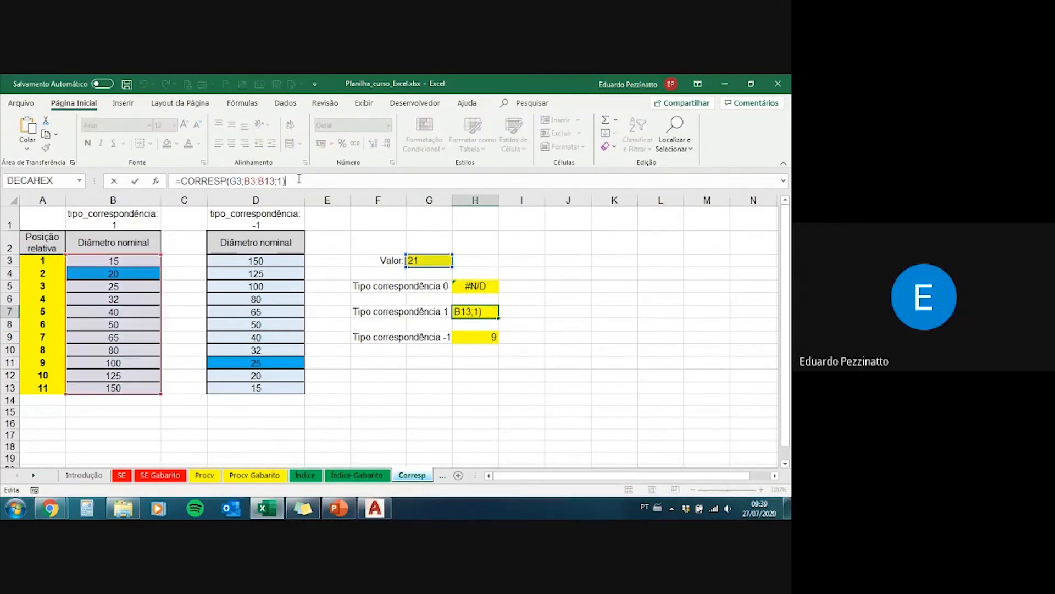
pyautogui.press('BackSpace')
pyautogui.press('BackSpace')
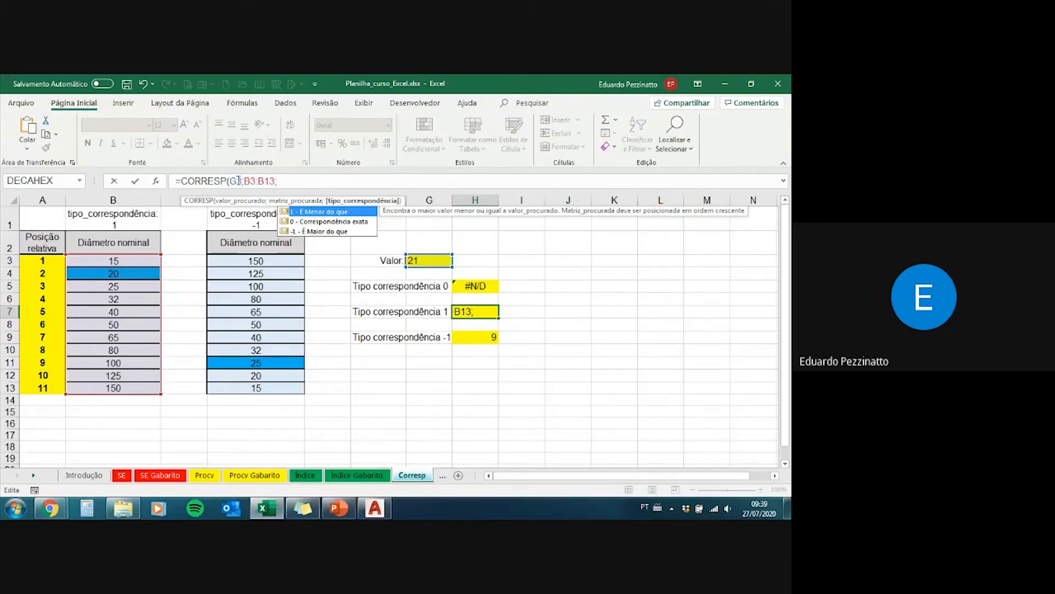
pyautogui.click(247, 181)
pyautogui.click(256, 182)
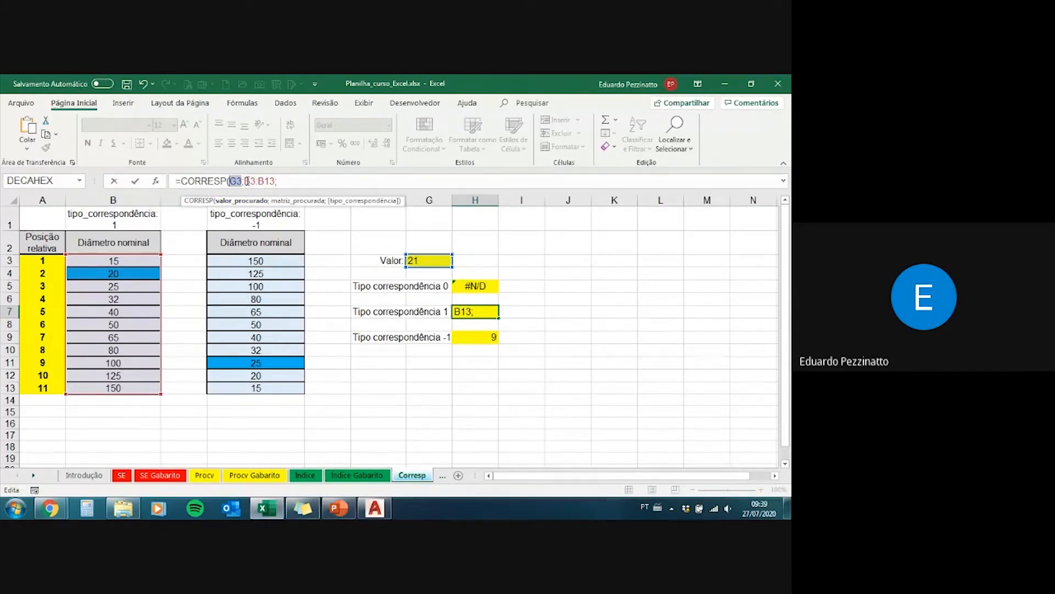
pyautogui.moveTo(244, 181); pyautogui.dragTo(276, 181)
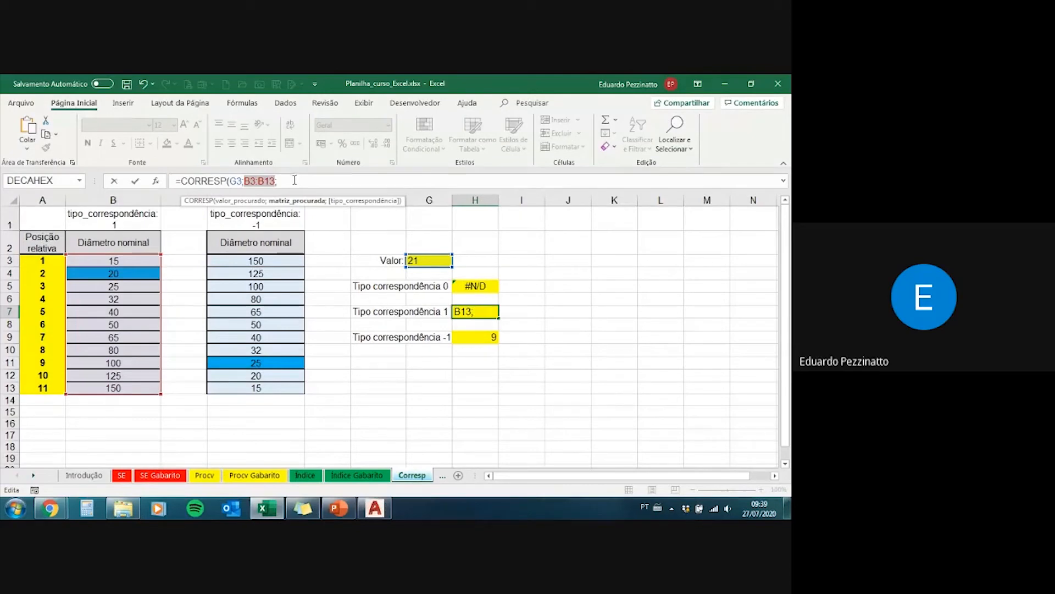
pyautogui.write(';')
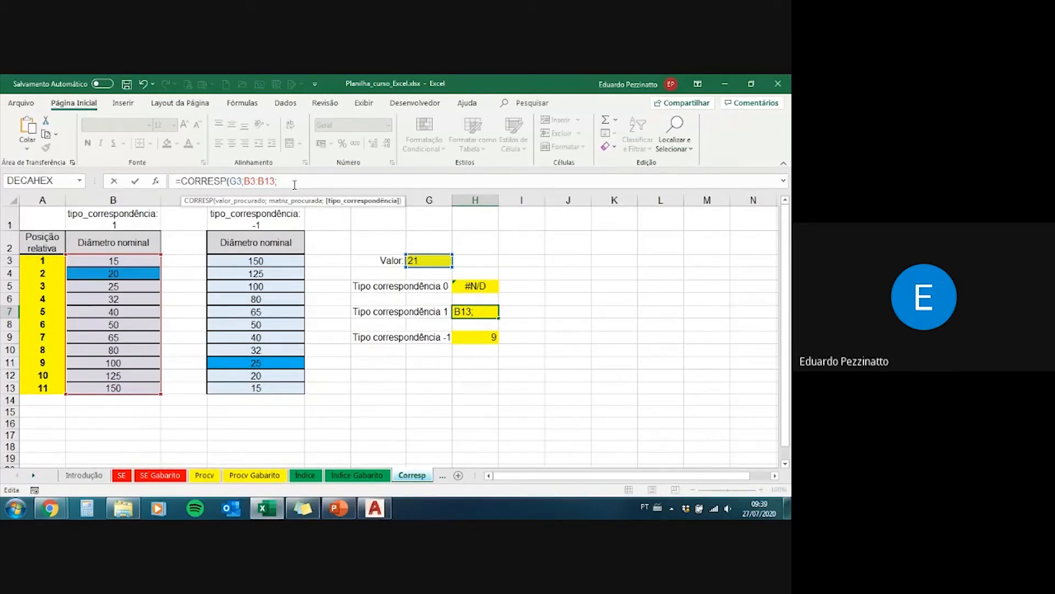
pyautogui.write('1')
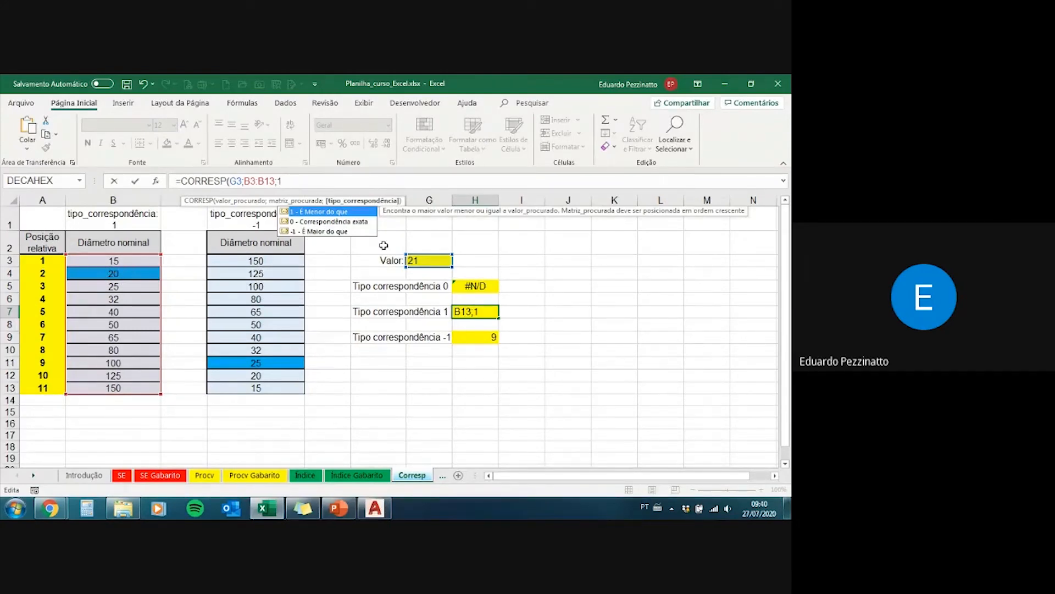
pyautogui.write(')')
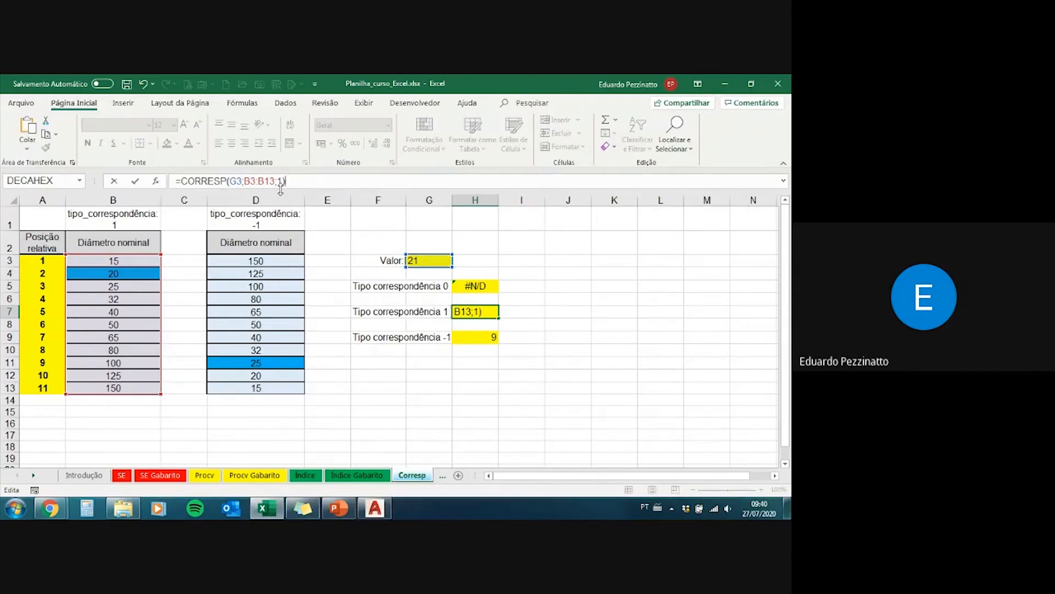
pyautogui.press('Return')
# Step: Set the Valor cell G3 to 26
pyautogui.press('Up')
pyautogui.press('Up')
pyautogui.press('Up')
pyautogui.press('Up')
pyautogui.press('Up')
pyautogui.press('Left')
pyautogui.write('2')
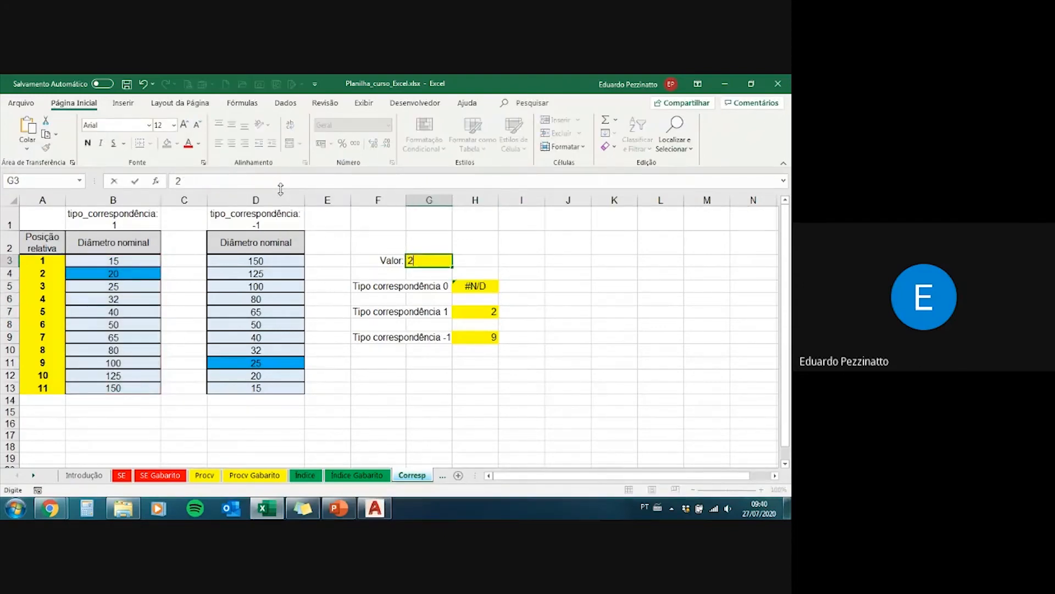
pyautogui.write('6')
pyautogui.press('Return')
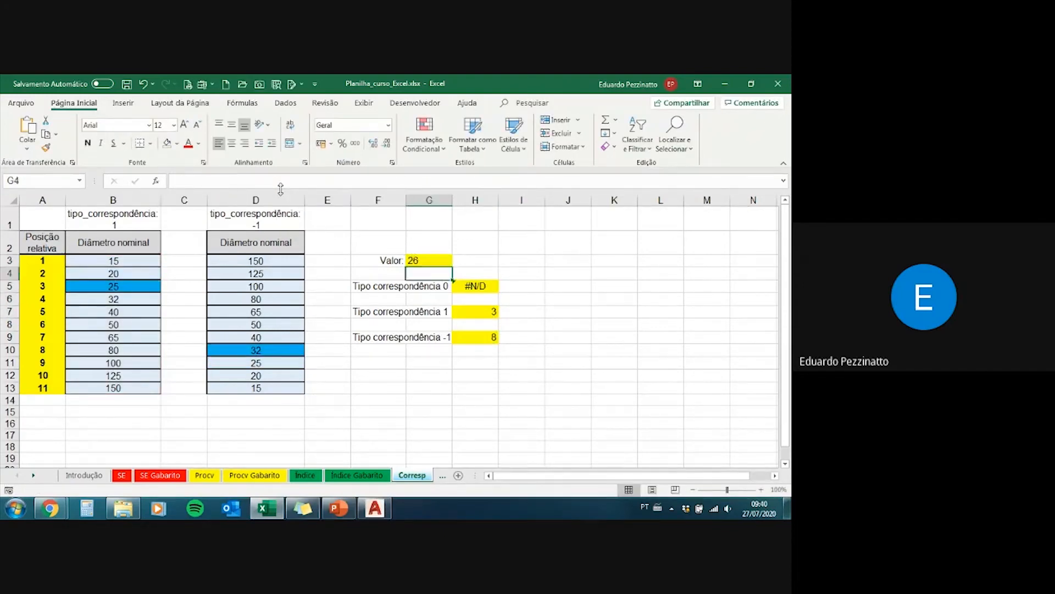
# Step: Compare the match type 1 formula in H7 with the match type -1 formula in H9
pyautogui.press('Down')
pyautogui.press('Down')
pyautogui.press('Right')
pyautogui.press('Down')
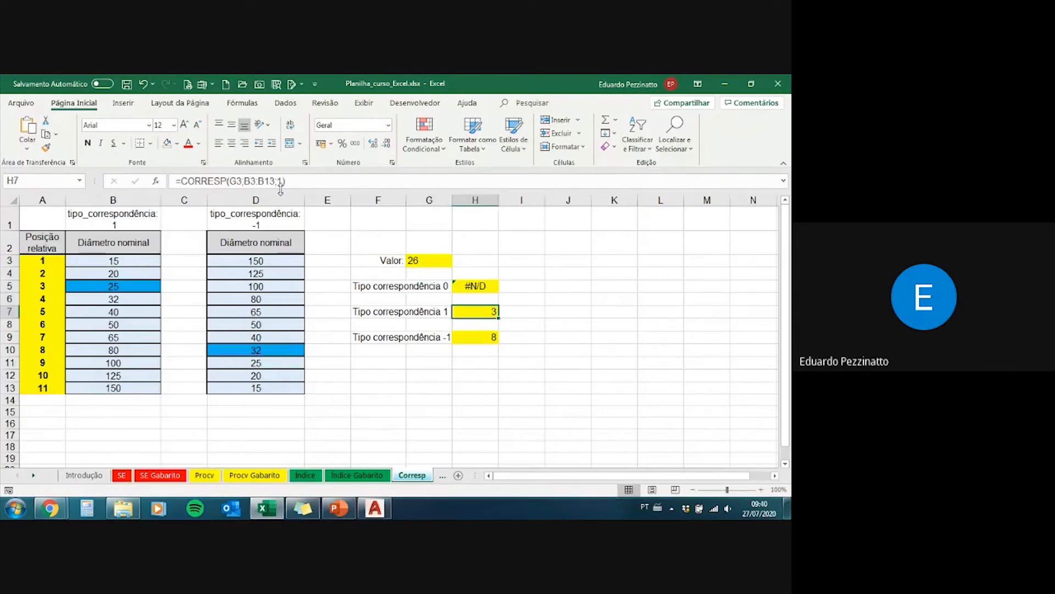
pyautogui.click(309, 184)
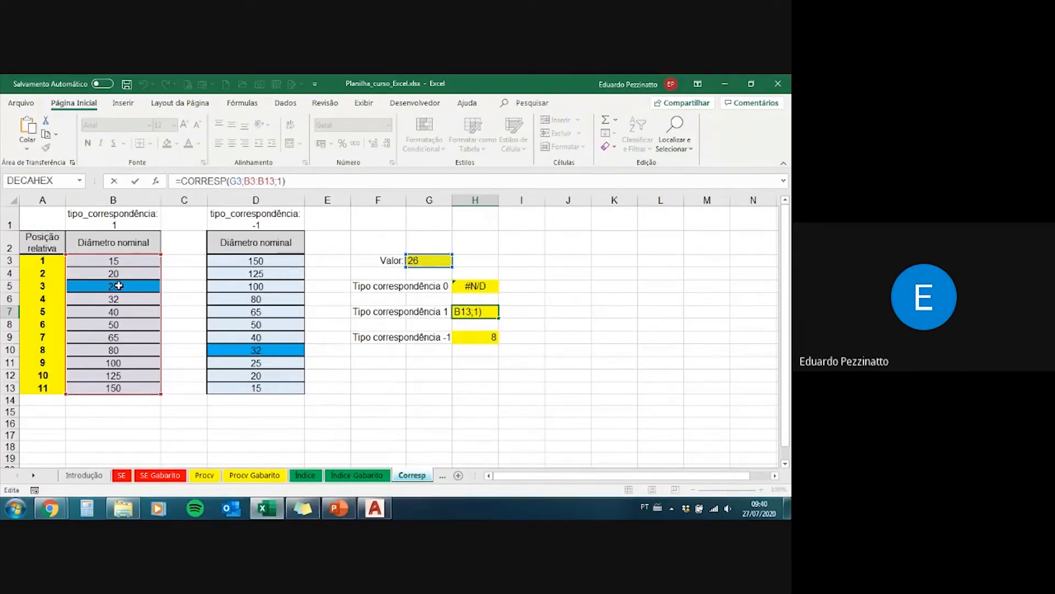
pyautogui.press('Return')
pyautogui.click(482, 308)
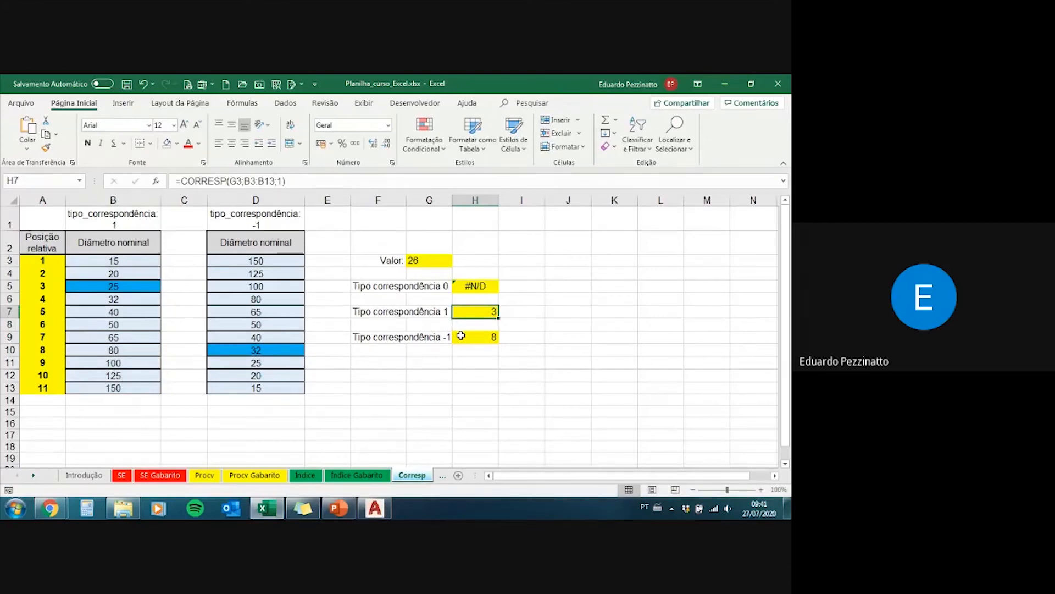
pyautogui.click(463, 338)
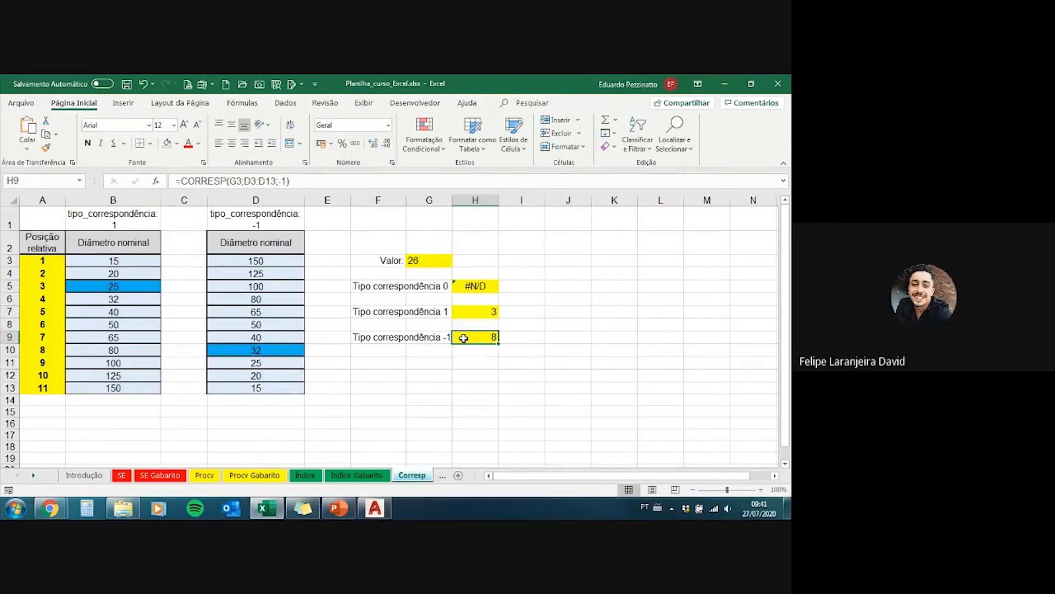
pyautogui.click(476, 310)
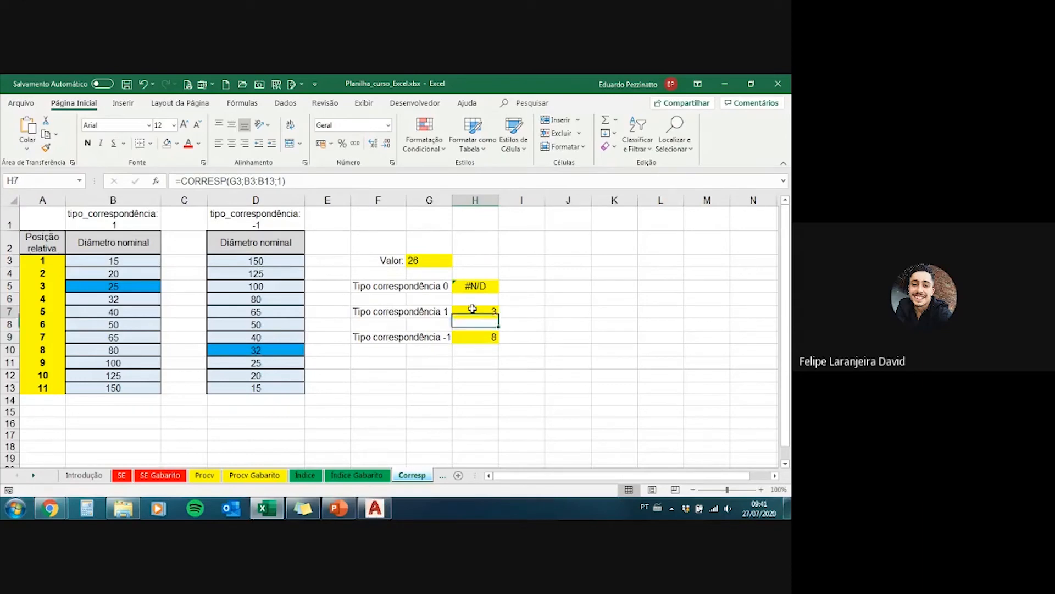
pyautogui.click(476, 338)
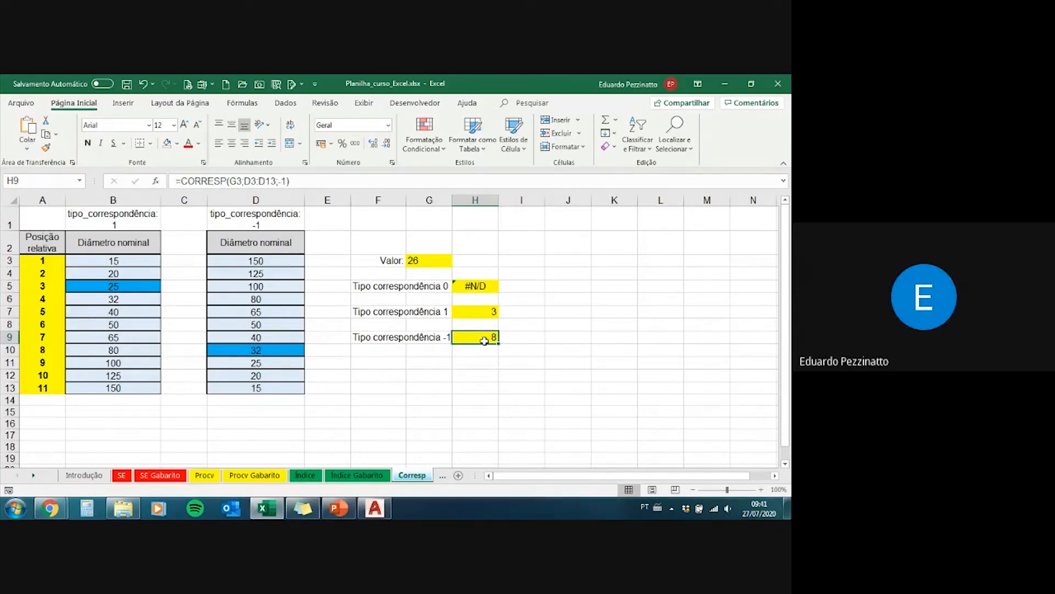
# Step: Examine the description of match type -1 among the argument options of the H9 formula, and cancel the edit
pyautogui.click(287, 180)
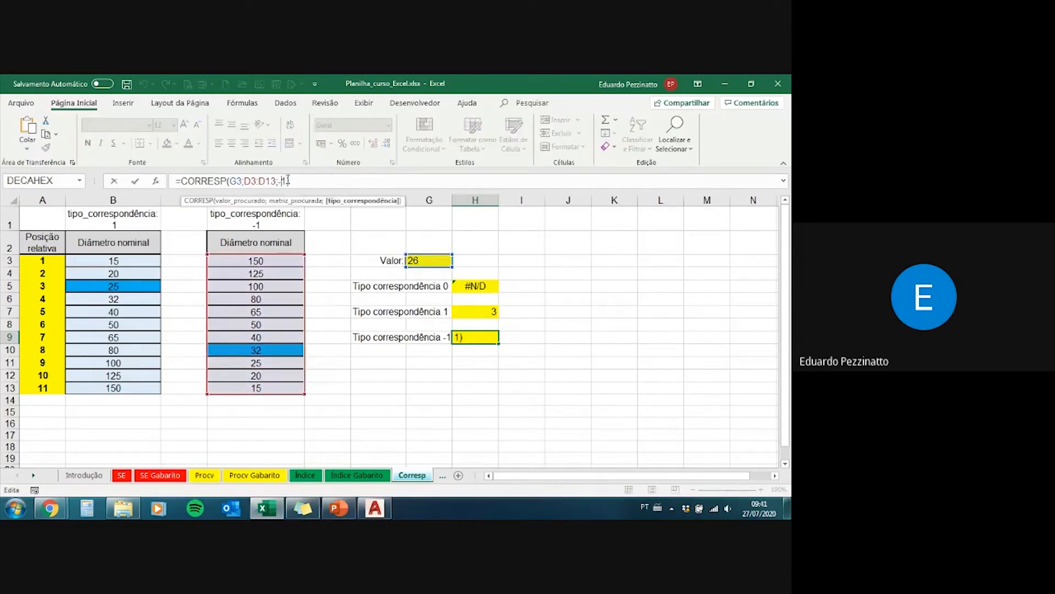
pyautogui.press('BackSpace')
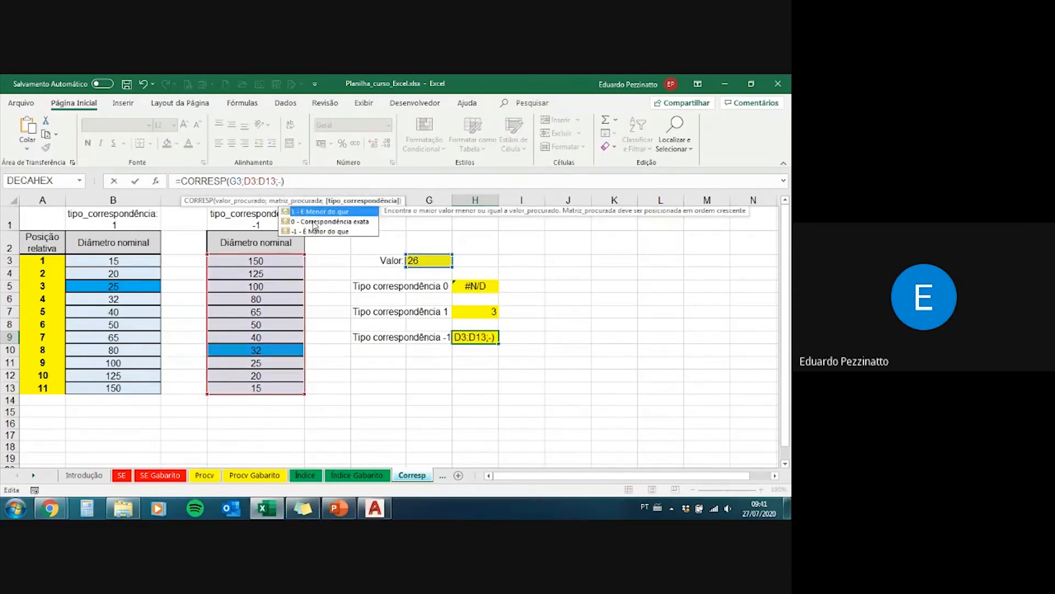
pyautogui.press('Down')
pyautogui.press('Down')
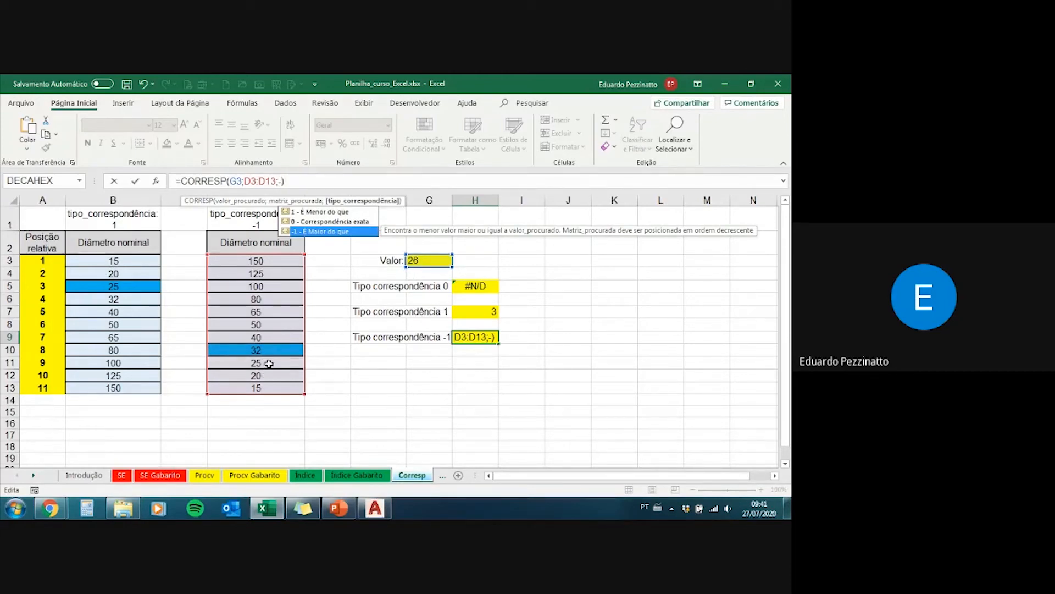
pyautogui.press('Return')
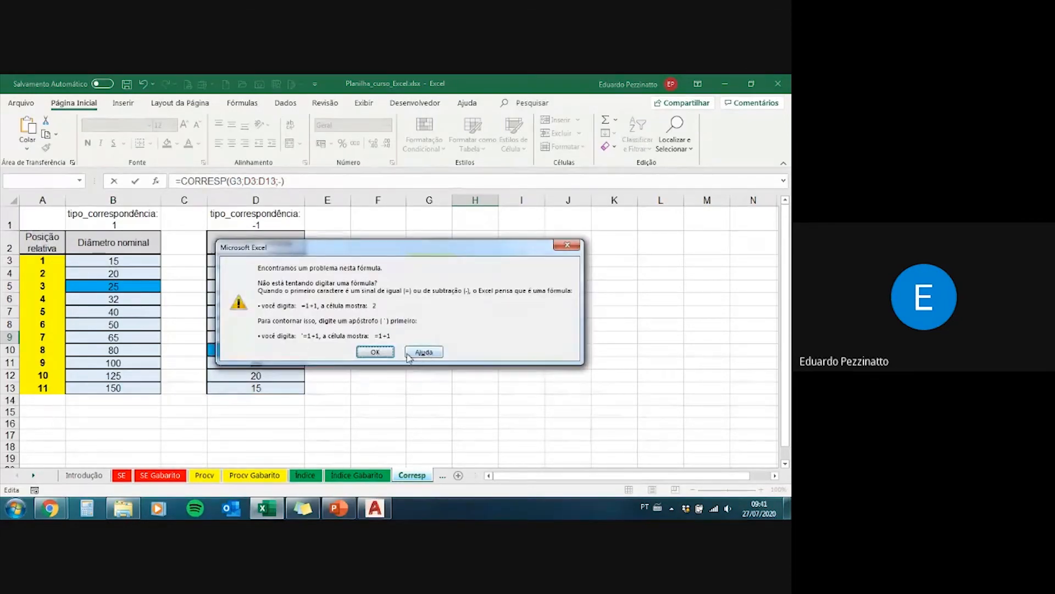
pyautogui.press('Escape')
pyautogui.press('Escape')
# Step: Examine the matched diameter in D10, the order of diameters in D3:D13 and the match type 0 row F5:H5
pyautogui.click(268, 352)
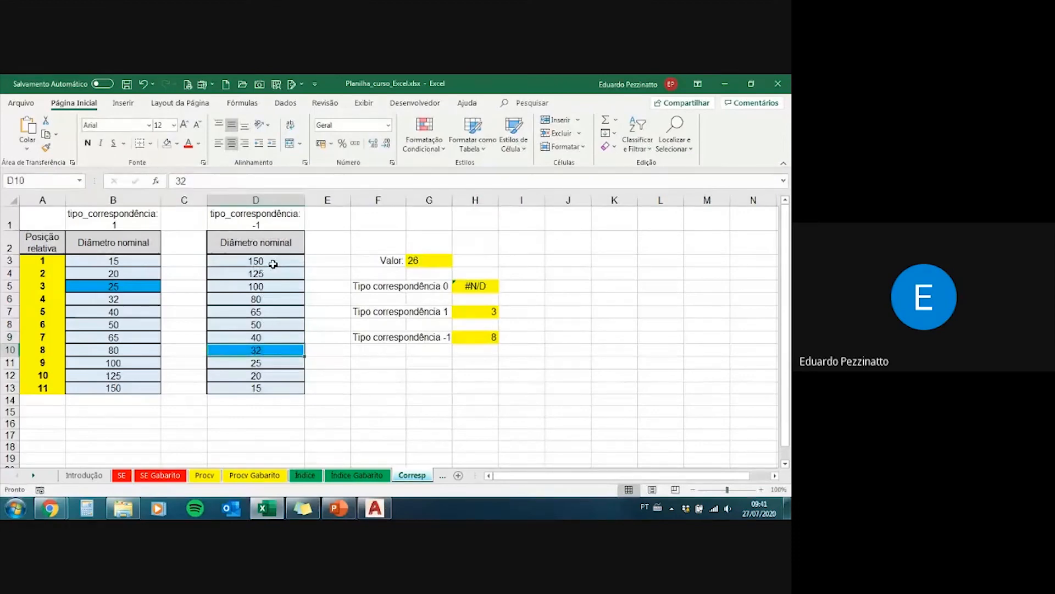
pyautogui.moveTo(275, 262); pyautogui.dragTo(275, 350)
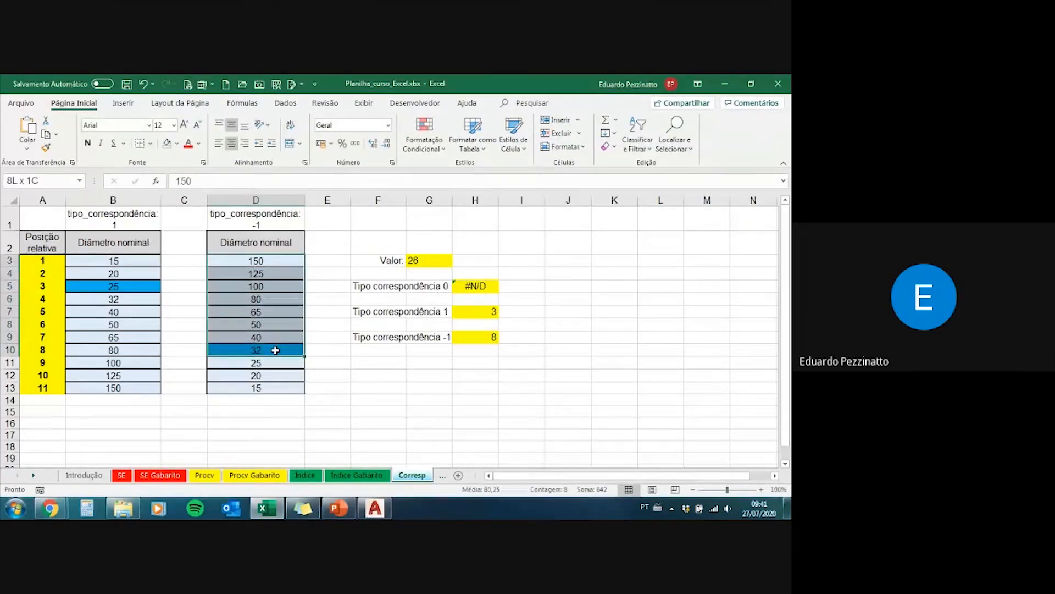
pyautogui.moveTo(275, 350); pyautogui.dragTo(275, 350)
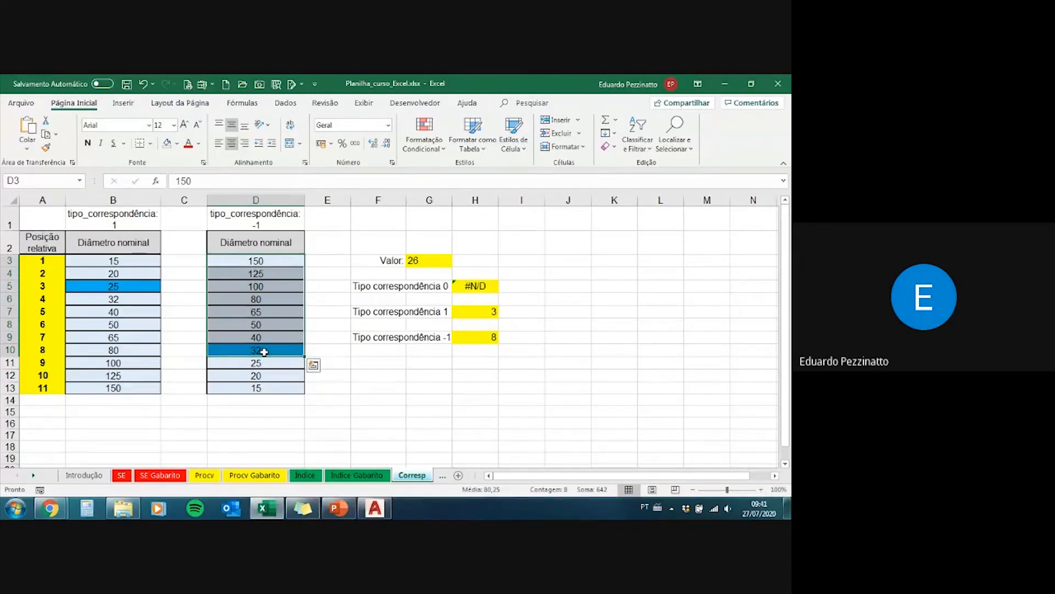
pyautogui.moveTo(276, 259); pyautogui.dragTo(271, 381)
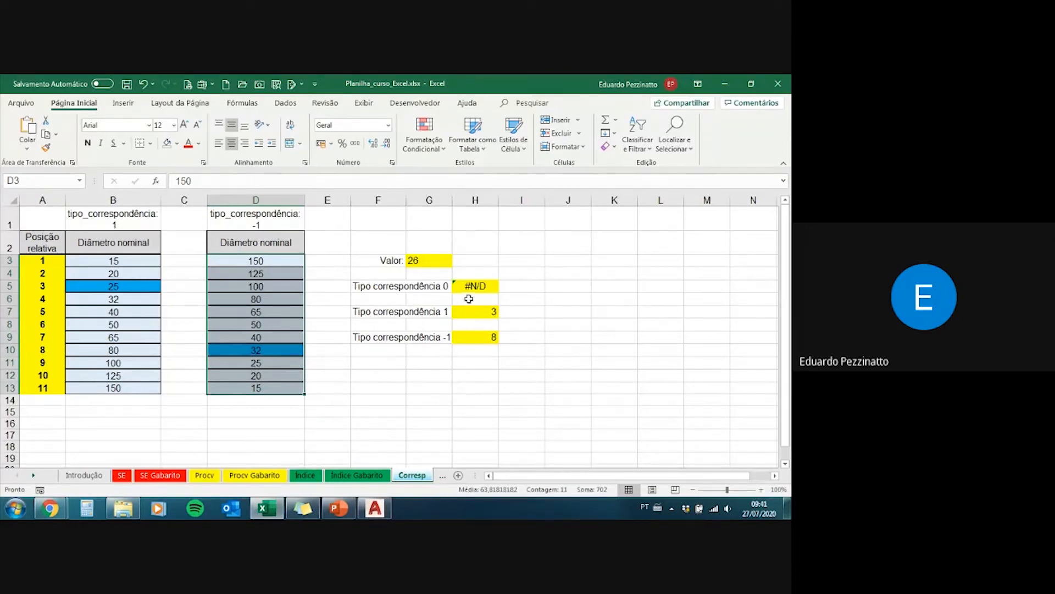
pyautogui.moveTo(484, 287); pyautogui.dragTo(352, 286)
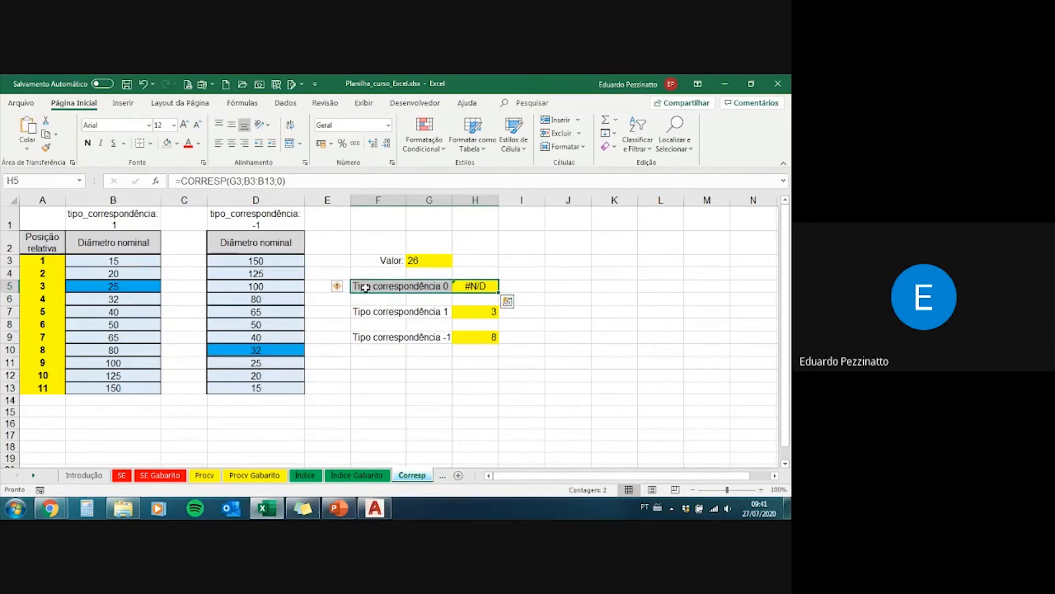
pyautogui.click(358, 287)
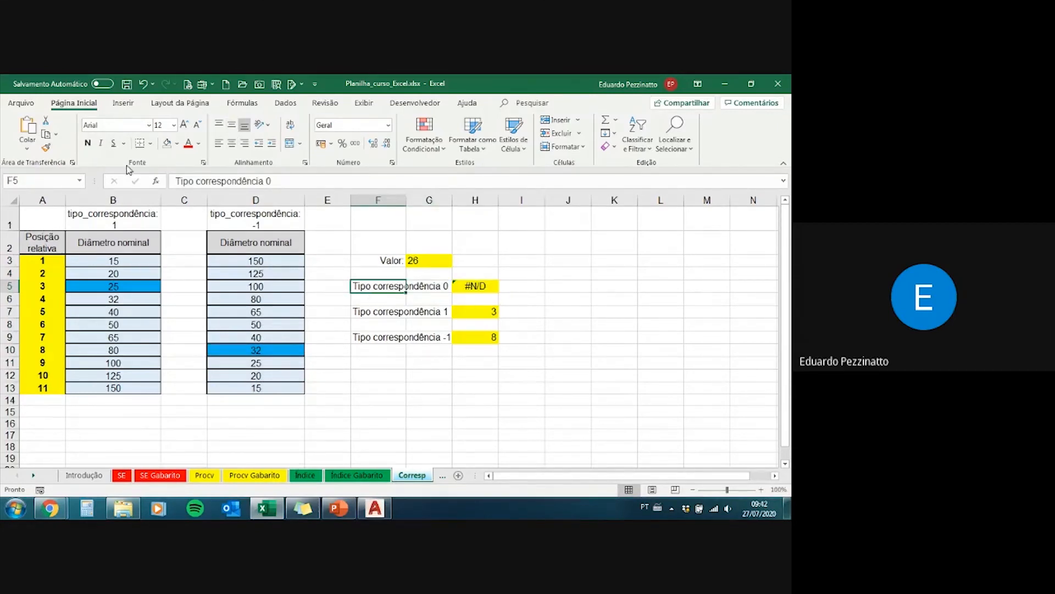
pyautogui.click(441, 477)
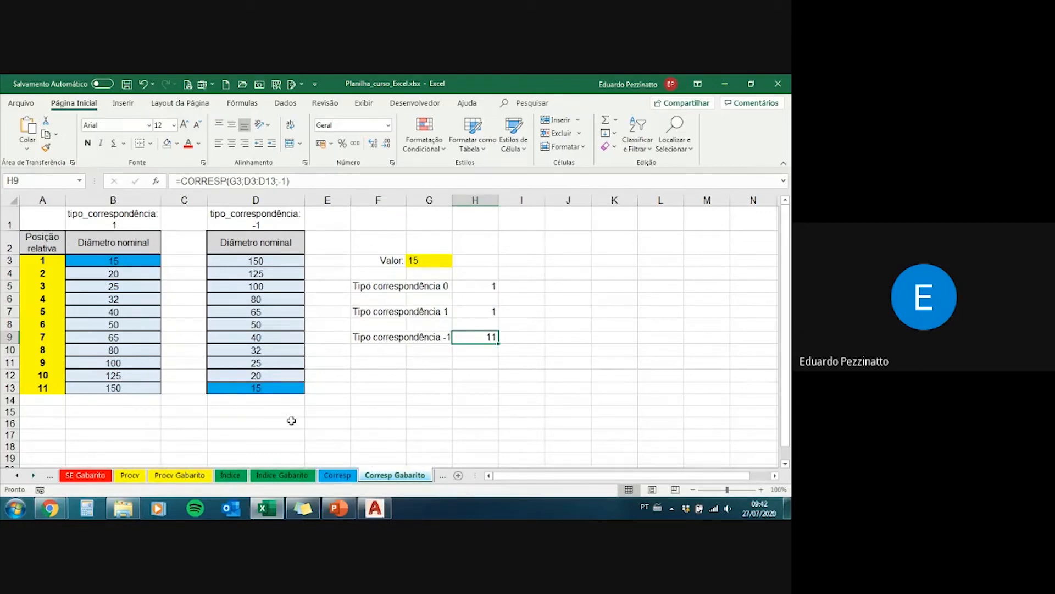
pyautogui.click(49, 479)
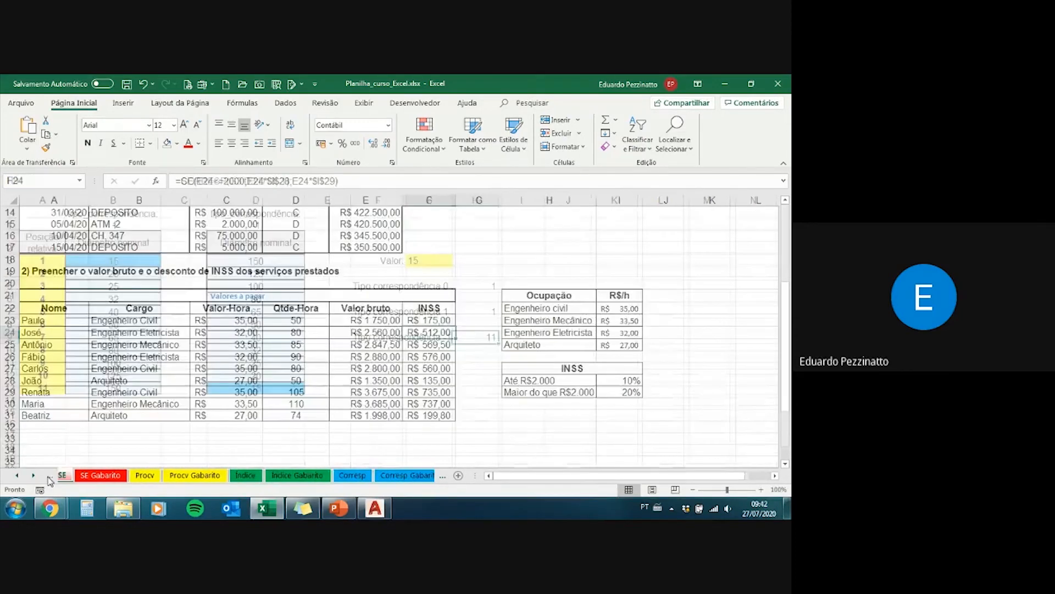
pyautogui.click(49, 480)
pyautogui.click(411, 476)
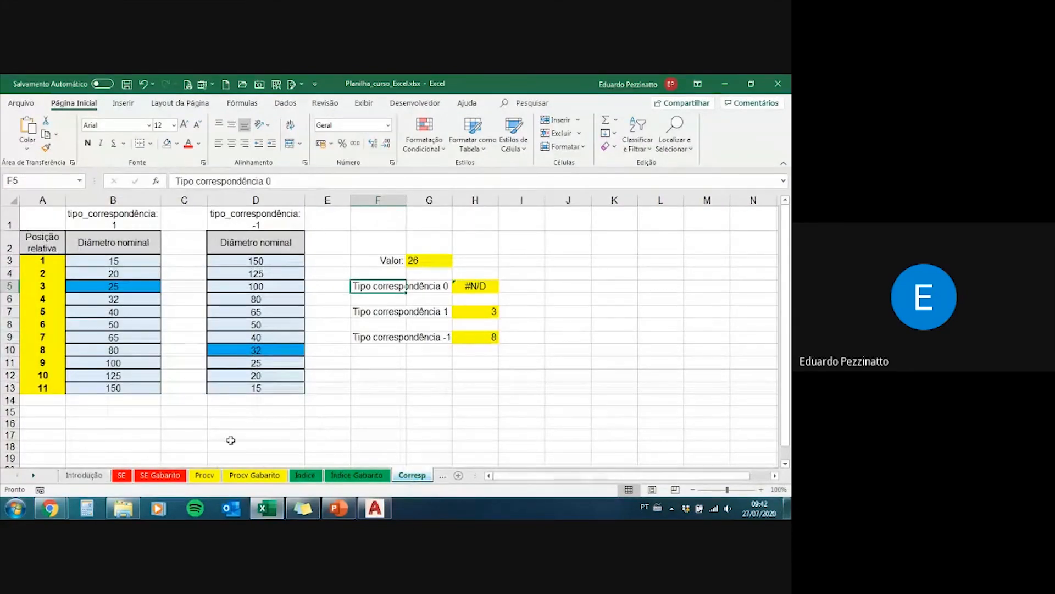
pyautogui.click(34, 477)
pyautogui.click(33, 477)
pyautogui.click(33, 477)
pyautogui.click(34, 476)
pyautogui.click(35, 478)
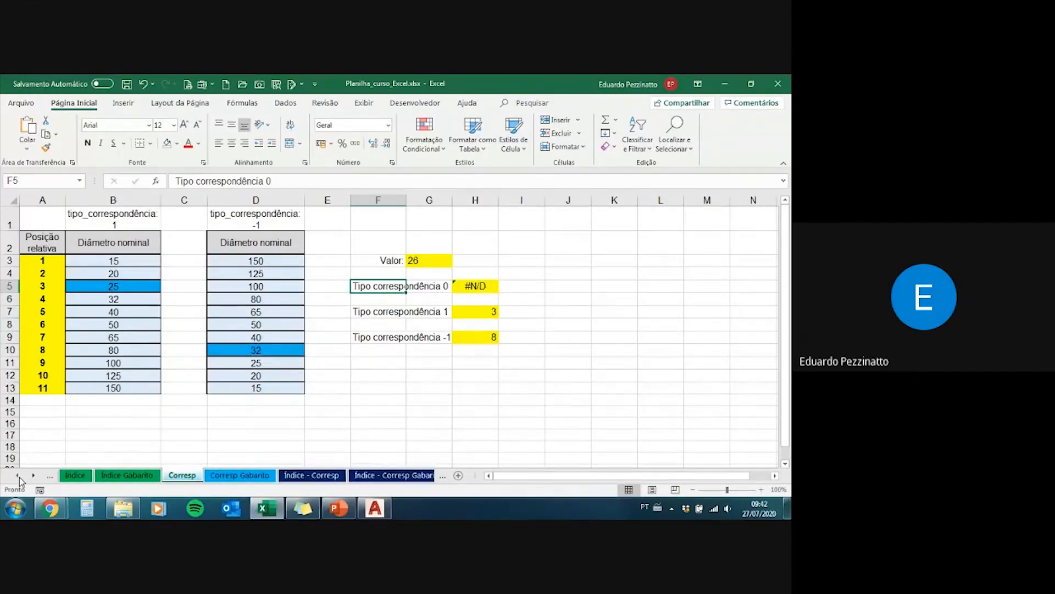
pyautogui.click(18, 477)
pyautogui.click(18, 477)
pyautogui.click(19, 477)
pyautogui.click(19, 477)
pyautogui.click(19, 477)
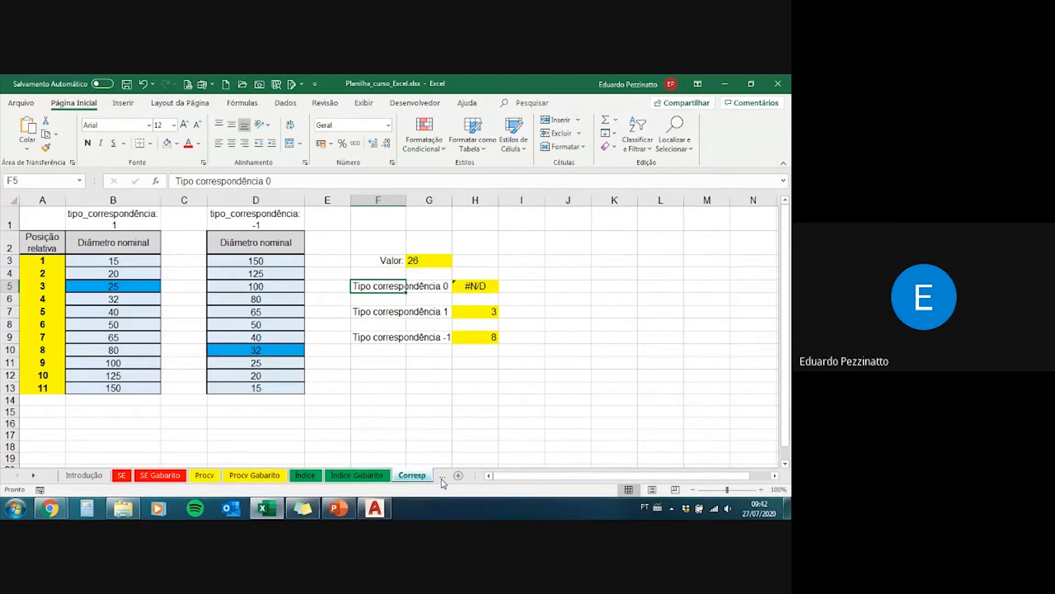
# Step: Open the Corresp Gabarito sheet and examine the formulas in H5, H7 and H9, the Valor cell G3 and the diameters in B3:B13
pyautogui.click(441, 479)
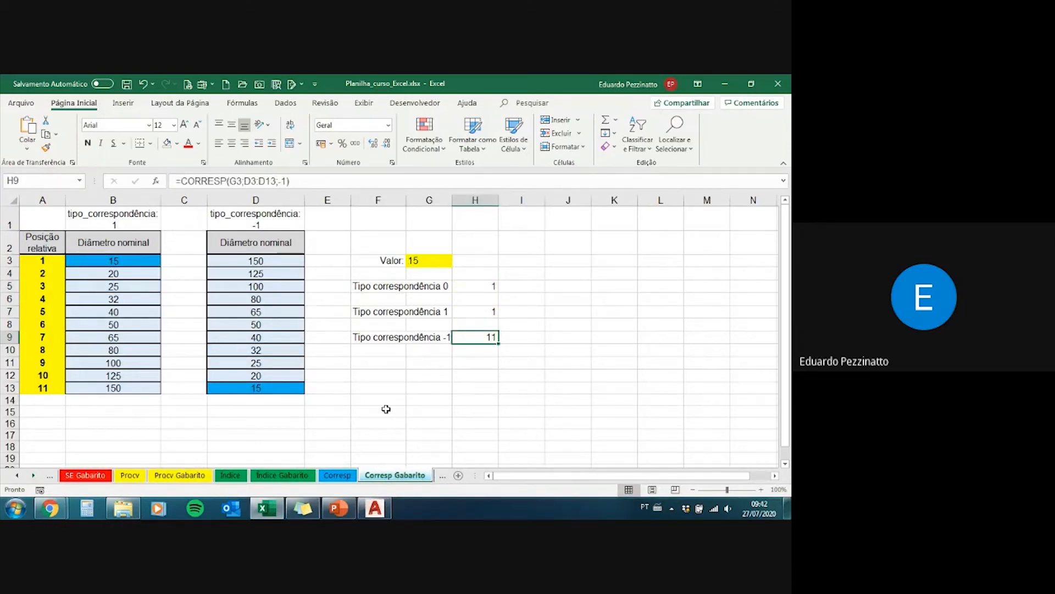
pyautogui.click(467, 287)
pyautogui.click(474, 308)
pyautogui.click(472, 336)
pyautogui.click(476, 286)
pyautogui.click(415, 262)
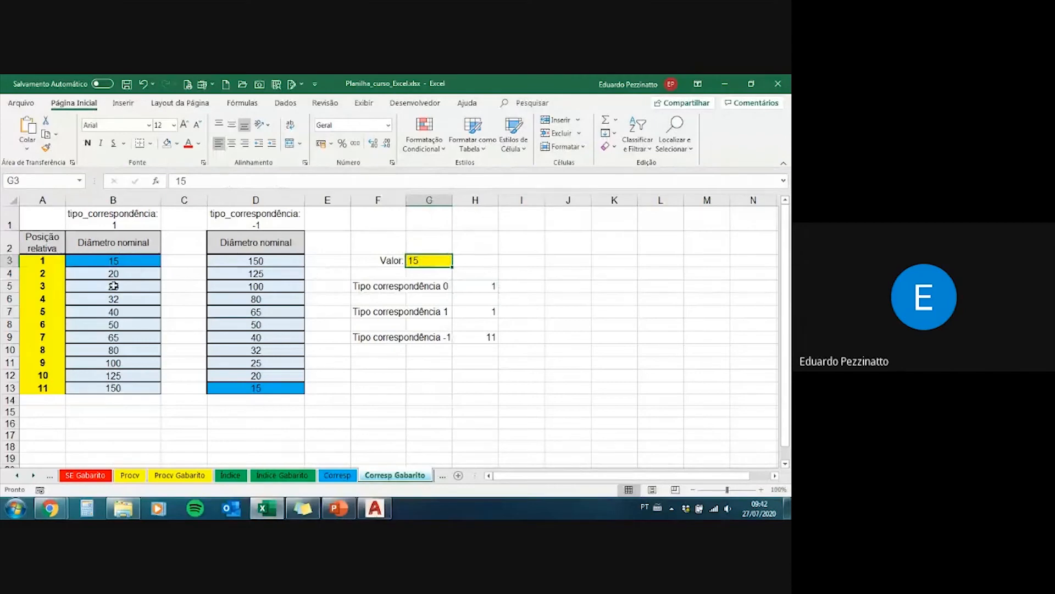
pyautogui.moveTo(118, 260); pyautogui.dragTo(130, 386)
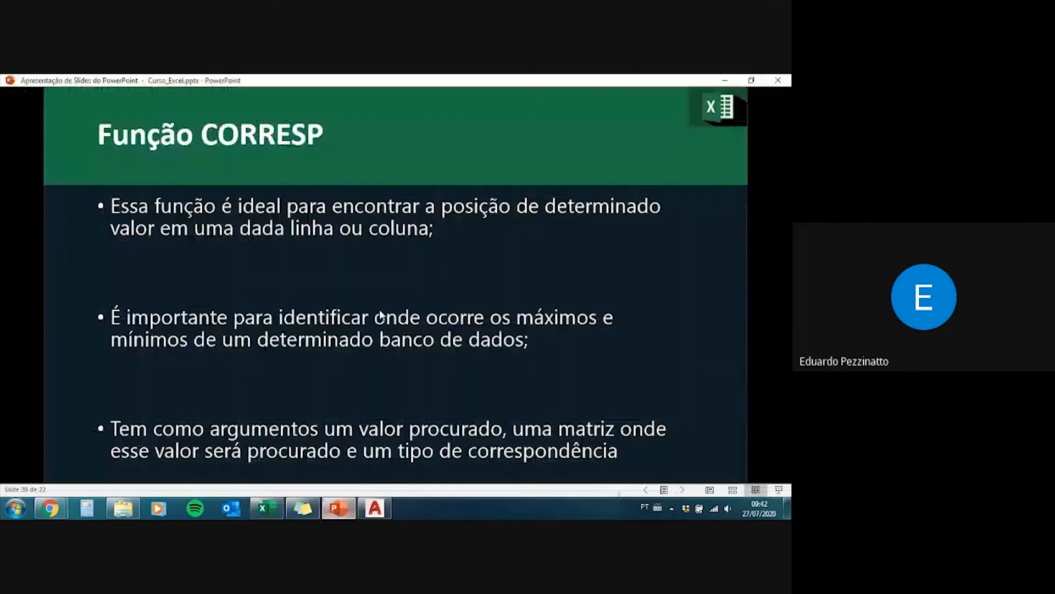
# Step: Switch to PowerPoint, end the running slide show and show slide 20, Função CORRESP, in reading view
pyautogui.click(380, 309)
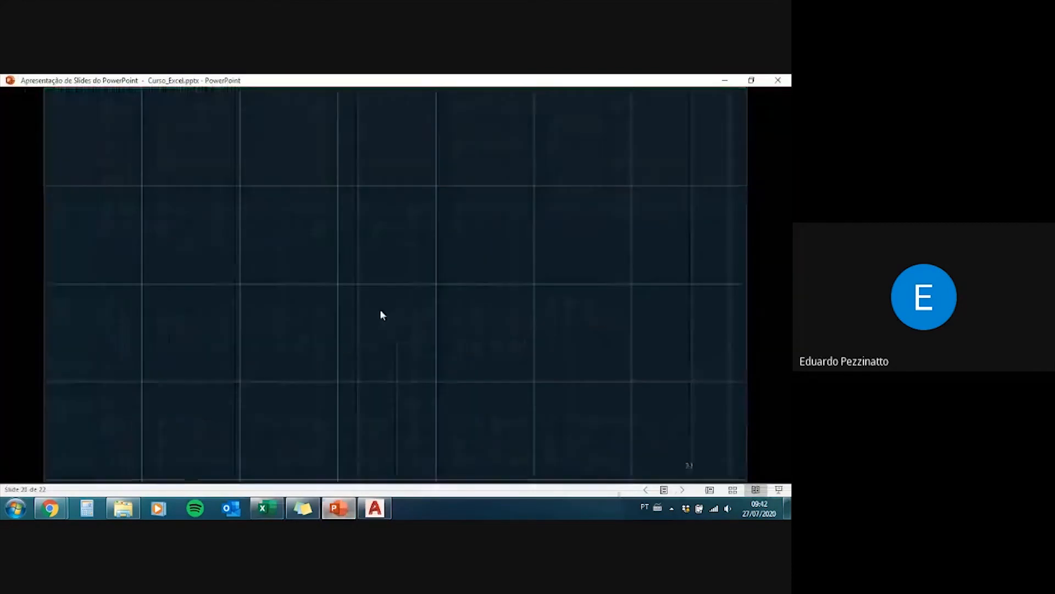
pyautogui.press('Escape')
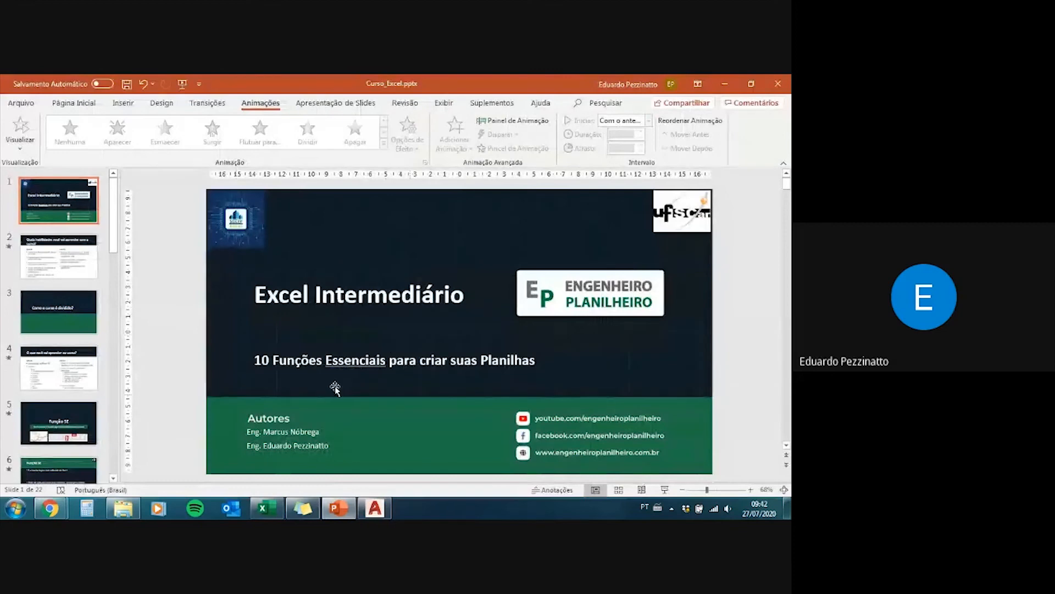
pyautogui.scroll(-1, 192, 391)
pyautogui.scroll(-10, 55, 392)
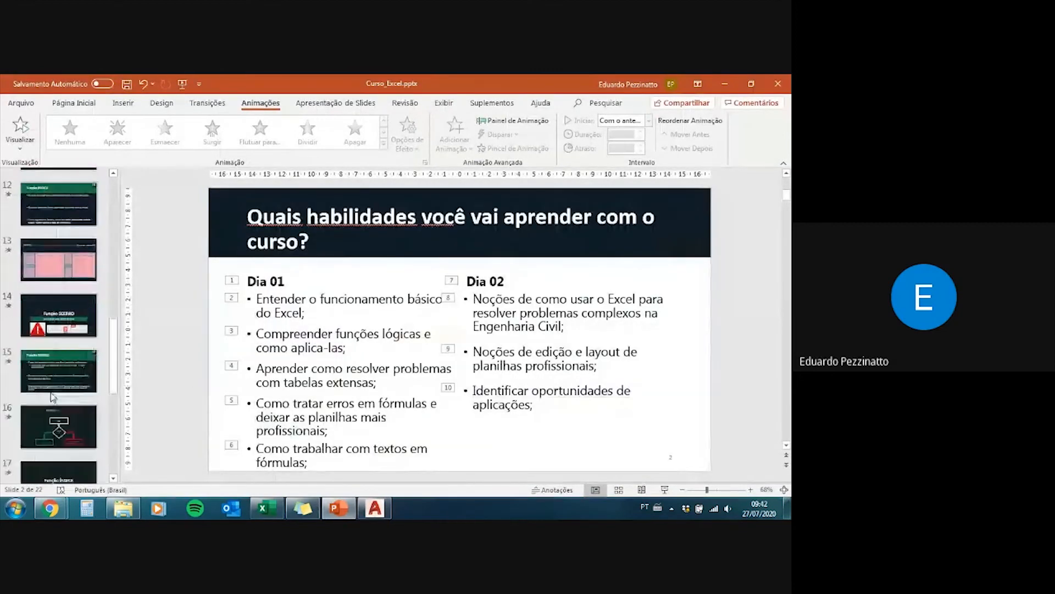
pyautogui.scroll(-3, 55, 392)
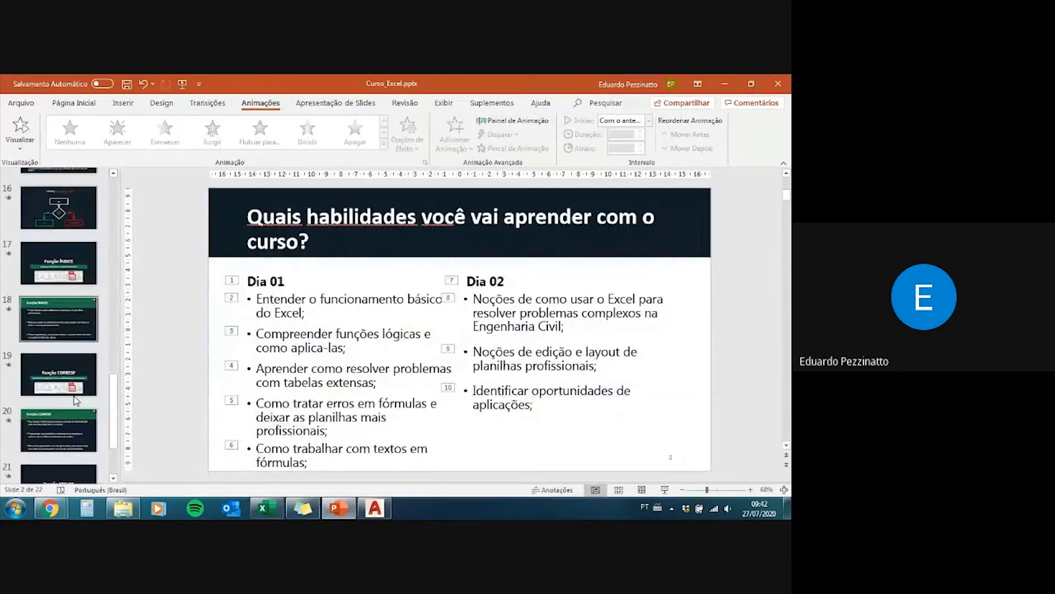
pyautogui.scroll(-2, 70, 385)
pyautogui.click(70, 379)
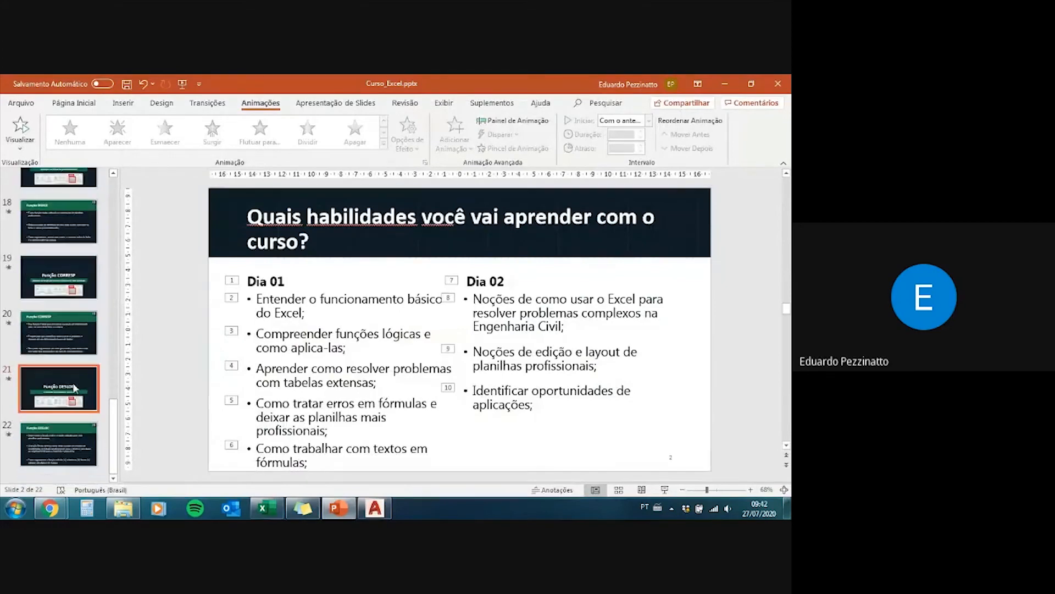
pyautogui.click(70, 352)
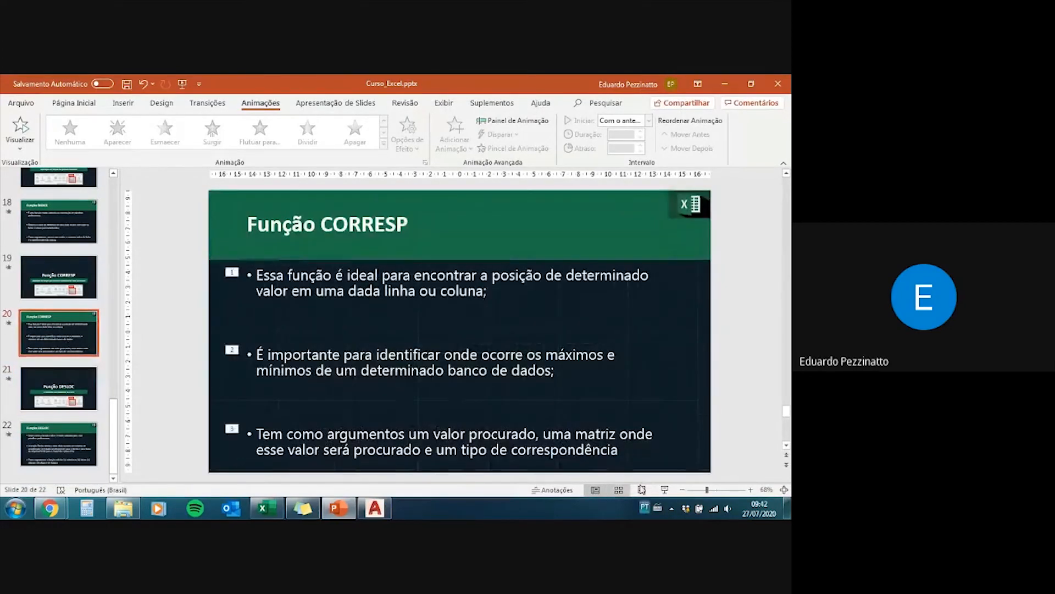
pyautogui.click(641, 489)
pyautogui.click(339, 509)
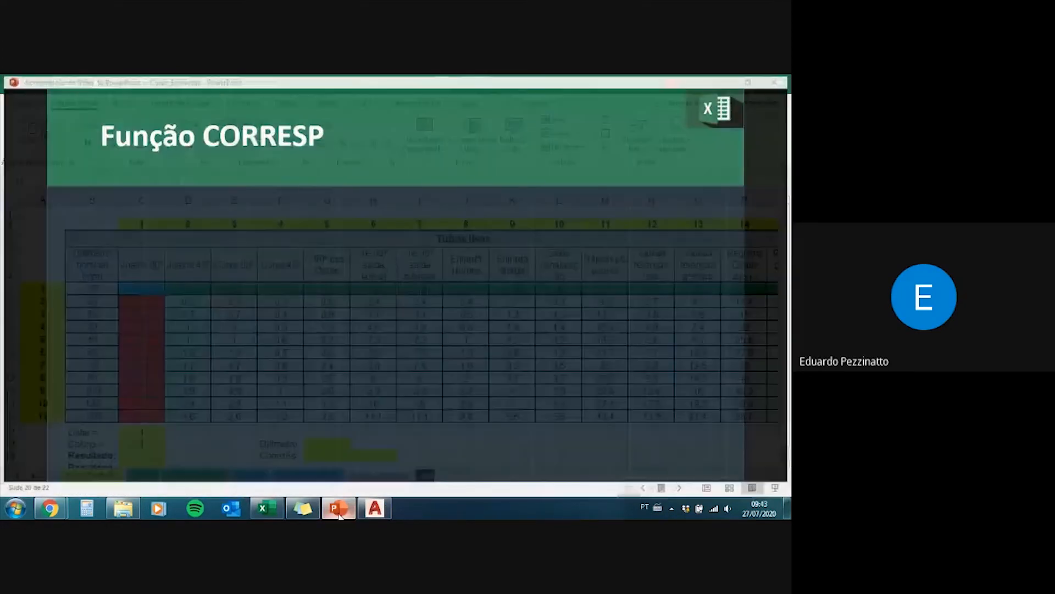
# Step: Switch to the Índice - Corresp sheet in Excel and examine the Linha and Coluna values in C17:C18 and the Diâmetro cell G18
pyautogui.scroll(-1, 242, 404)
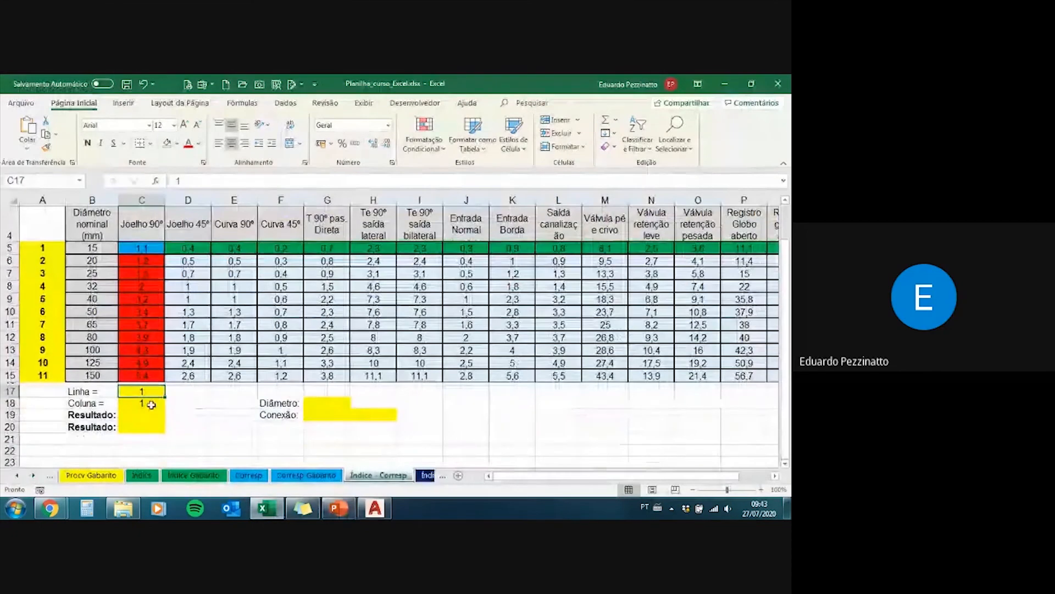
pyautogui.moveTo(144, 404); pyautogui.dragTo(146, 391)
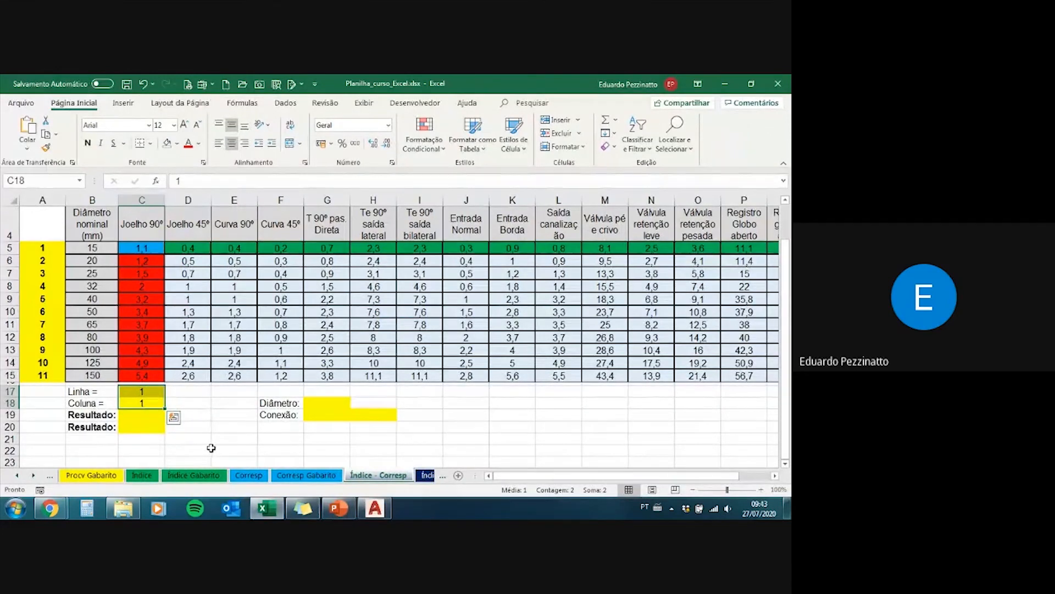
pyautogui.scroll(1, 211, 448)
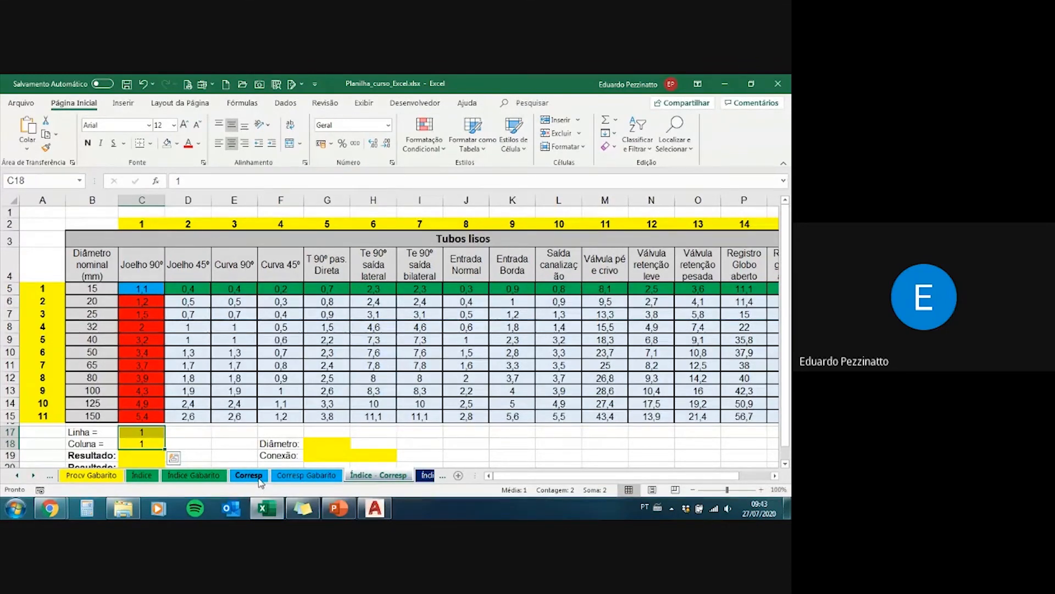
pyautogui.click(341, 443)
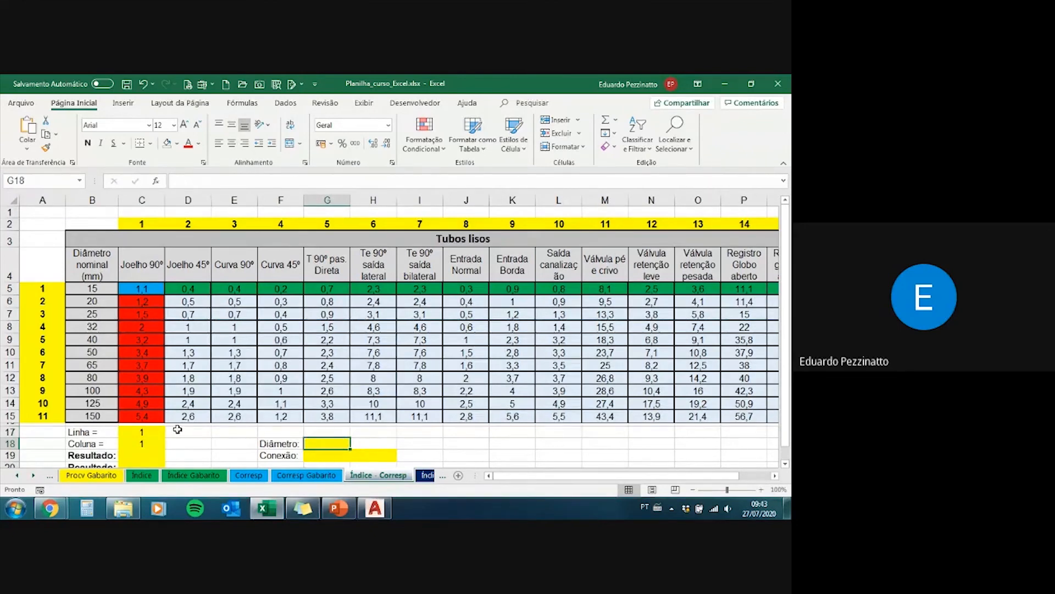
pyautogui.moveTo(143, 431); pyautogui.dragTo(146, 441)
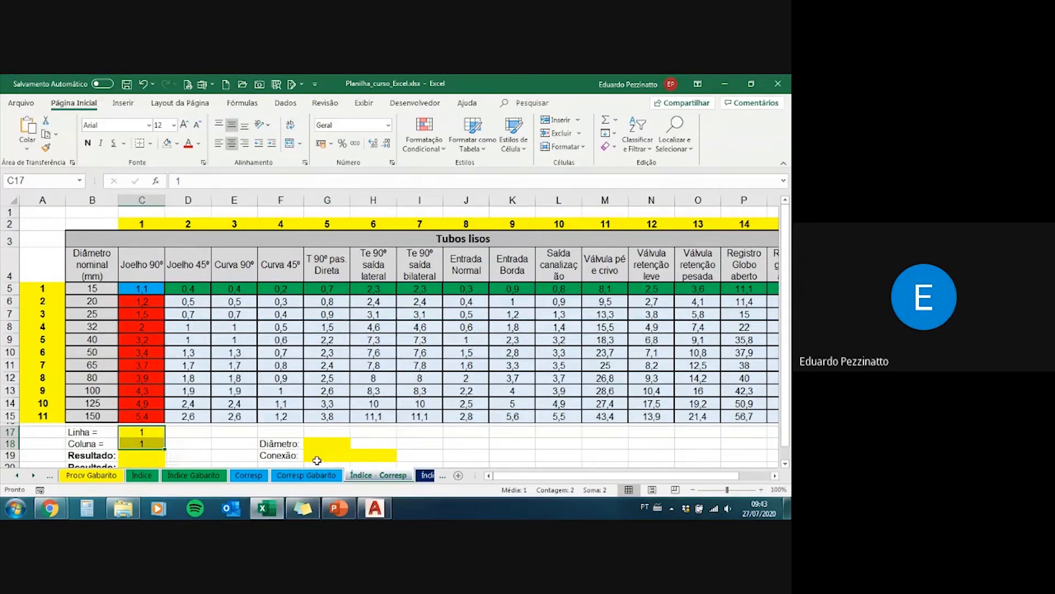
pyautogui.click(321, 440)
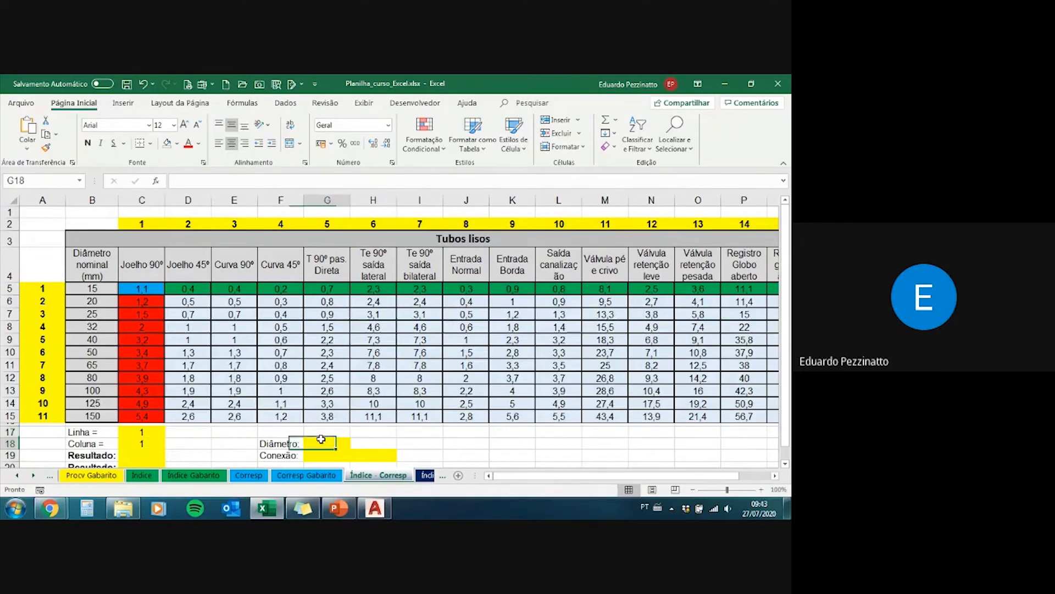
pyautogui.click(289, 446)
# Step: Start a data validation rule on the Diâmetro cell G18 that allows a list (Lista)
pyautogui.click(315, 443)
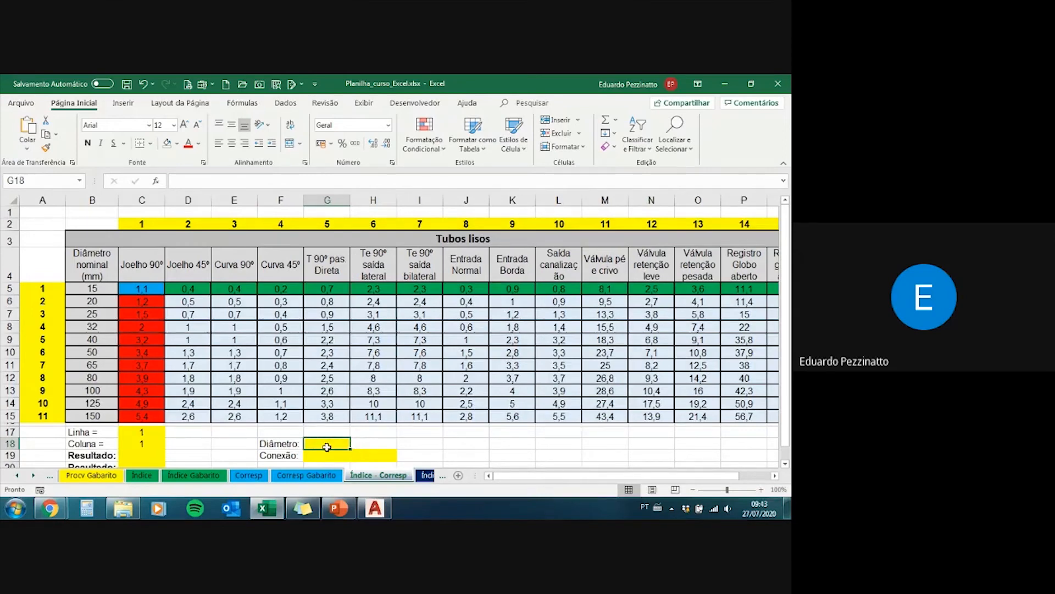
pyautogui.scroll(-1, 327, 446)
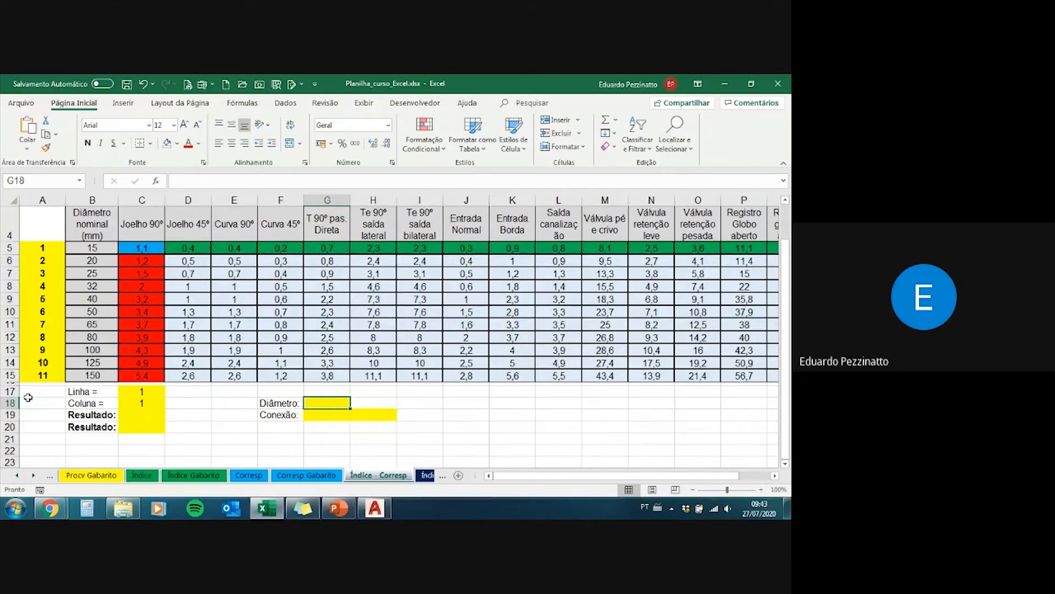
pyautogui.click(287, 103)
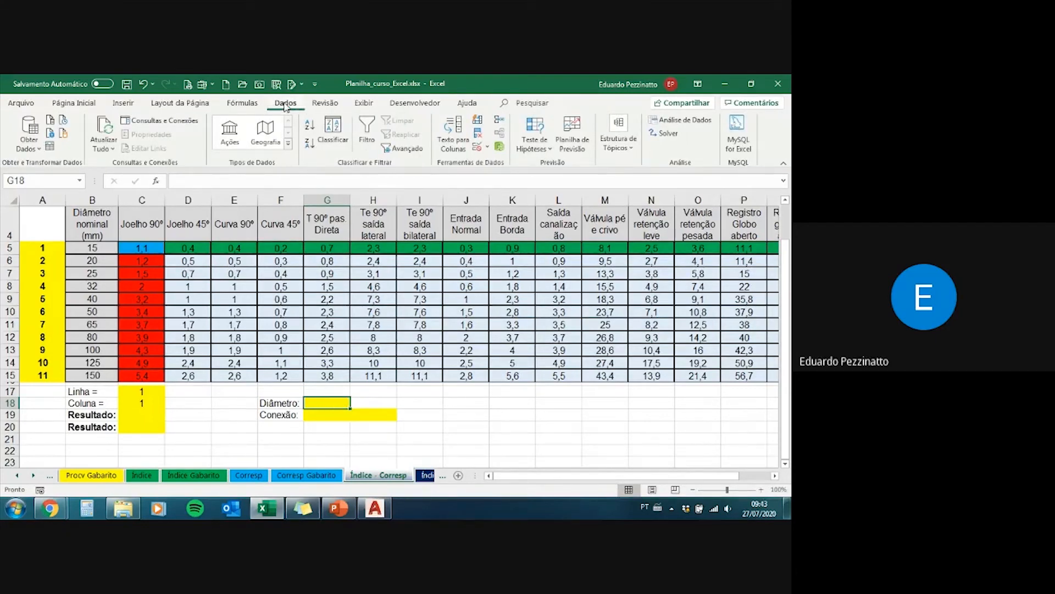
pyautogui.click(488, 147)
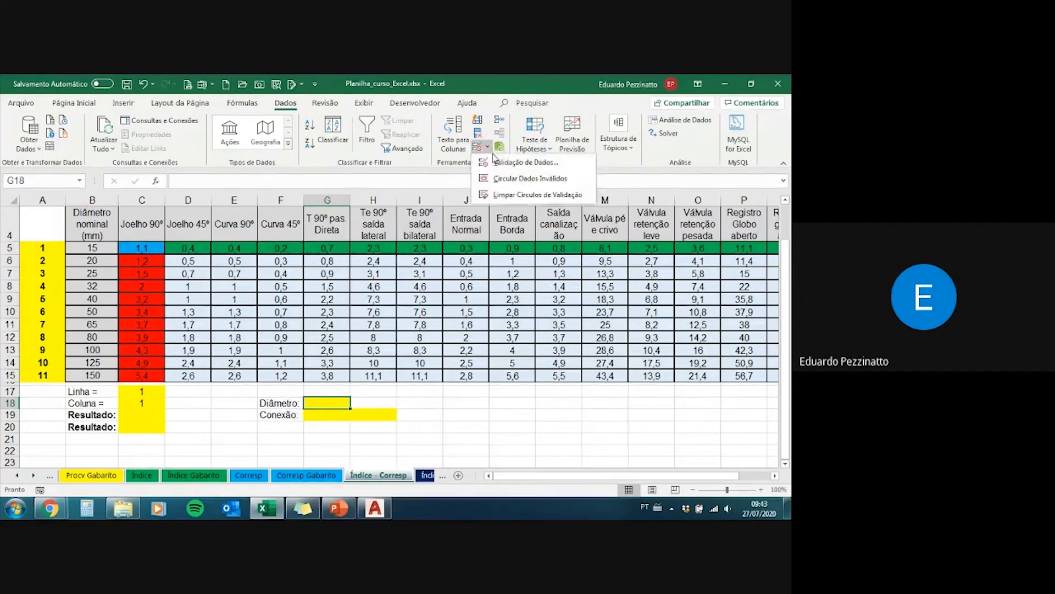
pyautogui.click(527, 165)
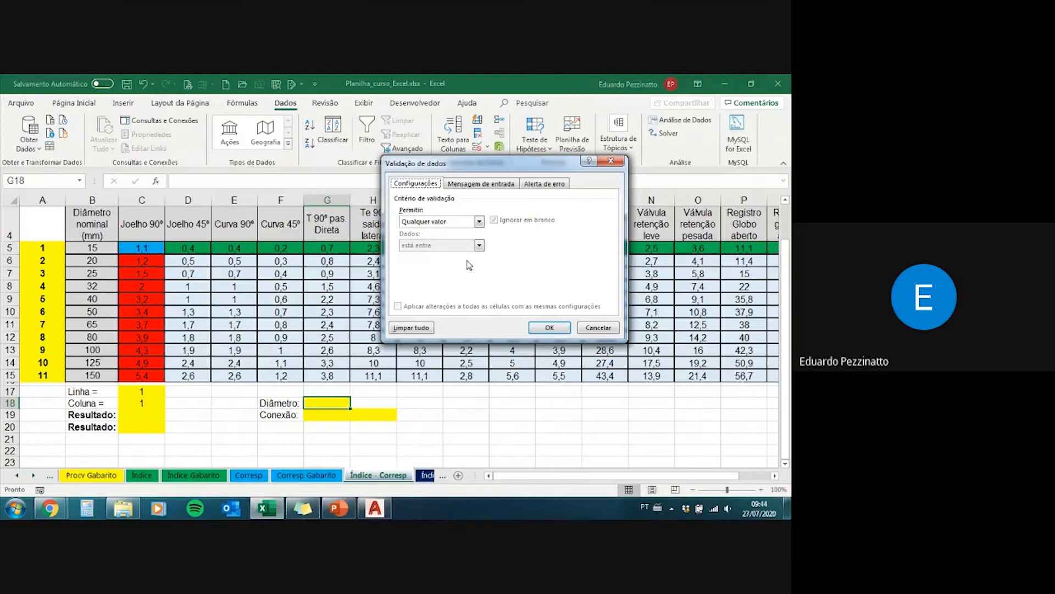
pyautogui.click(448, 223)
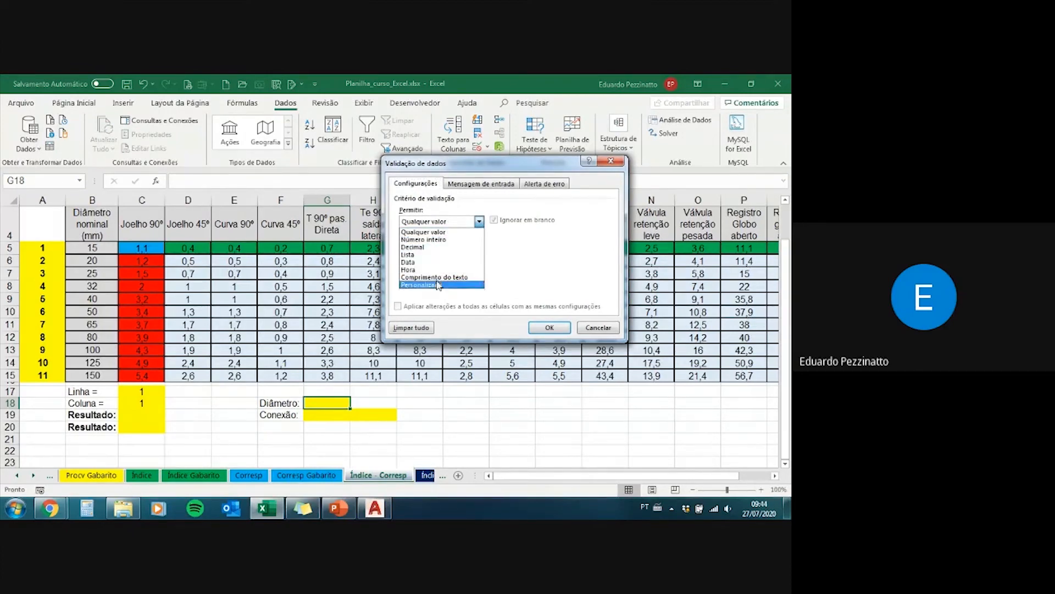
pyautogui.click(443, 255)
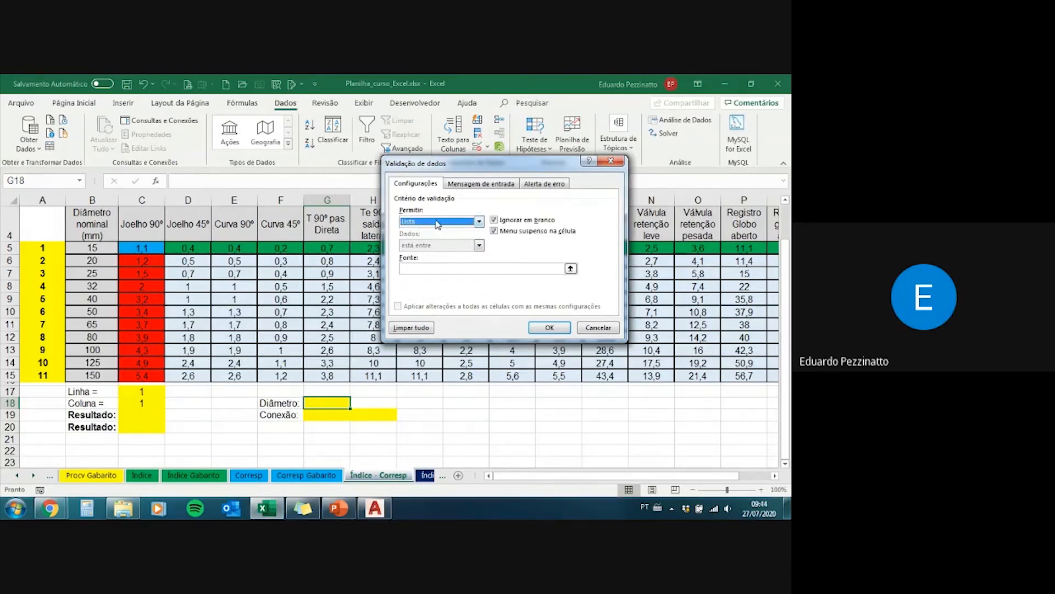
# Step: Set the validation list's source to the nominal diameters =$B$5:$B$15 and apply the rule
pyautogui.click(571, 269)
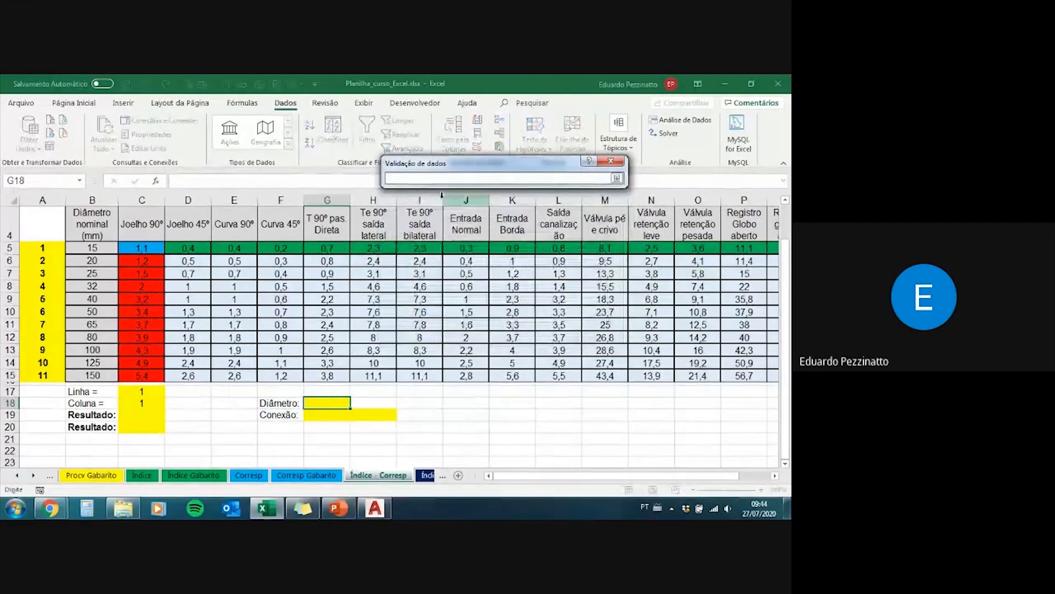
pyautogui.moveTo(97, 248); pyautogui.dragTo(104, 376)
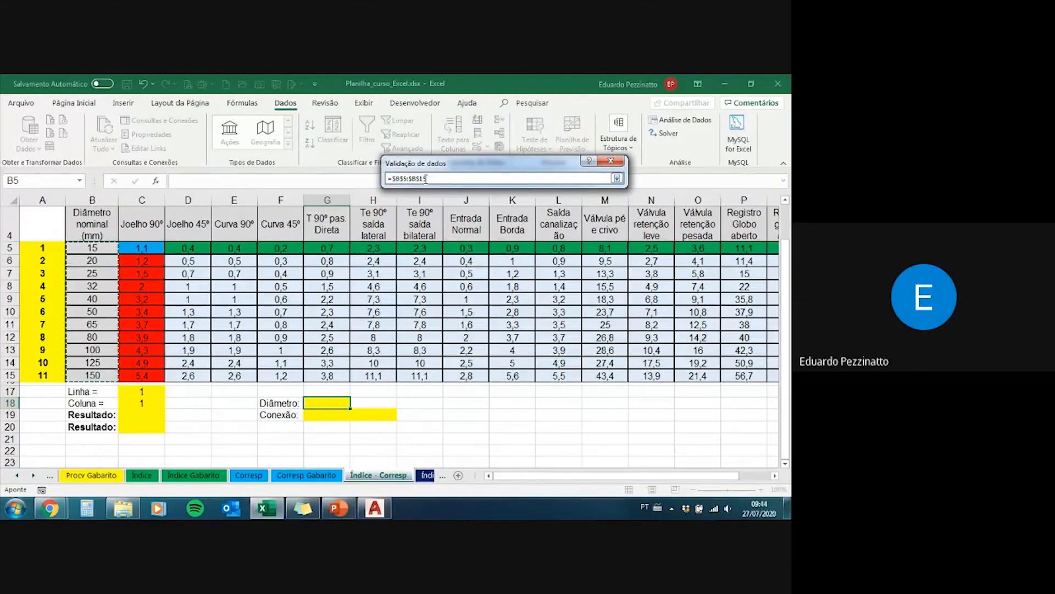
pyautogui.press('Return')
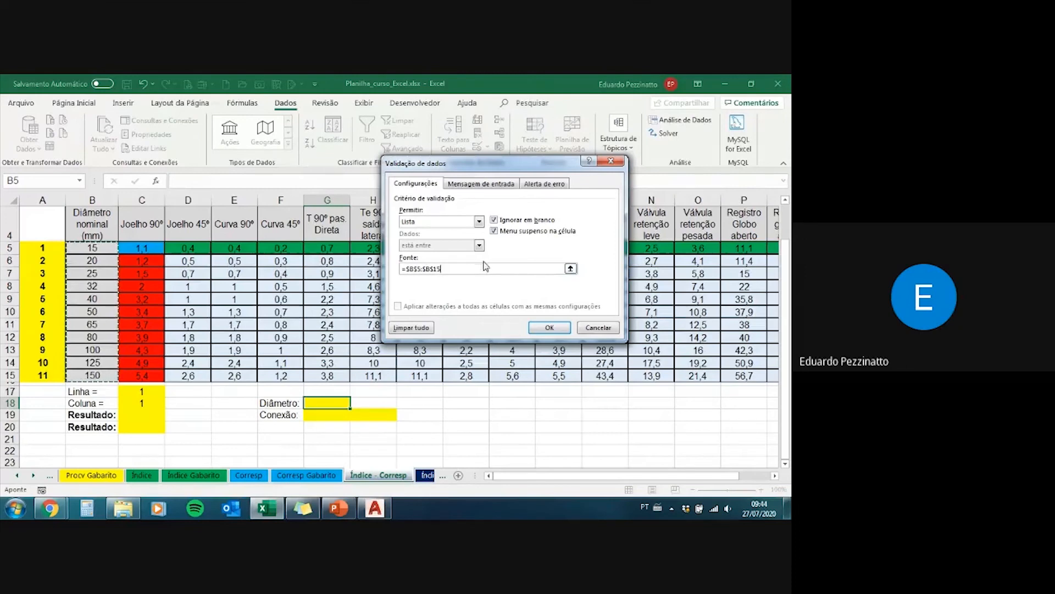
pyautogui.click(550, 328)
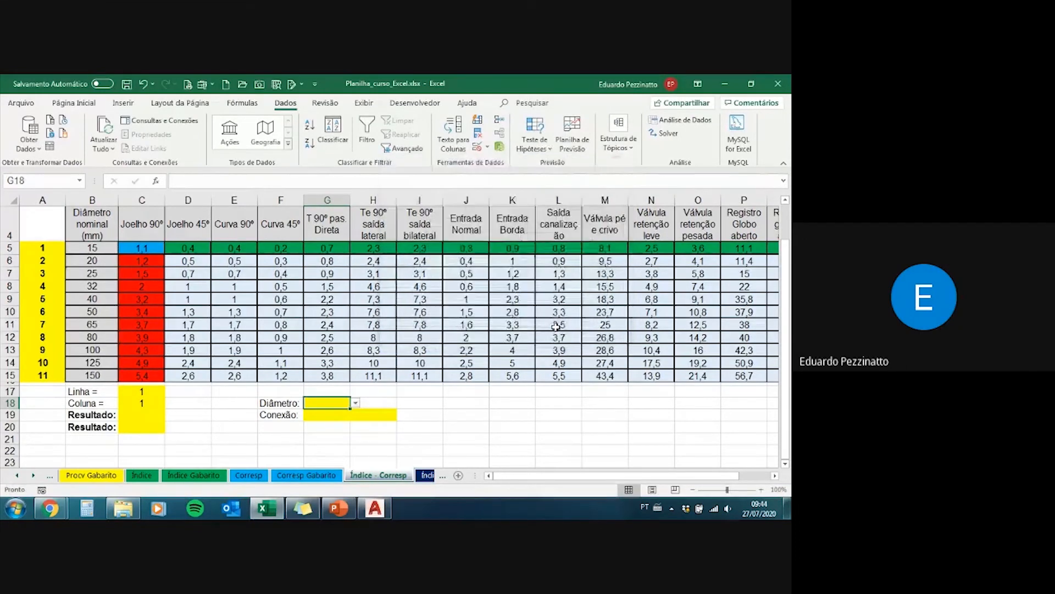
# Step: Test the Diâmetro drop-down in G18 by choosing 15 and finally 50
pyautogui.click(356, 403)
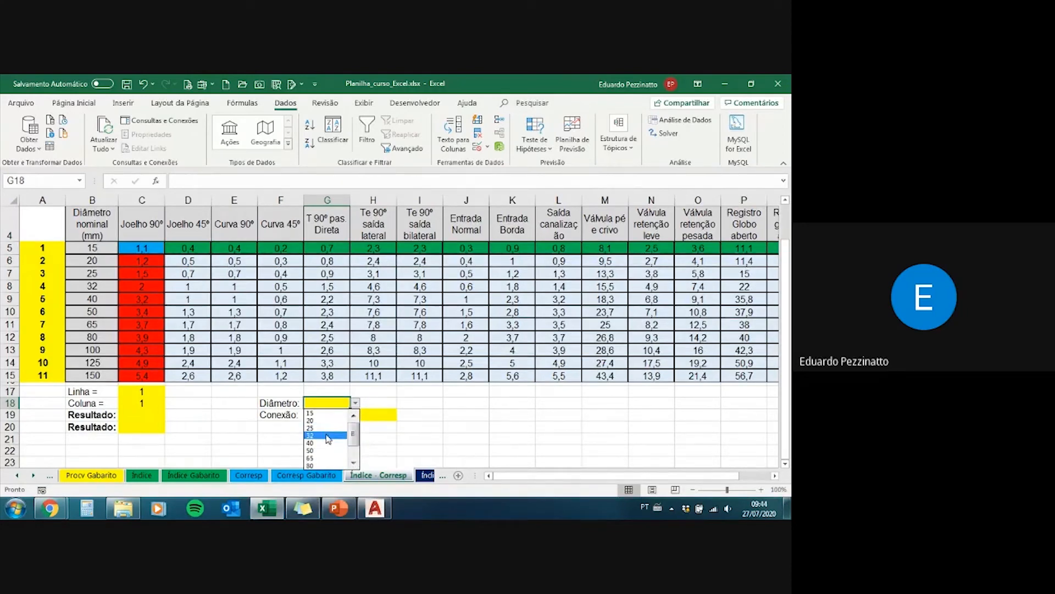
pyautogui.click(327, 412)
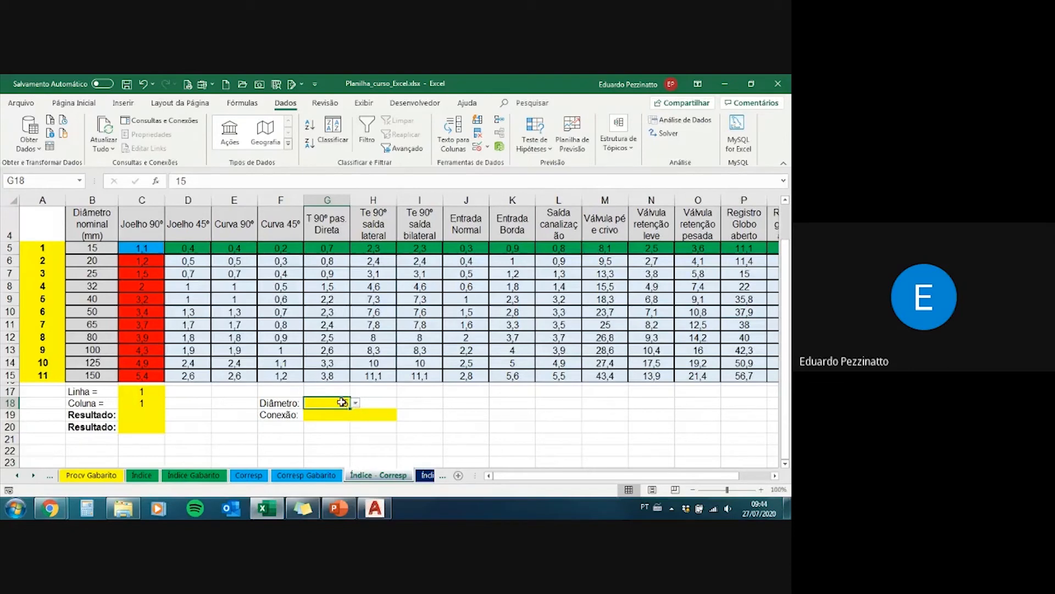
pyautogui.click(357, 402)
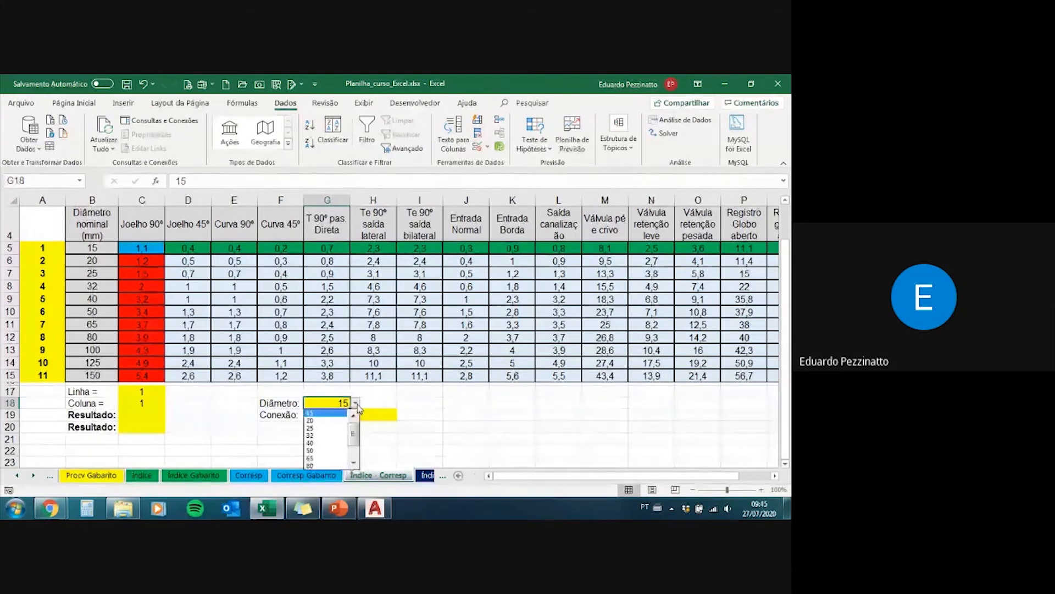
pyautogui.click(328, 455)
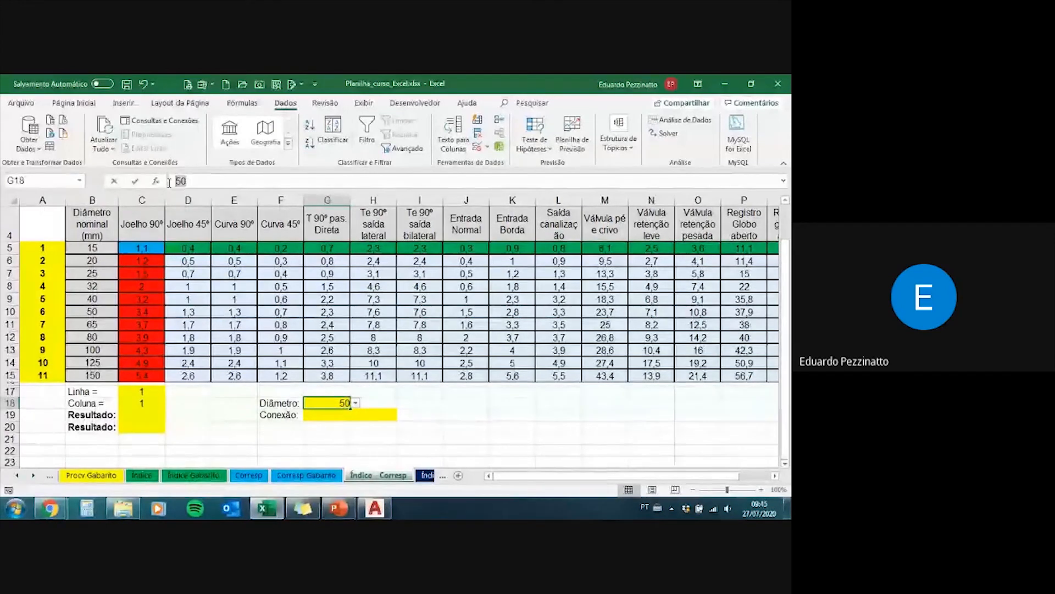
# Step: Test the Diâmetro validation in G18 by attempting the invalid entry a, cancelling it, and choosing 40 from the list
pyautogui.write('a')
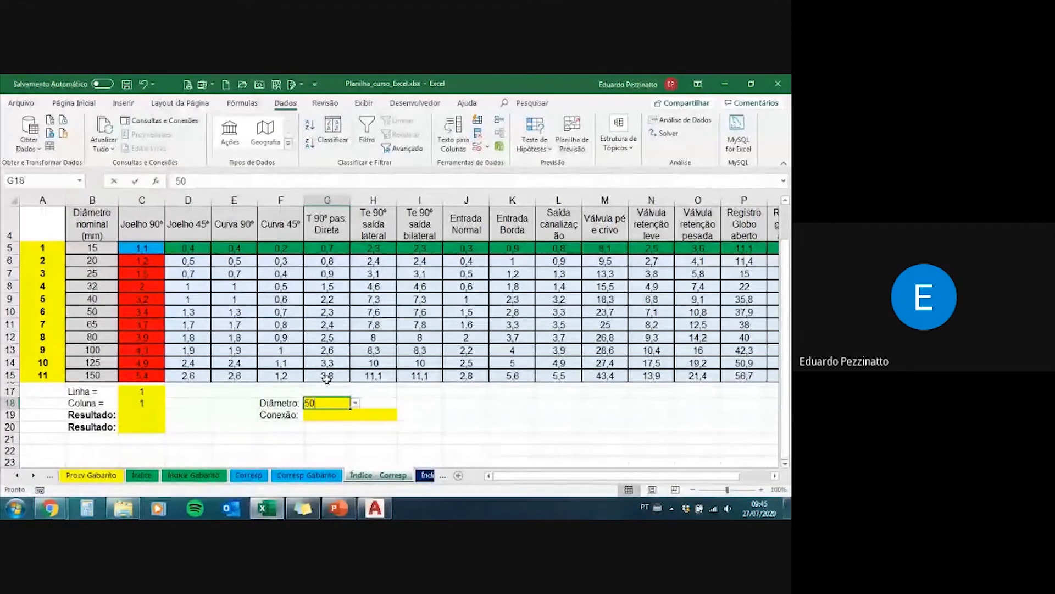
pyautogui.press('Return')
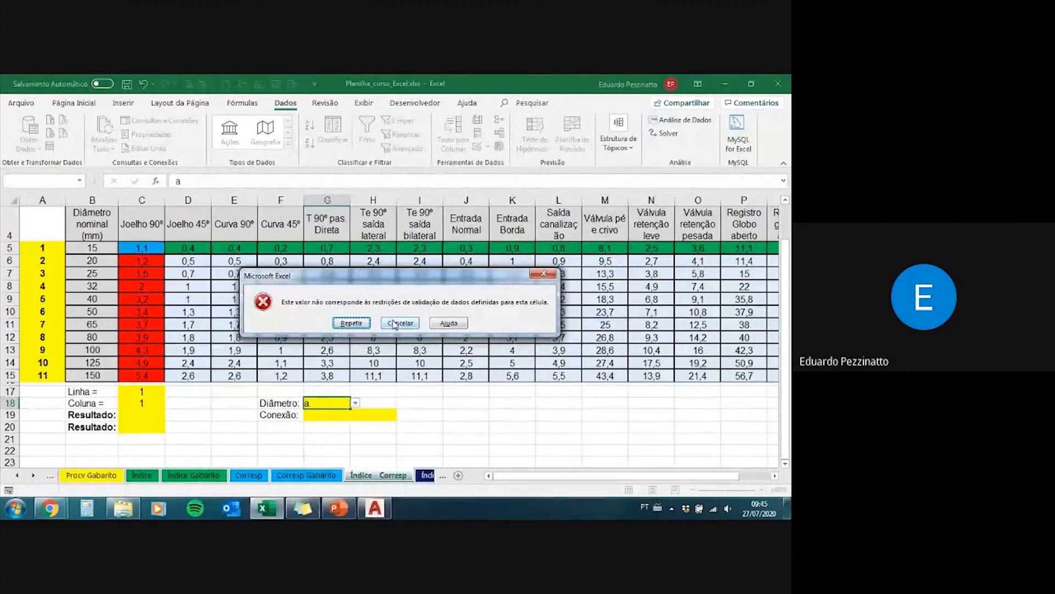
pyautogui.click(395, 324)
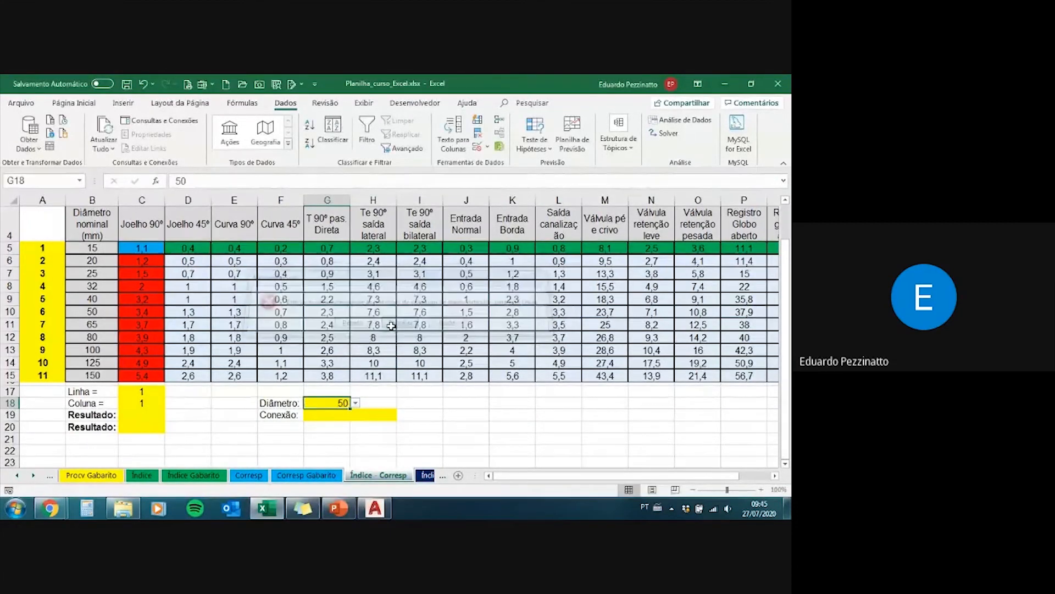
pyautogui.click(356, 403)
pyautogui.click(333, 421)
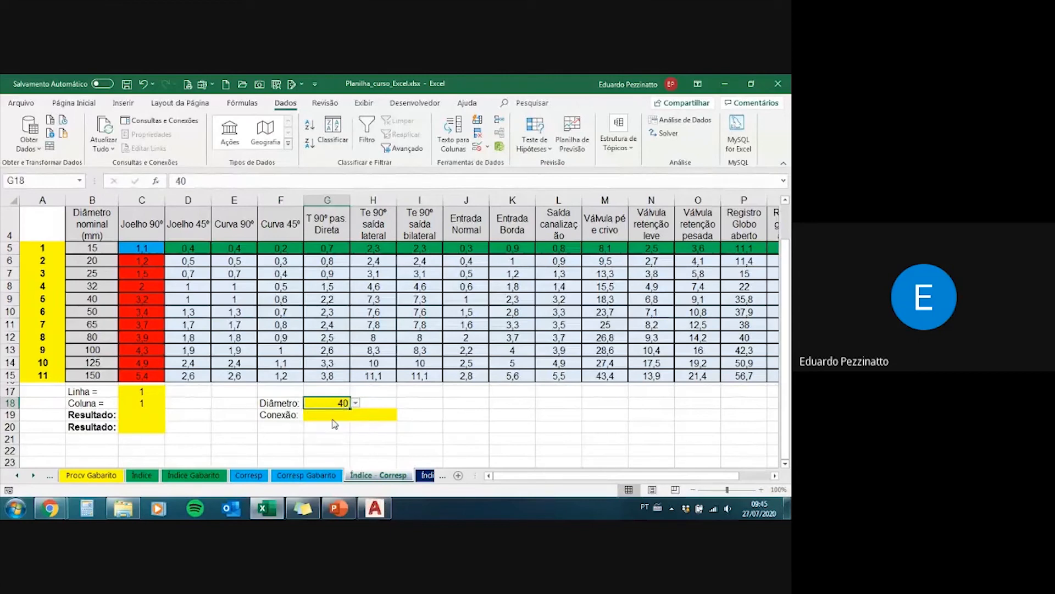
pyautogui.click(335, 417)
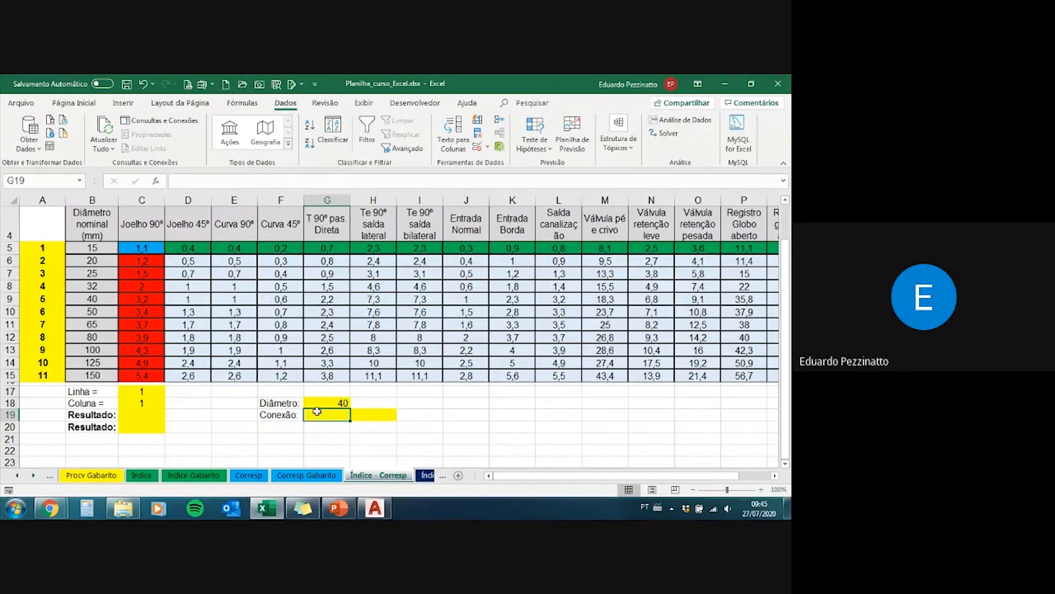
# Step: Merge and center cells G19:H19 next to the Conexão label
pyautogui.moveTo(319, 412); pyautogui.dragTo(382, 413)
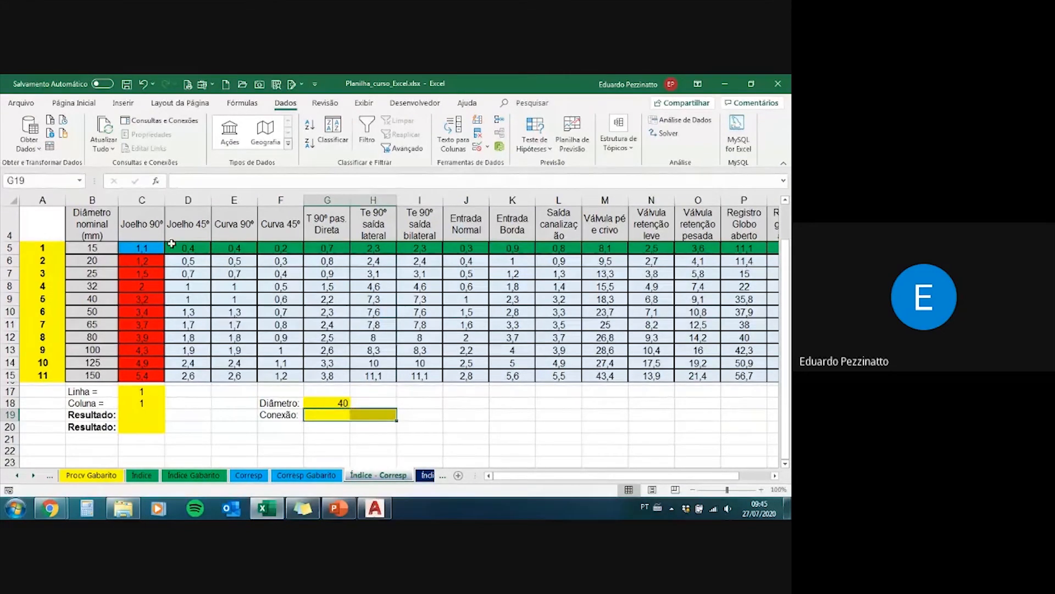
pyautogui.click(73, 103)
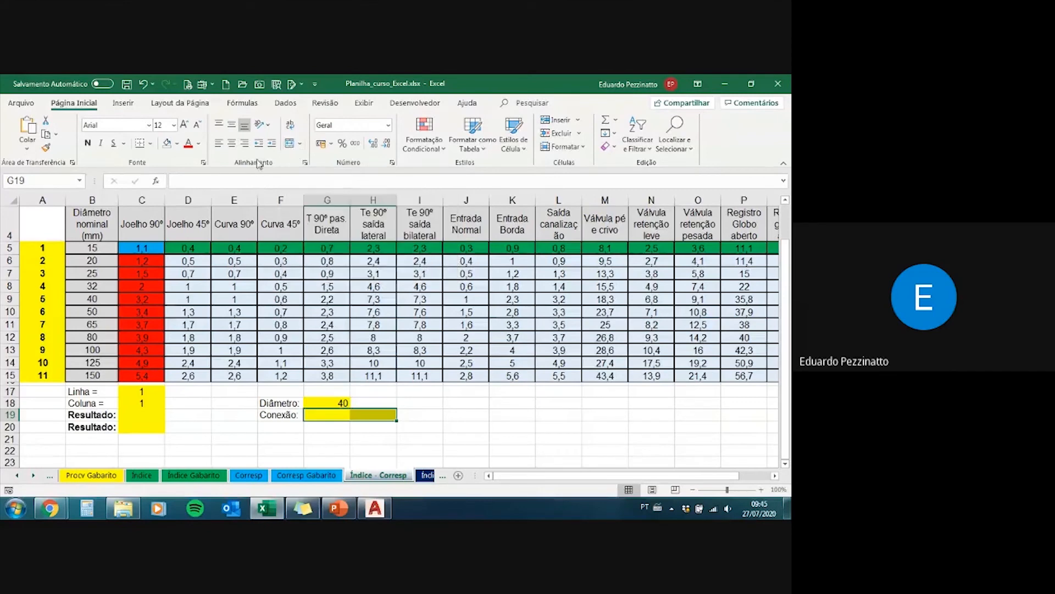
pyautogui.click(300, 143)
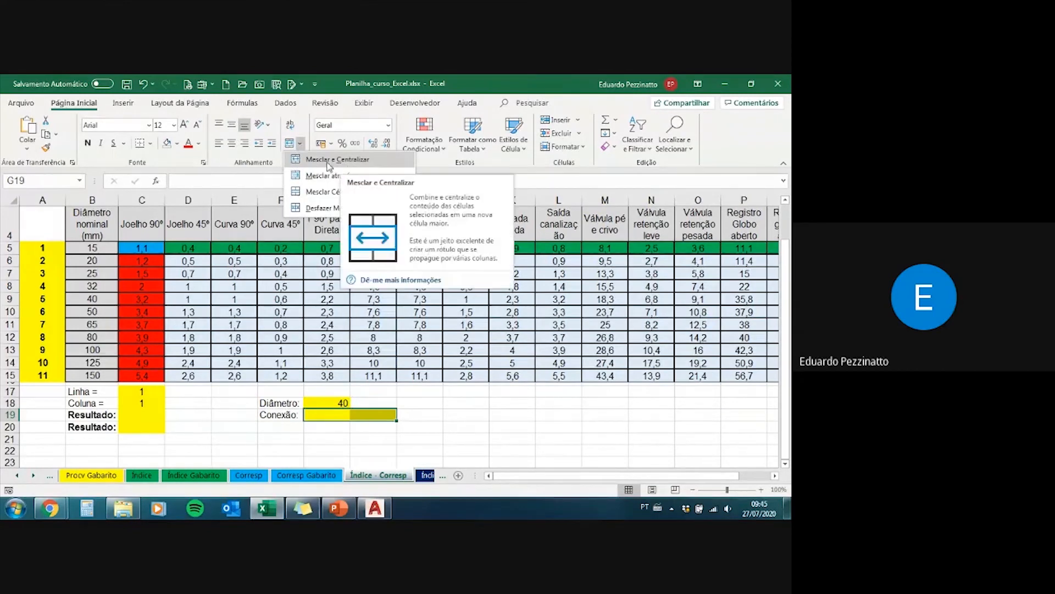
pyautogui.click(366, 160)
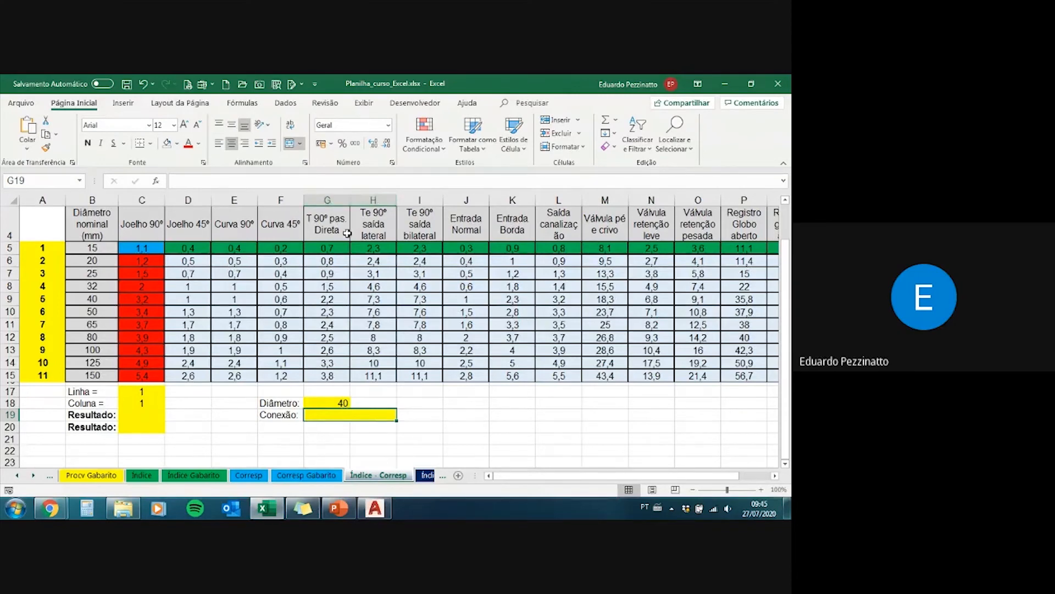
pyautogui.click(287, 103)
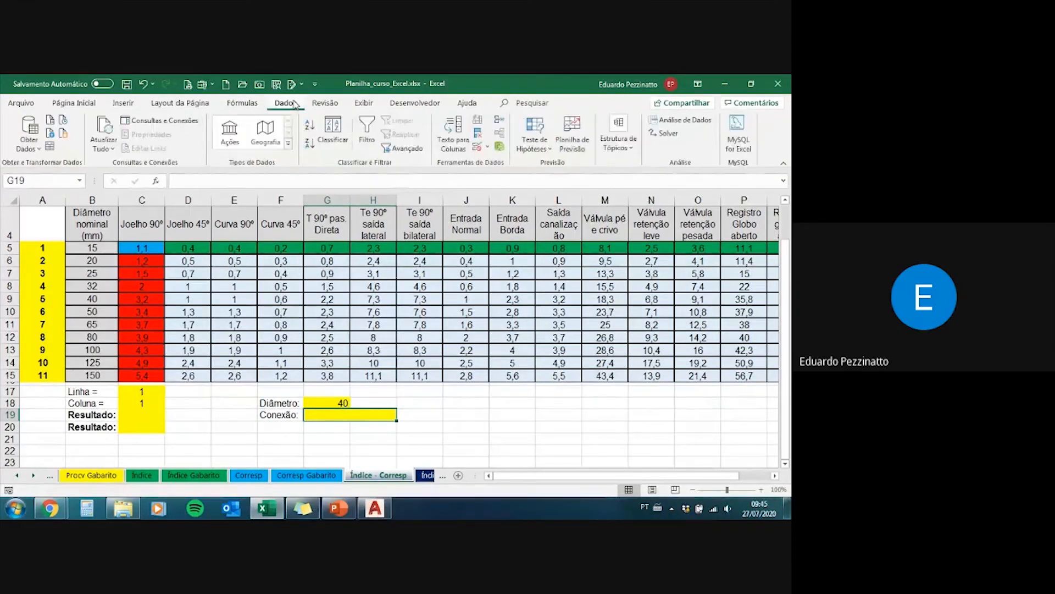
pyautogui.click(488, 147)
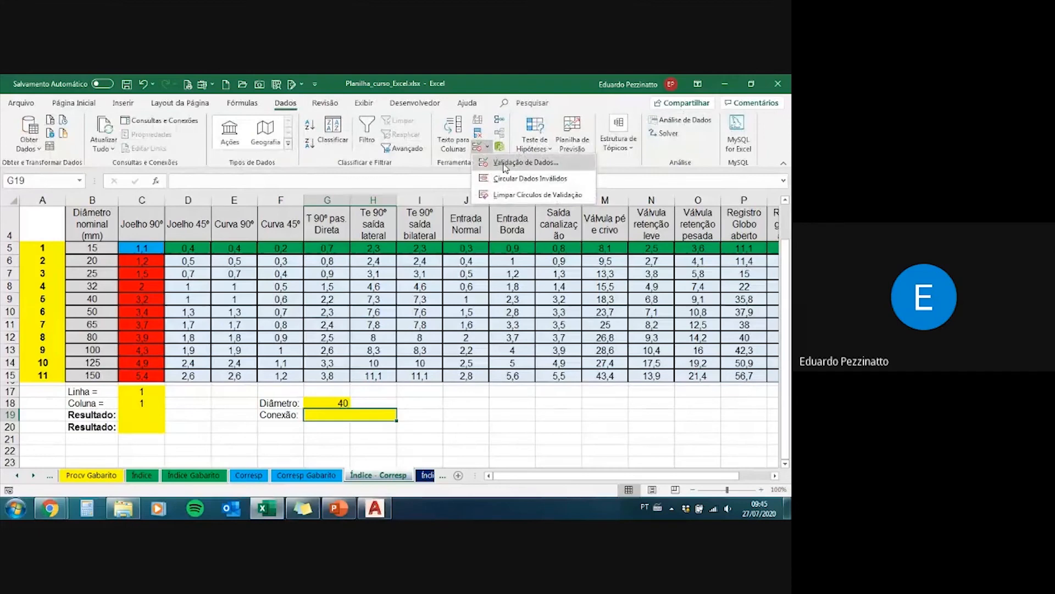
pyautogui.click(505, 165)
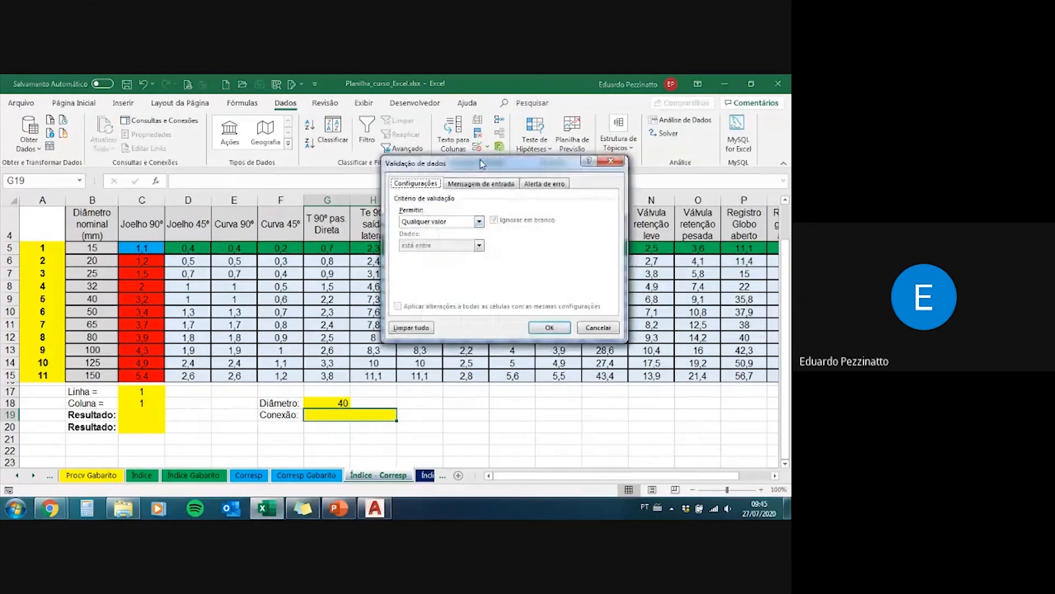
pyautogui.moveTo(481, 160); pyautogui.dragTo(526, 199)
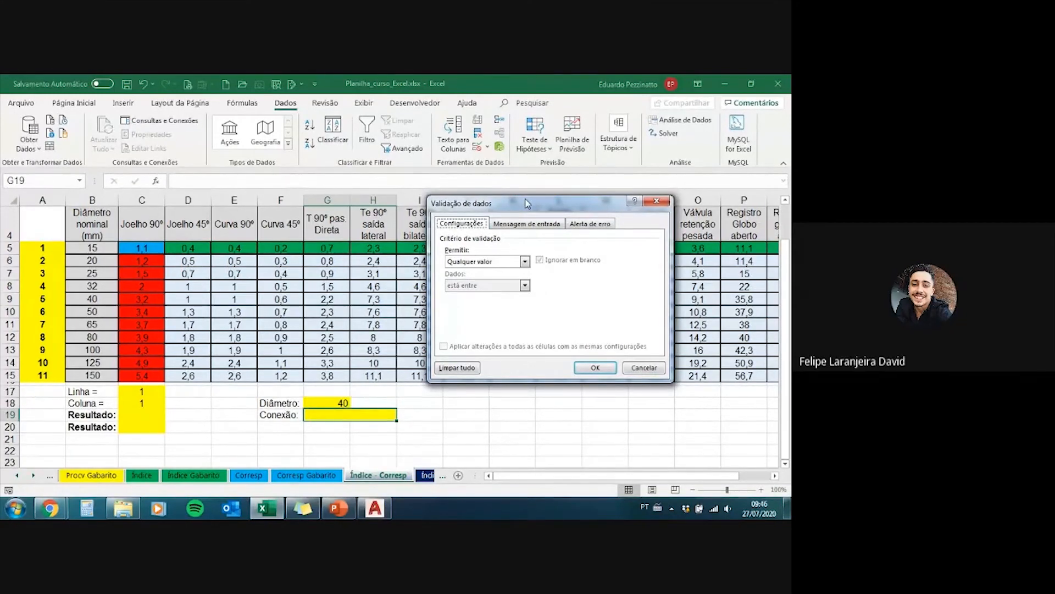
pyautogui.click(645, 368)
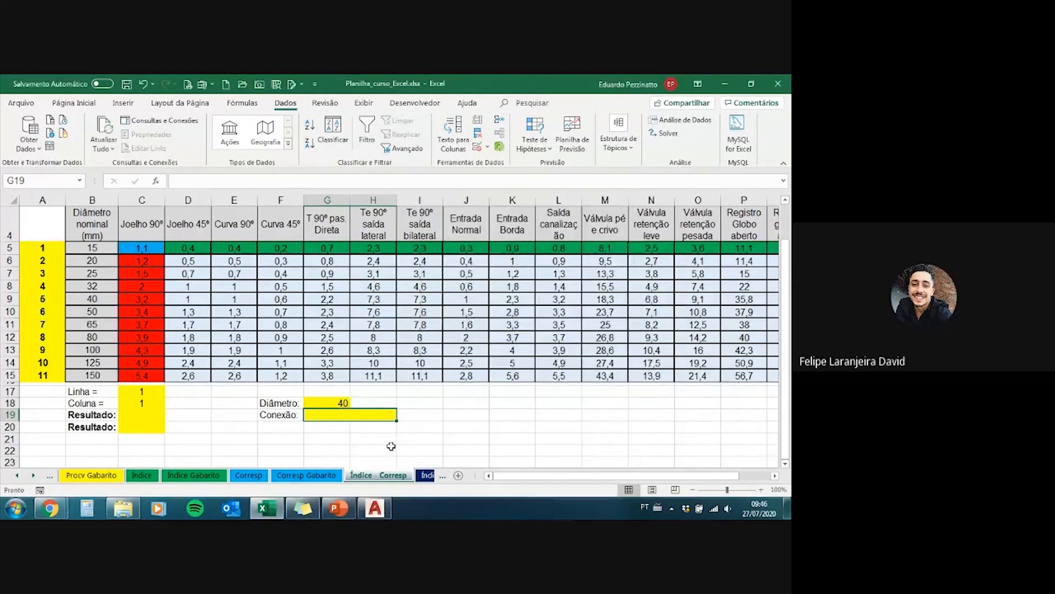
# Step: Clear the contents of the Diâmetro cell G18
pyautogui.click(328, 413)
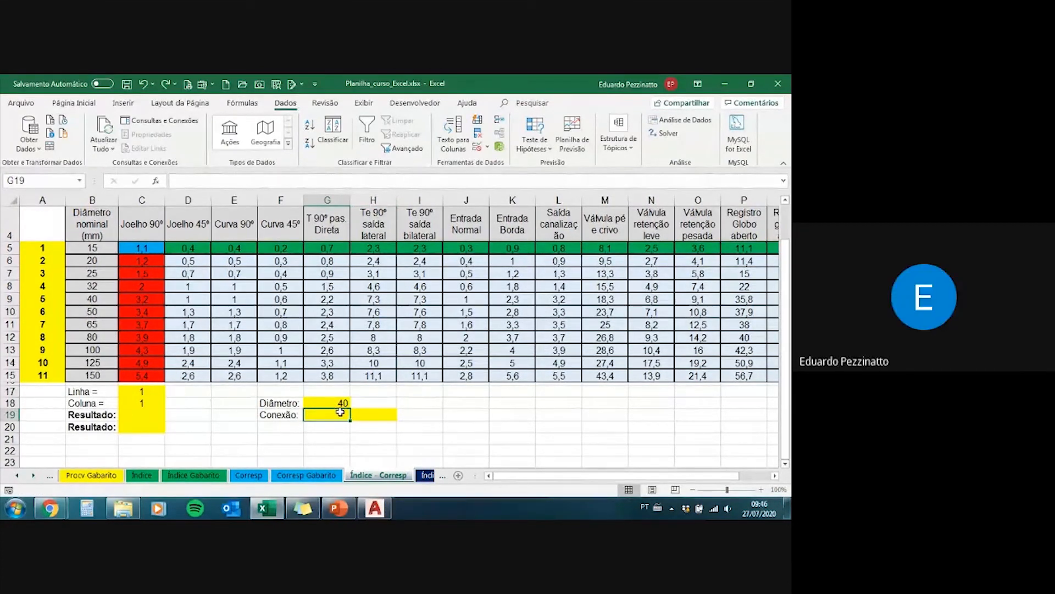
pyautogui.moveTo(340, 411); pyautogui.dragTo(358, 414)
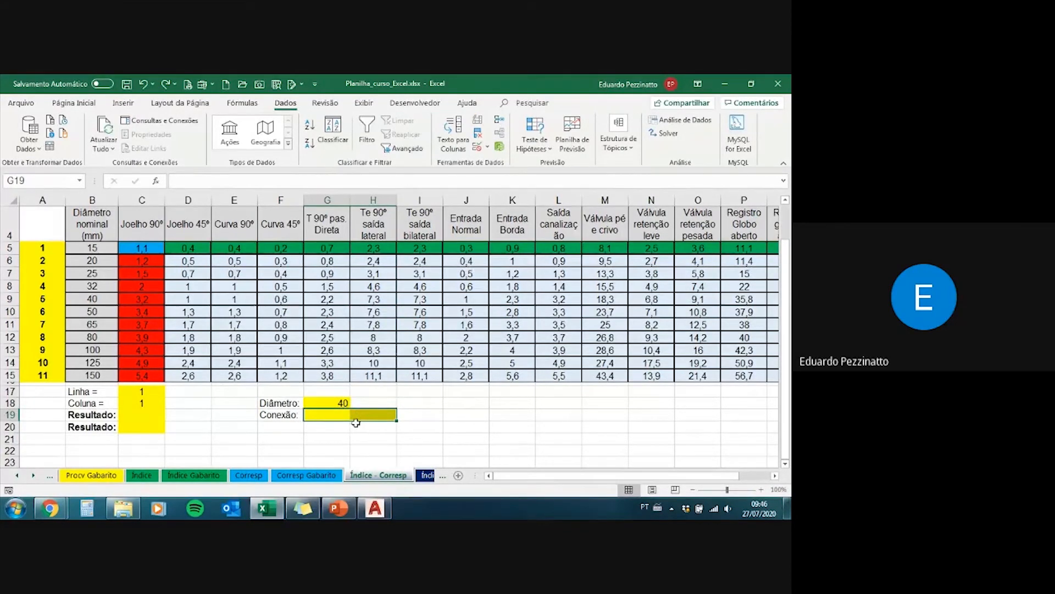
pyautogui.click(335, 402)
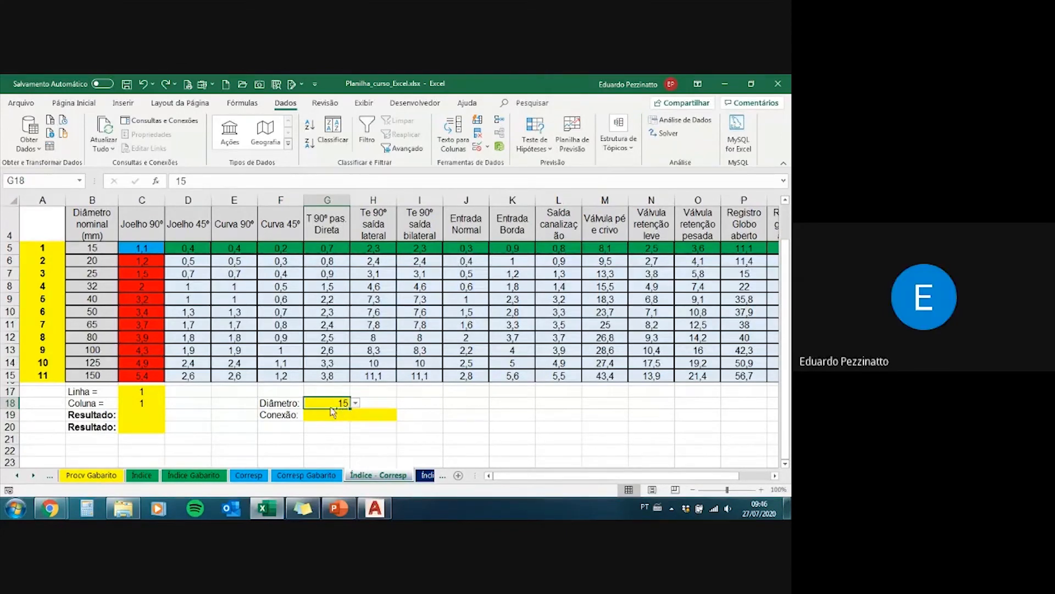
pyautogui.press('Delete')
# Step: Apply a list (Lista) data validation to the Diâmetro cell G18 with the nominal diameters =$B$5:$B$15 as its source
pyautogui.click(480, 147)
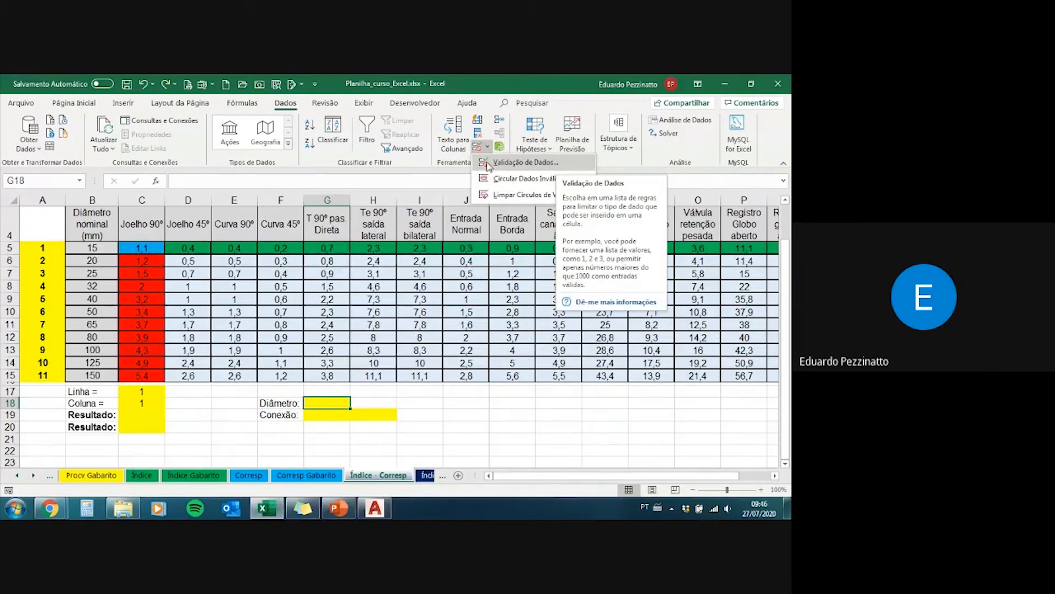
pyautogui.click(513, 164)
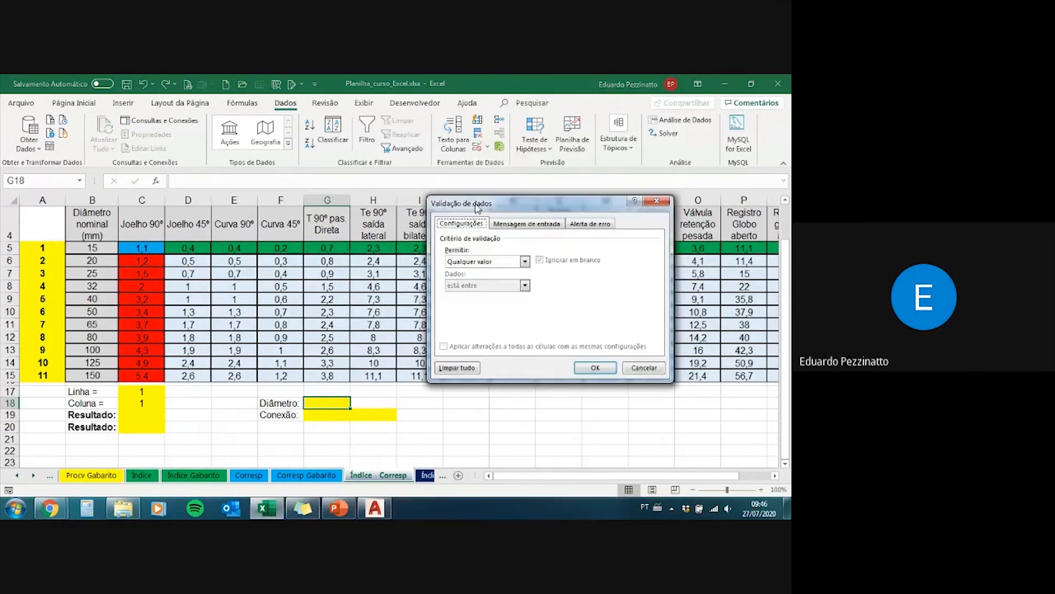
pyautogui.click(488, 262)
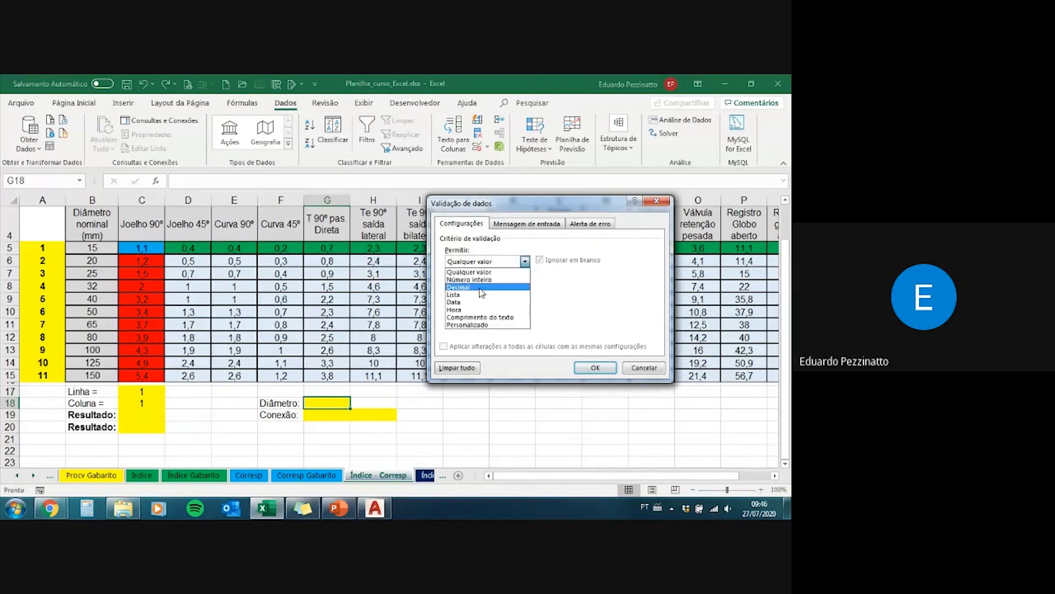
pyautogui.click(474, 295)
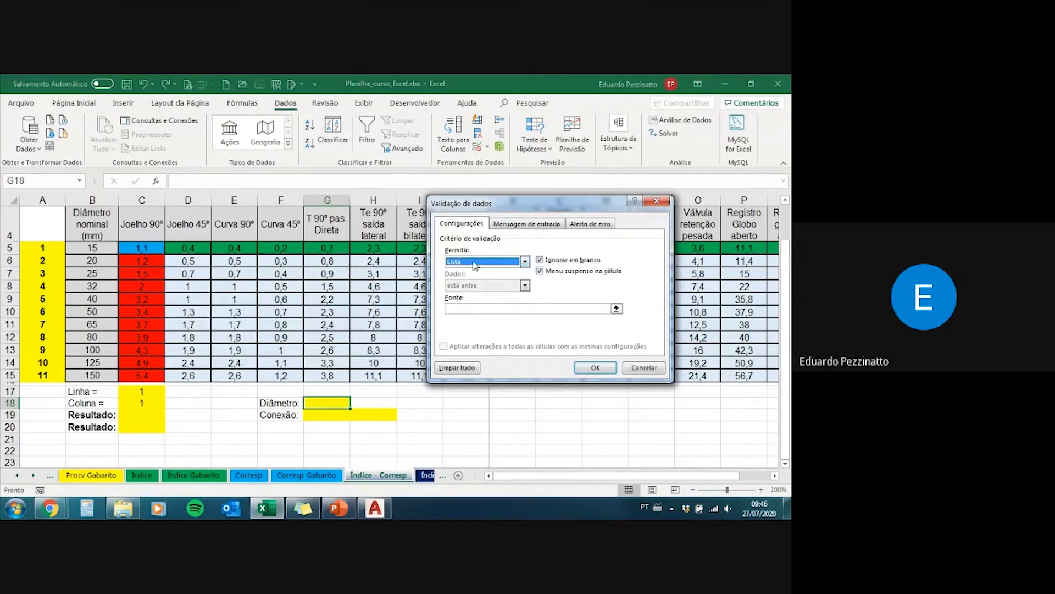
pyautogui.click(617, 309)
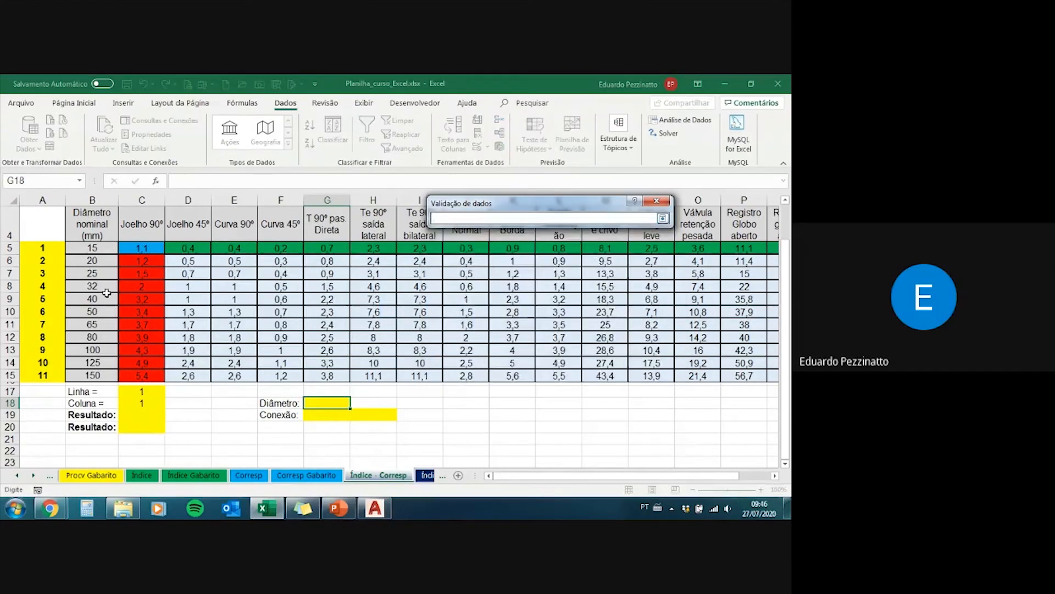
pyautogui.moveTo(104, 248); pyautogui.dragTo(98, 377)
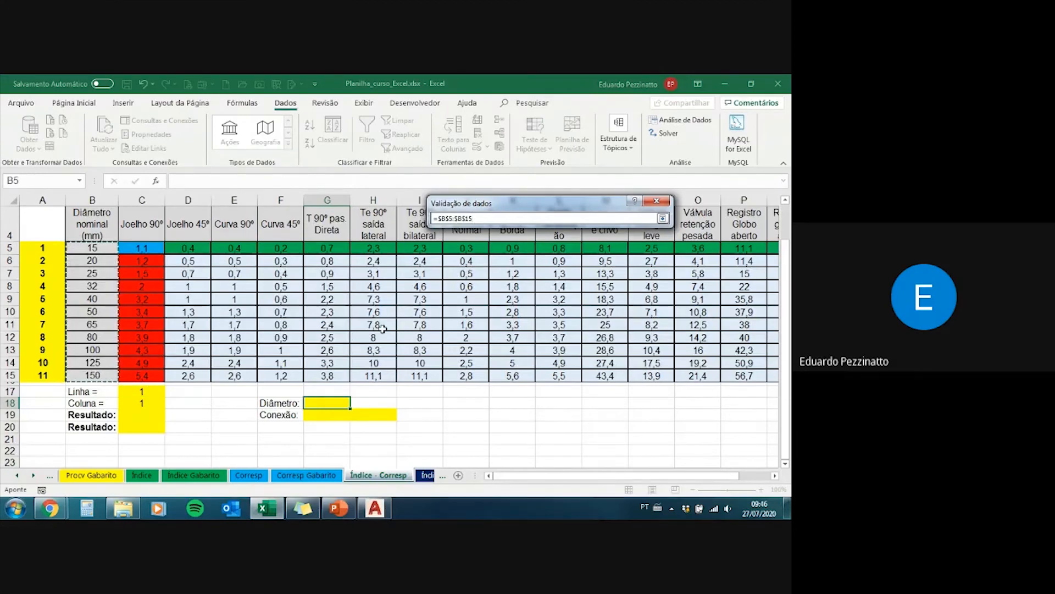
pyautogui.press('Return')
pyautogui.click(578, 368)
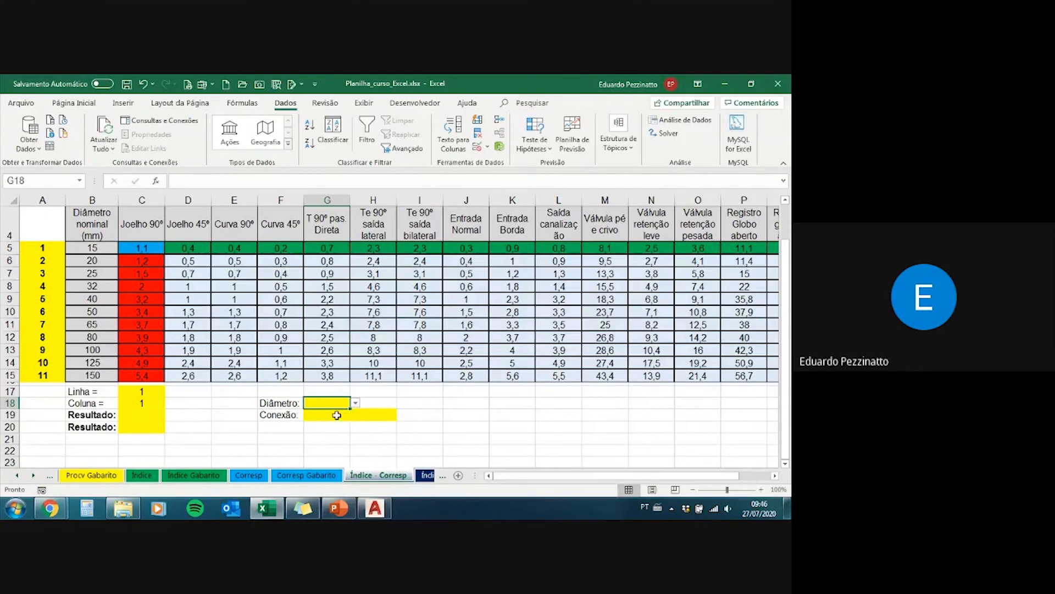
# Step: Merge and center the Conexão input cells G19:H19 into one cell
pyautogui.moveTo(336, 415); pyautogui.dragTo(362, 416)
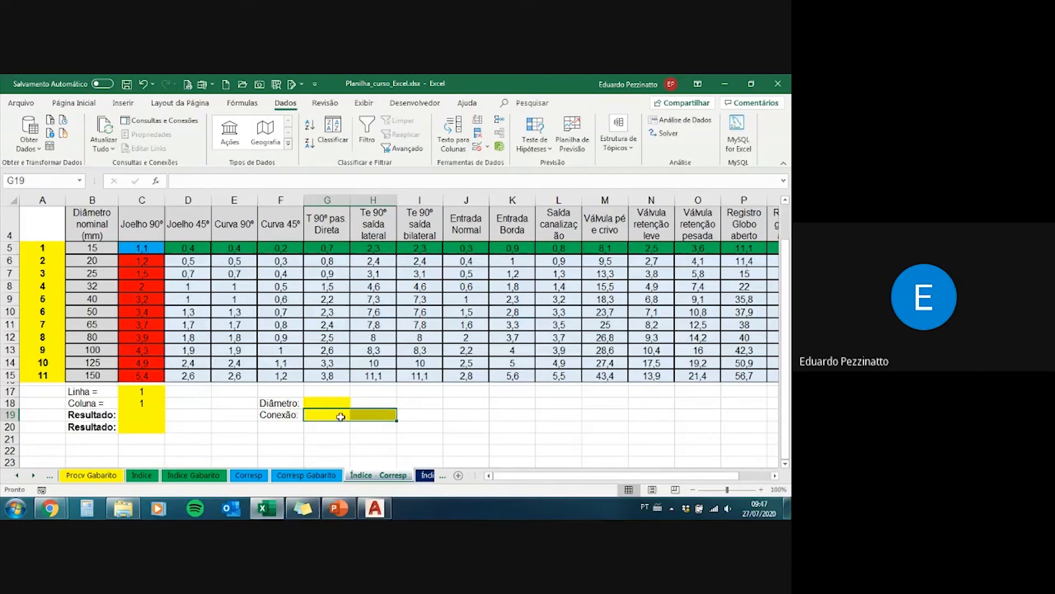
pyautogui.click(75, 105)
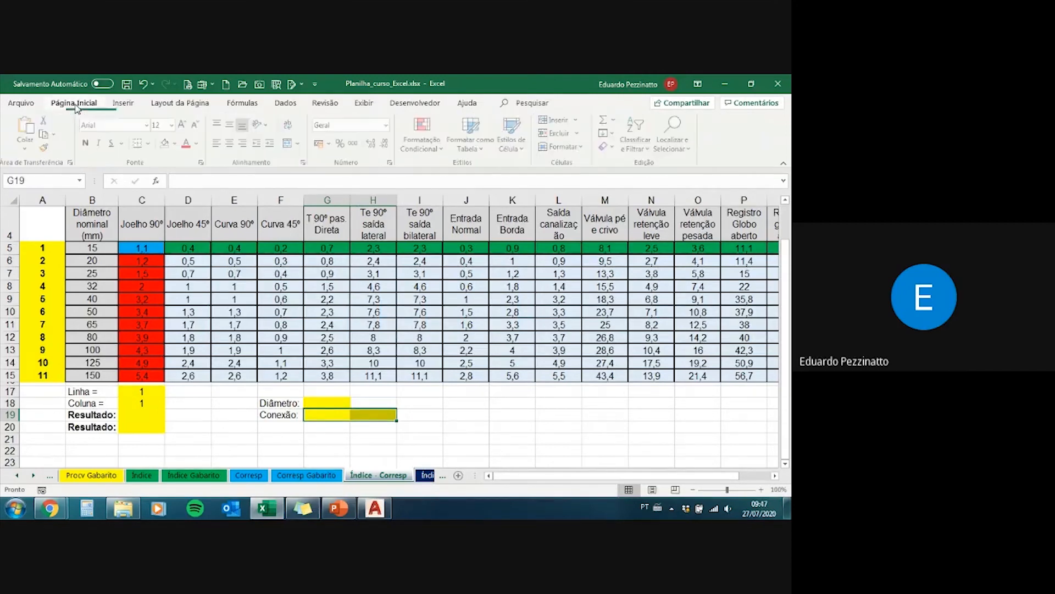
pyautogui.click(302, 146)
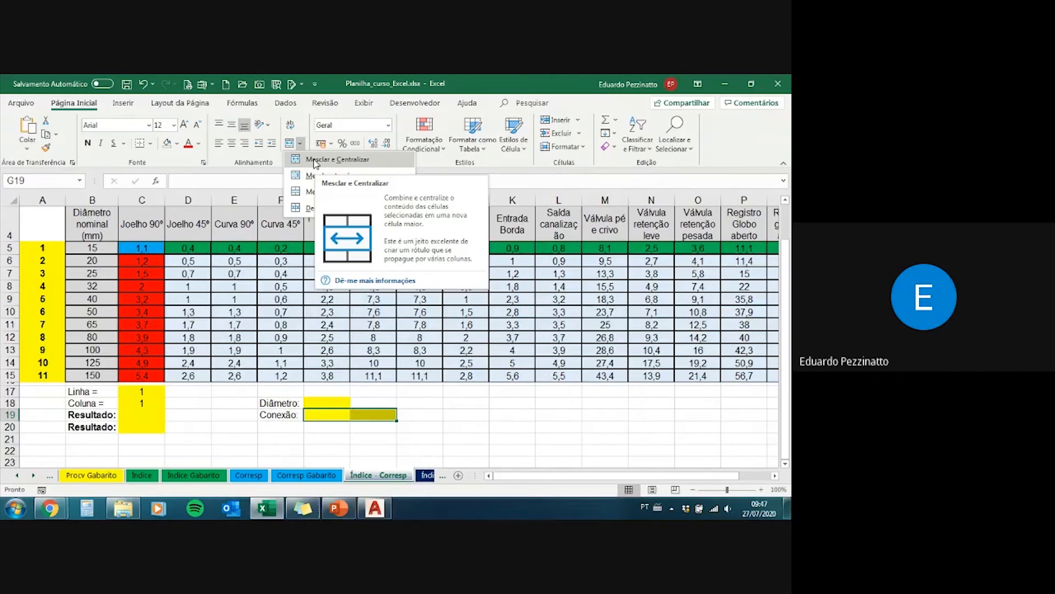
pyautogui.click(318, 160)
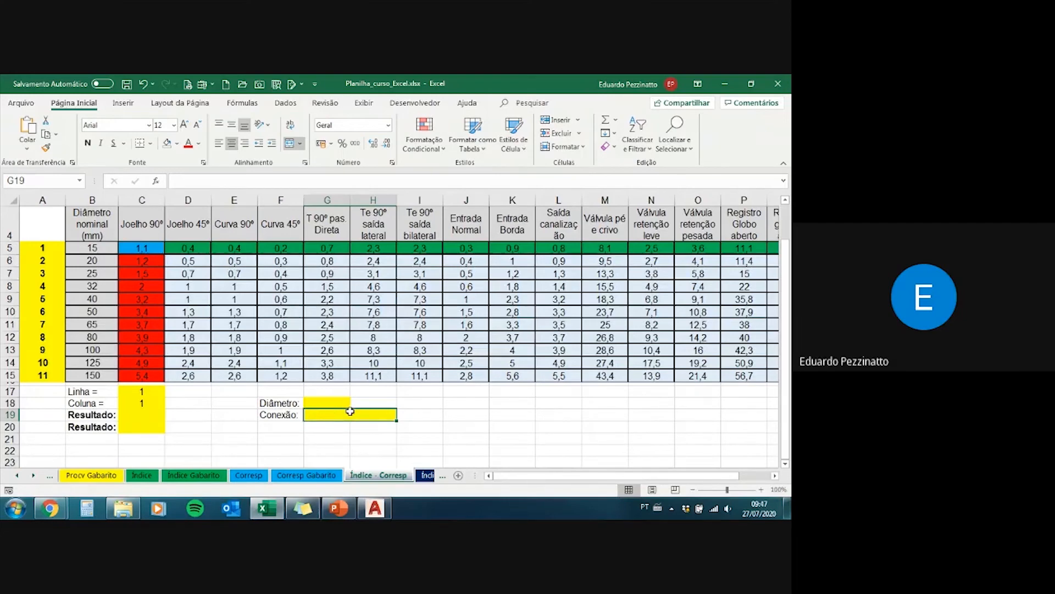
# Step: Start a data validation rule on the merged Conexão cell G19 that allows a list (Lista)
pyautogui.click(286, 105)
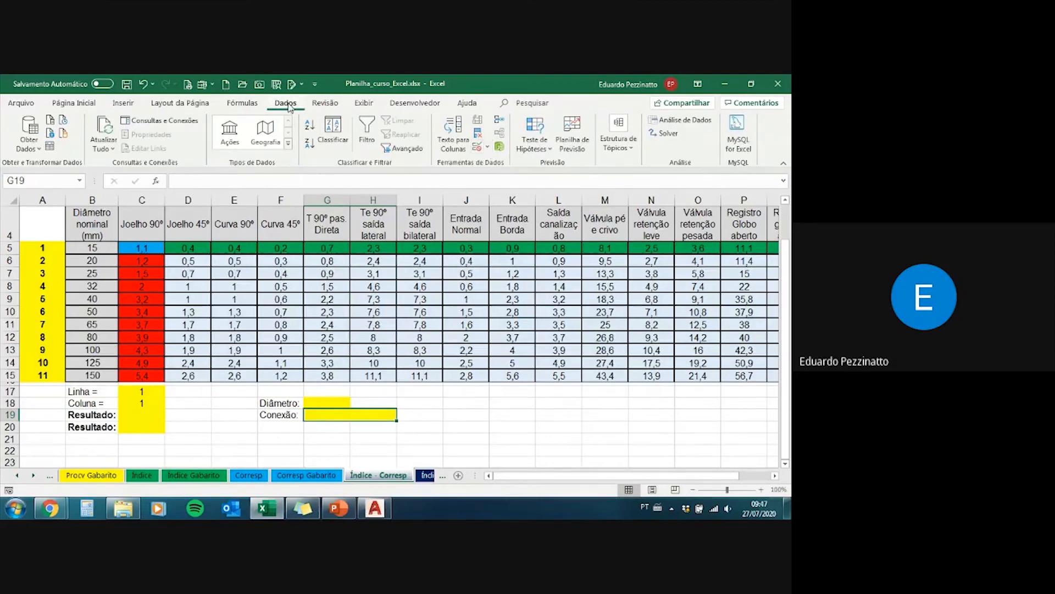
pyautogui.click(487, 148)
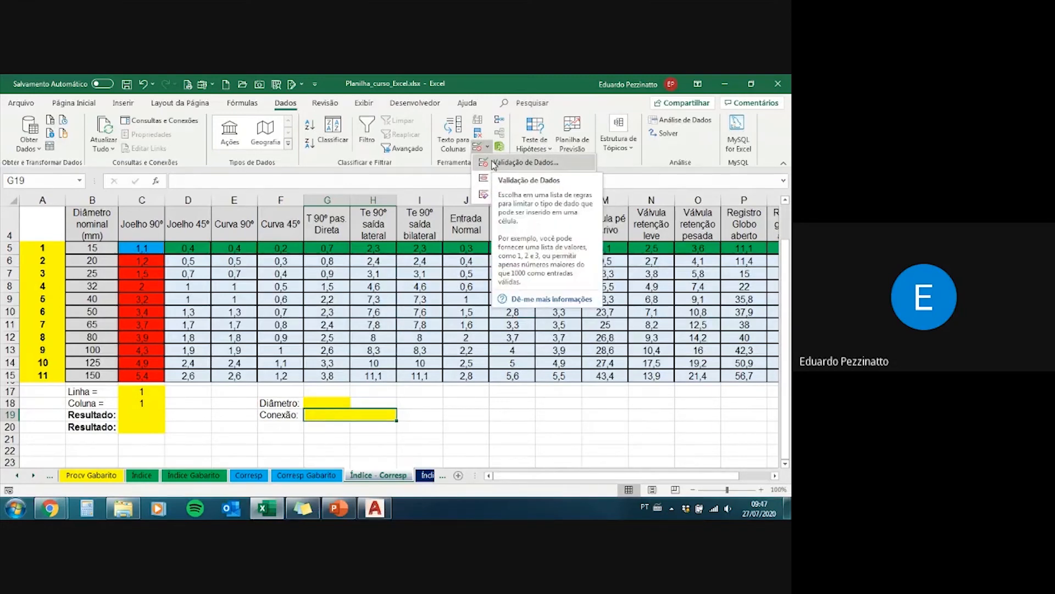
pyautogui.click(537, 163)
pyautogui.click(494, 263)
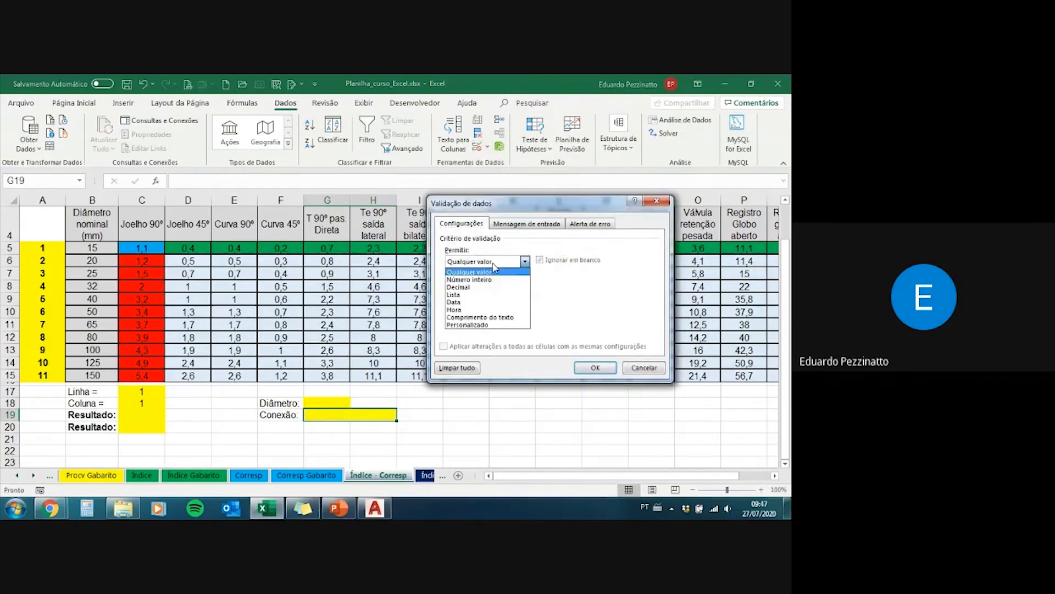
pyautogui.click(483, 295)
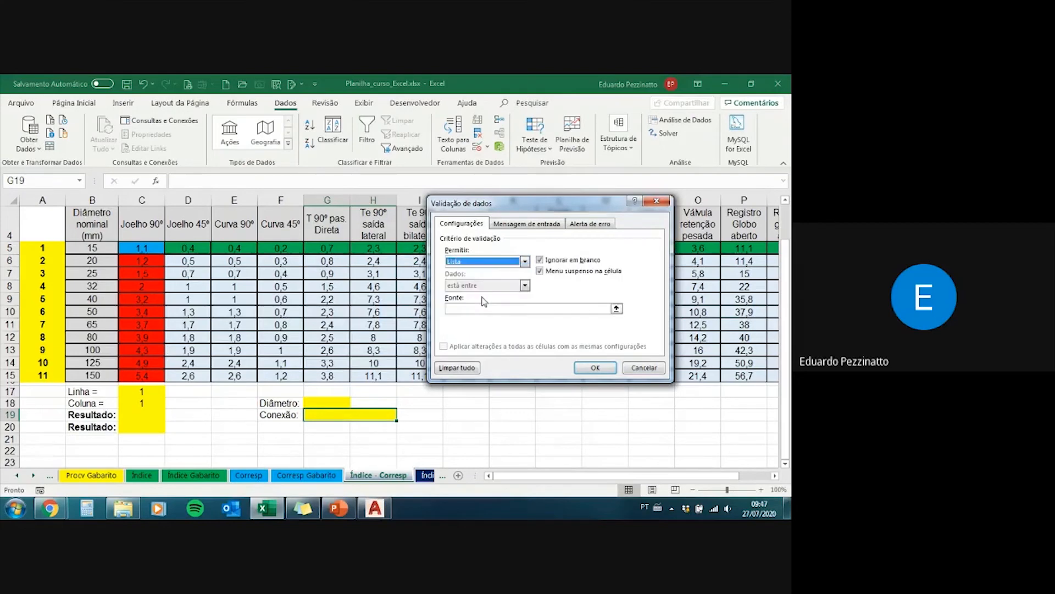
# Step: Use the connection headers =$C$4:$R$4 as the list source for the Conexão cell and apply the validation
pyautogui.click(617, 309)
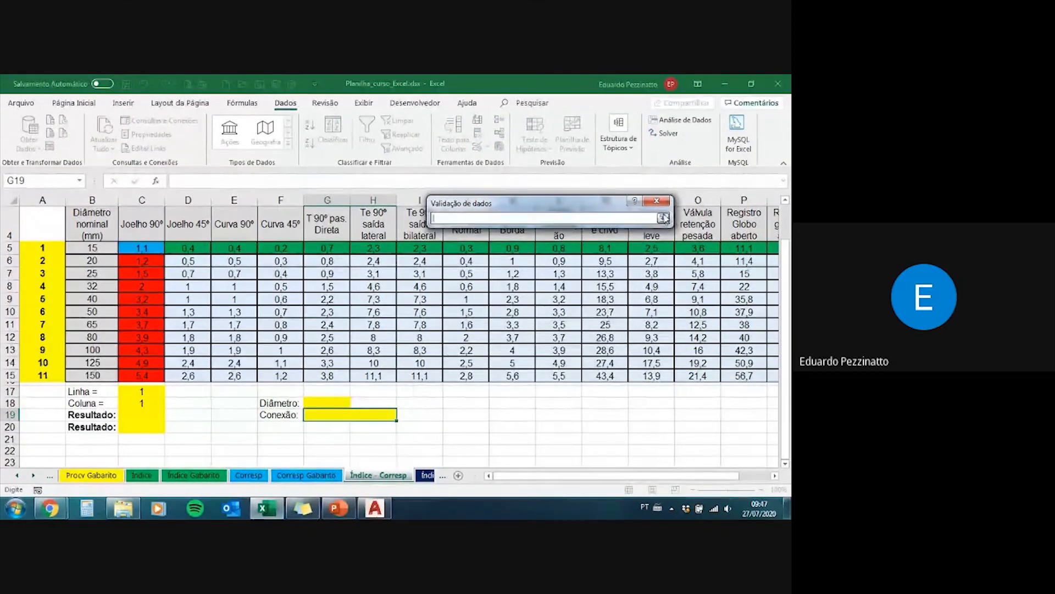
pyautogui.click(663, 218)
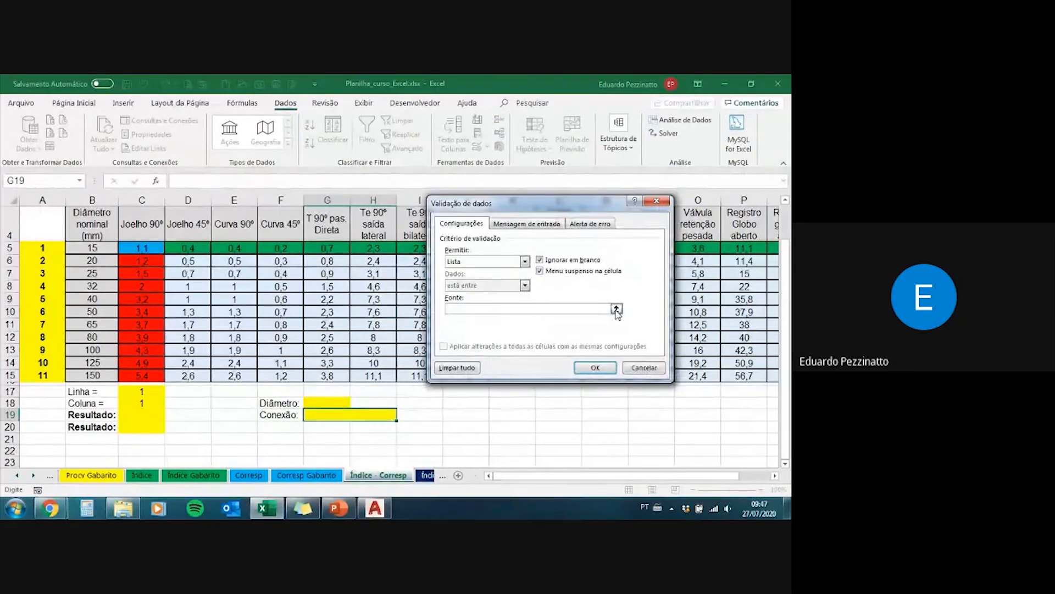
pyautogui.click(617, 309)
pyautogui.click(142, 224)
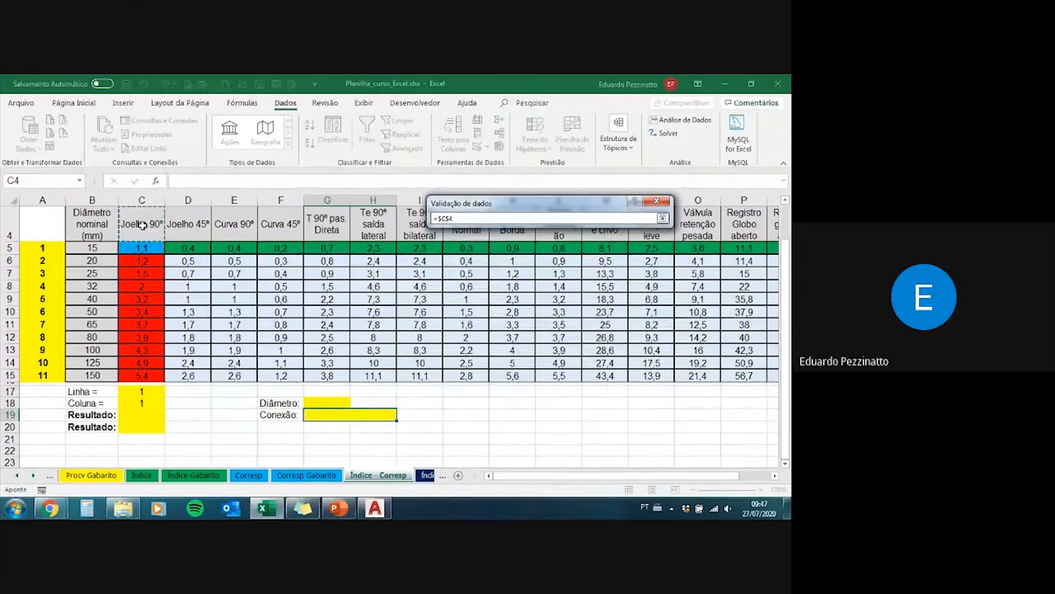
pyautogui.moveTo(143, 225); pyautogui.dragTo(695, 222)
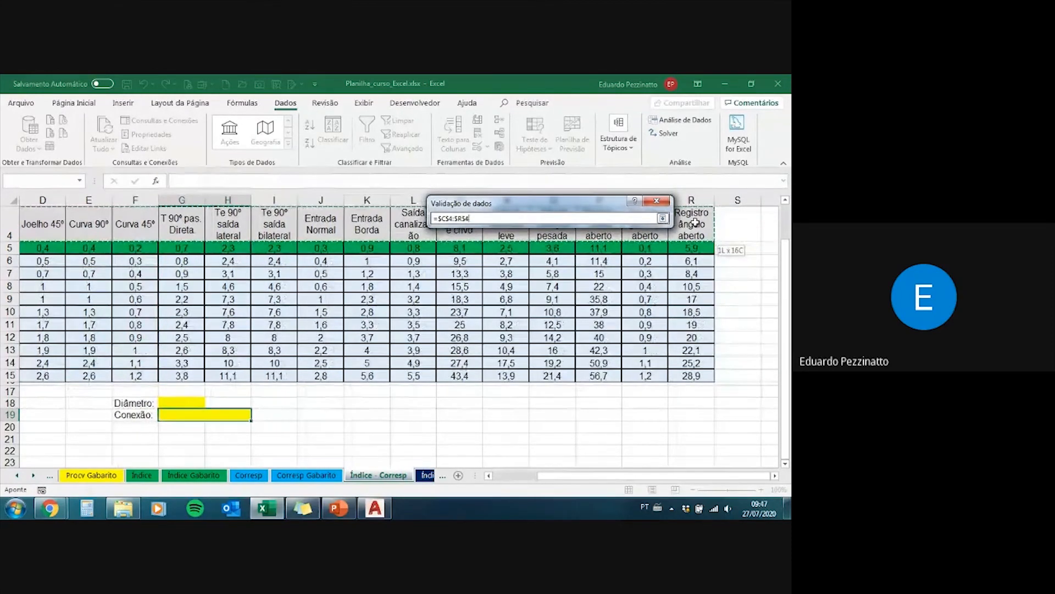
pyautogui.moveTo(695, 222); pyautogui.dragTo(696, 222)
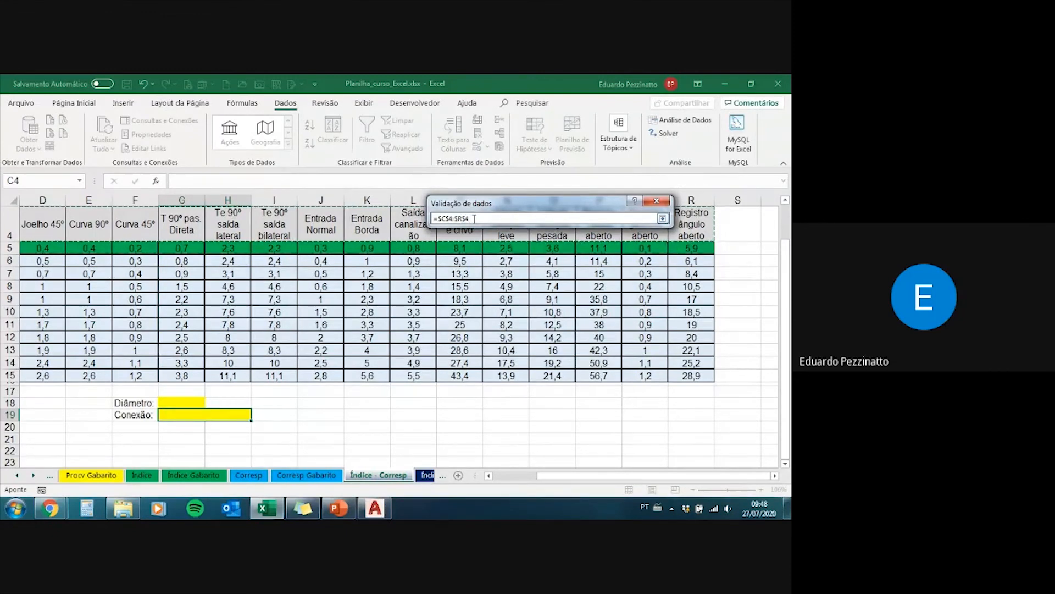
pyautogui.press('Return')
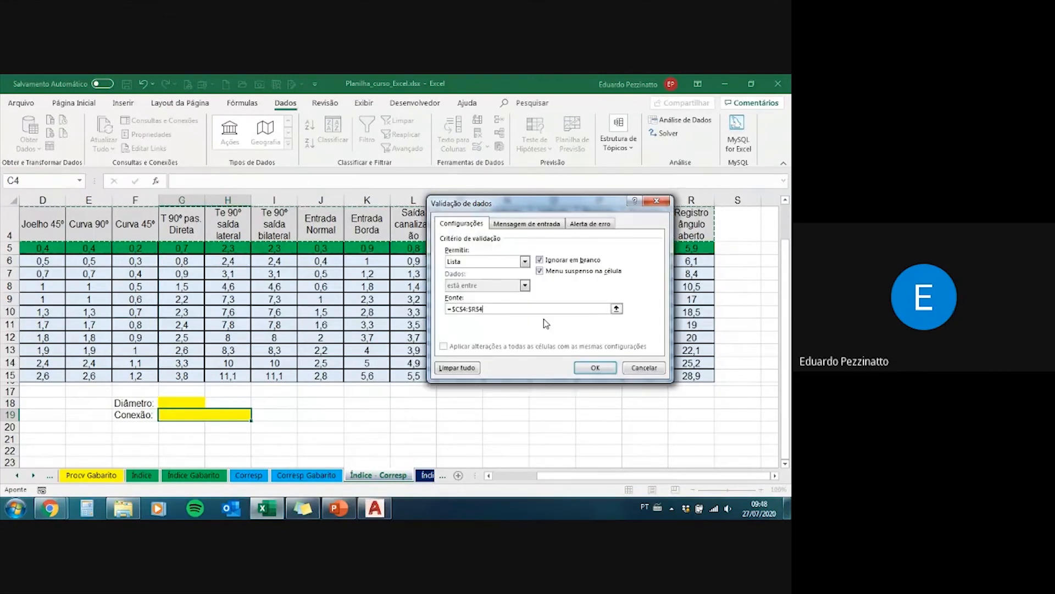
pyautogui.click(596, 367)
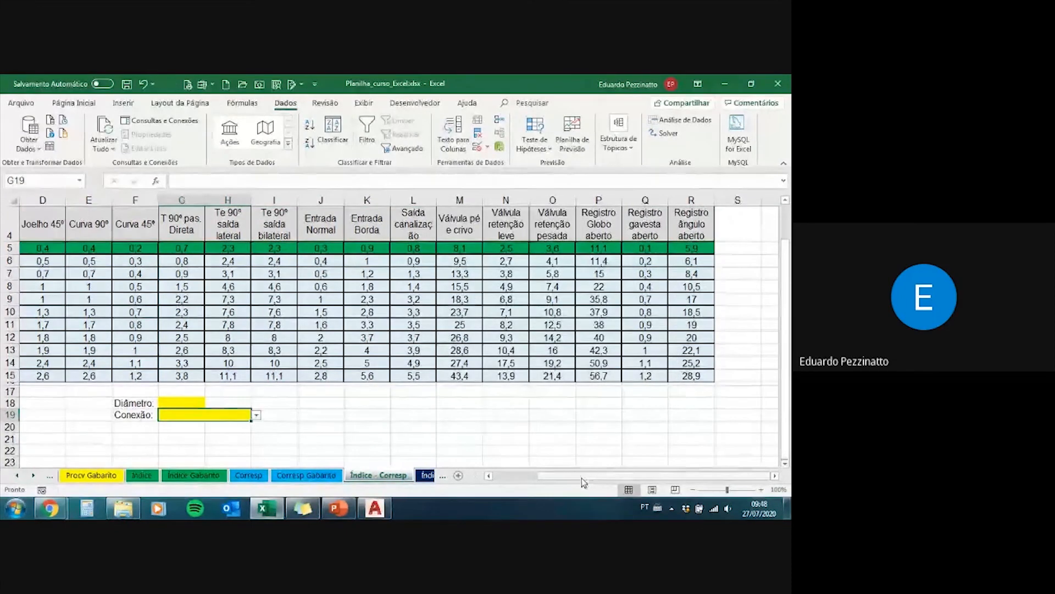
# Step: Choose 40 from the drop-down list of the Diâmetro cell G18
pyautogui.moveTo(582, 477); pyautogui.dragTo(537, 477)
pyautogui.click(327, 403)
pyautogui.click(355, 403)
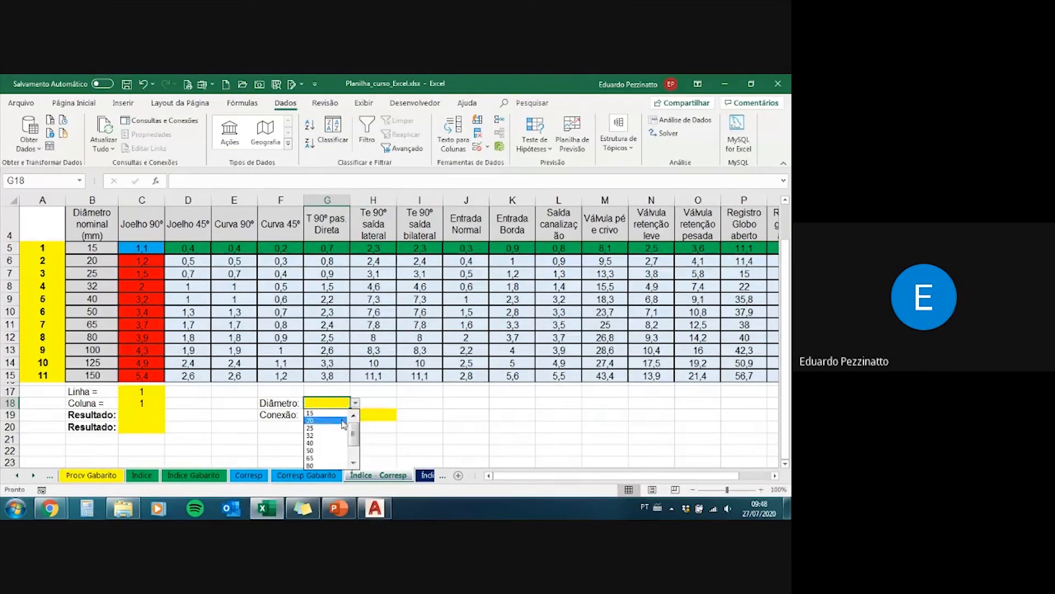
pyautogui.click(331, 444)
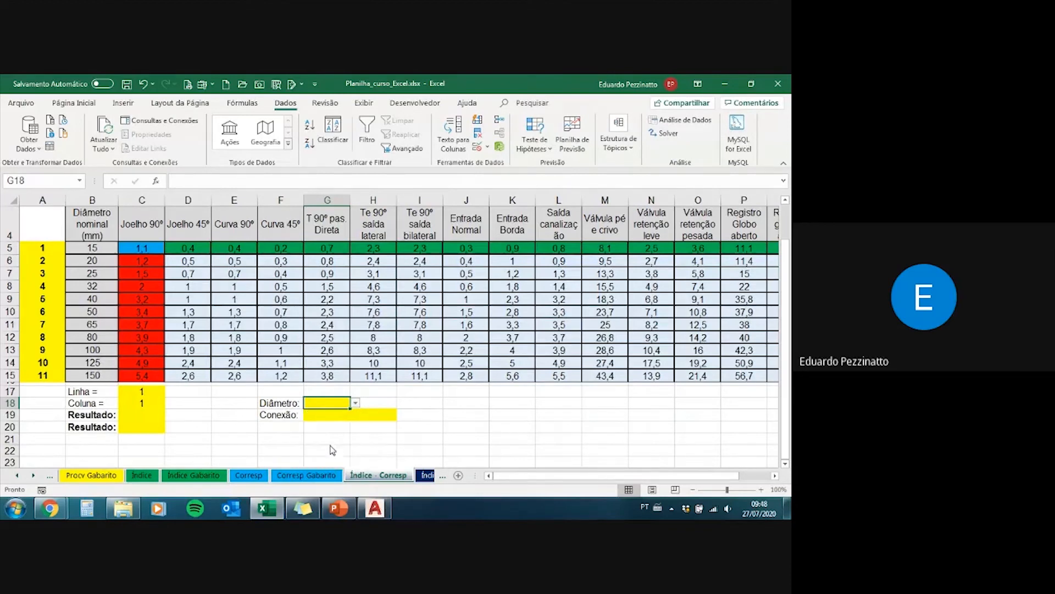
# Step: Look through the drop-down list of the Conexão cell G19 and choose Curva 90º
pyautogui.click(390, 416)
pyautogui.click(402, 416)
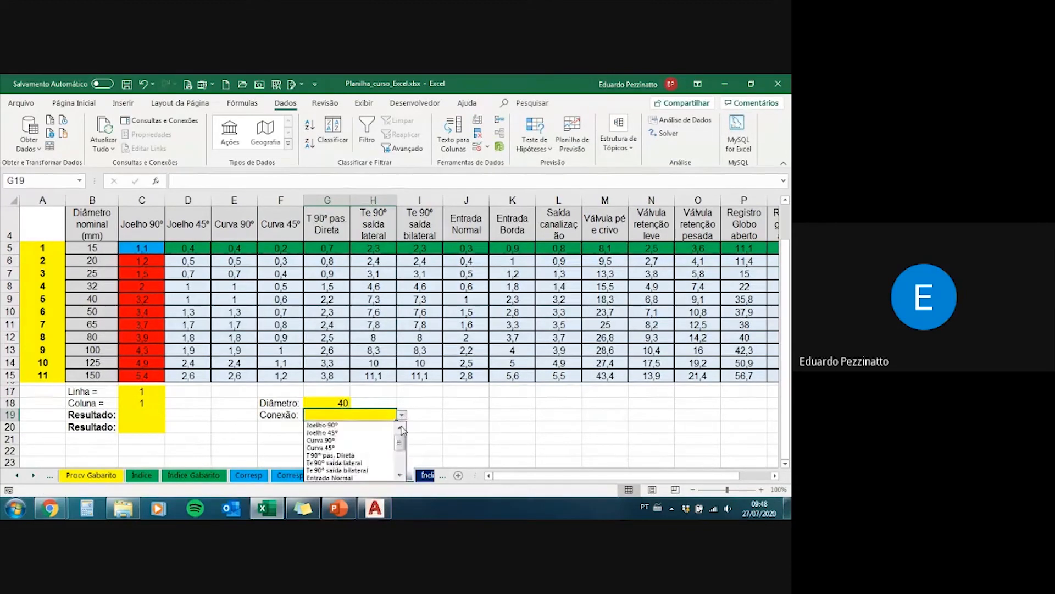
pyautogui.scroll(-3, 404, 477)
pyautogui.scroll(3, 406, 461)
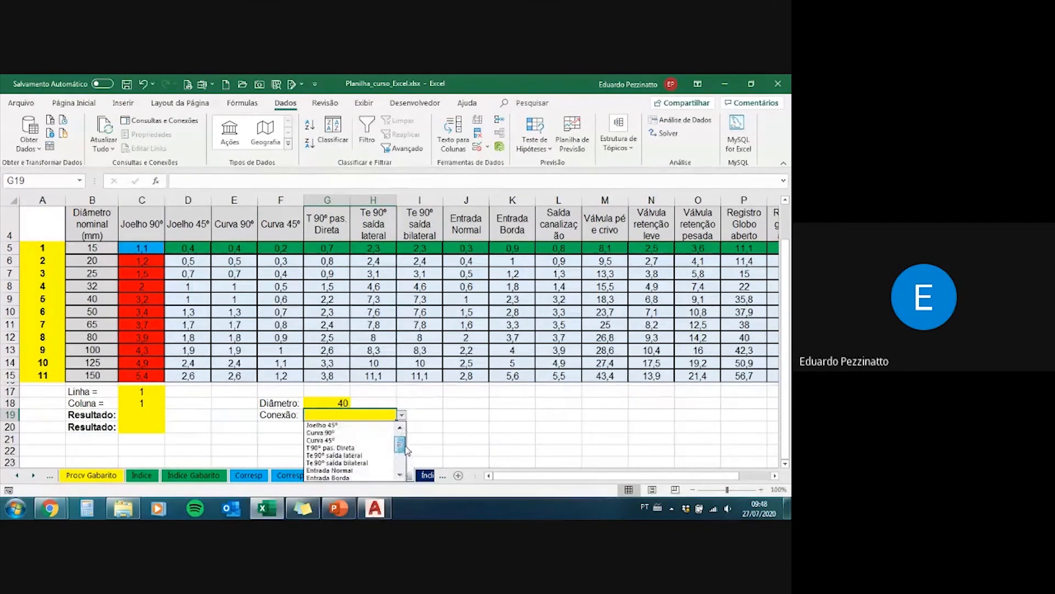
pyautogui.scroll(-3, 406, 439)
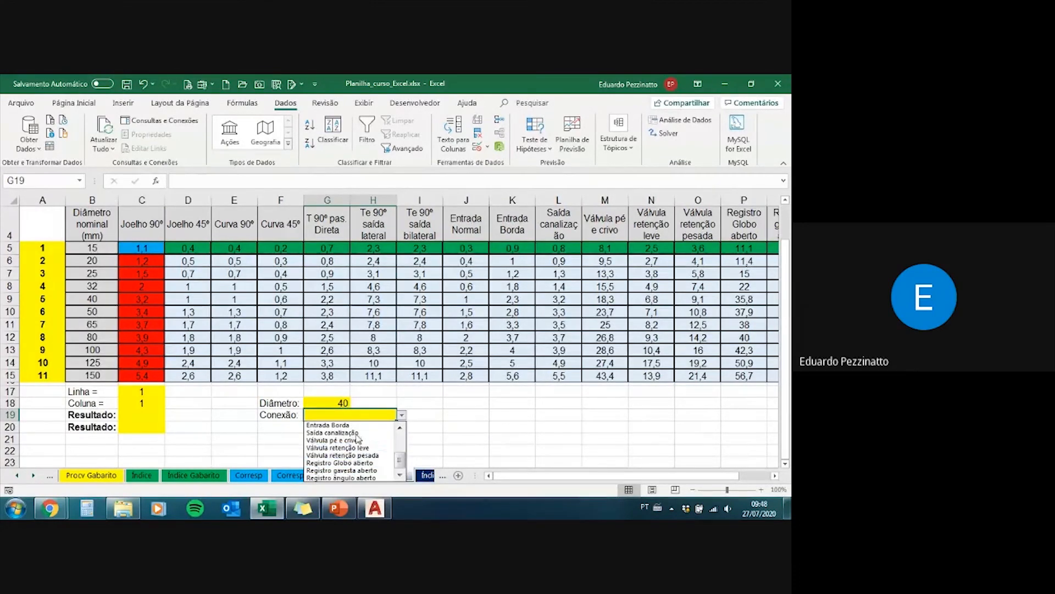
pyautogui.click(399, 428)
pyautogui.click(399, 428)
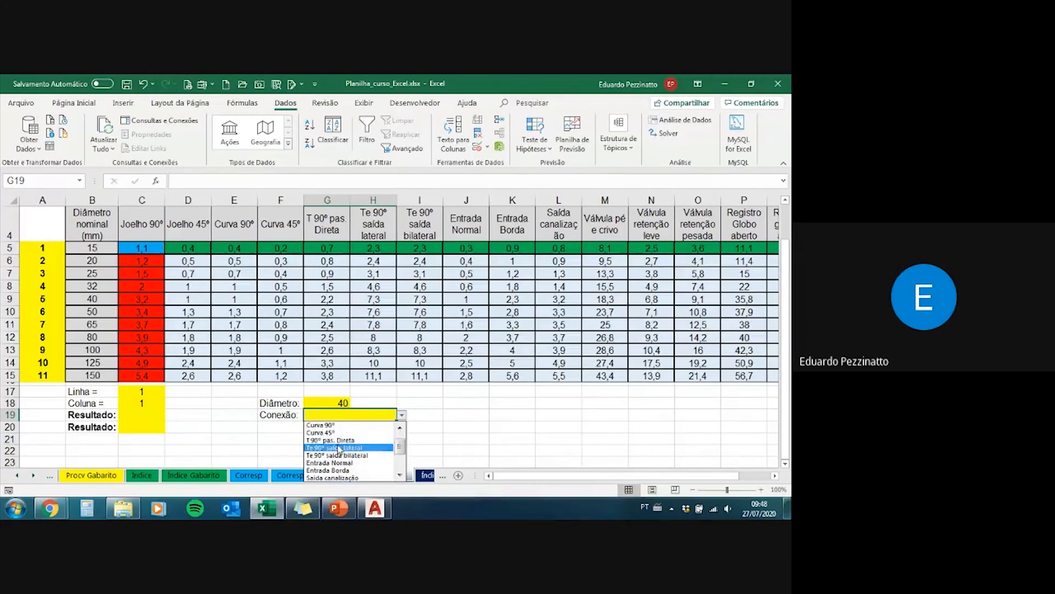
pyautogui.click(401, 429)
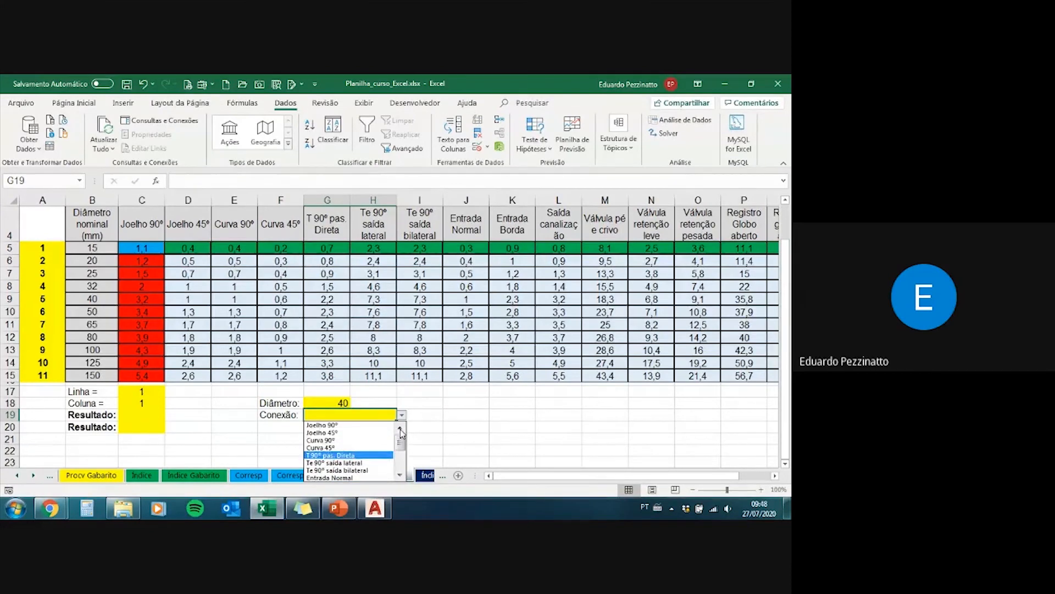
pyautogui.click(330, 439)
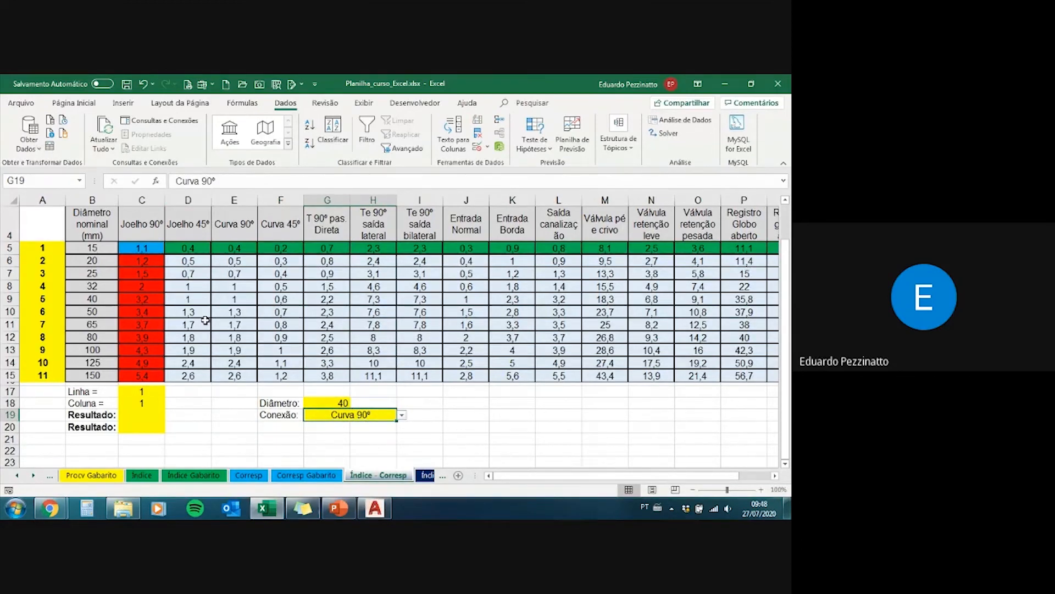
pyautogui.click(146, 392)
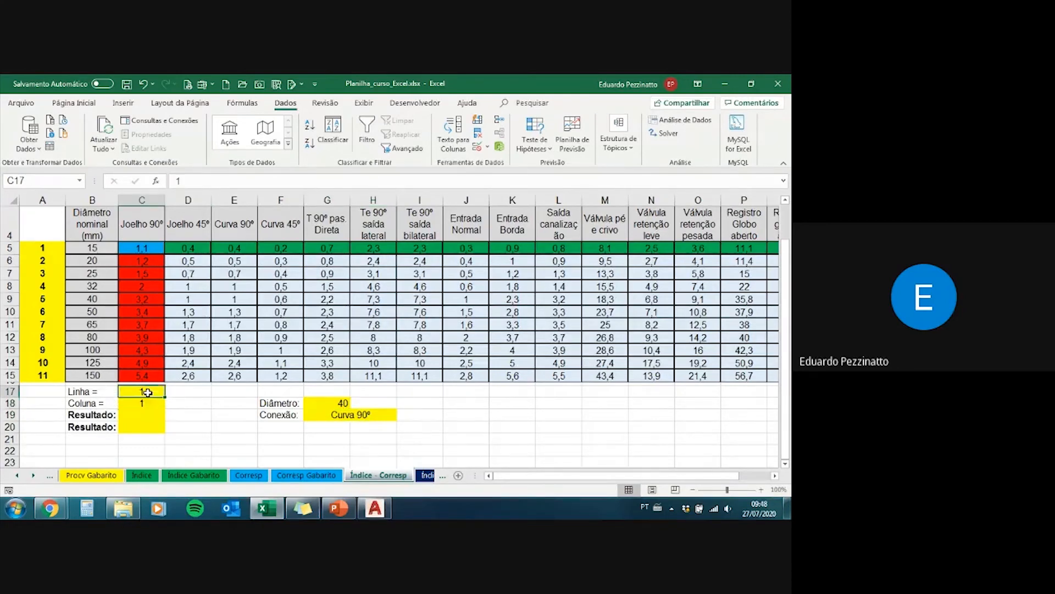
pyautogui.click(146, 405)
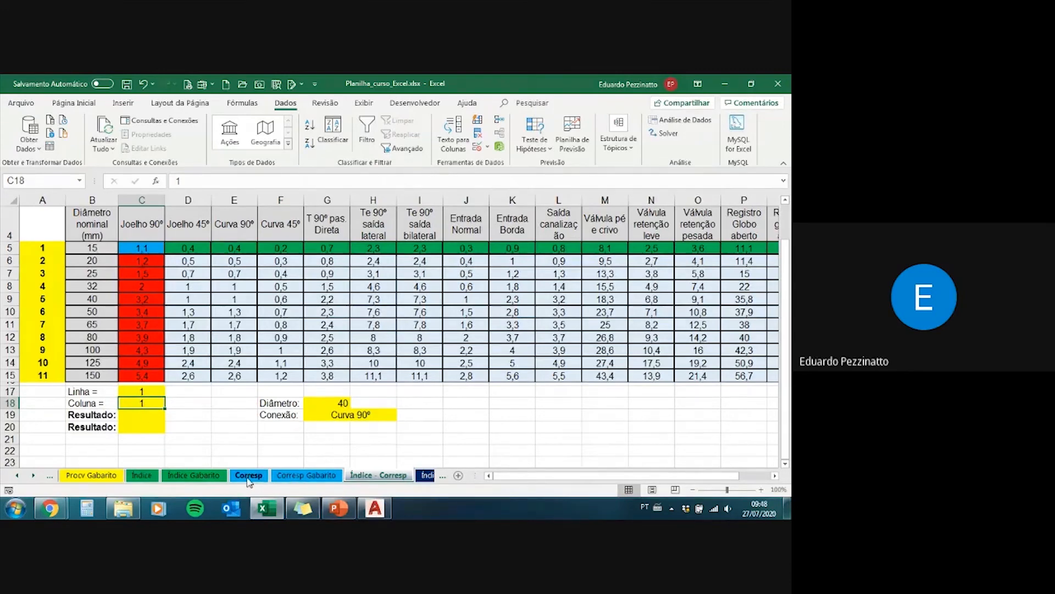
pyautogui.click(145, 392)
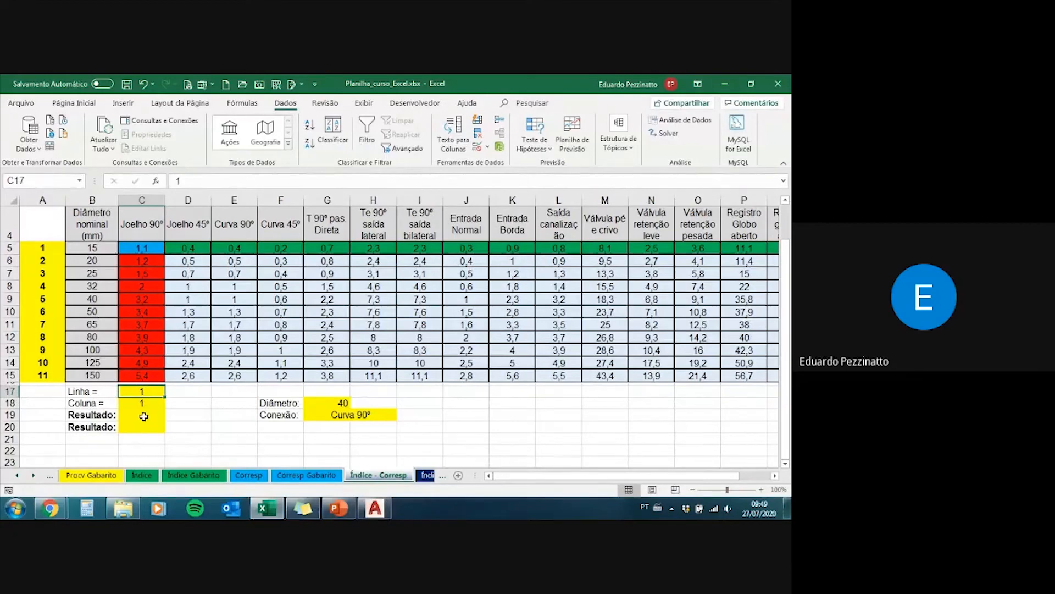
pyautogui.click(143, 416)
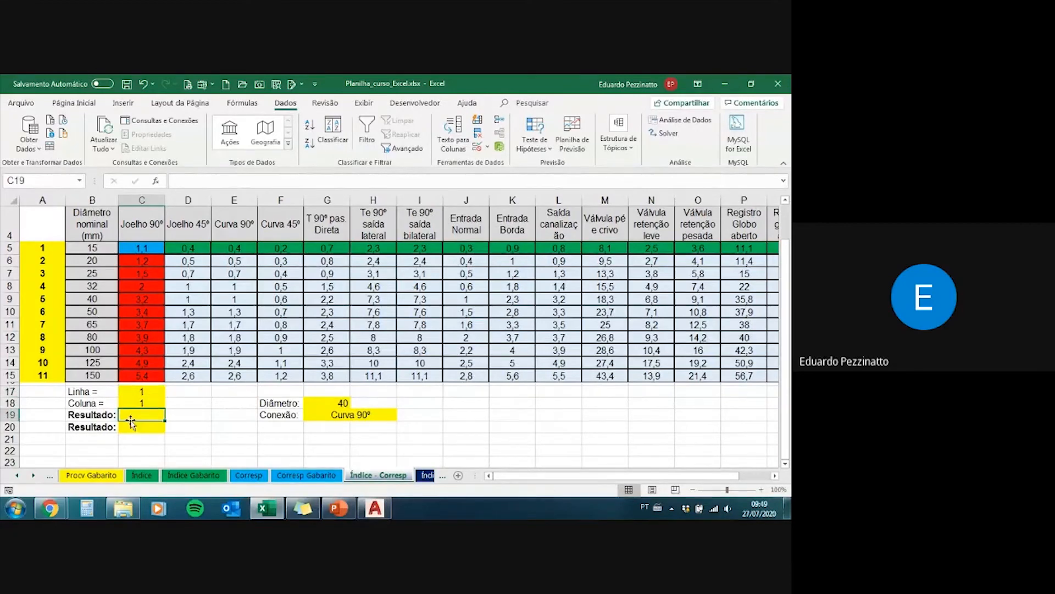
pyautogui.click(153, 390)
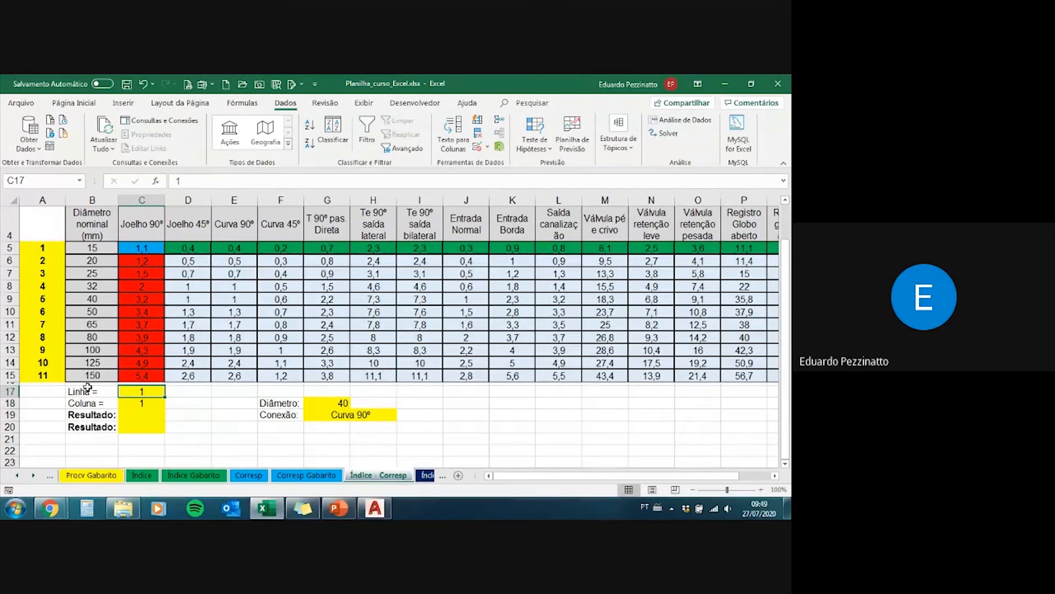
pyautogui.click(332, 415)
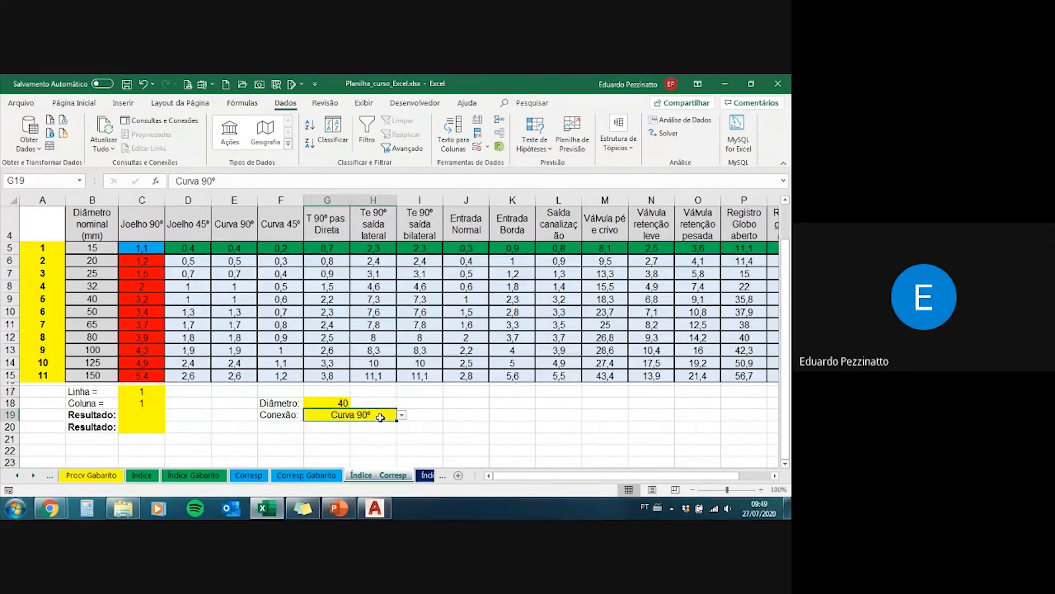
pyautogui.click(334, 403)
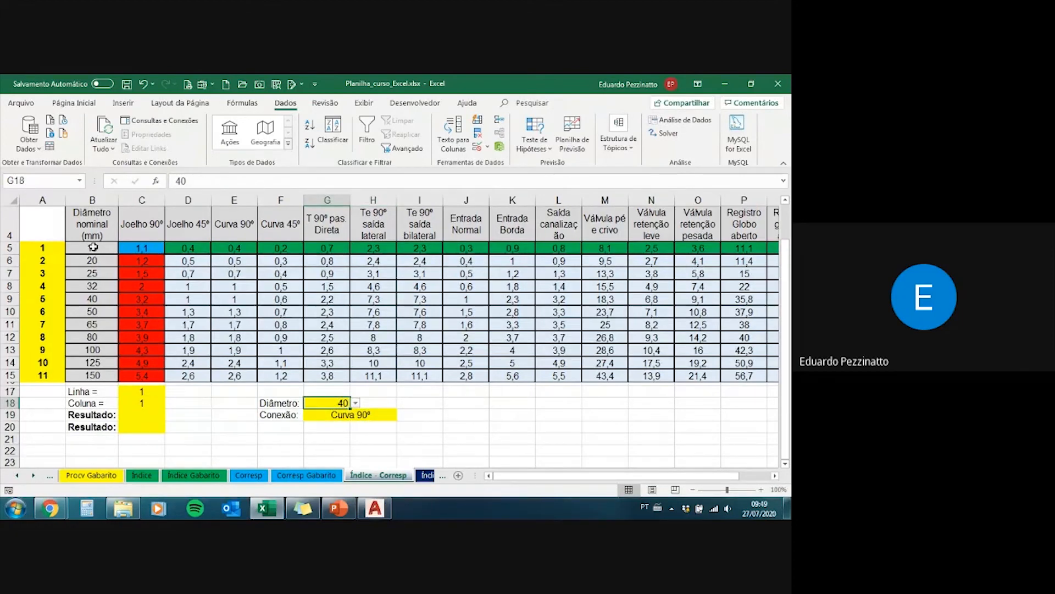
# Step: Count down the nominal diameters to 40 and set the Linha cell C17 to 5
pyautogui.moveTo(93, 247); pyautogui.dragTo(95, 297)
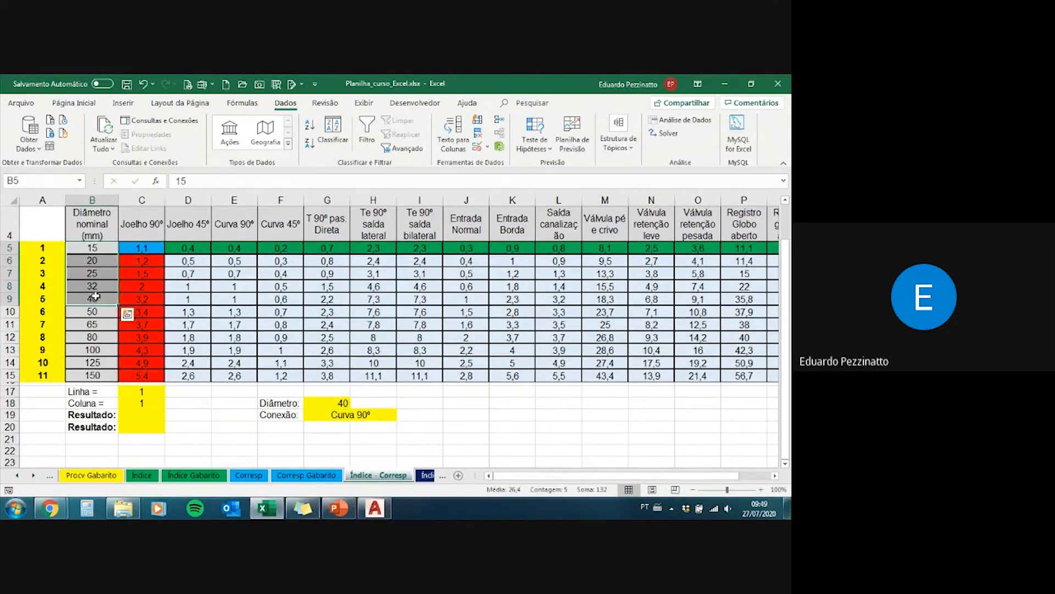
pyautogui.click(94, 299)
pyautogui.click(138, 392)
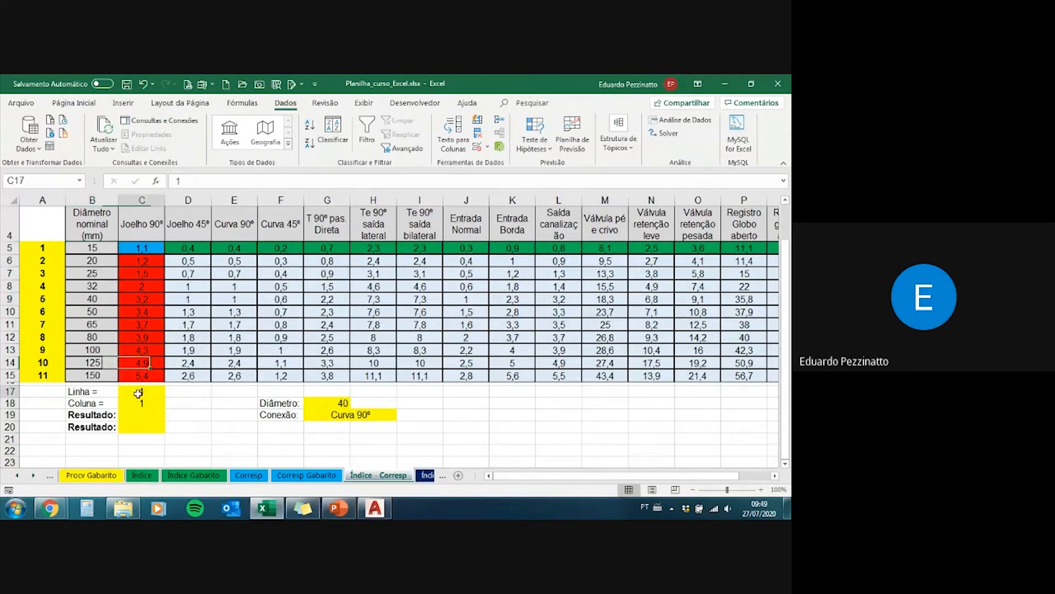
pyautogui.write('5')
pyautogui.press('Return')
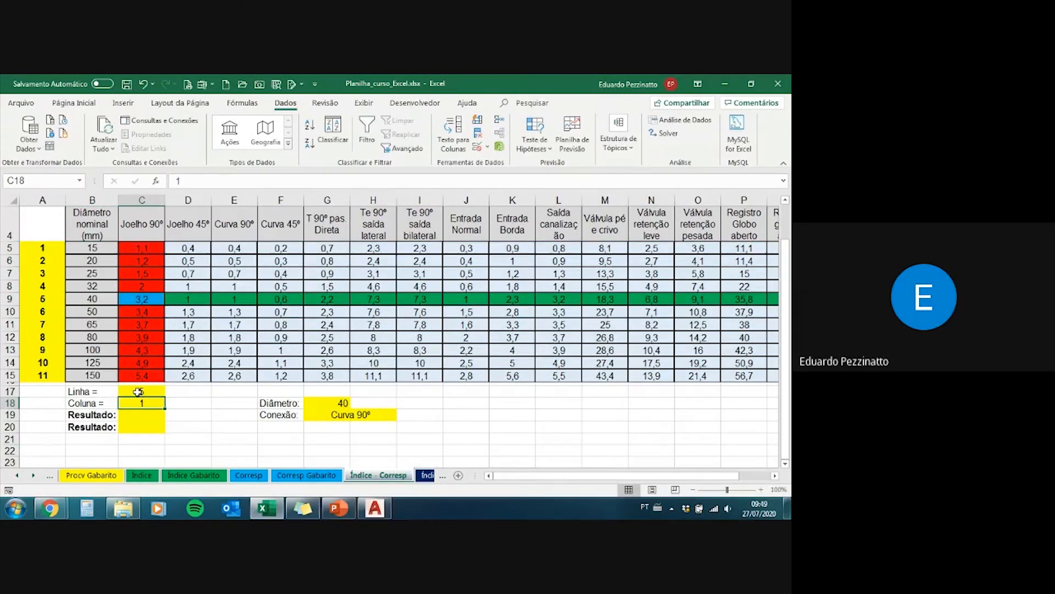
# Step: Replace the Linha cell C17 with a CORRESP formula that takes the Diâmetro cell G18 as the lookup value
pyautogui.click(143, 392)
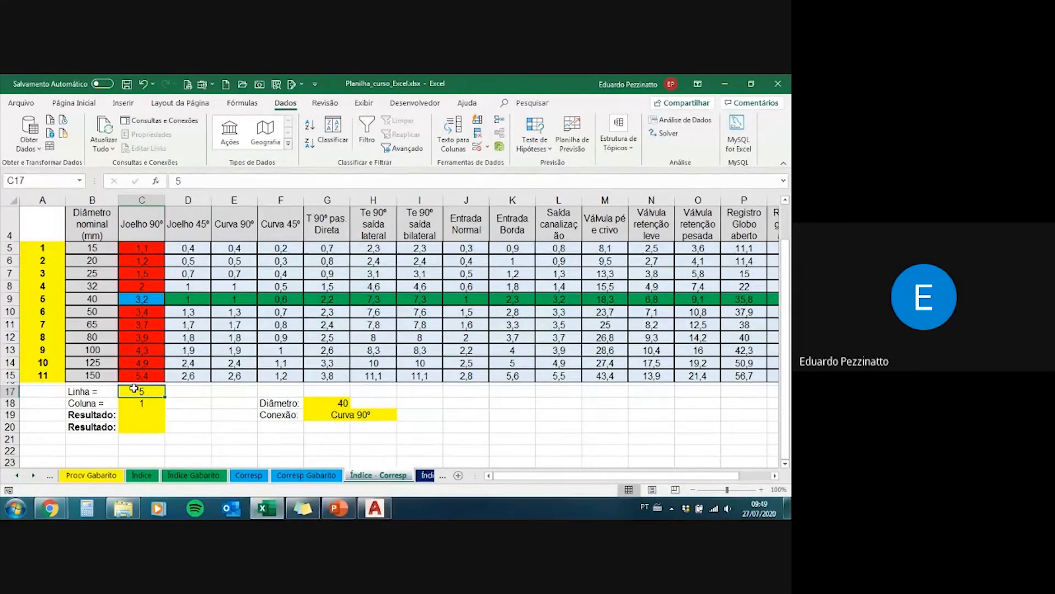
pyautogui.write('=')
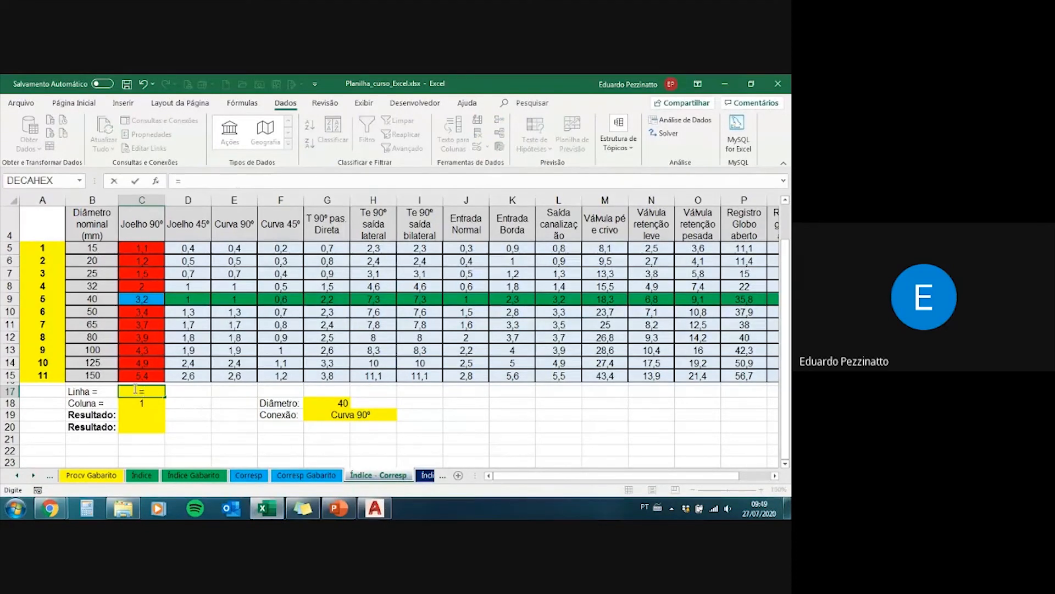
pyautogui.write('corr')
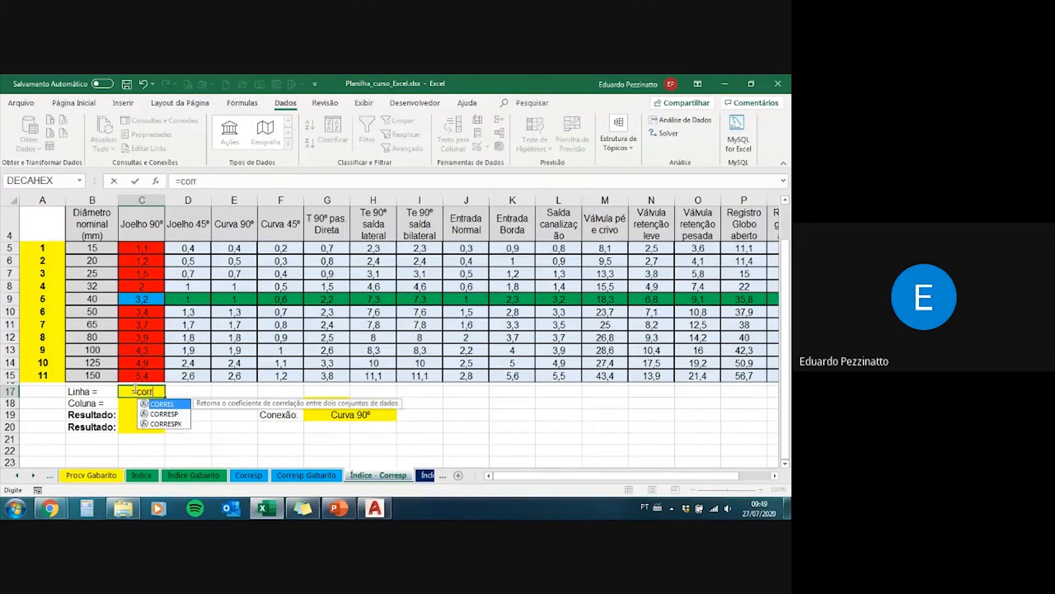
pyautogui.press('Tab')
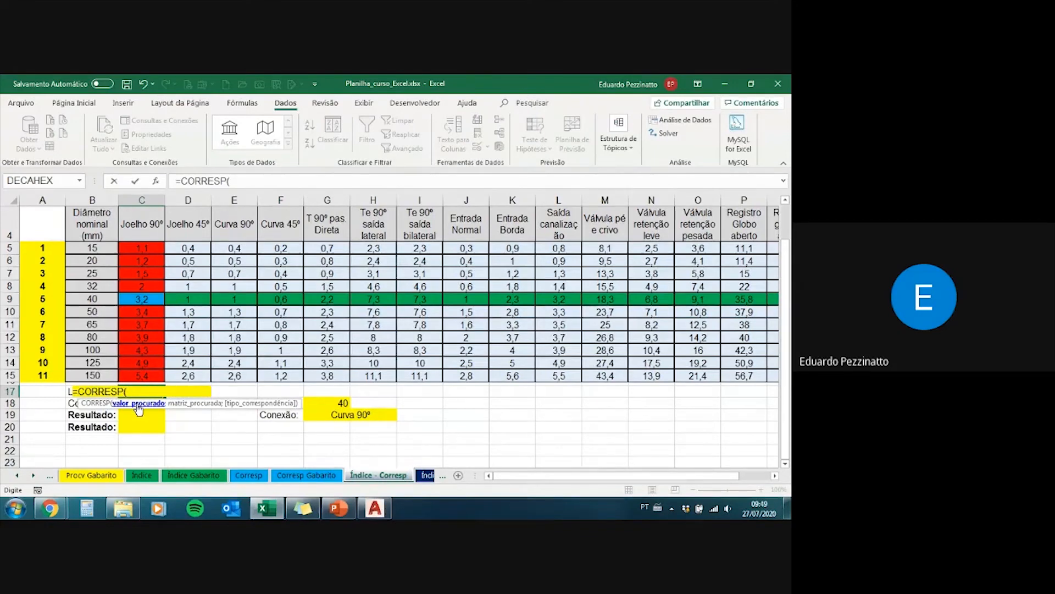
pyautogui.click(334, 404)
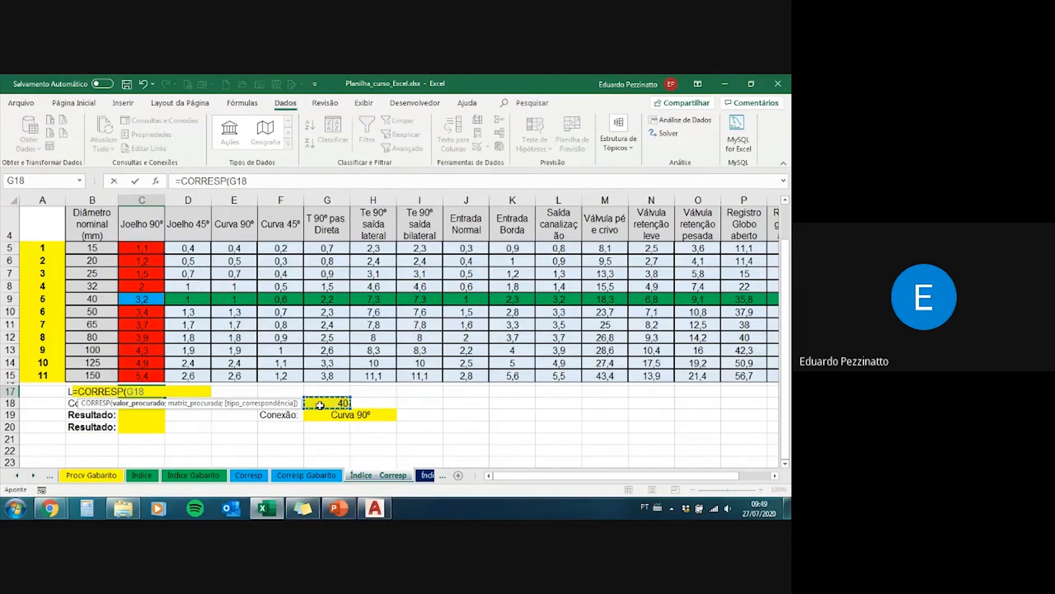
pyautogui.moveTo(244, 407); pyautogui.dragTo(240, 454)
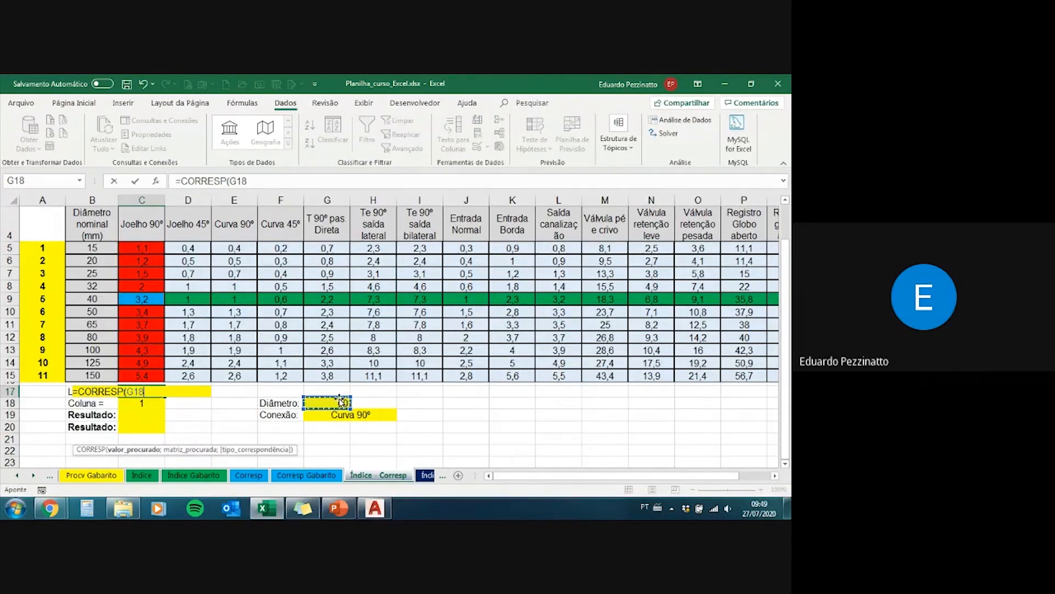
pyautogui.write(';')
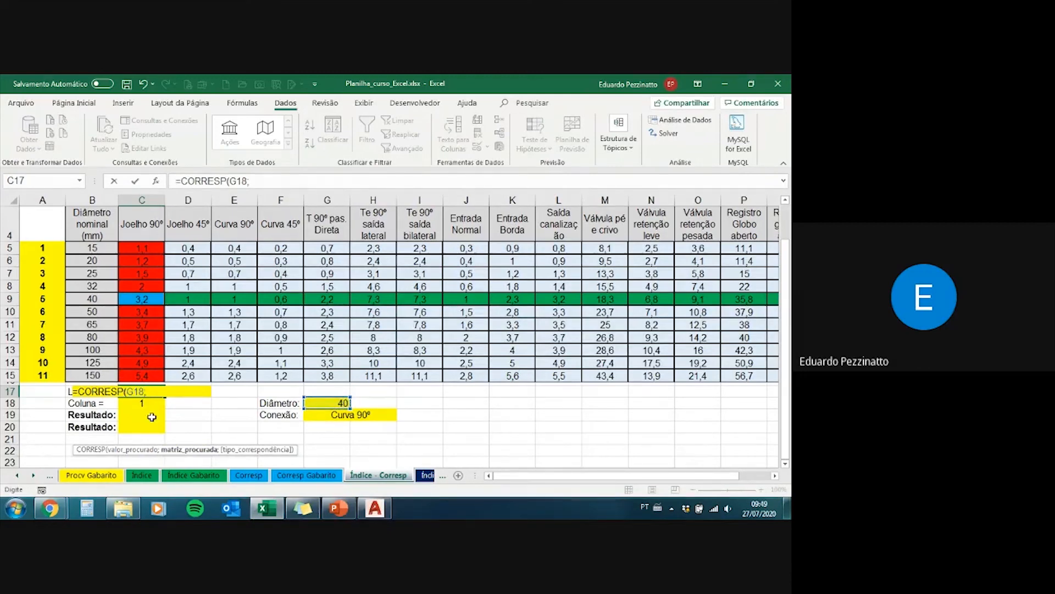
# Step: Complete the C17 formula as =CORRESP(G18;B5:B15;0), searching the nominal diameters for an exact match
pyautogui.moveTo(96, 249); pyautogui.dragTo(98, 376)
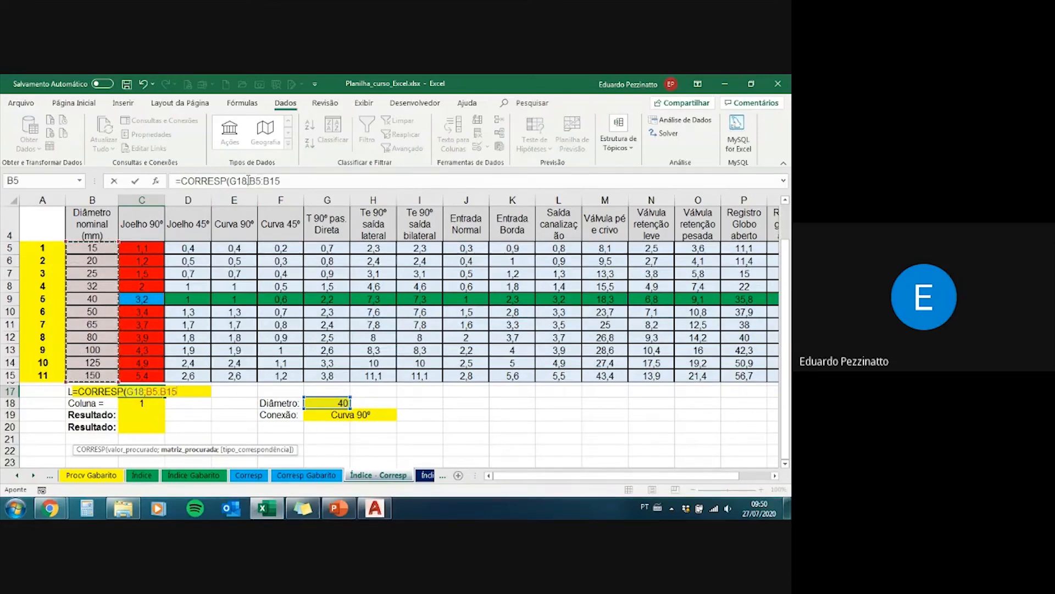
pyautogui.click(285, 181)
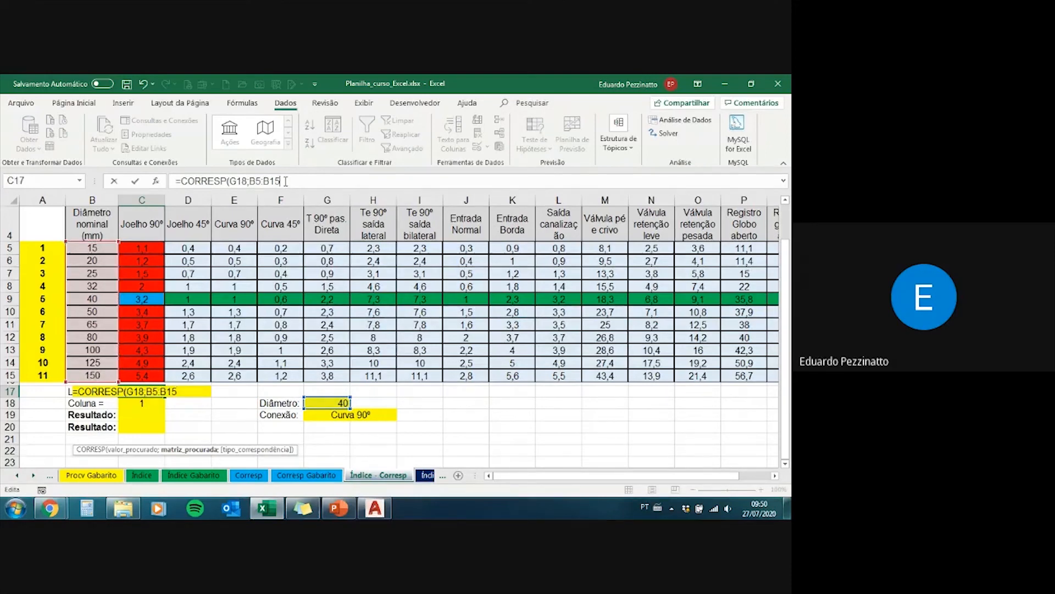
pyautogui.write(';')
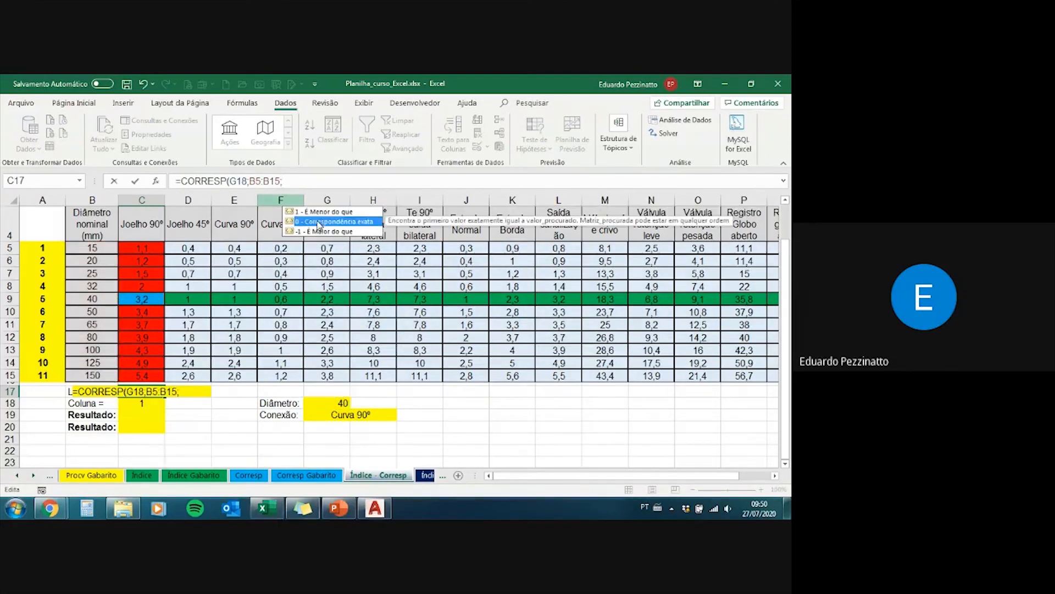
pyautogui.write('0')
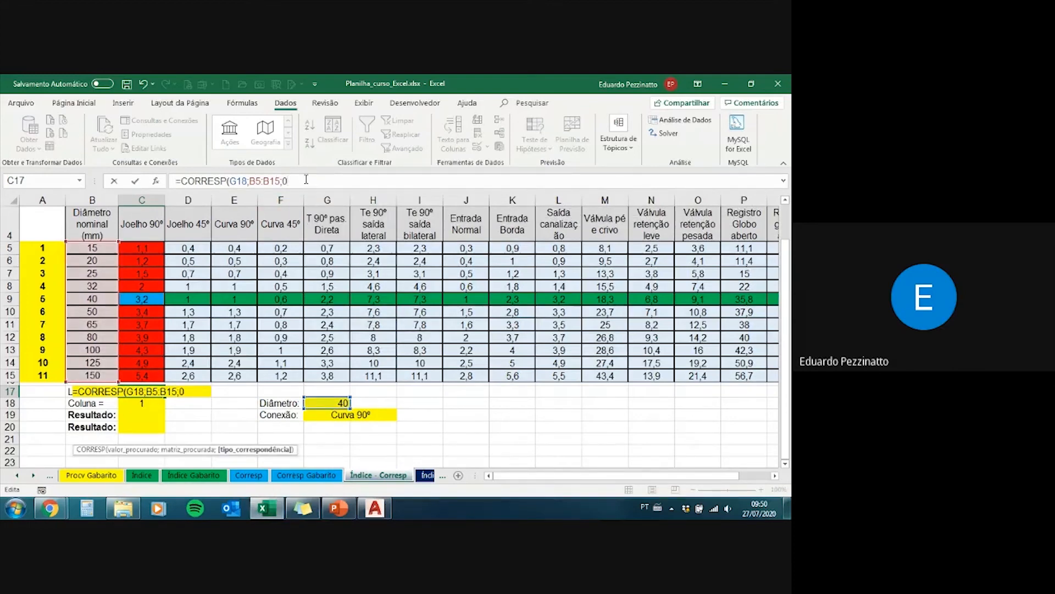
pyautogui.write(')')
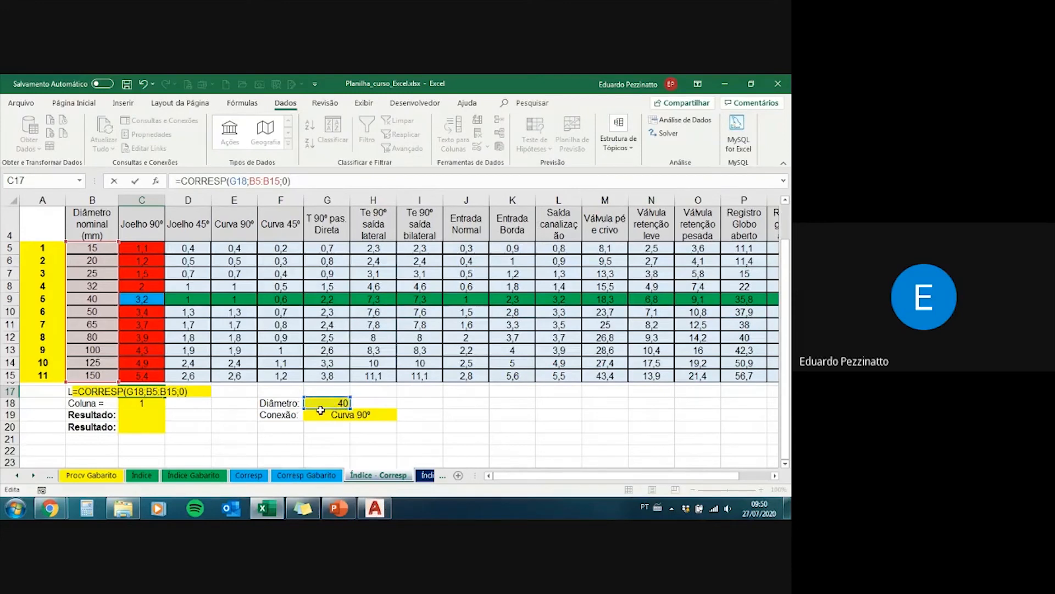
pyautogui.click(256, 182)
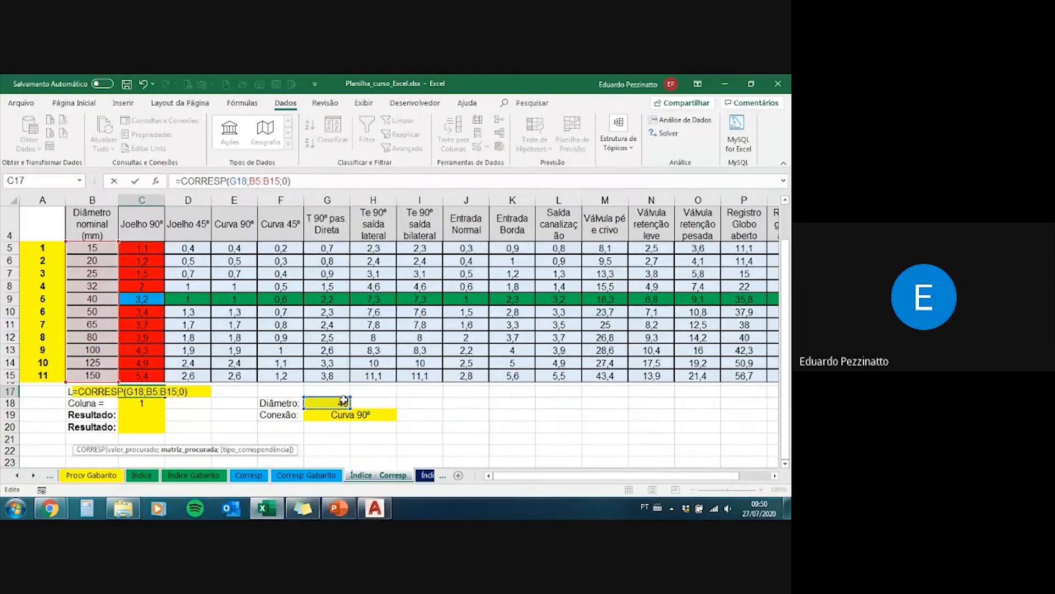
pyautogui.click(289, 181)
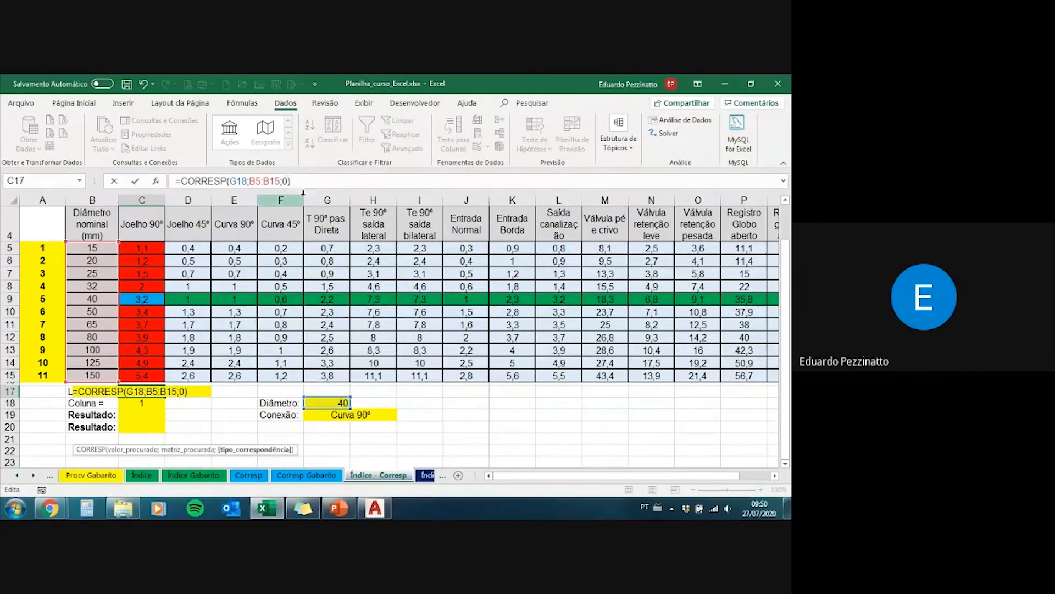
pyautogui.press('Return')
pyautogui.click(153, 392)
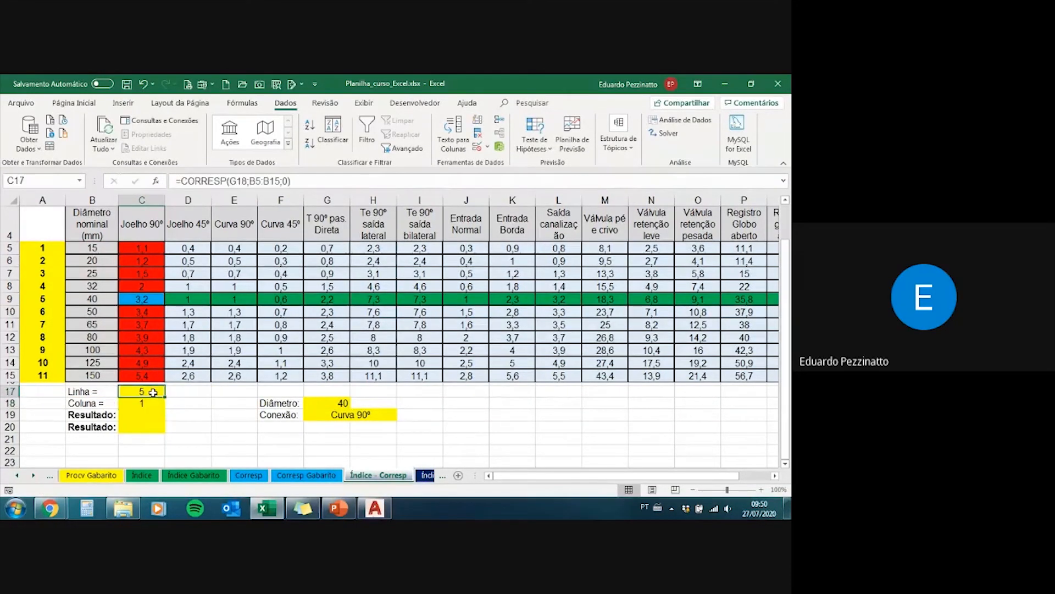
# Step: Choose 100 in the Diâmetro drop-down list and check the Linha cell C17
pyautogui.click(341, 403)
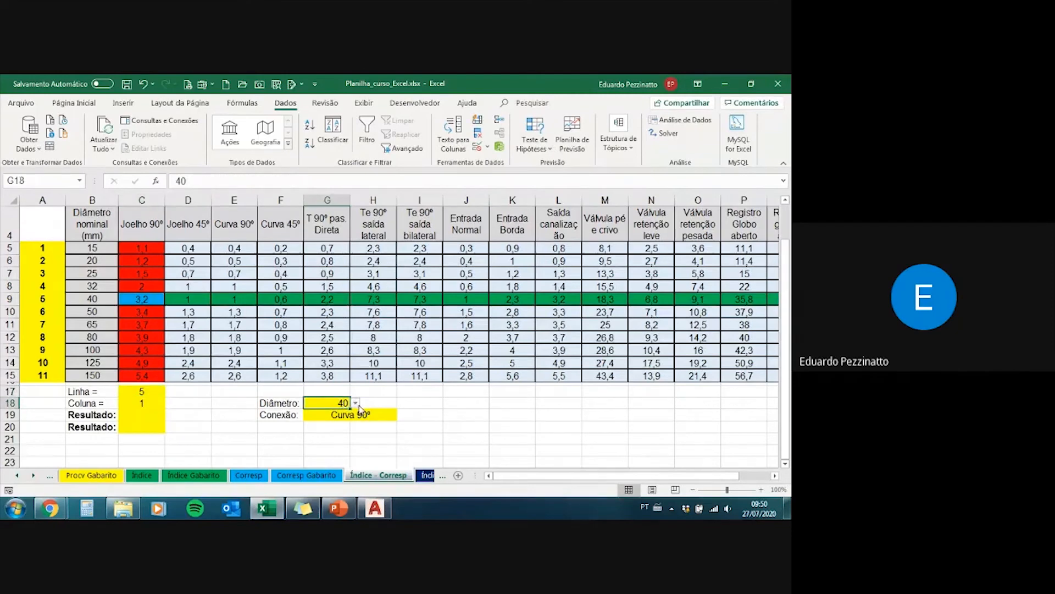
pyautogui.click(356, 404)
pyautogui.click(356, 403)
pyautogui.click(356, 404)
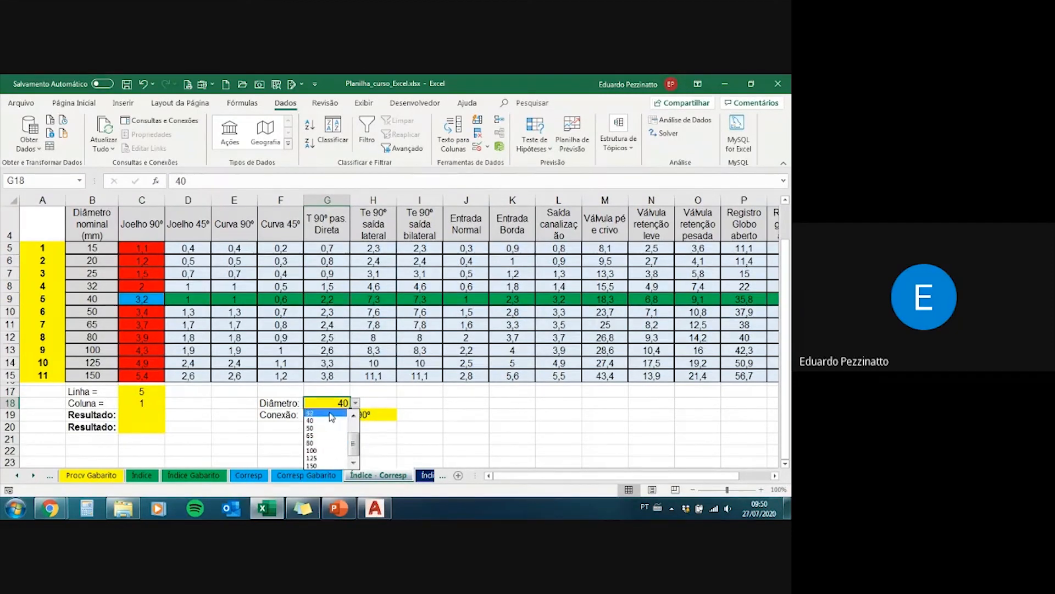
pyautogui.click(338, 455)
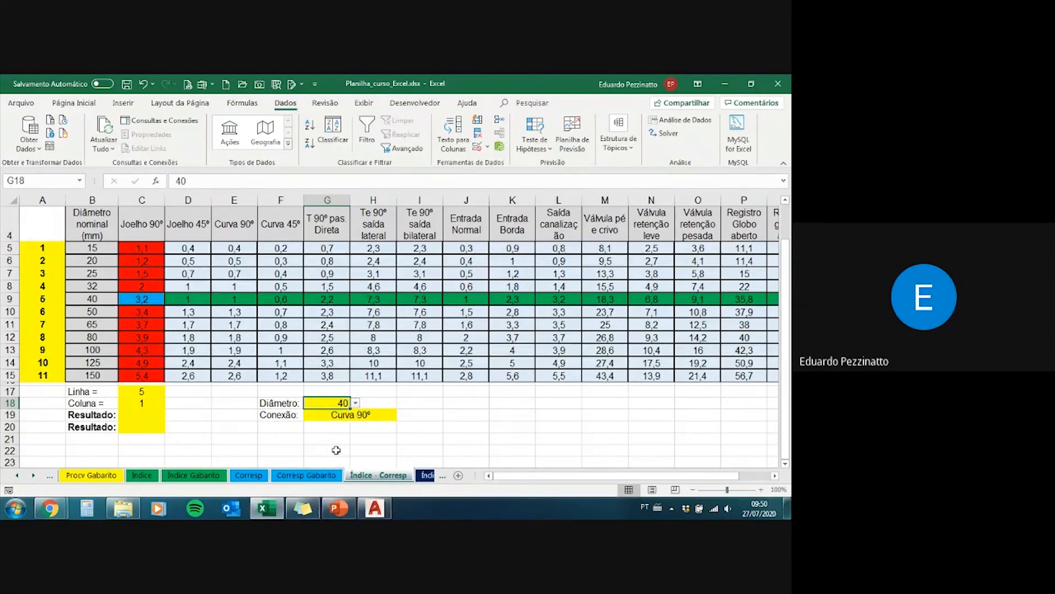
pyautogui.click(146, 388)
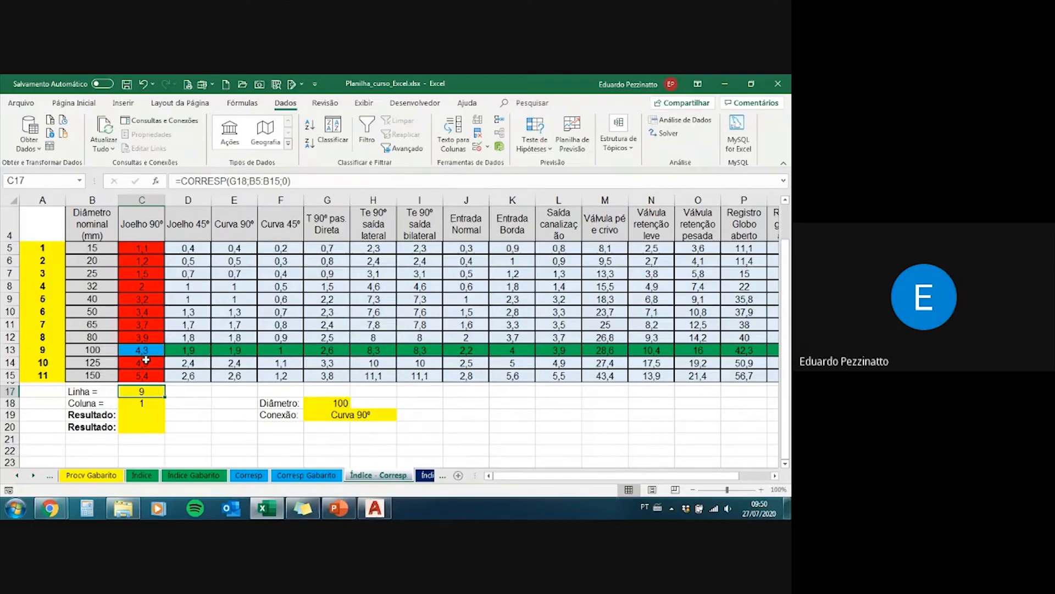
# Step: Choose 40 again in the Diâmetro drop-down list of G18
pyautogui.click(346, 404)
pyautogui.click(355, 403)
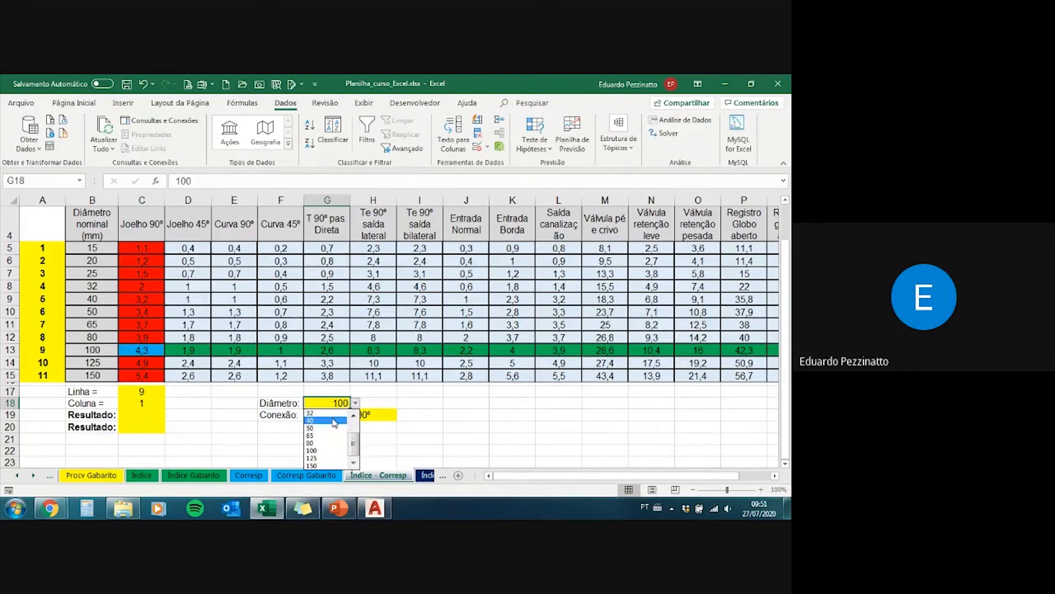
pyautogui.click(334, 421)
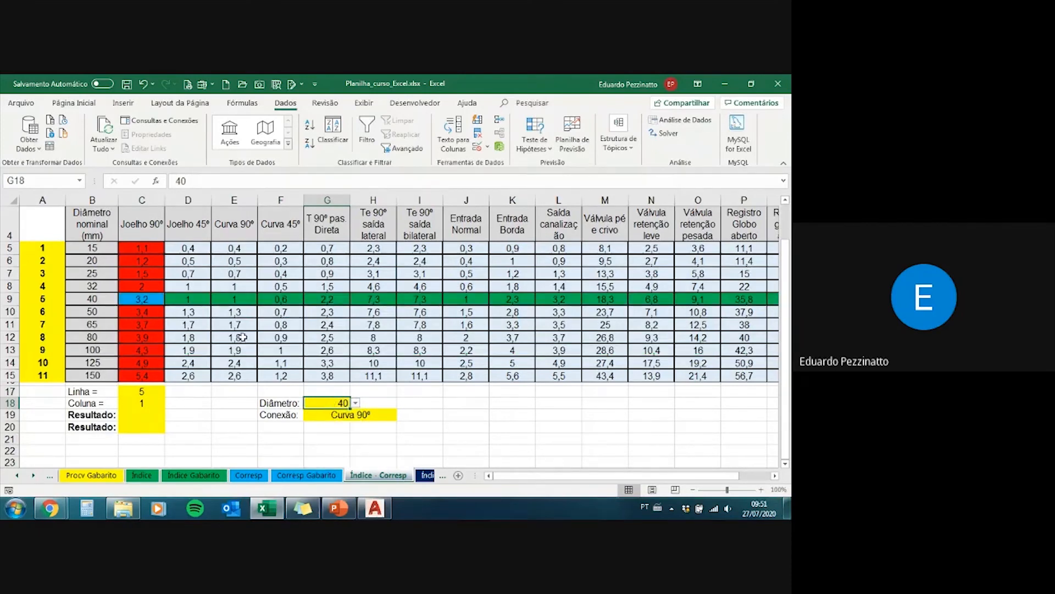
pyautogui.scroll(1, 219, 335)
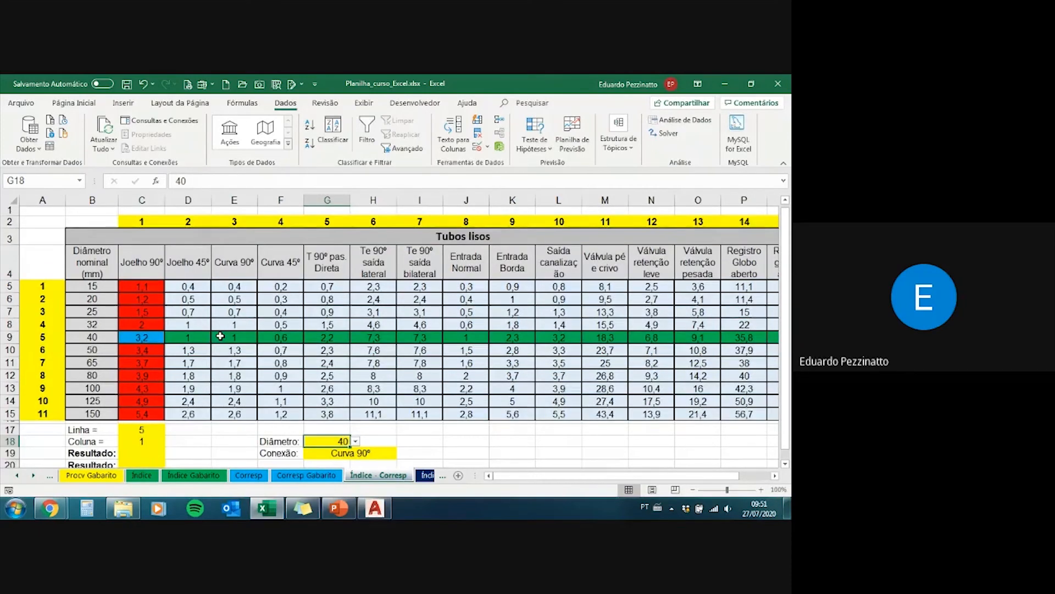
pyautogui.scroll(-2, 229, 336)
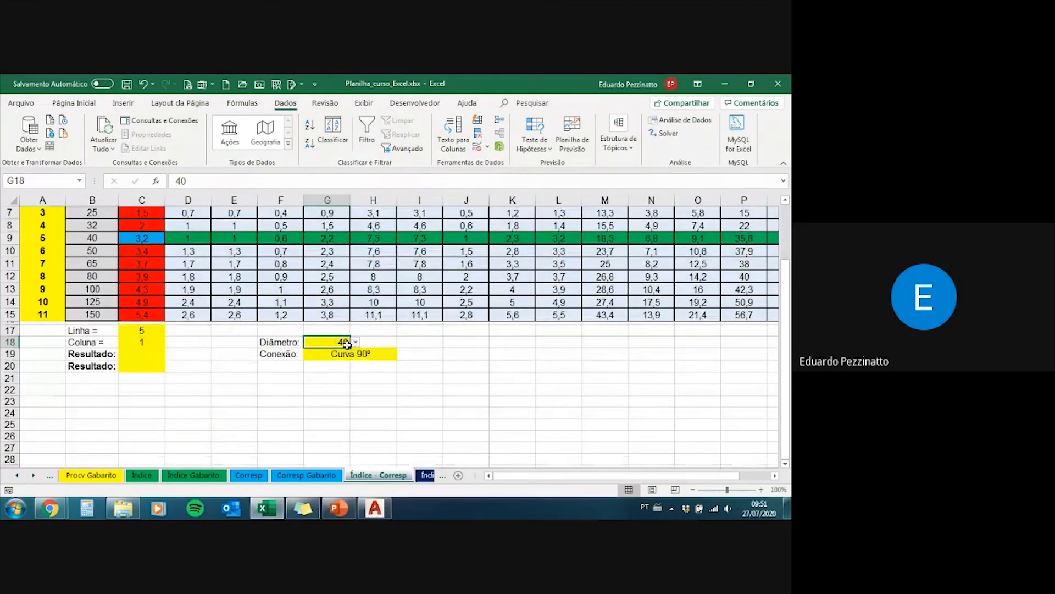
pyautogui.scroll(1, 327, 357)
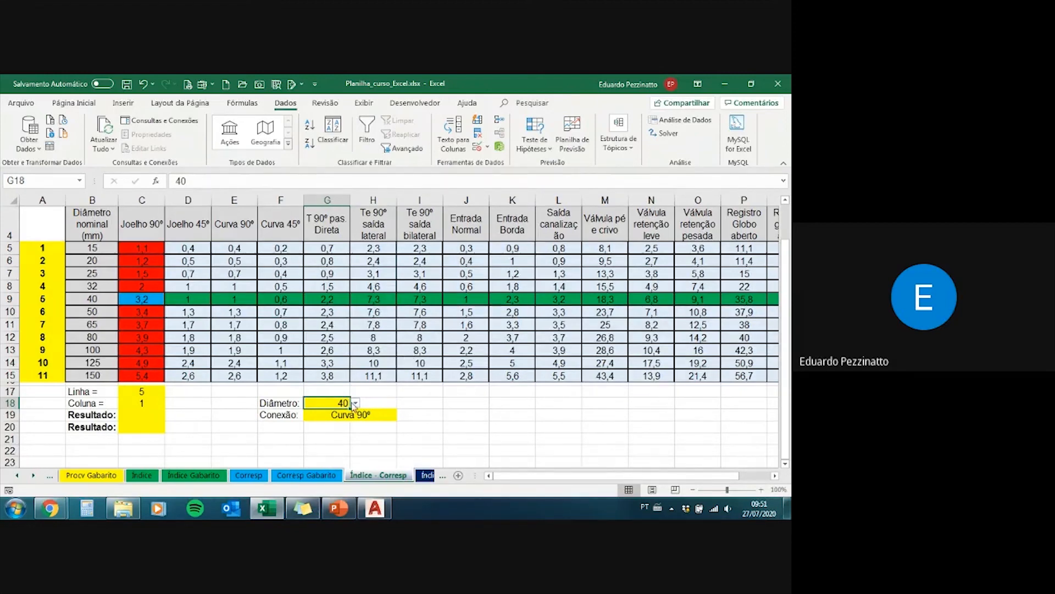
pyautogui.click(356, 403)
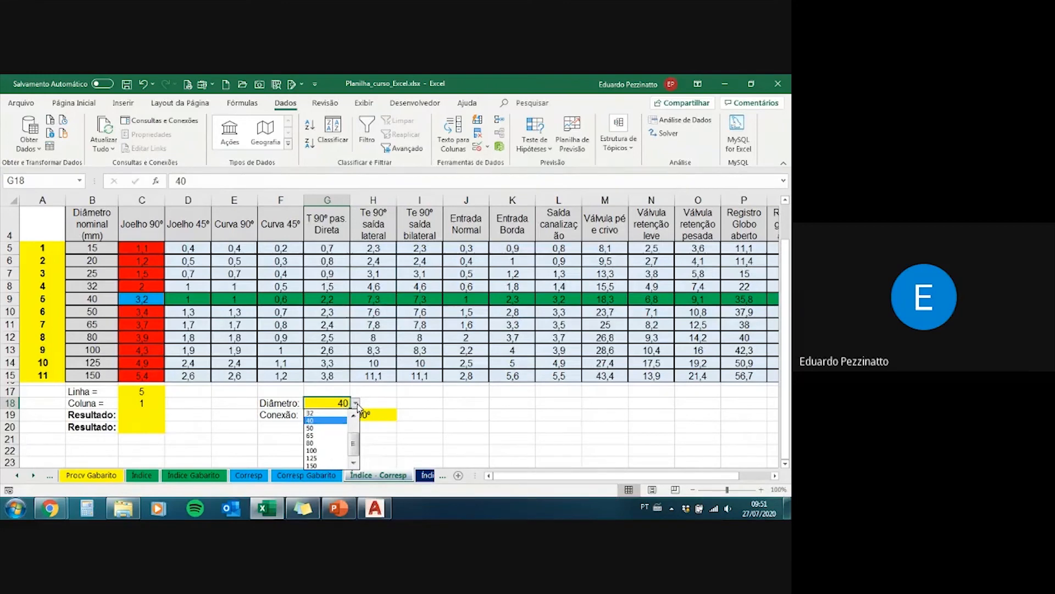
pyautogui.click(356, 404)
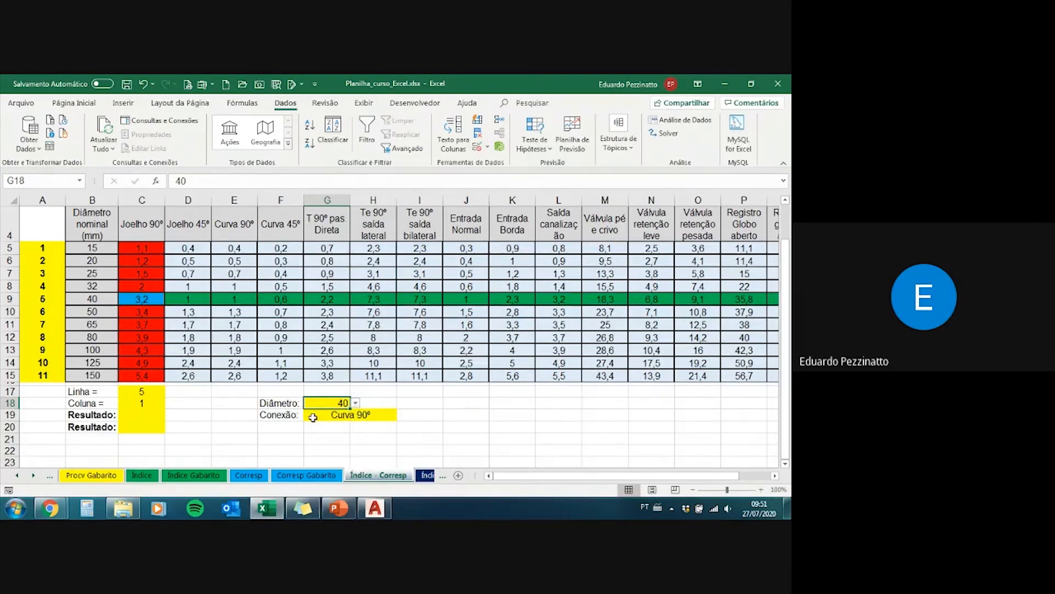
pyautogui.click(141, 408)
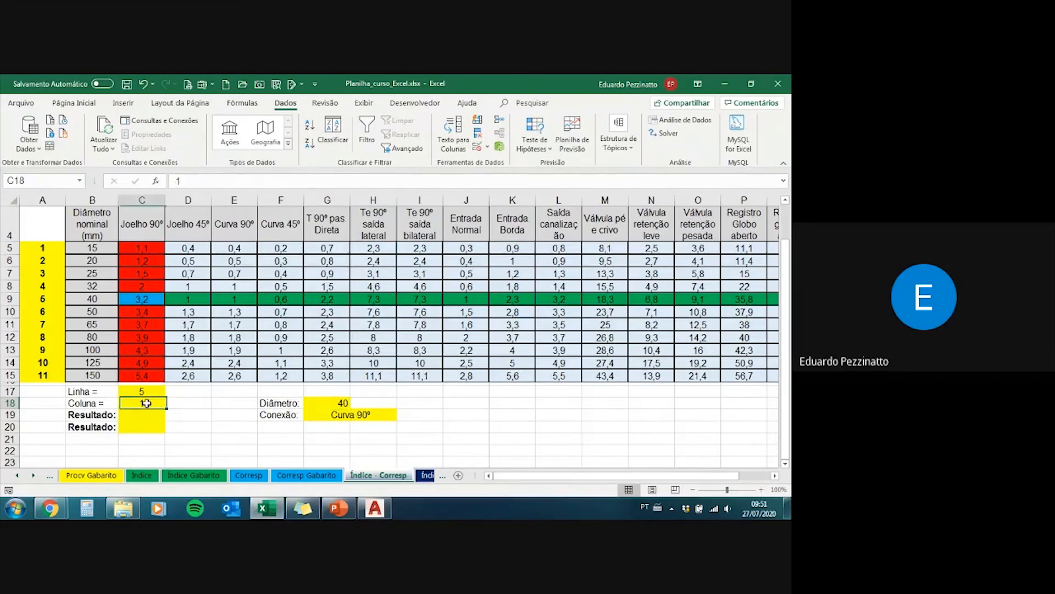
pyautogui.click(149, 393)
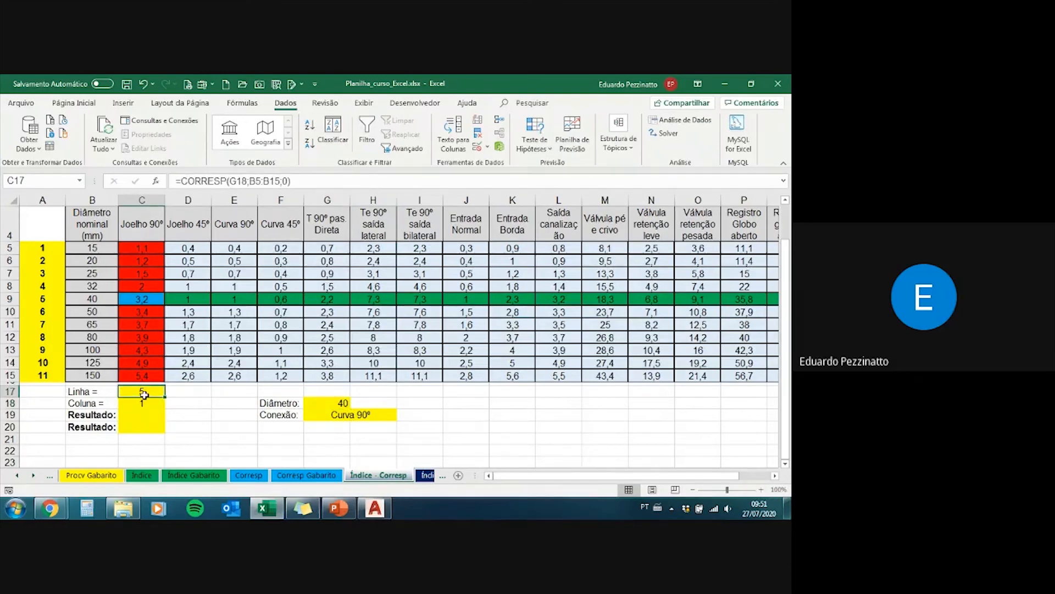
# Step: Replace the Coluna cell C18 with a CORRESP formula that takes the Conexão cell G19 as the lookup value
pyautogui.click(142, 403)
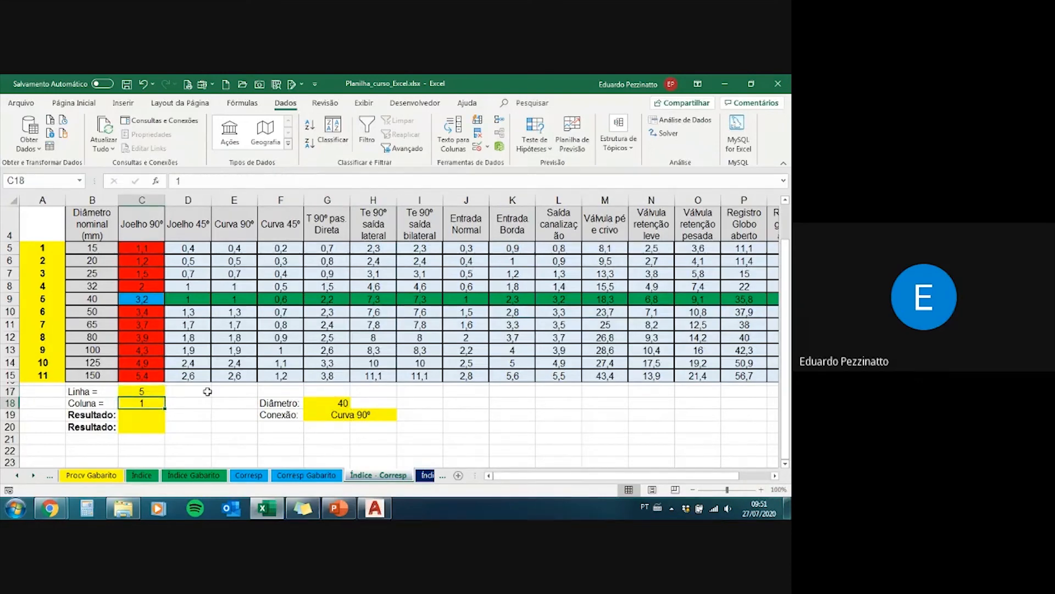
pyautogui.write('=')
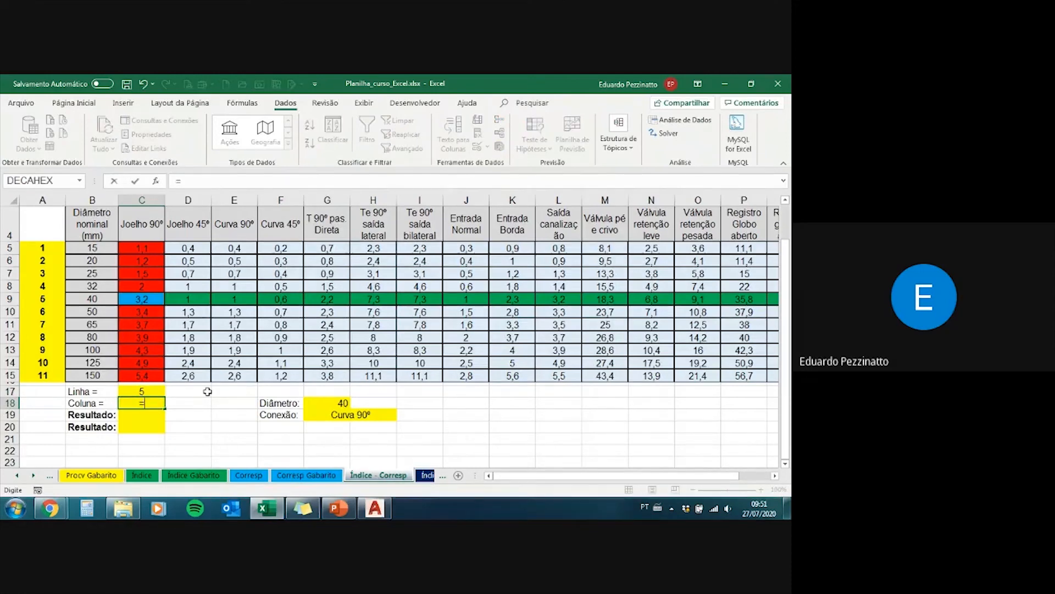
pyautogui.write('corre')
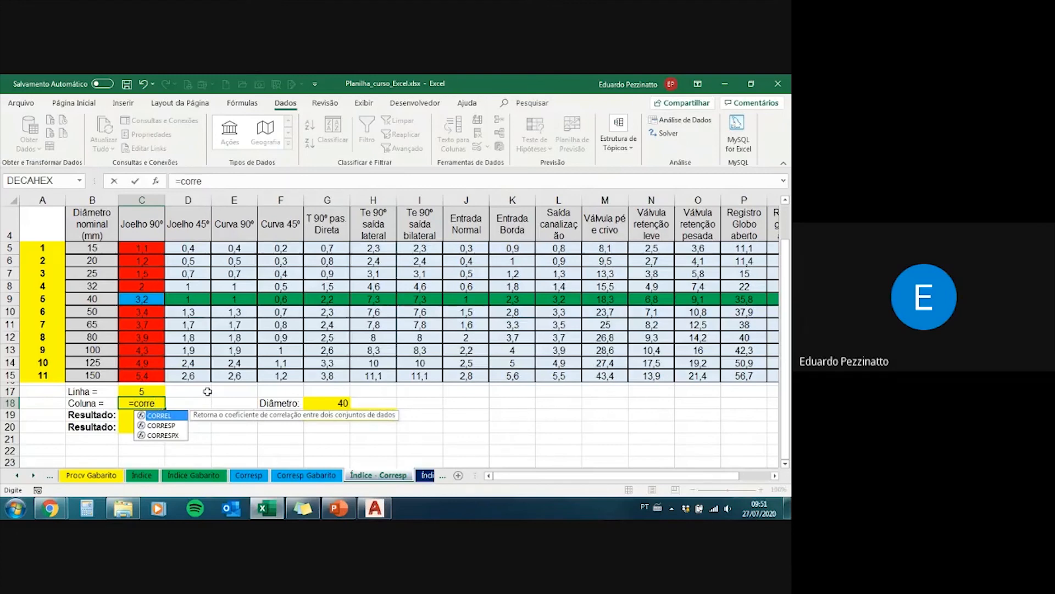
pyautogui.press('Down')
pyautogui.press('Tab')
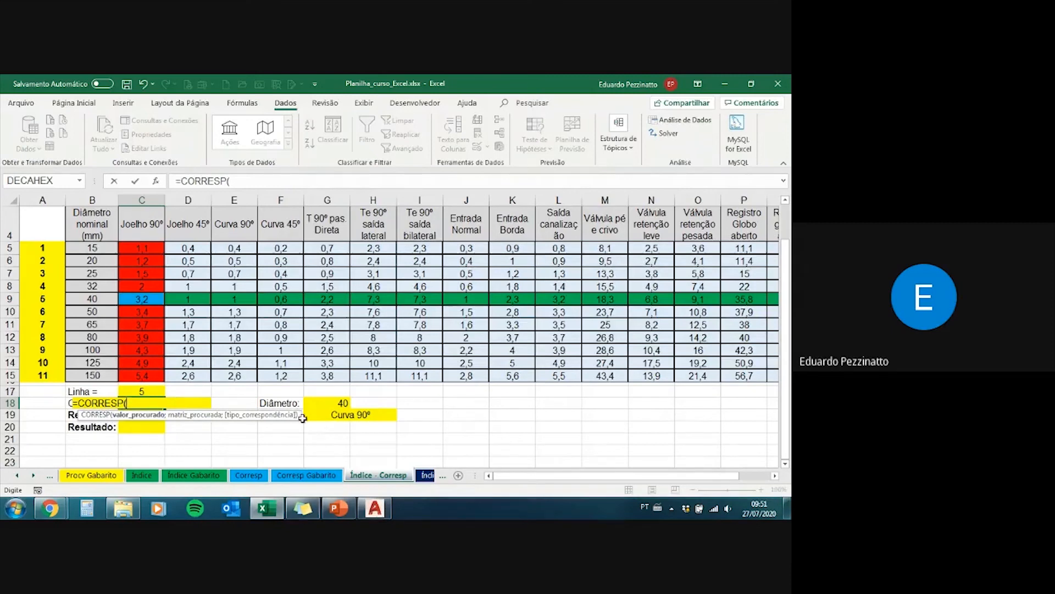
pyautogui.click(369, 413)
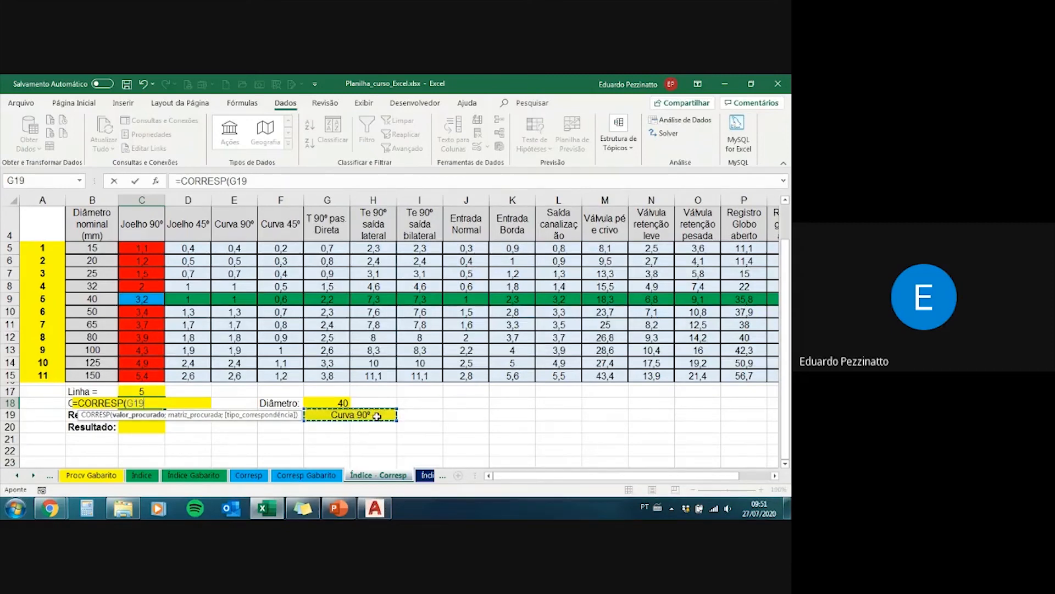
pyautogui.moveTo(256, 420); pyautogui.dragTo(262, 444)
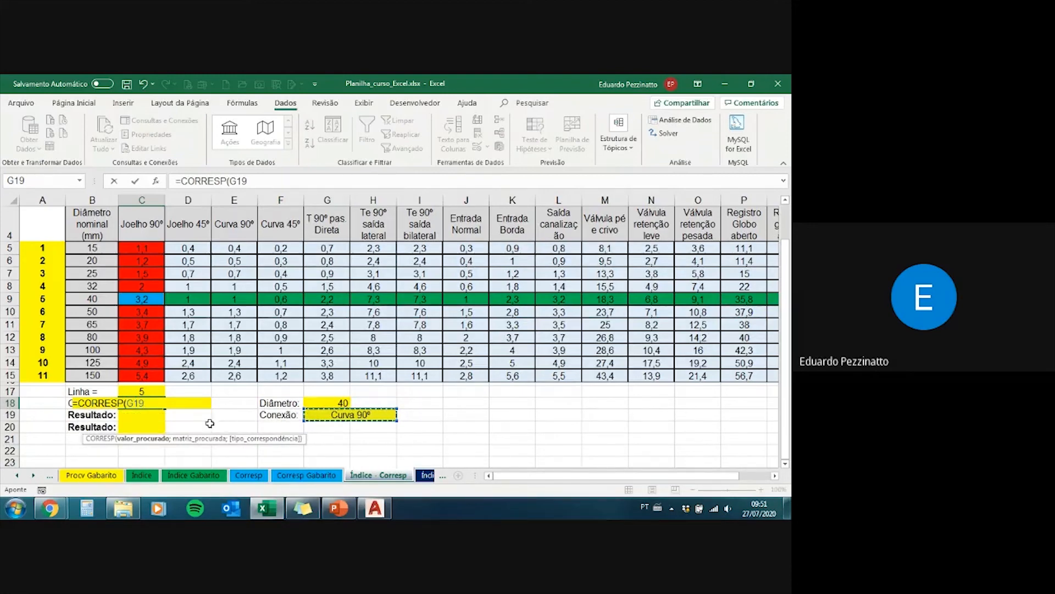
# Step: Complete the C18 formula as =CORRESP(G19;C4:R4;0), searching the connection headers for an exact match
pyautogui.write(';')
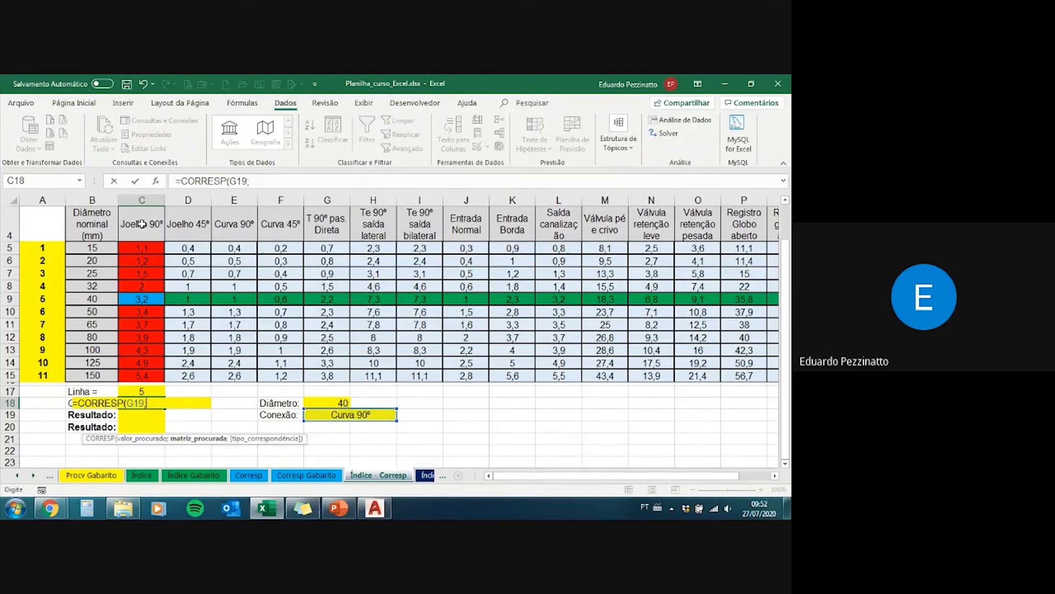
pyautogui.moveTo(142, 223); pyautogui.dragTo(738, 225)
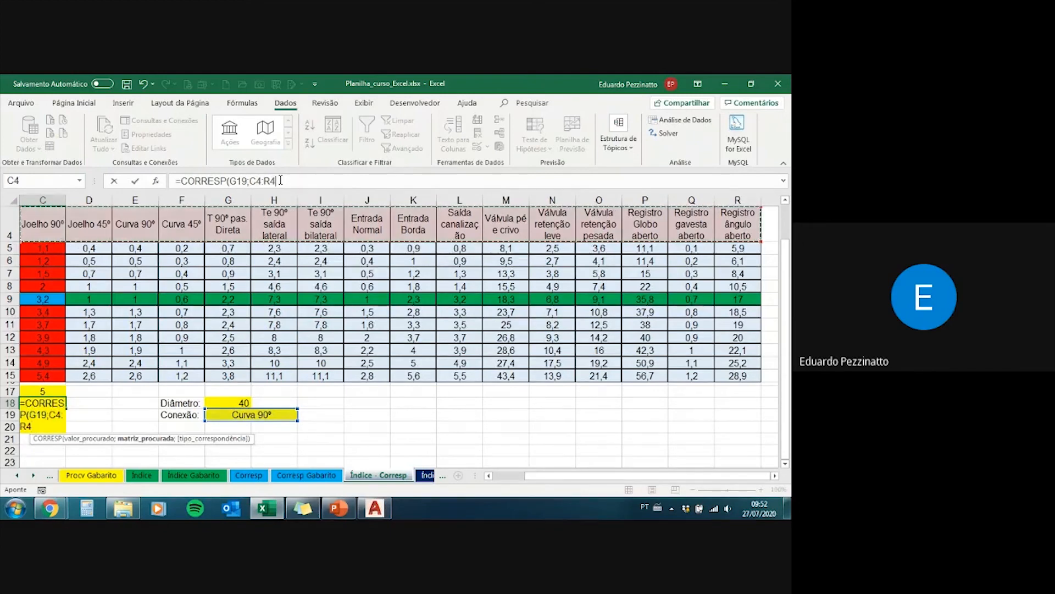
pyautogui.write(';')
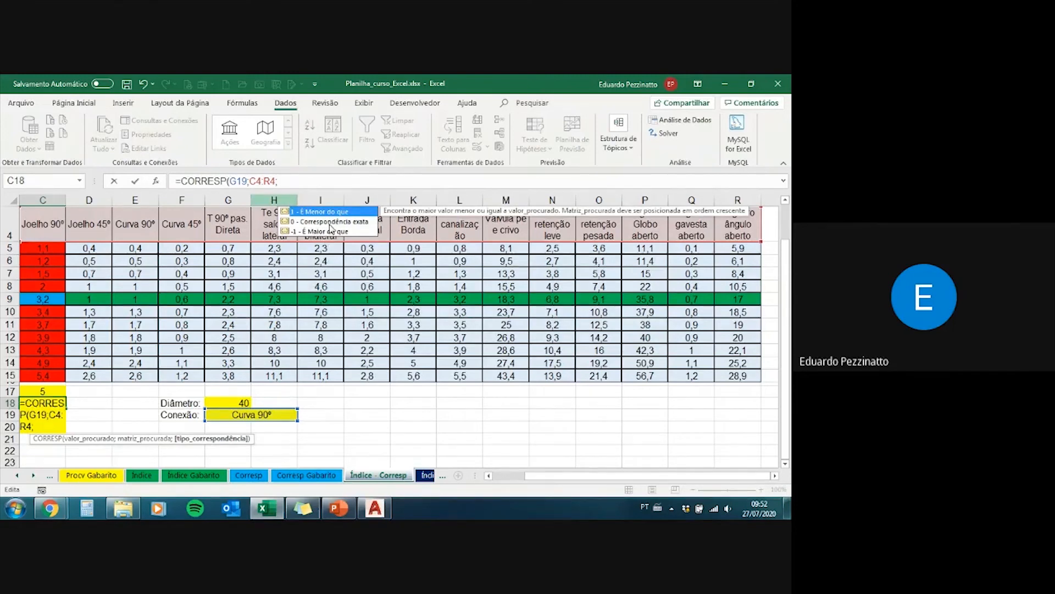
pyautogui.write('0)')
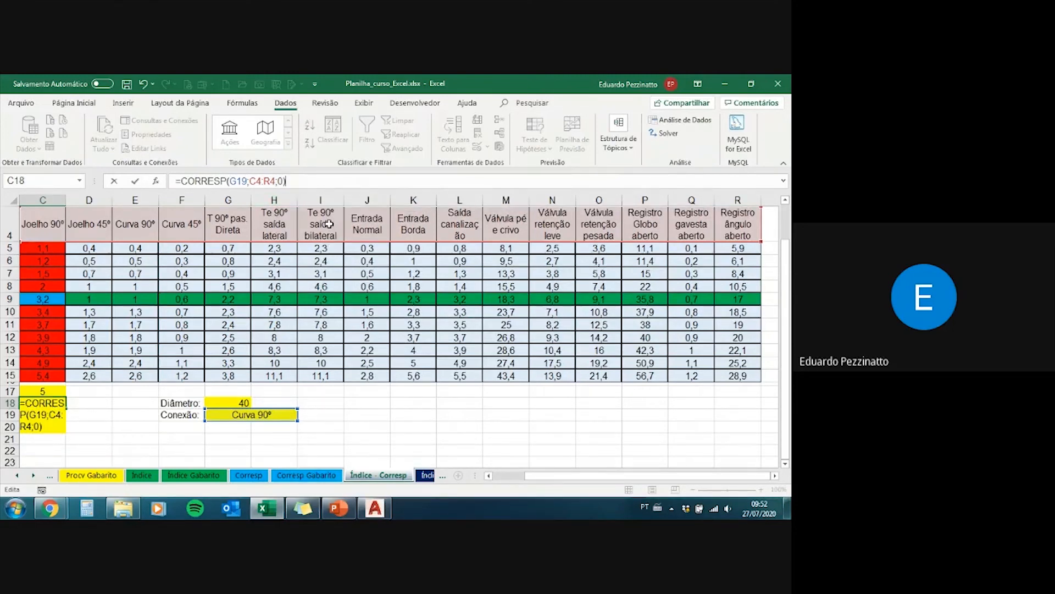
pyautogui.hotkey('ctrl', 'Return')
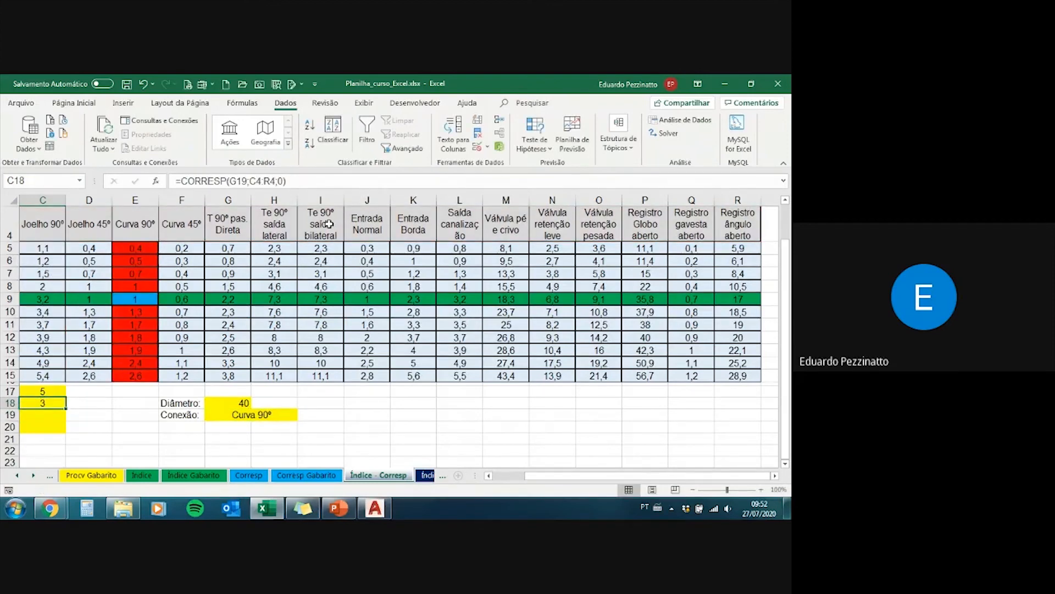
pyautogui.hscroll(-2, 522, 362)
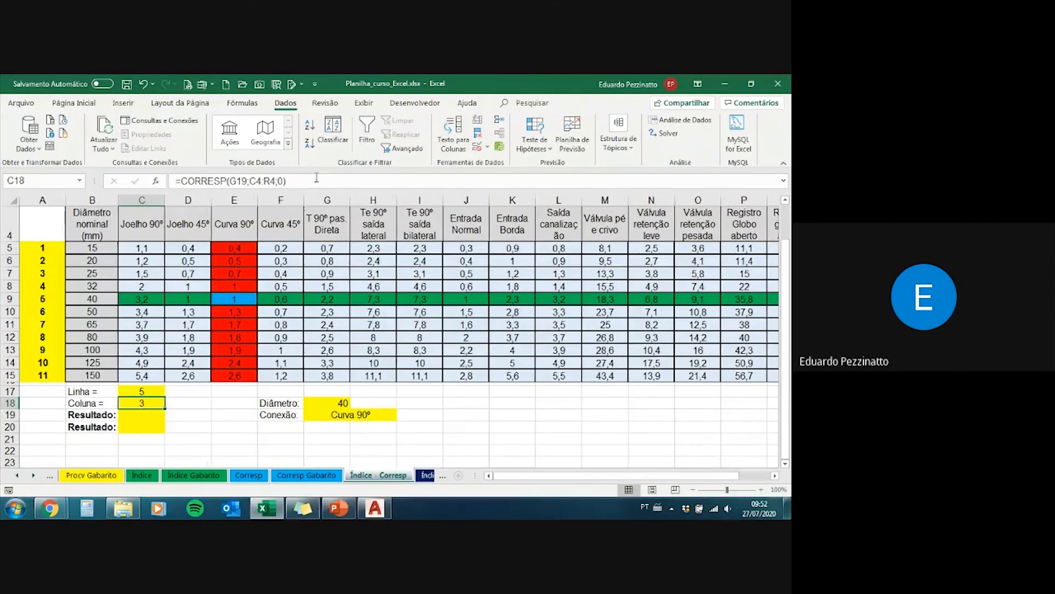
# Step: Review the lookup value, search range and match type arguments of the Coluna formula in C18
pyautogui.click(266, 183)
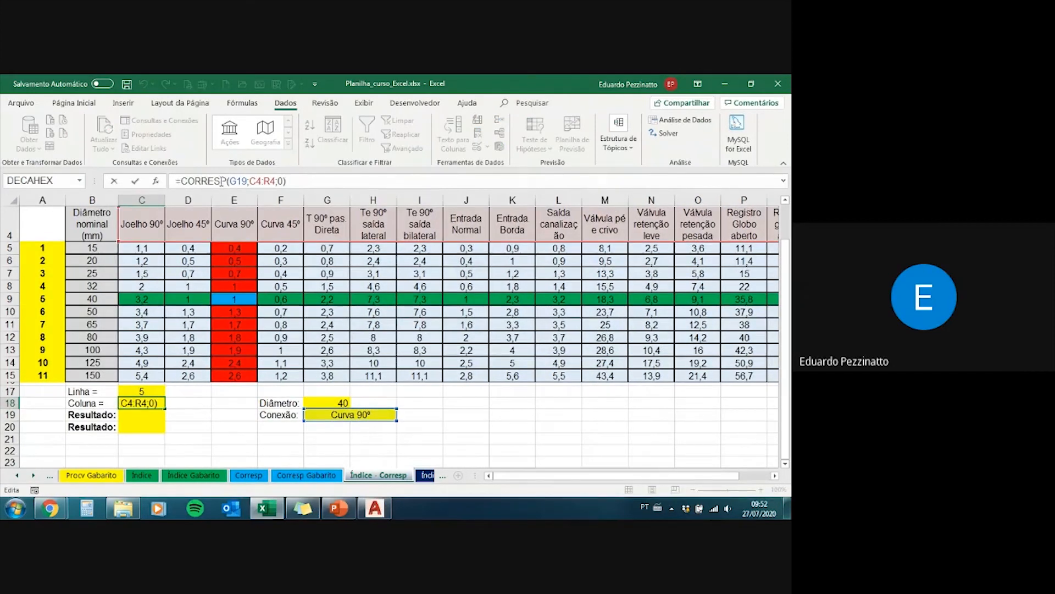
pyautogui.click(233, 182)
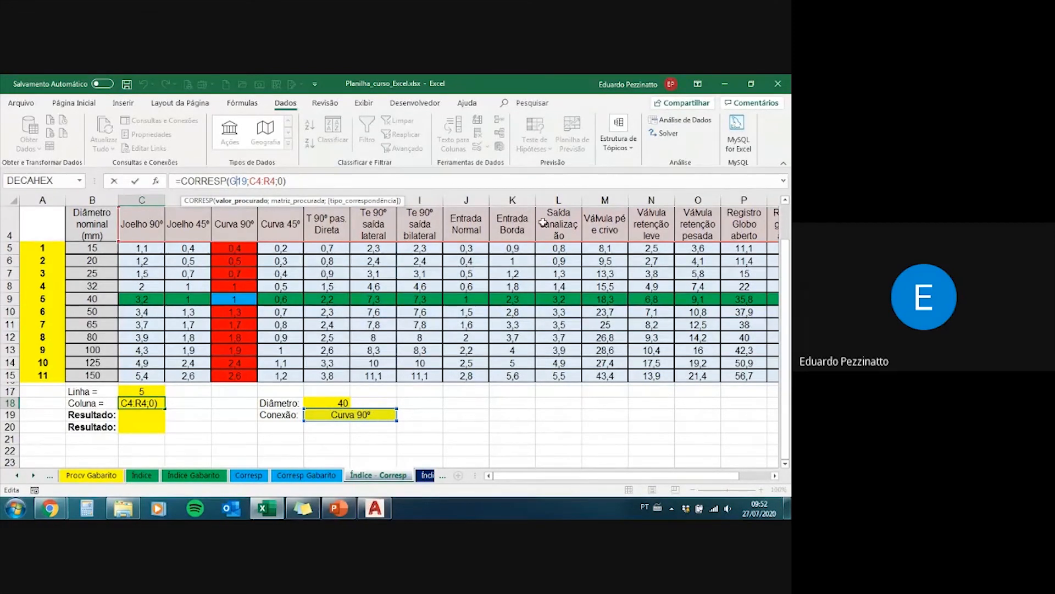
pyautogui.click(280, 181)
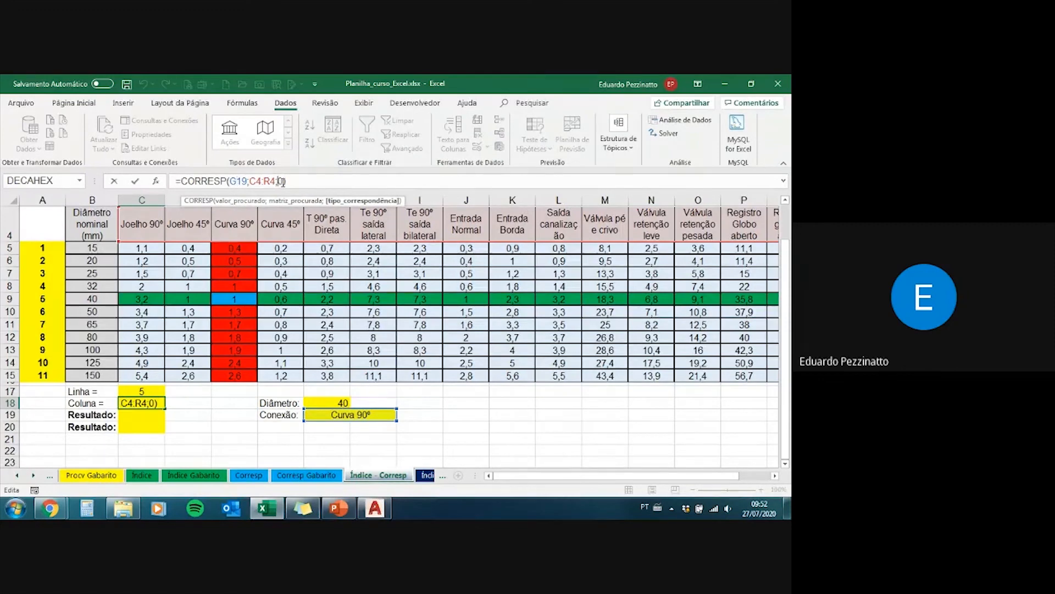
pyautogui.click(290, 182)
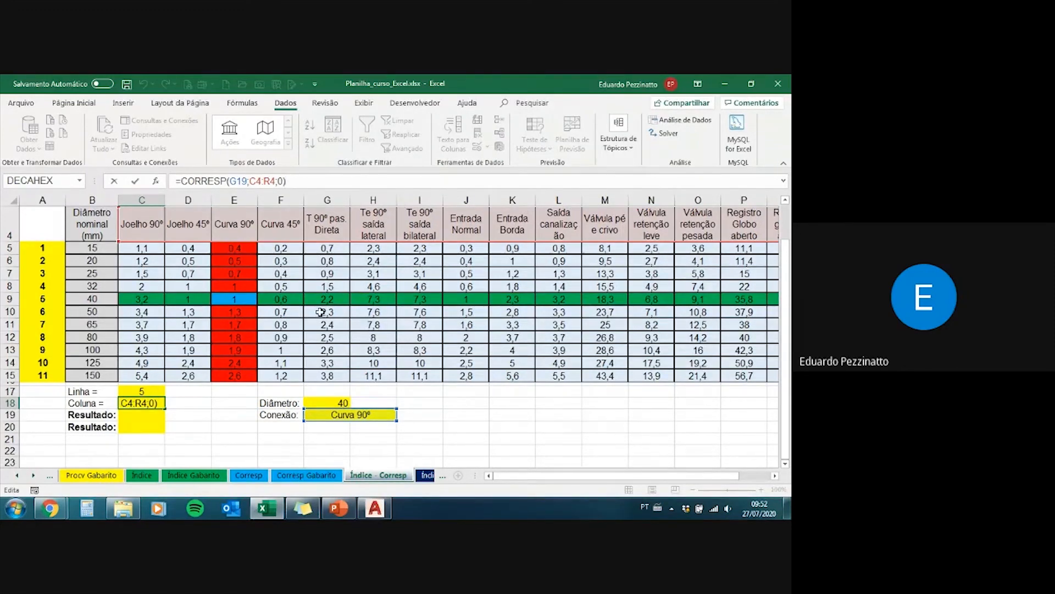
pyautogui.press('Return')
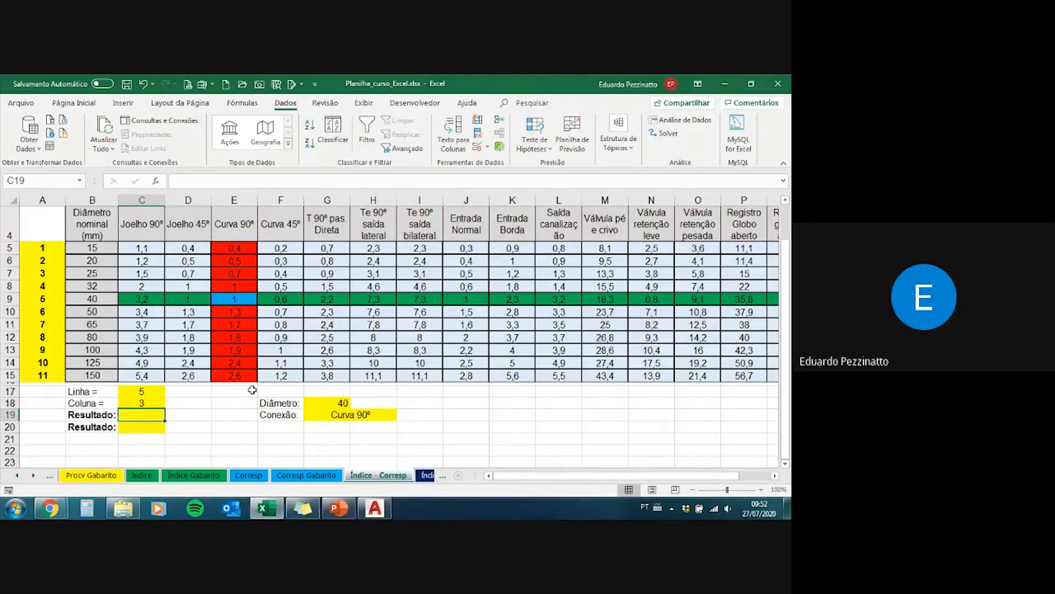
# Step: Try a comma in place of the semicolon after G19 in the Coluna formula of C18
pyautogui.click(150, 402)
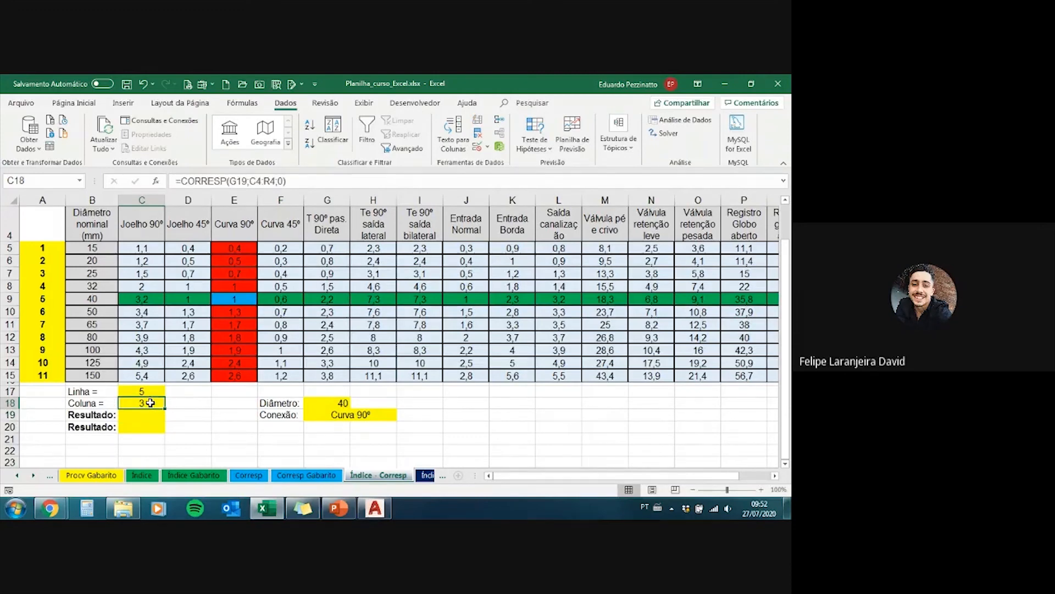
pyautogui.click(255, 181)
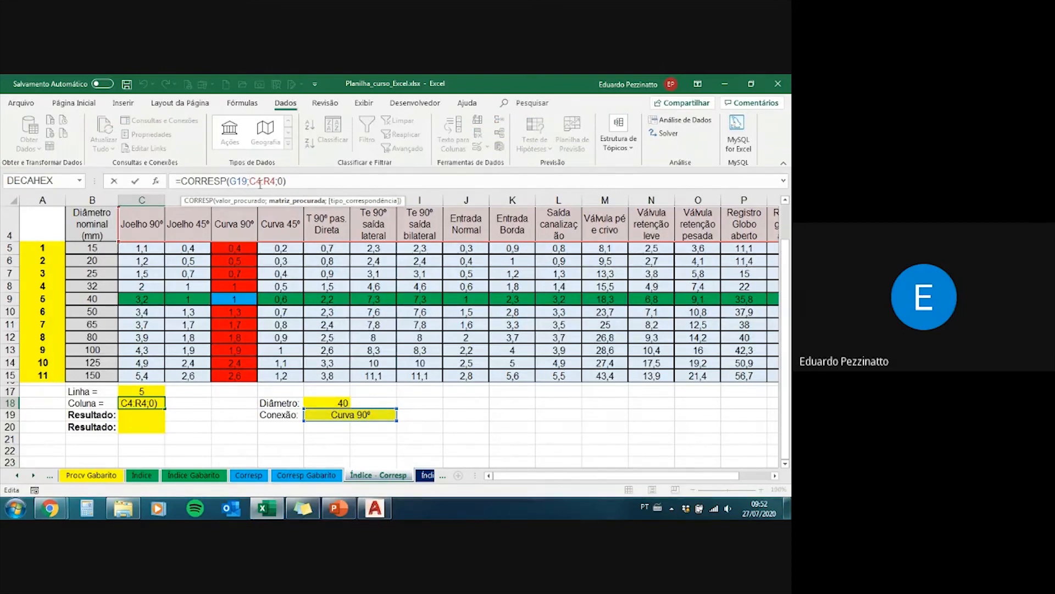
pyautogui.press('BackSpace')
pyautogui.write(',')
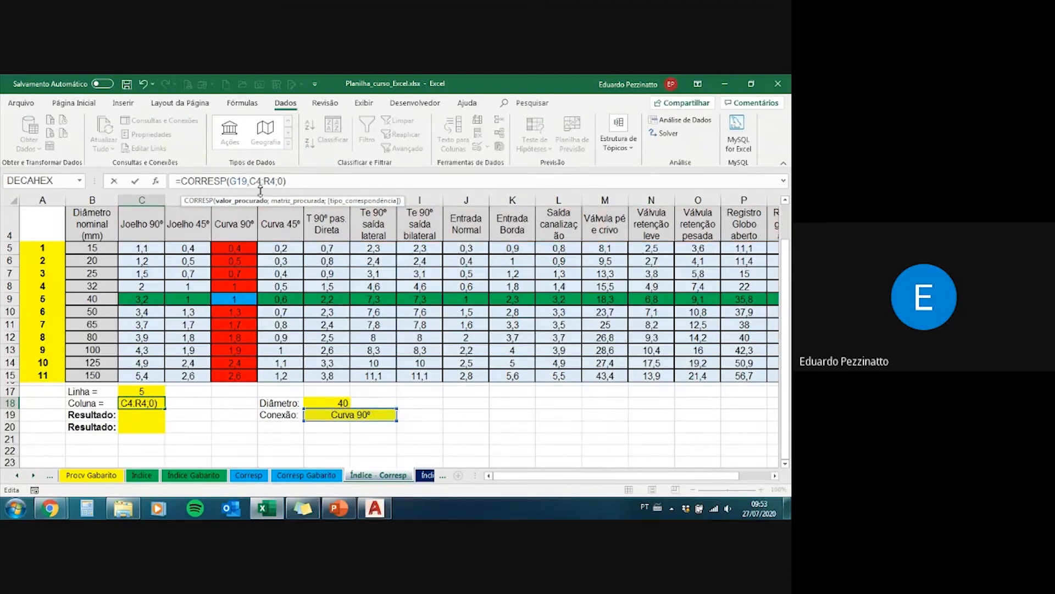
# Step: Restore the semicolon between G19 and C4:R4 in the C18 formula
pyautogui.moveTo(245, 181); pyautogui.dragTo(274, 183)
pyautogui.click(250, 182)
pyautogui.write(',')
pyautogui.press('BackSpace')
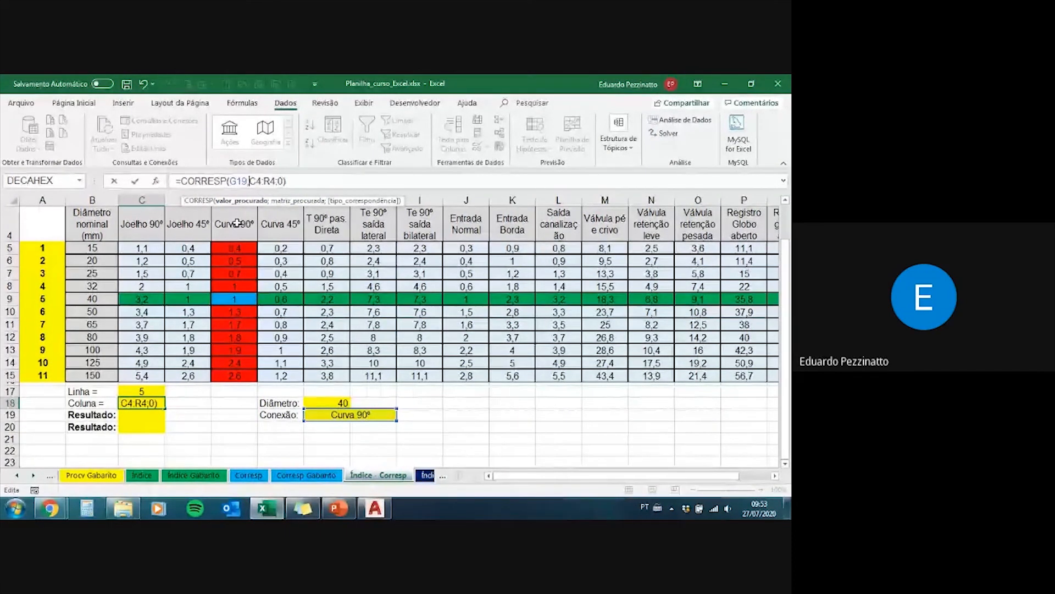
pyautogui.write(';')
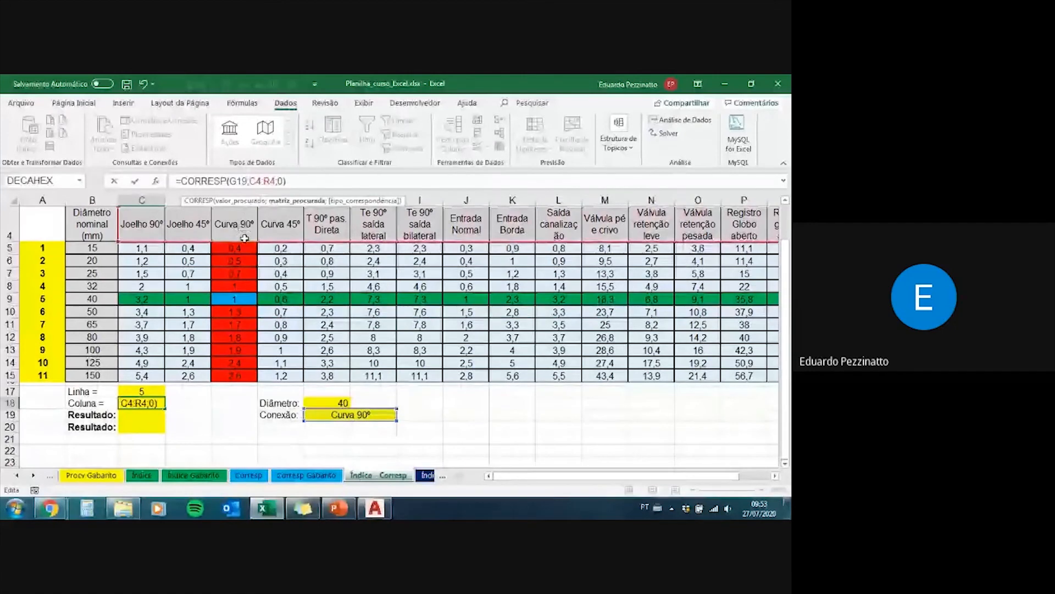
# Step: Compare the valor_procurado and matriz_procurada arguments on either side of the semicolon in the C18 formula
pyautogui.press('Left')
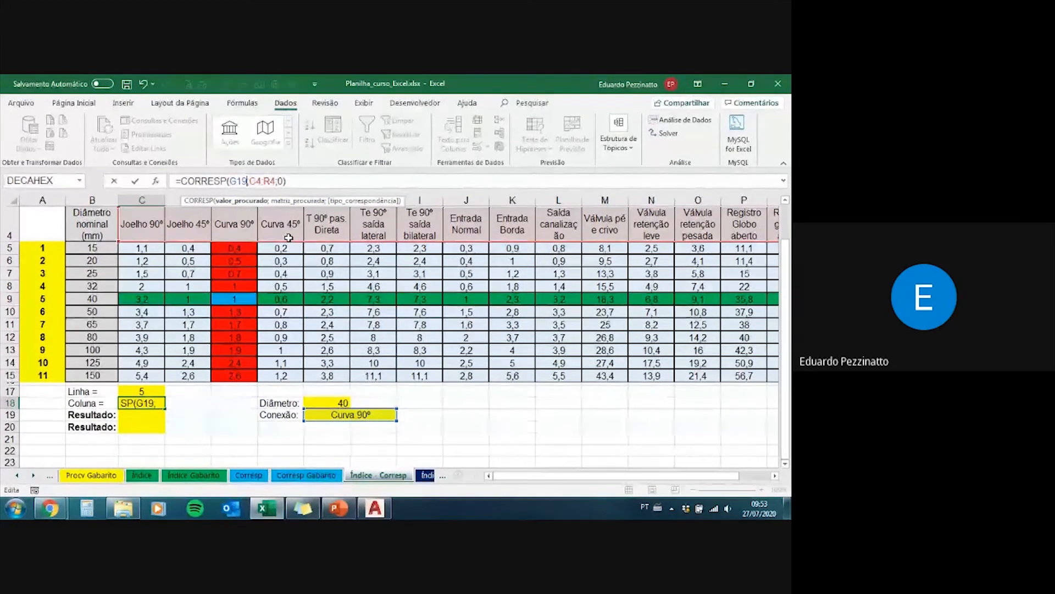
pyautogui.press('Right')
pyautogui.press('Left')
pyautogui.press('Right')
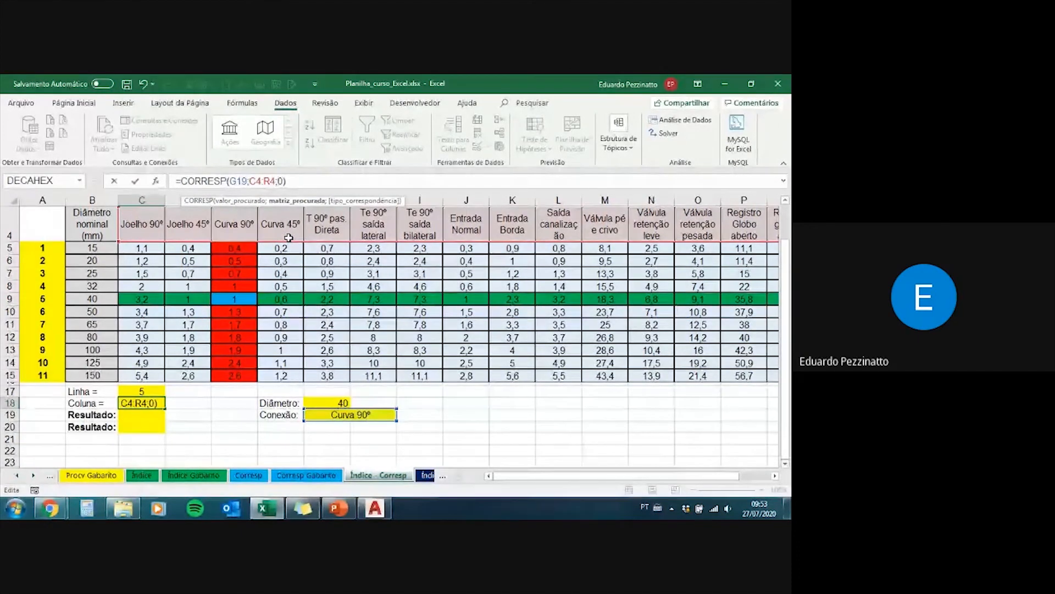
pyautogui.press('Left')
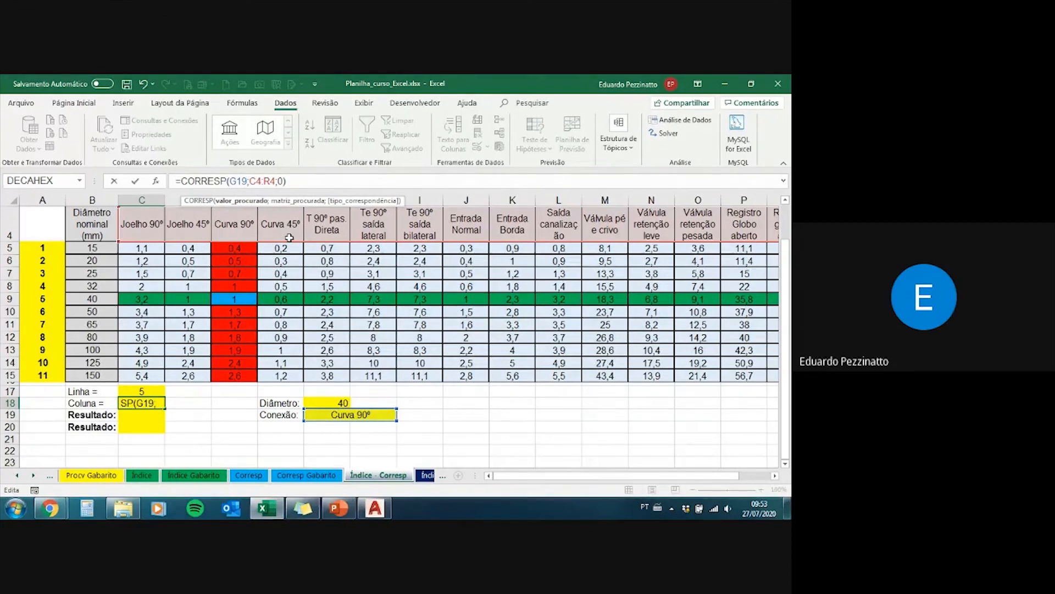
# Step: Confirm the column-matching formula in C18 and begin an ÍNDICE formula in C19 with C5:R15 as its matrix
pyautogui.press('Return')
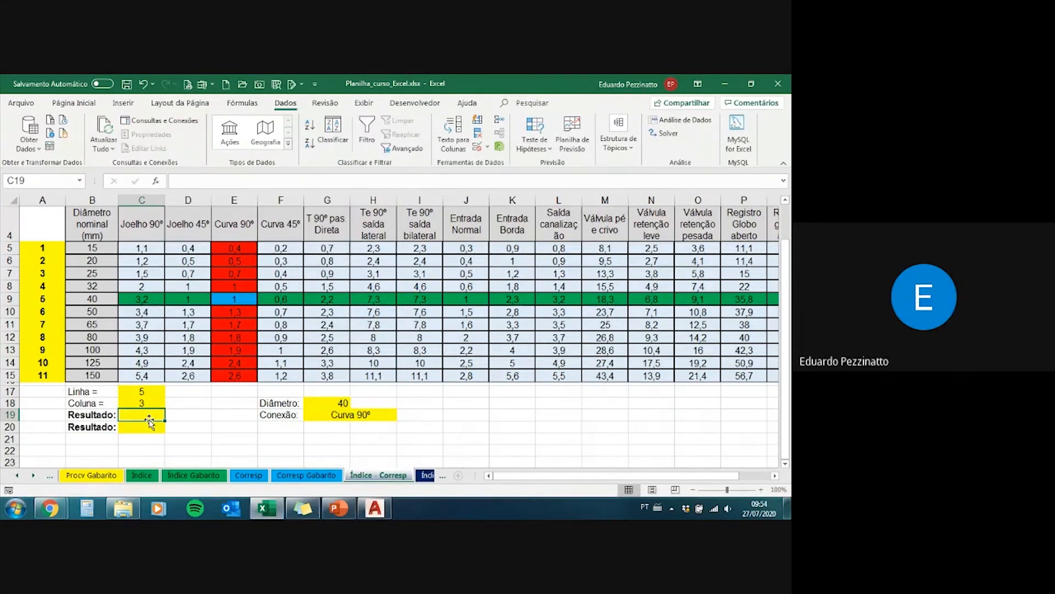
pyautogui.write('=')
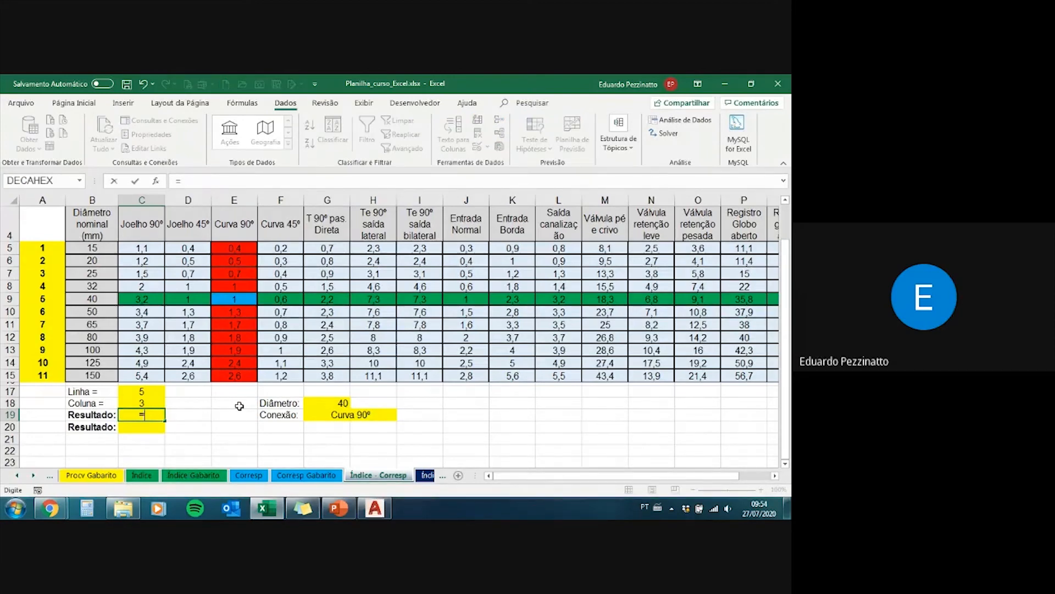
pyautogui.write('in')
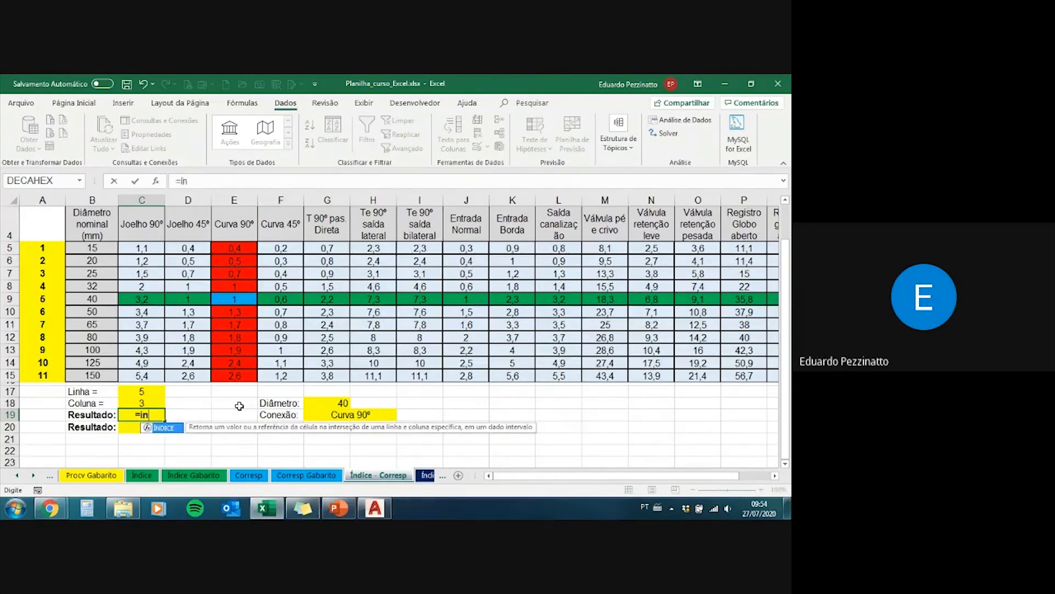
pyautogui.press('Tab')
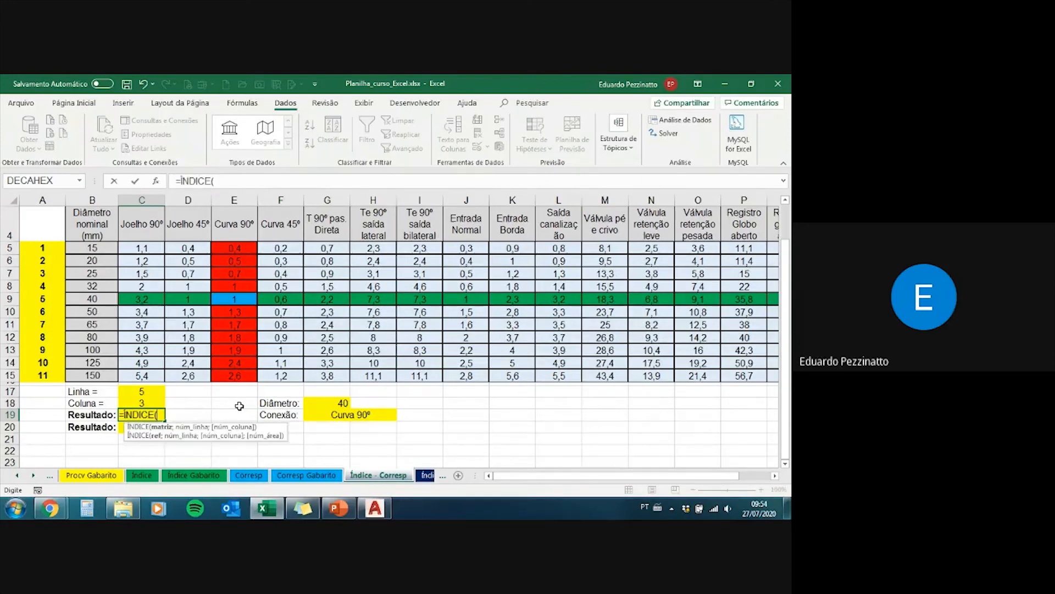
pyautogui.click(153, 251)
pyautogui.moveTo(181, 265); pyautogui.dragTo(686, 384)
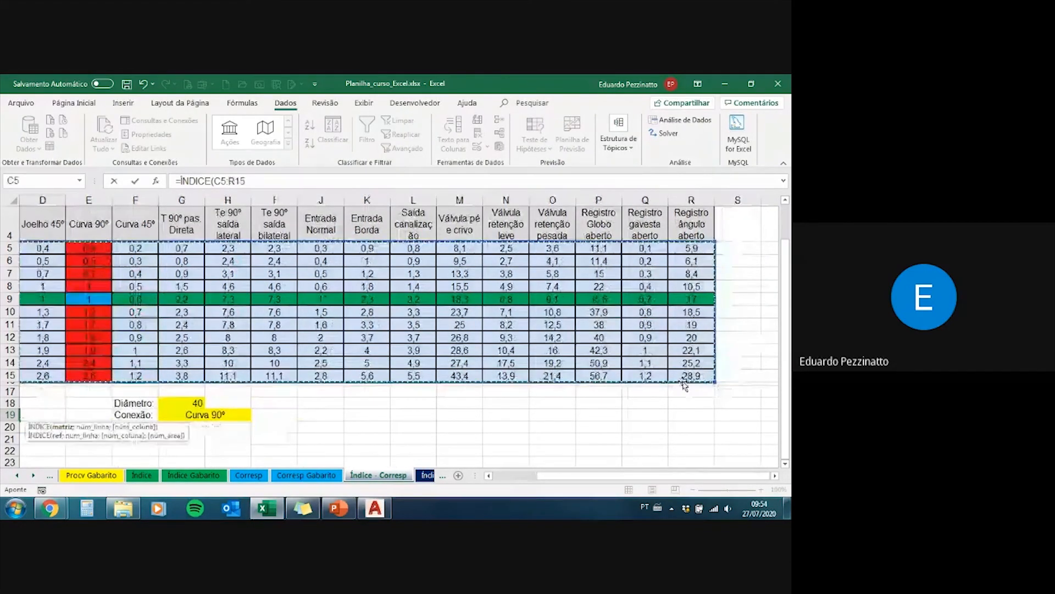
pyautogui.click(252, 182)
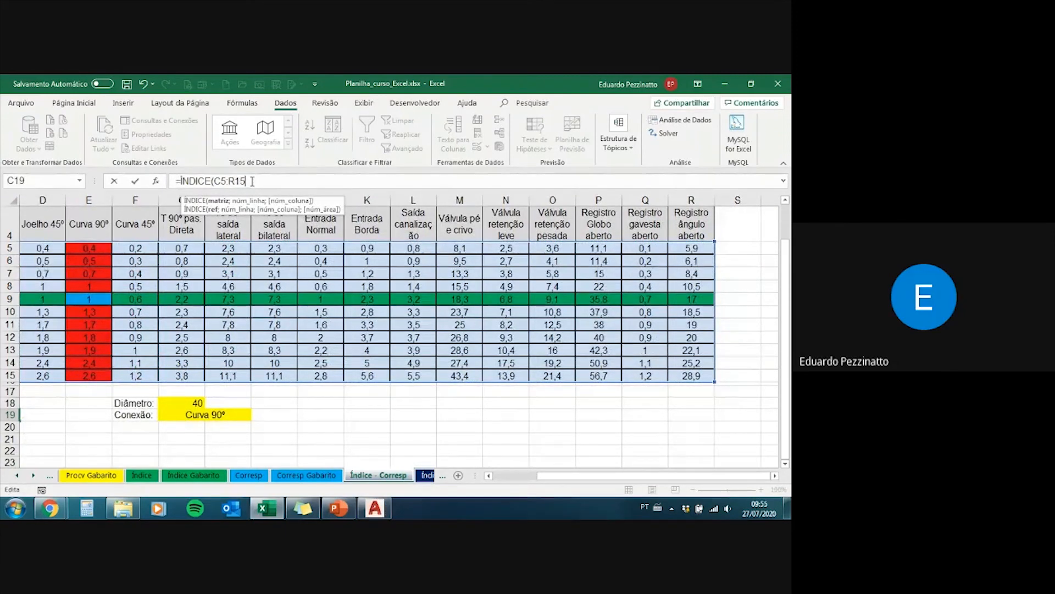
pyautogui.write(';')
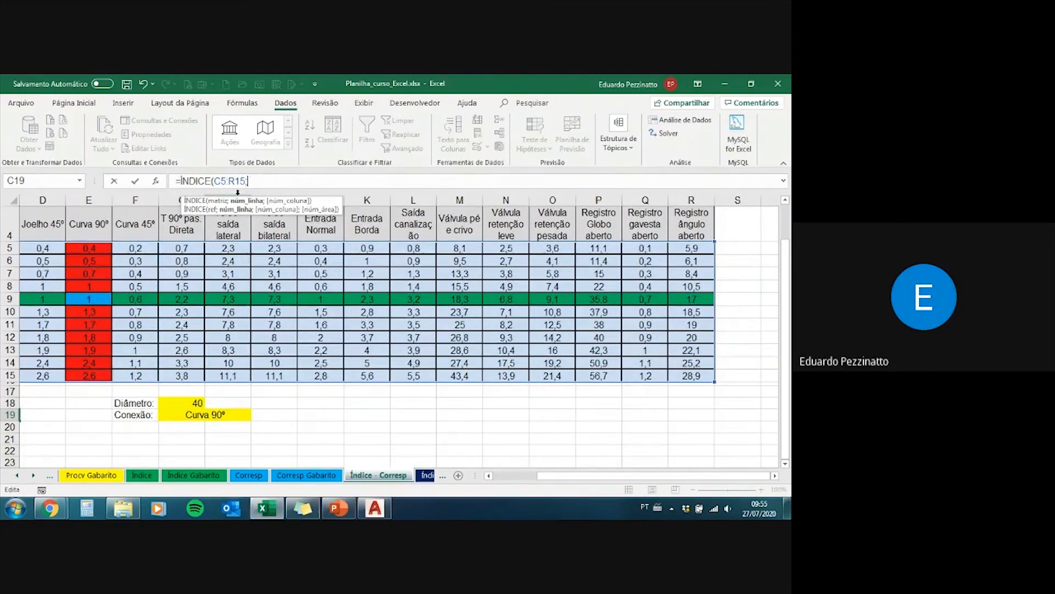
# Step: Complete the ÍNDICE formula in C19 with C17 as the row number and C18 as the column number
pyautogui.moveTo(571, 477); pyautogui.dragTo(527, 478)
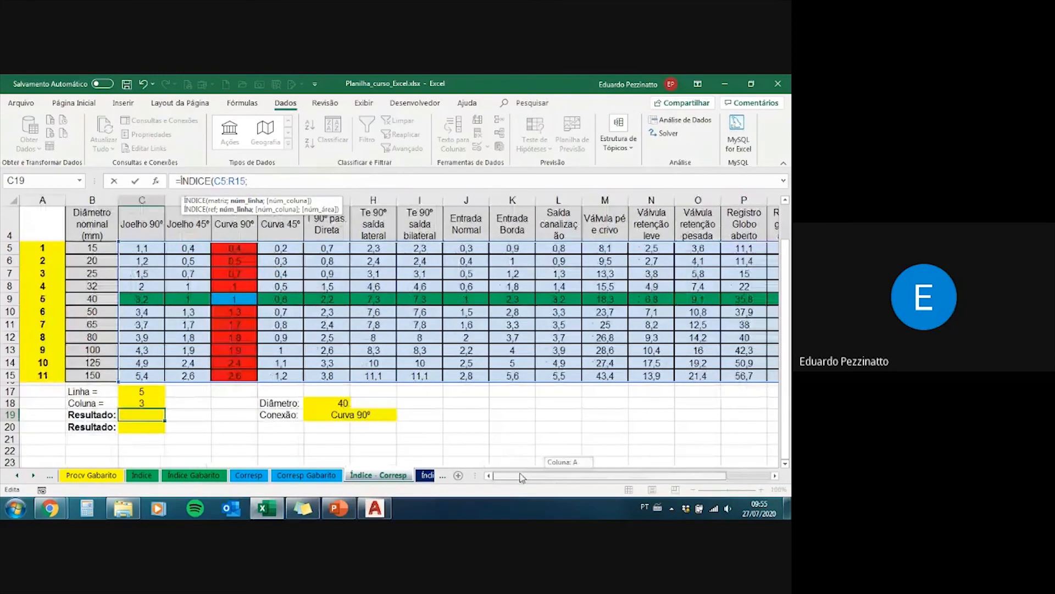
pyautogui.click(142, 393)
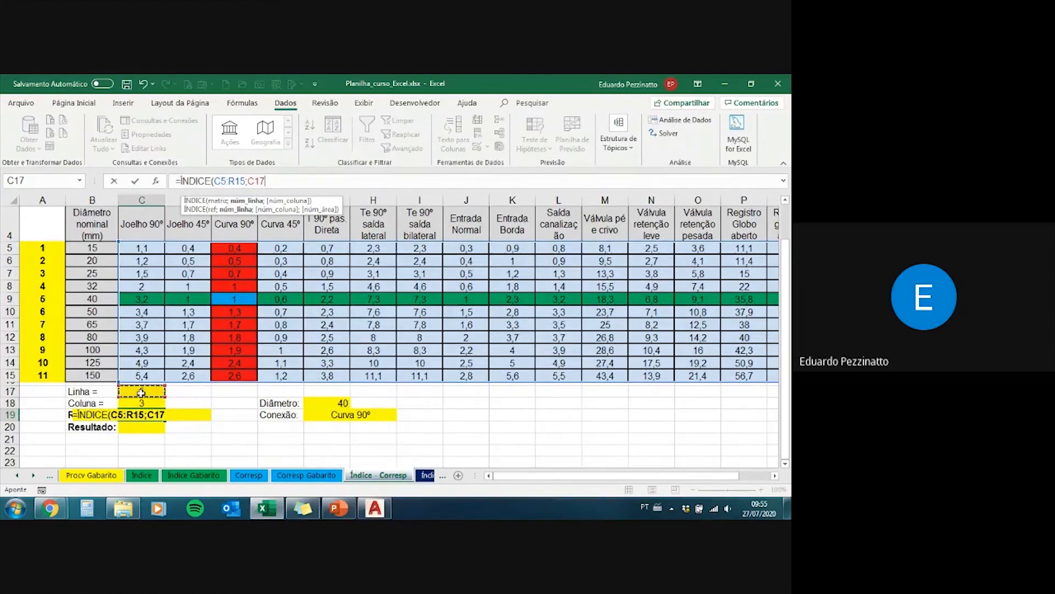
pyautogui.write(';')
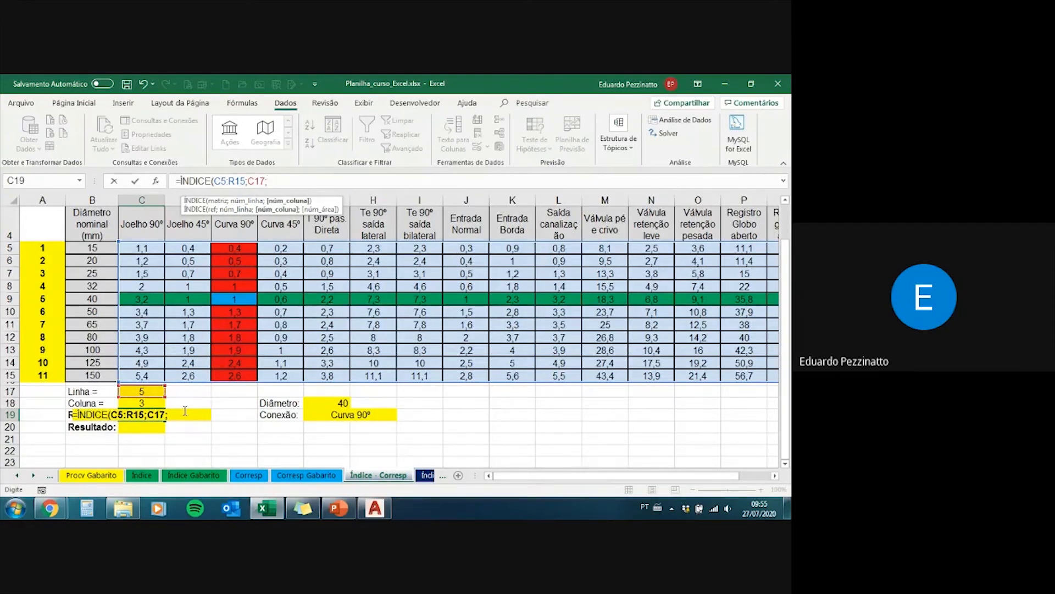
pyautogui.click(144, 404)
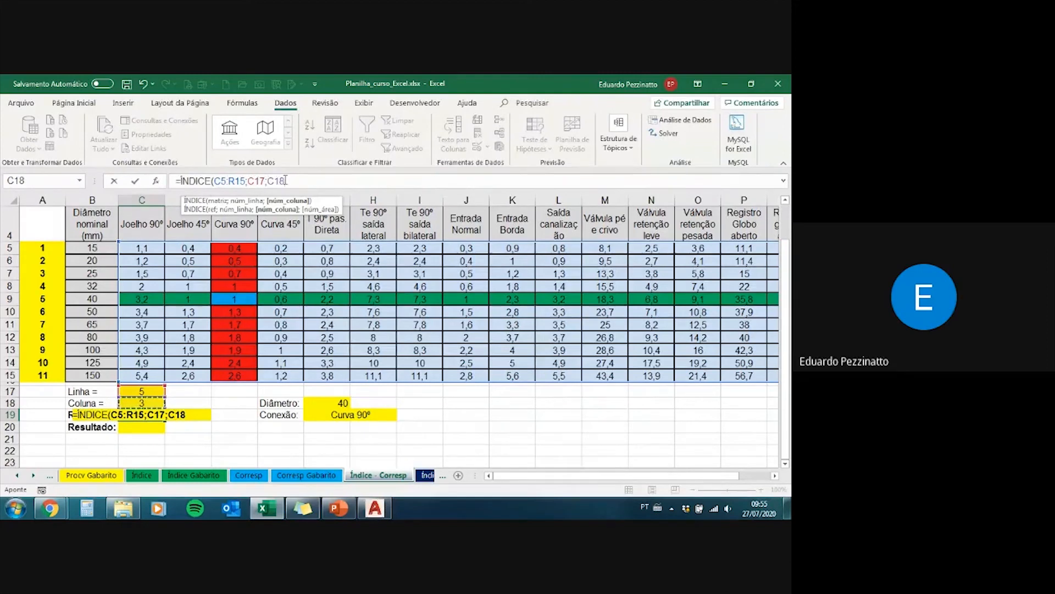
pyautogui.write(')')
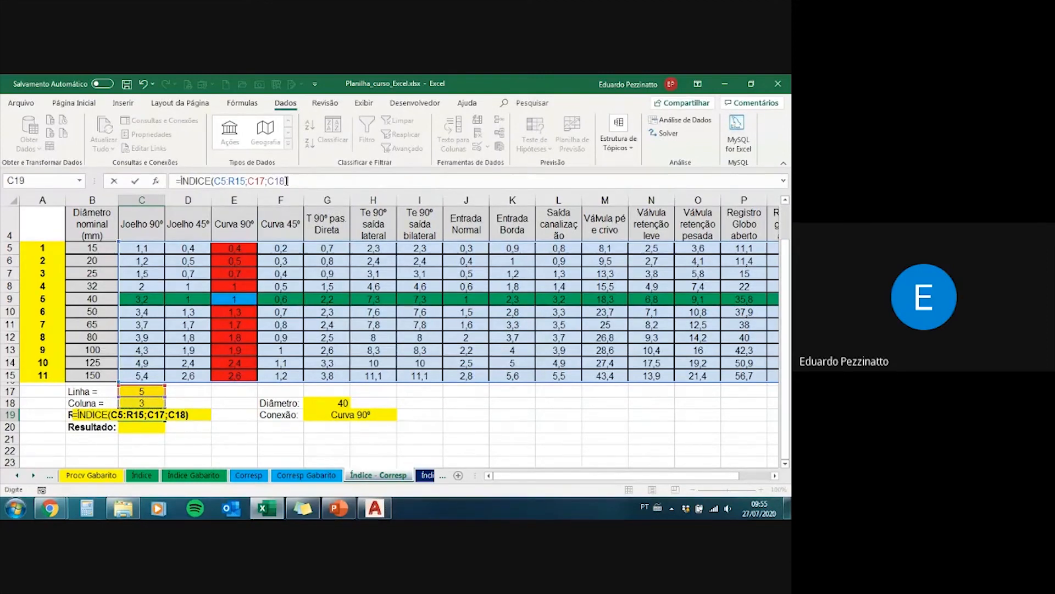
pyautogui.press('Return')
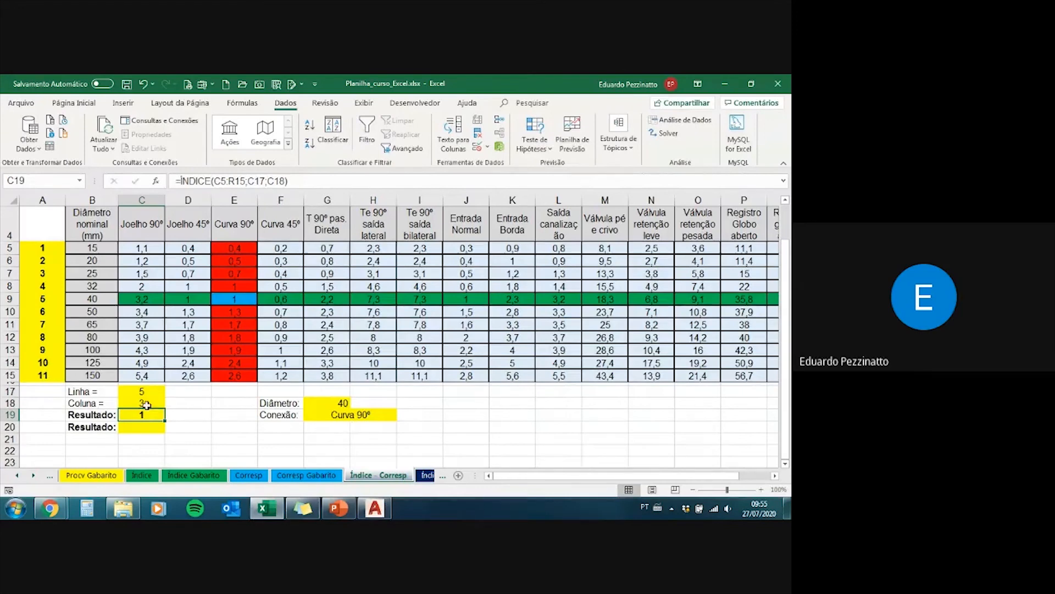
# Step: Test the lookup by changing the Conexão in G19 to "Te 90º saída lateral" and then to "Válvula retenção leve"
pyautogui.moveTo(146, 405); pyautogui.dragTo(140, 389)
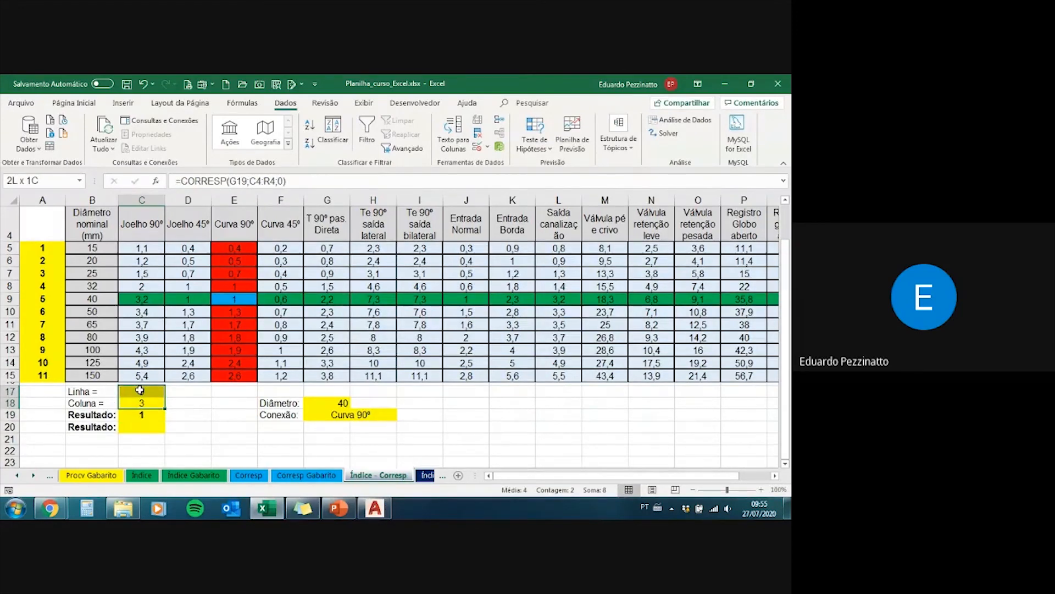
pyautogui.click(334, 416)
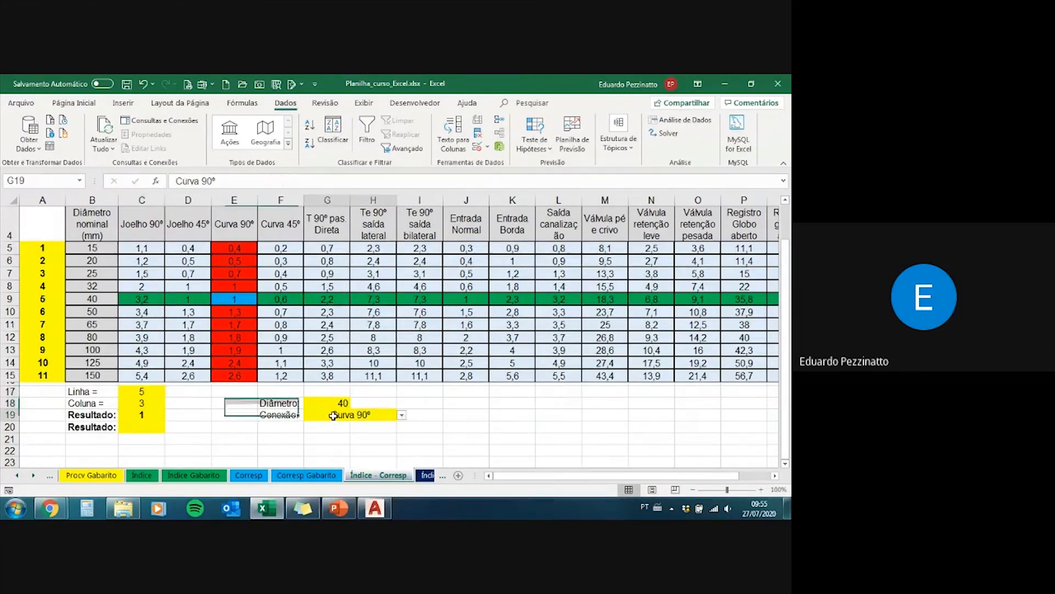
pyautogui.click(402, 415)
pyautogui.click(359, 451)
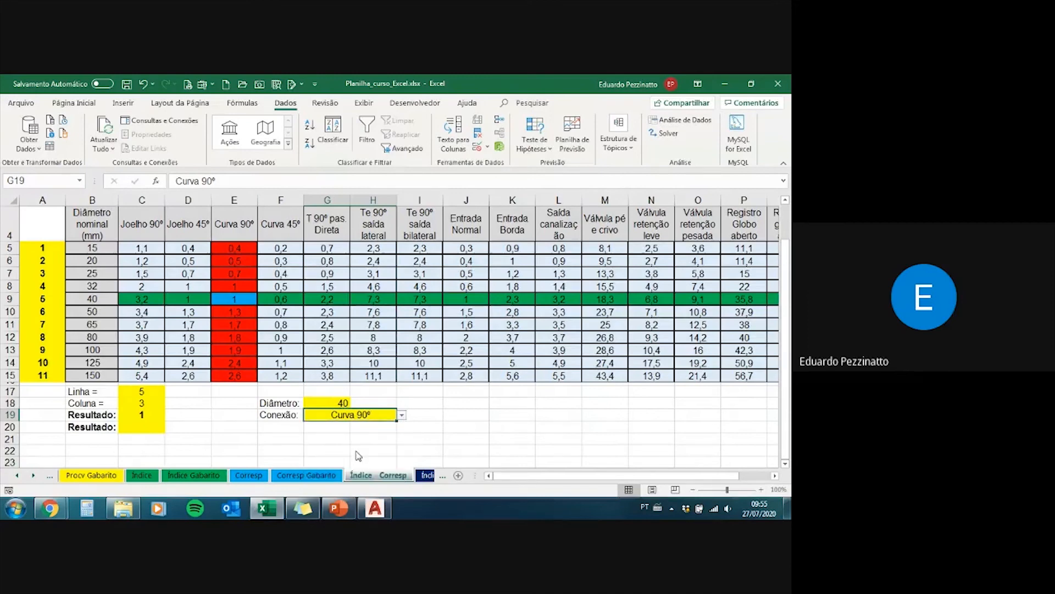
pyautogui.click(402, 416)
pyautogui.click(357, 470)
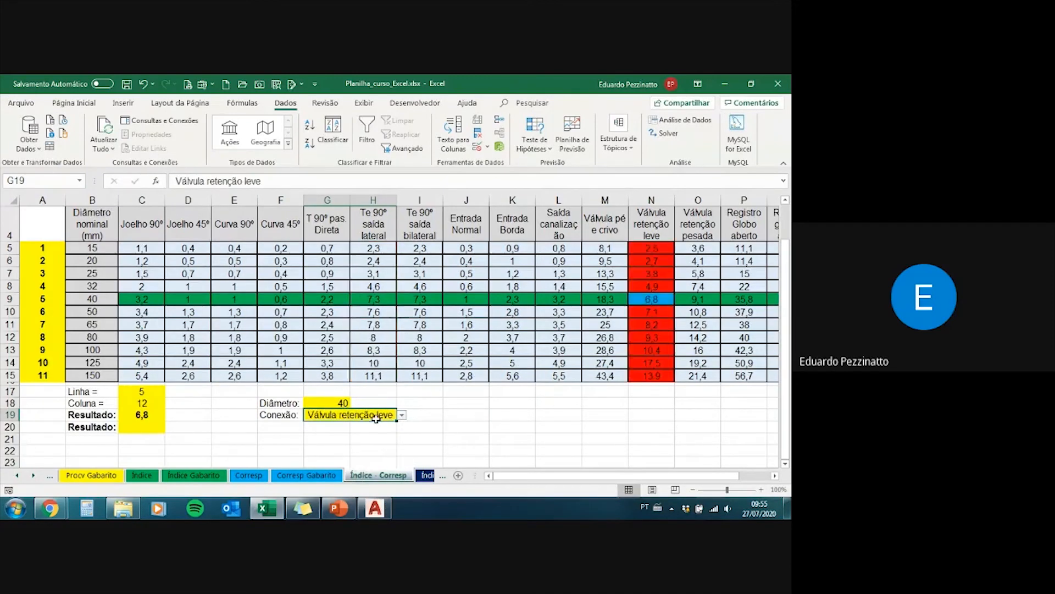
# Step: Set the Diâmetro in G18 to 100 to test the lookup with another row
pyautogui.click(341, 403)
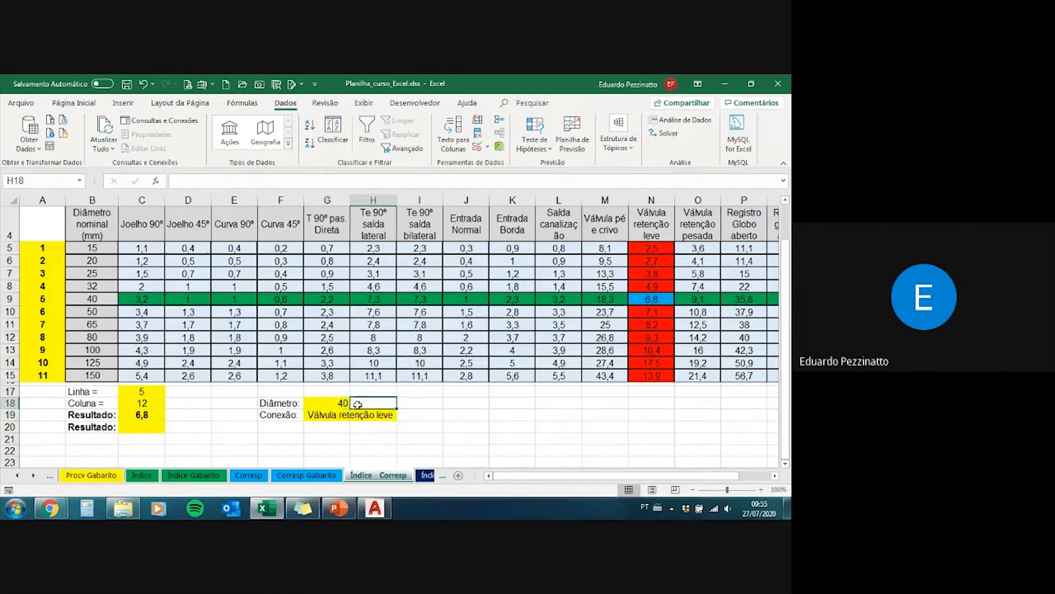
pyautogui.click(355, 403)
pyautogui.click(328, 450)
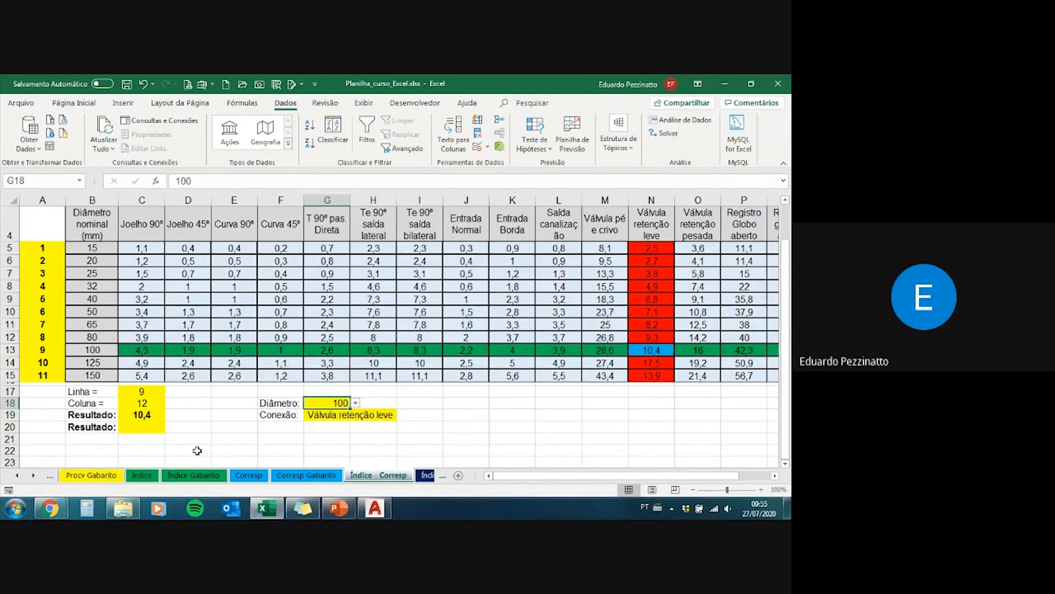
# Step: Hide the Linha and Coluna helper cells B17:C18 by removing their yellow fill and making the text white
pyautogui.moveTo(193, 449); pyautogui.dragTo(41, 391)
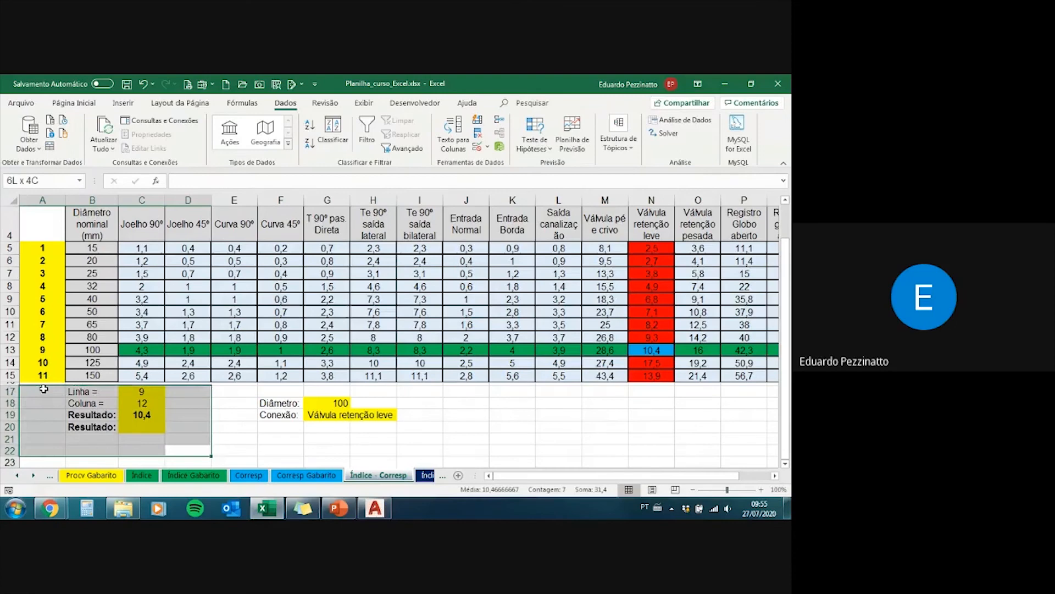
pyautogui.click(88, 104)
pyautogui.moveTo(142, 403); pyautogui.dragTo(110, 391)
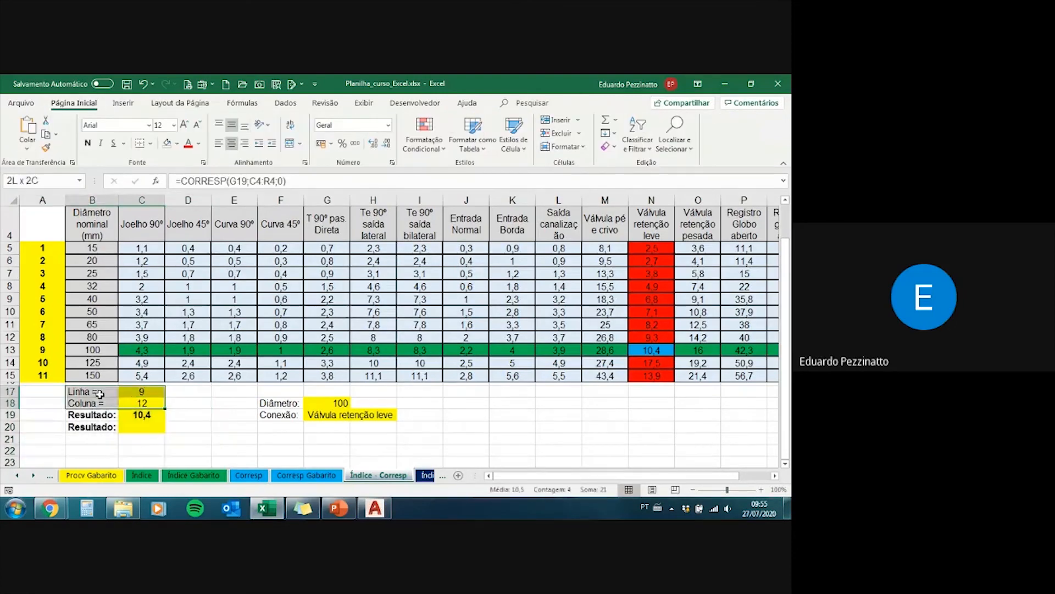
pyautogui.click(166, 144)
pyautogui.click(203, 145)
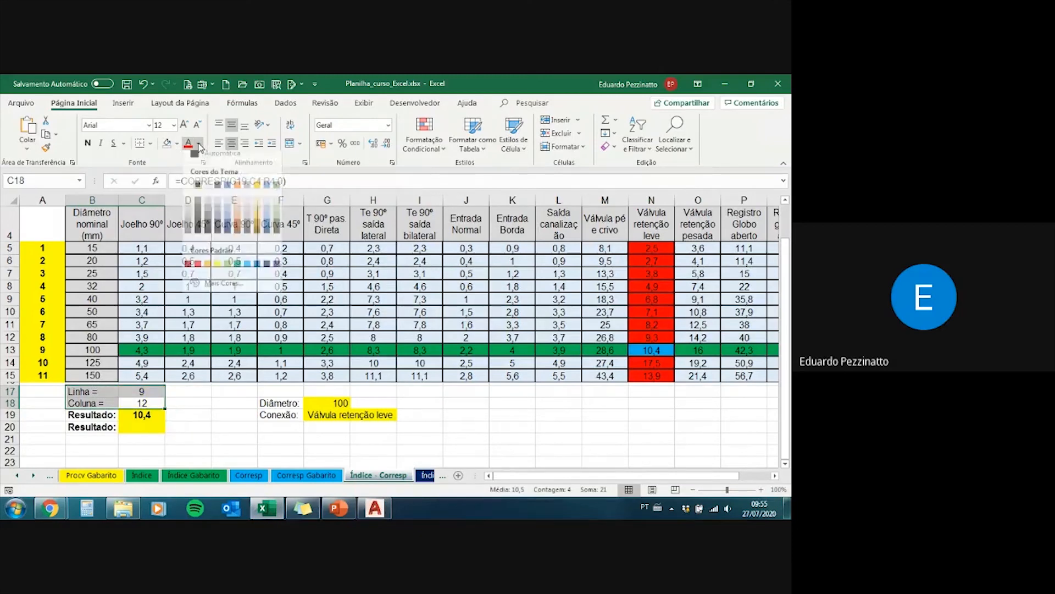
pyautogui.click(193, 195)
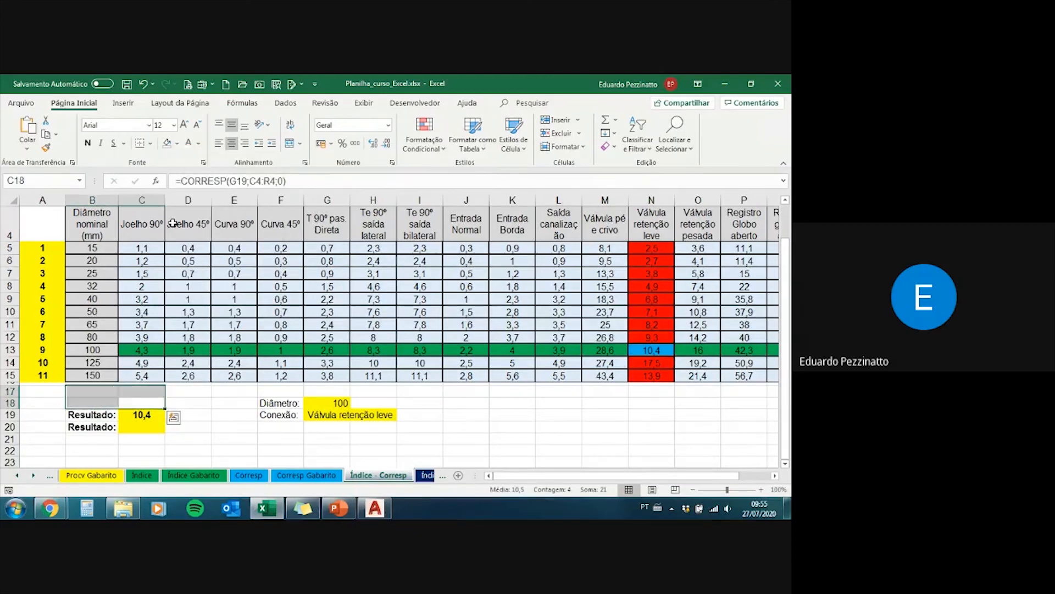
# Step: Hide the unused second Resultado row, B20:C20, with white text and no yellow fill
pyautogui.click(86, 428)
pyautogui.click(189, 144)
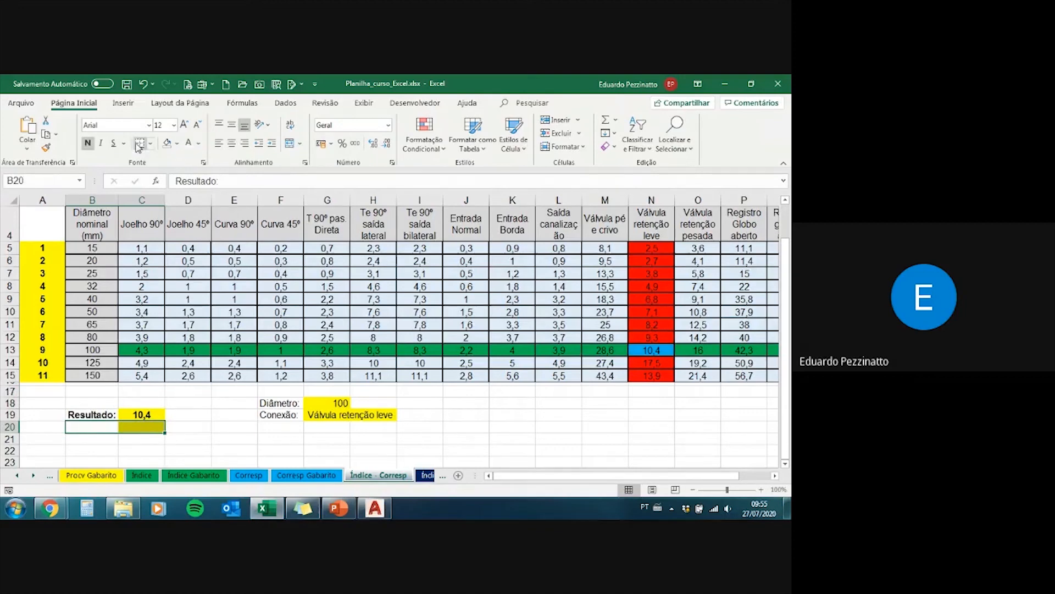
pyautogui.click(167, 144)
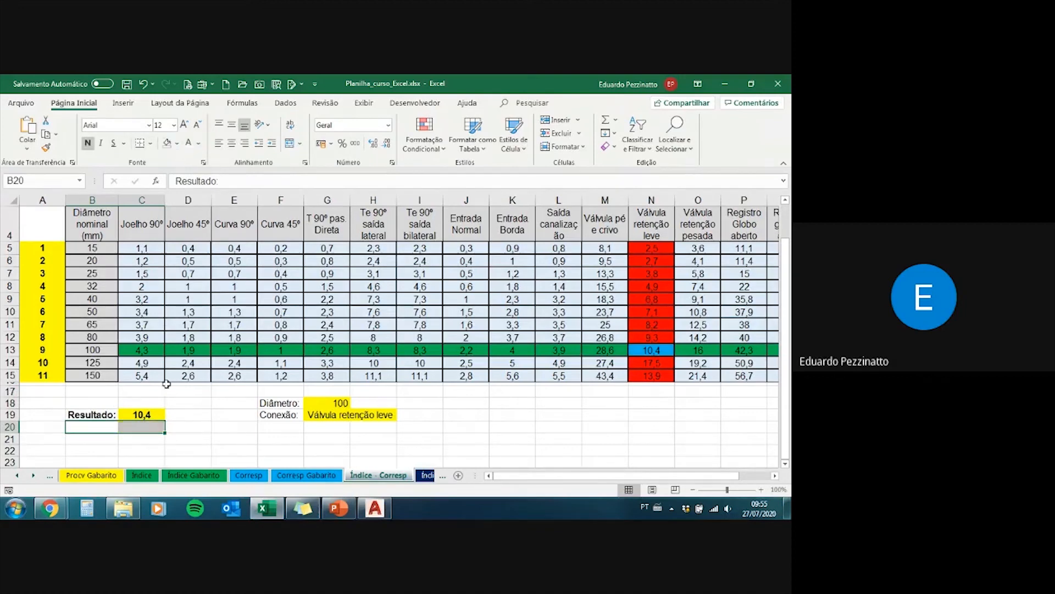
# Step: Remove the yellow fill from the result cell C19
pyautogui.click(141, 414)
pyautogui.click(167, 144)
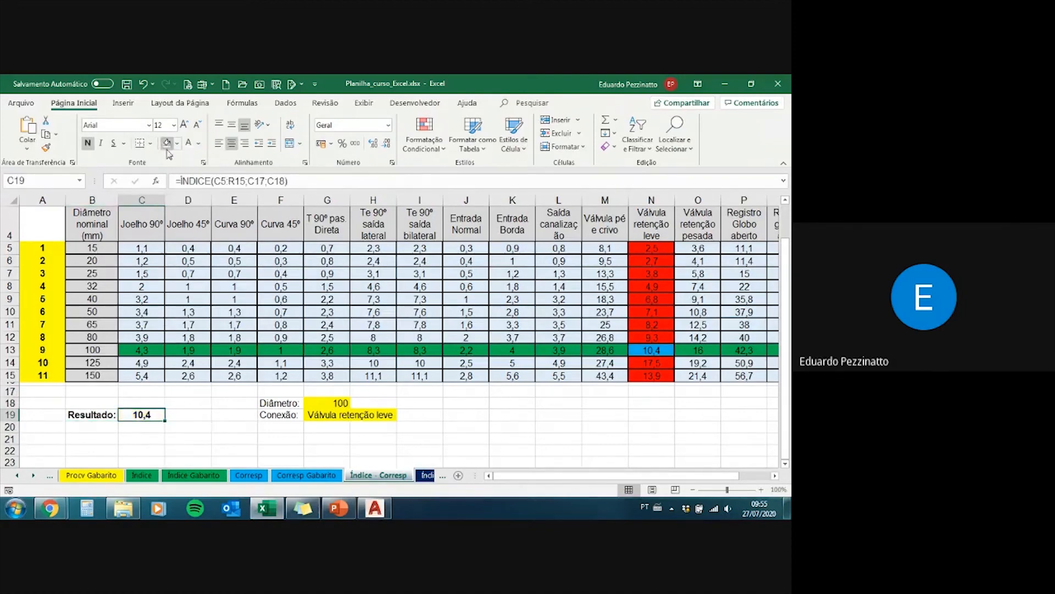
pyautogui.click(201, 415)
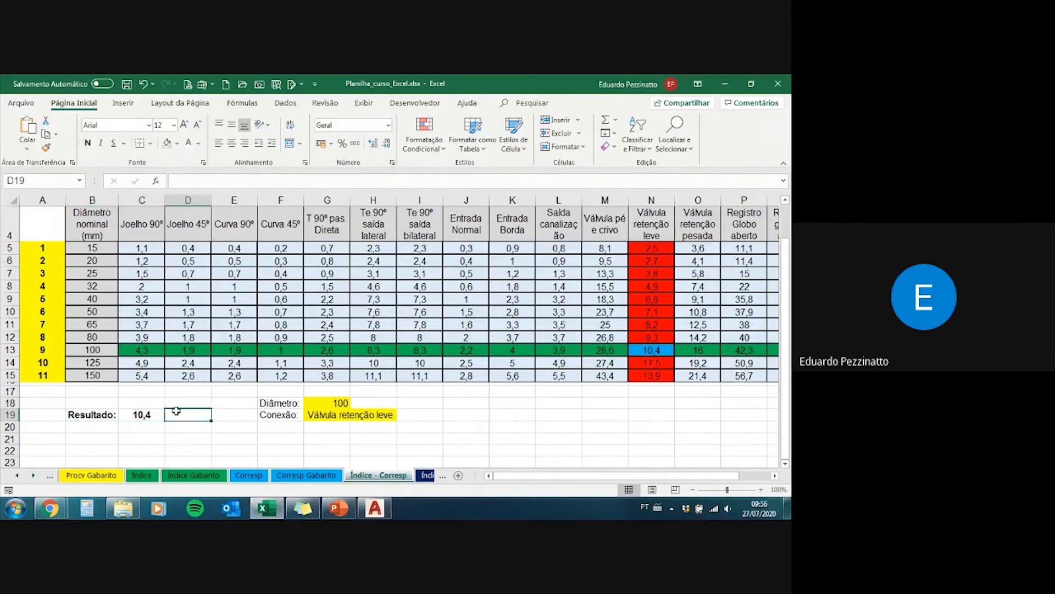
pyautogui.click(139, 414)
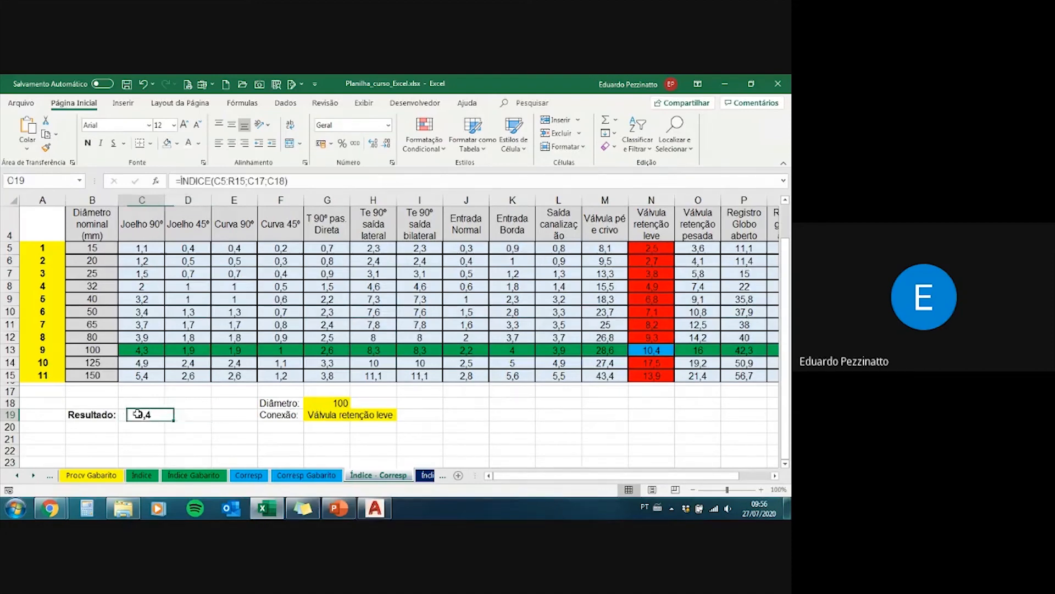
# Step: Set the Diâmetro in G18 to 50 and the Conexão in G19 to "Registro gavesta aberto"
pyautogui.click(338, 403)
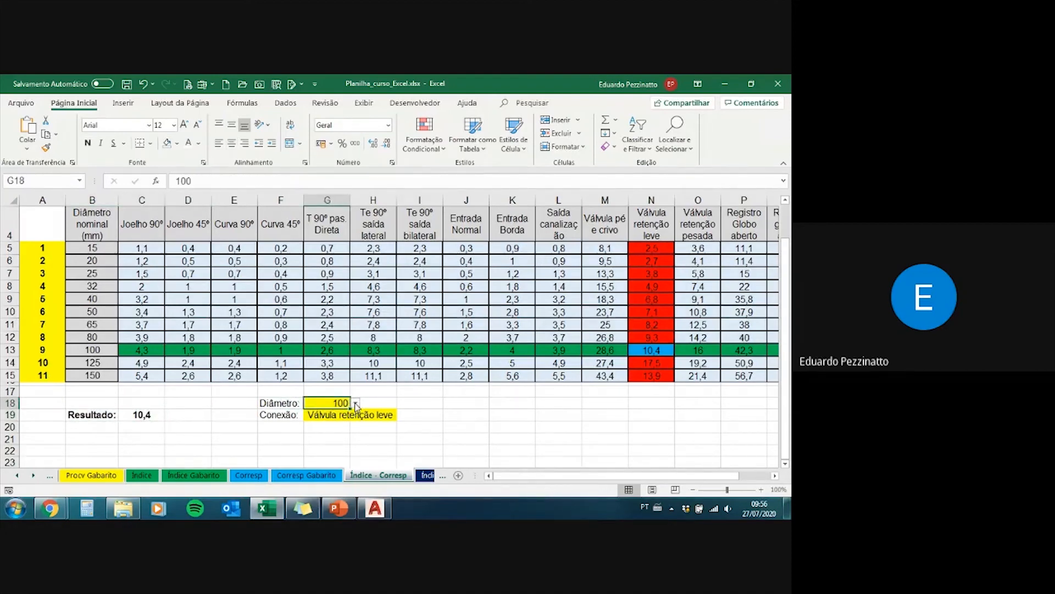
pyautogui.click(356, 405)
pyautogui.click(327, 449)
pyautogui.click(366, 416)
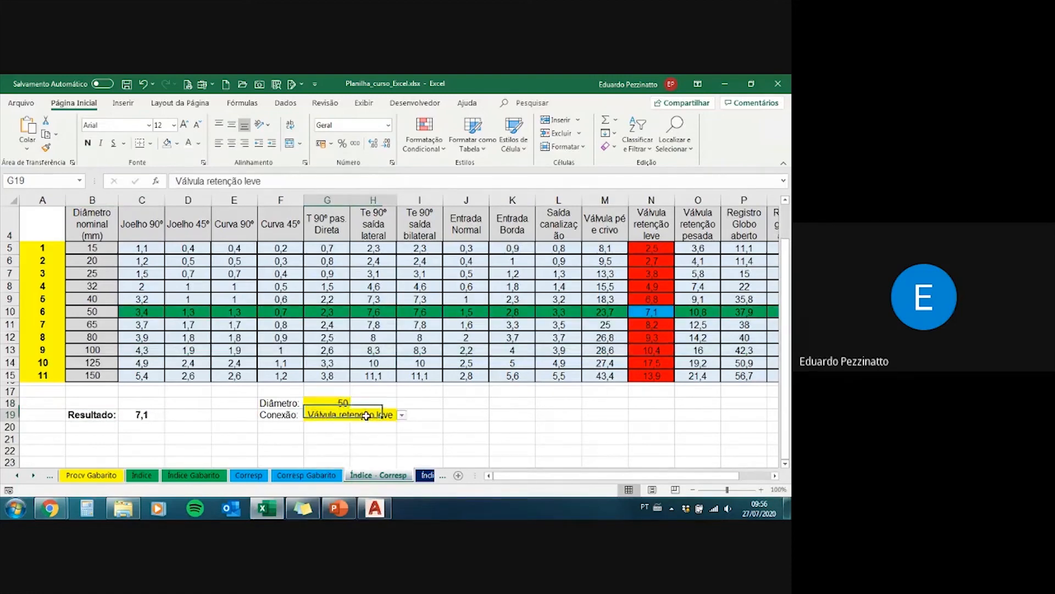
pyautogui.click(402, 416)
pyautogui.click(352, 464)
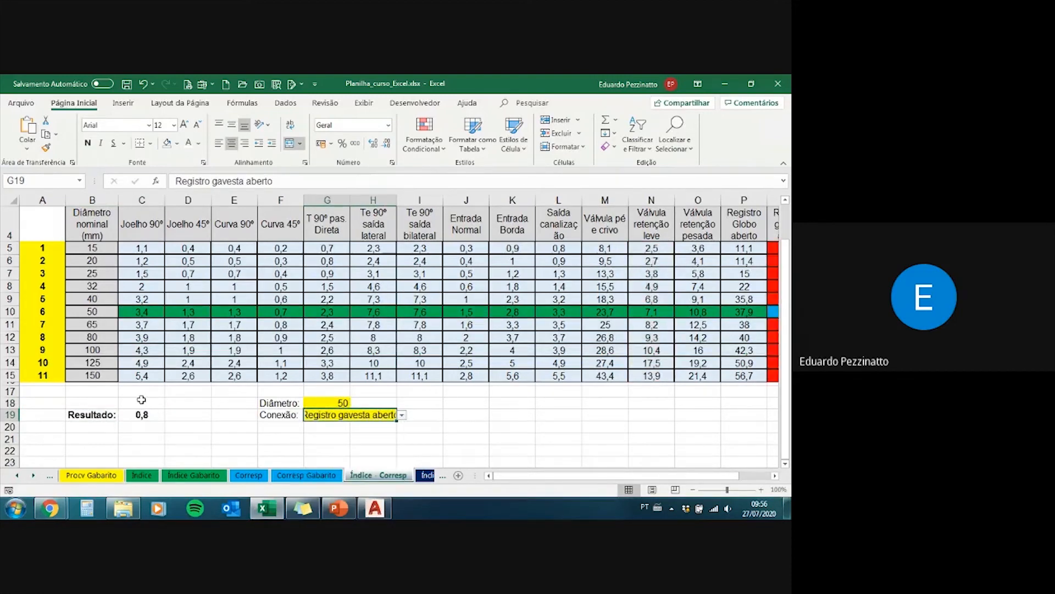
# Step: Review the hidden CORRESP formulas in C17 and C18 and the ÍNDICE formula in C19
pyautogui.click(141, 400)
pyautogui.moveTo(141, 391); pyautogui.dragTo(141, 402)
pyautogui.click(143, 400)
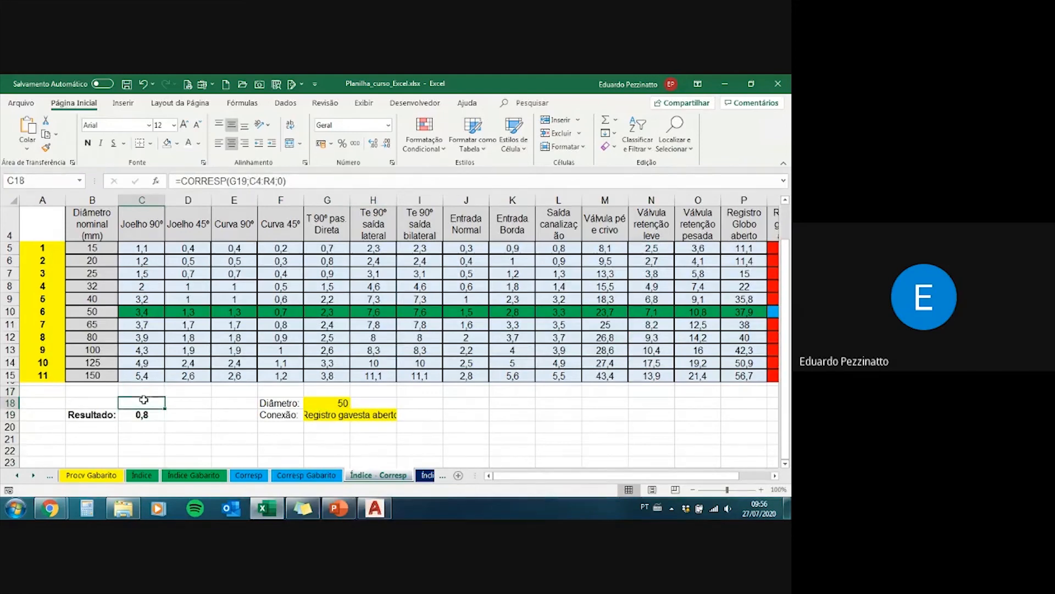
pyautogui.click(144, 391)
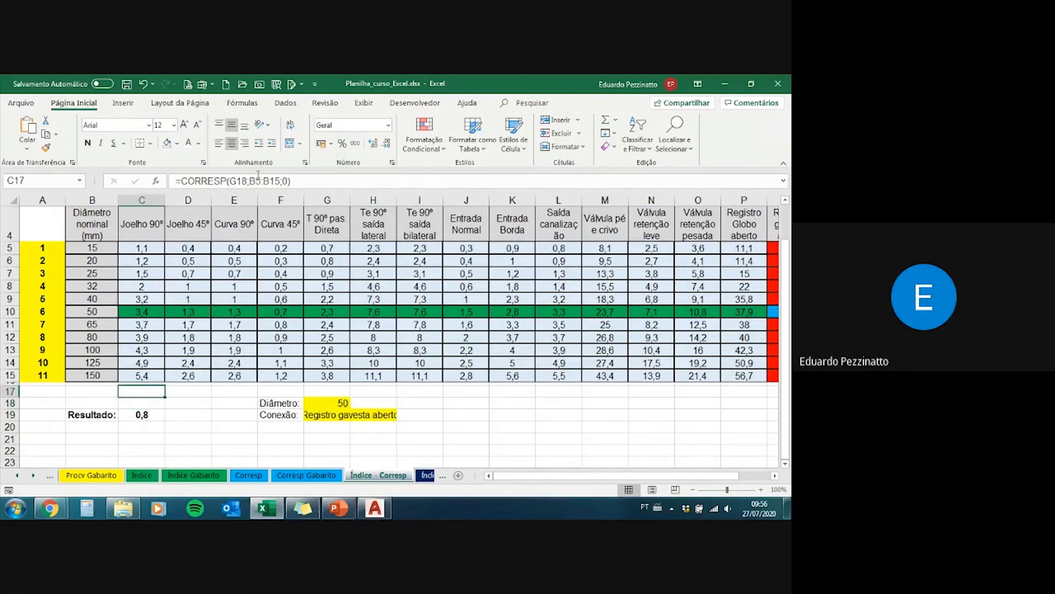
pyautogui.moveTo(141, 414)
pyautogui.mouseDown()
pyautogui.moveTo(97, 411)
pyautogui.moveTo(134, 413)
pyautogui.mouseUp()
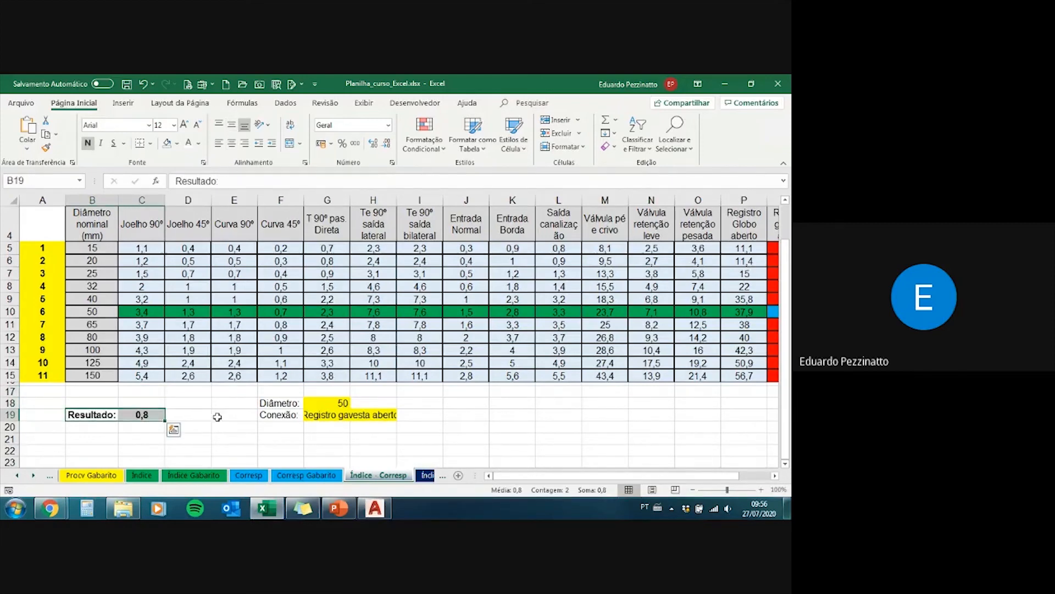
pyautogui.click(160, 415)
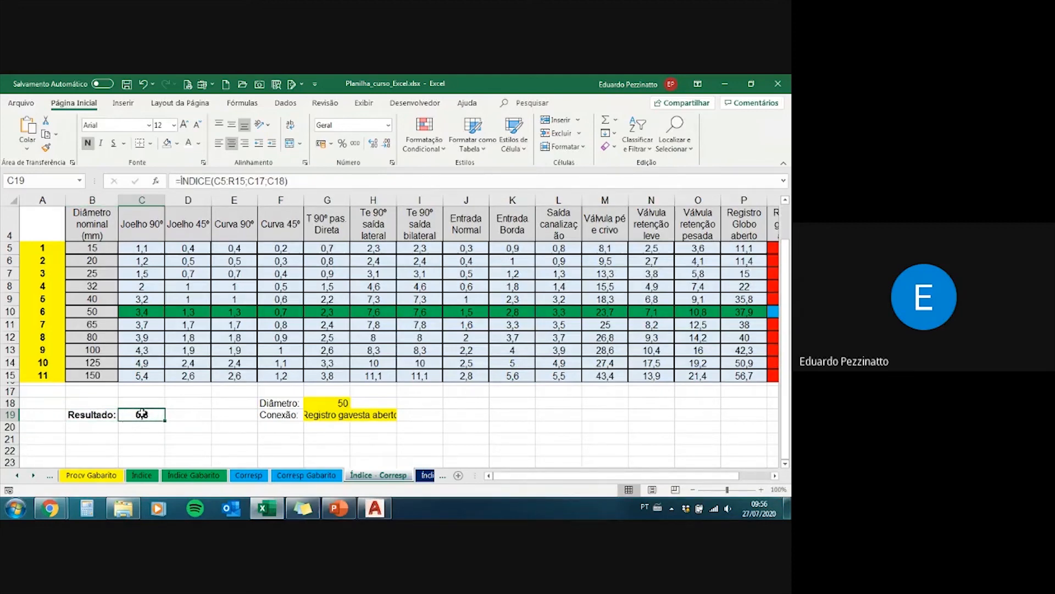
# Step: Set the Conexão in G19 to "Válvula retenção leve"
pyautogui.click(144, 388)
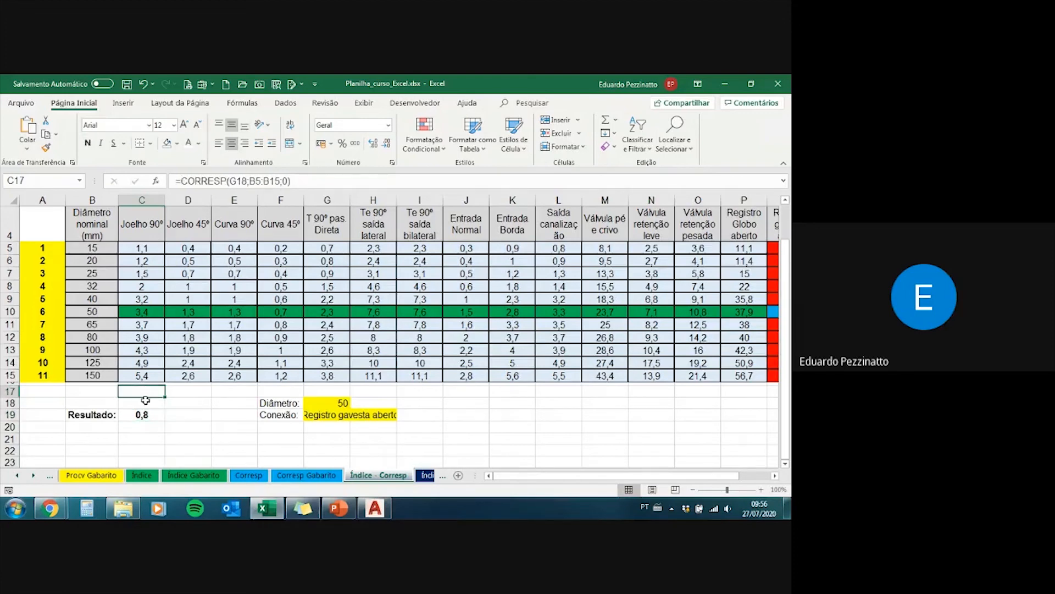
pyautogui.click(360, 416)
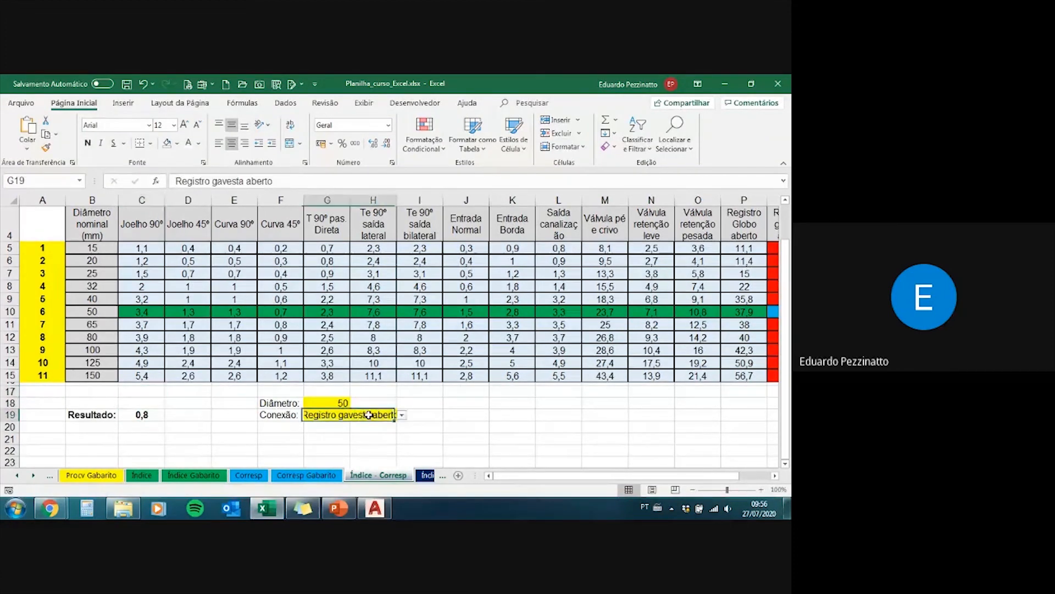
pyautogui.click(403, 416)
pyautogui.click(341, 445)
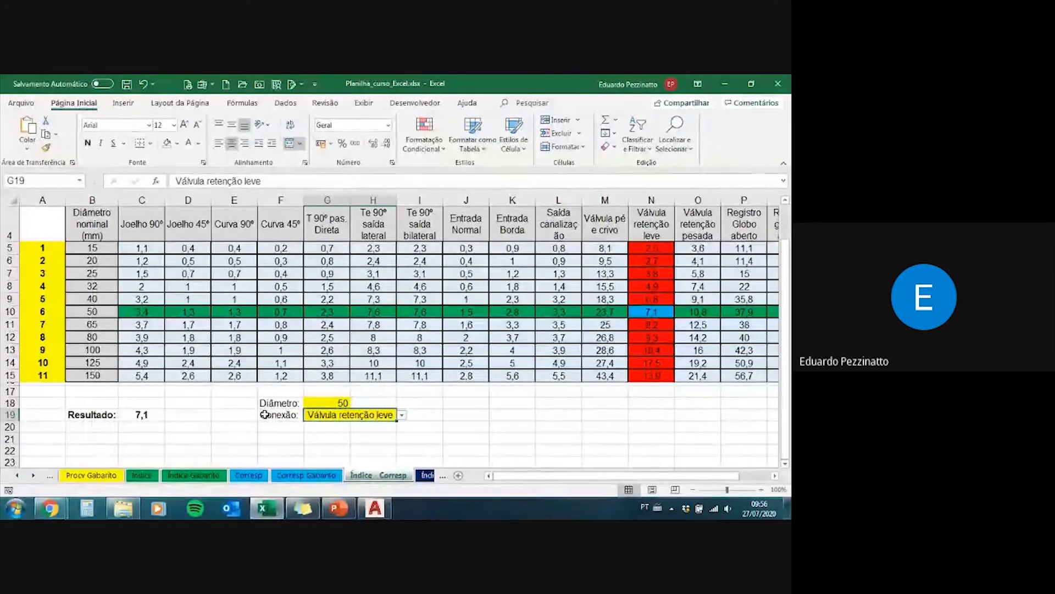
# Step: Restore the automatic font colour in the hidden helper cells B17:C18 and the second Resultado row B20:C20
pyautogui.moveTo(132, 416); pyautogui.dragTo(137, 391)
pyautogui.click(199, 143)
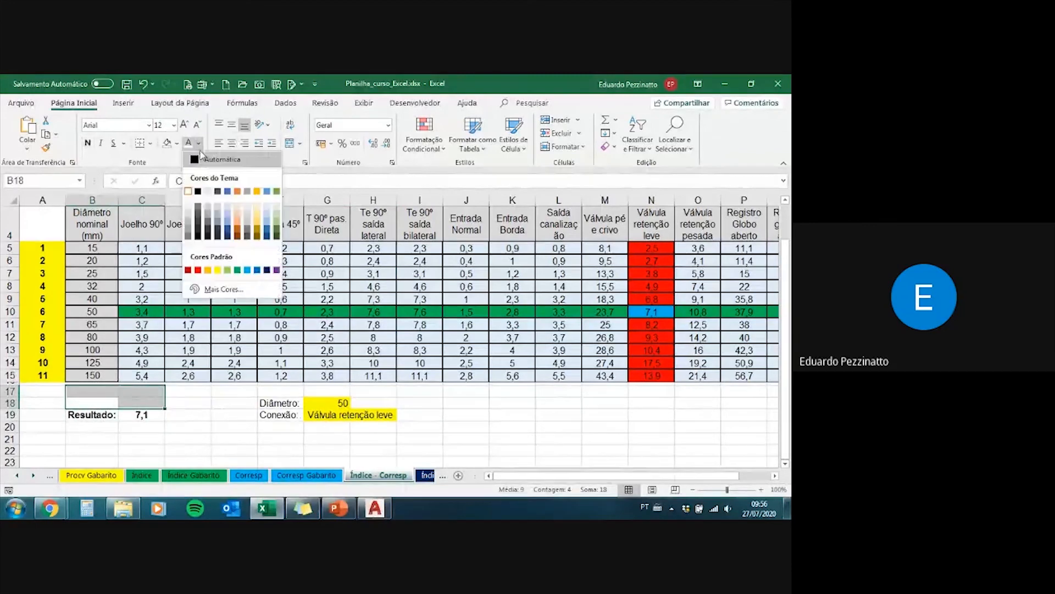
pyautogui.click(202, 160)
pyautogui.click(188, 416)
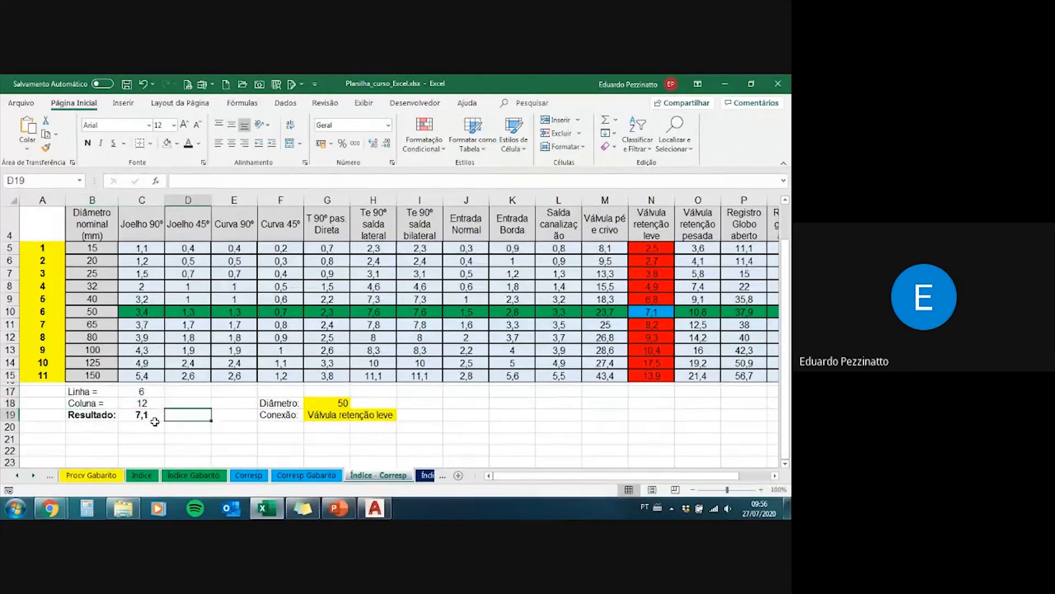
pyautogui.click(105, 425)
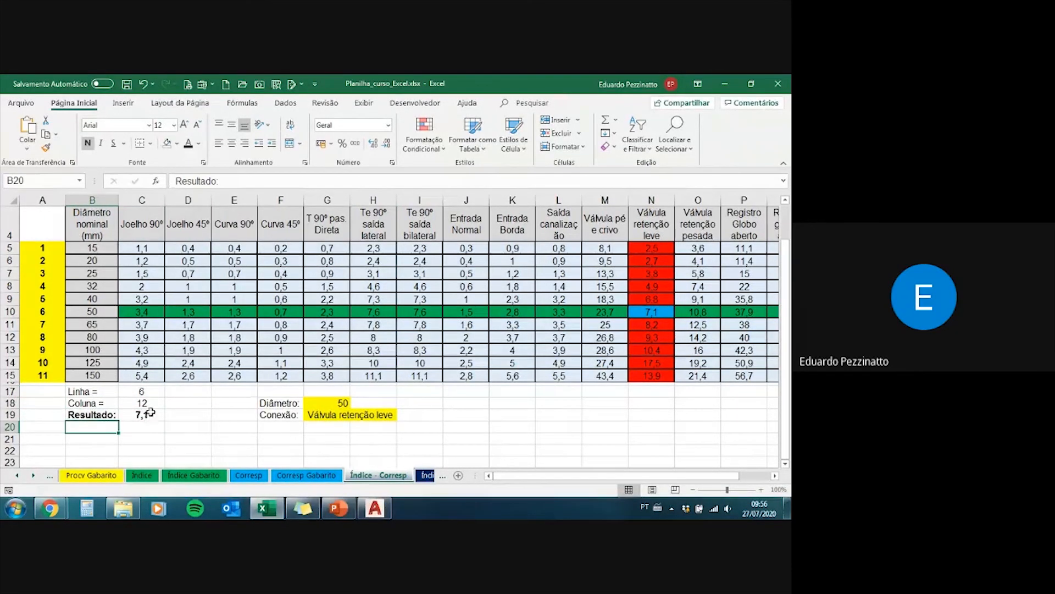
pyautogui.moveTo(111, 422); pyautogui.dragTo(142, 429)
pyautogui.click(188, 143)
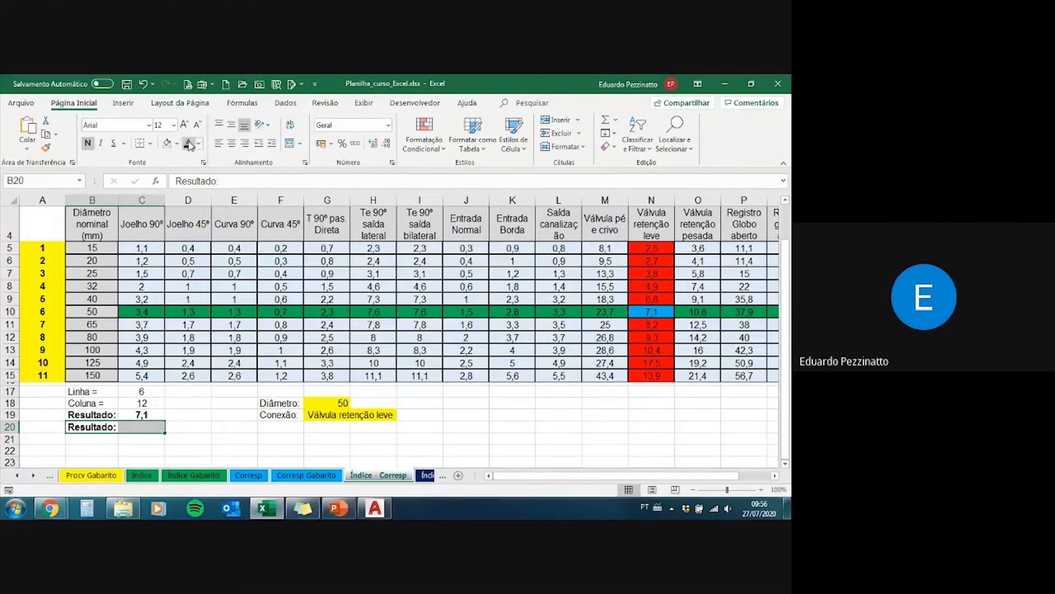
pyautogui.click(142, 431)
# Step: Copy the formula text =ÍNDICE(C5:R15;C17;C18) from C19 into the second result cell C20
pyautogui.click(142, 416)
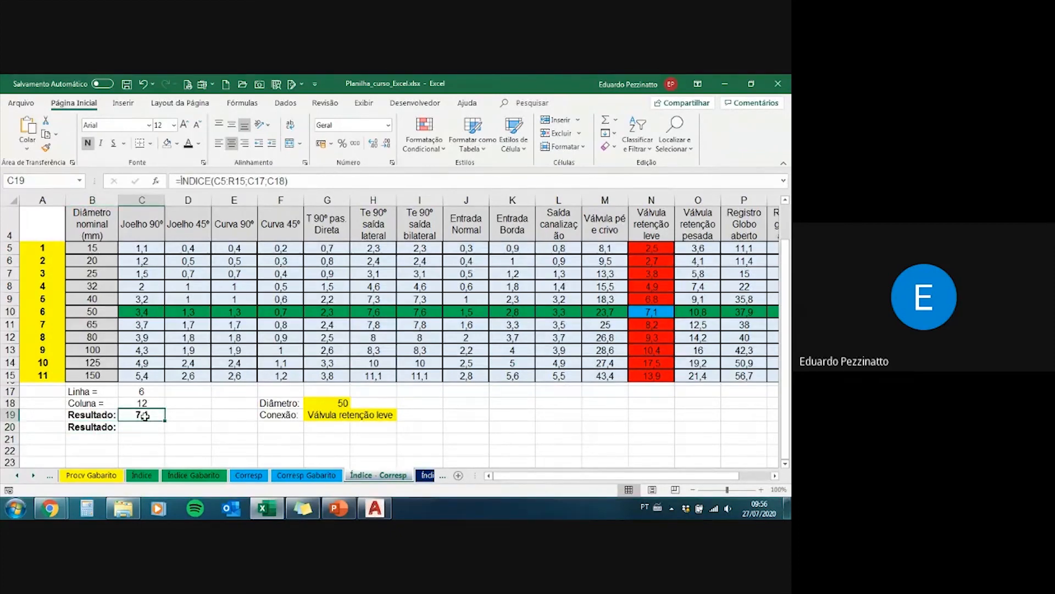
pyautogui.moveTo(285, 180); pyautogui.dragTo(168, 180)
pyautogui.hotkey('ctrl', 'c')
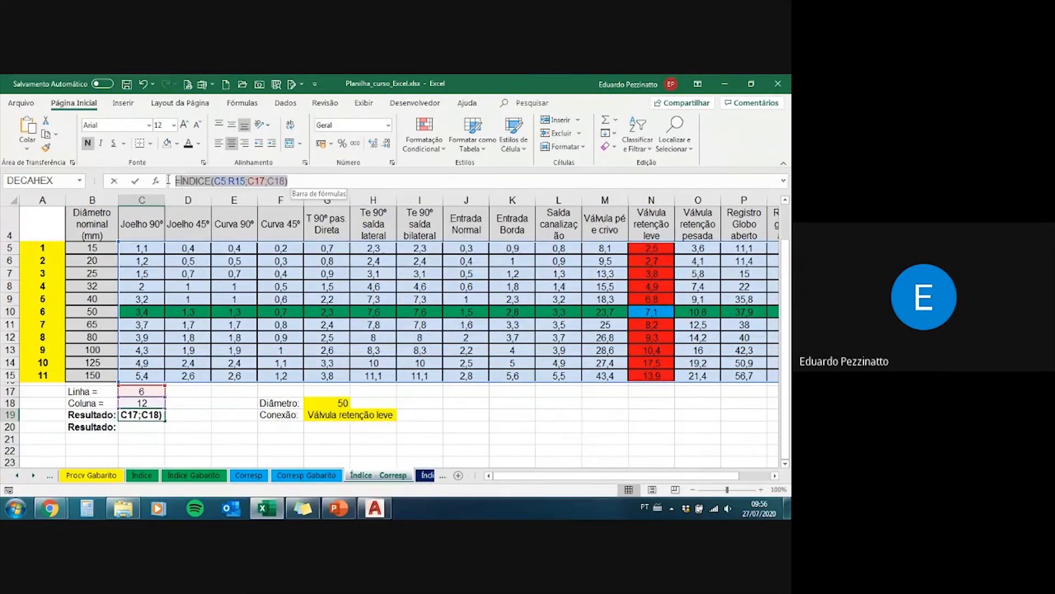
pyautogui.press('Escape')
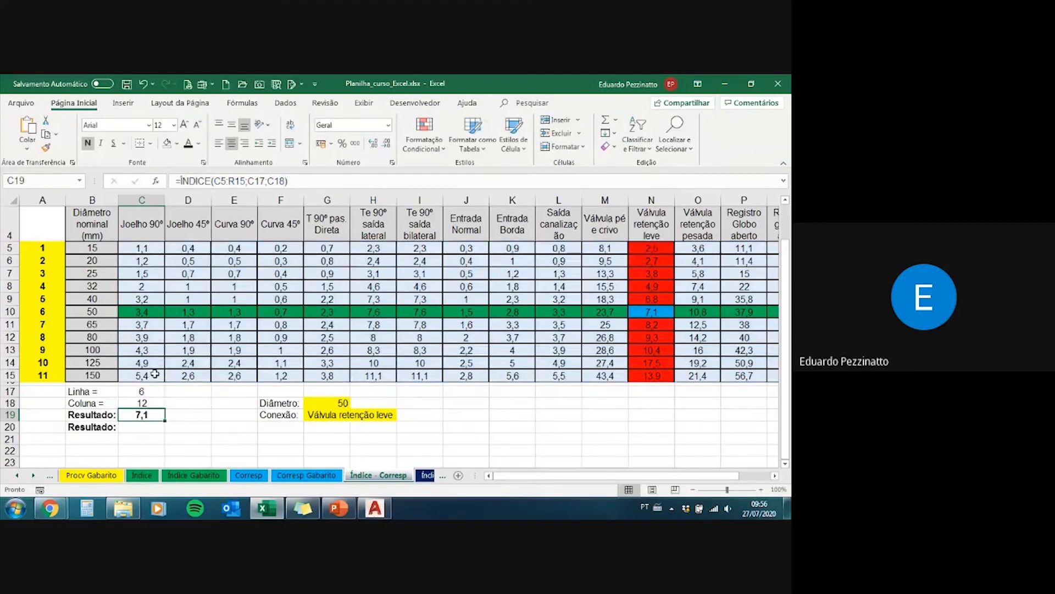
pyautogui.moveTo(288, 181); pyautogui.dragTo(180, 181)
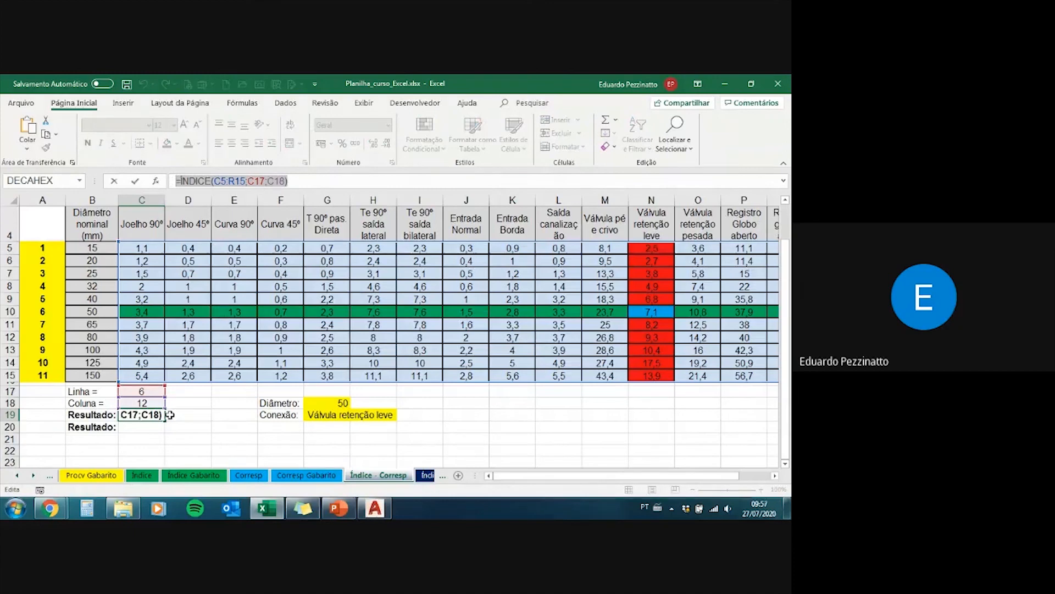
pyautogui.press('Return')
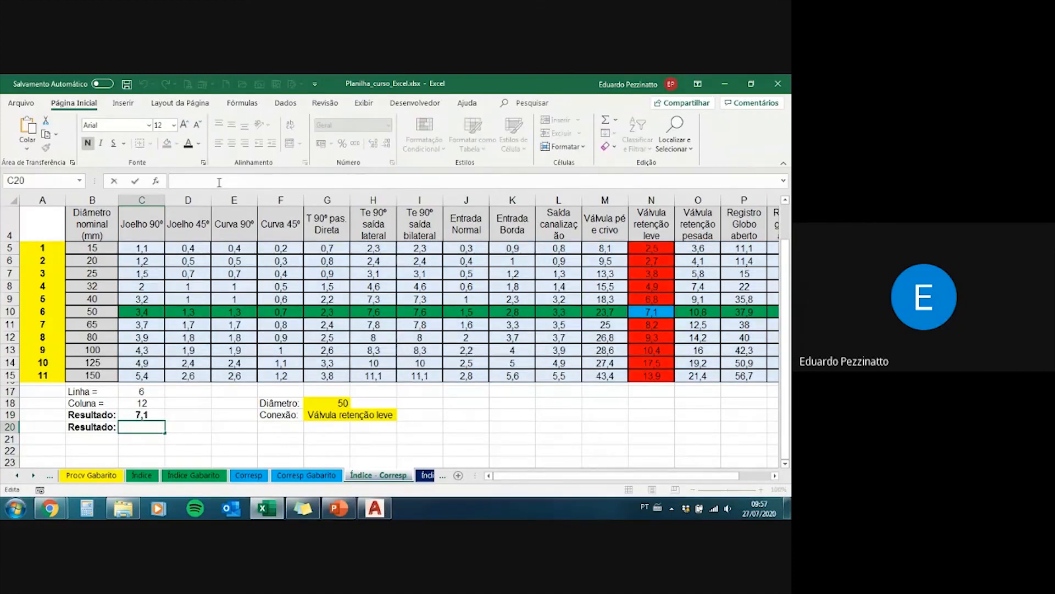
pyautogui.hotkey('ctrl', 'v')
pyautogui.hotkey('ctrl', 'Return')
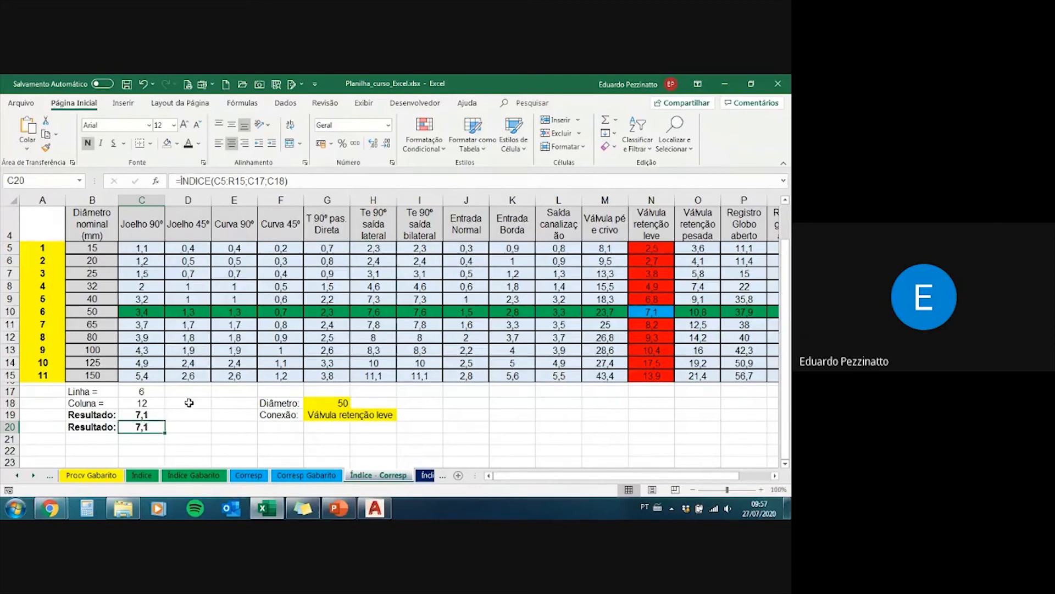
# Step: Replace the row reference C17 in C20's ÍNDICE formula with CORRESP(G18;B5:B15;0), copied from C17
pyautogui.press('Up')
pyautogui.press('Up')
pyautogui.press('Up')
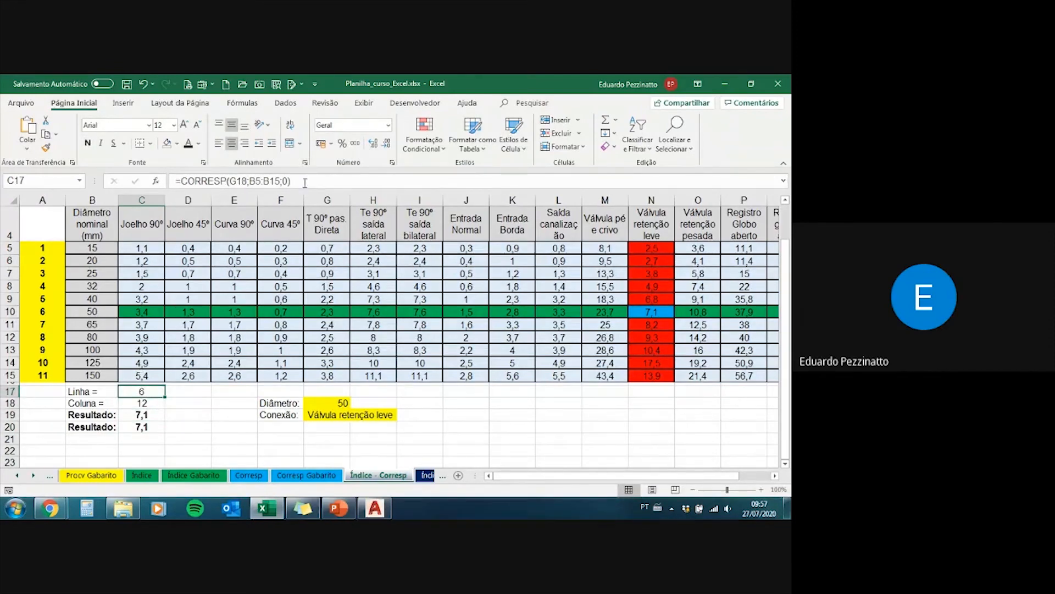
pyautogui.moveTo(292, 181); pyautogui.dragTo(181, 181)
pyautogui.hotkey('ctrl', 'c')
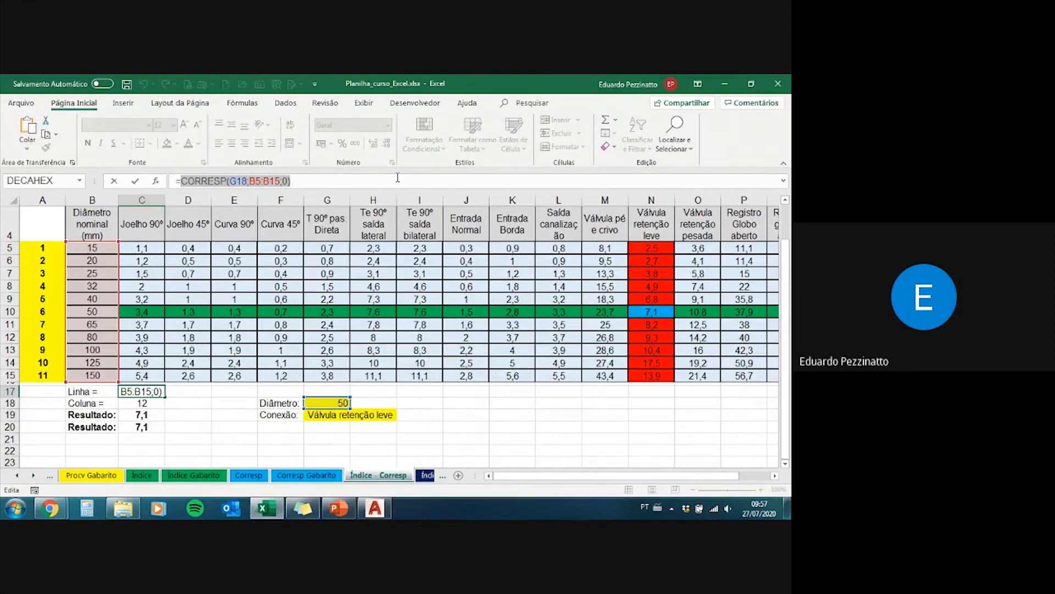
pyautogui.press('Escape')
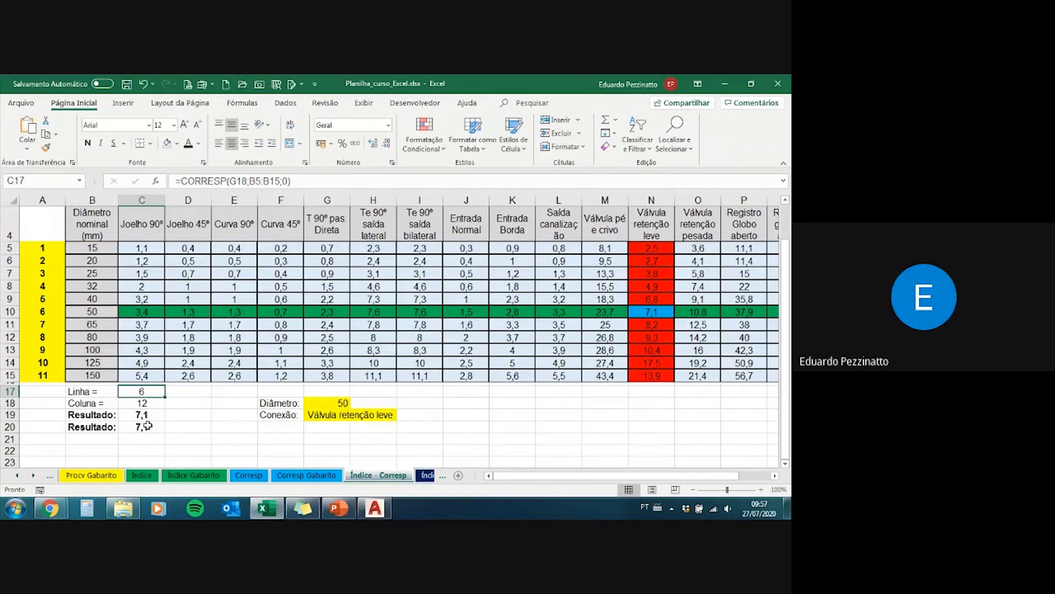
pyautogui.click(144, 431)
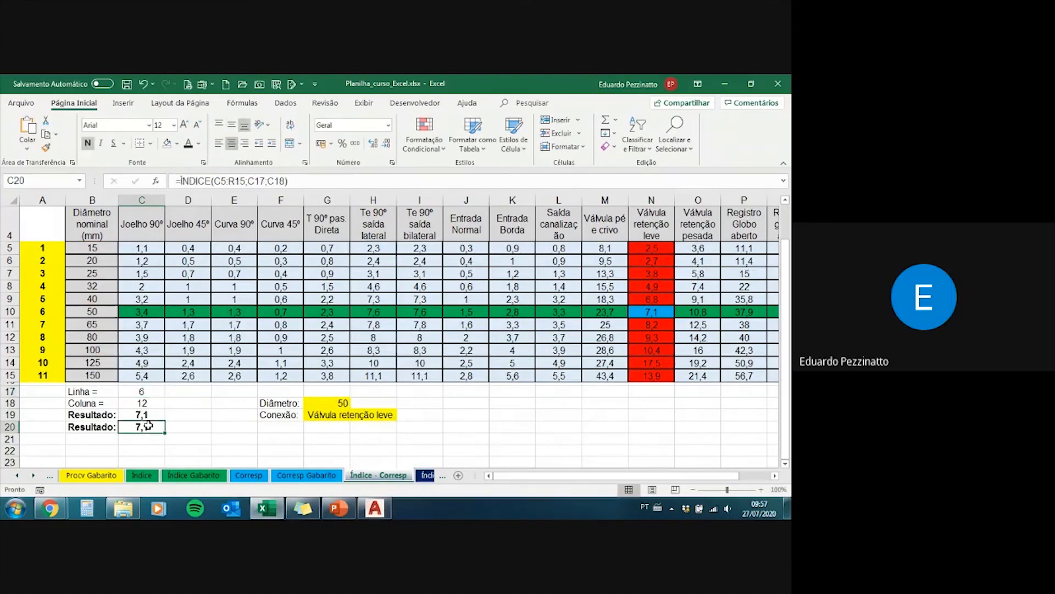
pyautogui.click(262, 182)
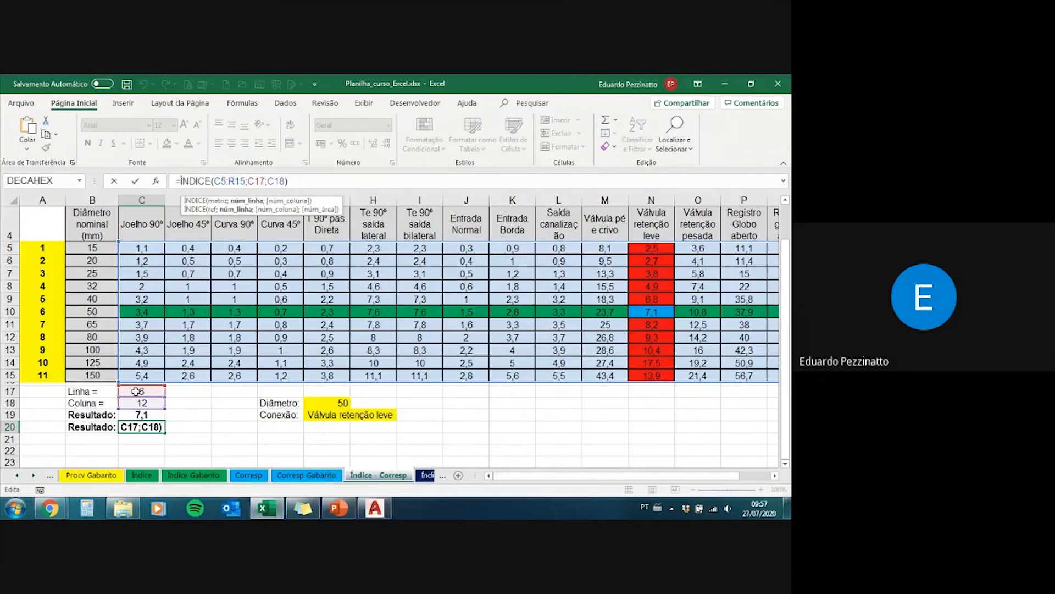
pyautogui.press('BackSpace')
pyautogui.press('BackSpace')
pyautogui.press('BackSpace')
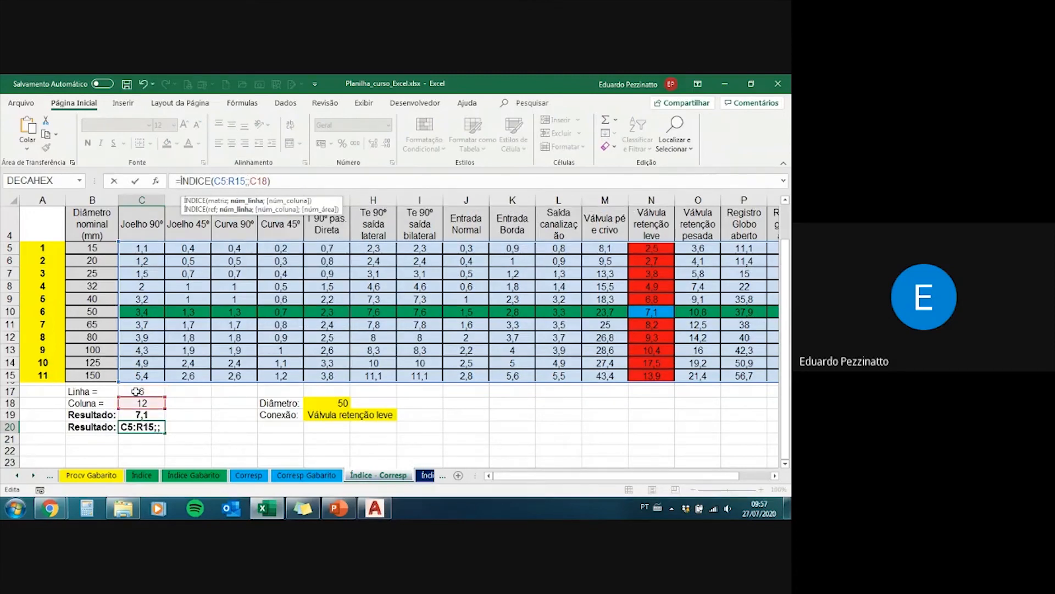
pyautogui.hotkey('ctrl', 'v')
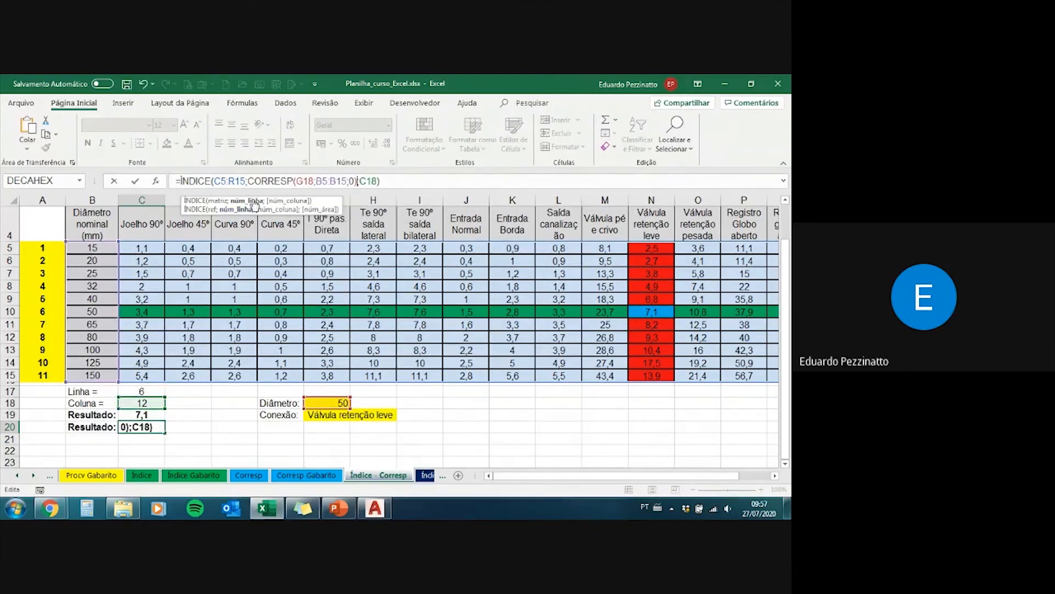
pyautogui.hotkey('ctrl', 'Return')
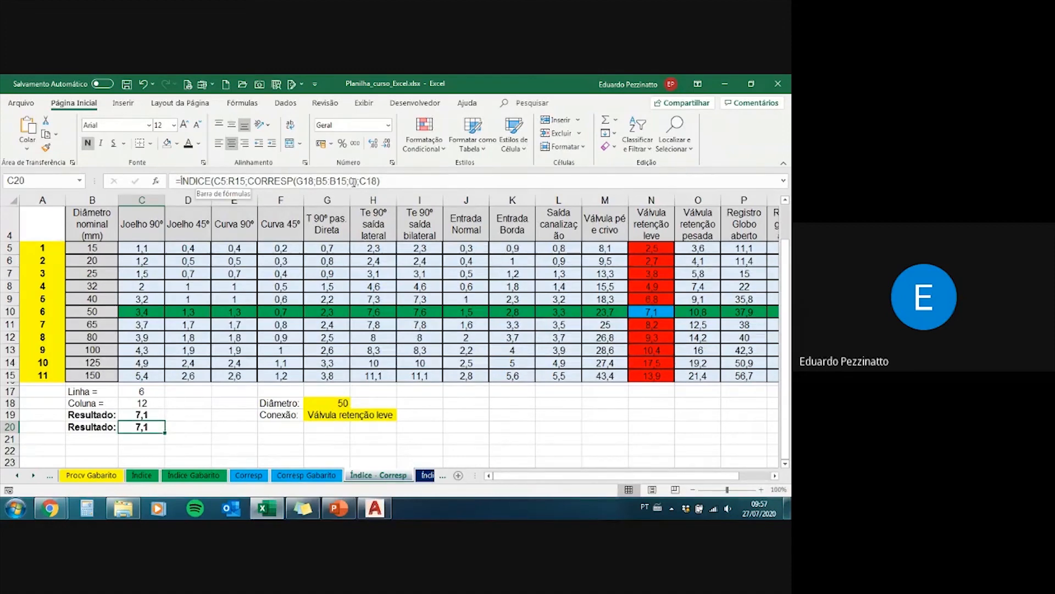
# Step: Replace the column reference C18 in C20's ÍNDICE formula with CORRESP(G19;C4:R4;0), copied from C18
pyautogui.click(143, 416)
pyautogui.click(150, 428)
pyautogui.click(150, 404)
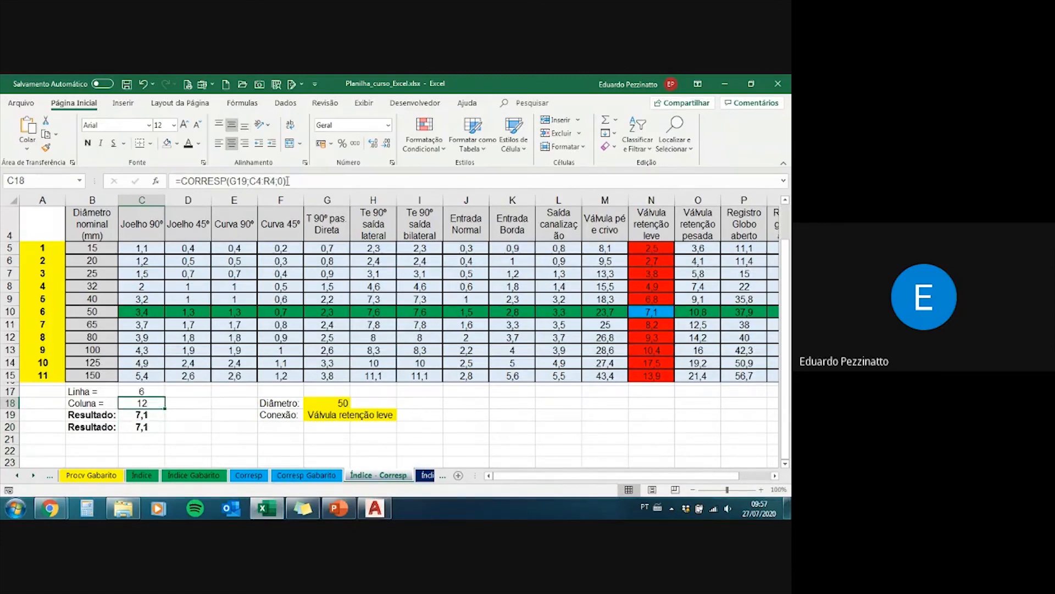
pyautogui.moveTo(287, 181); pyautogui.dragTo(188, 181)
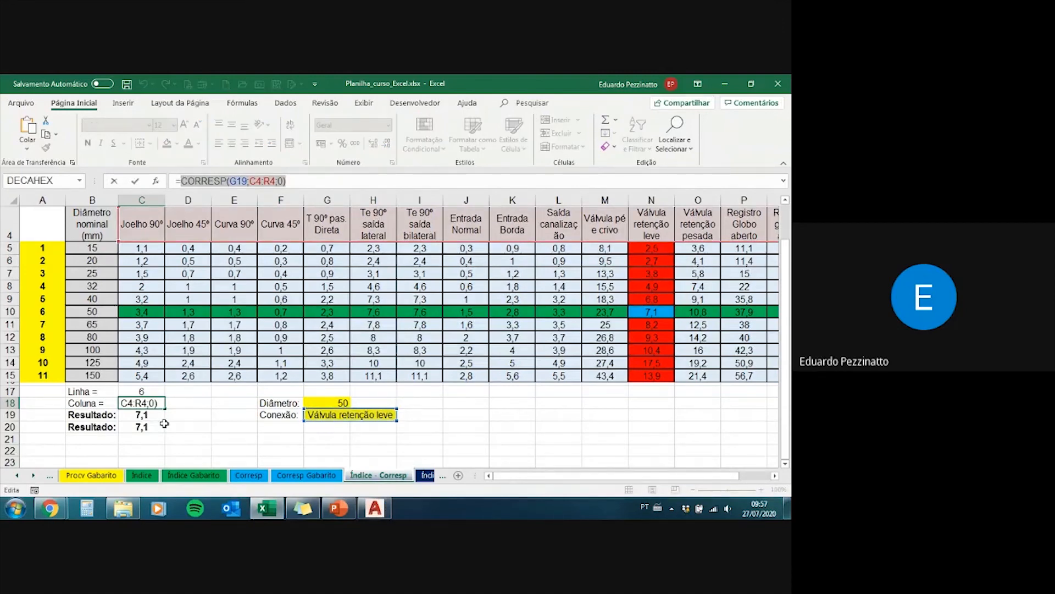
pyautogui.press('Escape')
pyautogui.click(148, 429)
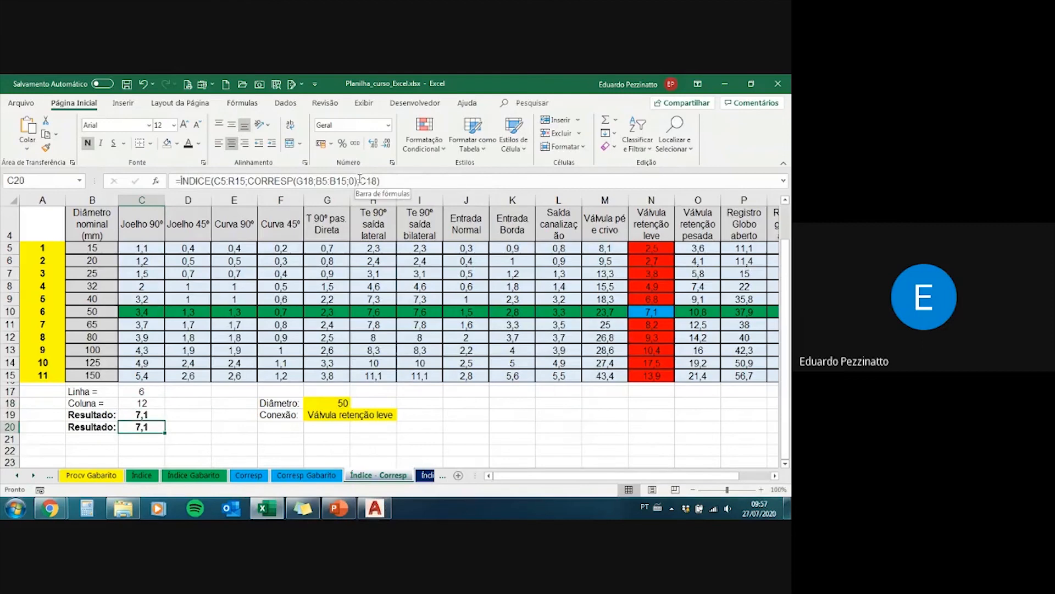
pyautogui.doubleClick(370, 181)
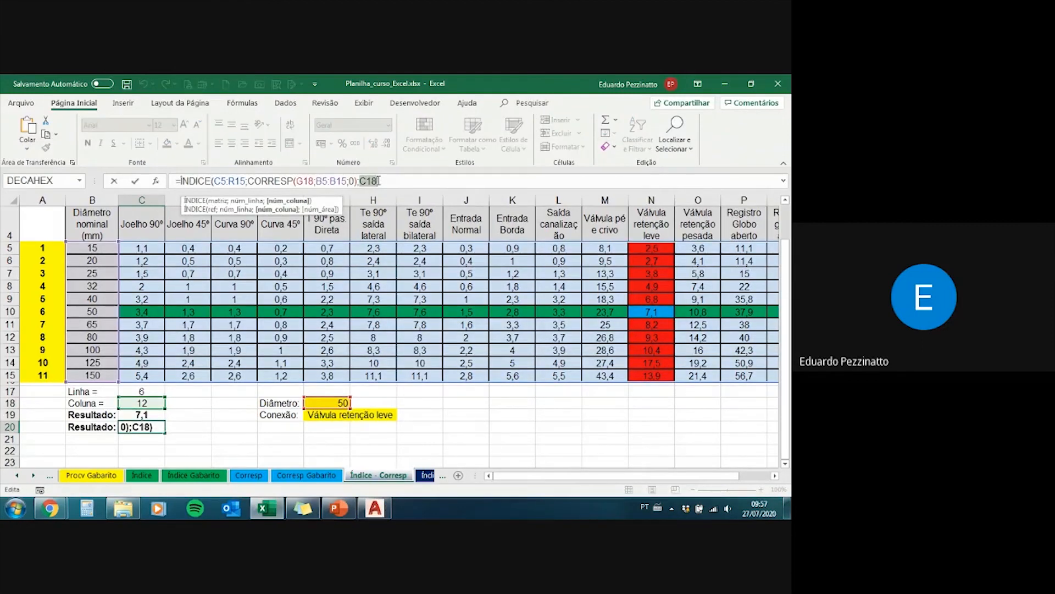
pyautogui.write('CORRESP(G19;C4:R4;0)')
pyautogui.hotkey('ctrl', 'Return')
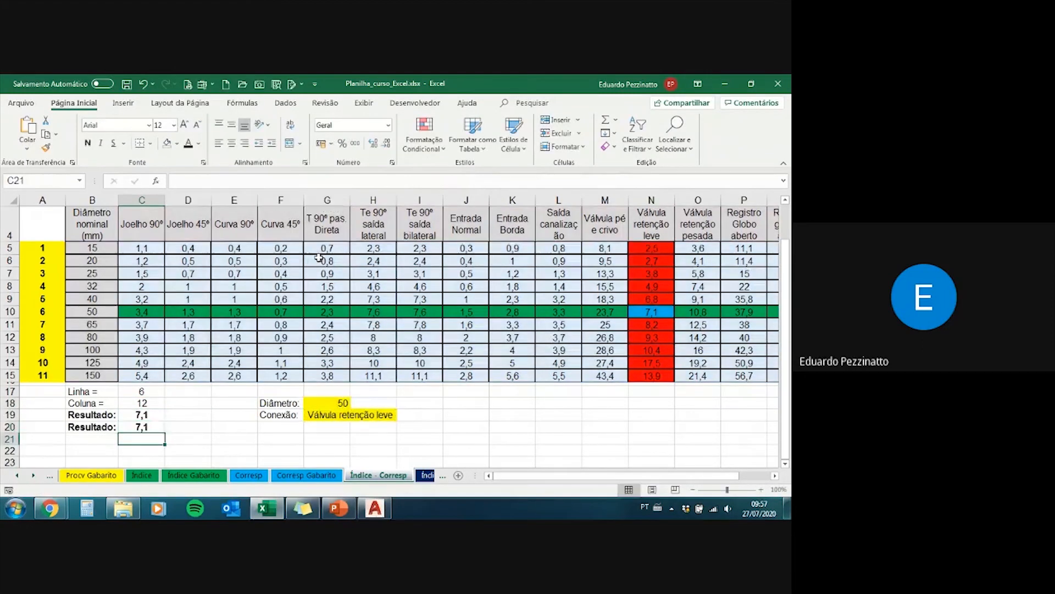
# Step: Review the nested ÍNDICE and CORRESP formula in C20
pyautogui.click(332, 176)
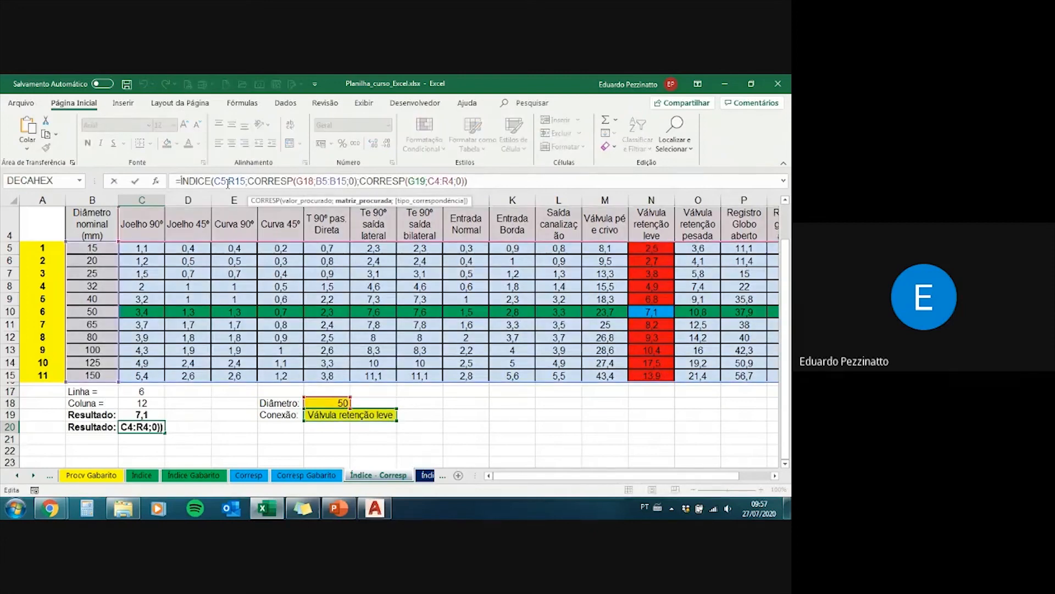
pyautogui.moveTo(181, 181); pyautogui.dragTo(480, 185)
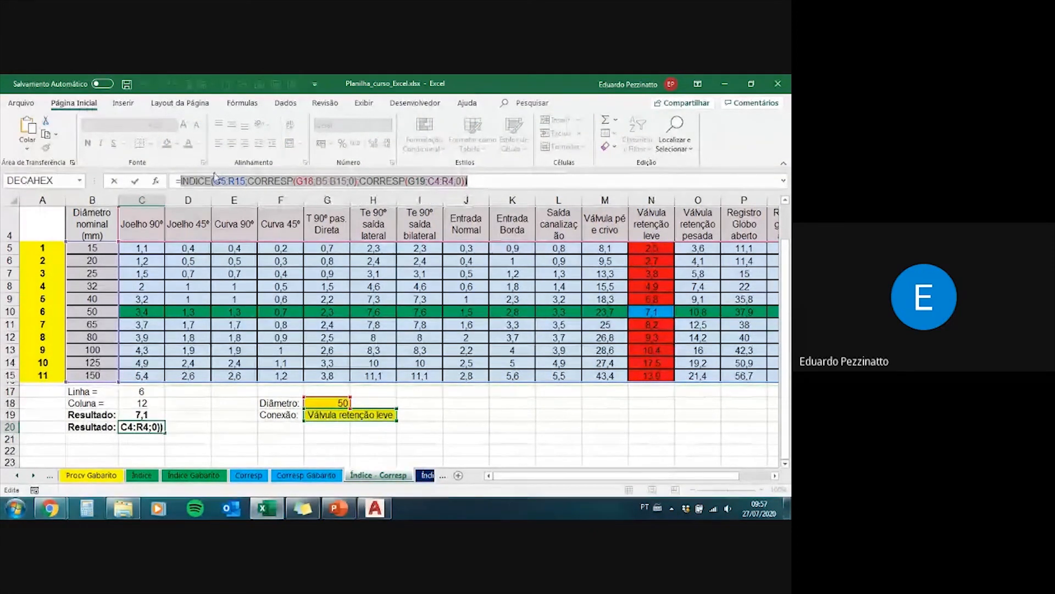
pyautogui.click(201, 183)
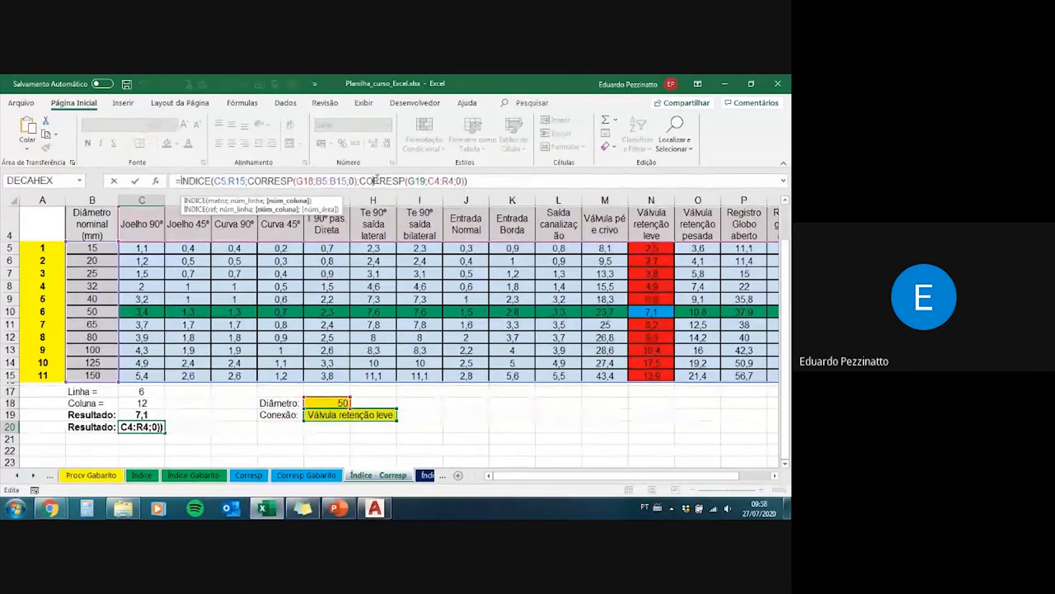
pyautogui.moveTo(489, 178); pyautogui.dragTo(116, 188)
pyautogui.click(482, 184)
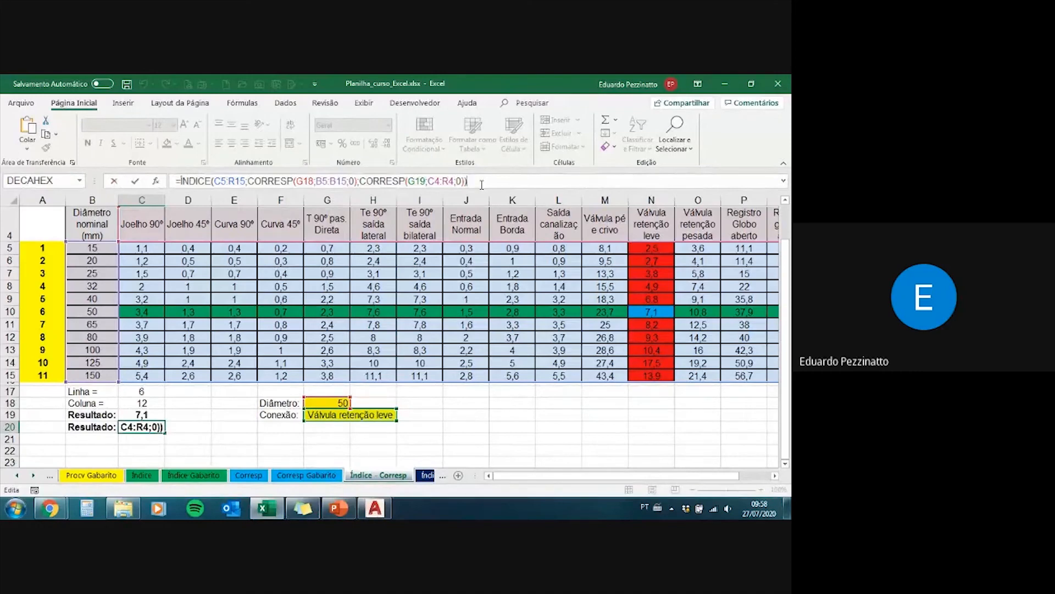
pyautogui.press('Return')
pyautogui.press('Up')
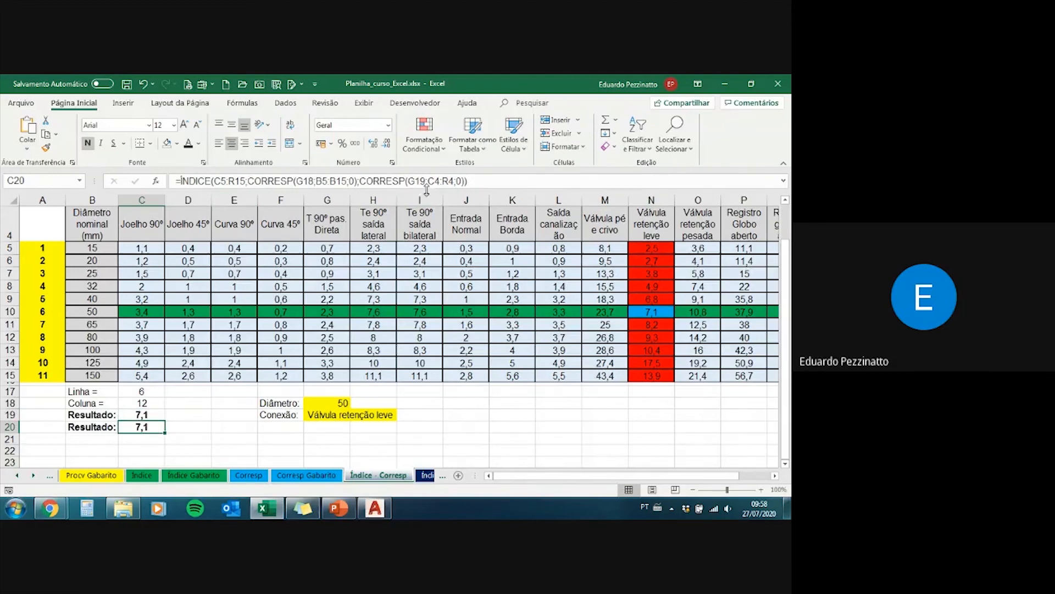
# Step: Compare the separate formulas in C17:C19 with the single nested formula in C20
pyautogui.click(137, 391)
pyautogui.click(140, 402)
pyautogui.click(140, 392)
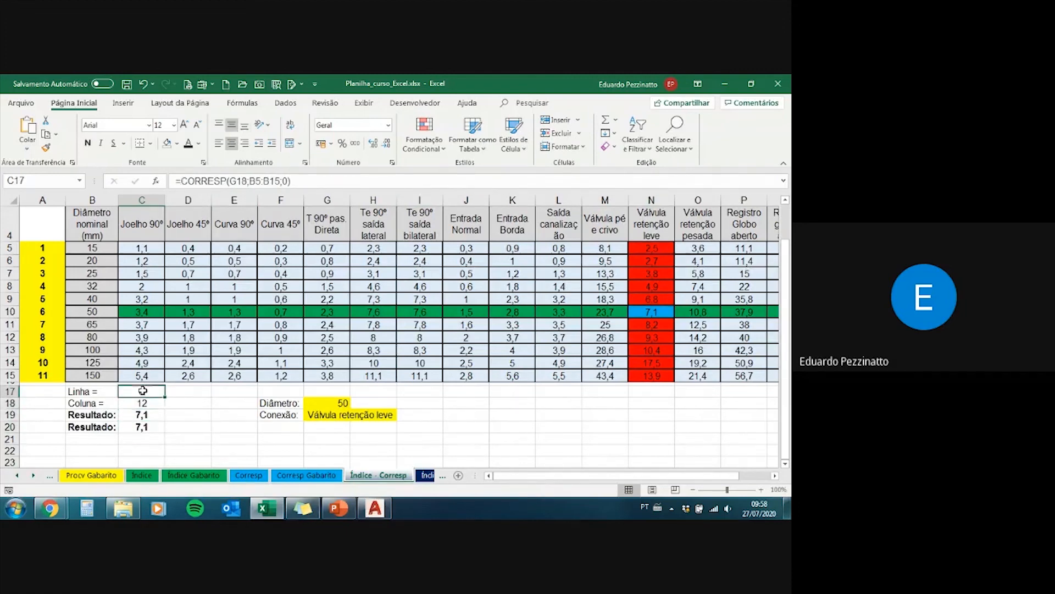
pyautogui.click(142, 402)
pyautogui.click(145, 426)
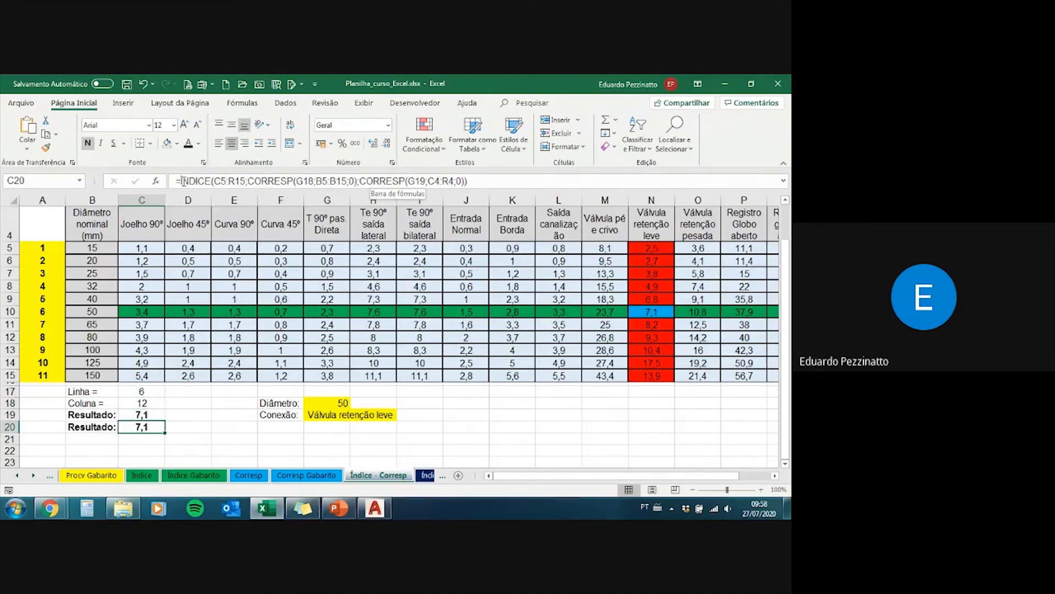
pyautogui.moveTo(181, 178); pyautogui.dragTo(480, 177)
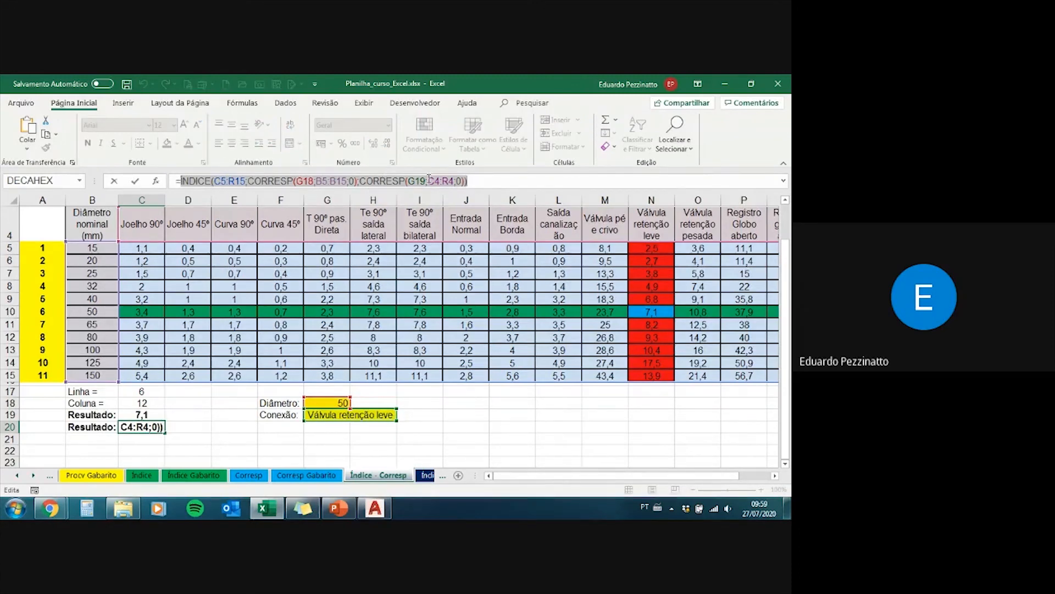
pyautogui.press('Return')
pyautogui.moveTo(141, 415); pyautogui.dragTo(142, 392)
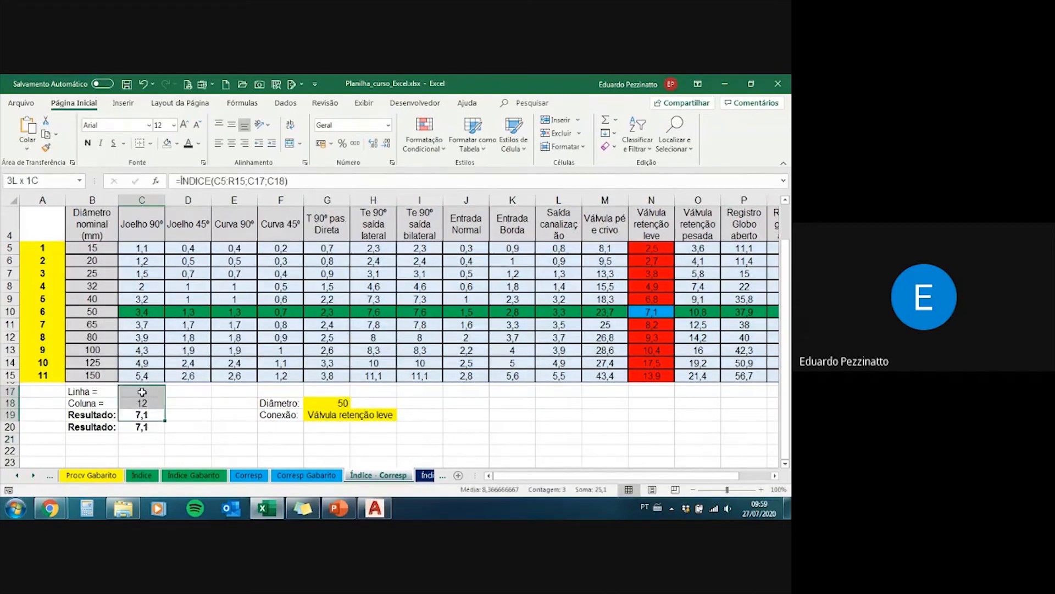
# Step: Clear the helper formulas in C17:C19 and enter 1 as the row number in C17 and 1 as the column number in C18
pyautogui.press('Delete')
pyautogui.click(127, 430)
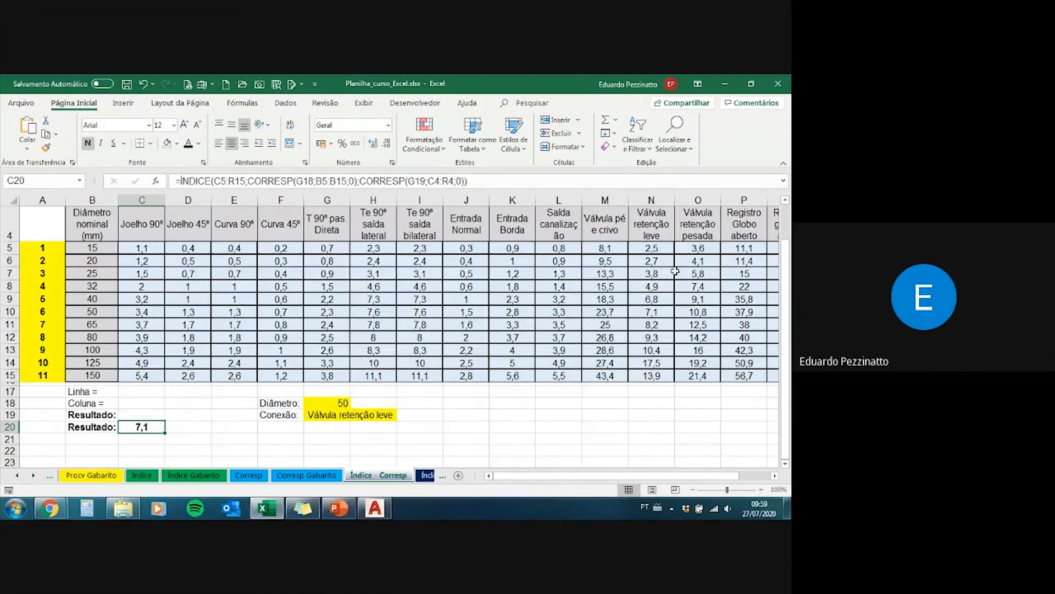
pyautogui.click(135, 394)
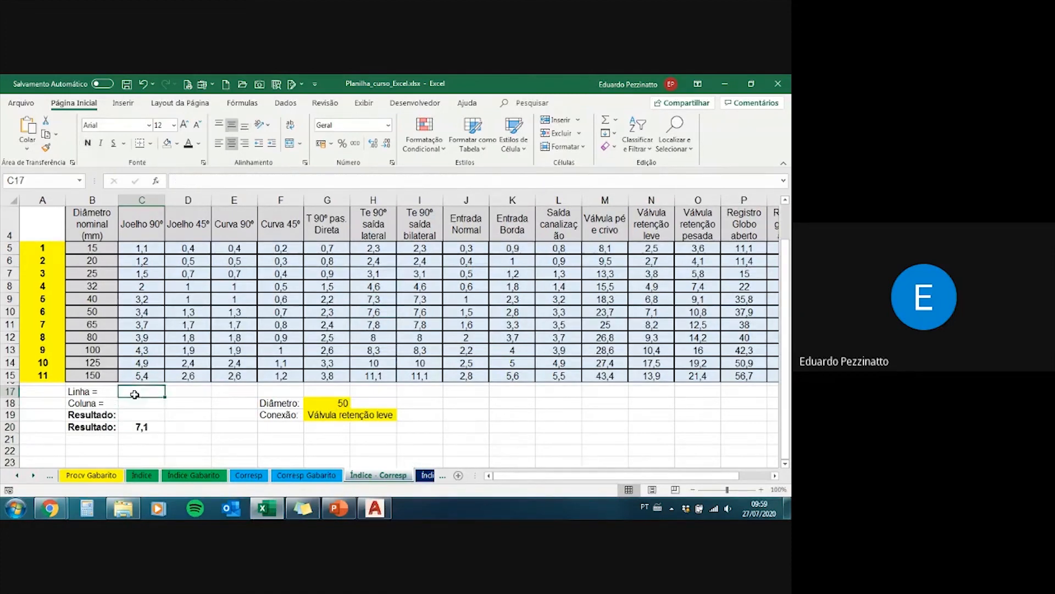
pyautogui.write('1')
pyautogui.press('Return')
pyautogui.write('1')
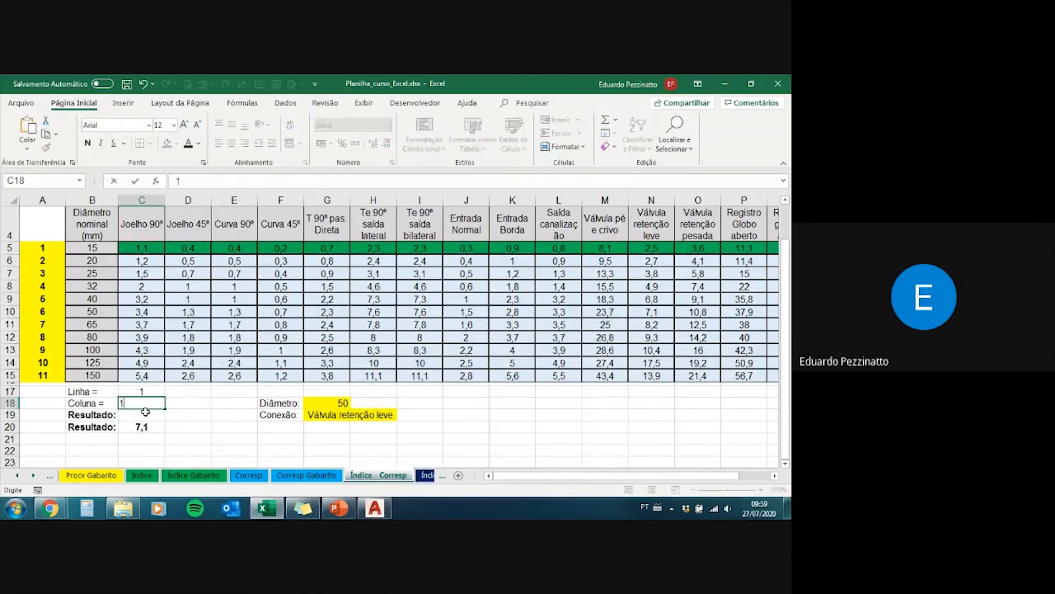
pyautogui.press('Return')
# Step: Undo the test entries in C17 and C18 and the clearing of C17:C19
pyautogui.hotkey('ctrl', 'z')
pyautogui.hotkey('ctrl', 'z')
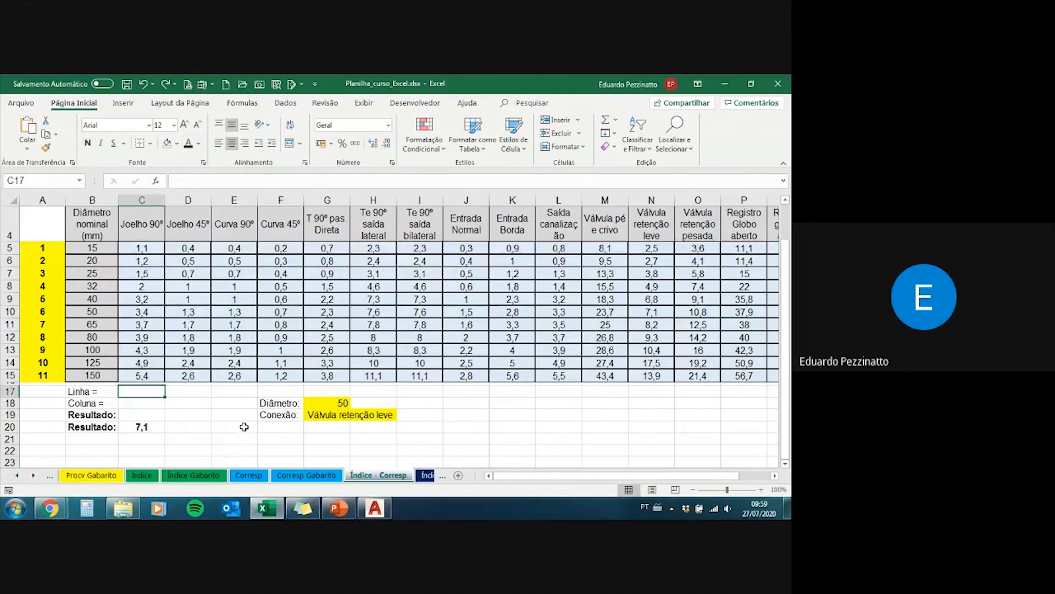
pyautogui.hotkey('ctrl', 'z')
# Step: Examine the two CORRESP arguments nested in C20's ÍNDICE formula
pyautogui.click(153, 425)
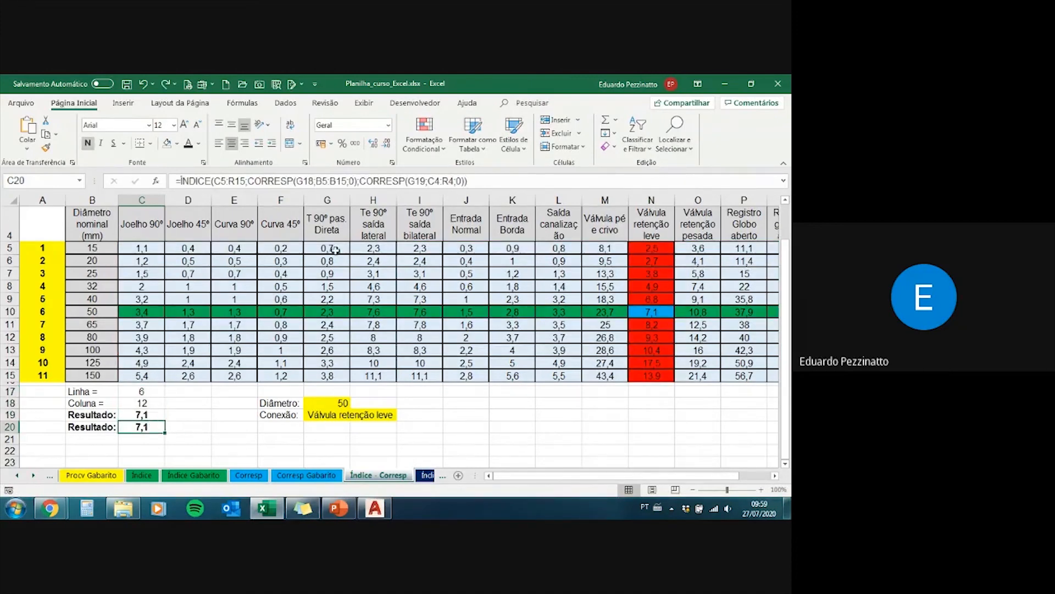
pyautogui.moveTo(249, 181); pyautogui.dragTo(465, 181)
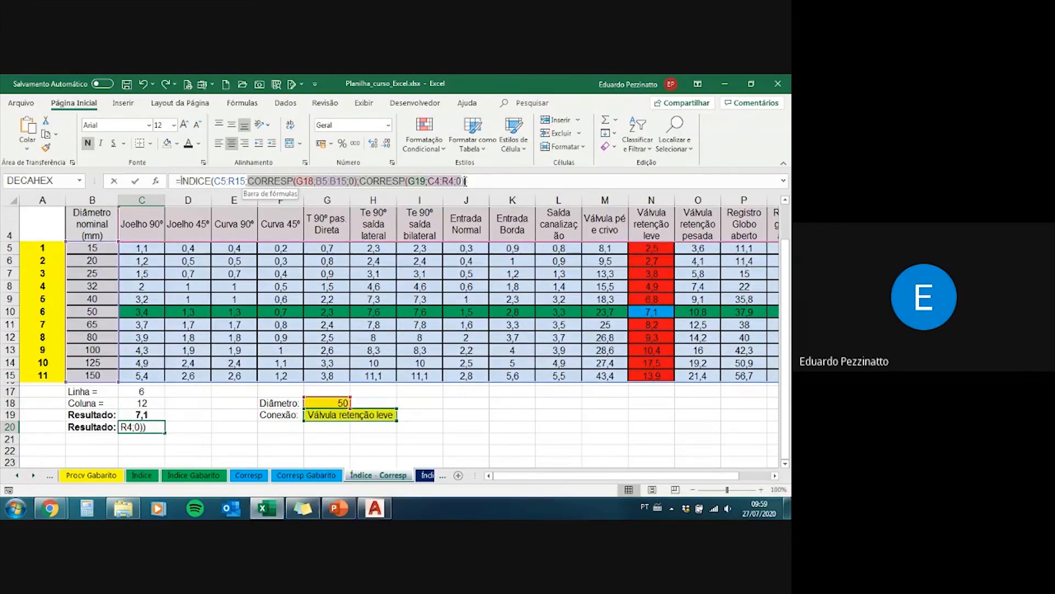
pyautogui.click(474, 181)
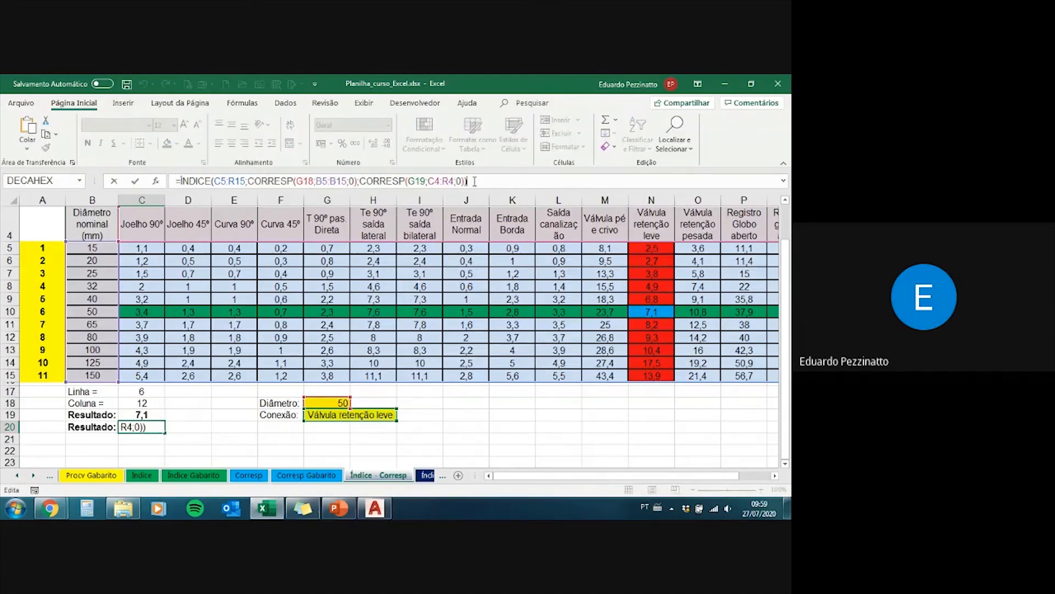
pyautogui.press('Return')
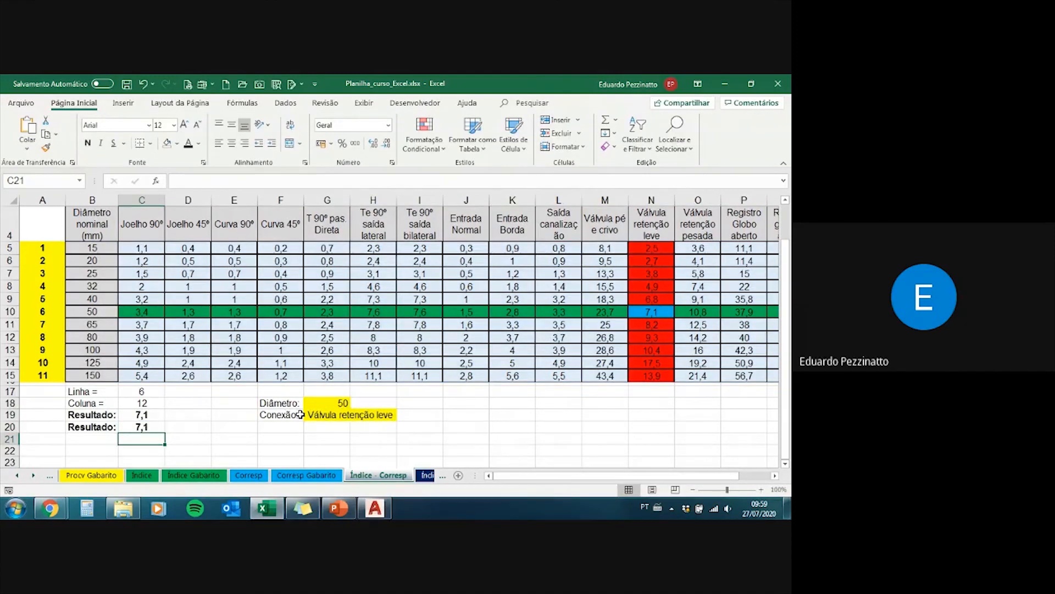
# Step: Check the Google Meet call and return to the Índice - Corresp sheet in Excel
pyautogui.moveTo(339, 508)
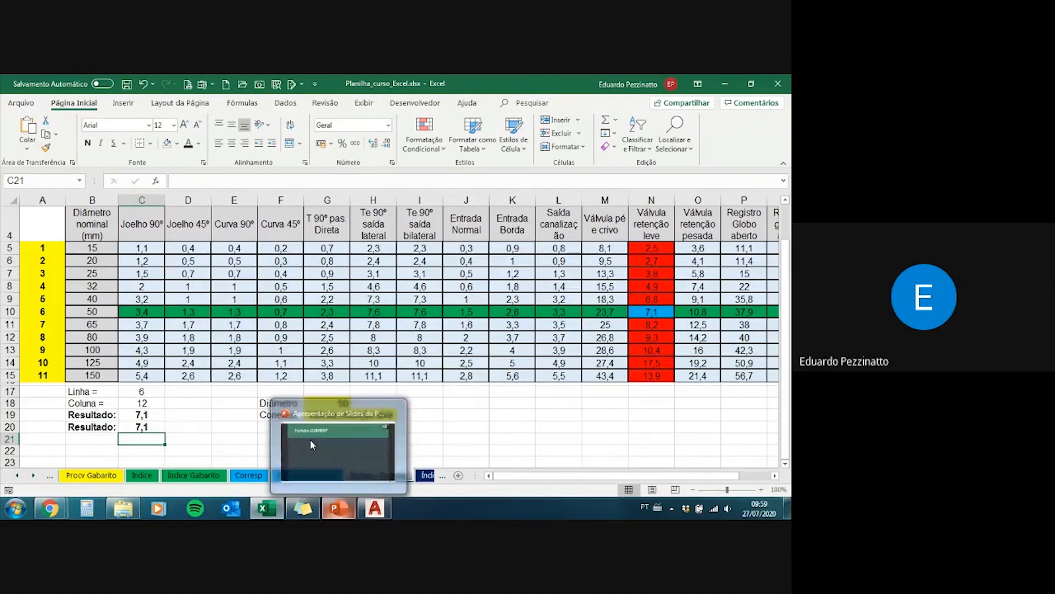
pyautogui.moveTo(144, 427); pyautogui.dragTo(87, 391)
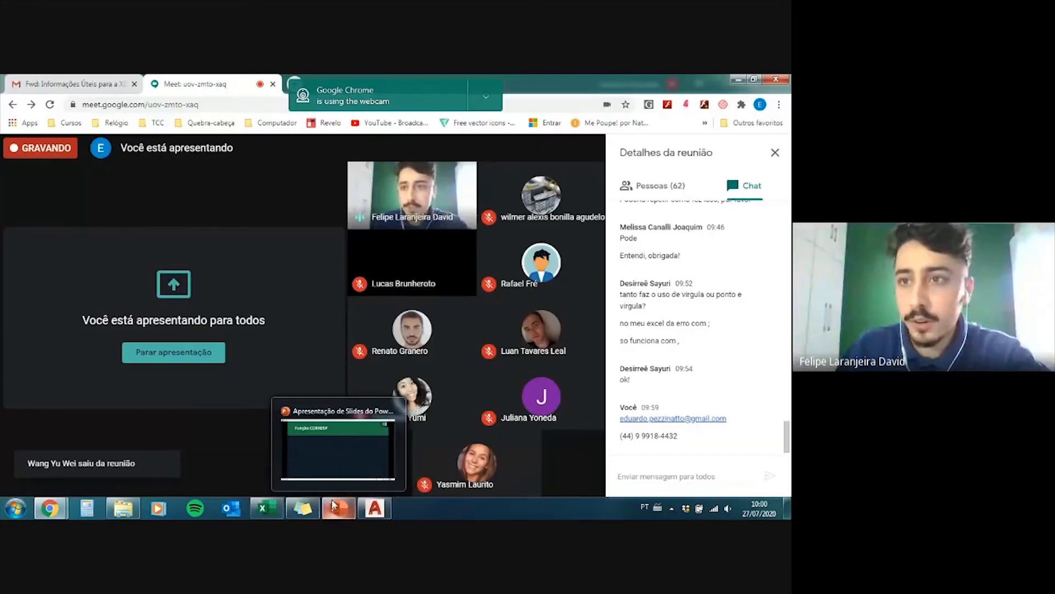
pyautogui.moveTo(266, 512)
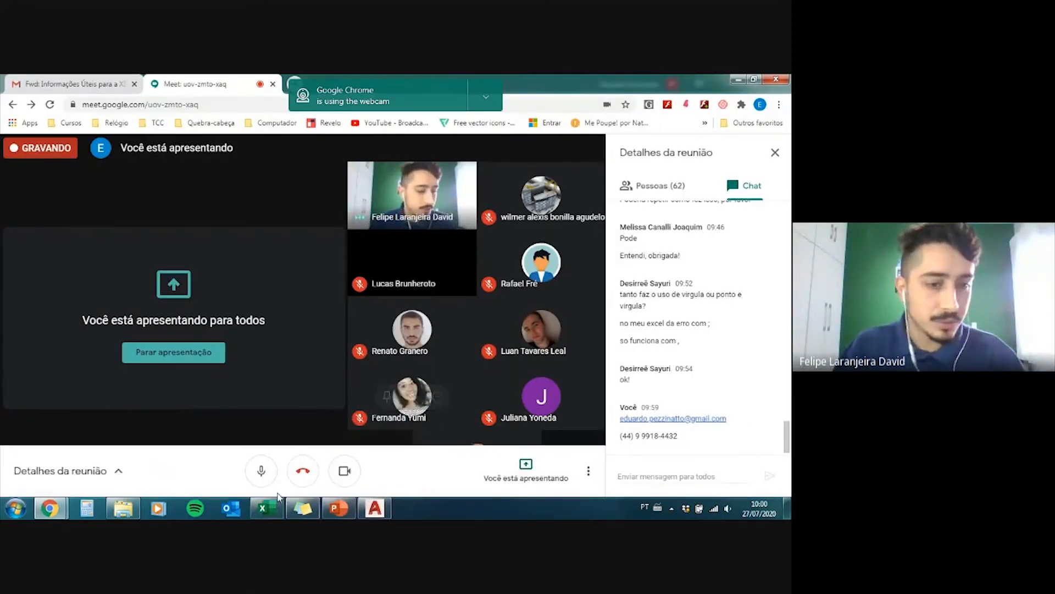
pyautogui.click(280, 498)
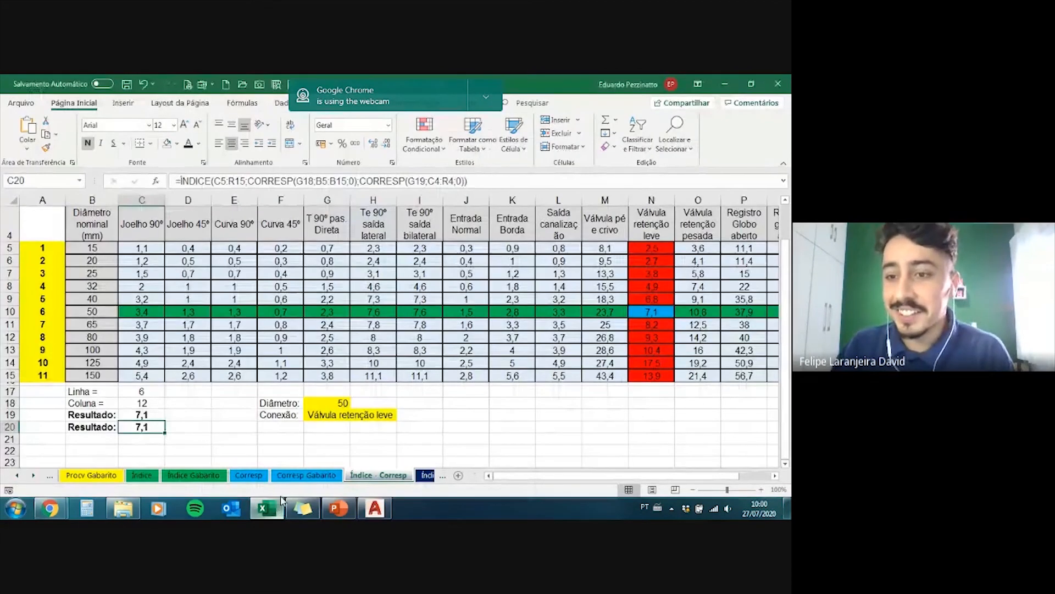
pyautogui.scroll(1, 281, 499)
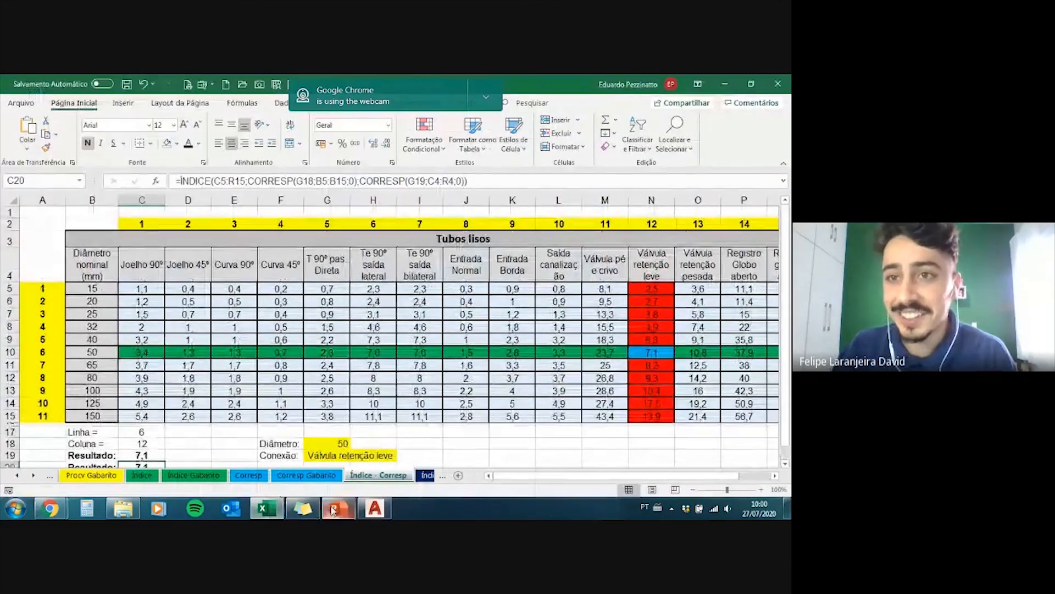
pyautogui.click(459, 433)
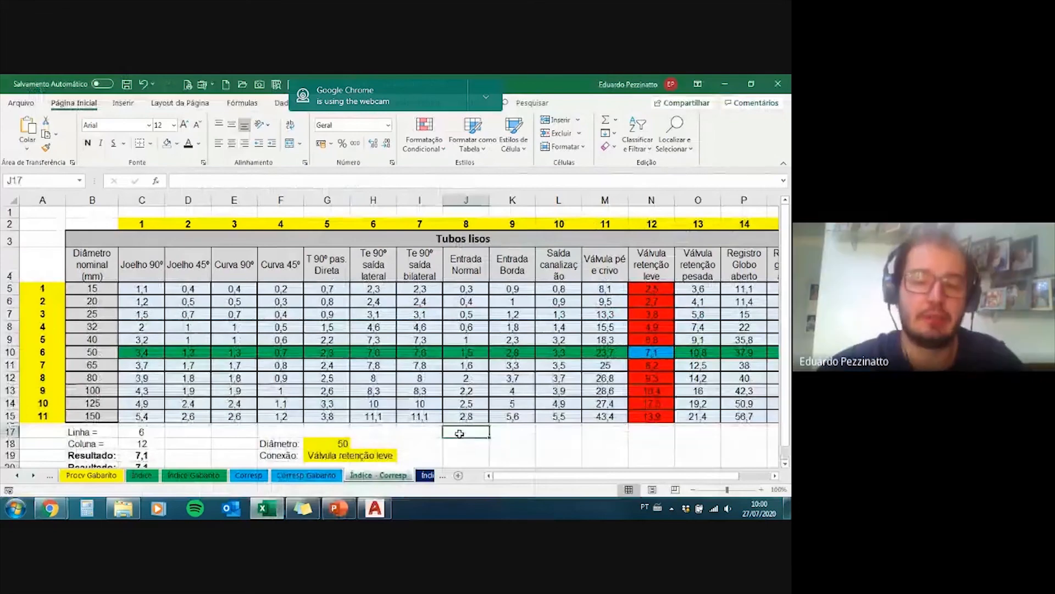
# Step: Go past the Índice - Corresp Gabarito sheet to the Desloc sheet and look over its payment table
pyautogui.click(442, 476)
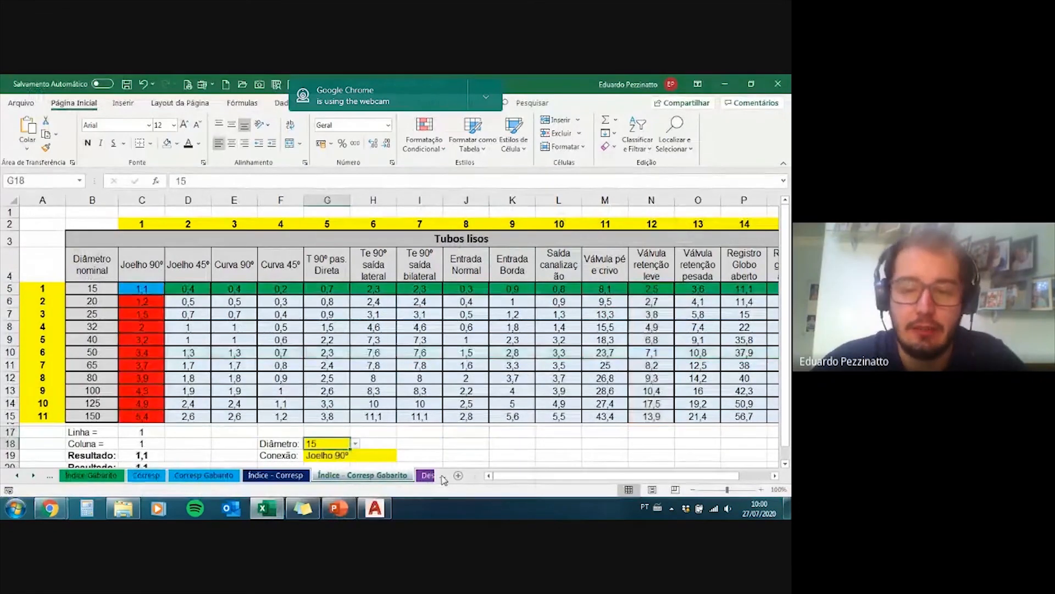
pyautogui.click(440, 476)
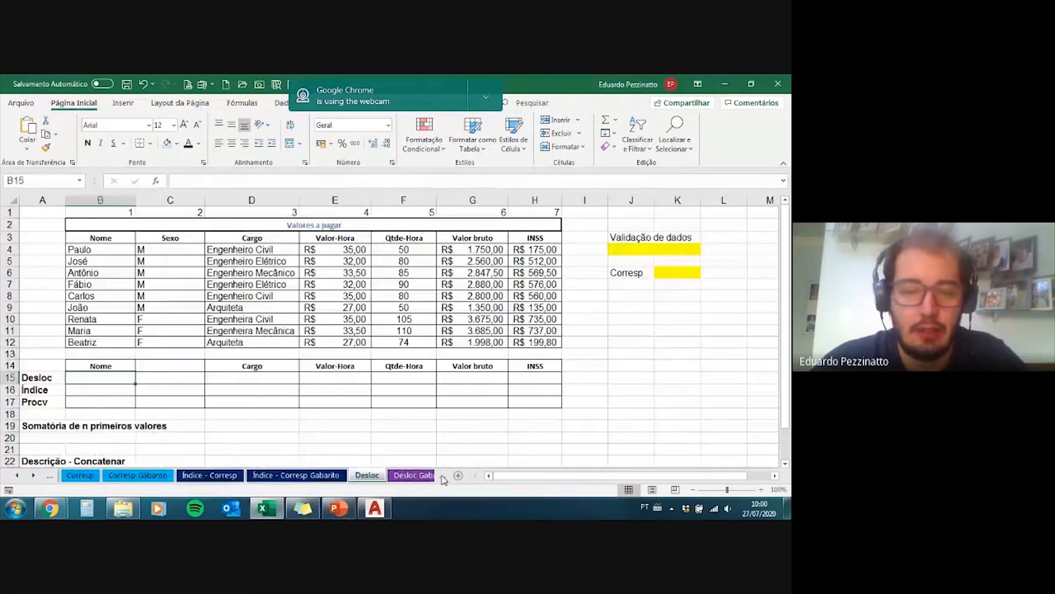
pyautogui.click(33, 476)
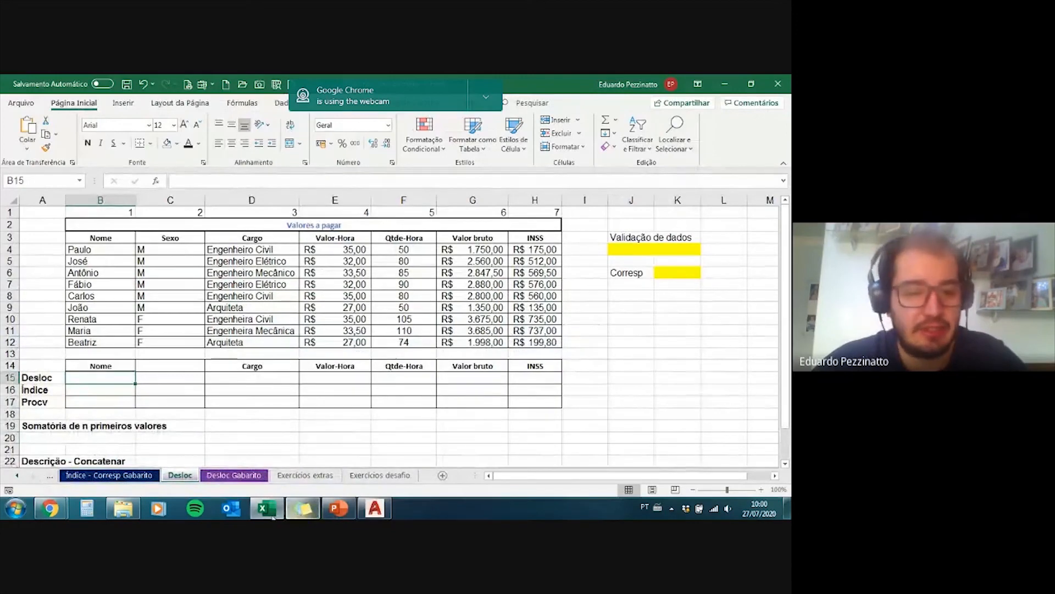
pyautogui.moveTo(60, 509)
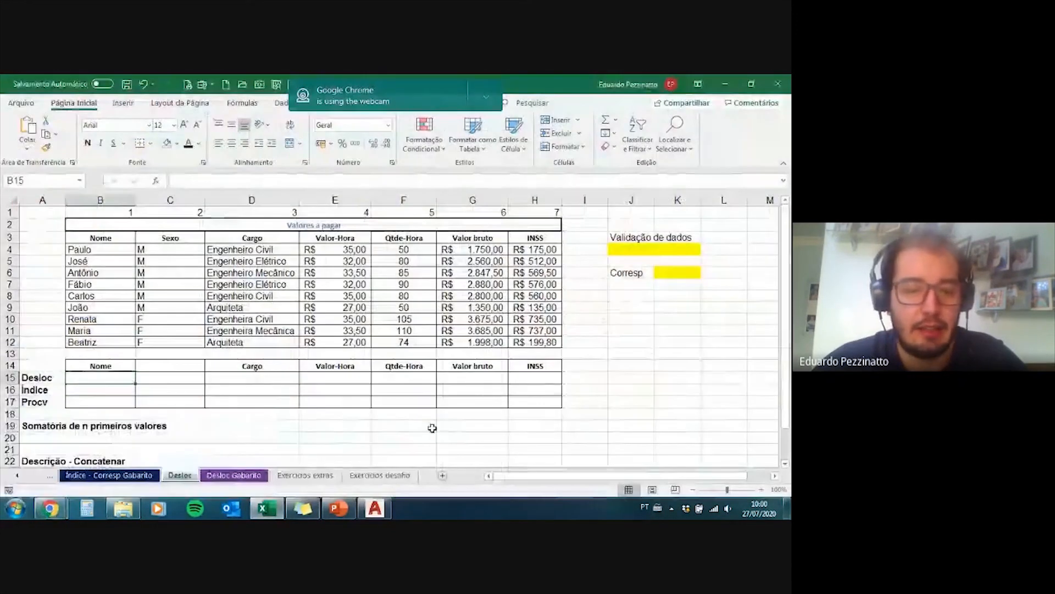
# Step: Look through the practice exercises on the Exercícios extras sheet, from the grade averages to the monthly branch sales
pyautogui.click(304, 476)
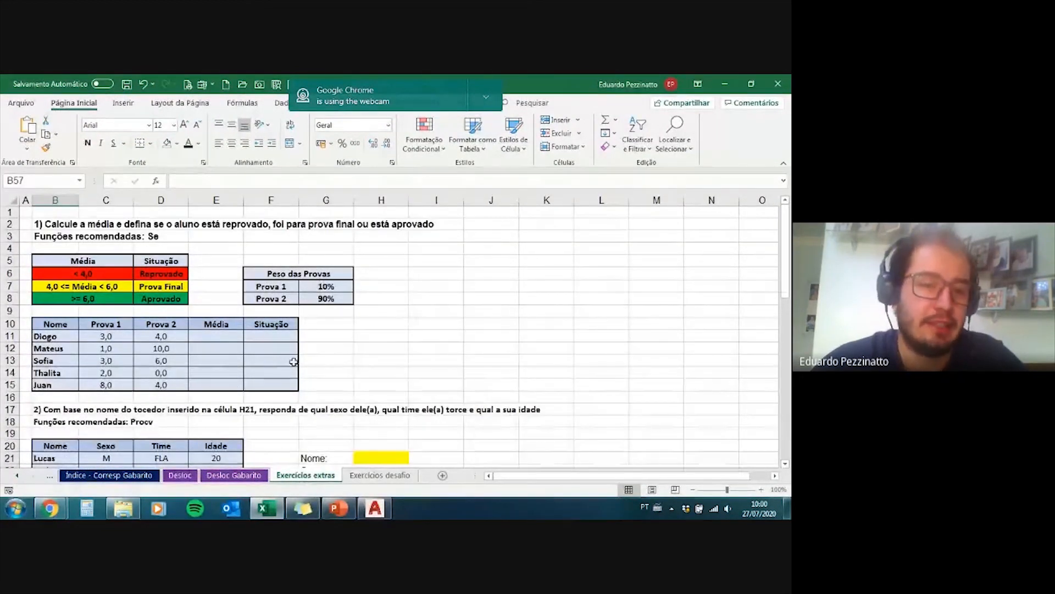
pyautogui.scroll(-4, 294, 362)
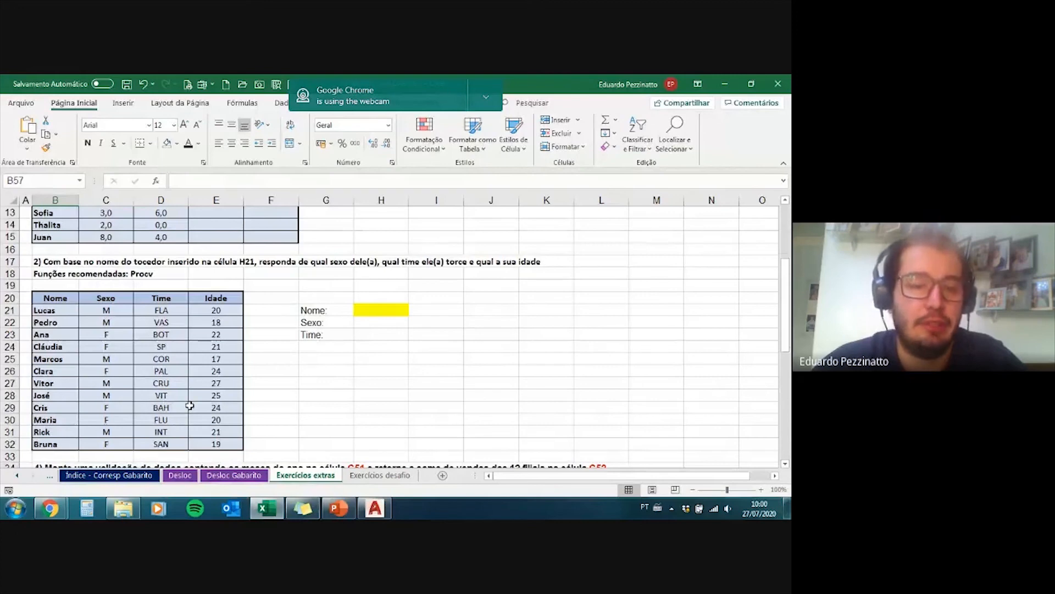
pyautogui.scroll(-7, 190, 406)
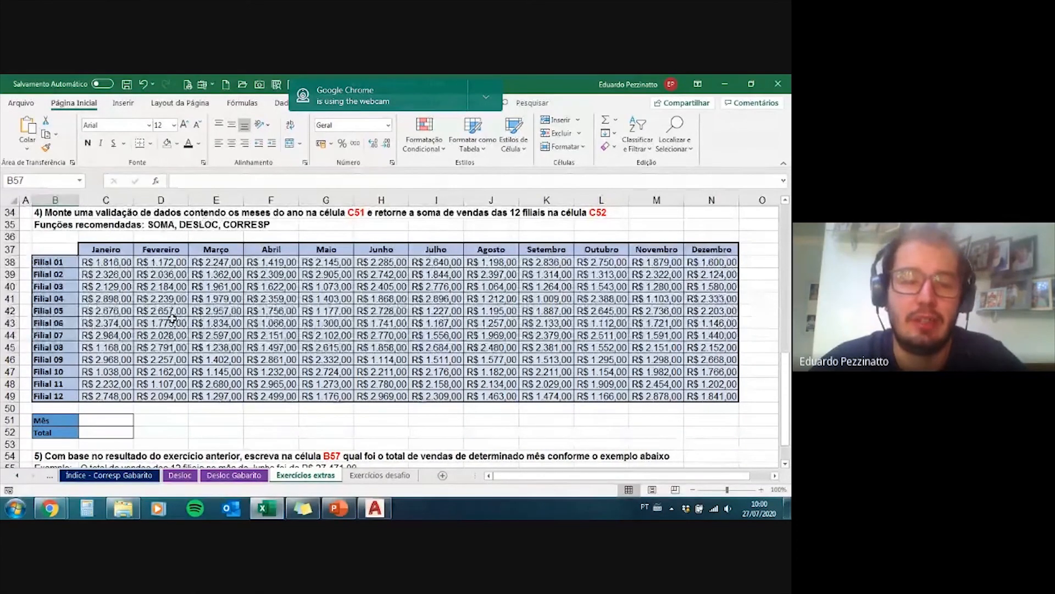
pyautogui.scroll(-2, 172, 317)
pyautogui.scroll(-2, 165, 384)
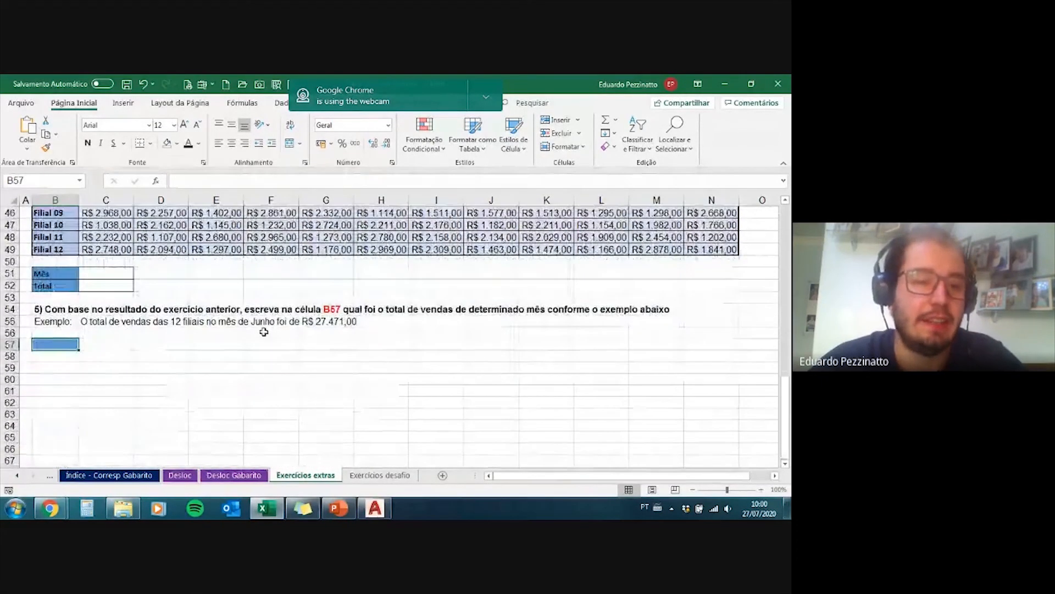
pyautogui.scroll(4, 165, 325)
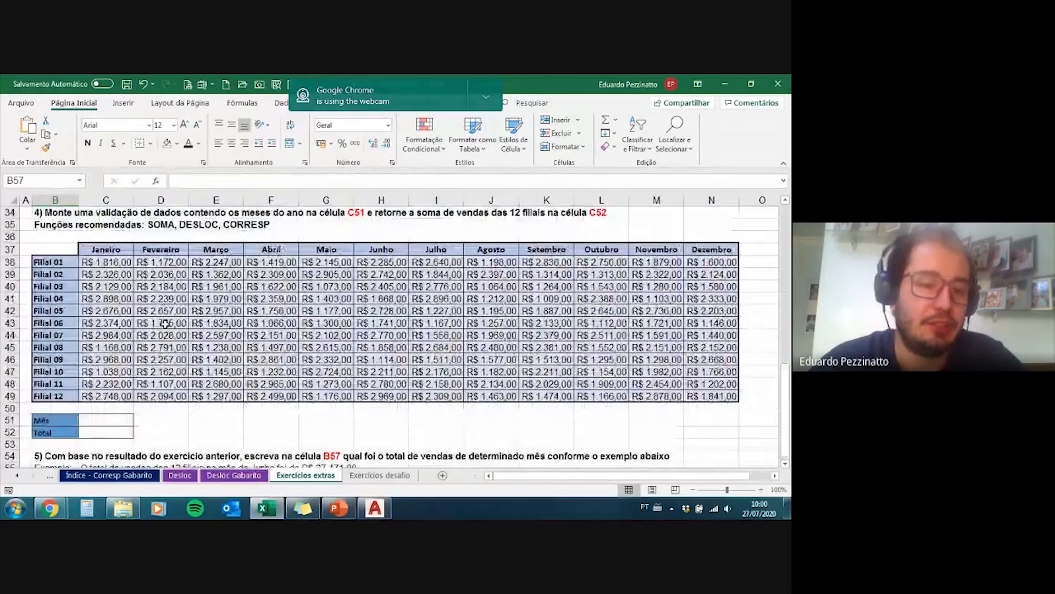
# Step: Examine the payroll questions and salary database on the Exercícios desafio sheet, and return to Exercícios extras
pyautogui.click(367, 477)
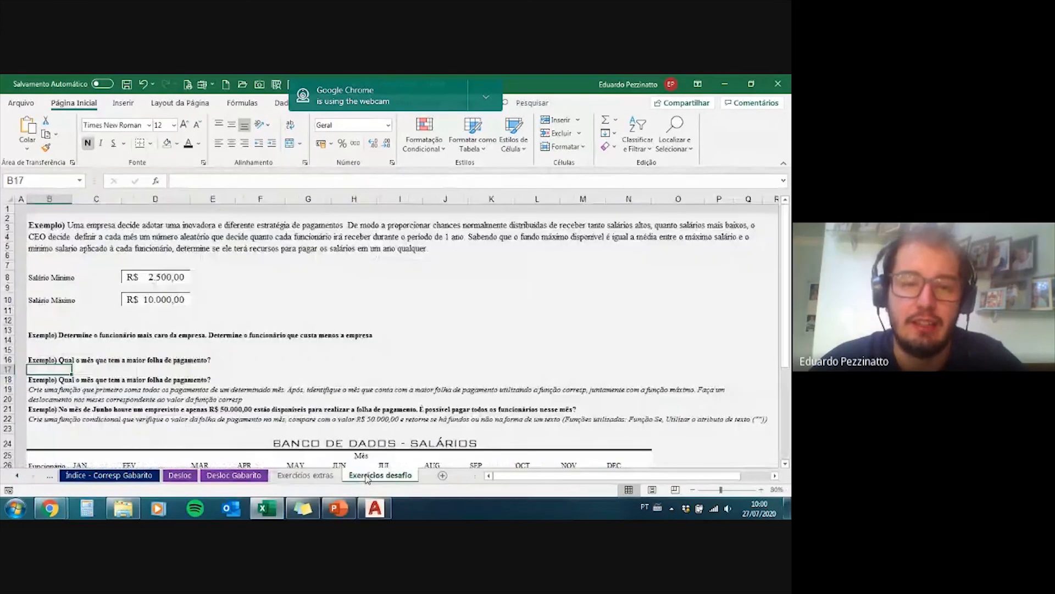
pyautogui.scroll(-6, 334, 320)
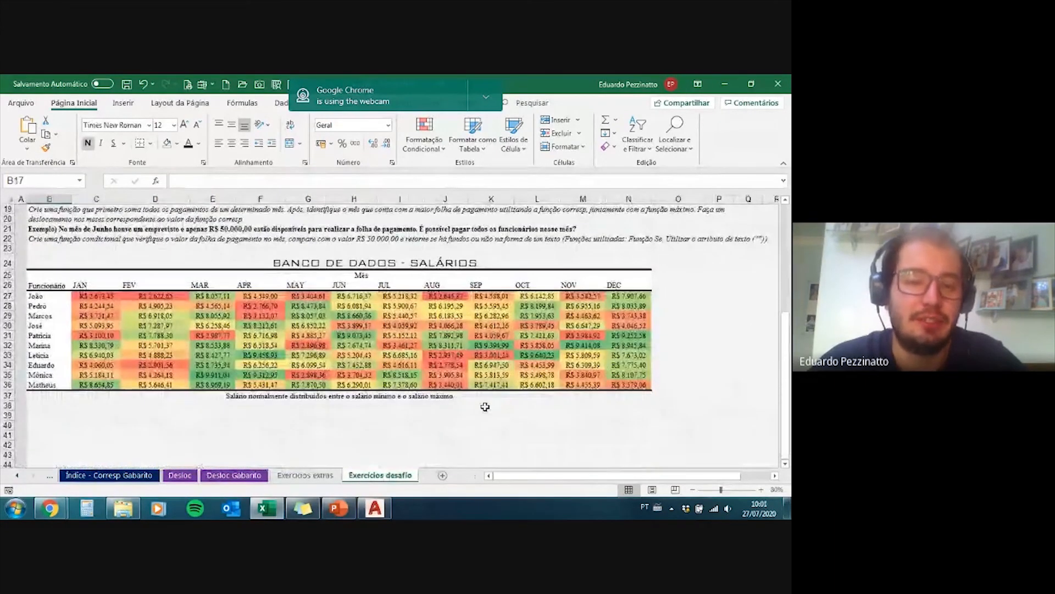
pyautogui.scroll(2, 550, 409)
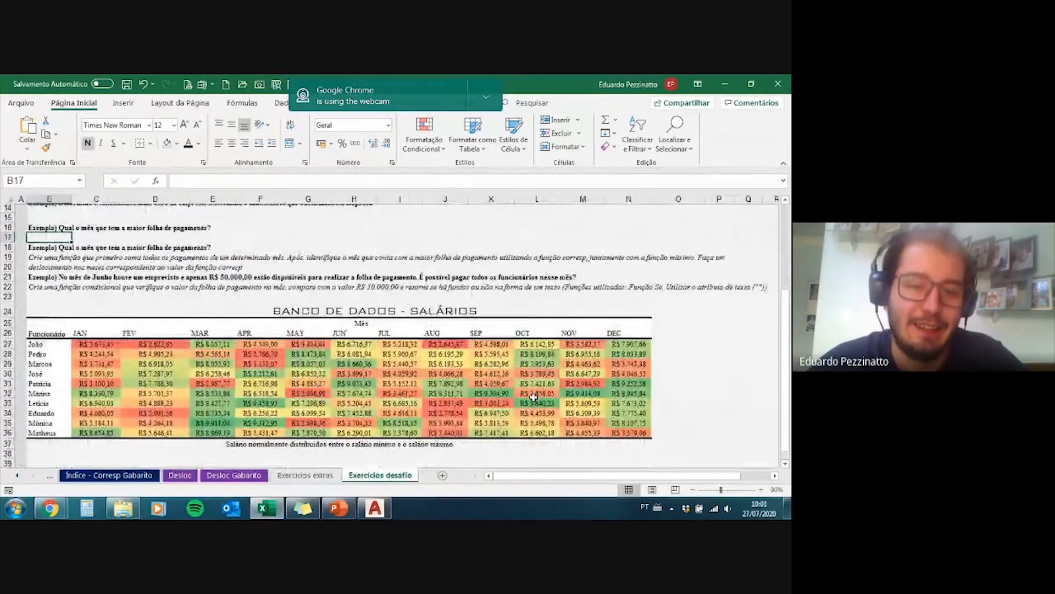
pyautogui.scroll(1, 533, 397)
pyautogui.scroll(4, 533, 397)
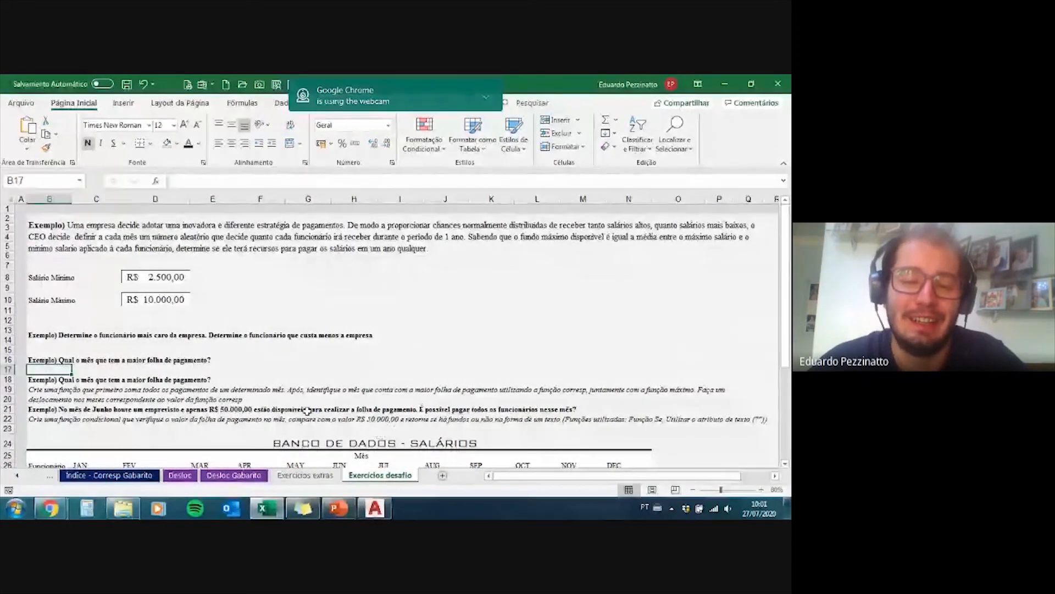
pyautogui.scroll(-1, 307, 409)
pyautogui.scroll(-1, 307, 410)
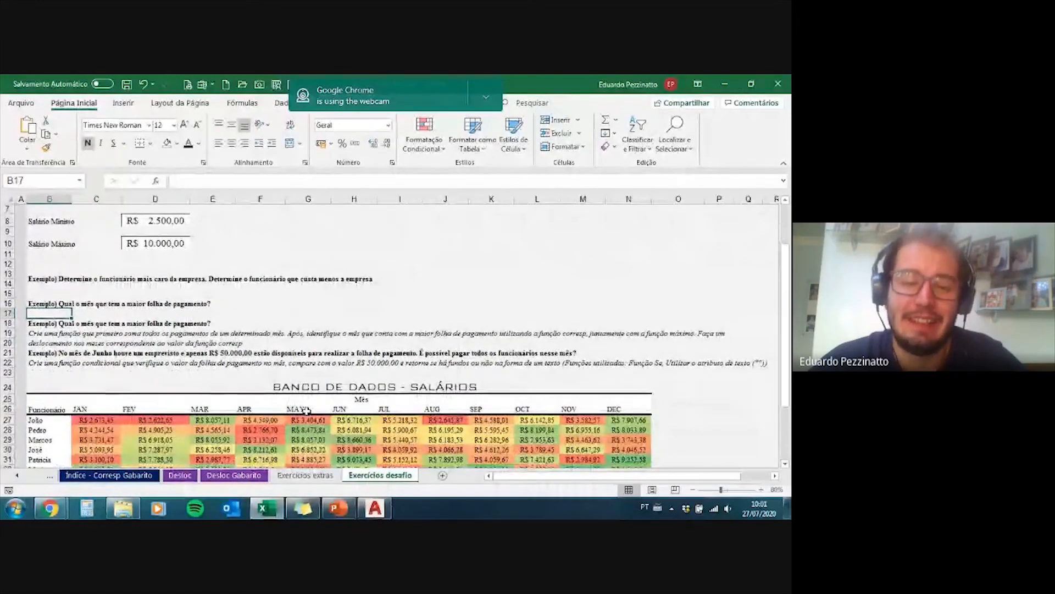
pyautogui.scroll(-1, 306, 410)
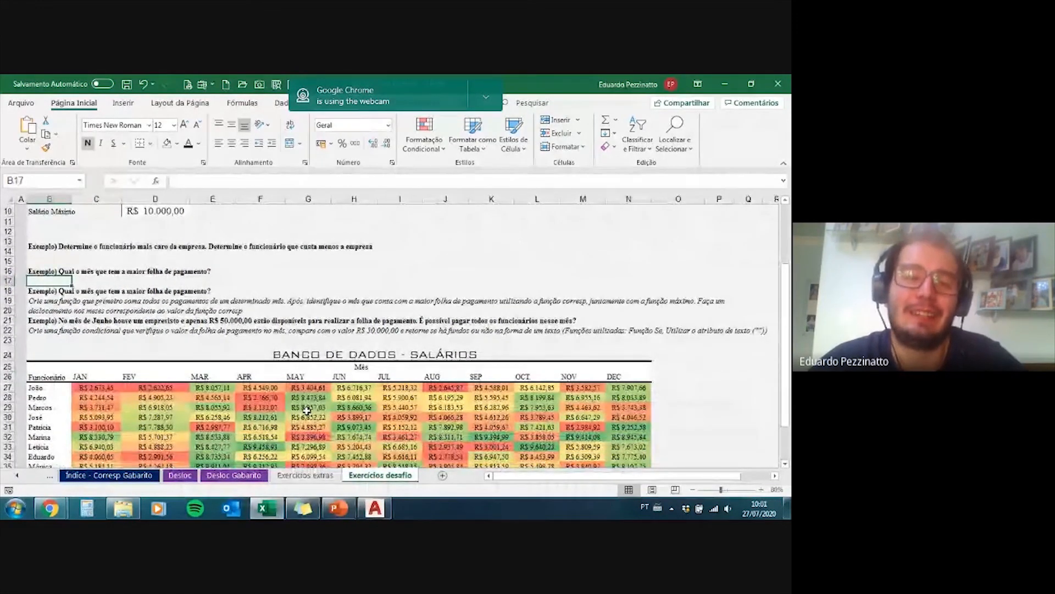
pyautogui.click(311, 476)
pyautogui.scroll(10, 278, 400)
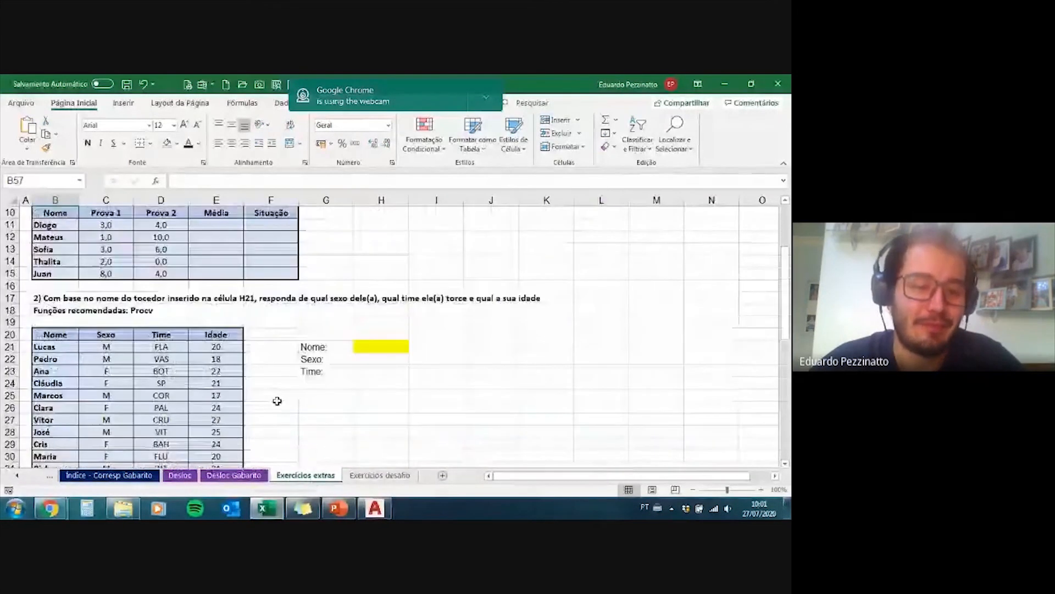
# Step: Switch to the Google Meet call and check its chat, with the message field ready for input
pyautogui.moveTo(52, 509)
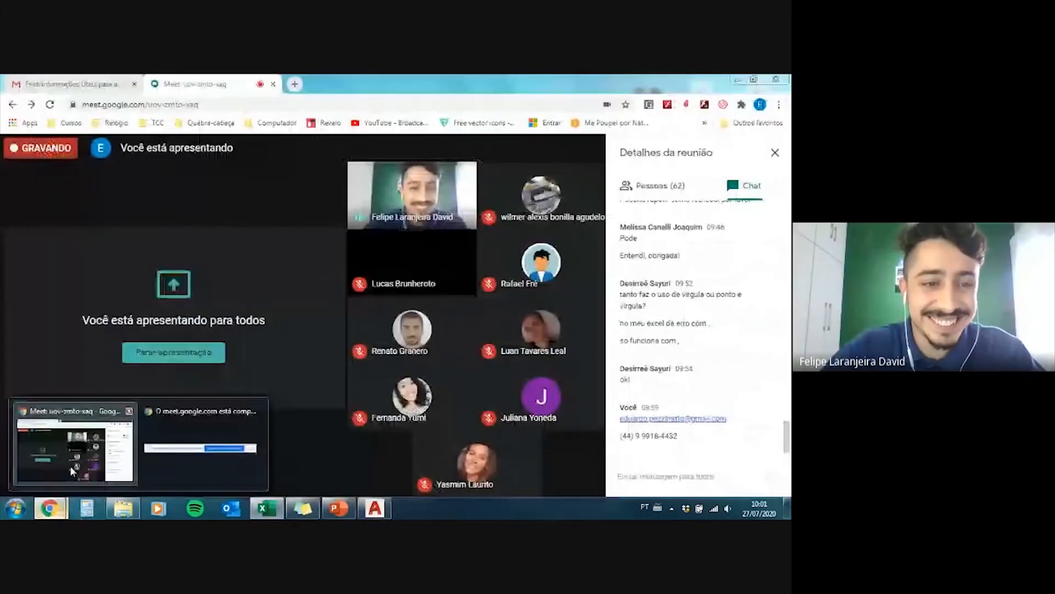
pyautogui.click(73, 464)
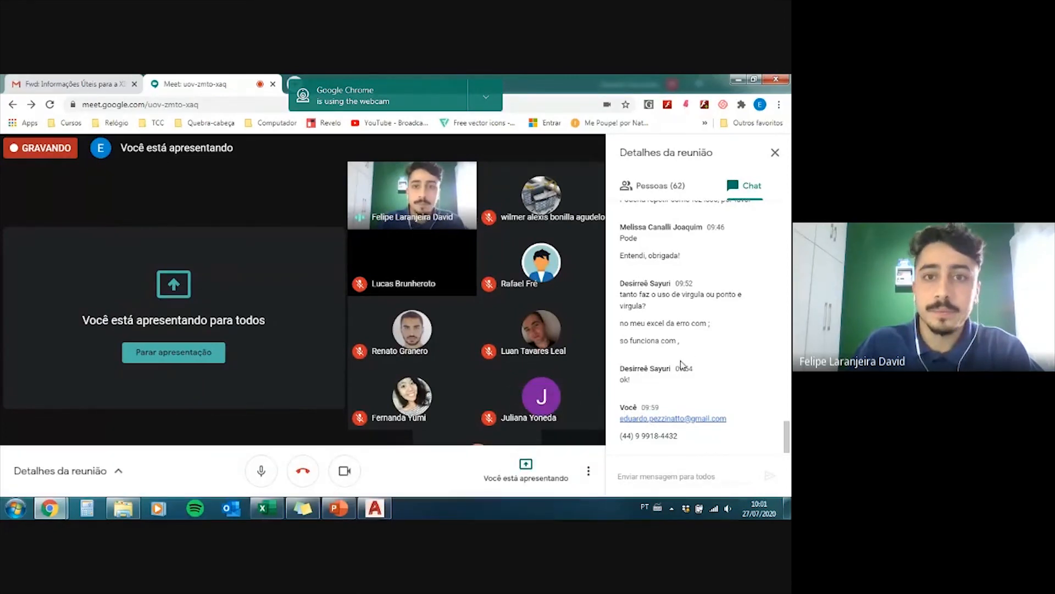
pyautogui.click(660, 480)
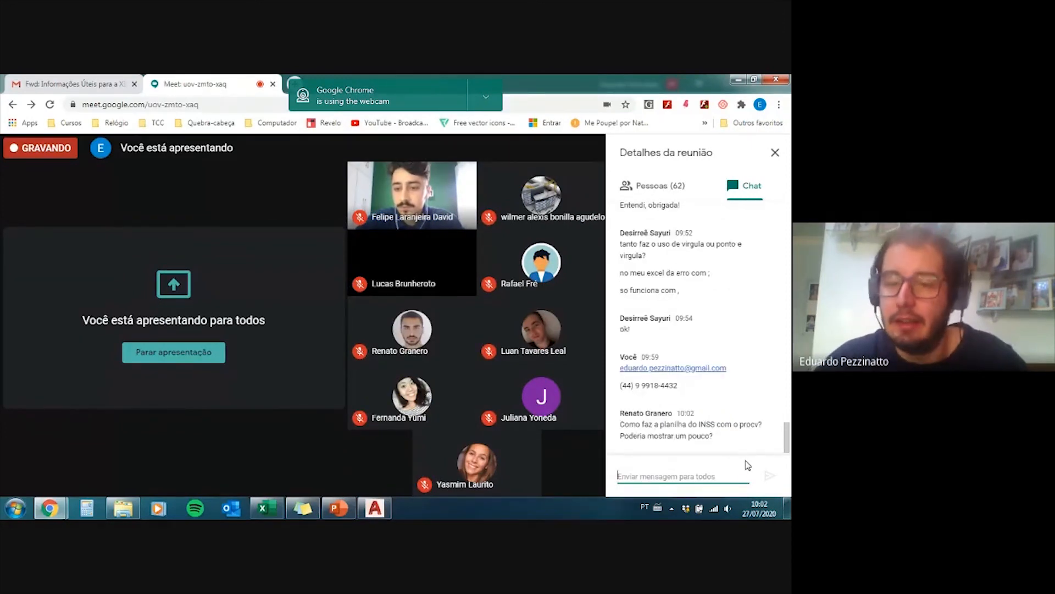
# Step: Switch to the Excel workbook and go to exercise 2, on gross value and INSS discount, on the Procv sheet
pyautogui.click(260, 509)
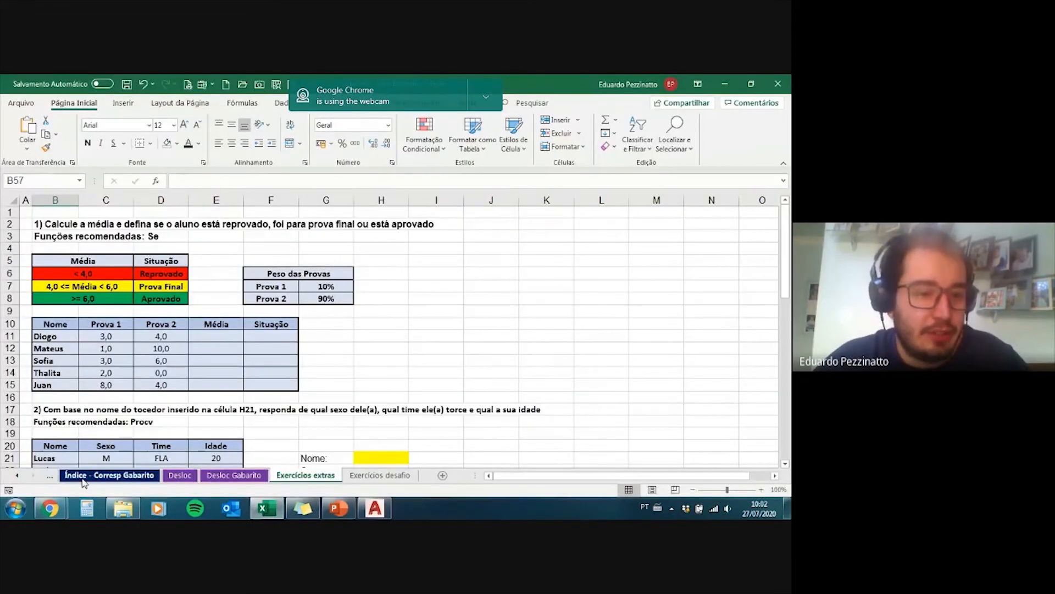
pyautogui.click(49, 479)
pyautogui.click(50, 479)
pyautogui.click(50, 479)
pyautogui.click(49, 478)
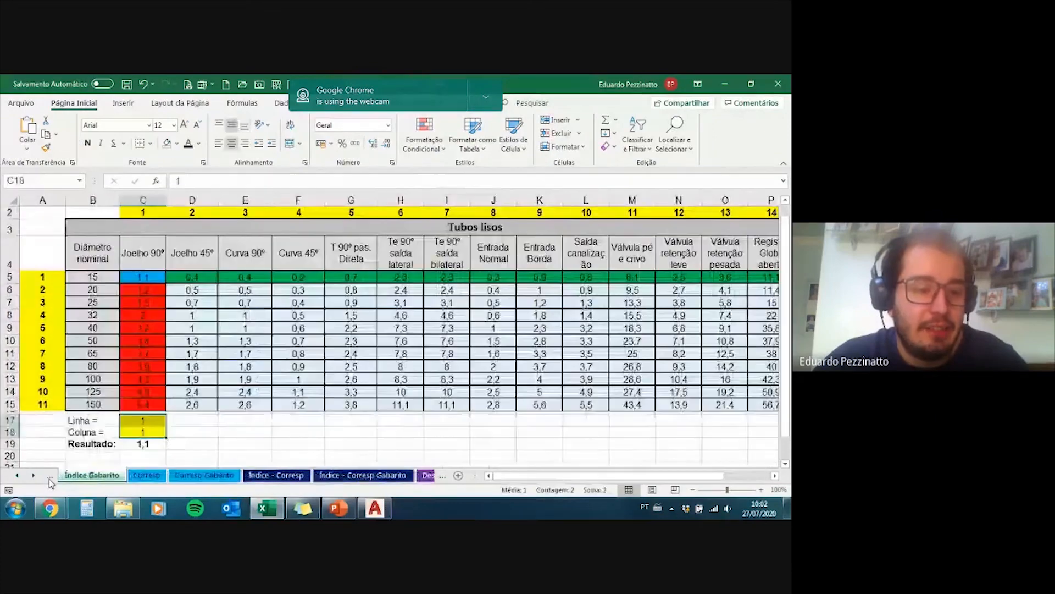
pyautogui.click(49, 479)
pyautogui.click(48, 480)
pyautogui.click(48, 479)
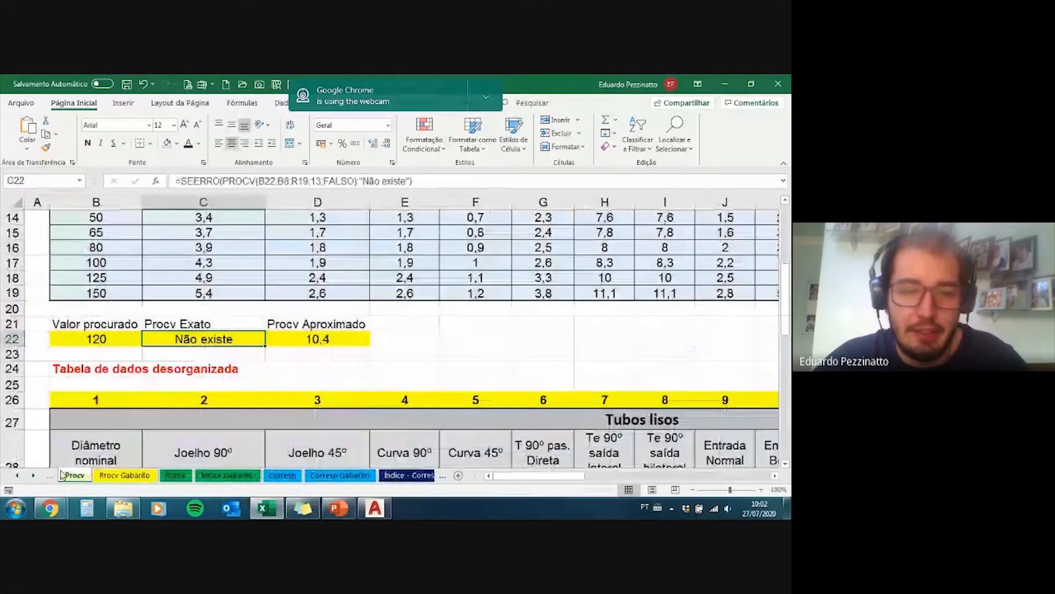
pyautogui.scroll(-2, 217, 336)
pyautogui.scroll(-1, 219, 338)
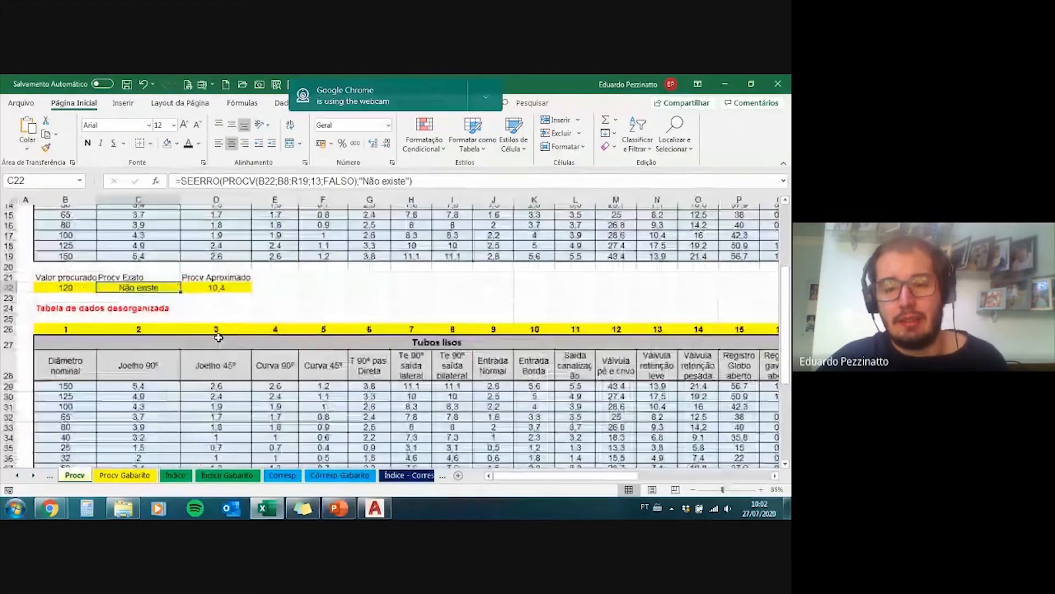
pyautogui.scroll(-6, 219, 338)
pyautogui.scroll(1, 110, 367)
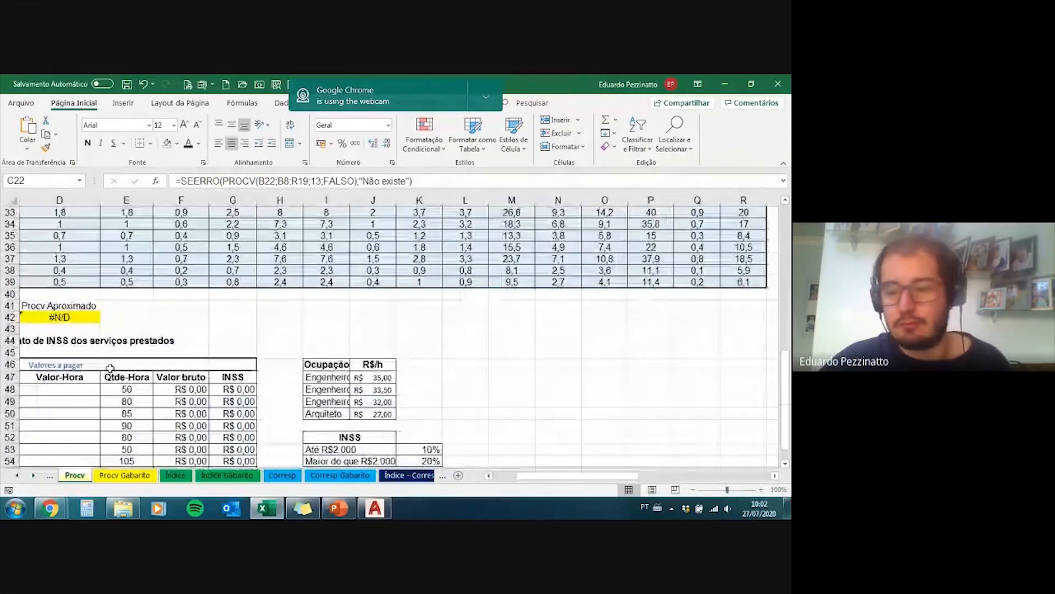
pyautogui.scroll(-2, 110, 368)
# Step: Start a PROCV formula in Valor-Hora cell D48 with the job title in C48 as the lookup value
pyautogui.click(83, 321)
pyautogui.press('Left')
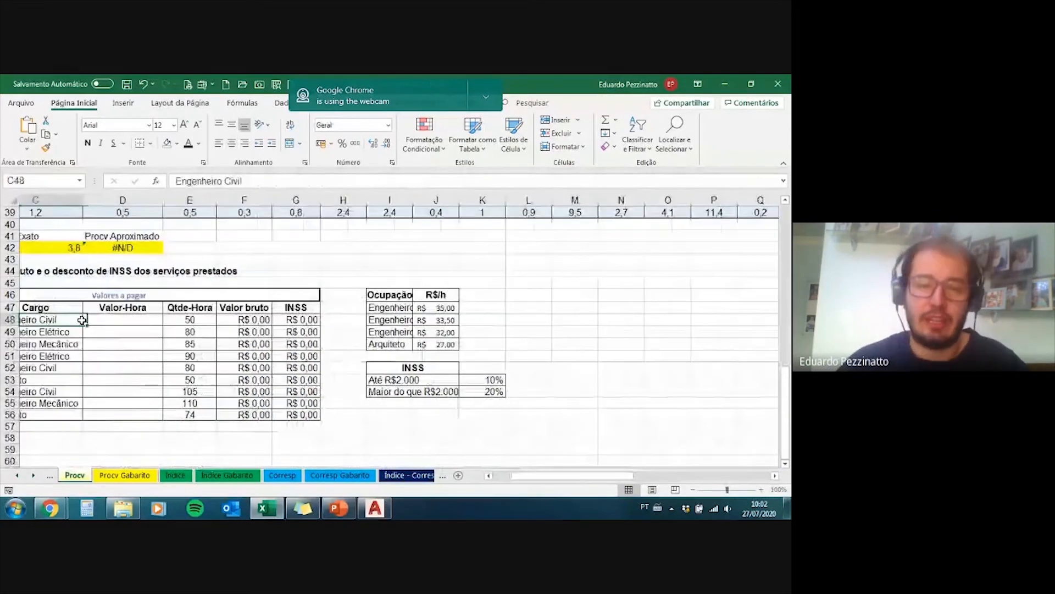
pyautogui.press('Left')
pyautogui.press('Right')
pyautogui.press('Right')
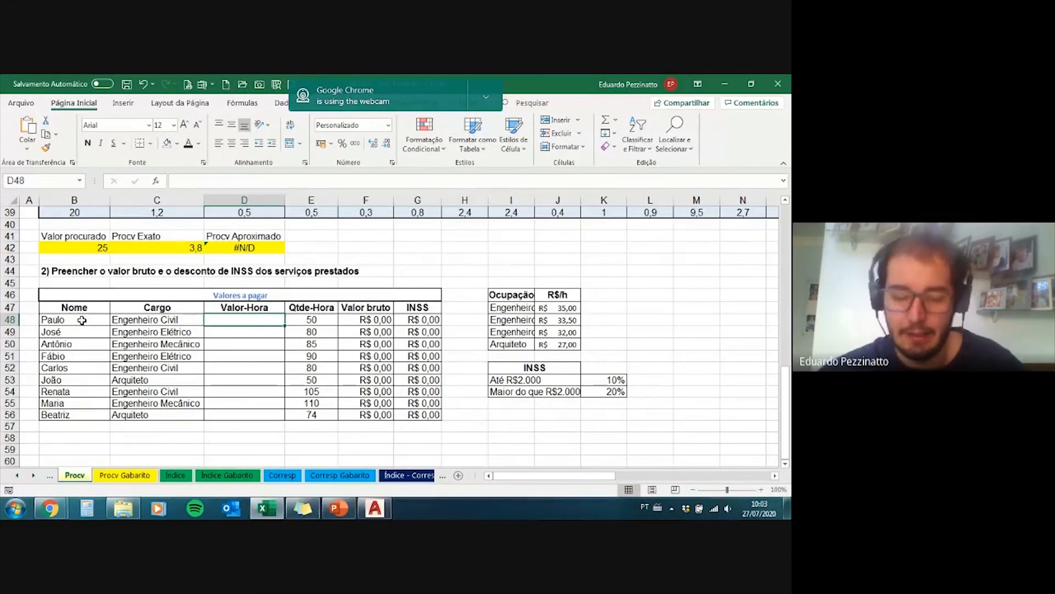
pyautogui.write('=')
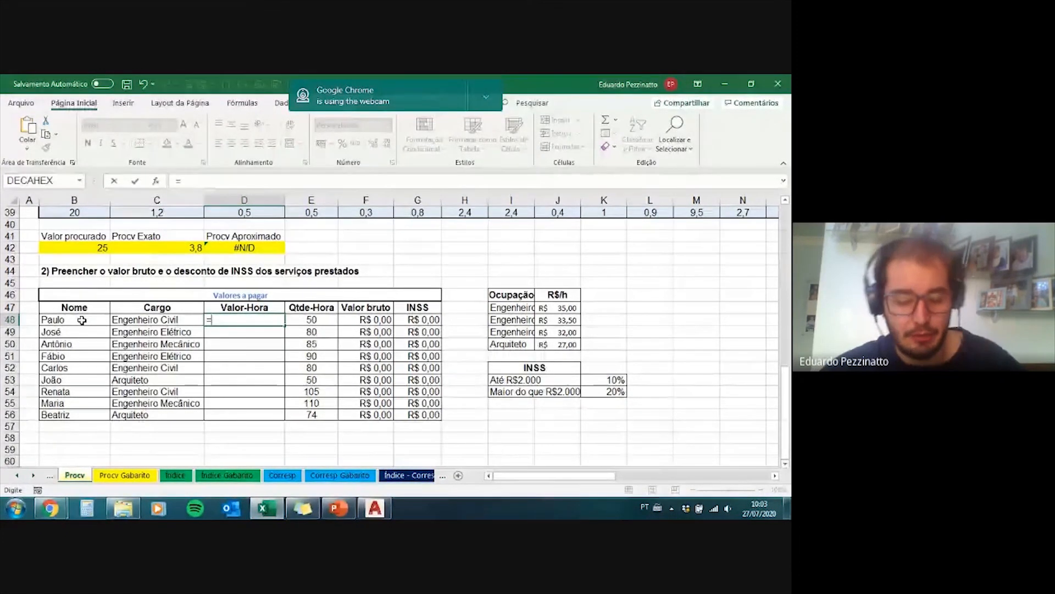
pyautogui.write('procv')
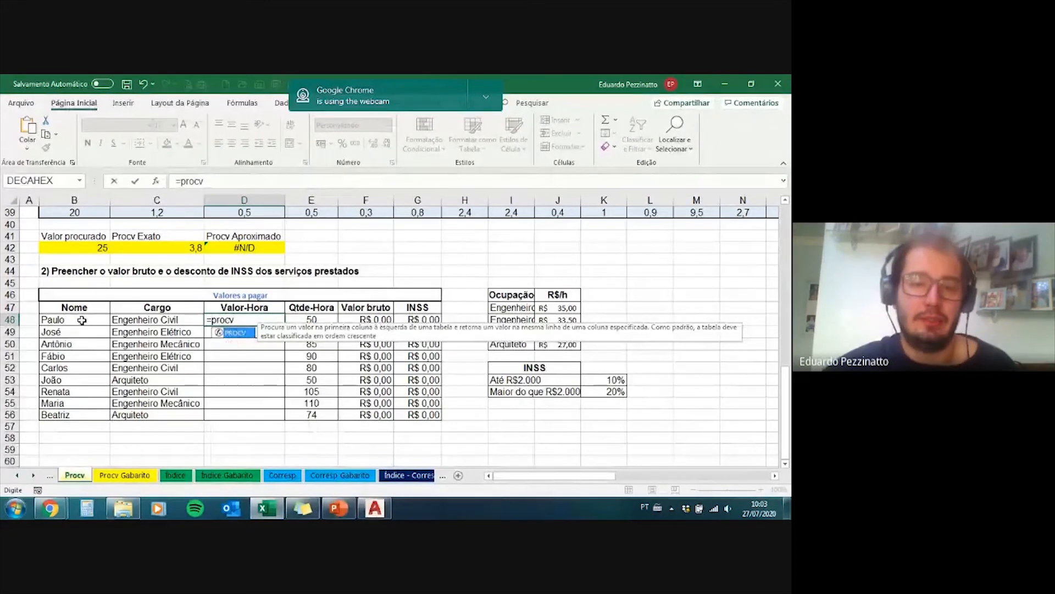
pyautogui.doubleClick(262, 337)
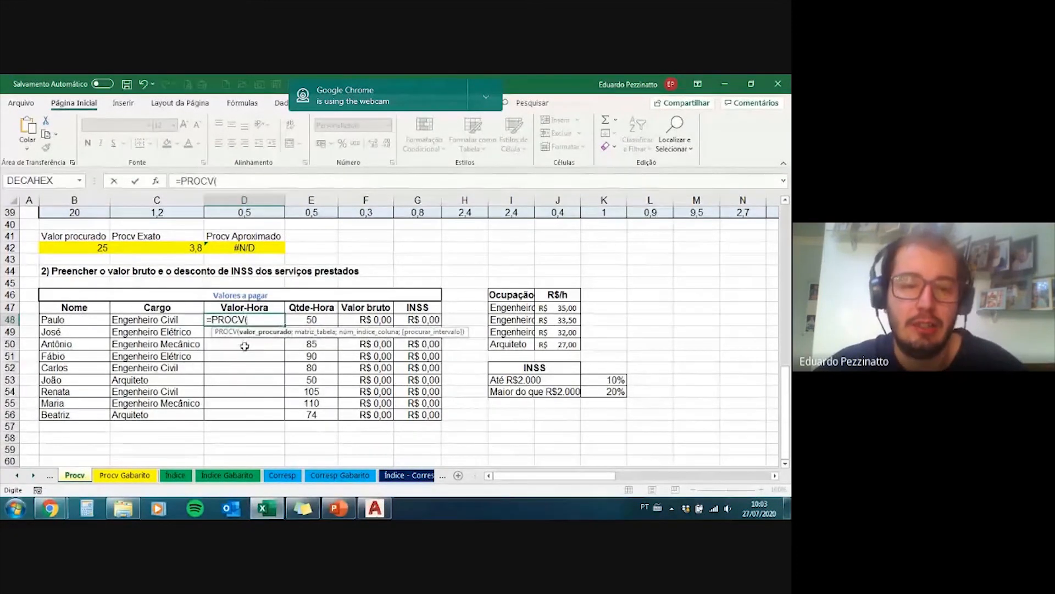
pyautogui.click(172, 320)
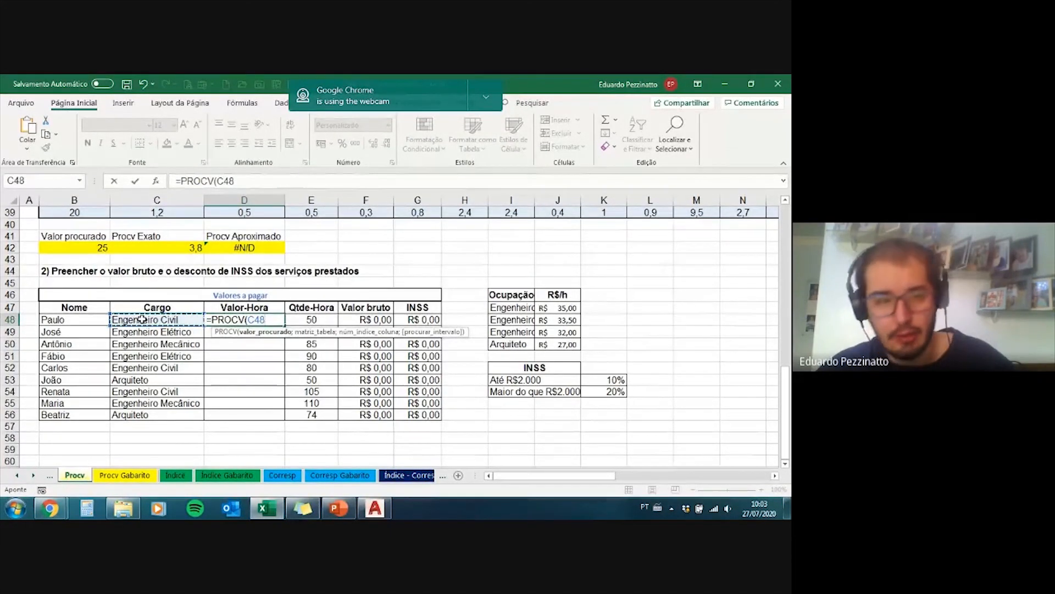
pyautogui.write(';')
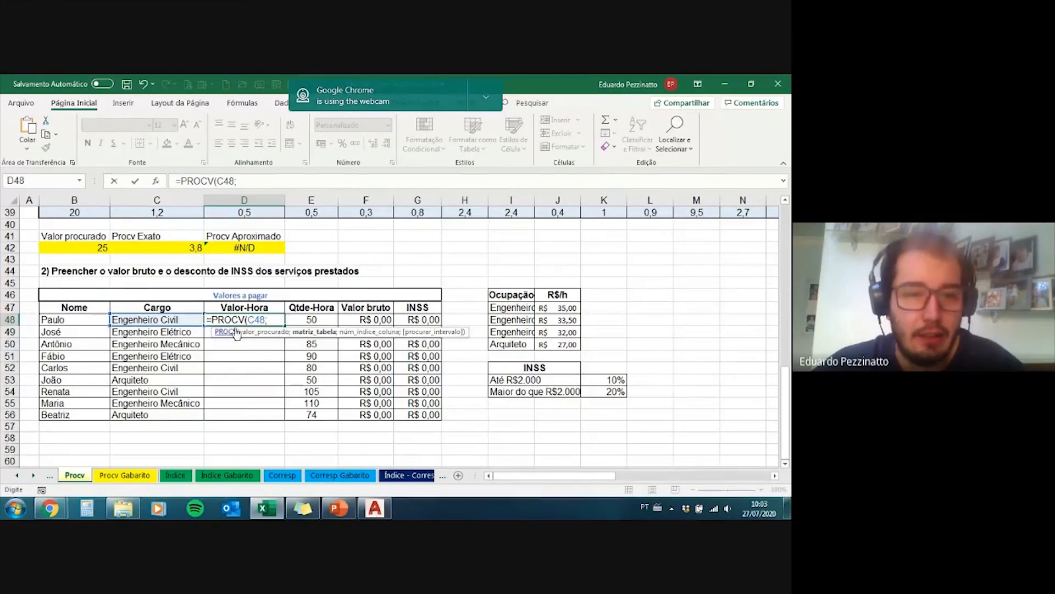
# Step: Use the occupation rate table I47:J50 as the formula's lookup range and lock it as $I$47:$J$50
pyautogui.moveTo(513, 308); pyautogui.dragTo(553, 343)
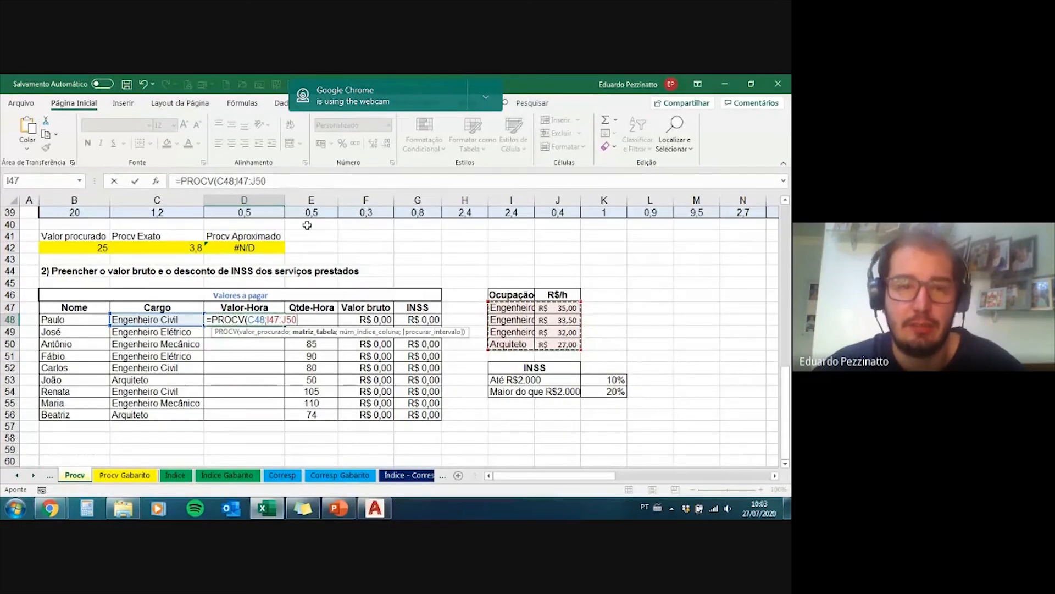
pyautogui.click(240, 181)
pyautogui.moveTo(240, 181); pyautogui.dragTo(267, 182)
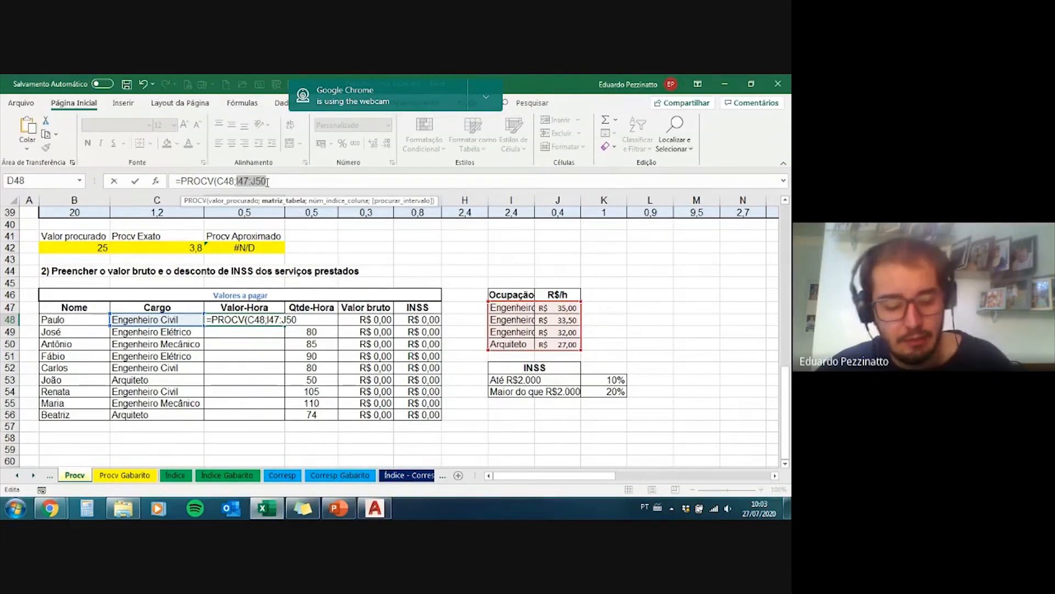
pyautogui.press('F4')
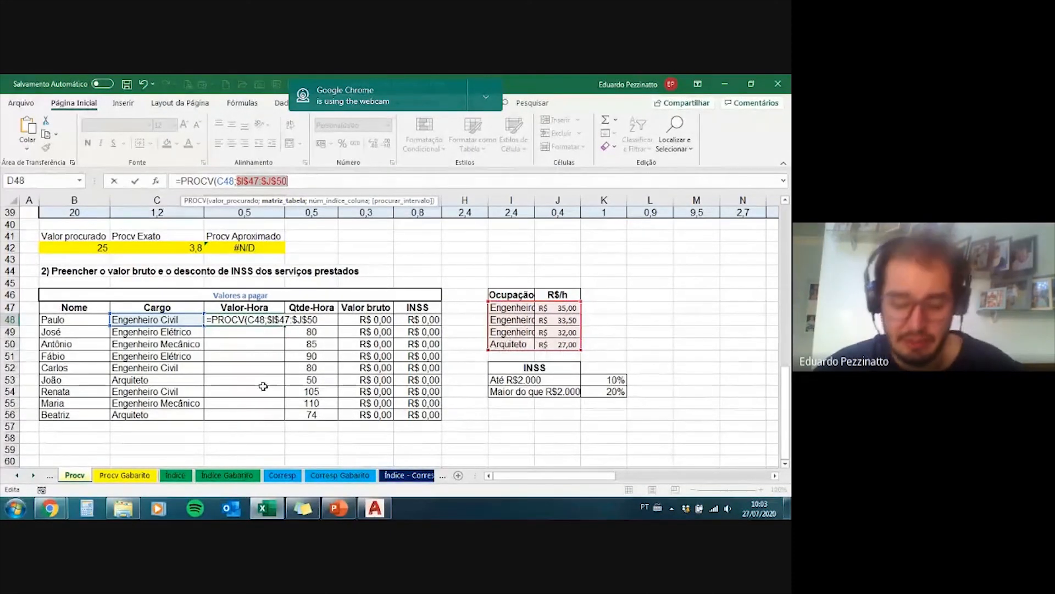
pyautogui.click(303, 181)
# Step: Complete the D48 formula with column index 2 and FALSO for an exact match
pyautogui.write(';')
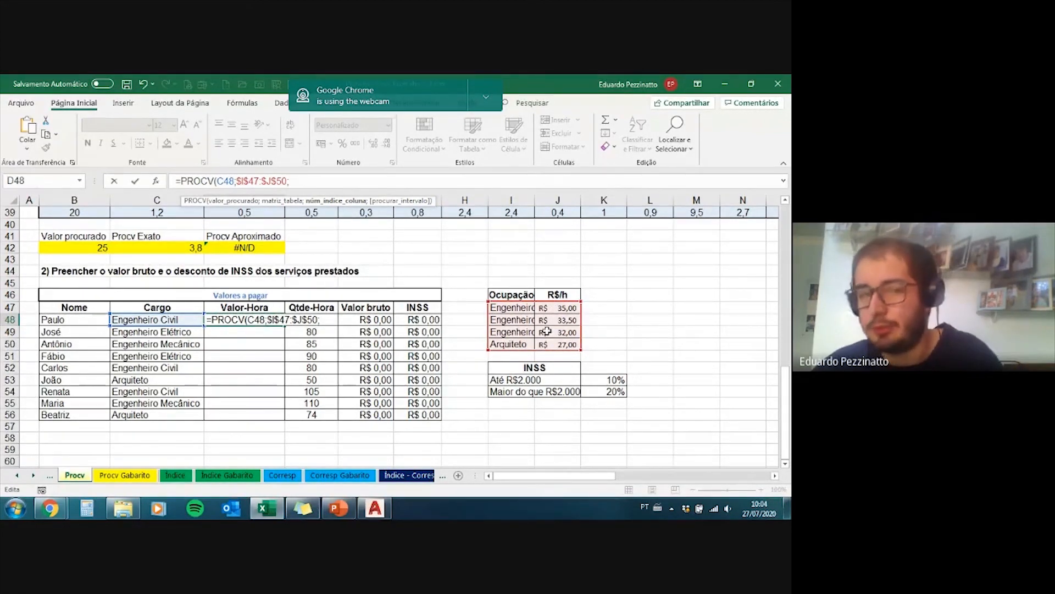
pyautogui.write('2')
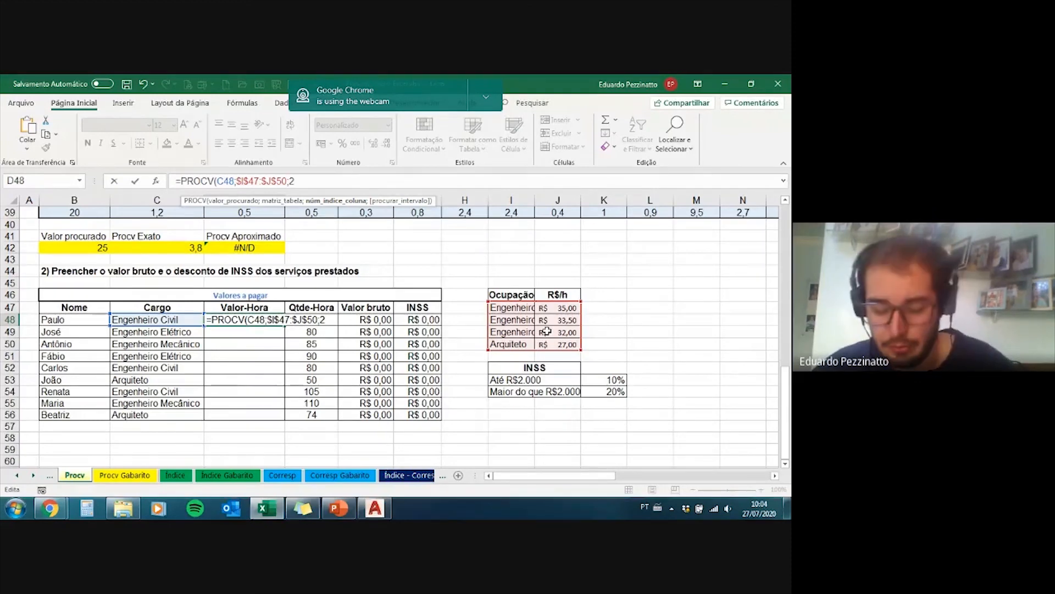
pyautogui.write(';')
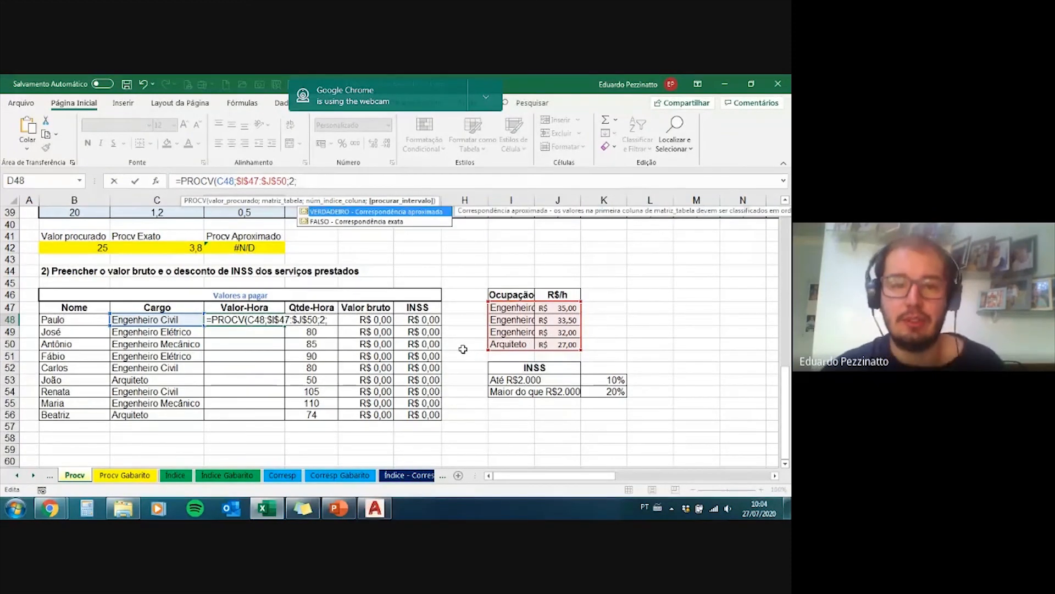
pyautogui.write('FALSO')
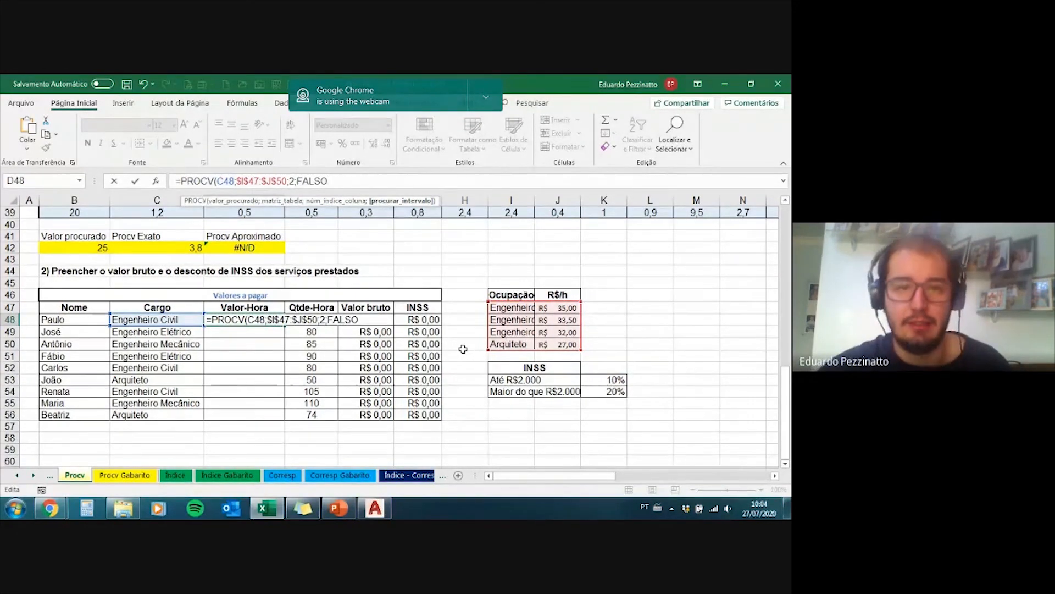
pyautogui.hotkey('ctrl', 'Return')
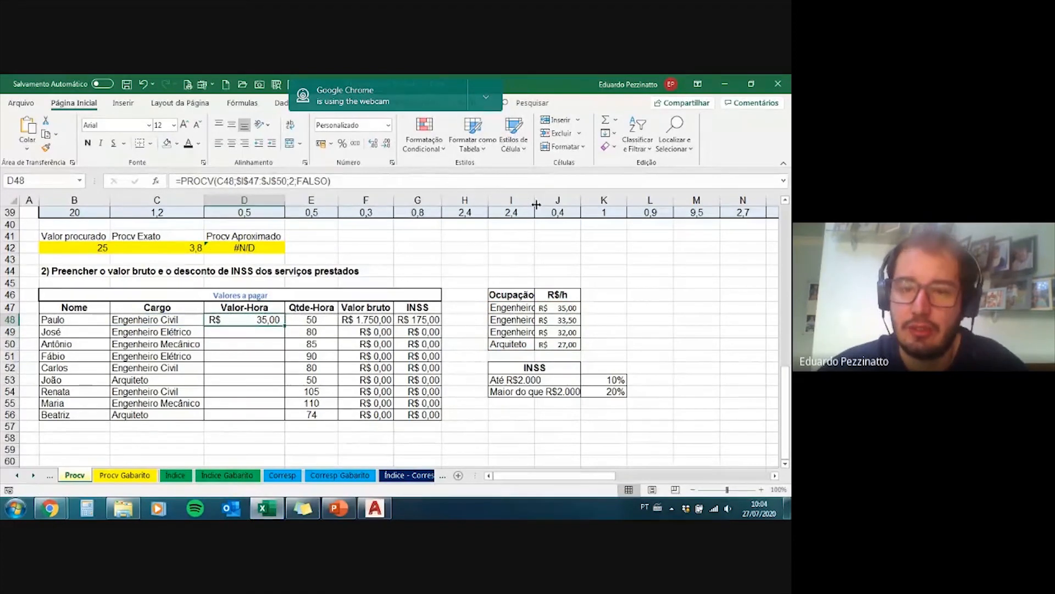
# Step: Widen column I to fit the full occupation names, and fill the Valor-Hora formula from D48 down to D56
pyautogui.moveTo(534, 200); pyautogui.dragTo(594, 200)
pyautogui.click(198, 333)
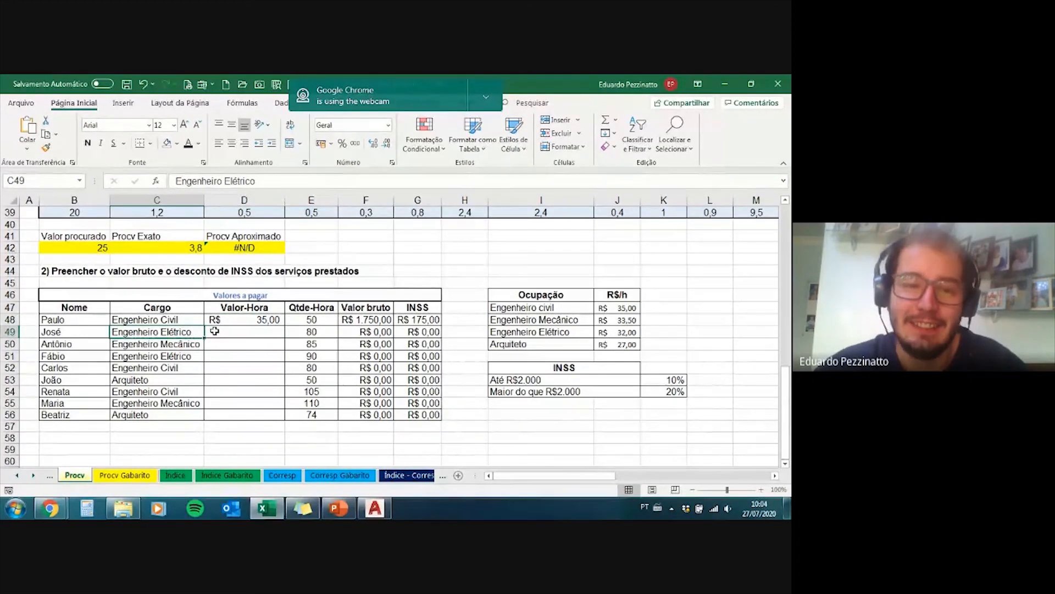
pyautogui.click(191, 356)
pyautogui.click(190, 334)
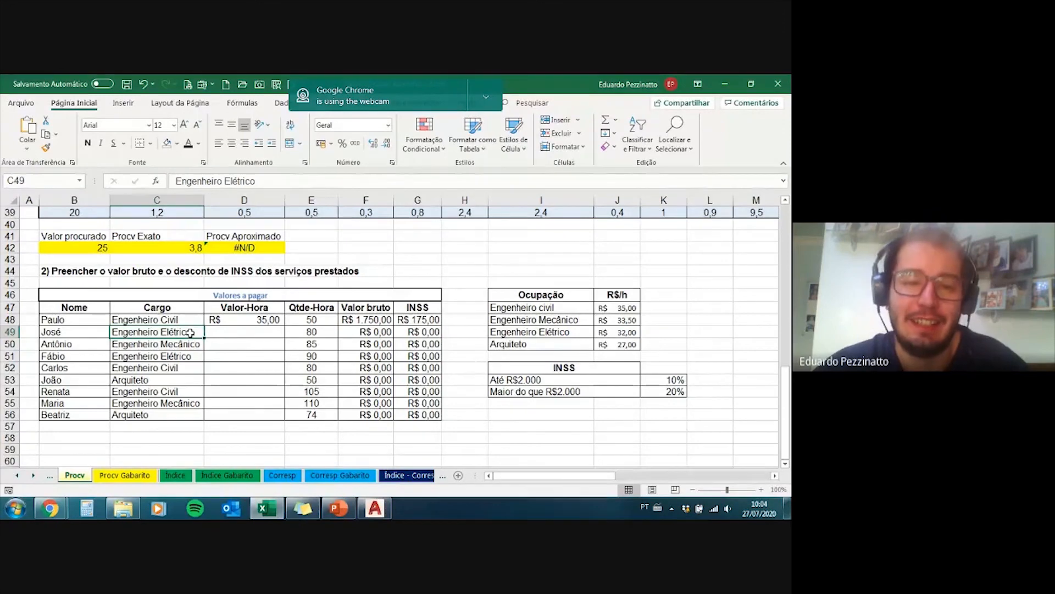
pyautogui.click(236, 323)
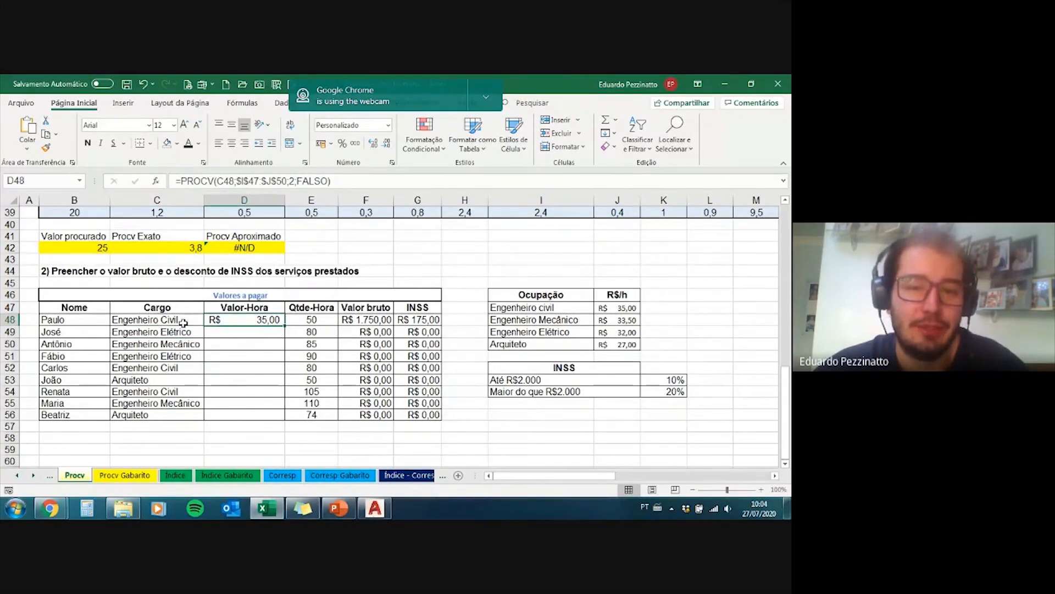
pyautogui.moveTo(286, 325); pyautogui.dragTo(275, 424)
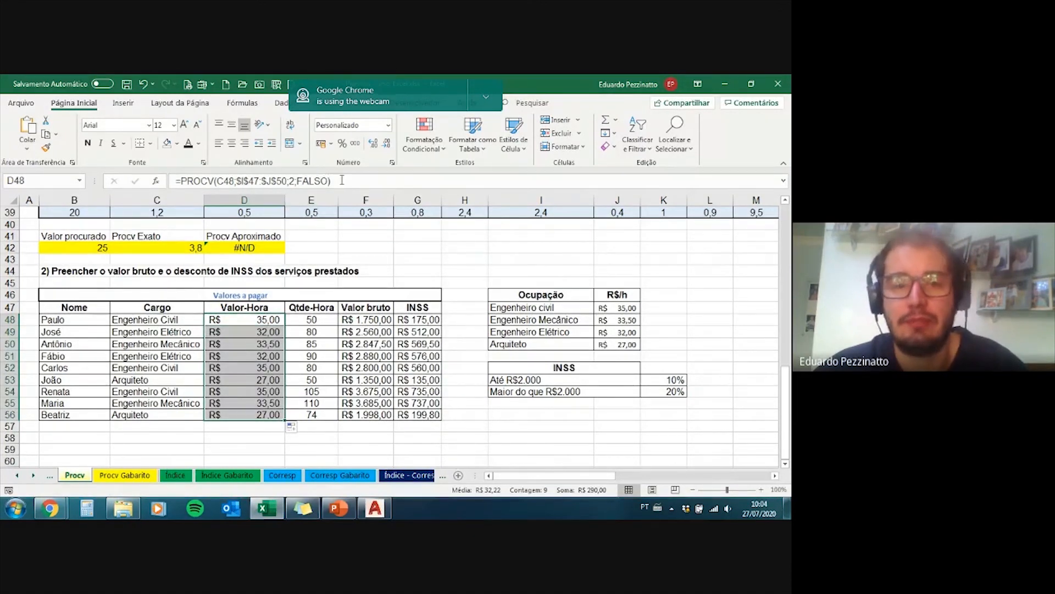
# Step: Review the PROCV formula in D48 and its filled copy in the row below
pyautogui.moveTo(329, 181); pyautogui.dragTo(174, 184)
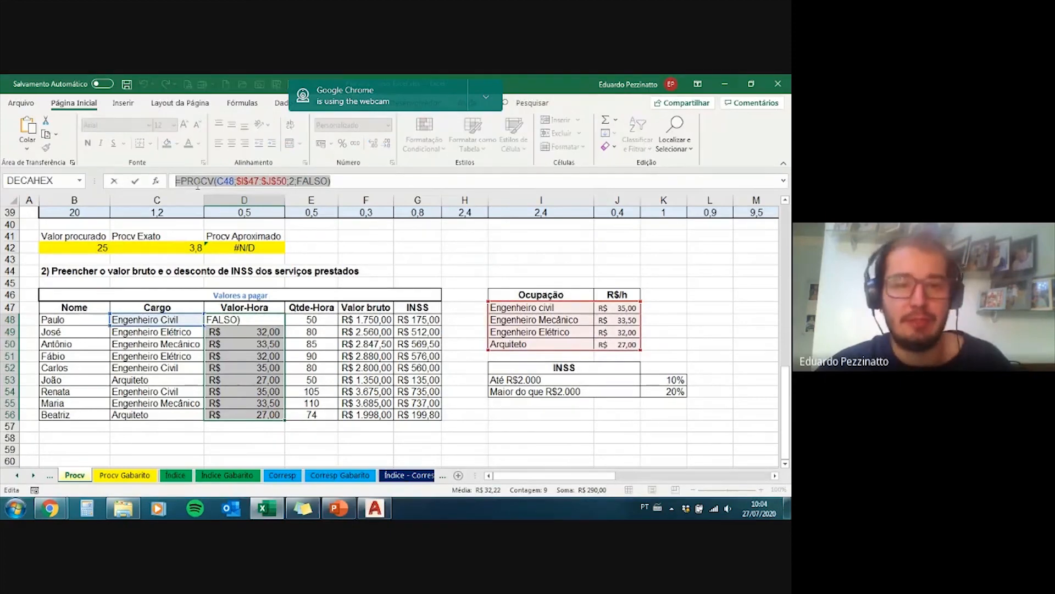
pyautogui.press('Escape')
pyautogui.click(261, 320)
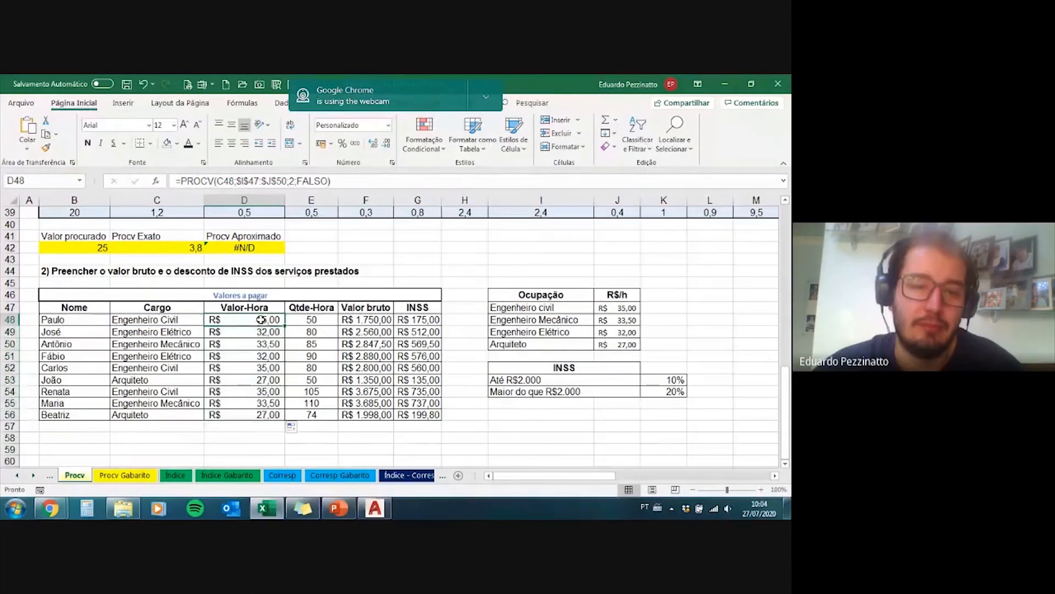
pyautogui.click(261, 331)
pyautogui.click(255, 319)
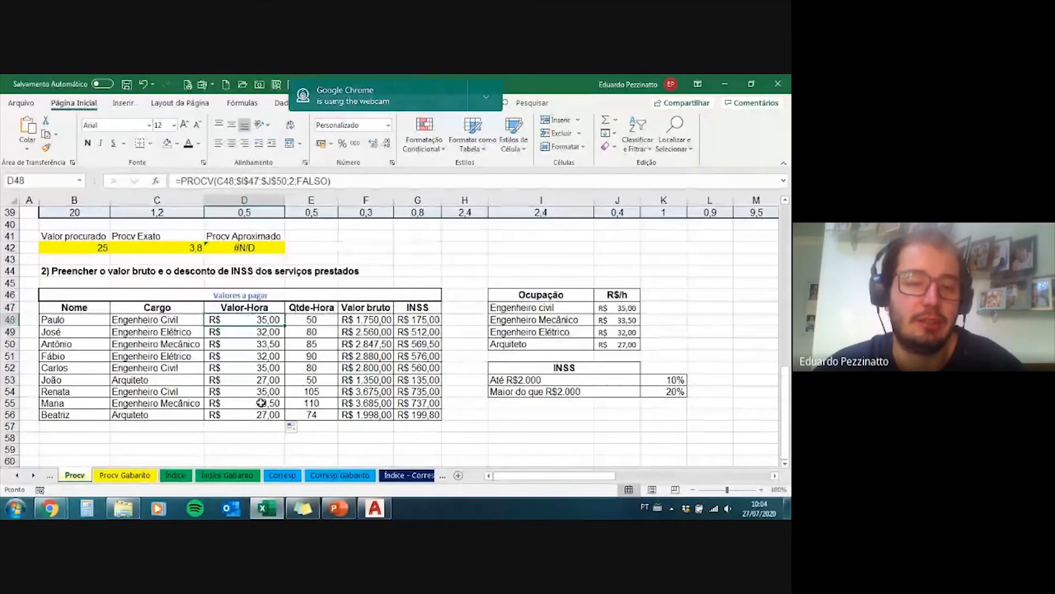
# Step: Examine the SE formulas in the INSS column, focusing on the F48 reference in G48's logical test
pyautogui.click(431, 319)
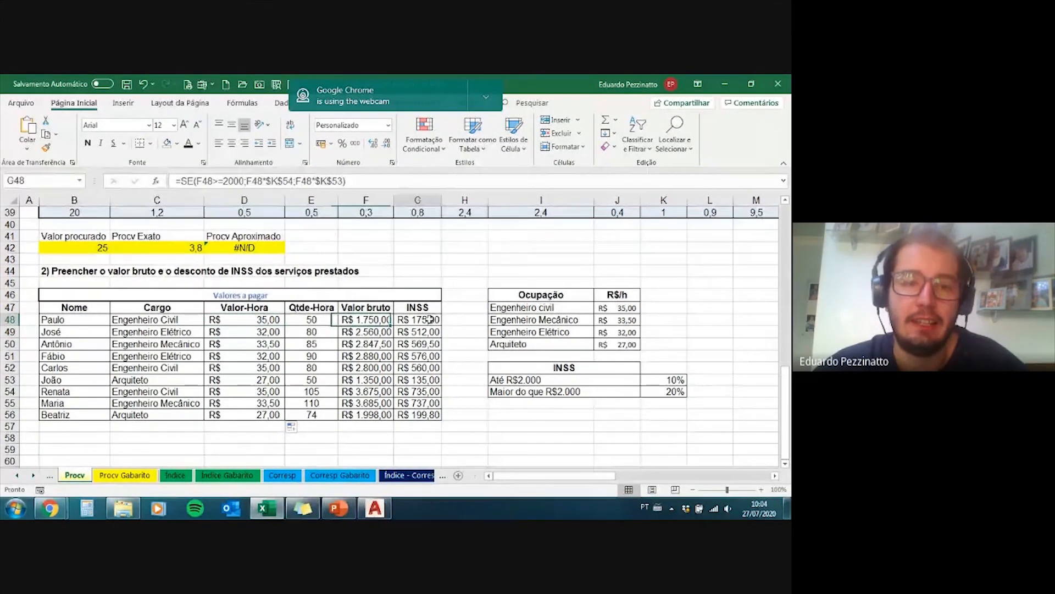
pyautogui.moveTo(430, 319); pyautogui.dragTo(420, 359)
pyautogui.click(418, 389)
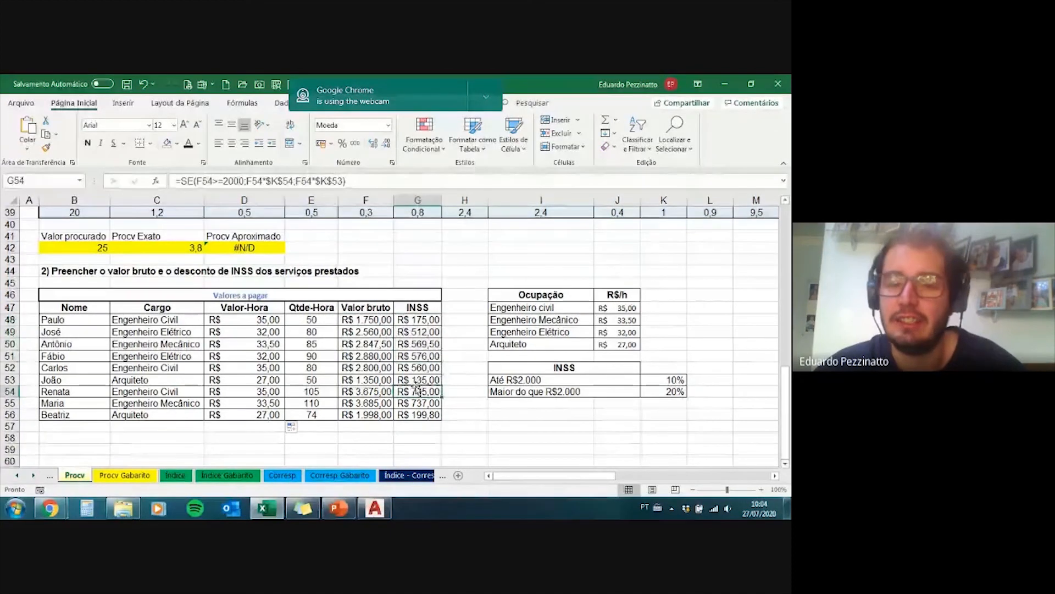
pyautogui.click(417, 413)
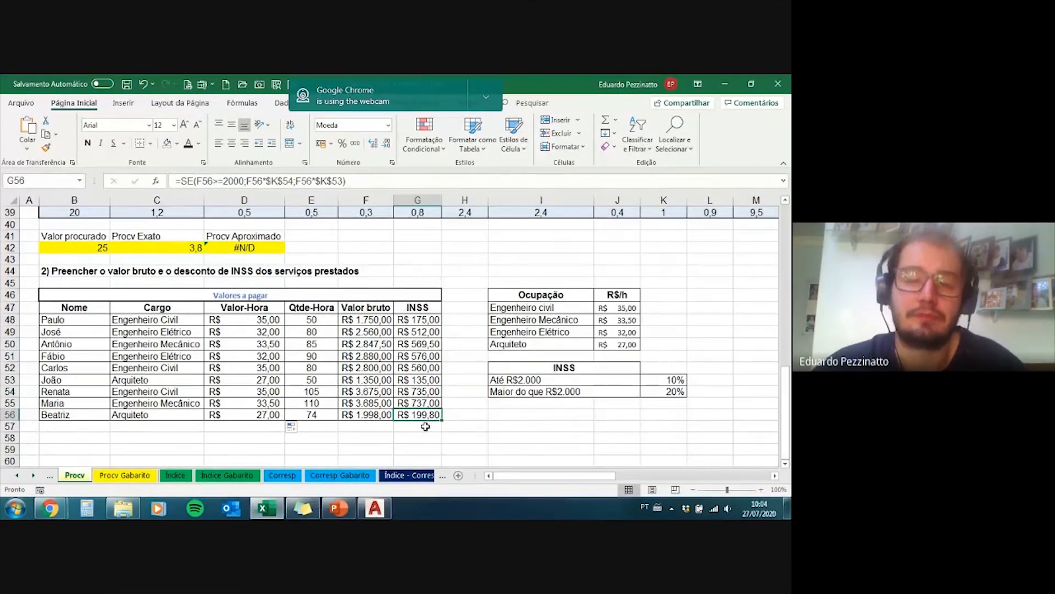
pyautogui.click(416, 318)
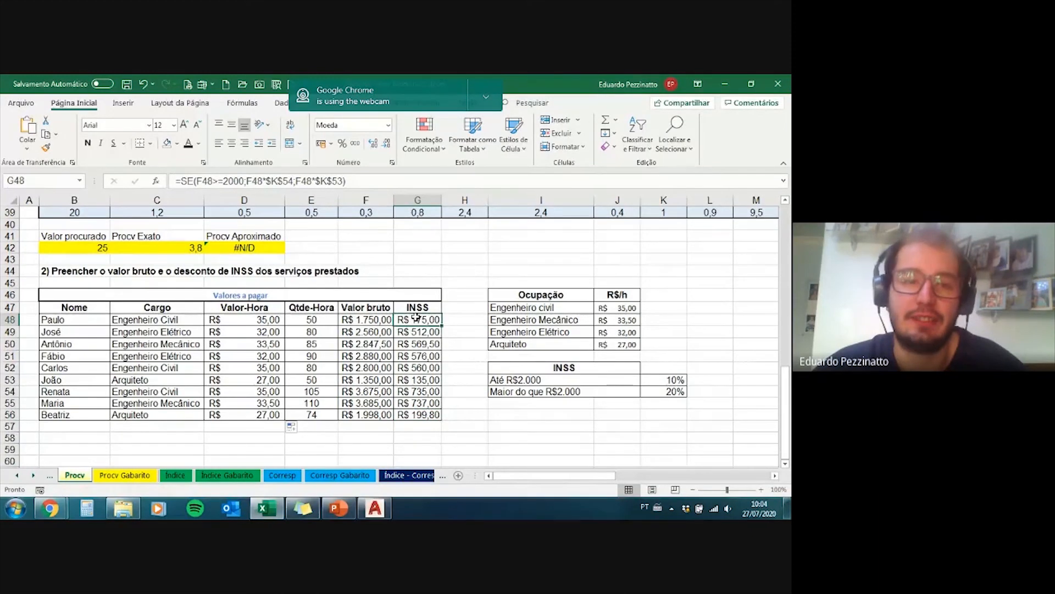
pyautogui.click(224, 181)
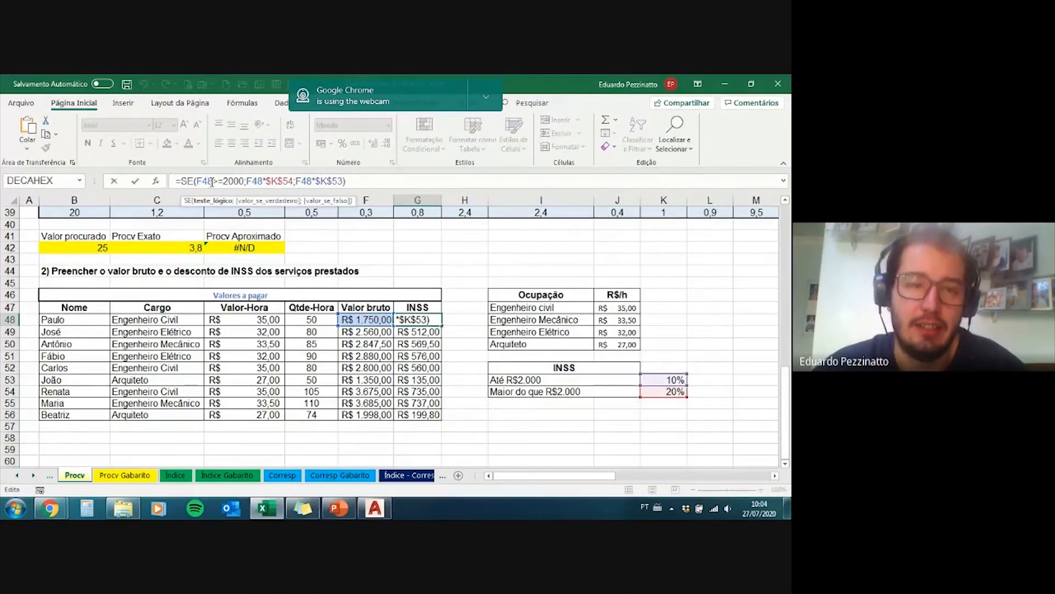
pyautogui.moveTo(210, 181); pyautogui.dragTo(196, 180)
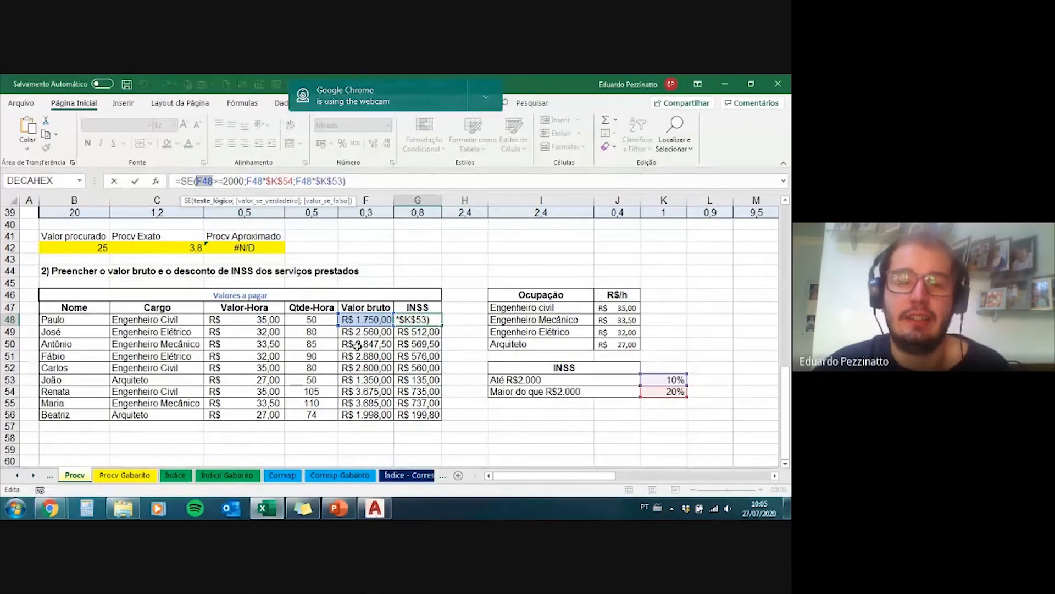
pyautogui.hotkey('ctrl', 'Return')
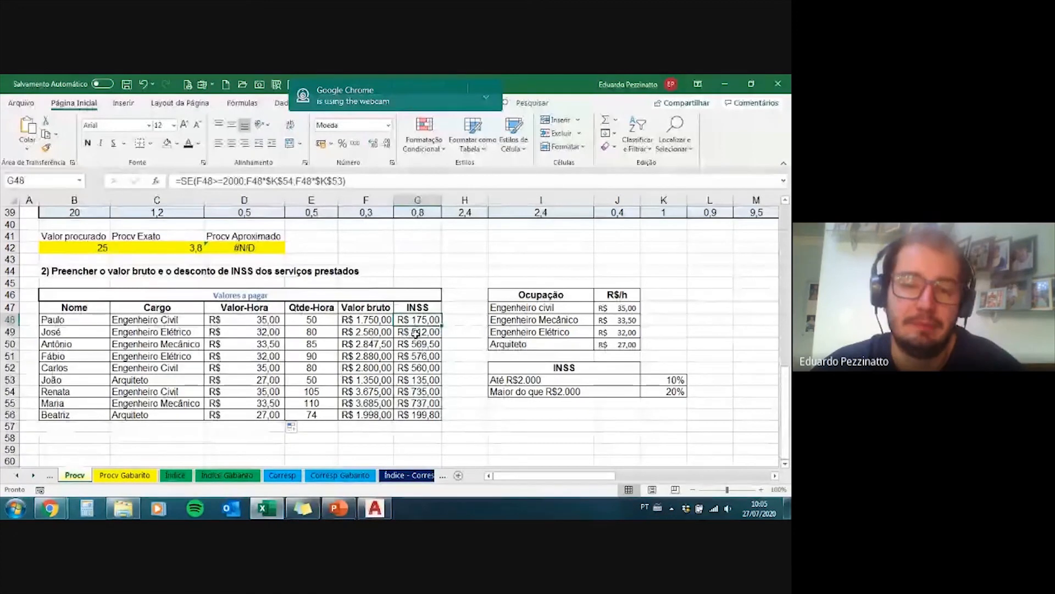
# Step: Recheck the Valor-Hora formulas in D48:D56, and switch to the Google Meet call to read its chat
pyautogui.click(242, 320)
pyautogui.moveTo(242, 321); pyautogui.dragTo(264, 409)
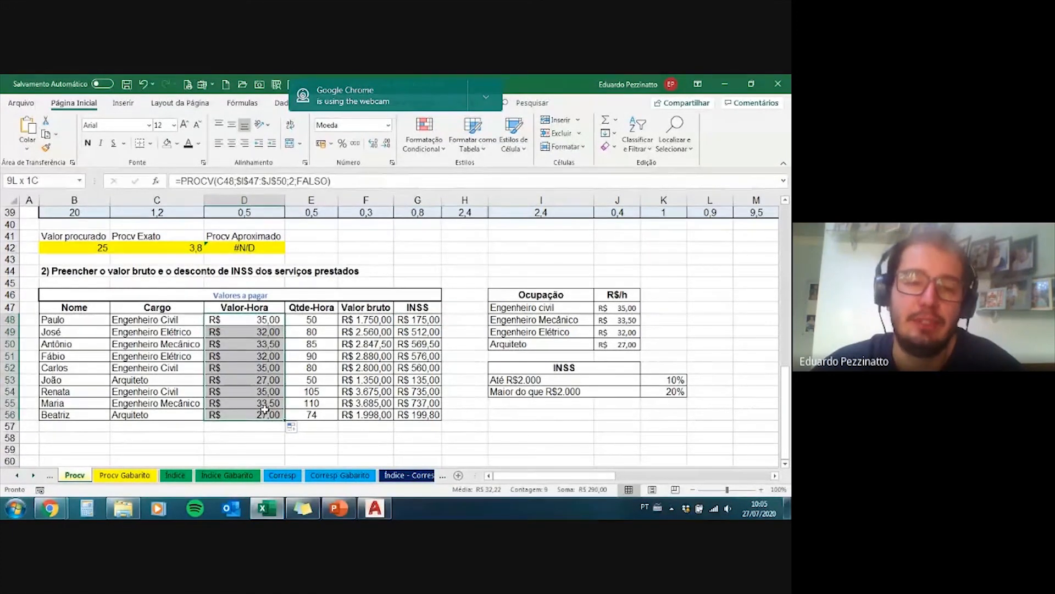
pyautogui.click(257, 321)
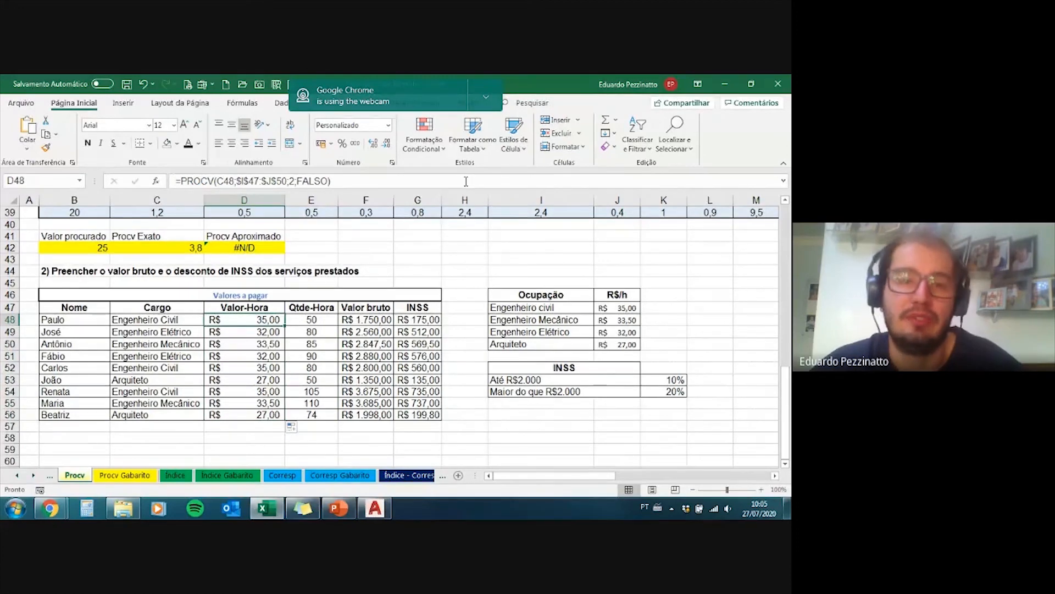
pyautogui.hotkey('alt', 'Tab')
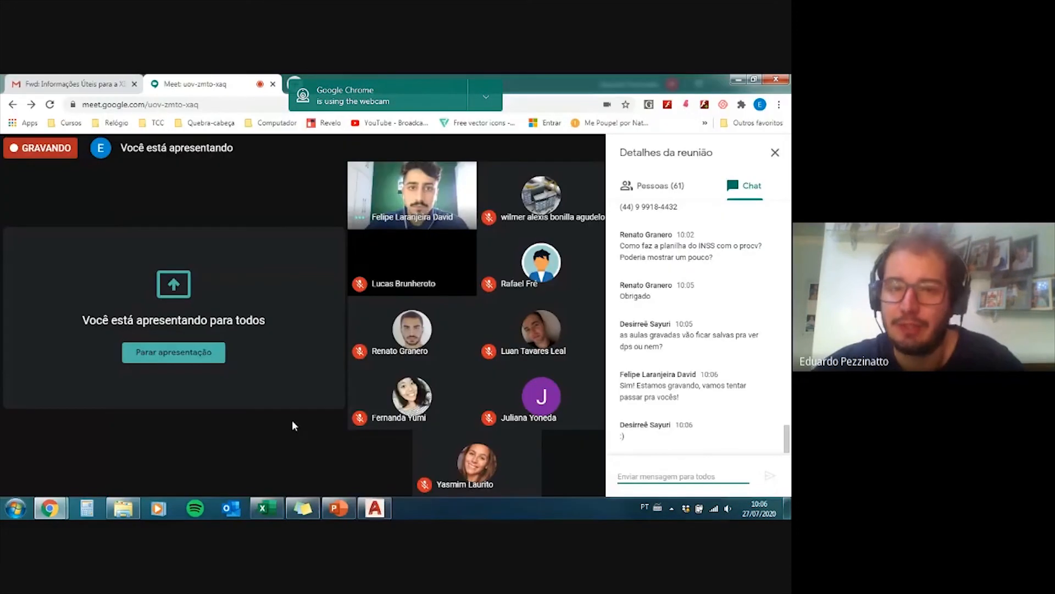